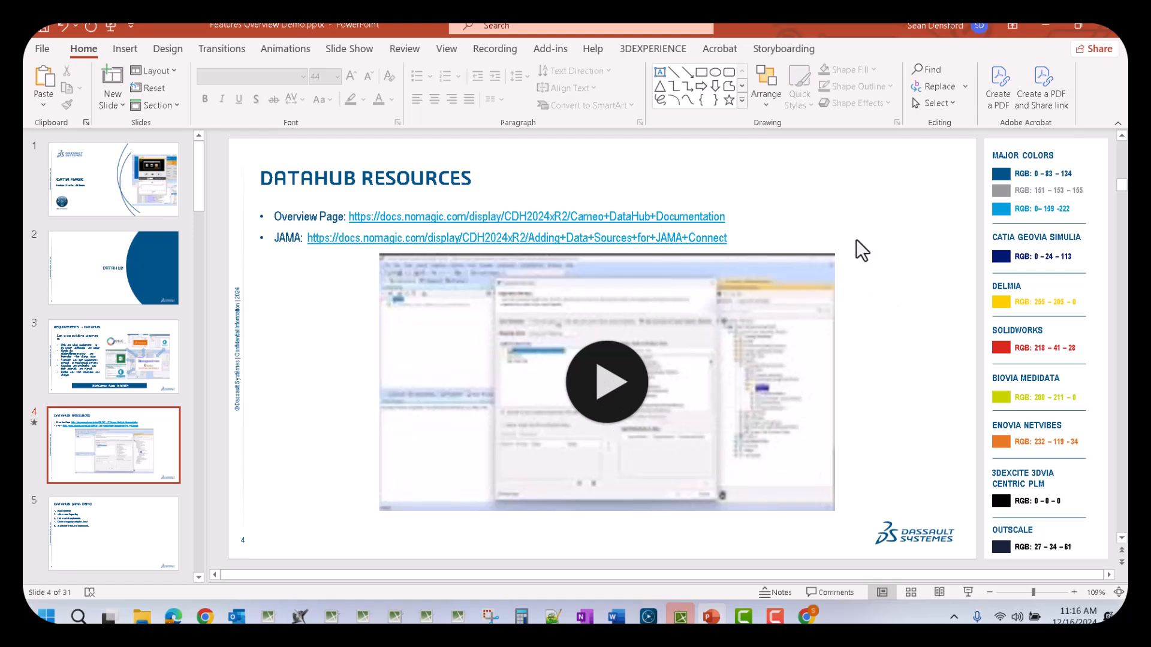
# Switch to Magic Systems of Systems Architect, open the Index diagram of the Generic Patient Controlled Analgesia Pump Model, and narrow the model browser.
pyautogui.click(680, 616)
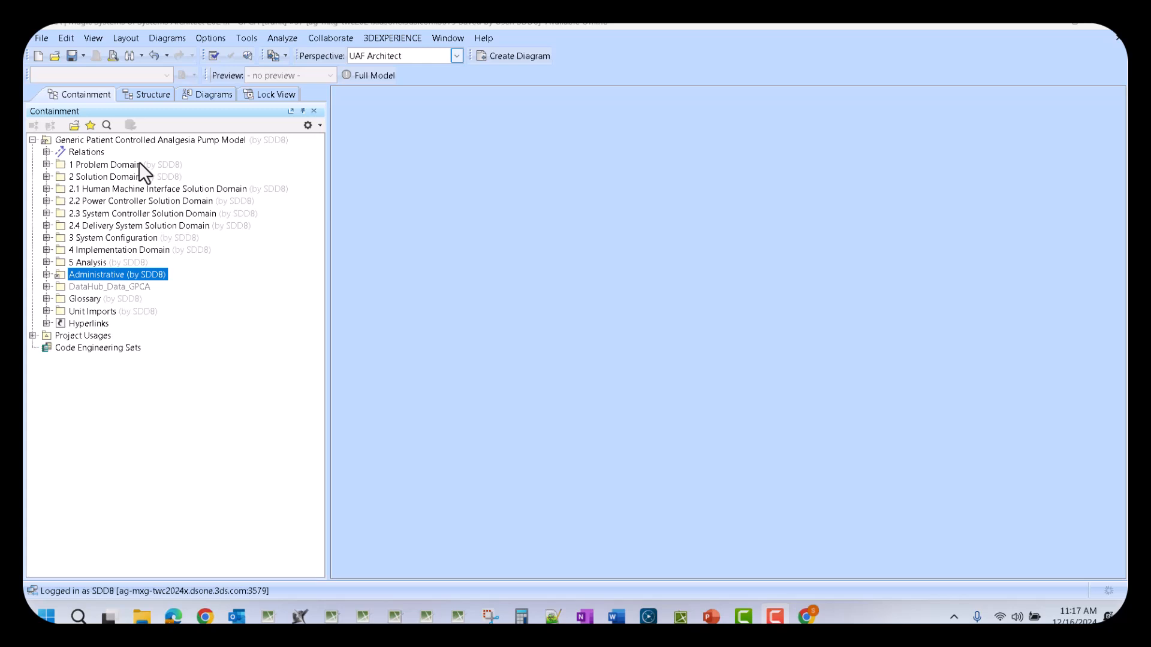
pyautogui.doubleClick(101, 138)
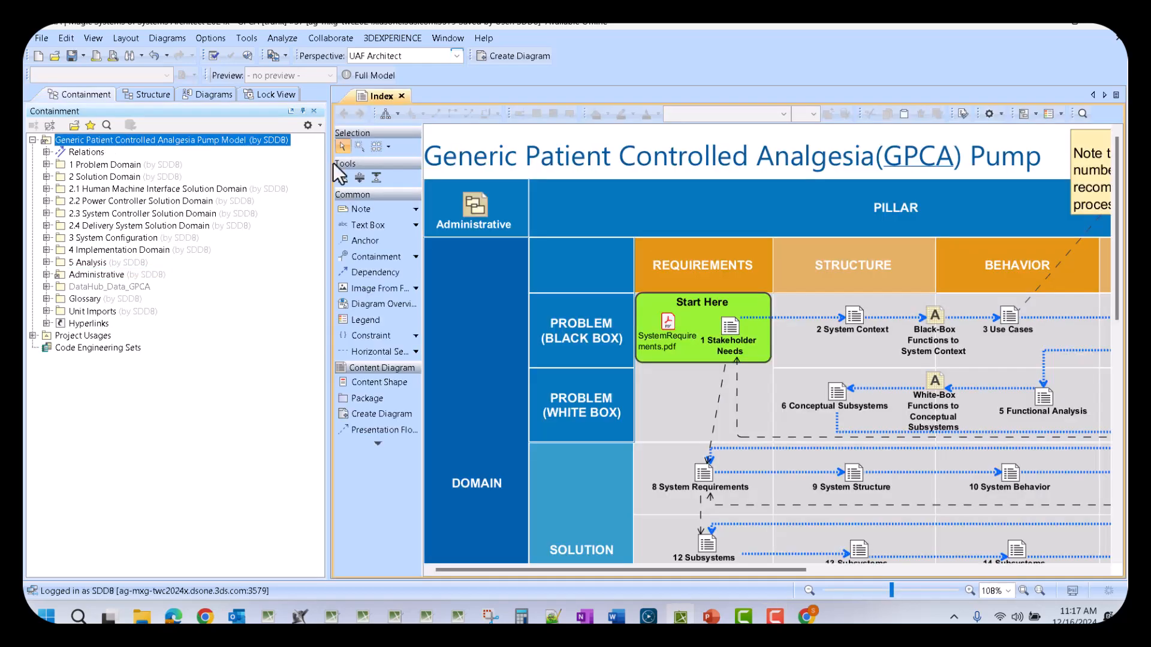
pyautogui.moveTo(327, 163); pyautogui.dragTo(189, 169)
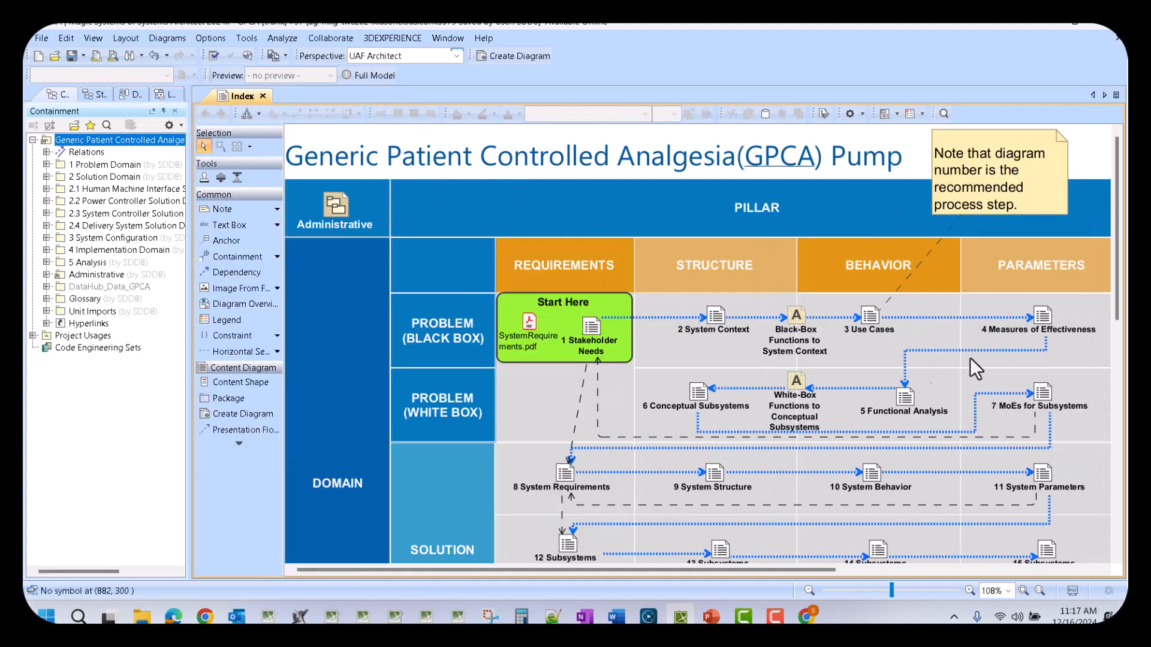
# Open the Administrative package diagram from the Index diagram and go to its References Used table.
pyautogui.doubleClick(343, 211)
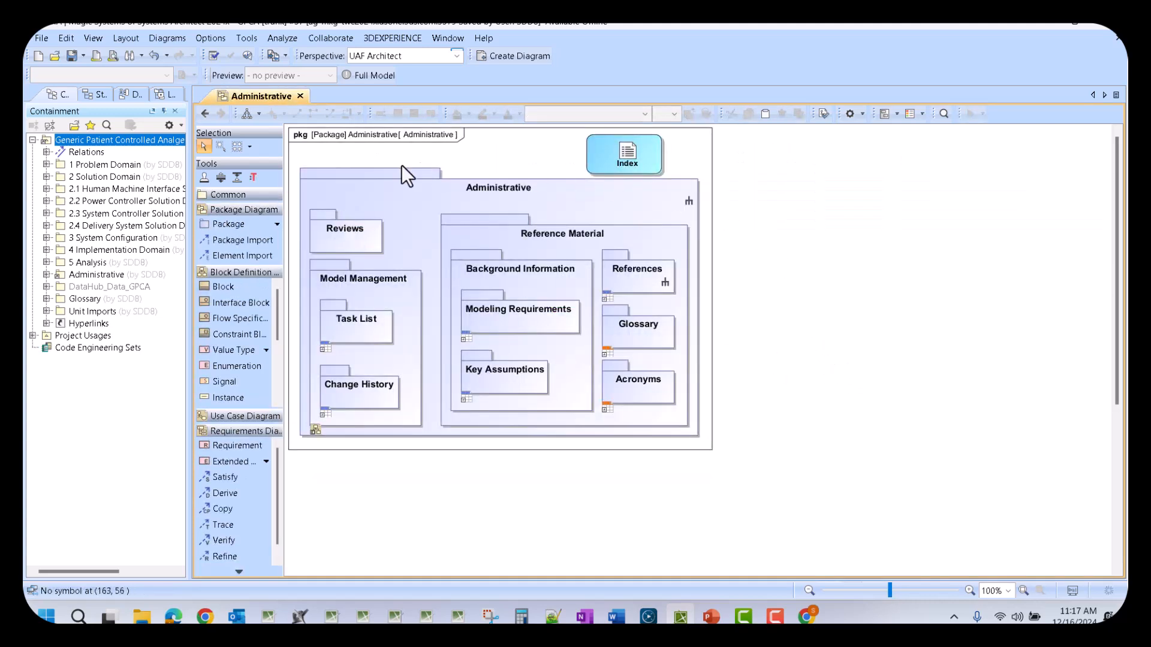
pyautogui.scroll(2, 634, 378)
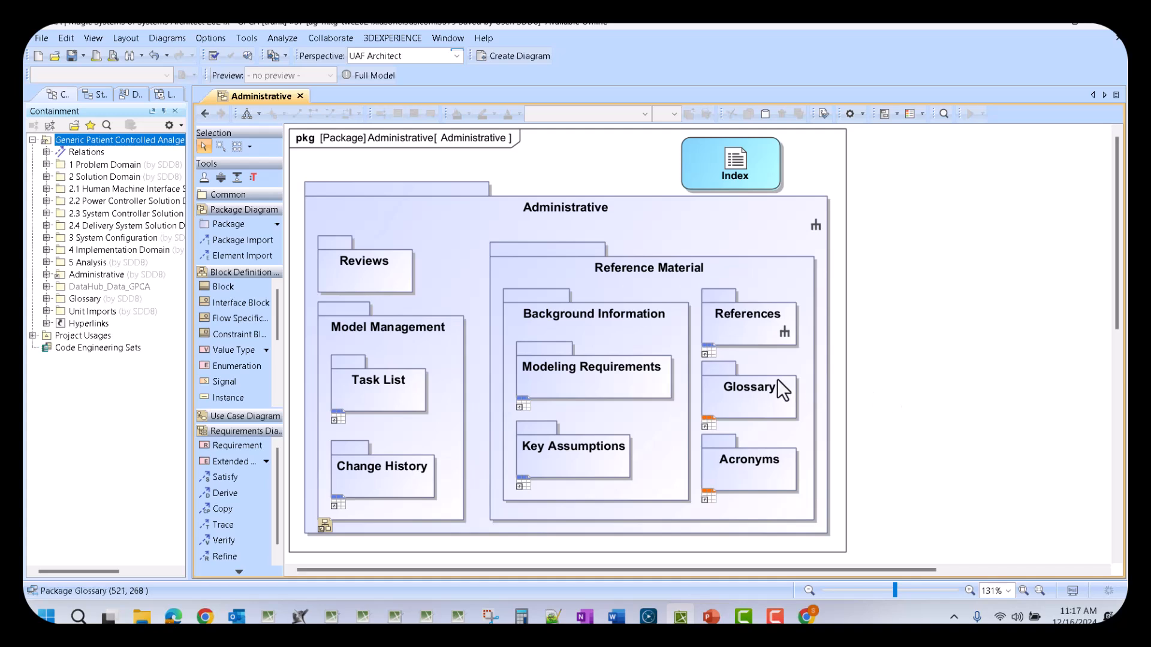
pyautogui.doubleClick(762, 323)
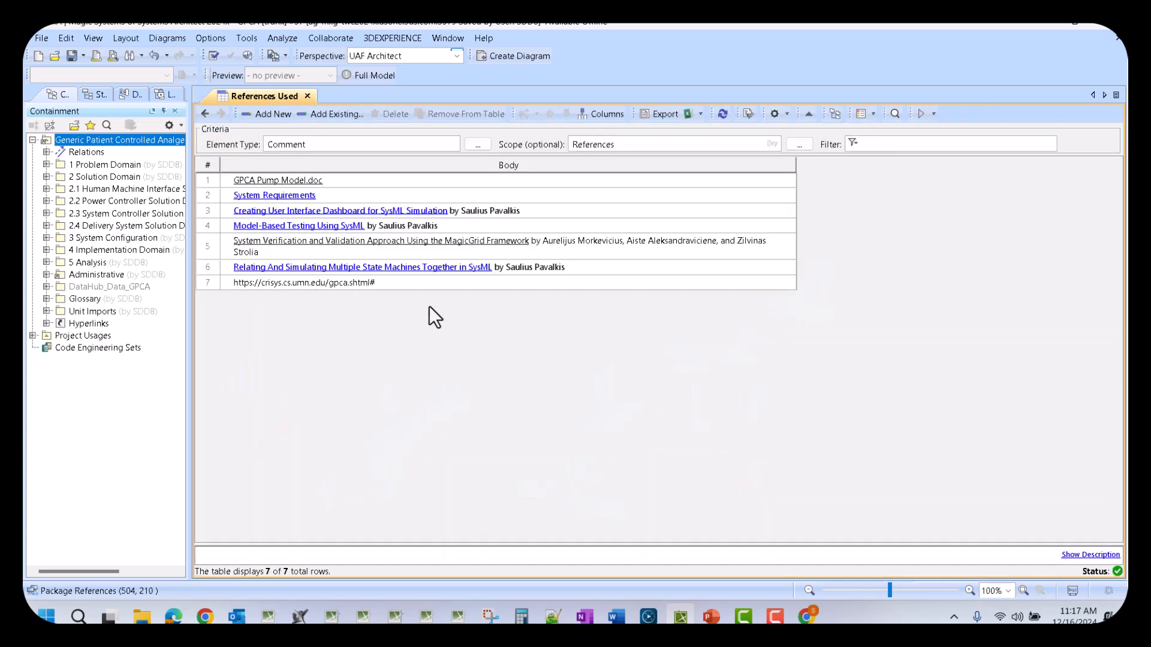
pyautogui.click(372, 283)
pyautogui.click(370, 283)
pyautogui.moveTo(372, 283); pyautogui.dragTo(218, 286)
pyautogui.hotkey('ctrl', 'c')
pyautogui.click(946, 281)
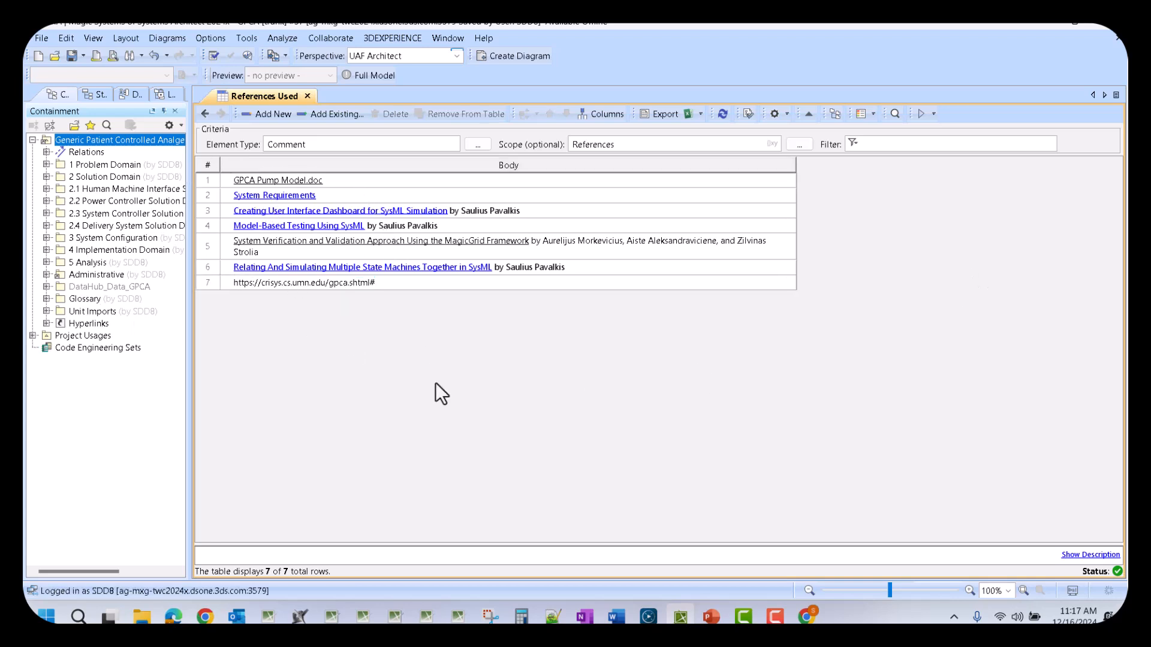
# Switch to Chrome, load the copied address in a new tab, and review the page's project description, requirements, models and verification sections.
pyautogui.click(808, 617)
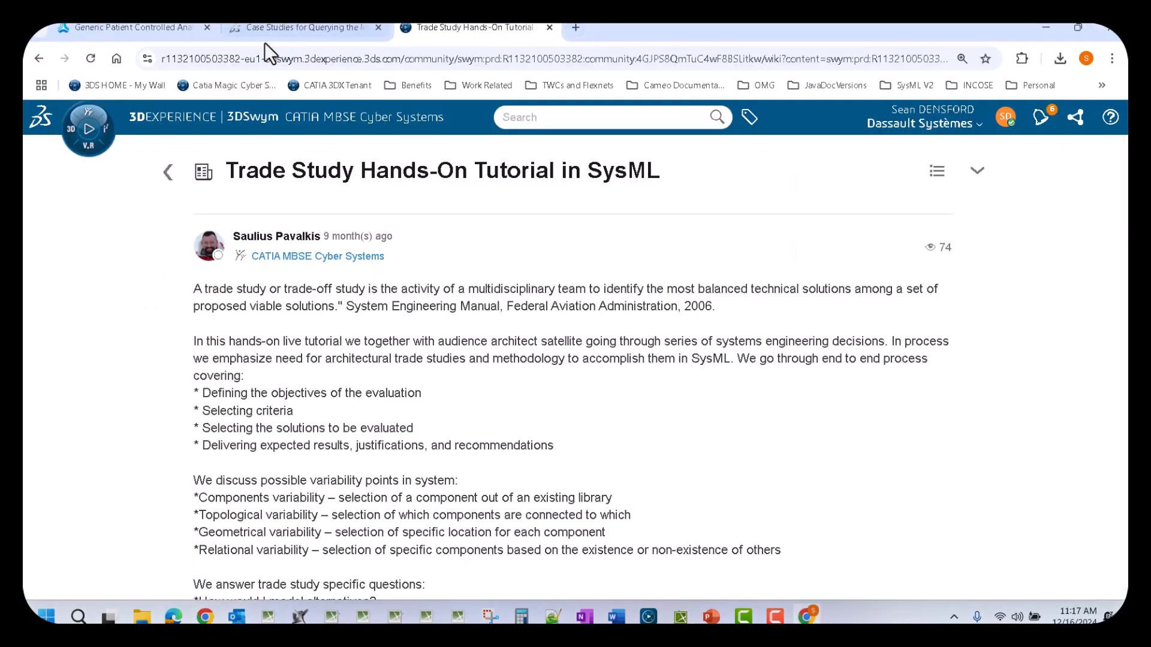
pyautogui.click(323, 26)
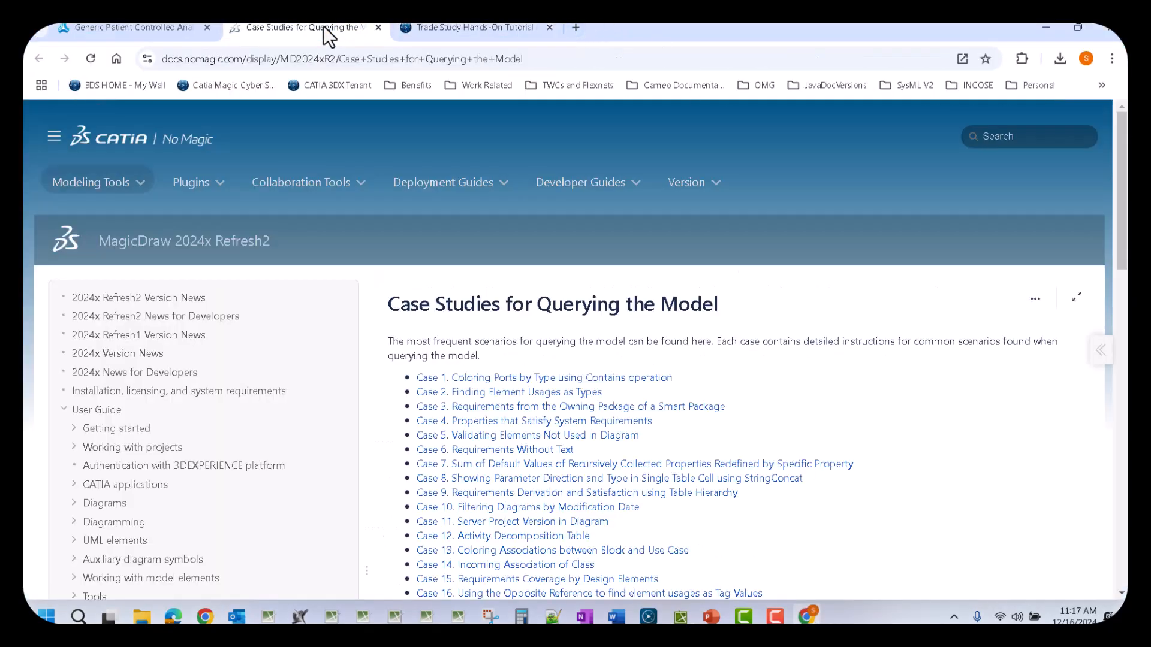
pyautogui.click(577, 27)
pyautogui.hotkey('ctrl', 'v')
pyautogui.press('Return')
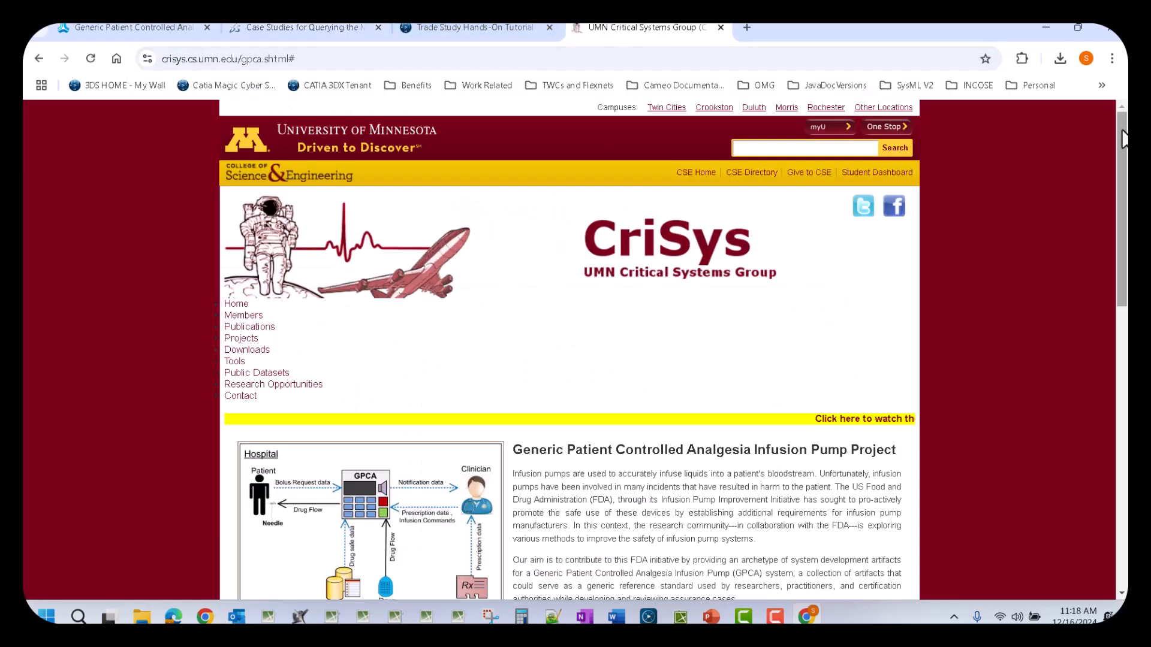
pyautogui.scroll(-1, 1123, 146)
pyautogui.moveTo(1123, 142); pyautogui.dragTo(1127, 244)
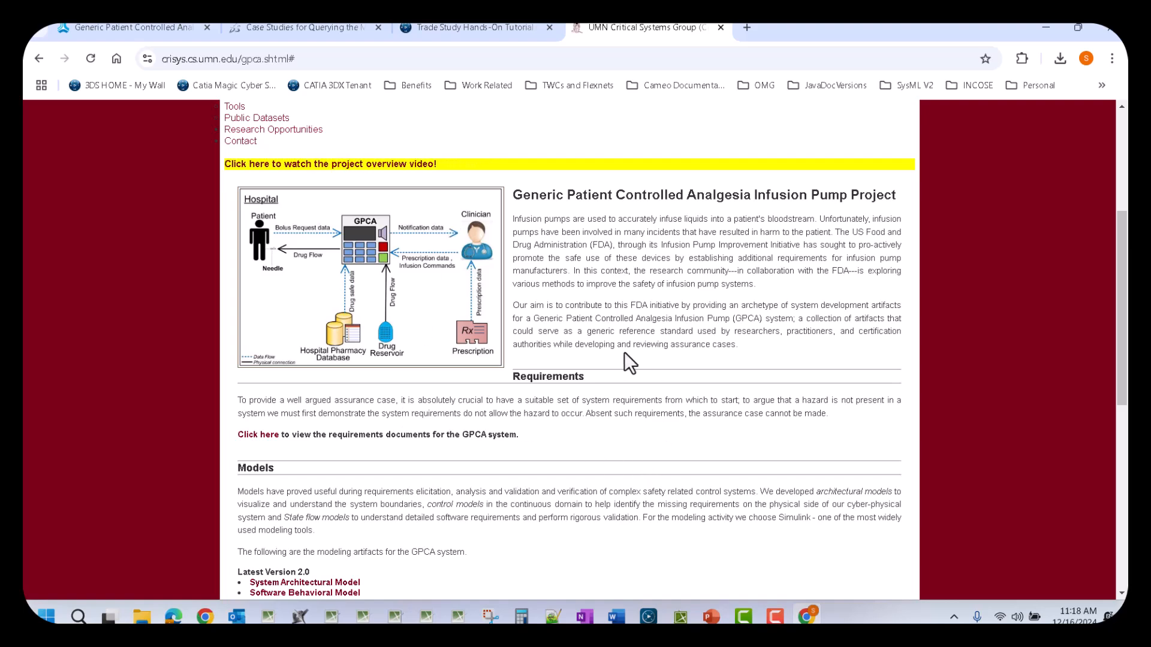
pyautogui.scroll(-8, 563, 405)
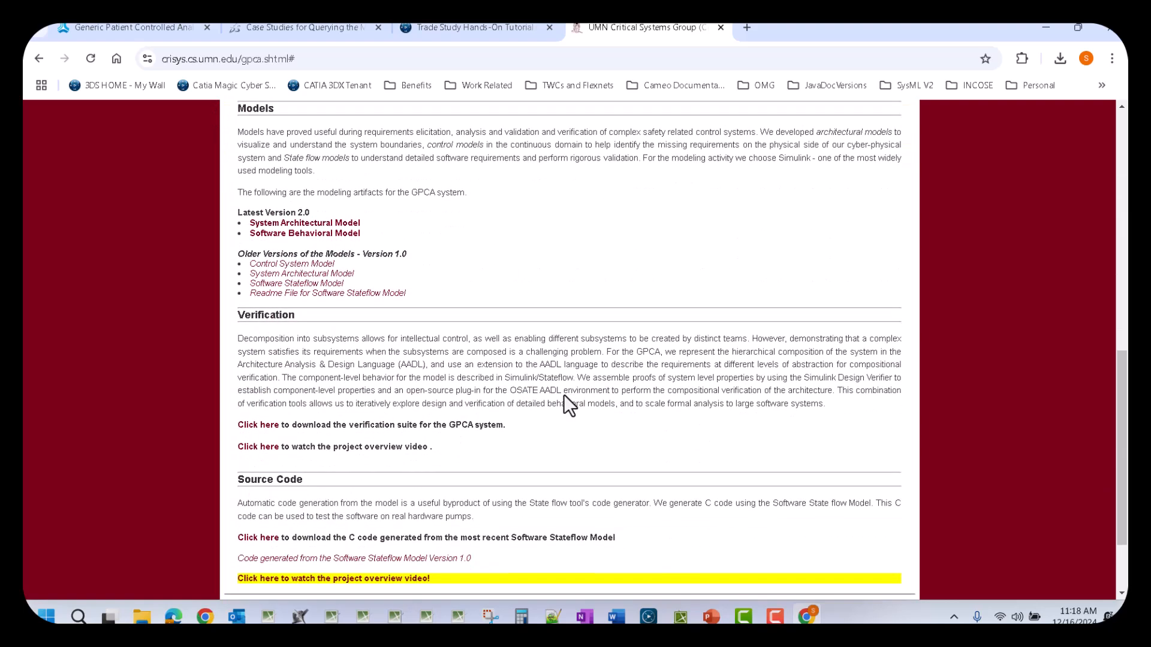
pyautogui.scroll(7, 563, 396)
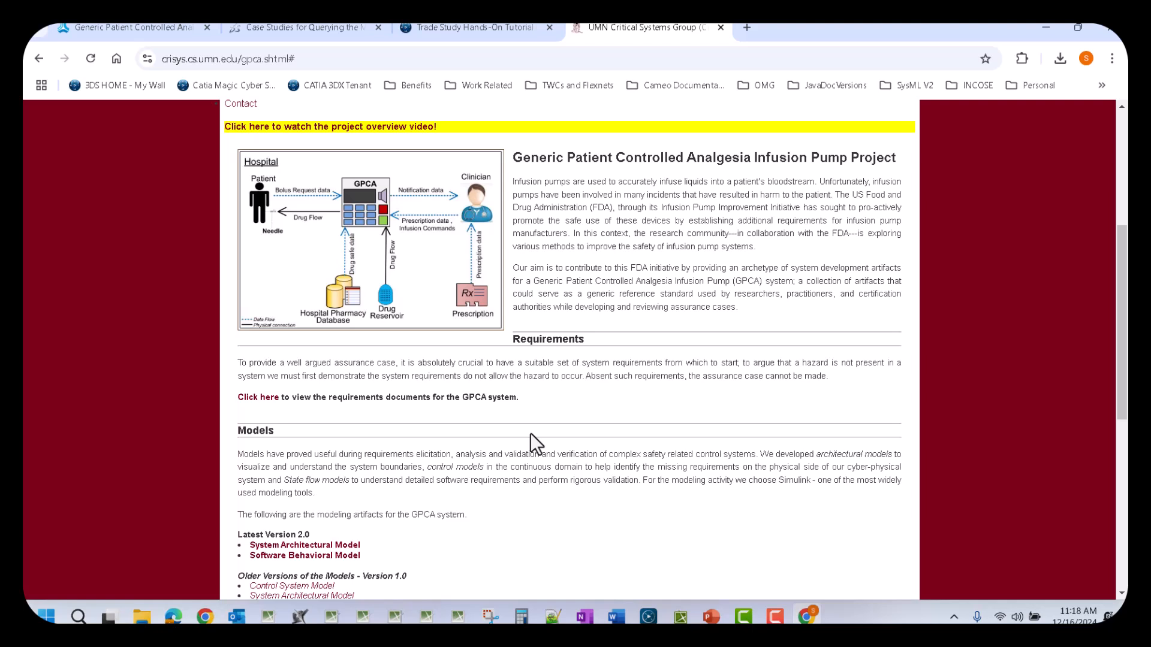
# Switch back to Magic Systems of Systems Architect and return from the References Used table to the Index diagram.
pyautogui.click(1044, 31)
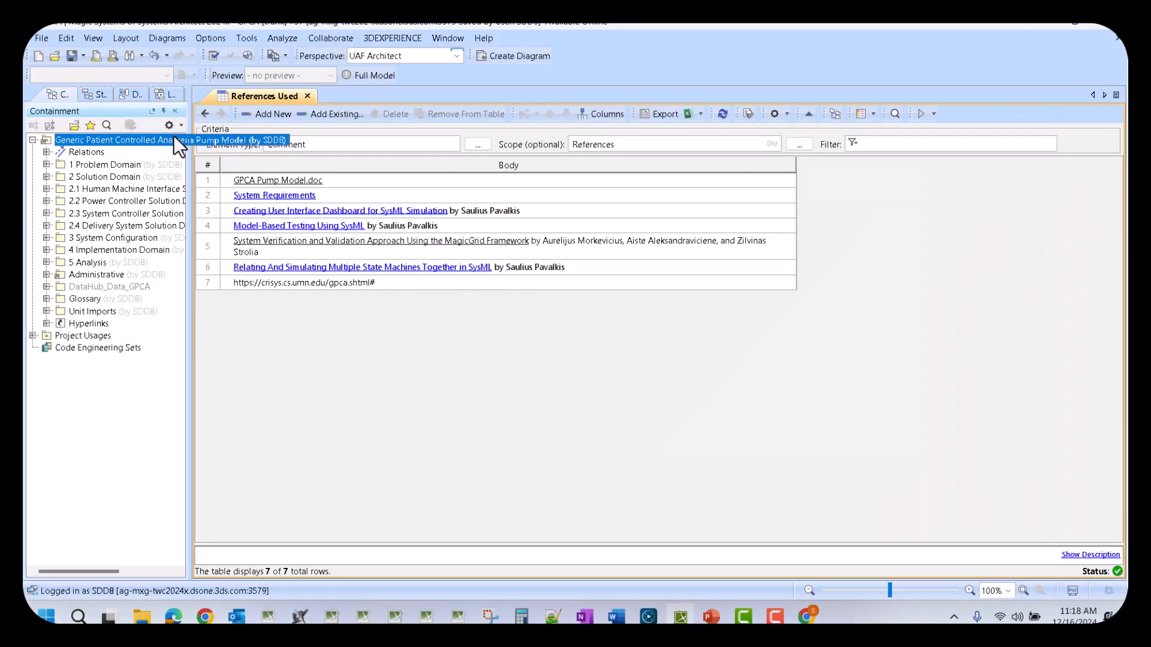
pyautogui.click(204, 114)
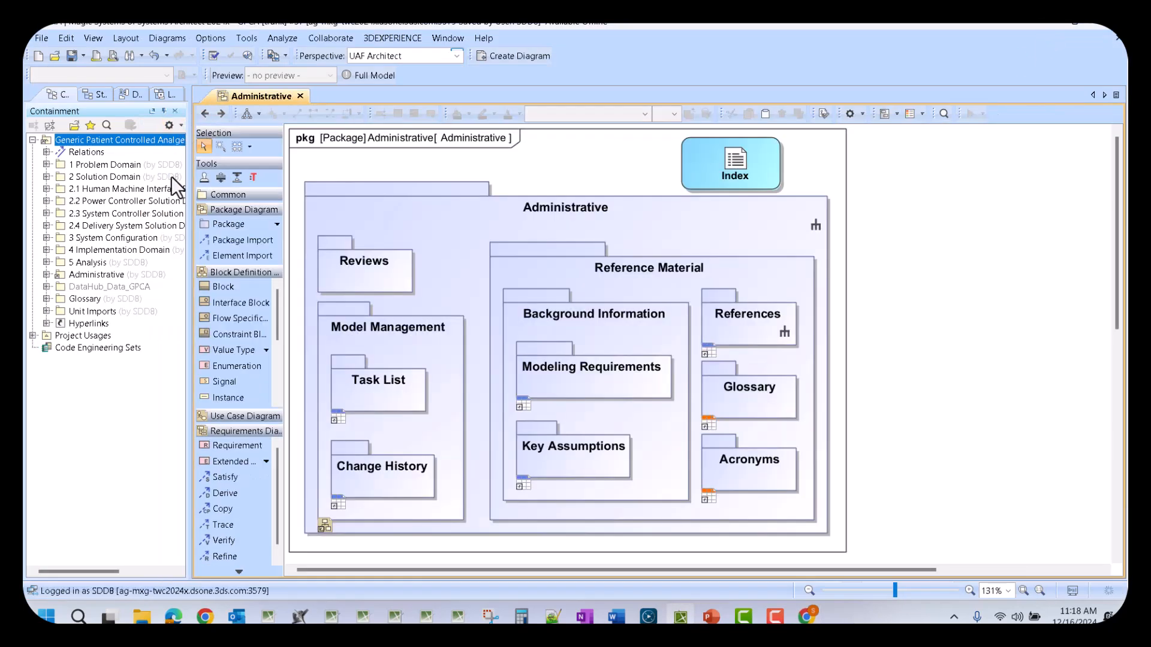
pyautogui.click(205, 113)
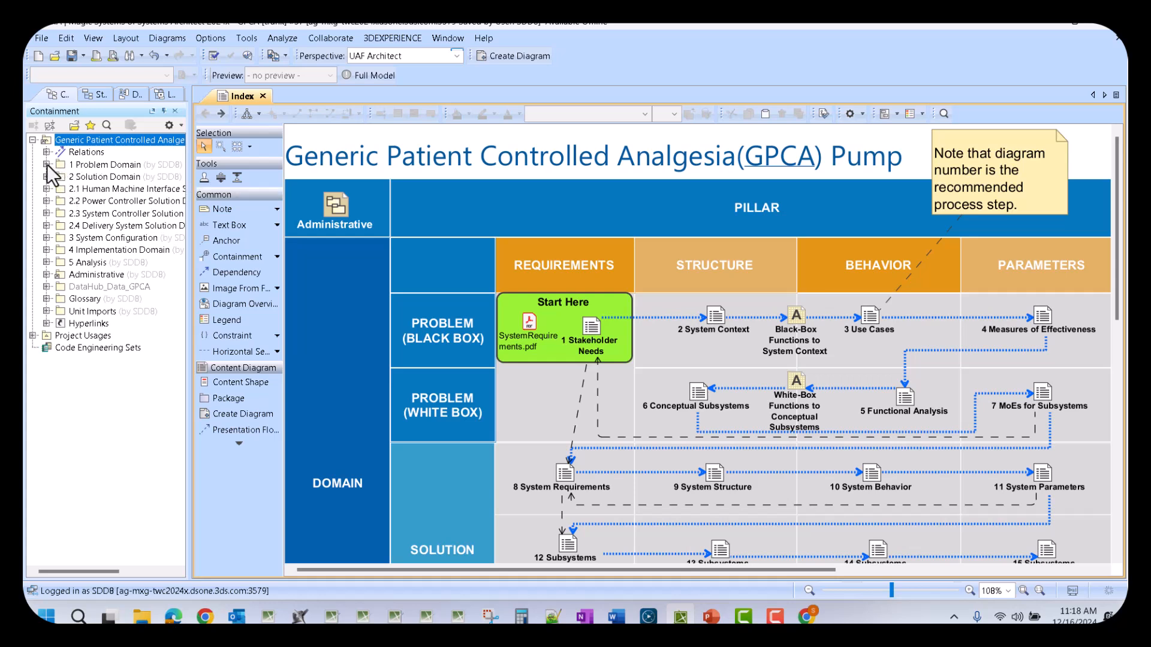
# Widen the model browser and open the Stakeholder Needs table in 1 Problem Domain > 1 Black Box > 1 Stakeholder Needs.
pyautogui.click(71, 56)
pyautogui.click(46, 164)
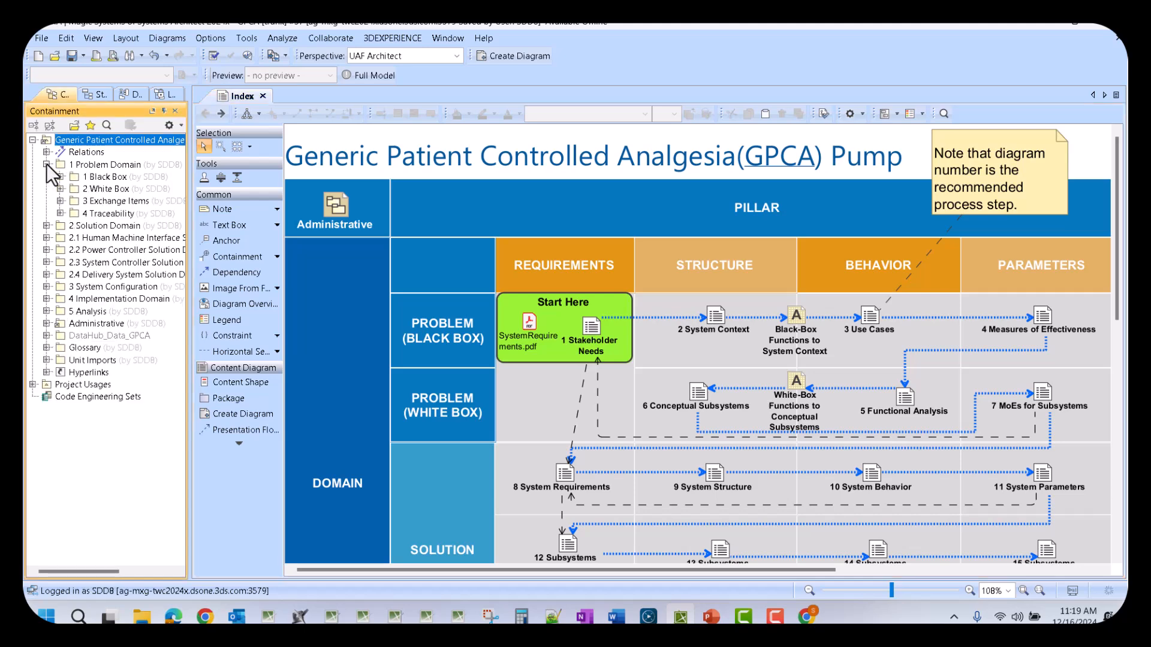
pyautogui.moveTo(193, 176); pyautogui.dragTo(303, 162)
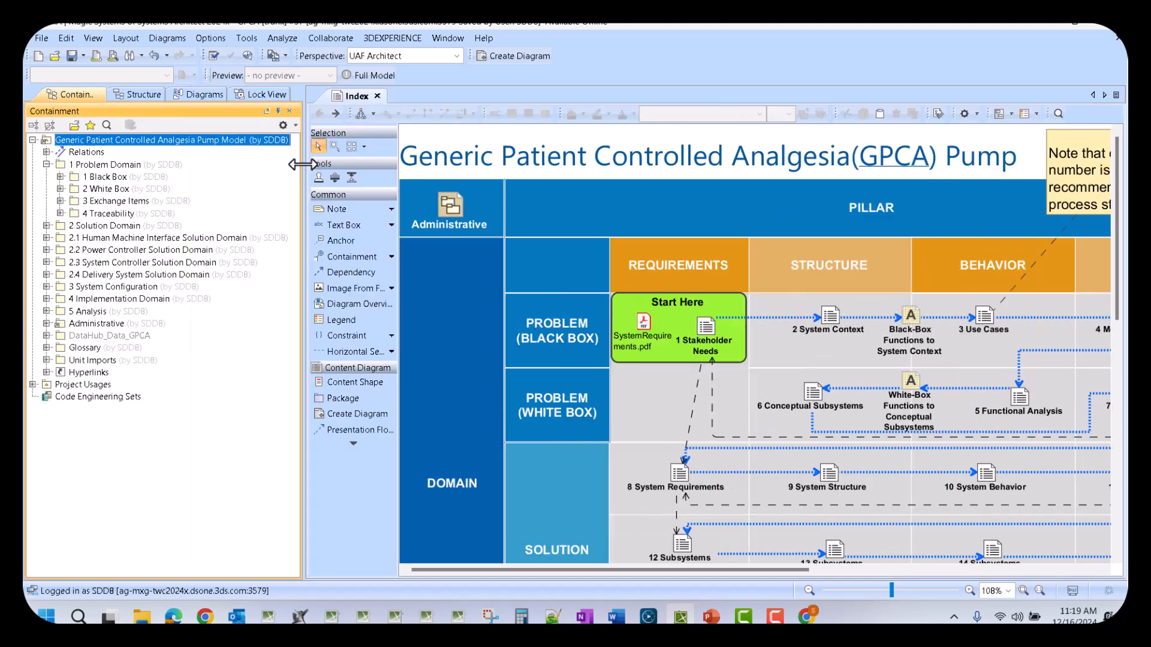
pyautogui.click(60, 177)
pyautogui.click(73, 189)
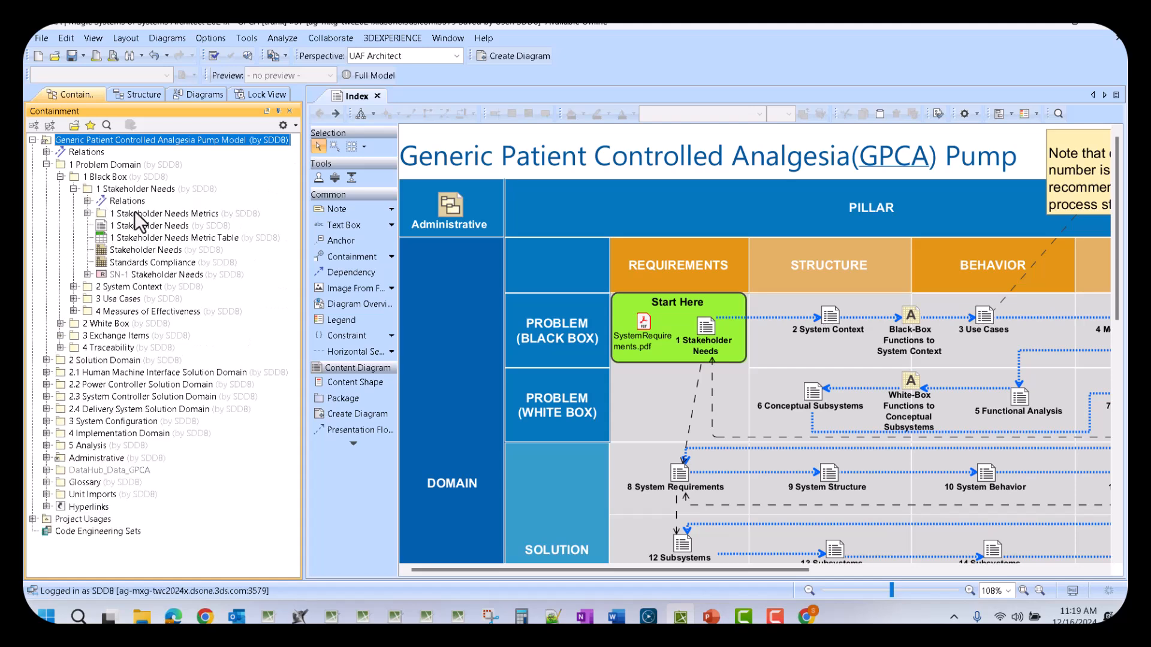
pyautogui.doubleClick(136, 248)
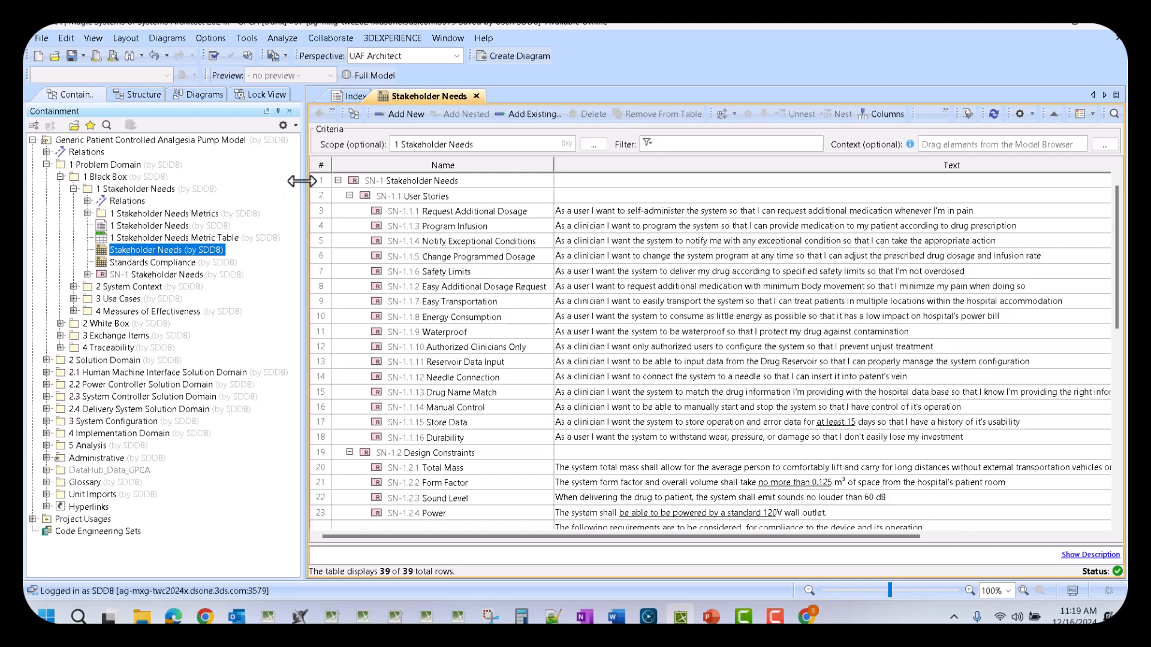
# Show the Cameo DataHub Explorer beside the Stakeholder Needs table.
pyautogui.click(246, 38)
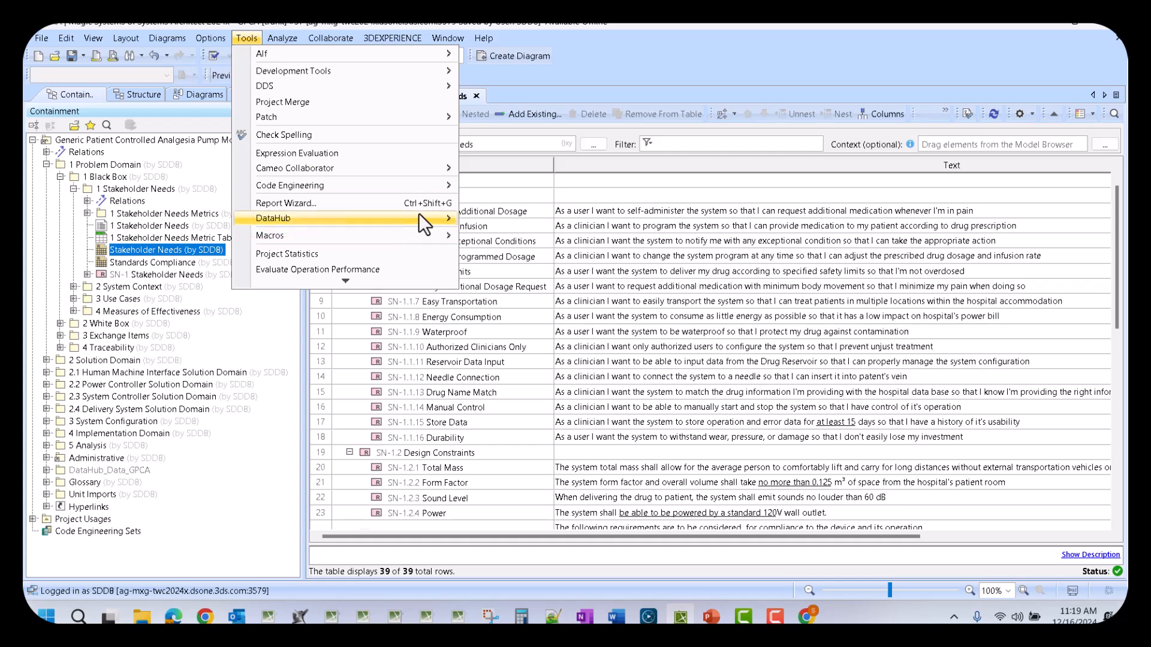
pyautogui.moveTo(419, 215)
pyautogui.click(563, 239)
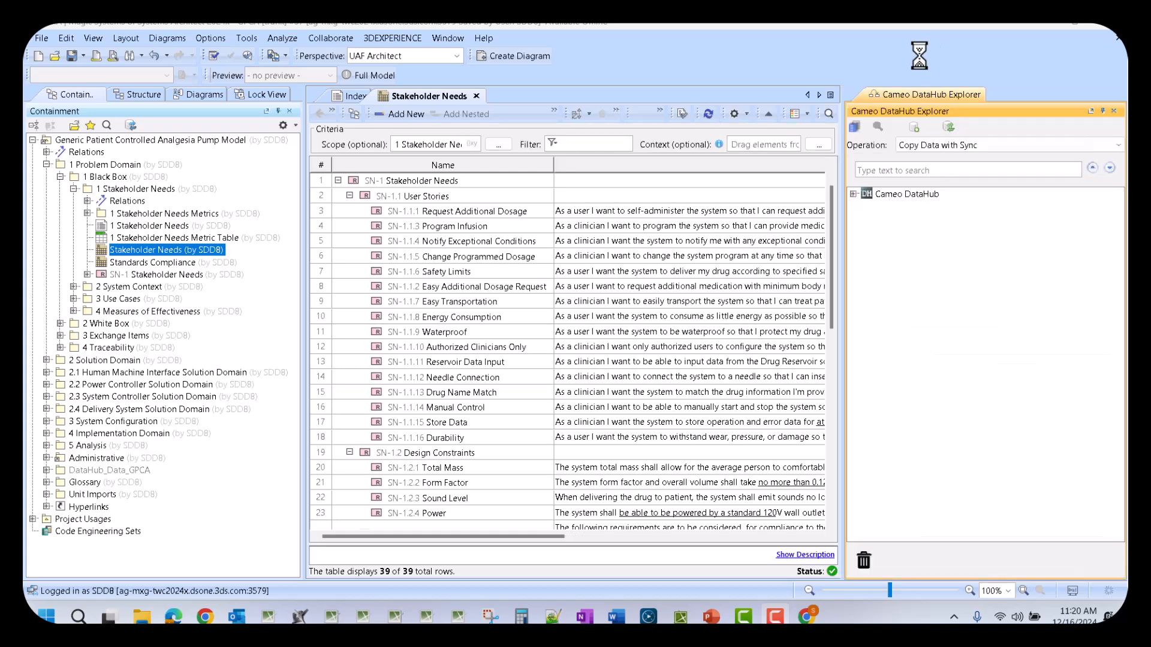
pyautogui.click(852, 193)
pyautogui.click(918, 206)
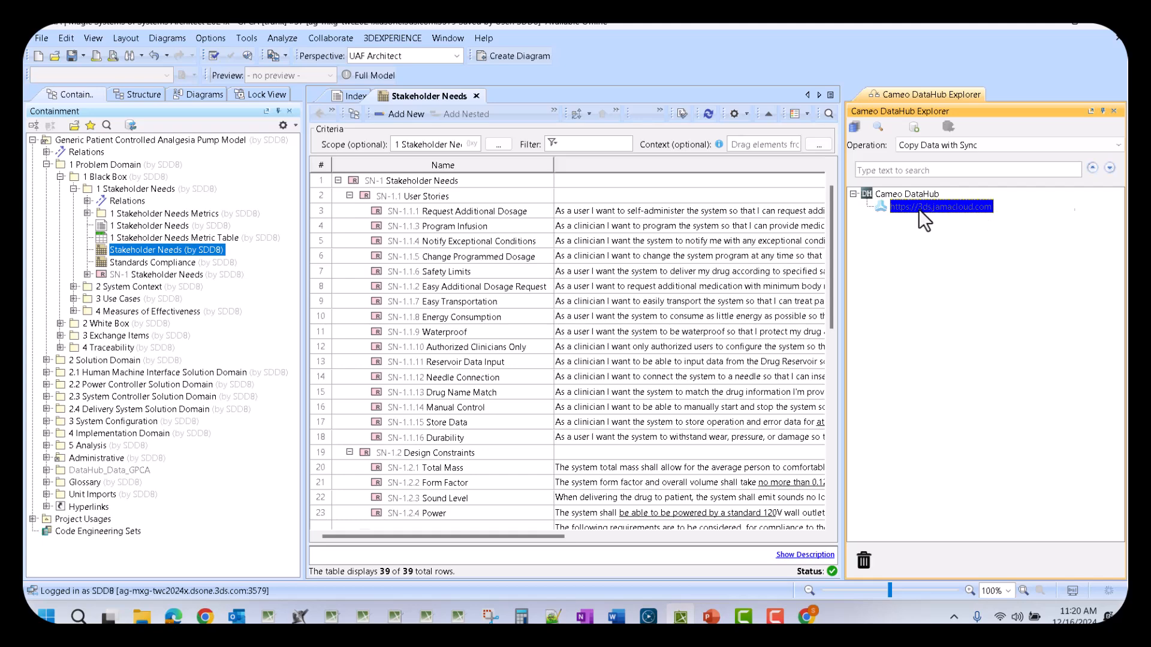
pyautogui.rightClick(919, 210)
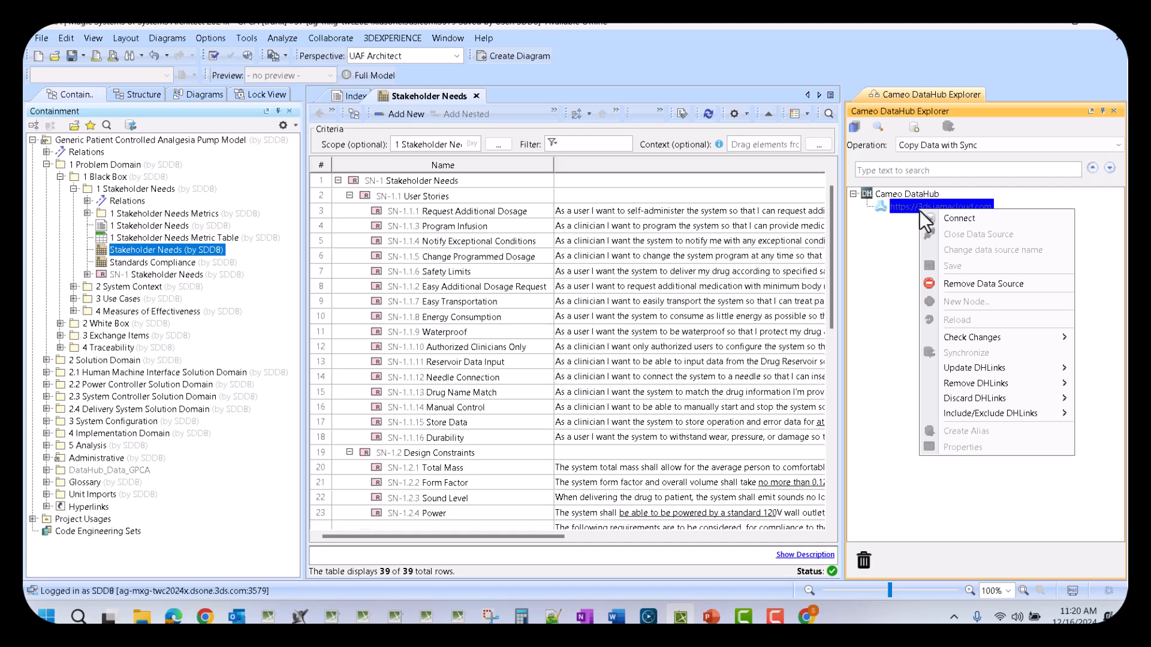
pyautogui.click(961, 220)
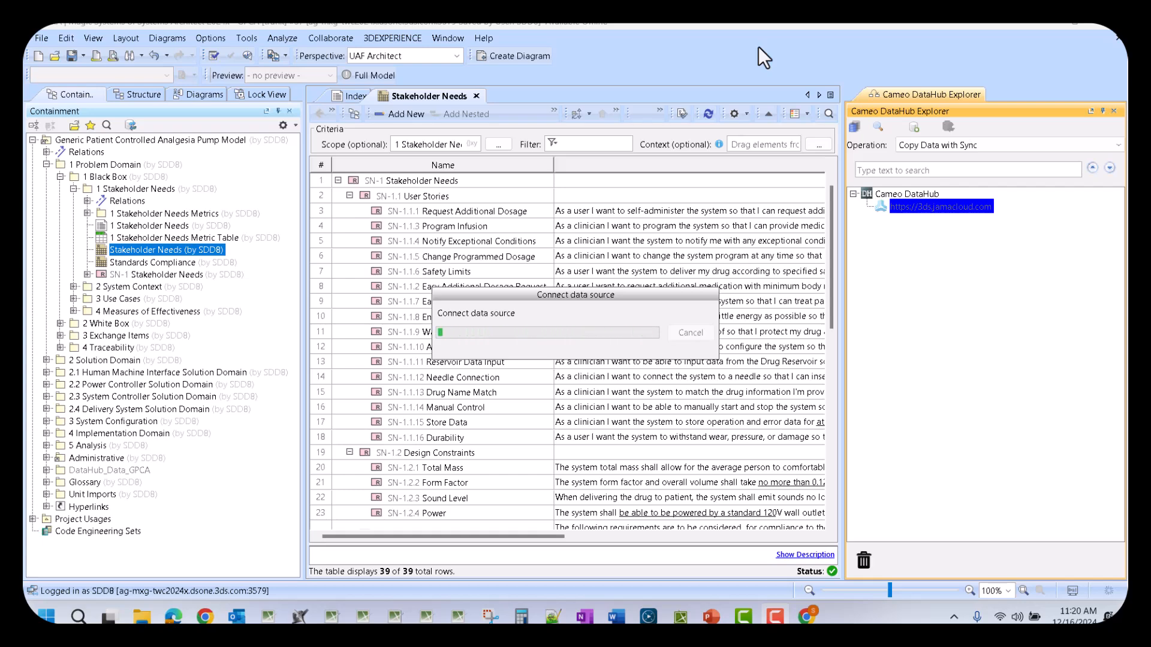
pyautogui.click(867, 206)
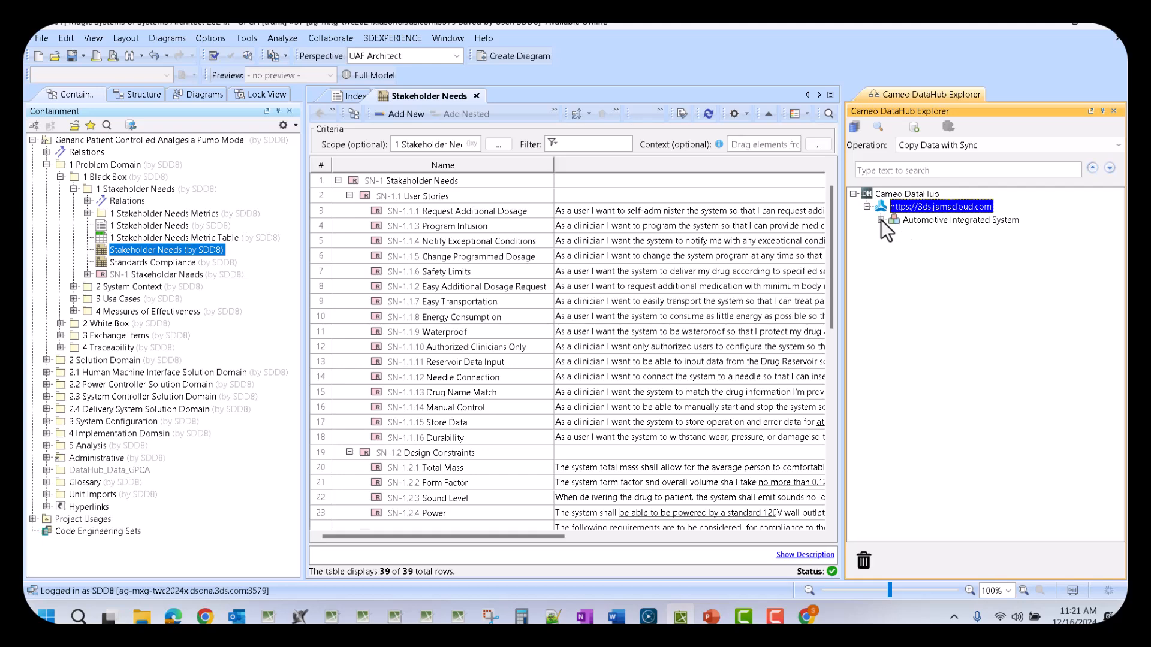
# Add the single JAMA project Generic Patient Controlled Analgesia to the jamacloud data source and select it in the expanded tree.
pyautogui.click(924, 222)
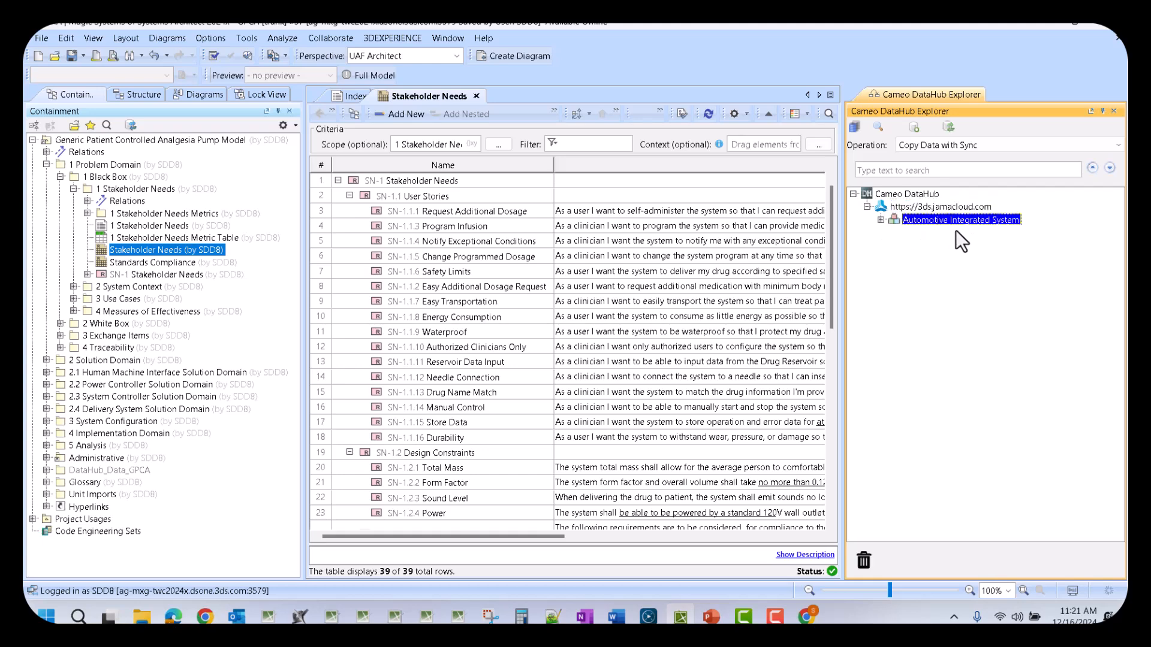
pyautogui.click(920, 206)
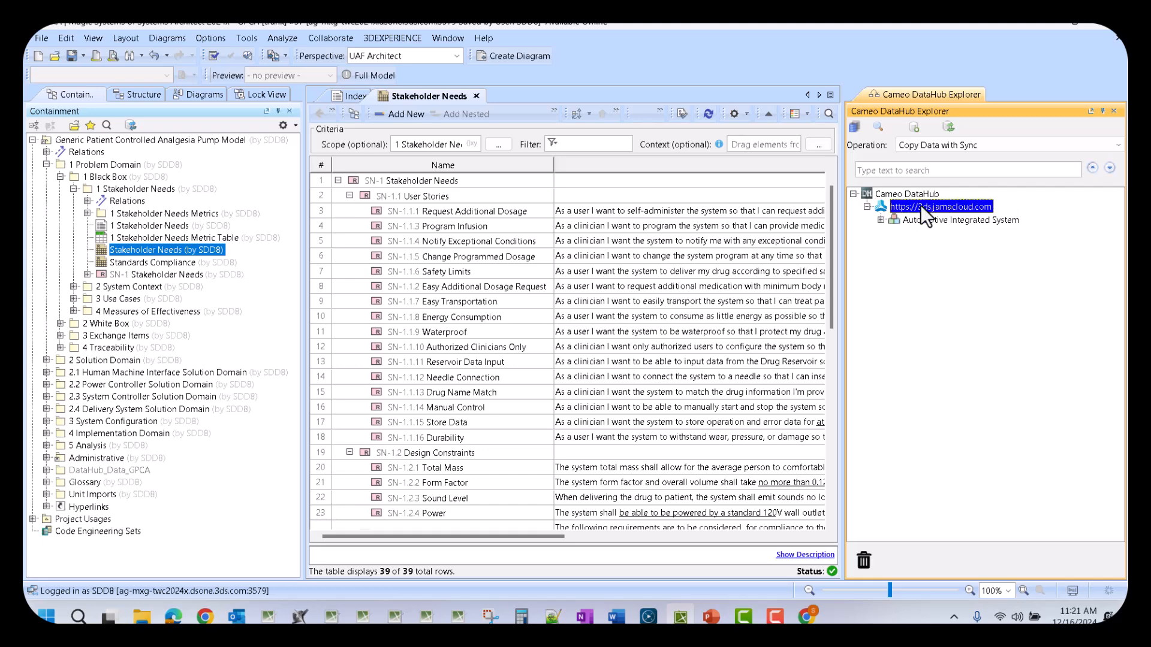
pyautogui.rightClick(925, 207)
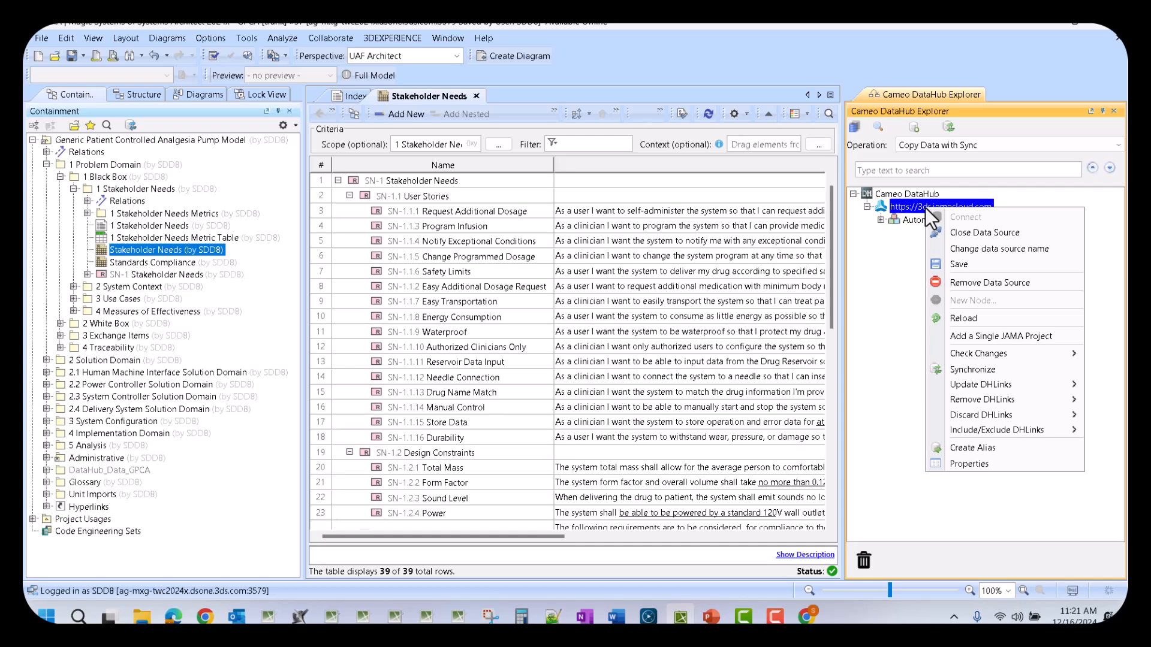
pyautogui.click(982, 338)
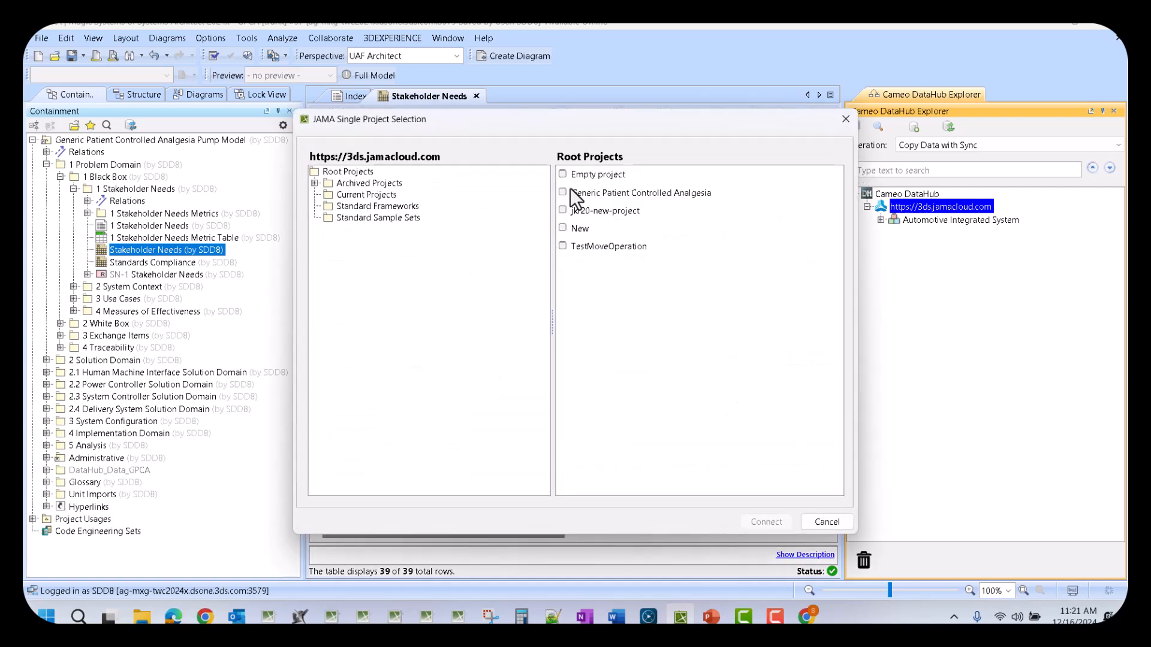
pyautogui.click(563, 192)
pyautogui.click(769, 525)
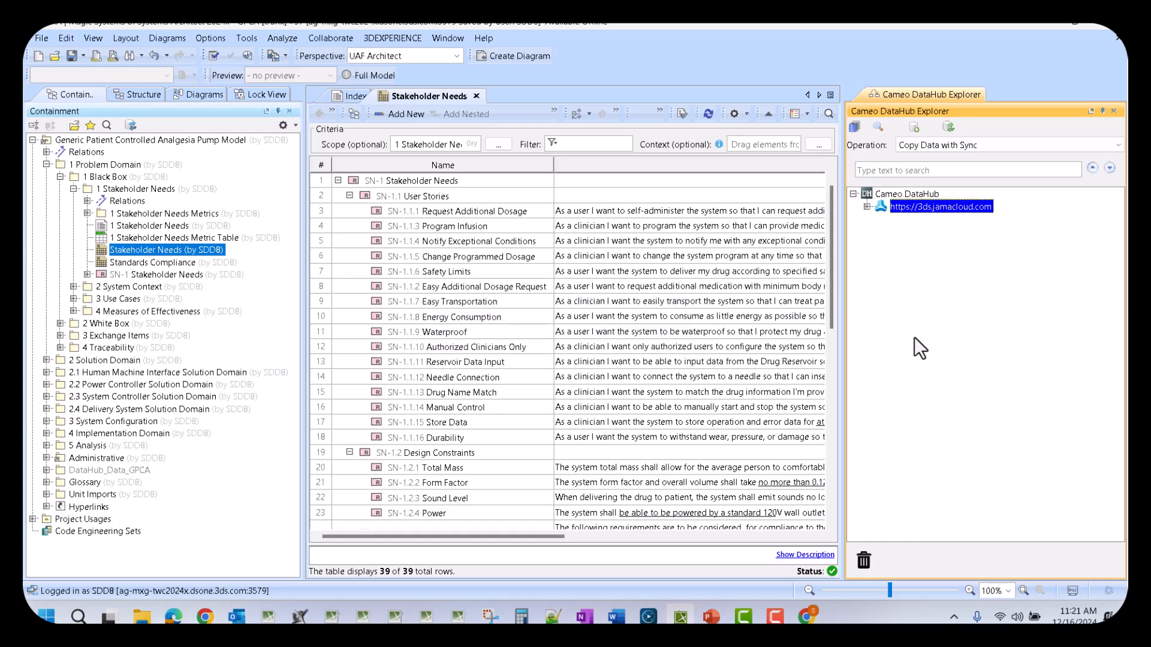
pyautogui.click(867, 207)
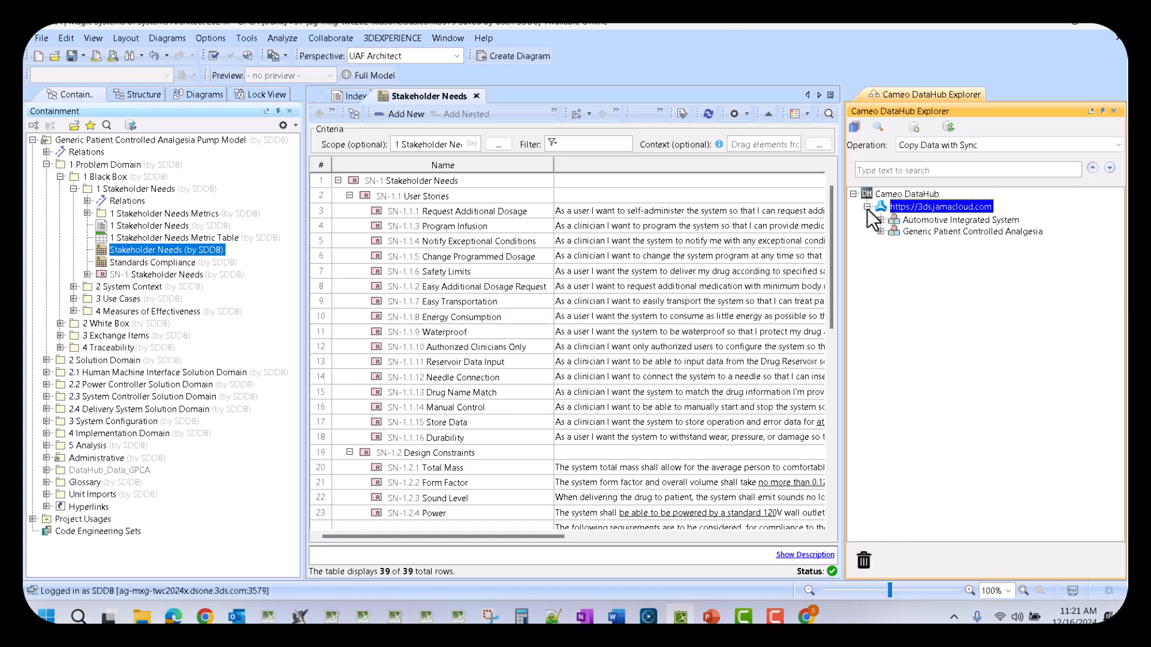
pyautogui.click(927, 241)
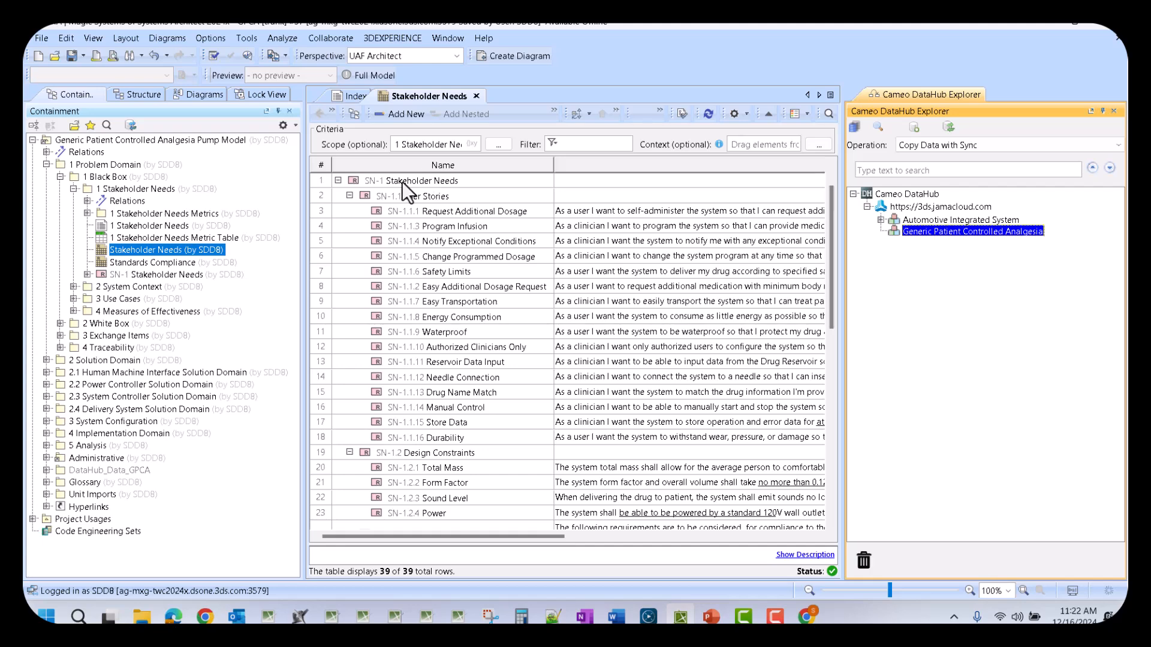
# Start a two-way Copy Data with Sync of the 1 Stakeholder Needs package into the Generic Patient Controlled Analgesia JAMA project, accepting the formatting warning.
pyautogui.click(118, 273)
pyautogui.moveTo(115, 274); pyautogui.dragTo(183, 282)
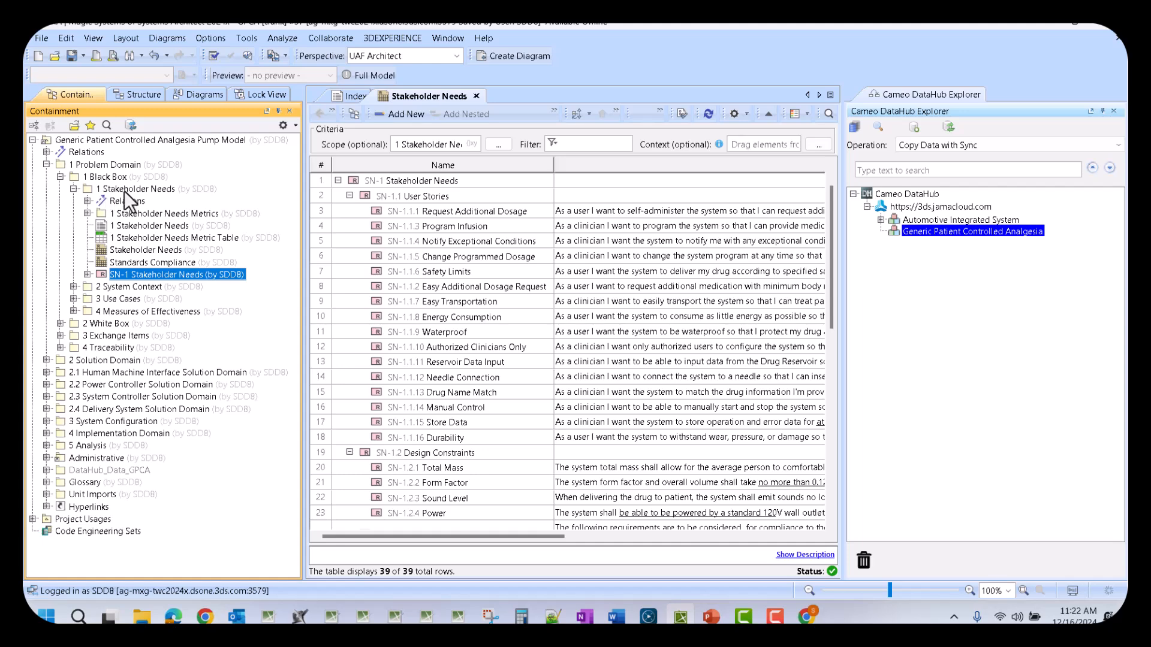
pyautogui.moveTo(124, 190); pyautogui.dragTo(944, 231)
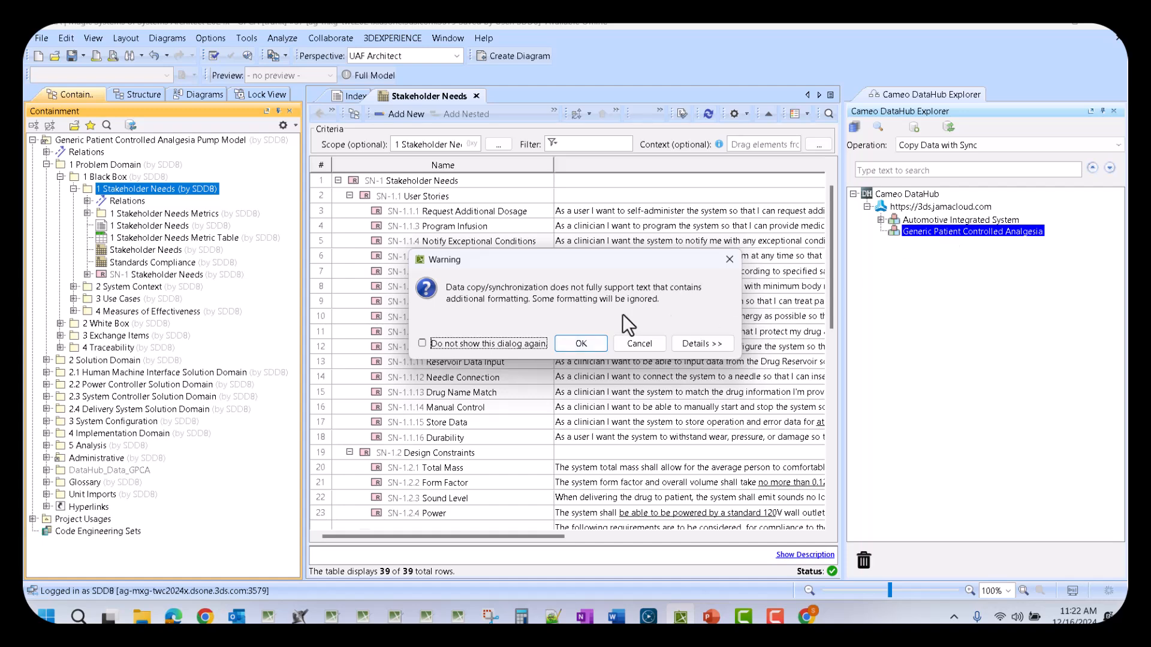
pyautogui.click(579, 345)
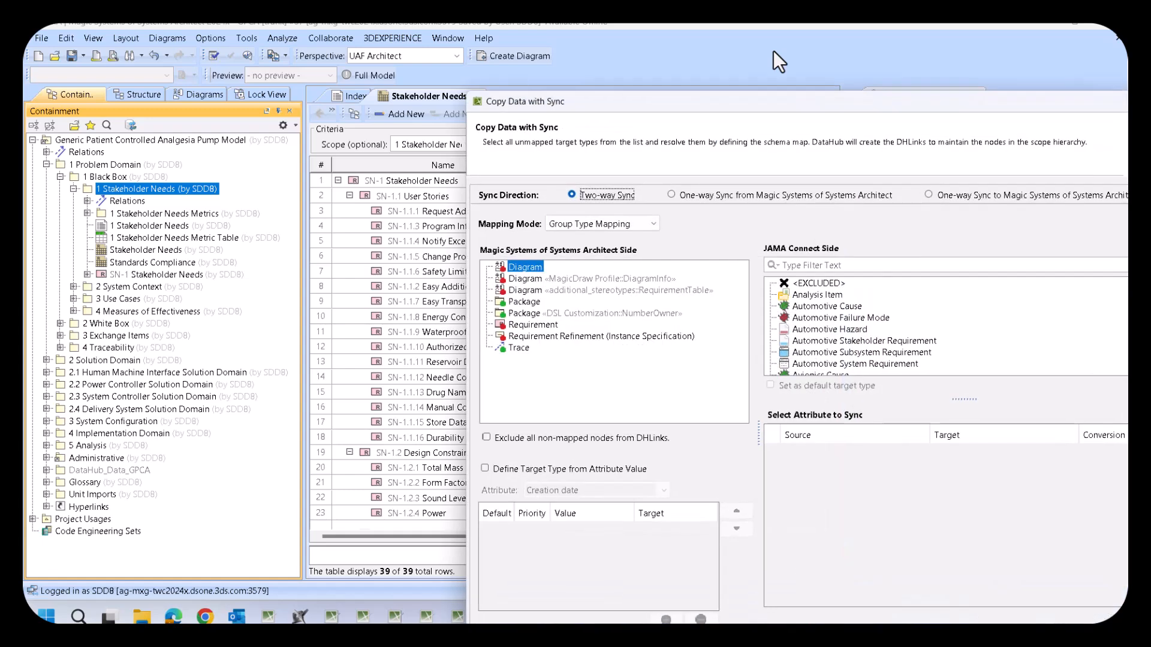
pyautogui.moveTo(841, 107); pyautogui.dragTo(635, 110)
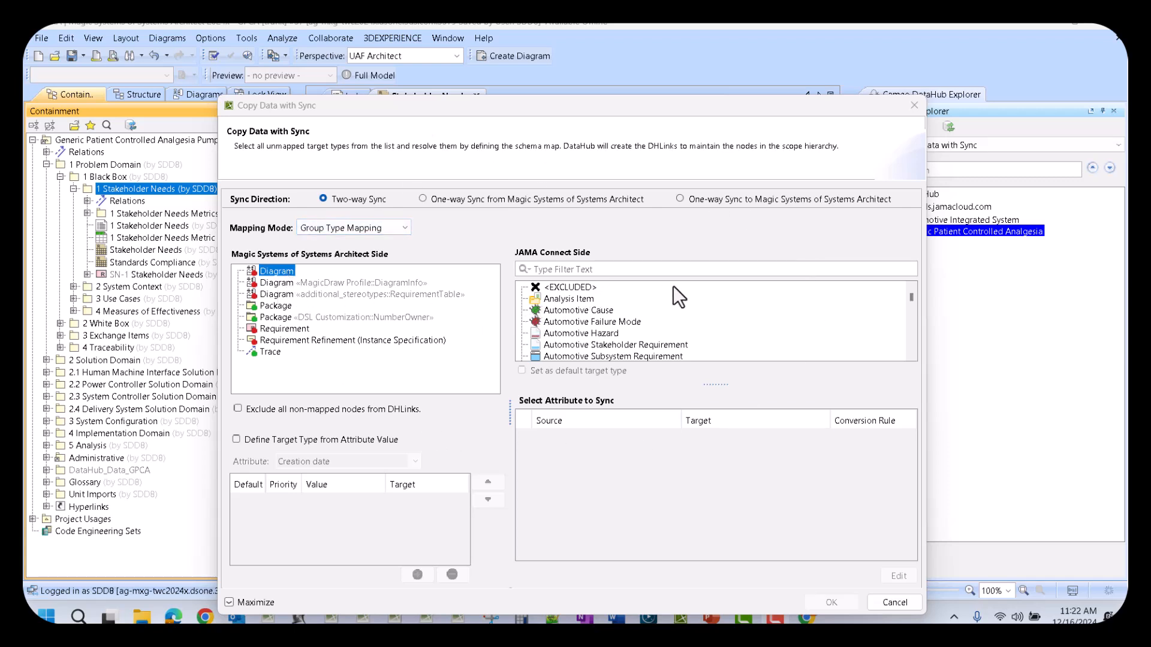
# Map all three Diagram types, including the DiagramInfo and RequirementTable ones, to <EXCLUDED> on the JAMA Connect side.
pyautogui.click(570, 287)
pyautogui.click(311, 283)
pyautogui.click(554, 287)
pyautogui.click(287, 295)
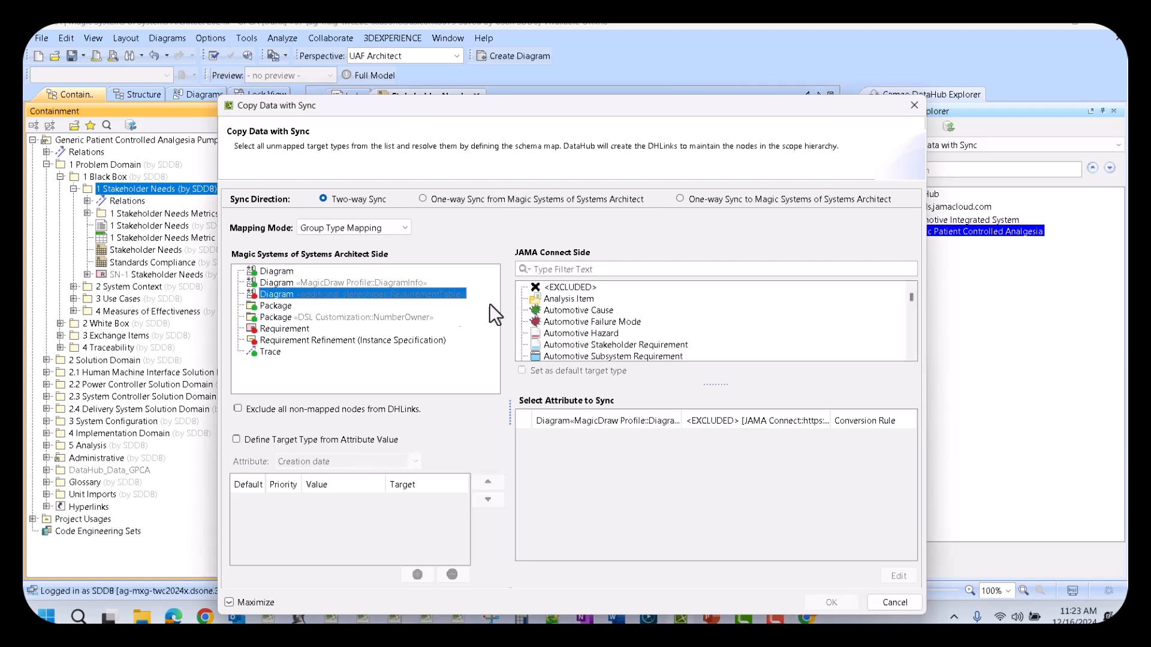
pyautogui.click(560, 289)
# Map the plain Package type to the JAMA type Requirement Set.
pyautogui.click(272, 306)
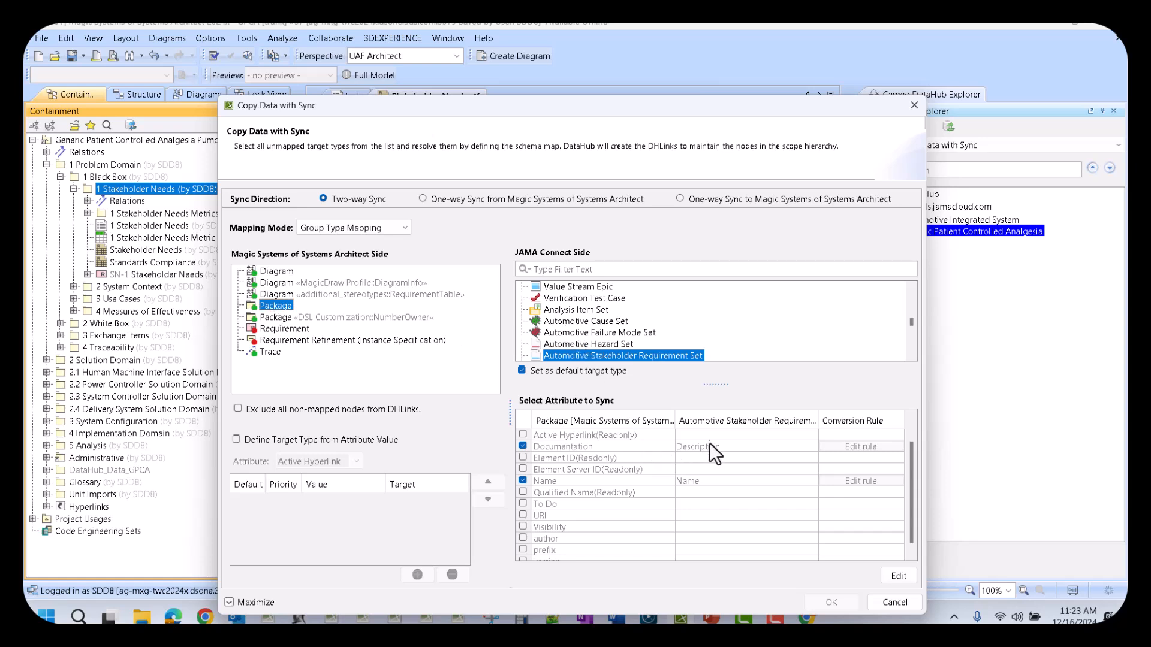
pyautogui.scroll(-1, 590, 338)
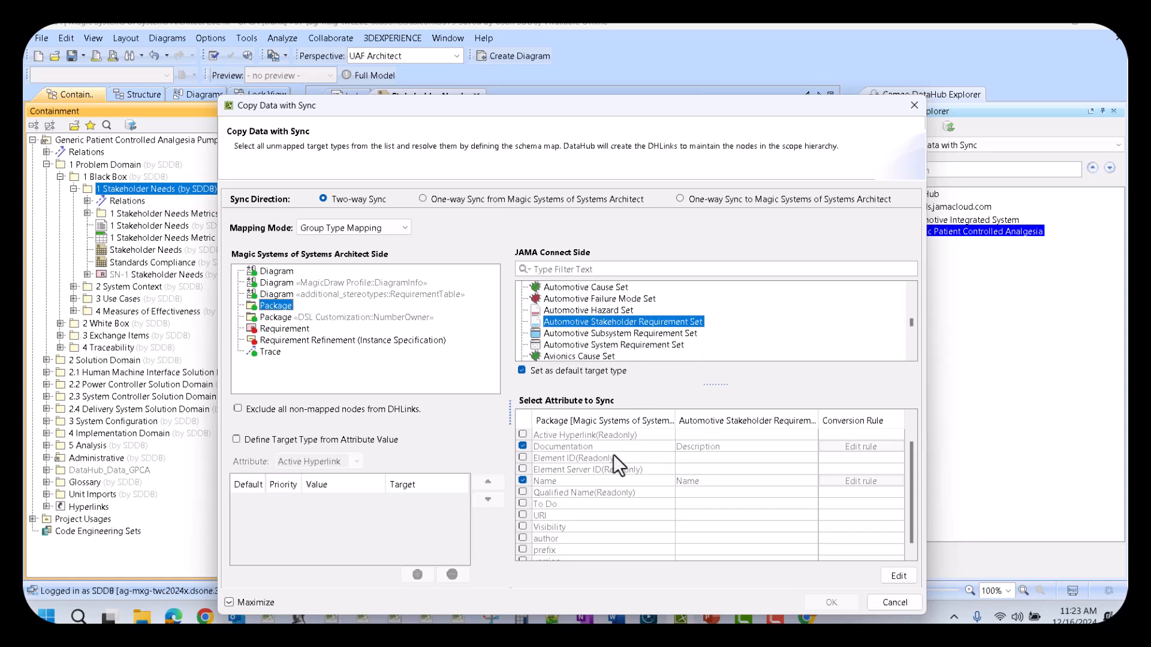
pyautogui.scroll(-6, 601, 308)
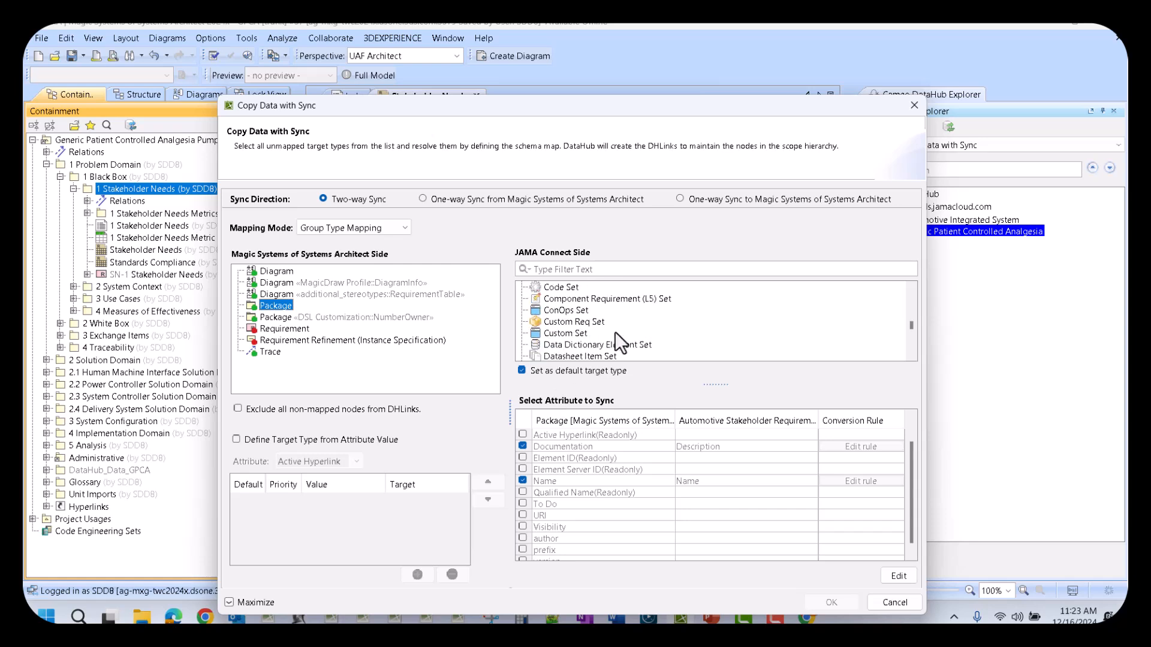
pyautogui.scroll(-10, 619, 336)
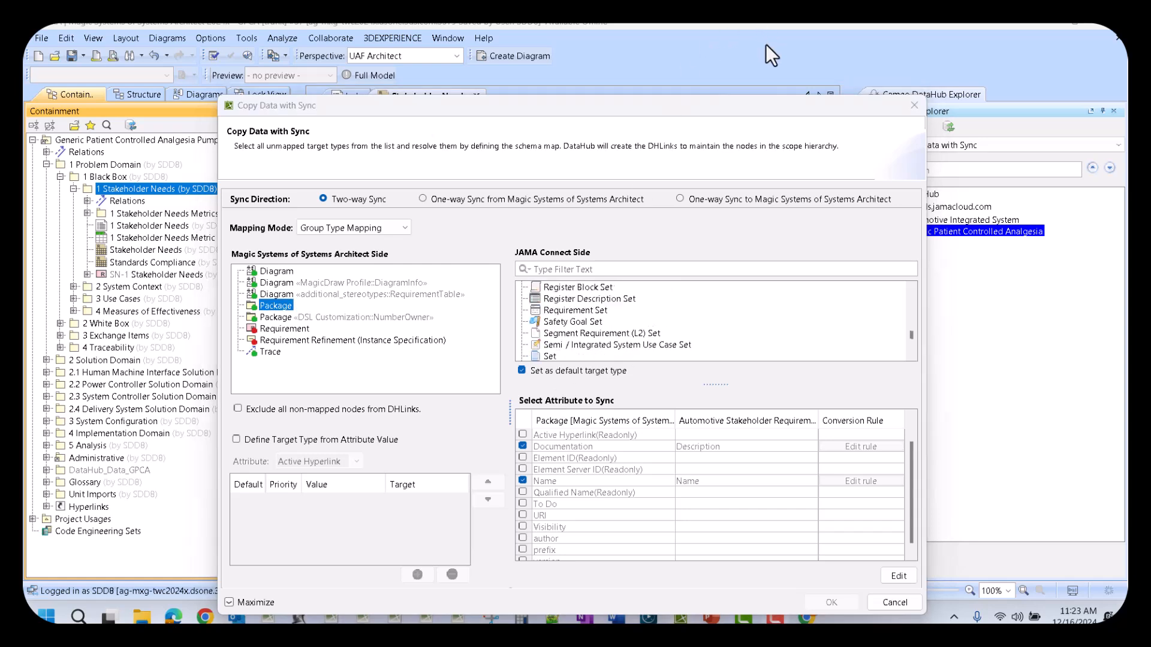
pyautogui.click(587, 312)
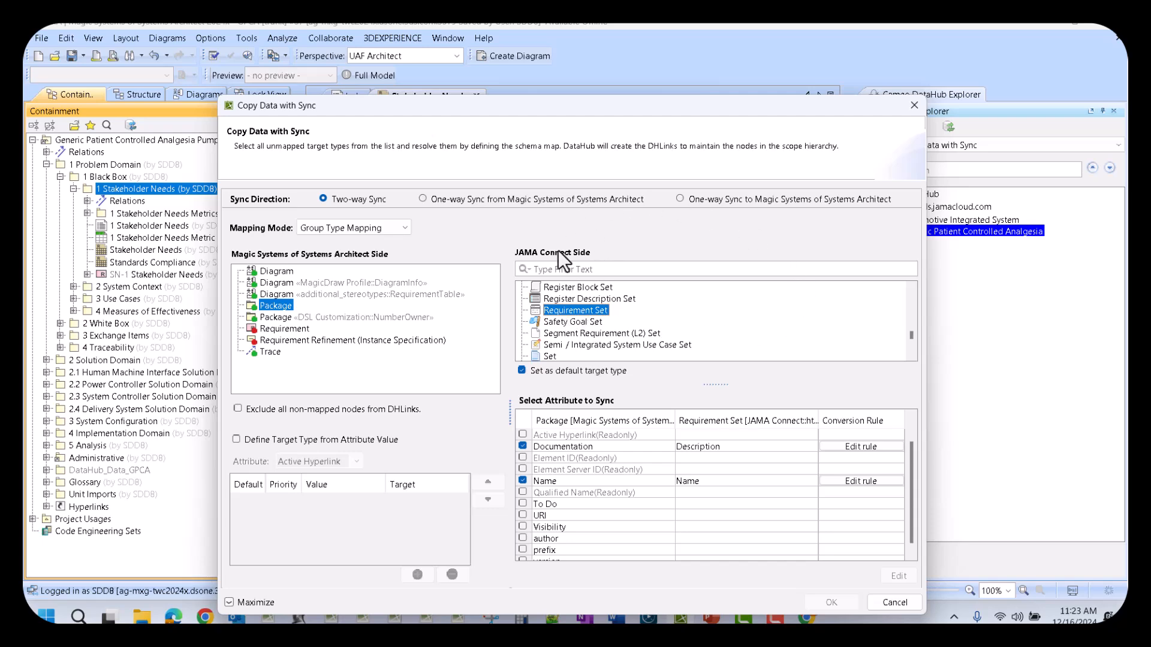
# Filter the JAMA types by "req" and map the Package «DSL Customization:NumberOwner» type to Requirement Set.
pyautogui.click(277, 318)
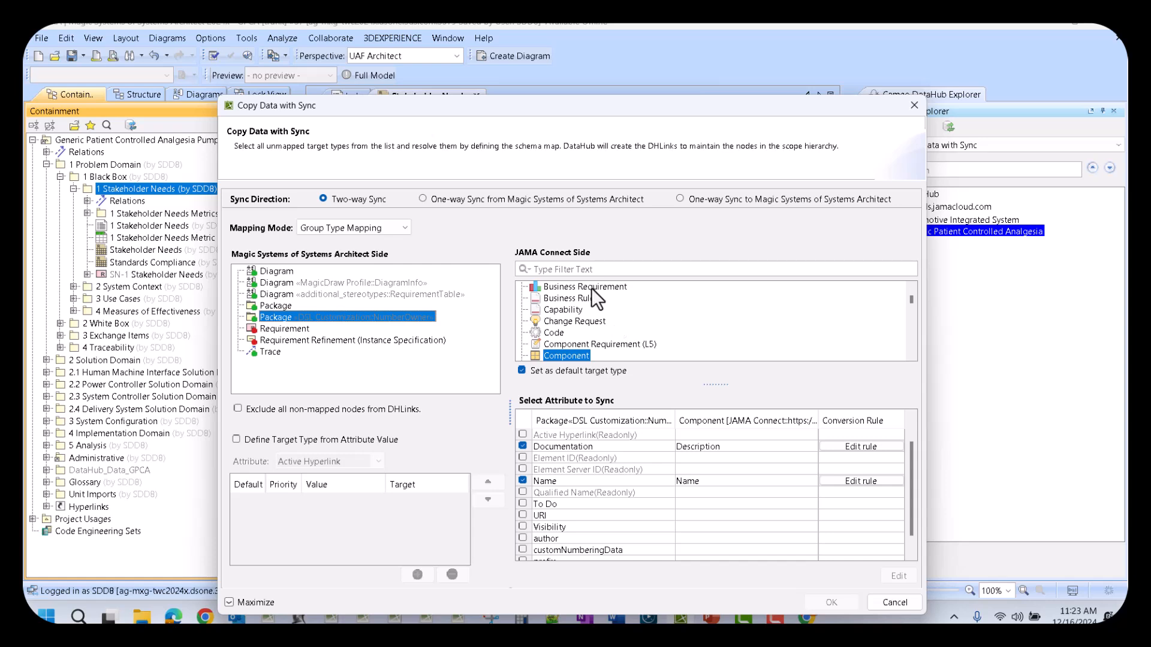
pyautogui.click(590, 267)
pyautogui.write('req')
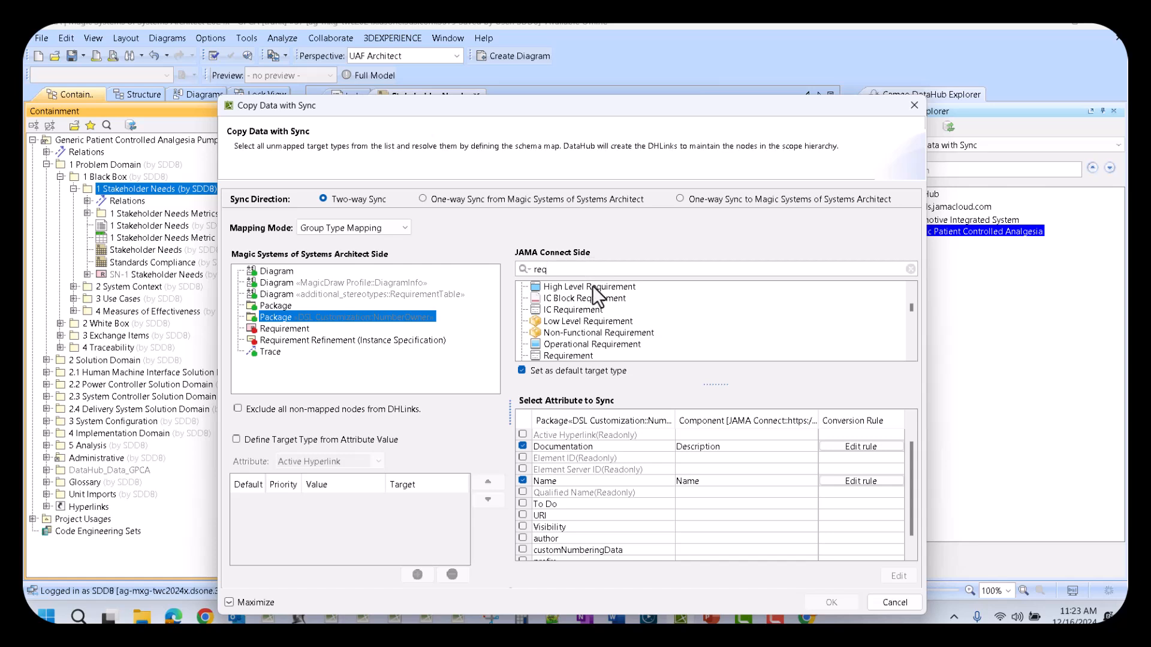
pyautogui.scroll(-1, 598, 321)
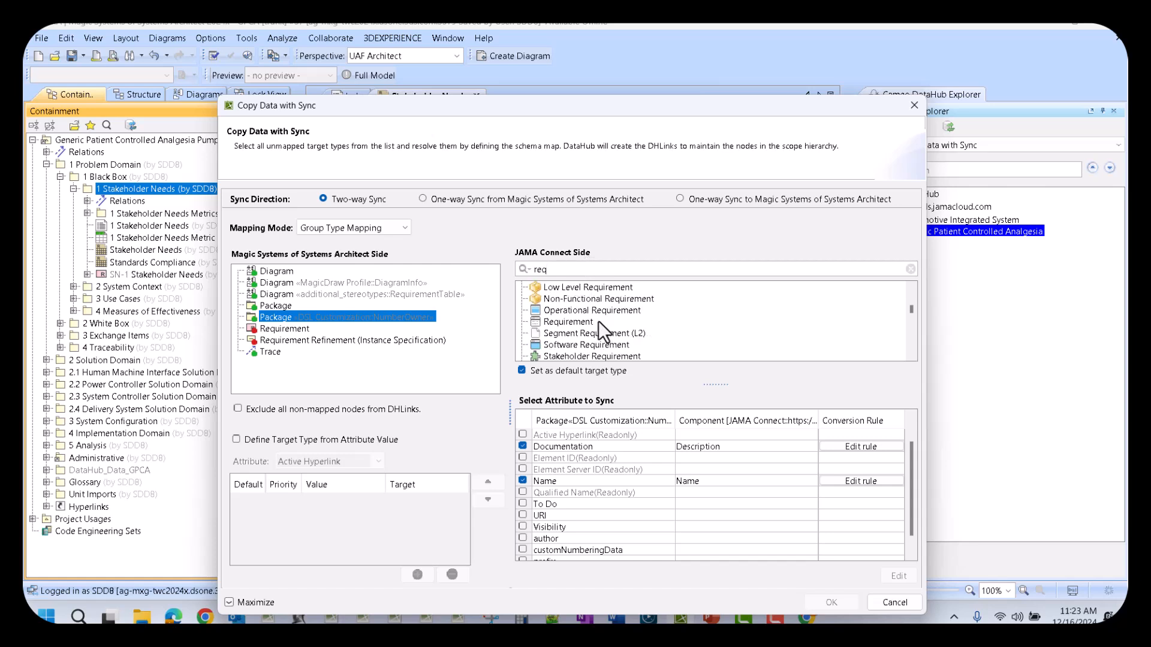
pyautogui.scroll(-1, 599, 322)
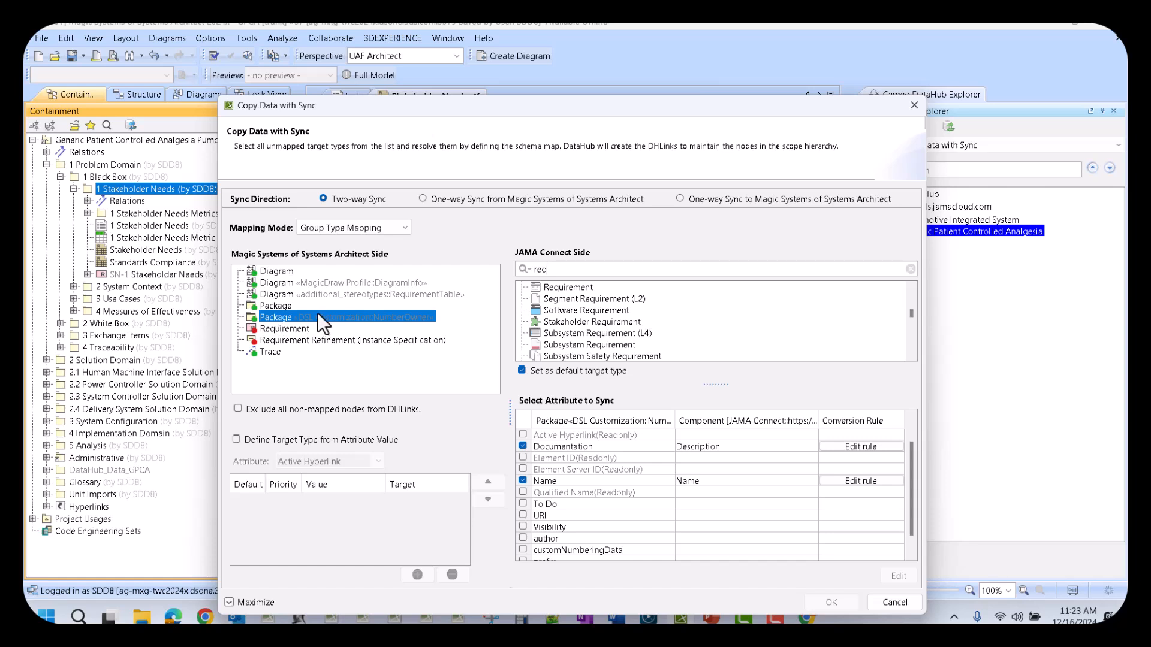
pyautogui.scroll(-1, 616, 340)
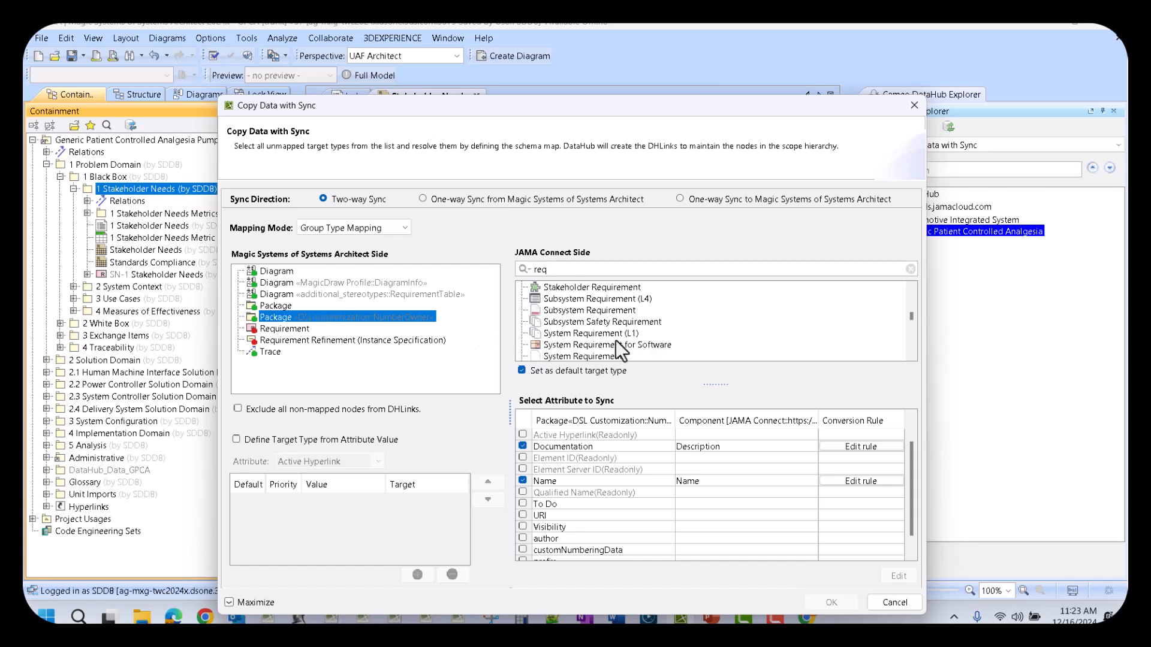
pyautogui.scroll(-1, 616, 340)
pyautogui.scroll(-1, 617, 340)
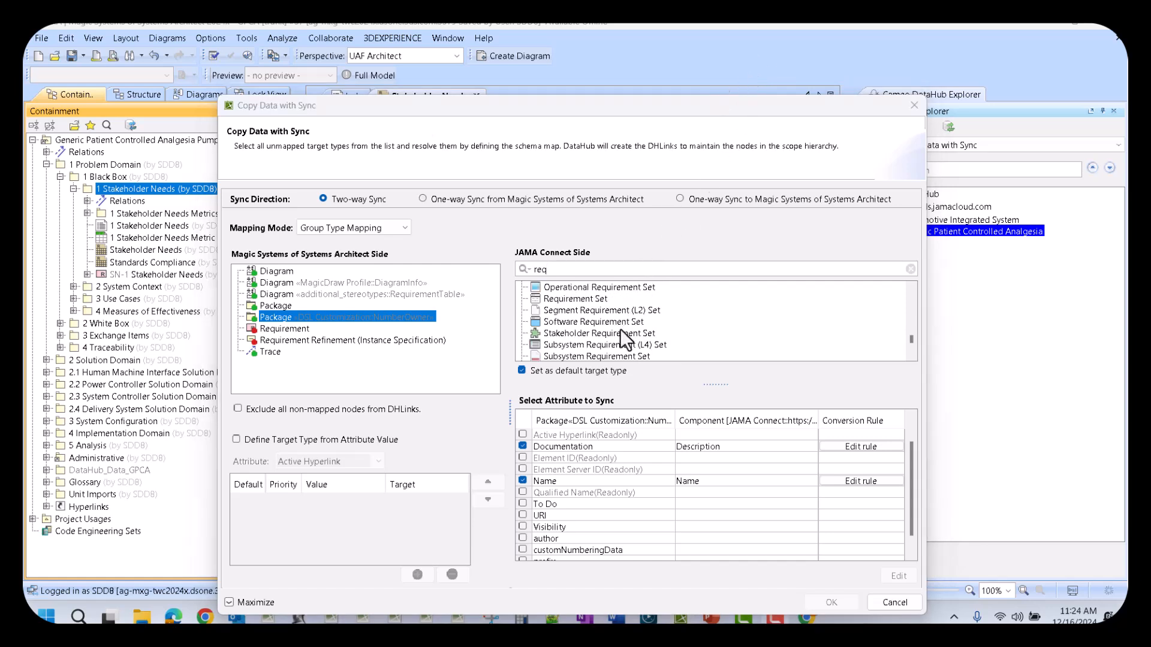
pyautogui.click(574, 298)
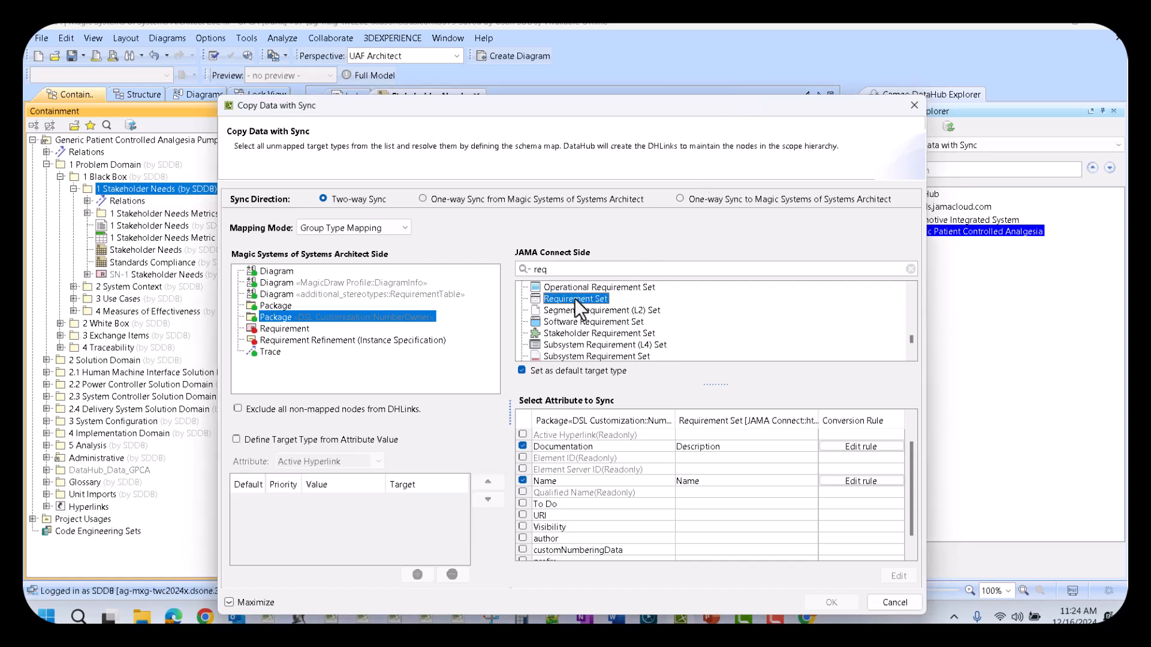
# Map the Requirement type to the JAMA type Requirement.
pyautogui.click(286, 329)
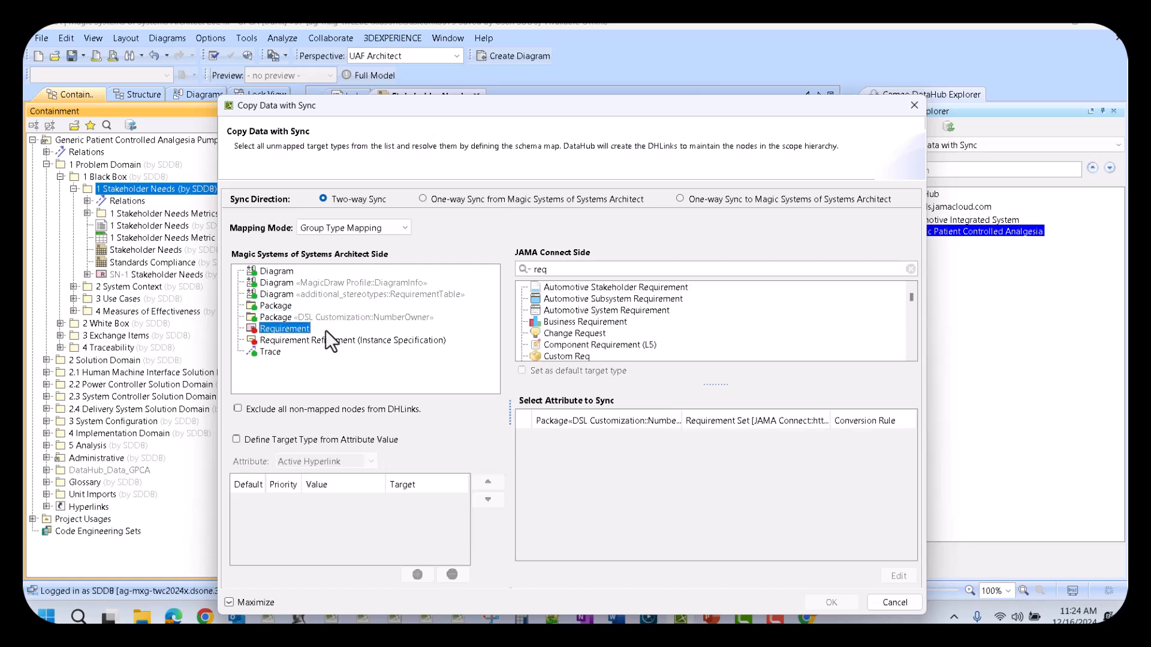
pyautogui.scroll(-3, 582, 322)
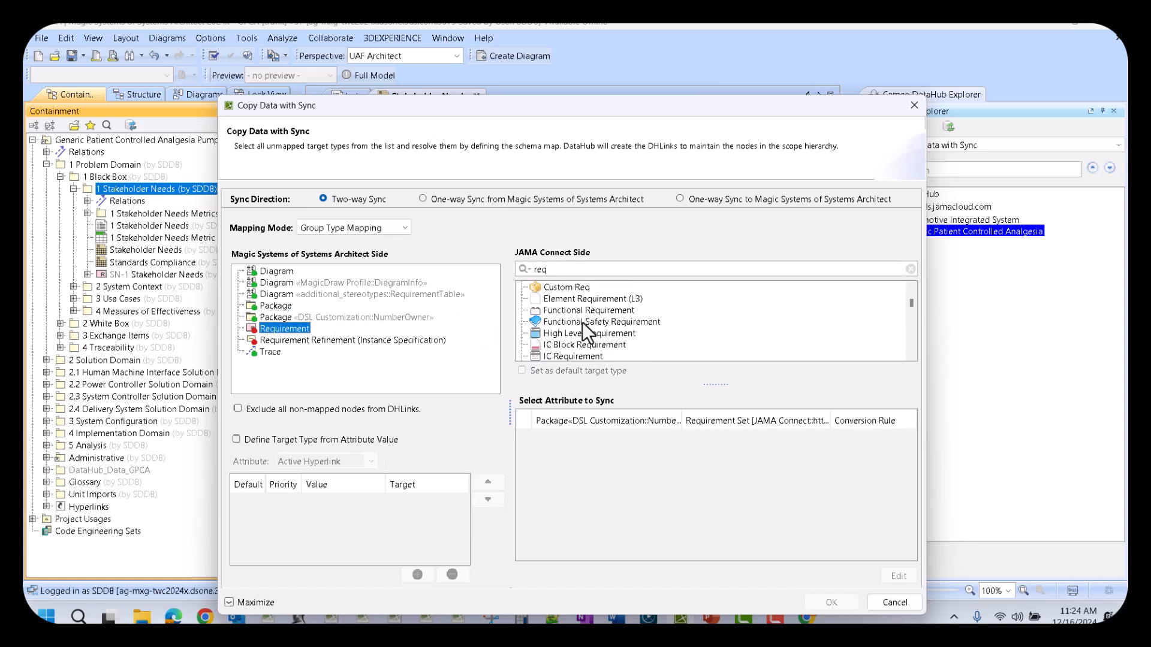
pyautogui.scroll(-1, 582, 322)
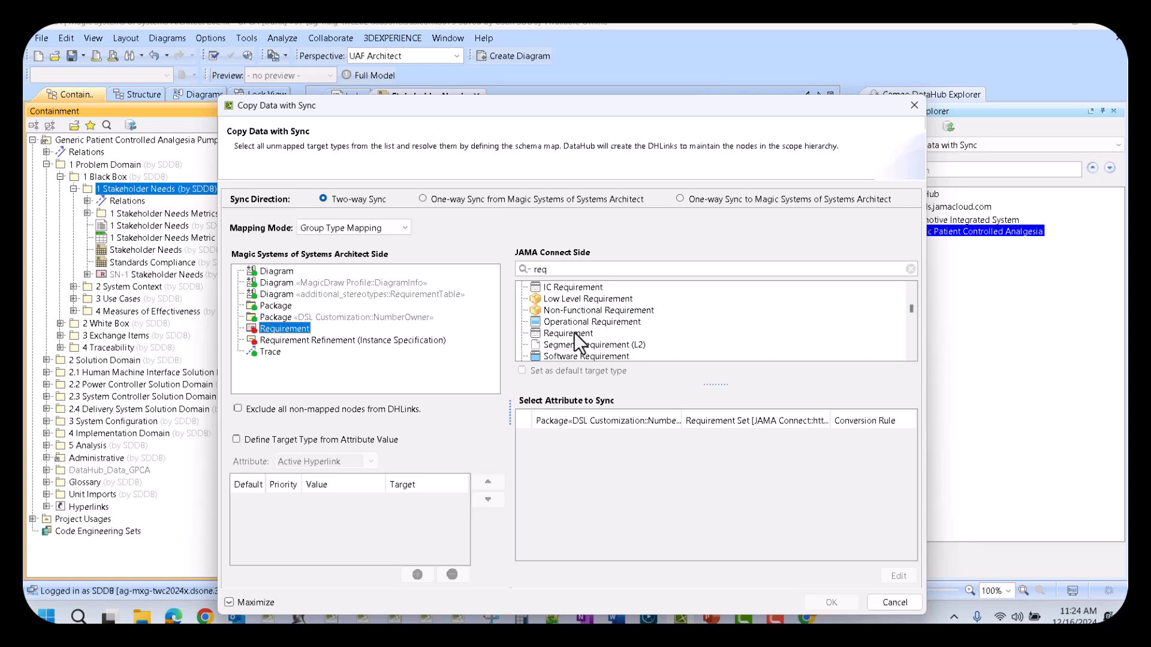
pyautogui.click(574, 333)
# Map the Requirement Refinement (Instance Specification) and Trace types to <EXCLUDED>.
pyautogui.click(346, 341)
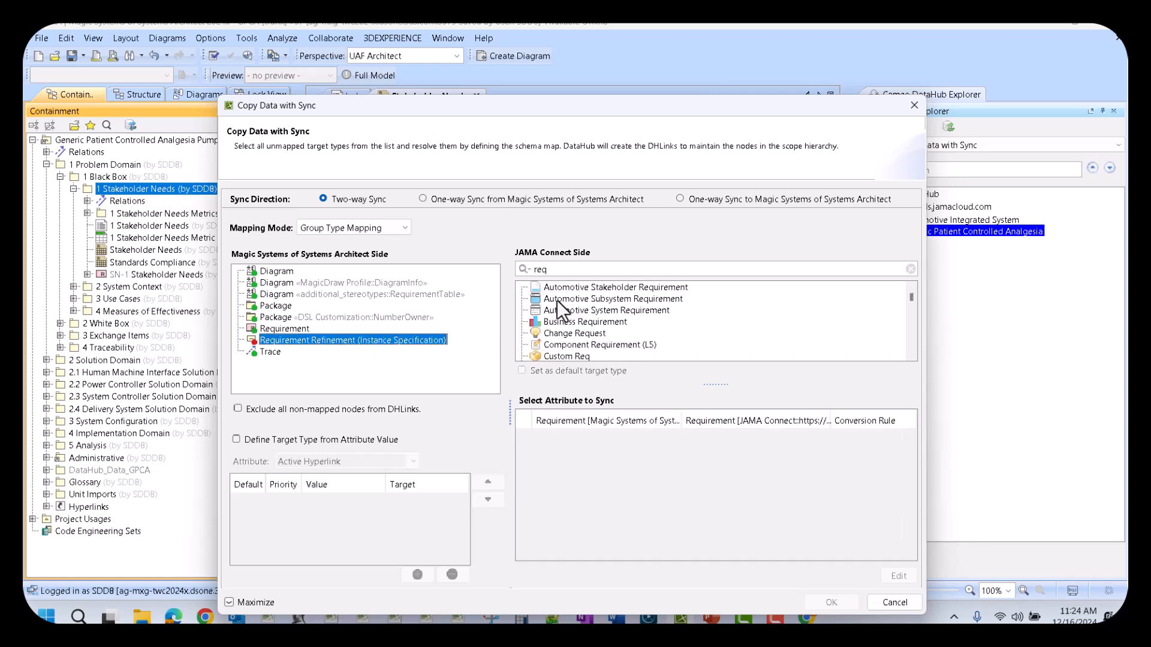
pyautogui.scroll(-10, 761, 310)
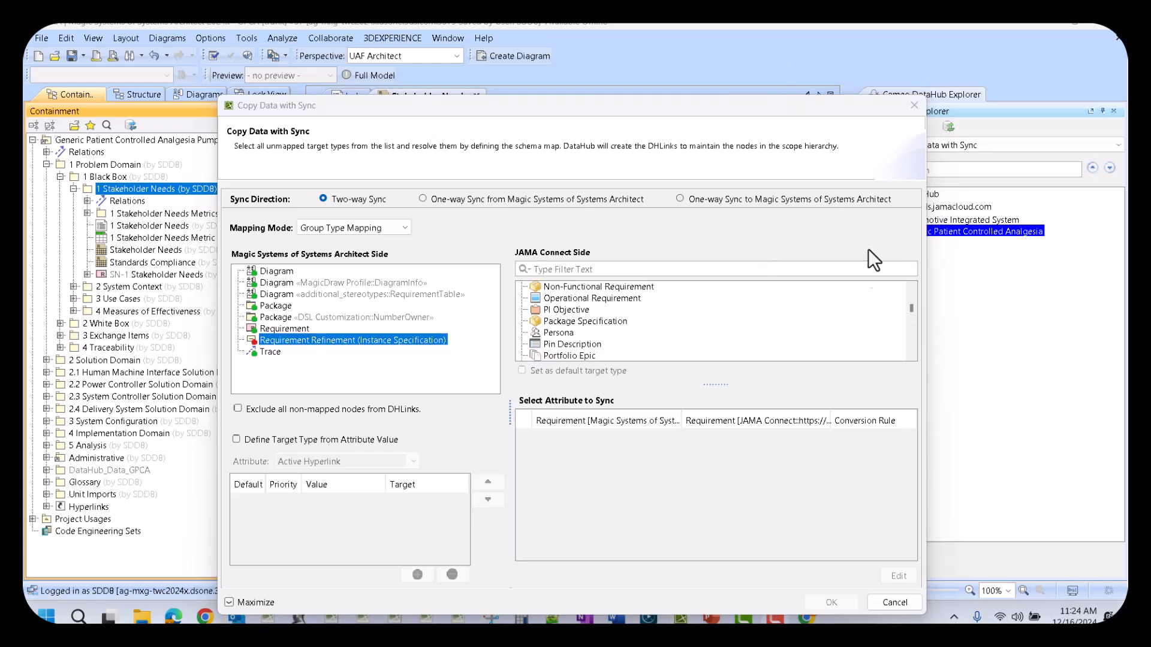
pyautogui.moveTo(909, 308); pyautogui.dragTo(912, 292)
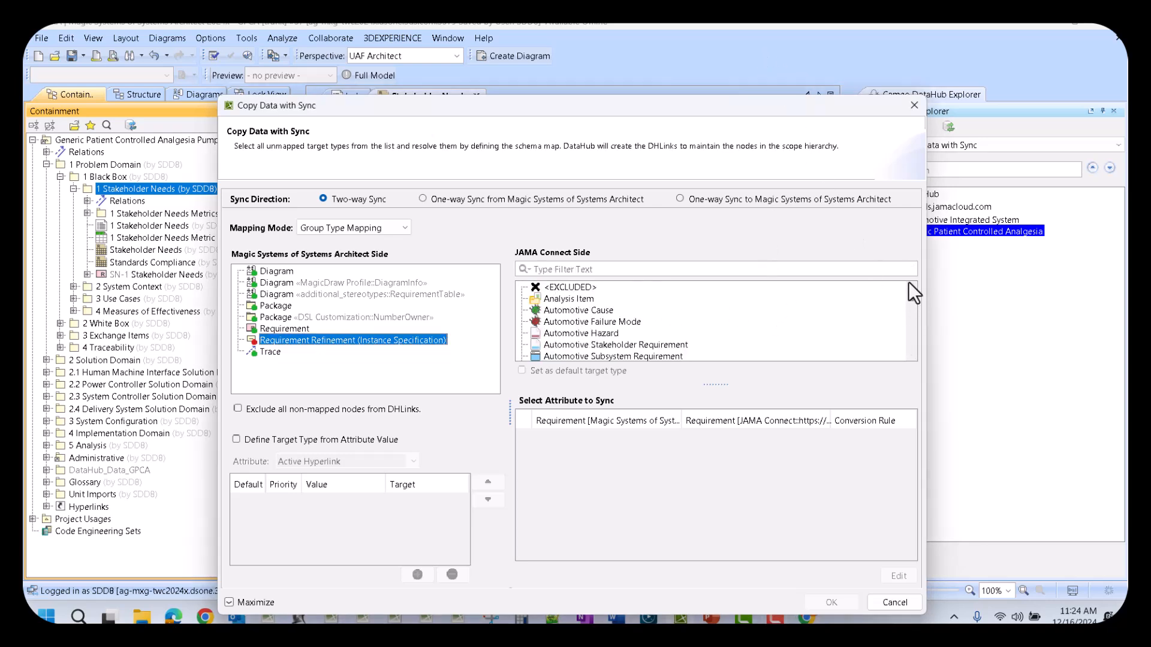
pyautogui.click(578, 289)
pyautogui.click(264, 352)
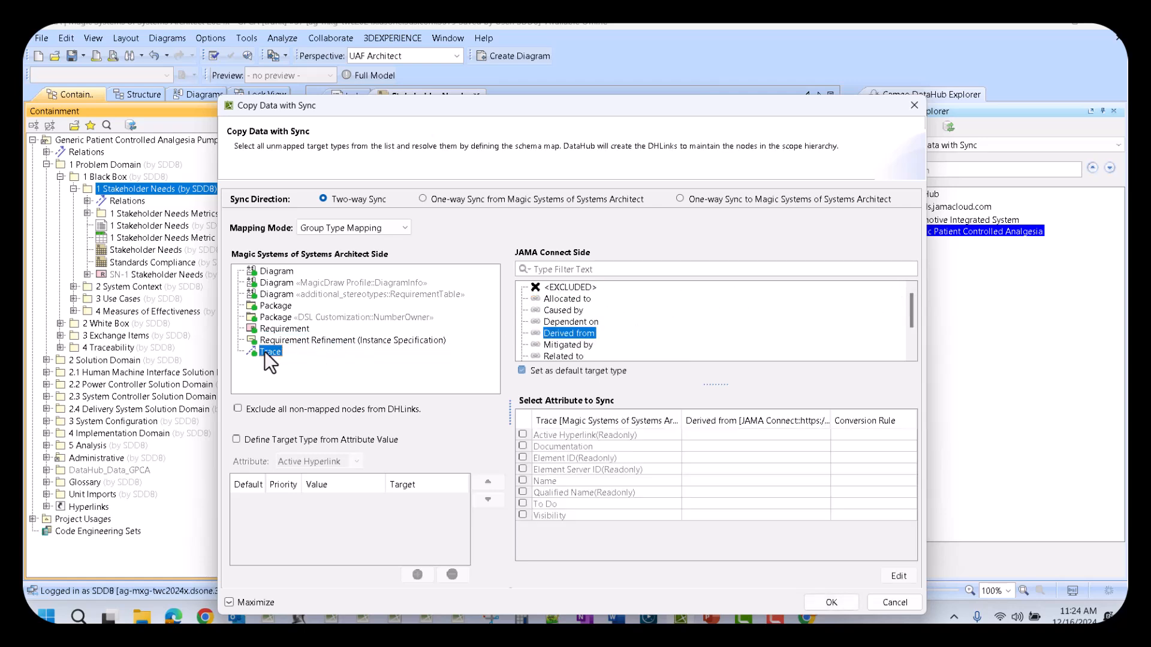
pyautogui.click(585, 286)
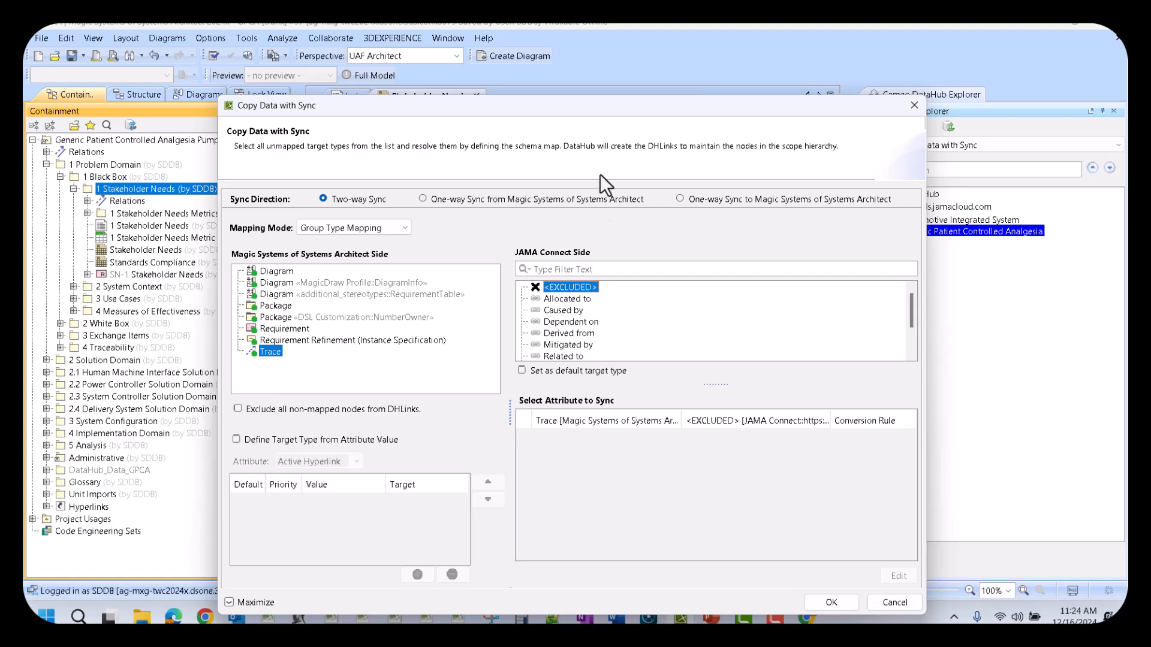
# Run the copy with the defined schema map, agree to exclude the unavailable elements, and close the sync summary.
pyautogui.moveTo(866, 116); pyautogui.dragTo(885, 63)
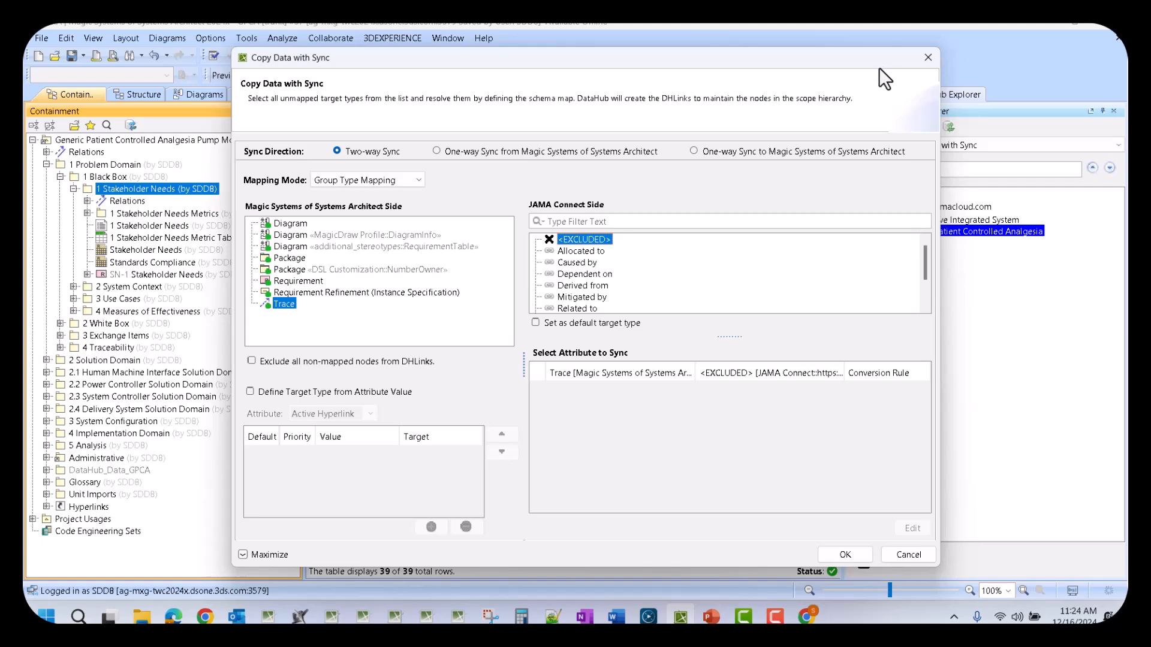
pyautogui.click(838, 557)
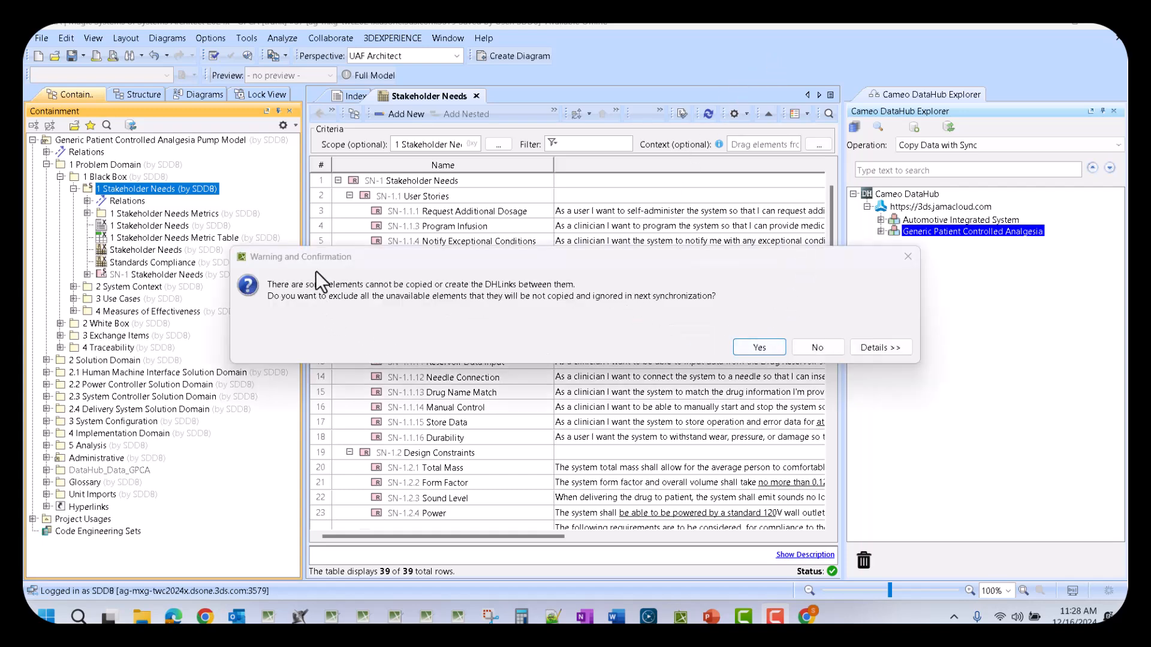
pyautogui.moveTo(321, 258); pyautogui.dragTo(359, 229)
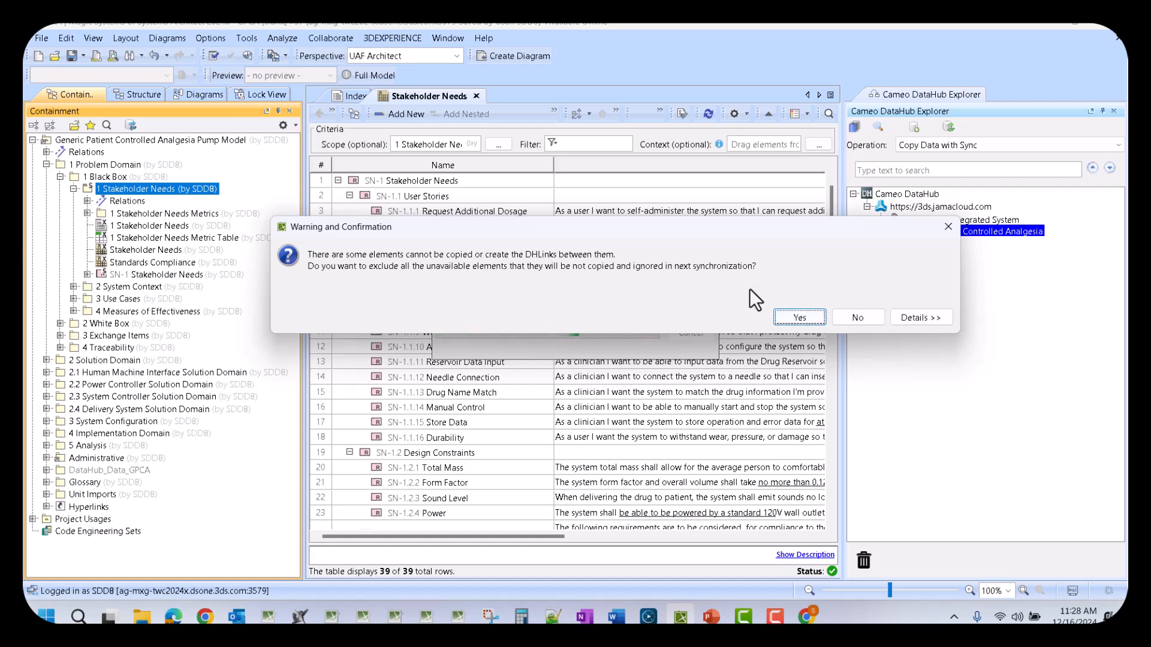
pyautogui.click(797, 318)
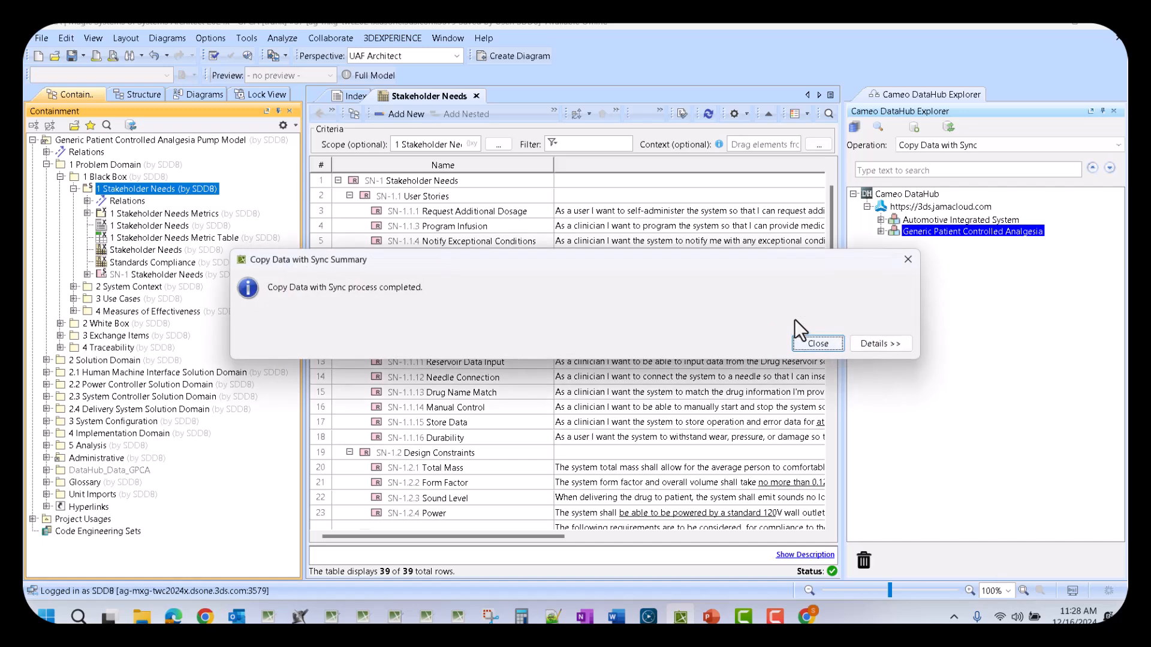
pyautogui.click(826, 347)
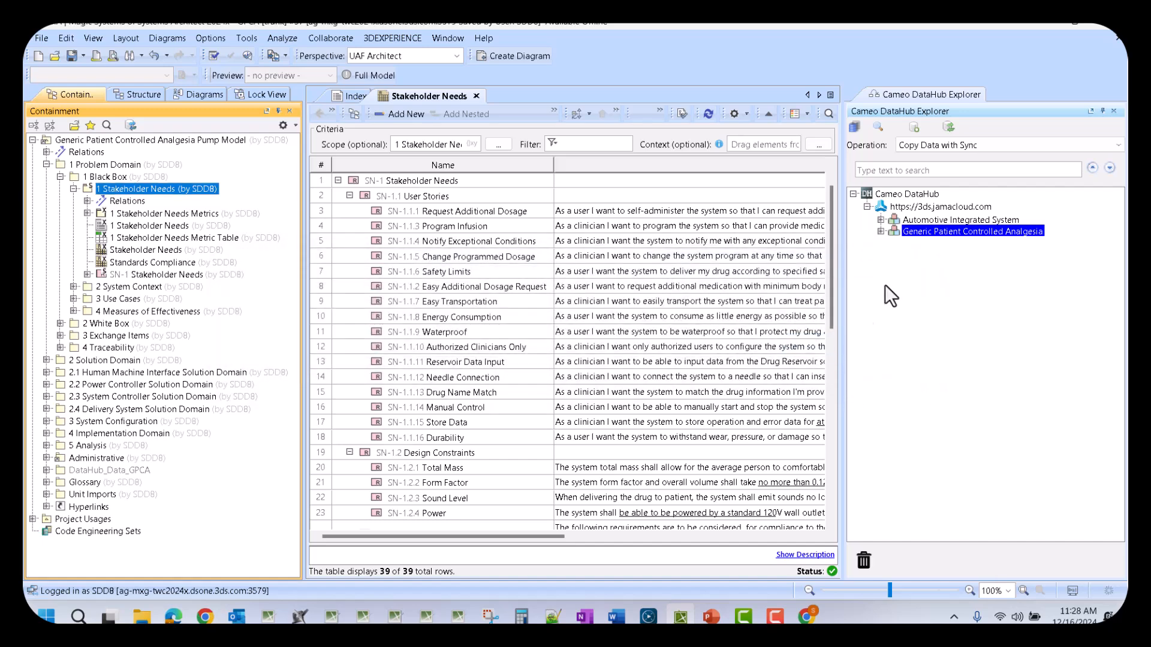
# Expand the copied Stakeholder Needs hierarchy under Generic Patient Controlled Analgesia and view the Total Mass requirement's DataHub properties and links.
pyautogui.click(881, 231)
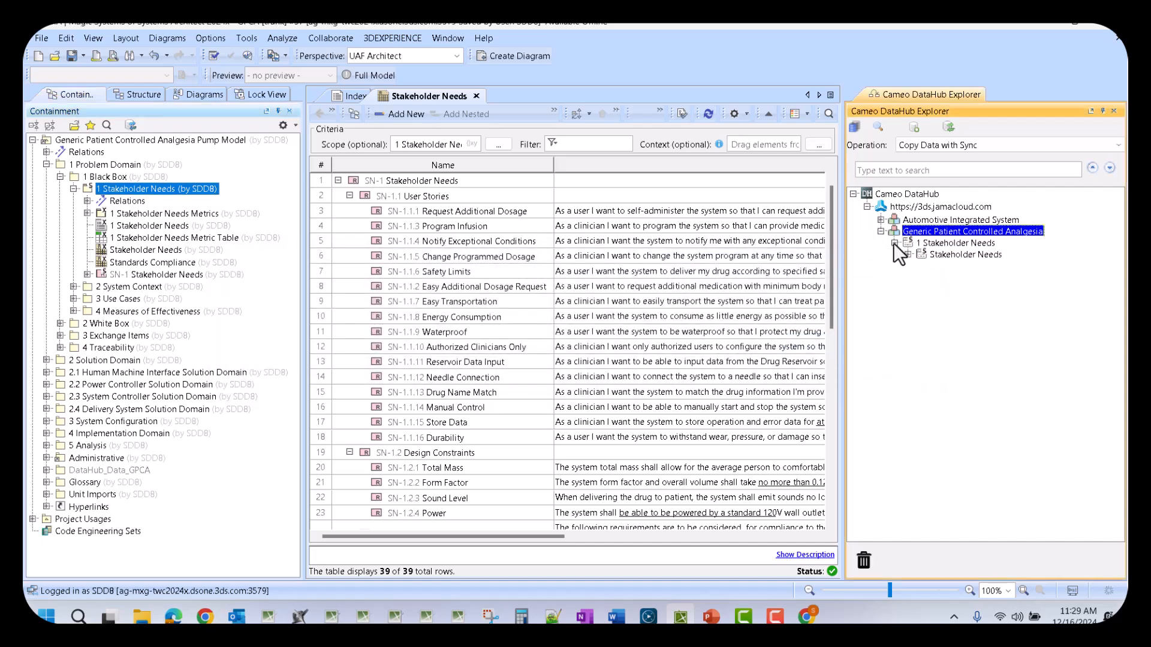
pyautogui.click(908, 254)
pyautogui.click(922, 265)
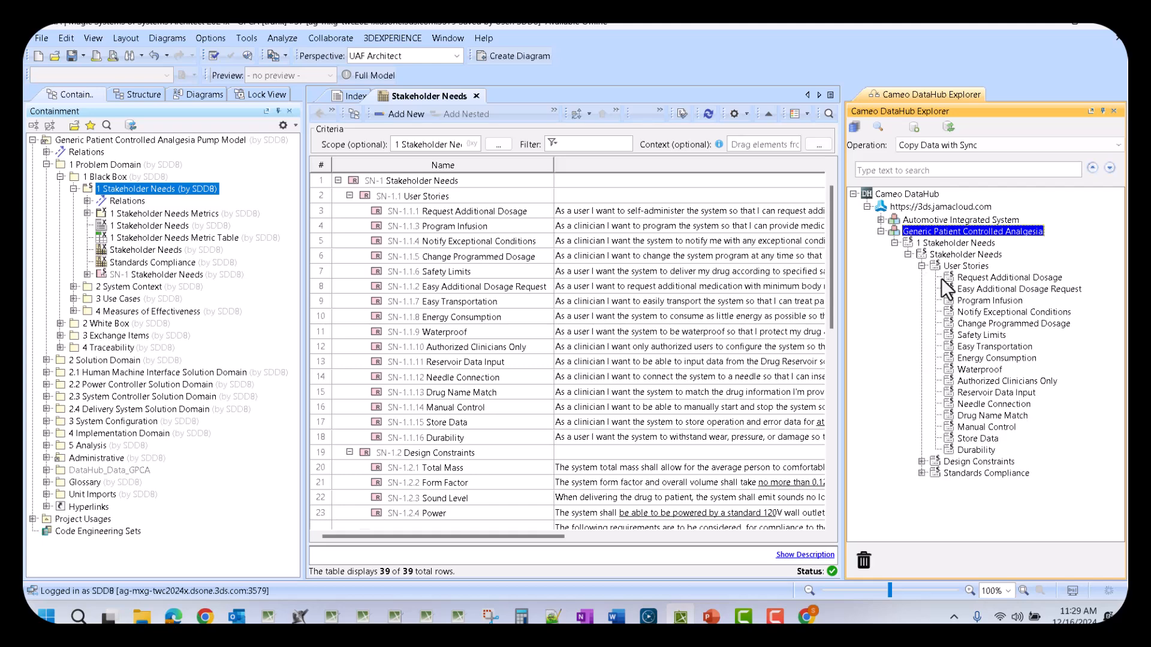
pyautogui.click(921, 462)
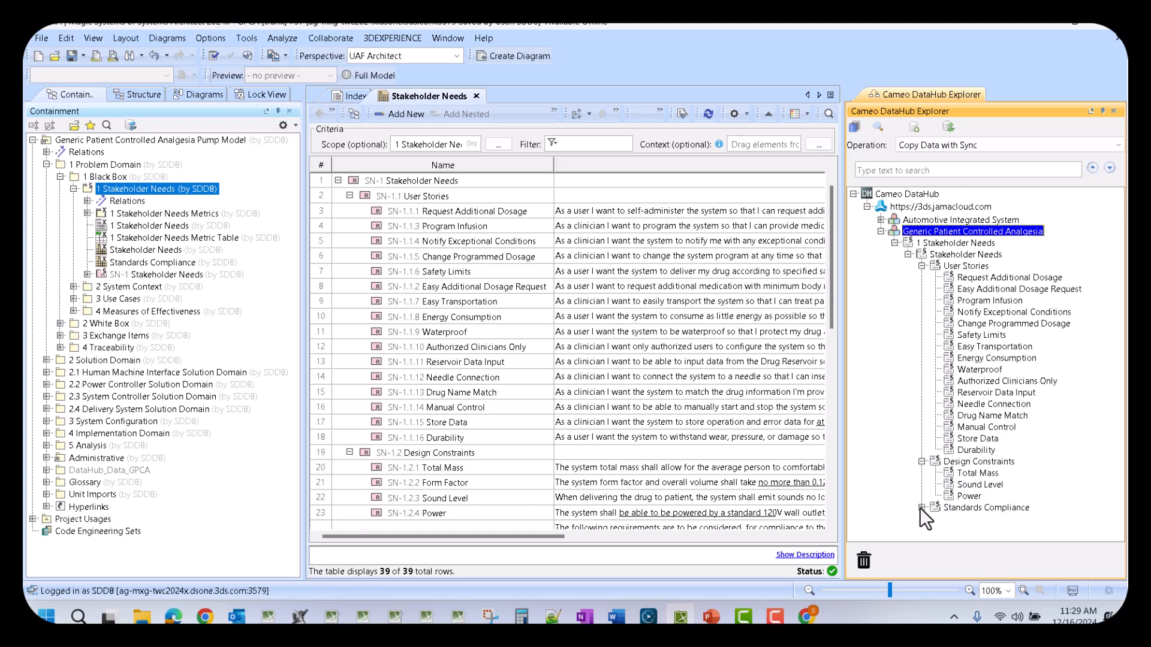
pyautogui.click(921, 507)
pyautogui.doubleClick(973, 376)
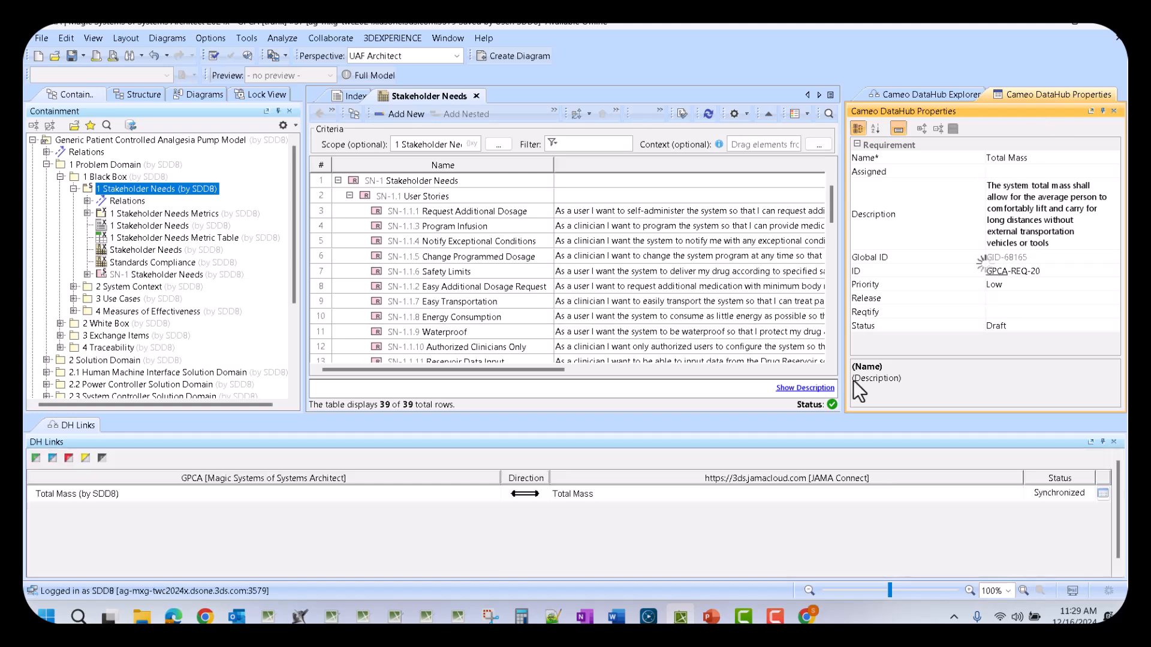
# Switch to JAMA Connect in the browser, expand 1 Stakeholder Needs down to User Stories, and examine the Request Additional Dosage requirement's name and description.
pyautogui.click(807, 616)
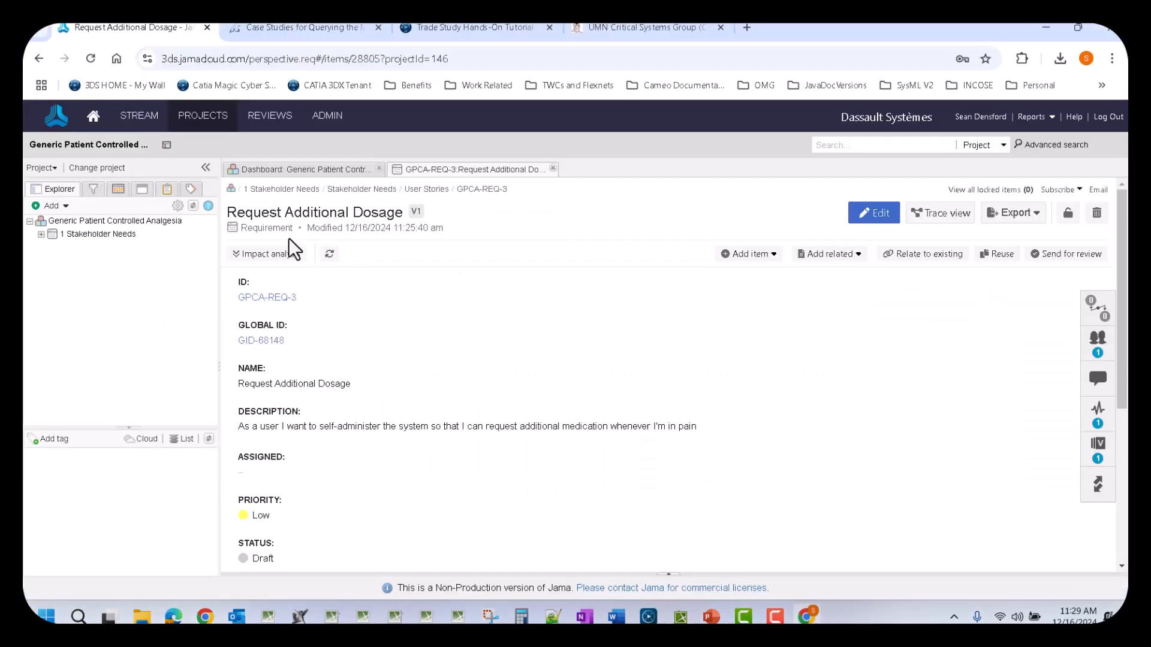
pyautogui.click(40, 234)
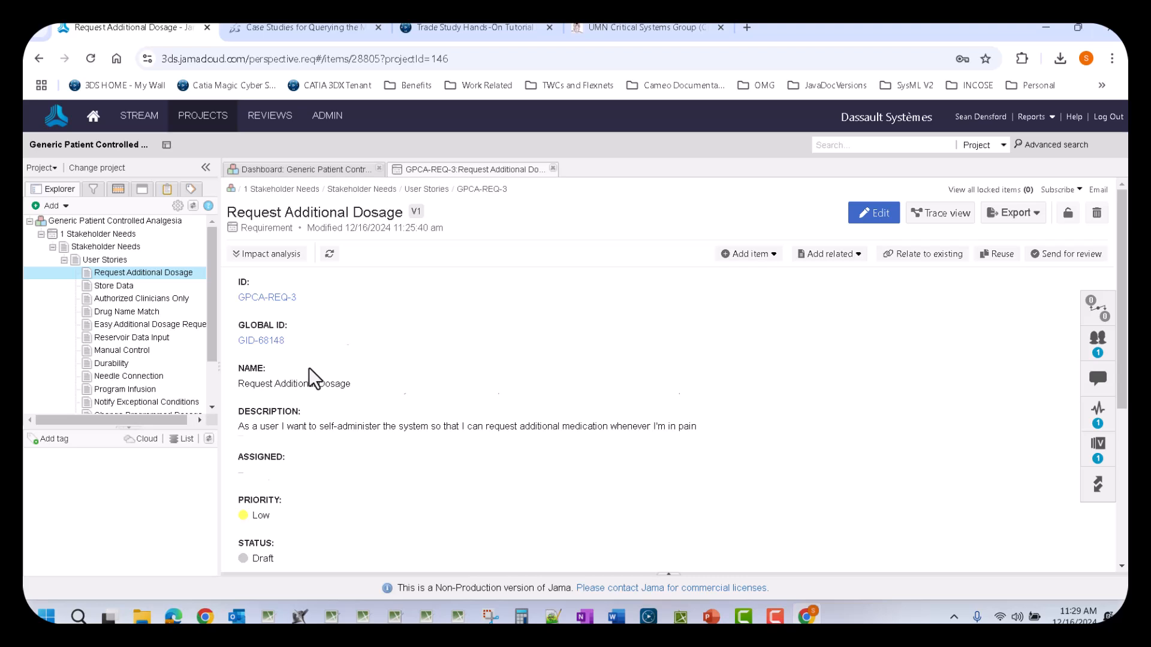
pyautogui.scroll(-3, 308, 374)
pyautogui.scroll(3, 279, 393)
pyautogui.moveTo(249, 429); pyautogui.dragTo(374, 431)
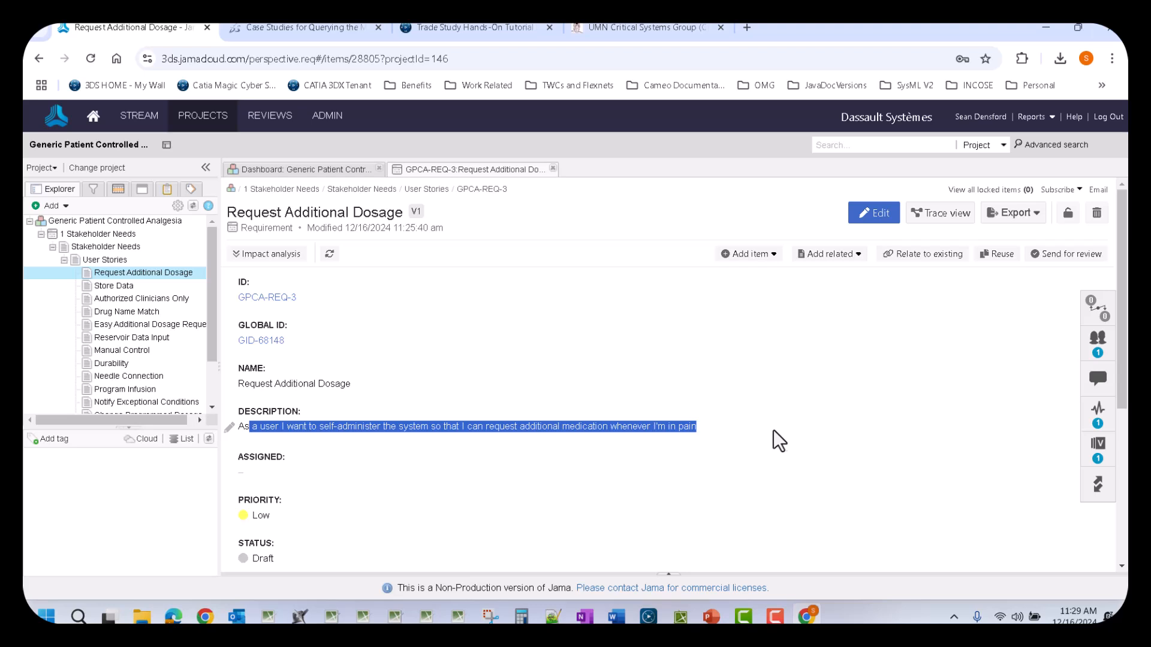
pyautogui.moveTo(250, 384); pyautogui.dragTo(357, 387)
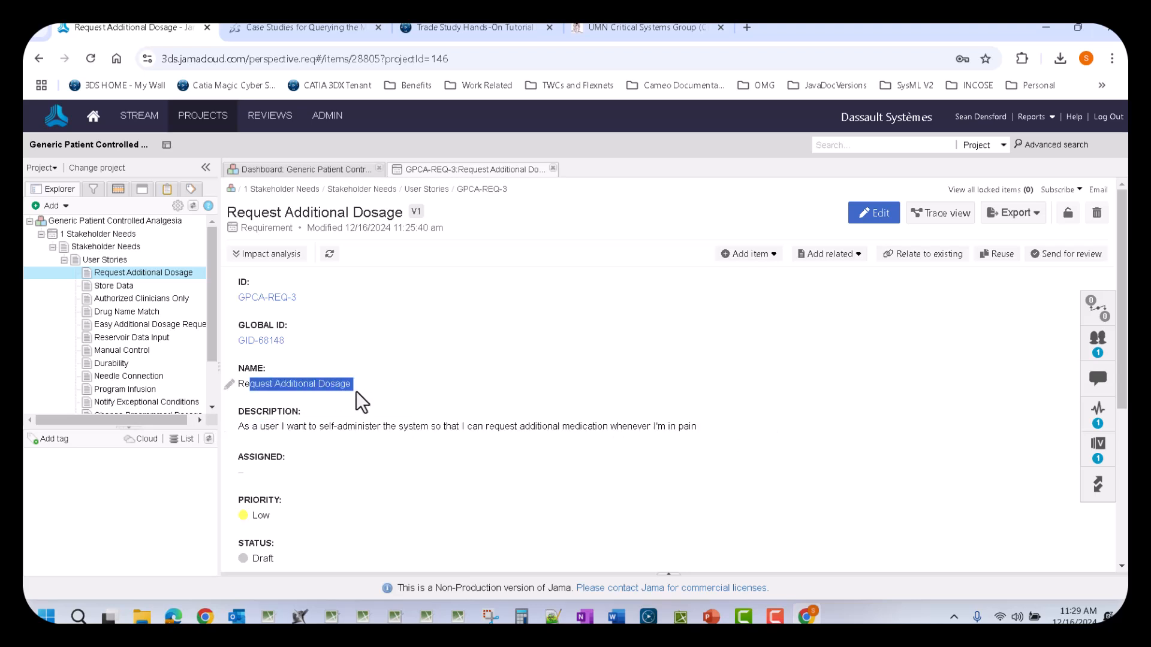
pyautogui.moveTo(276, 426); pyautogui.dragTo(684, 427)
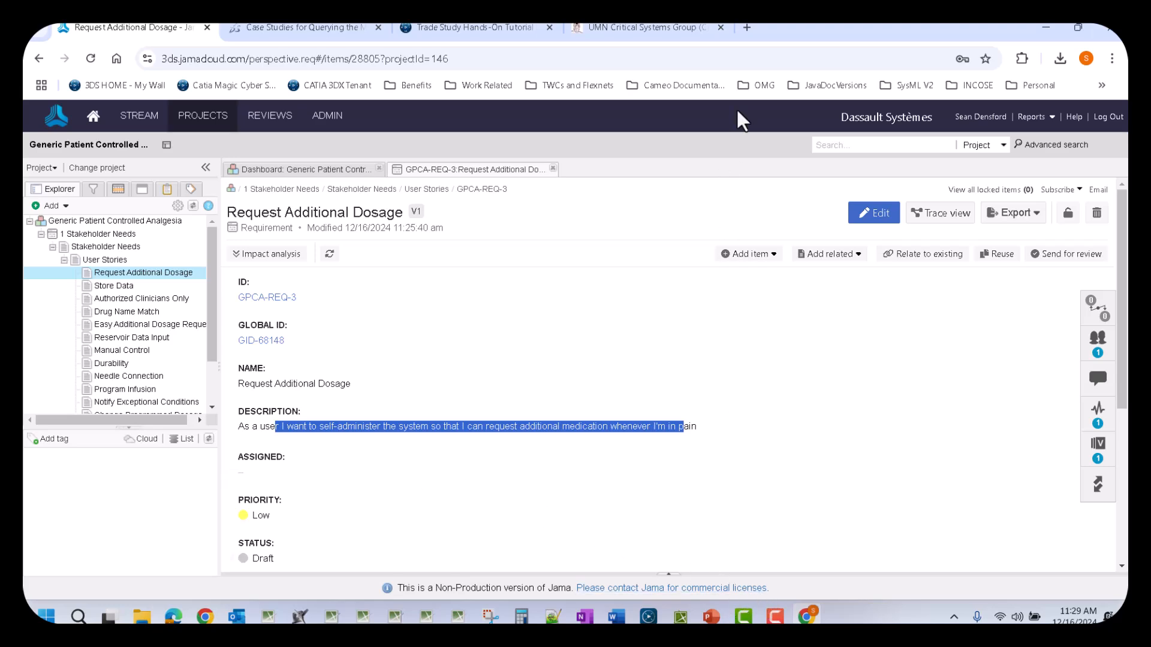
# Switch back to Magic Systems of Systems Architect and close the Cameo DataHub Properties view.
pyautogui.hotkey('alt', 'Tab')
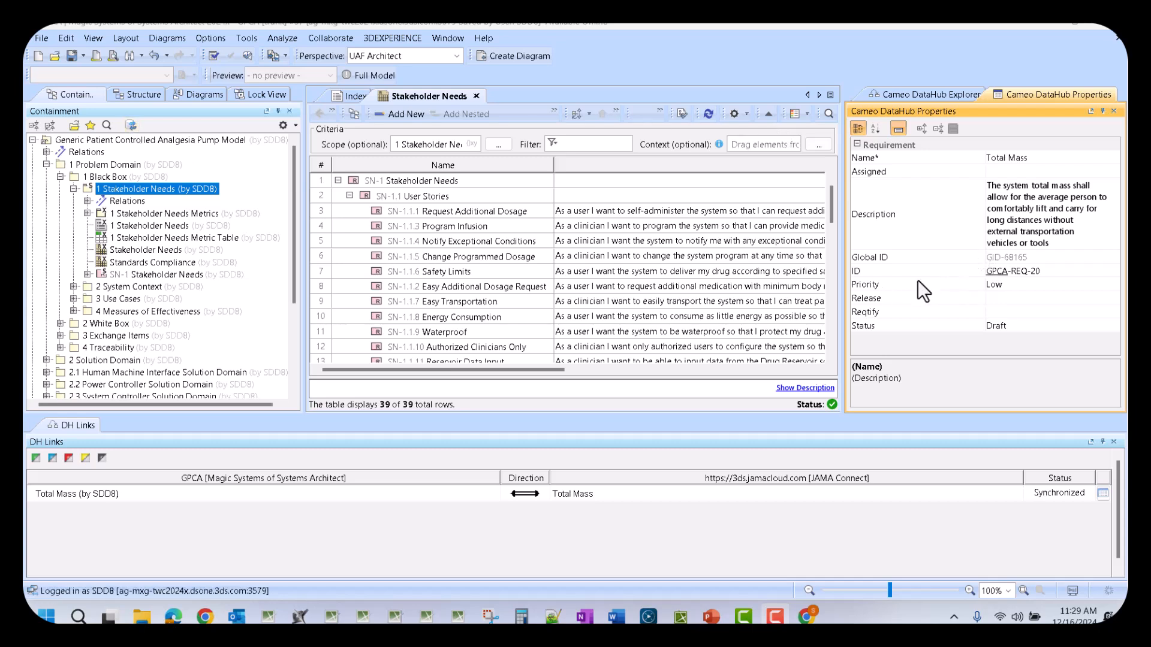
pyautogui.click(1089, 96)
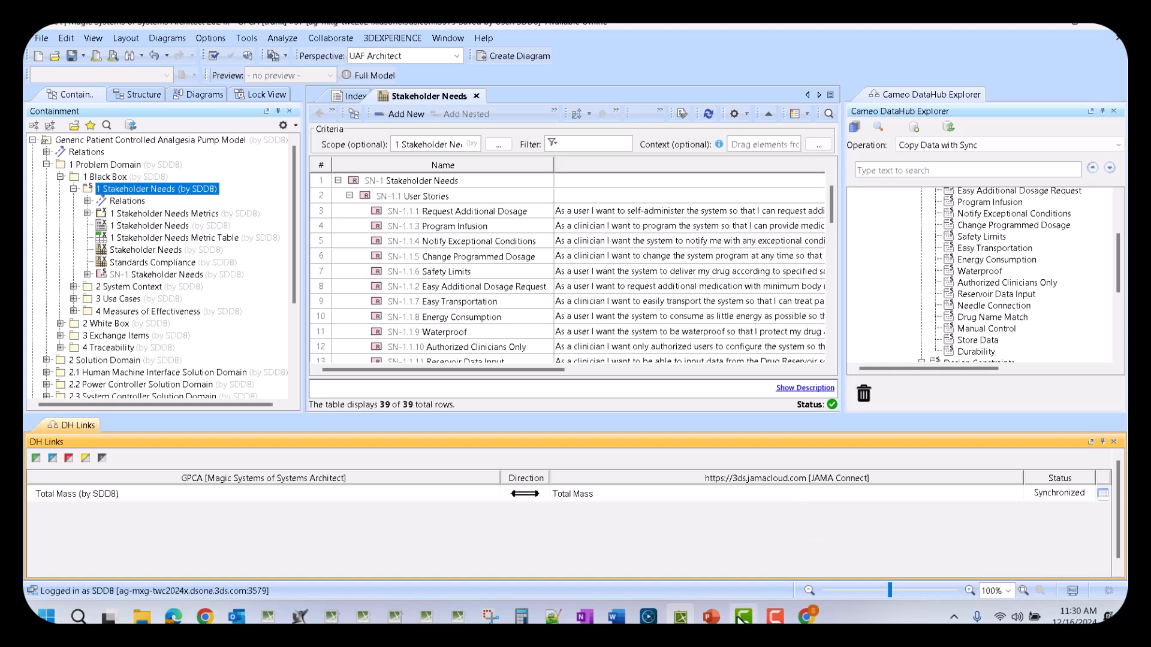
# Switch to PowerPoint and present the Requirements Traceability slide on structural and functional architecture full screen.
pyautogui.click(711, 615)
pyautogui.scroll(-1, 536, 263)
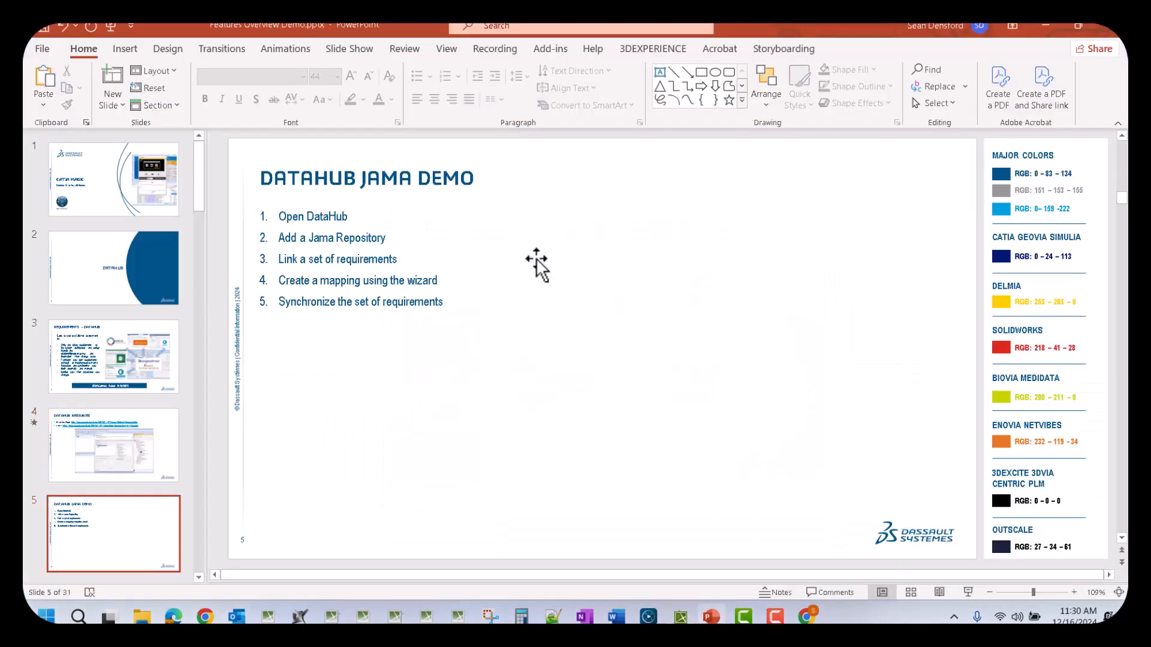
pyautogui.scroll(-1, 536, 264)
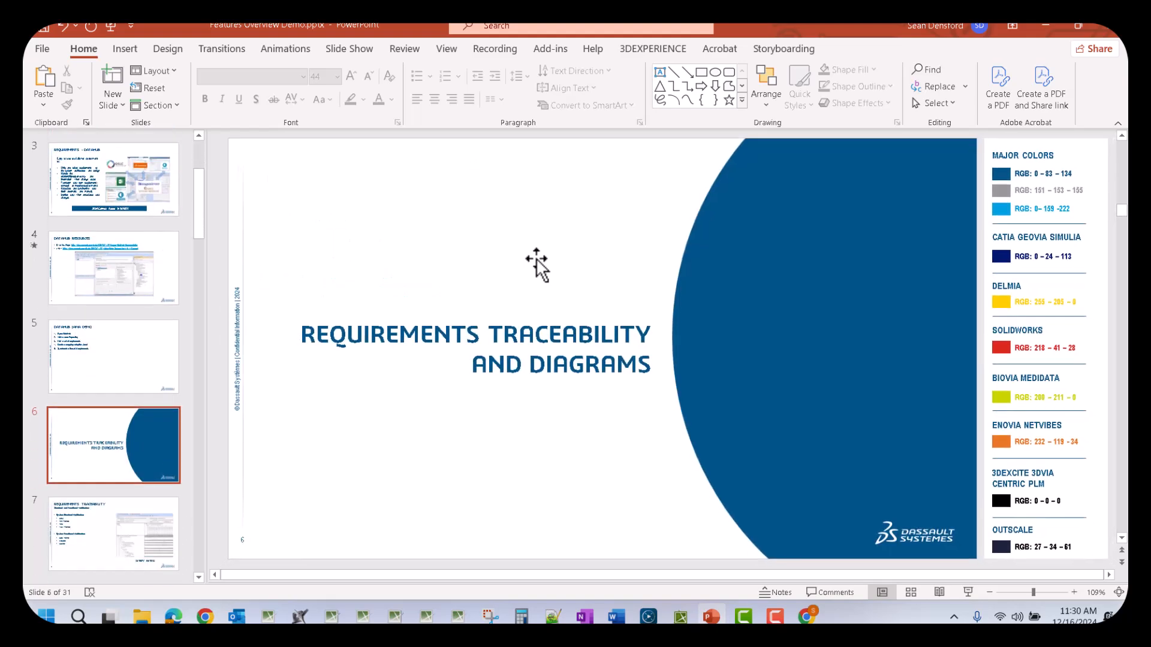
pyautogui.scroll(-1, 537, 264)
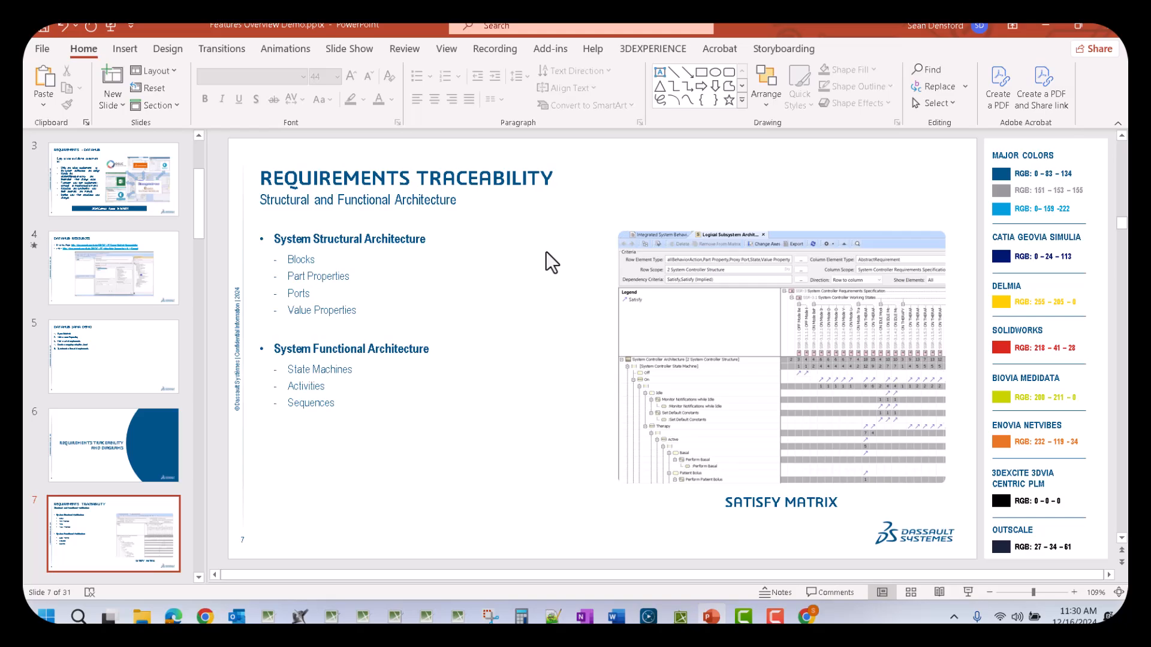
pyautogui.click(969, 594)
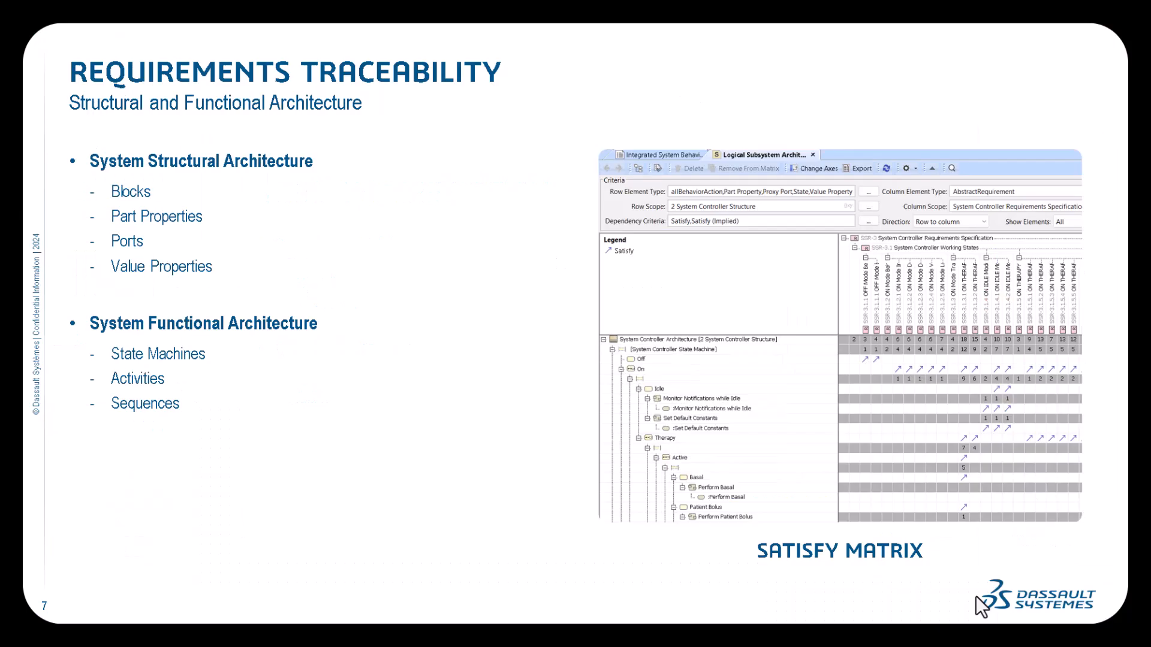
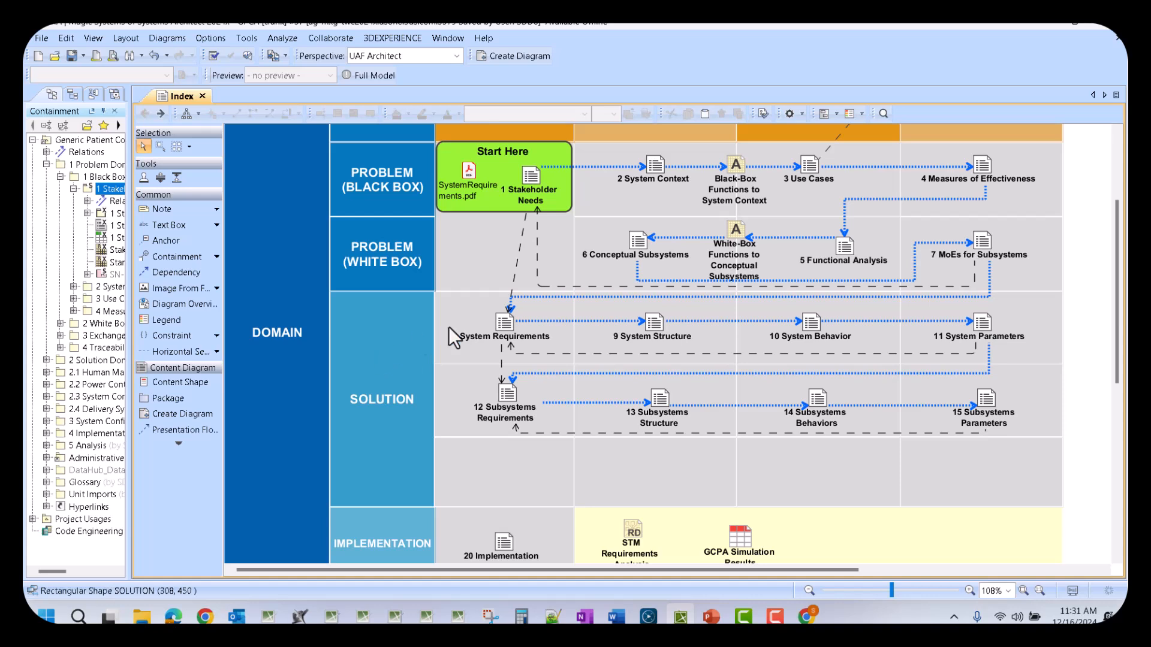
# Review the model's Index diagram and open the Logical System Architecture diagram through 9 System Structure.
pyautogui.scroll(-1, 464, 405)
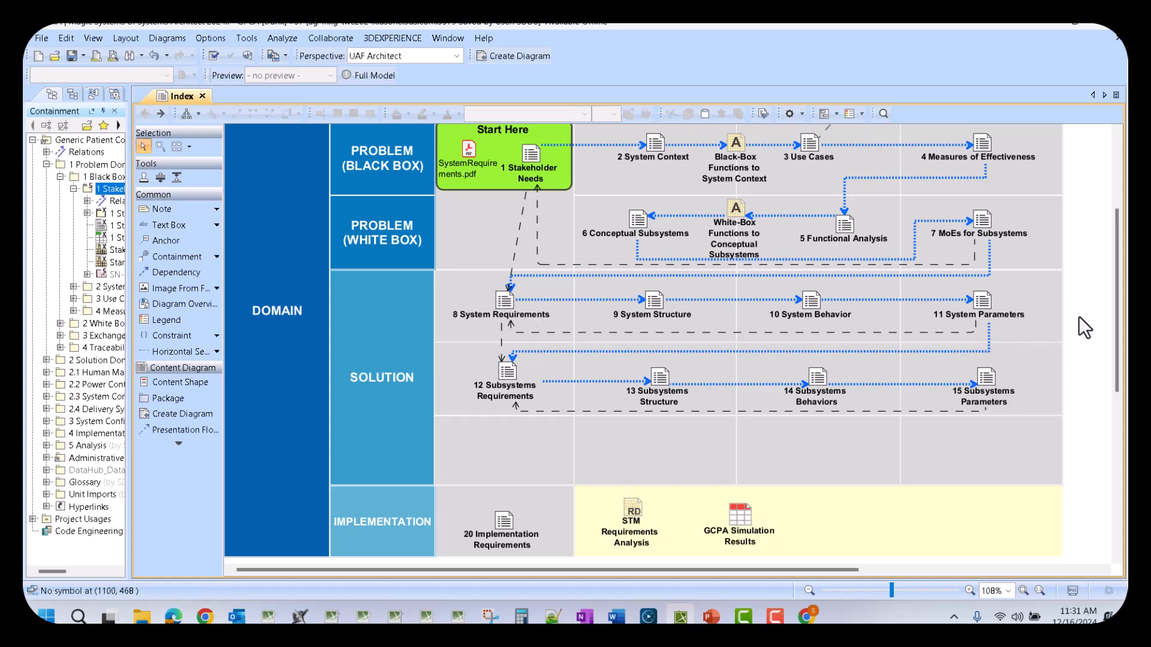
pyautogui.scroll(2, 914, 405)
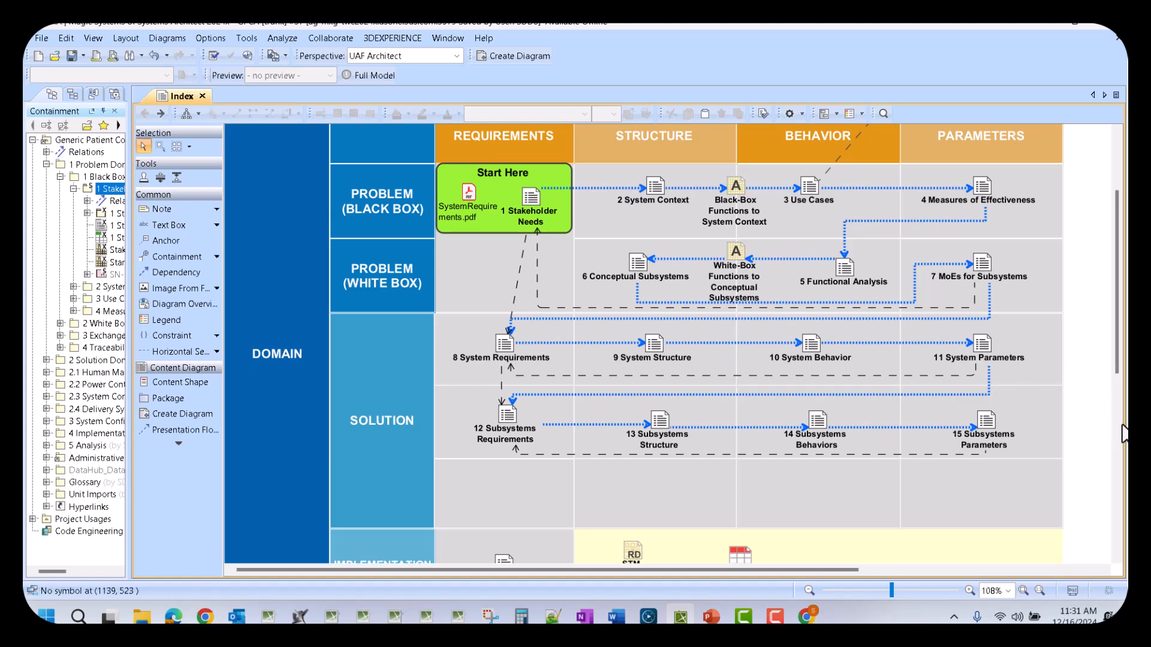
pyautogui.scroll(-2, 1072, 437)
pyautogui.scroll(-3, 1072, 436)
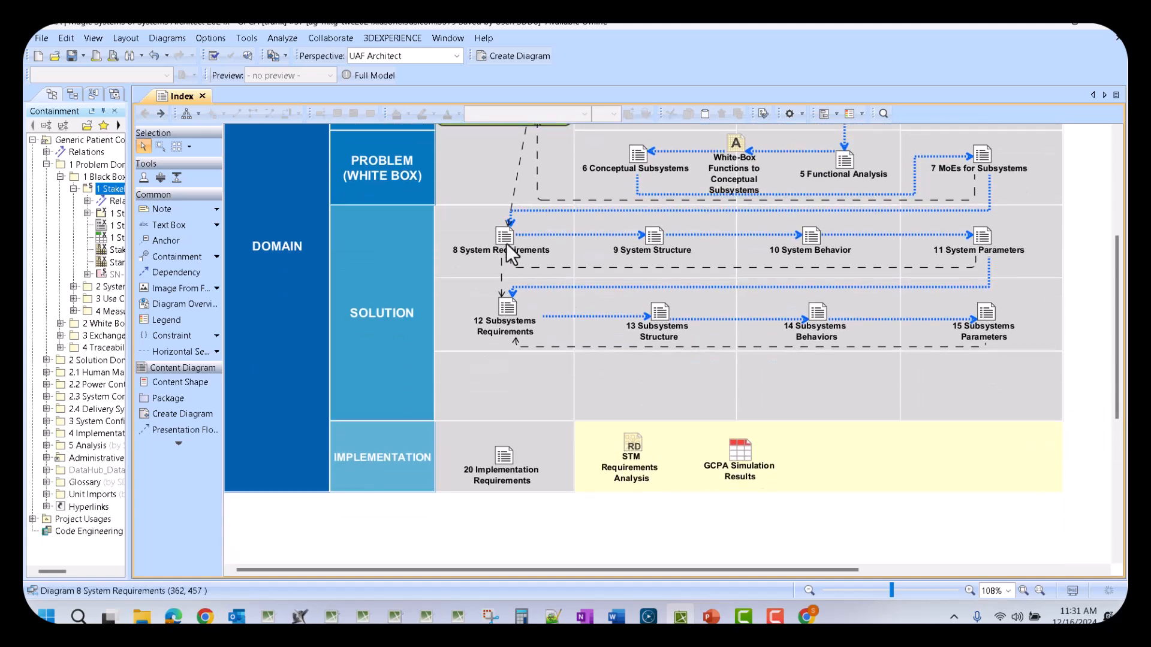
pyautogui.doubleClick(653, 236)
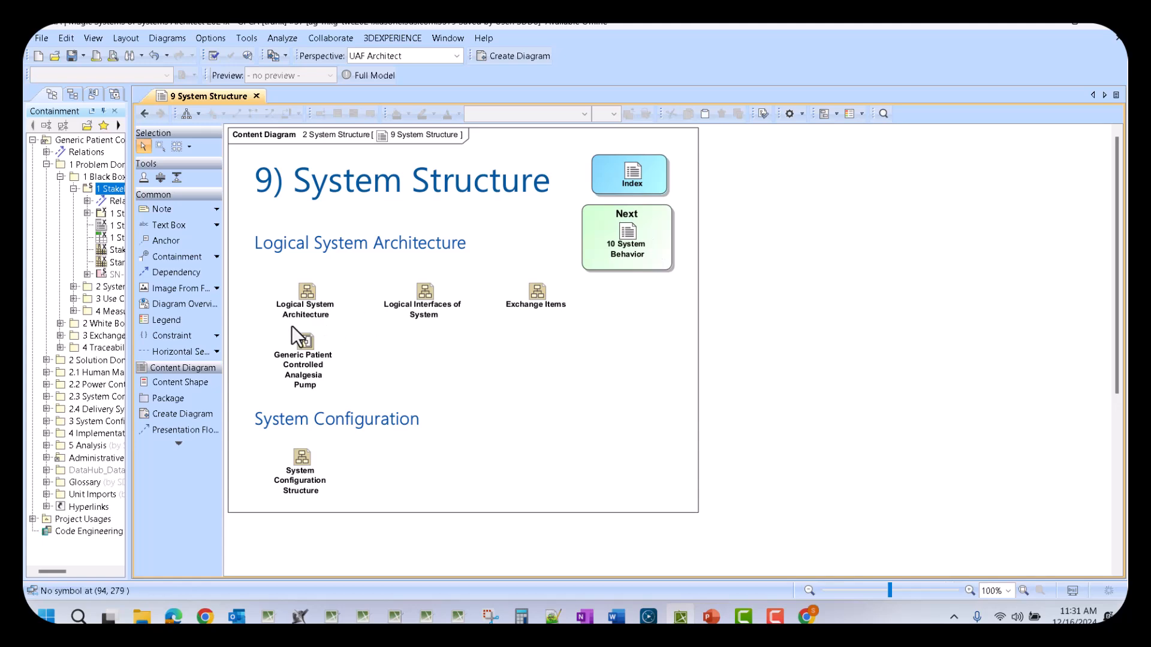
pyautogui.doubleClick(306, 292)
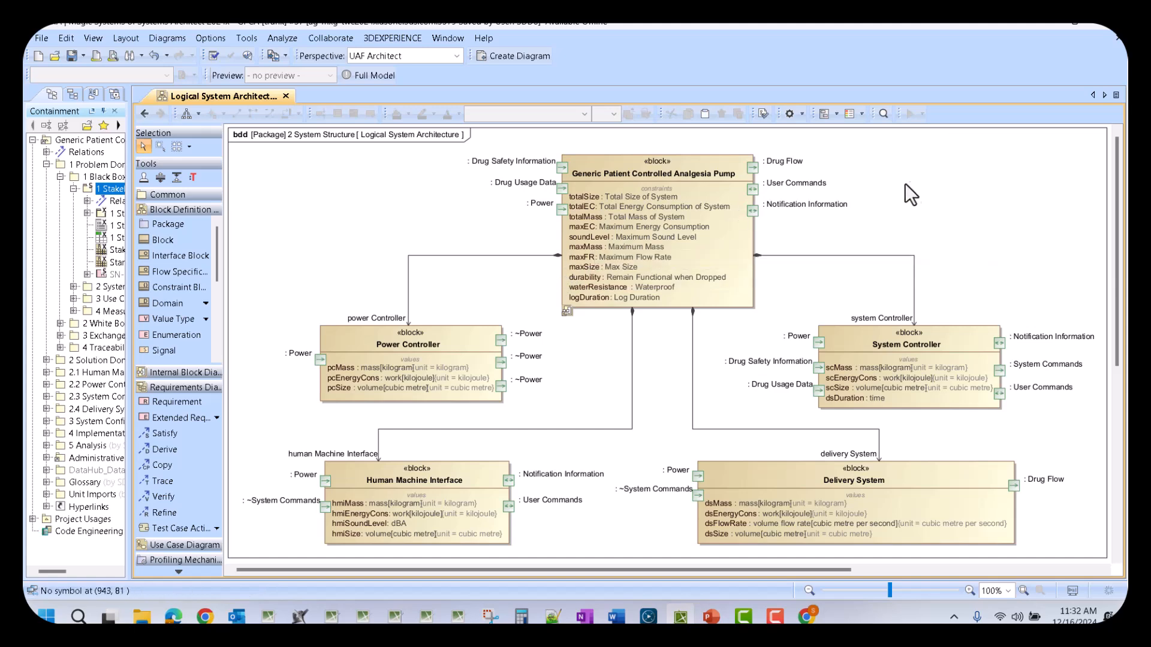
# Open the Generic Patient Controlled Analgesia Pump block's internal block diagram and examine its parts, ports and flows across the full width.
pyautogui.click(681, 160)
pyautogui.doubleClick(681, 160)
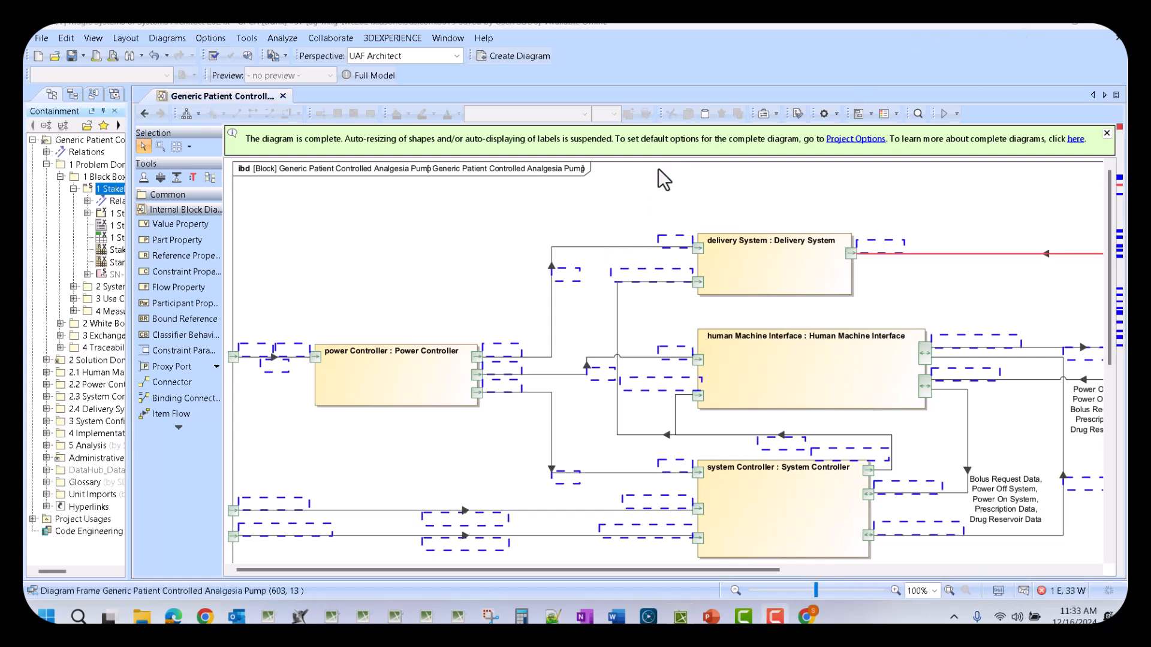
pyautogui.scroll(-2, 549, 397)
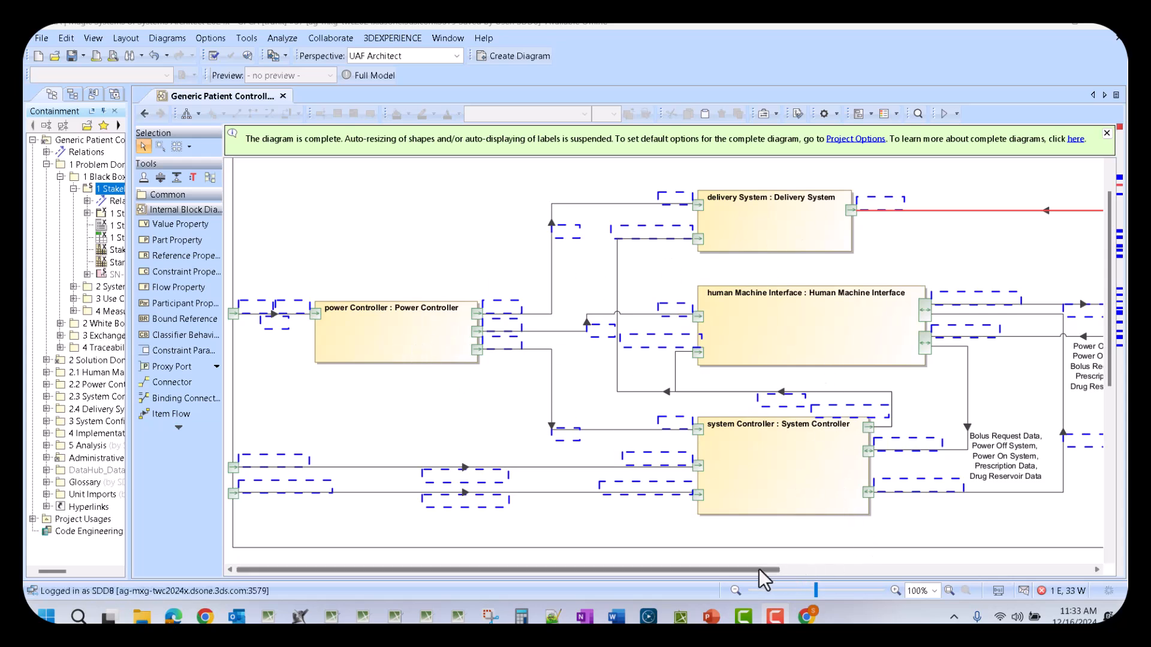
pyautogui.hscroll(1, 762, 578)
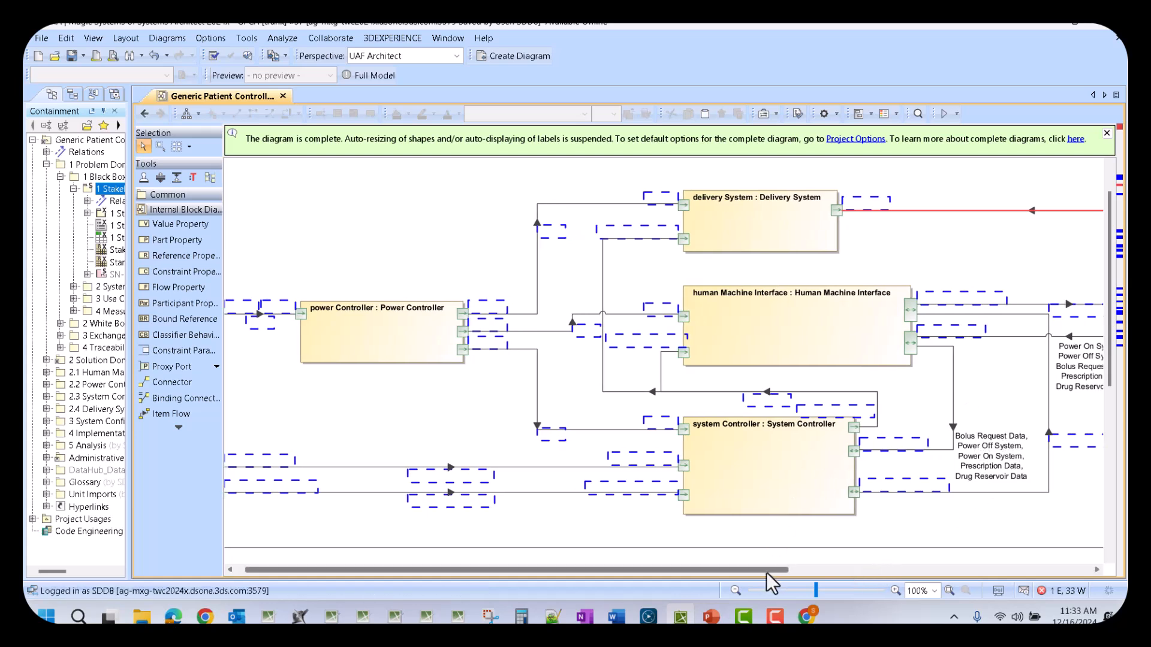
pyautogui.hscroll(-1, 768, 575)
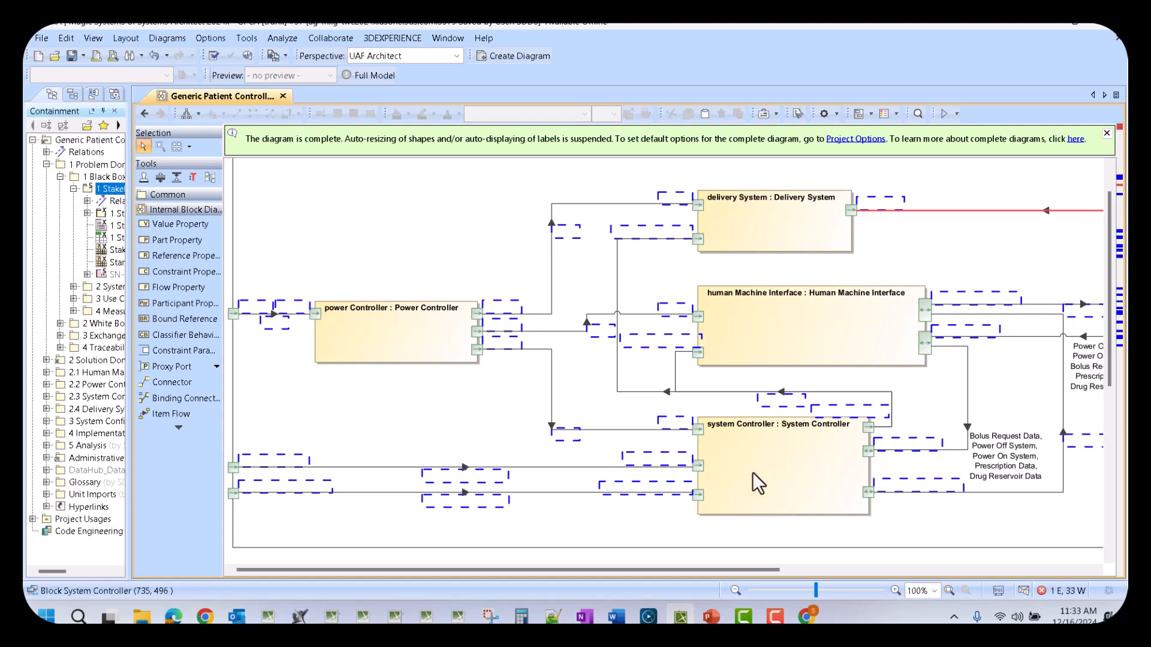
pyautogui.moveTo(775, 570)
pyautogui.mouseDown()
pyautogui.moveTo(870, 585)
pyautogui.moveTo(765, 585)
pyautogui.mouseUp()
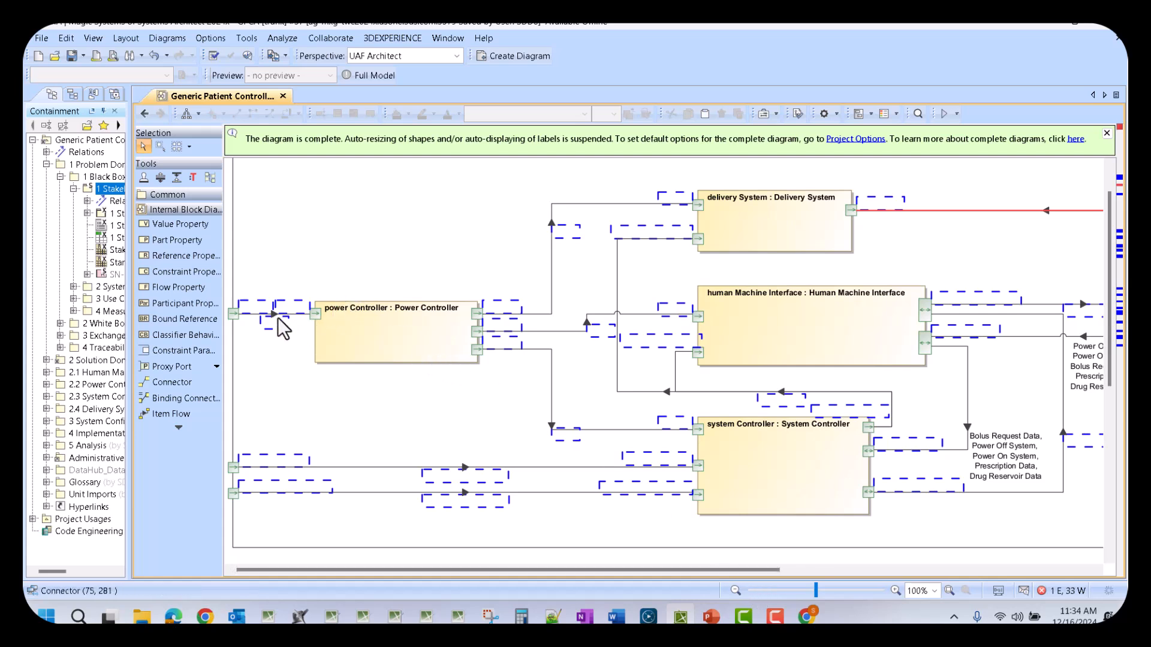
pyautogui.moveTo(774, 571); pyautogui.dragTo(901, 567)
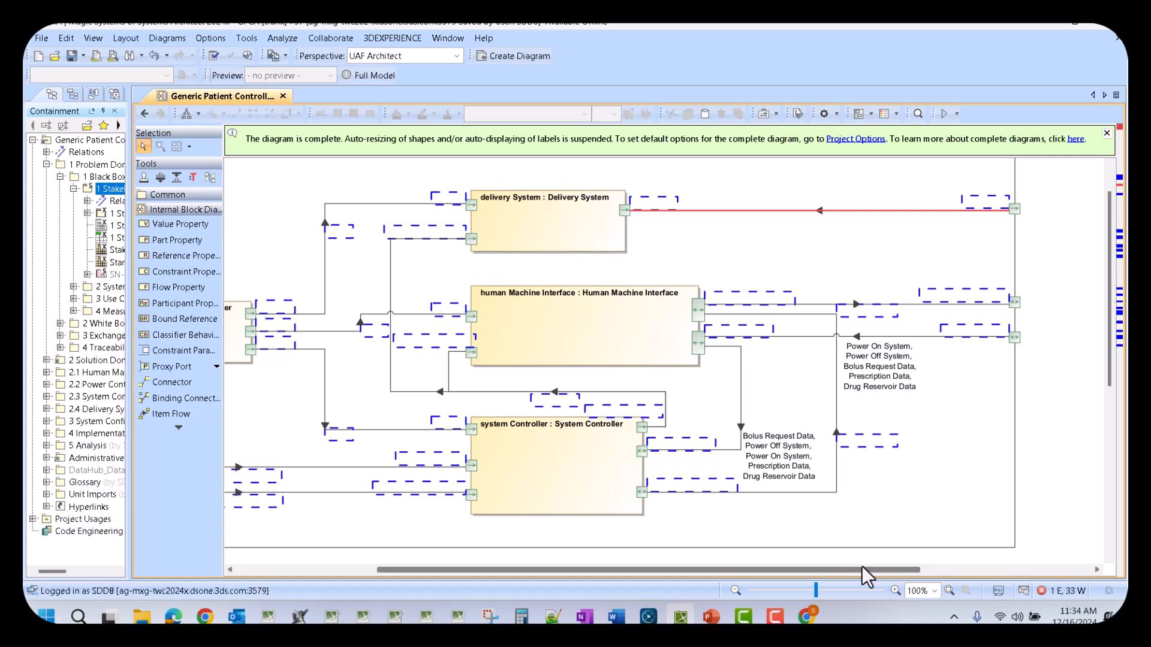
pyautogui.moveTo(863, 574); pyautogui.dragTo(745, 570)
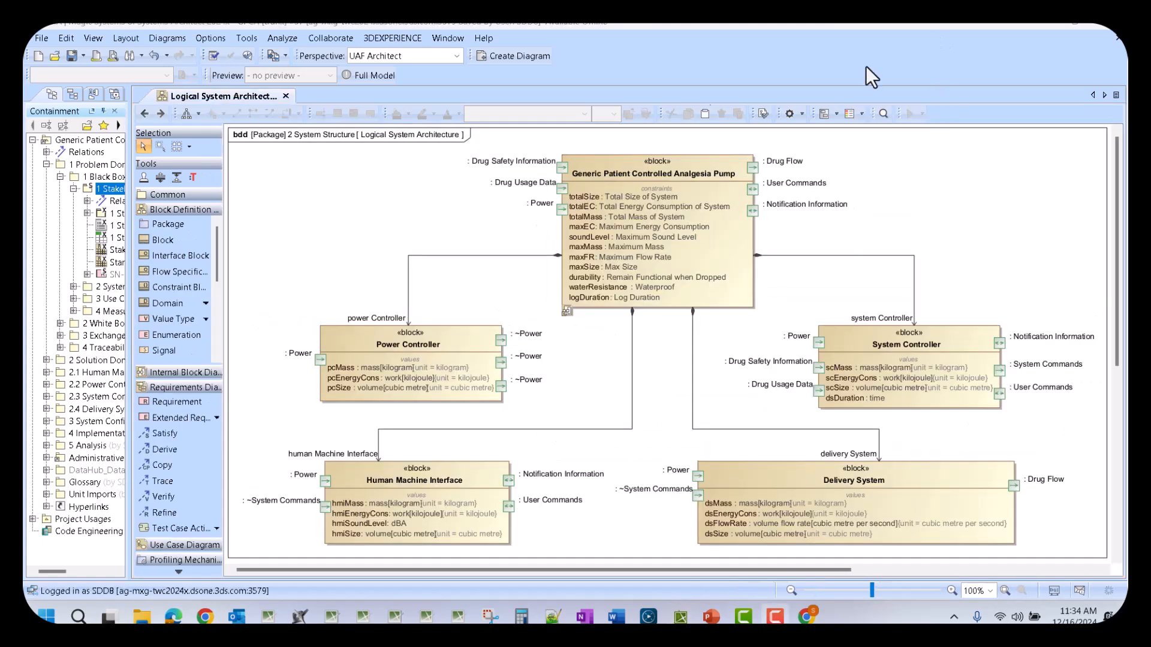
# Go back through 9 System Structure to the Index diagram and open 8 System Requirements.
pyautogui.click(148, 118)
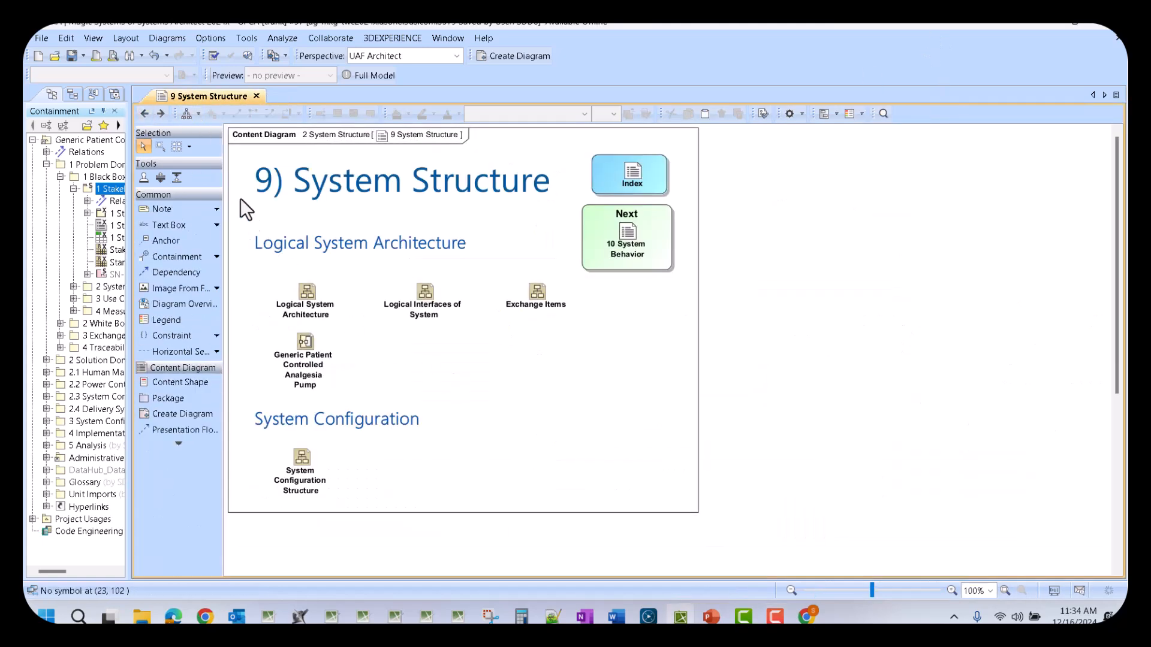
pyautogui.click(142, 113)
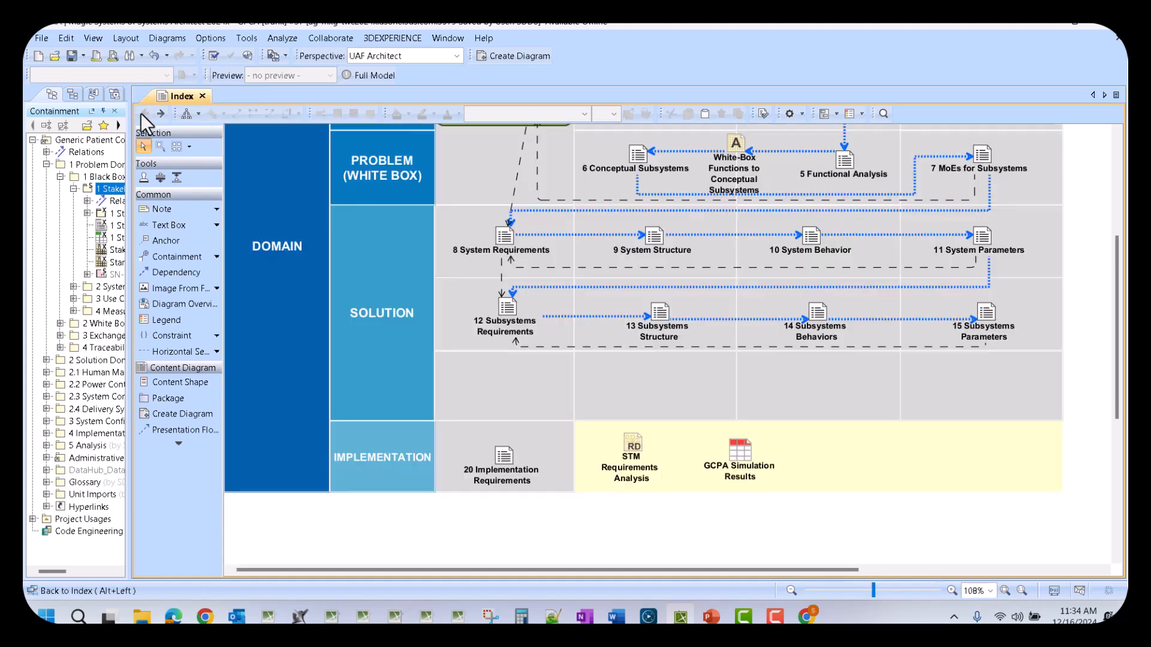
pyautogui.scroll(3, 814, 333)
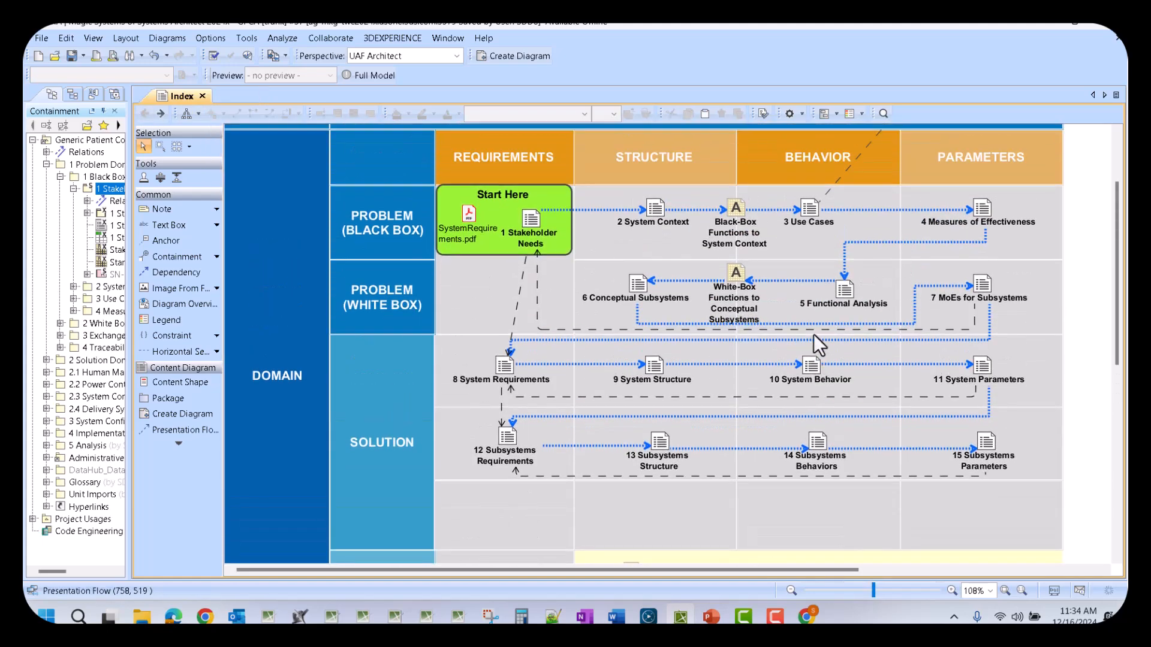
pyautogui.doubleClick(504, 367)
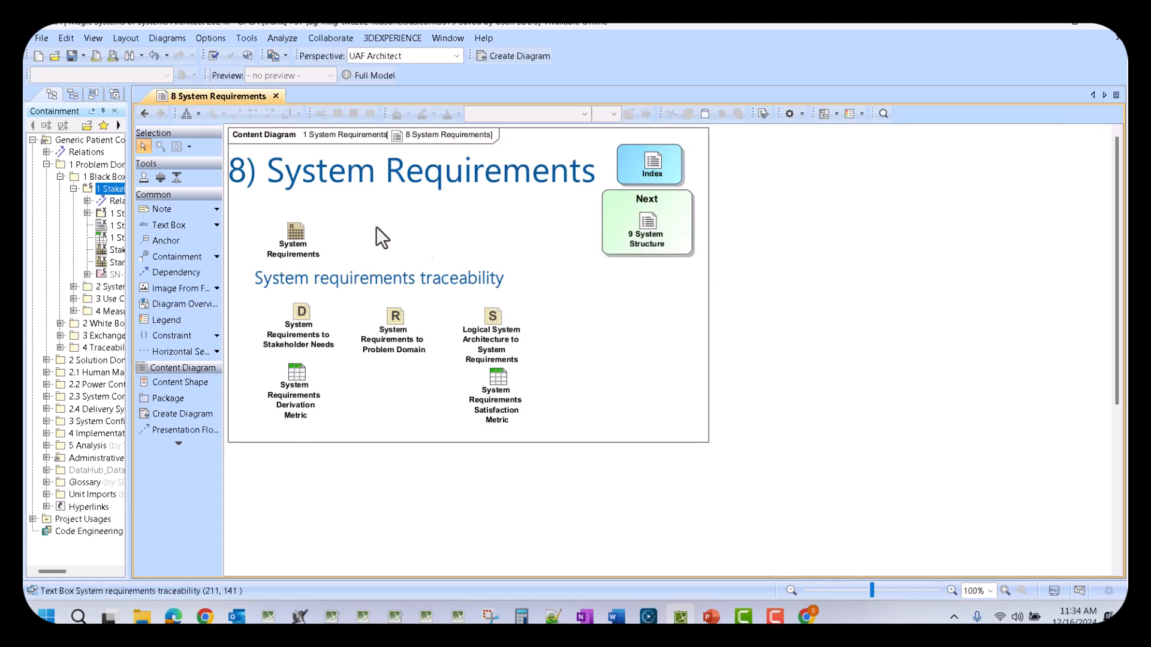
# Open the System Requirements to Stakeholder Needs matrix and examine the derive relations, including the Request Additional Dosage row.
pyautogui.doubleClick(302, 324)
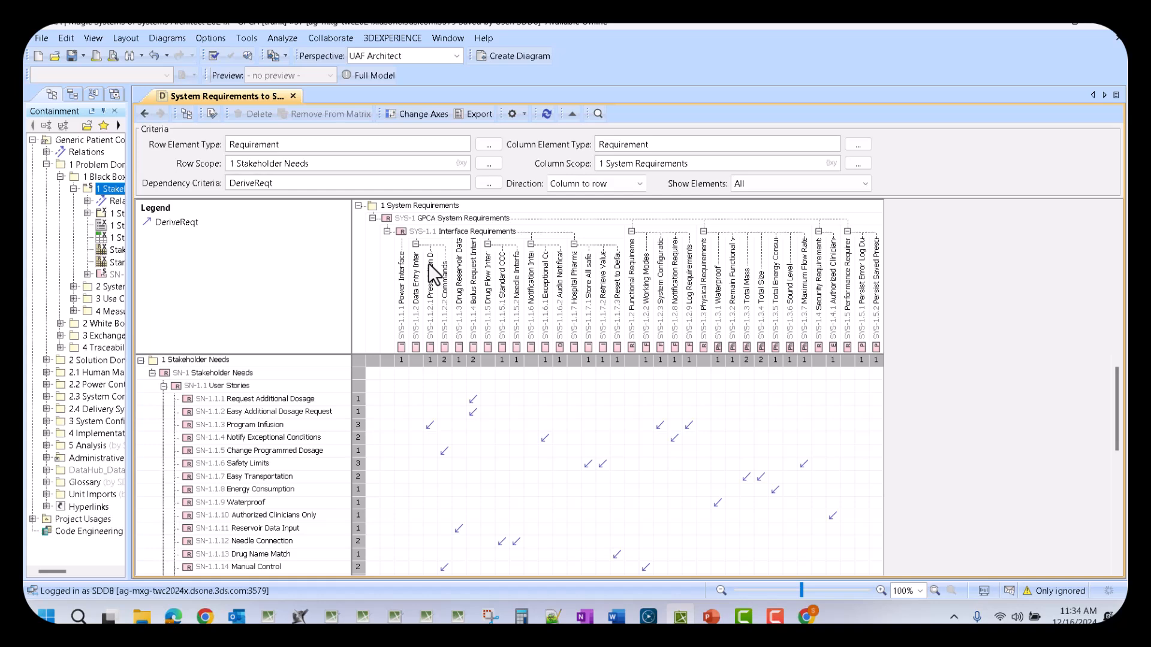
pyautogui.click(438, 210)
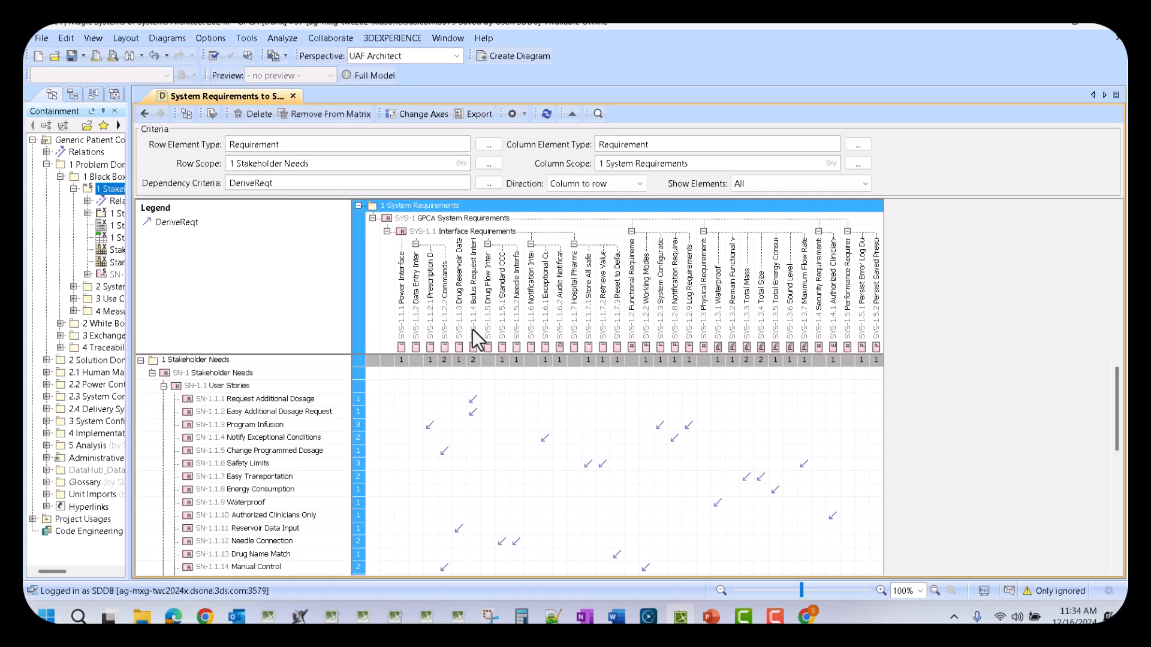
pyautogui.click(220, 403)
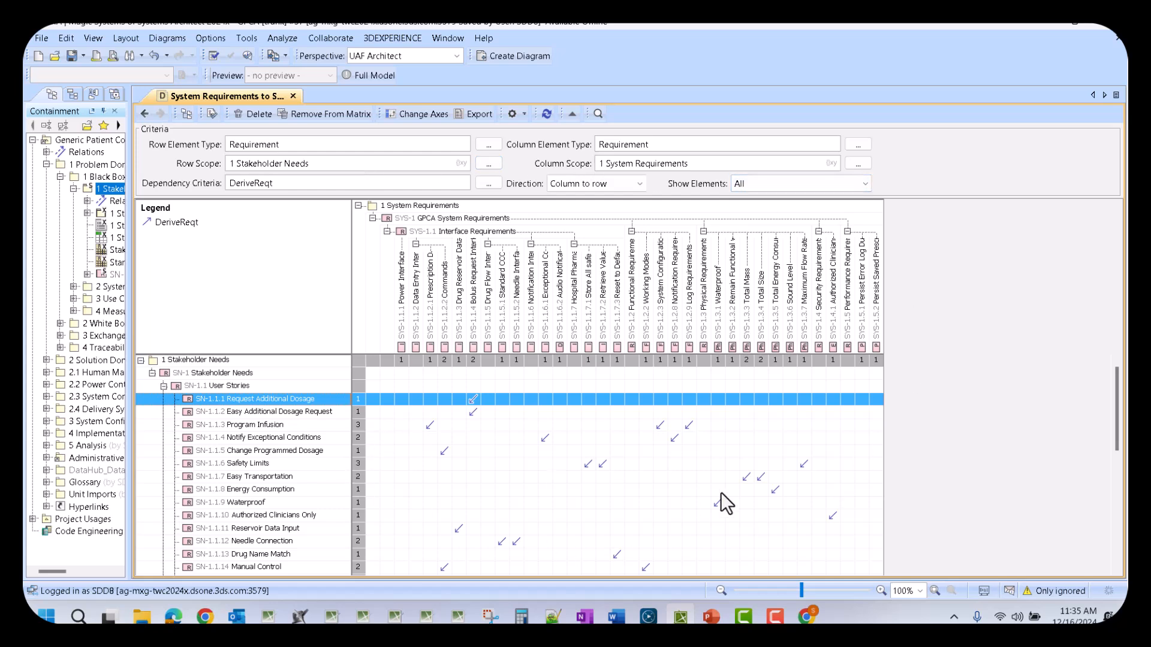
pyautogui.click(968, 401)
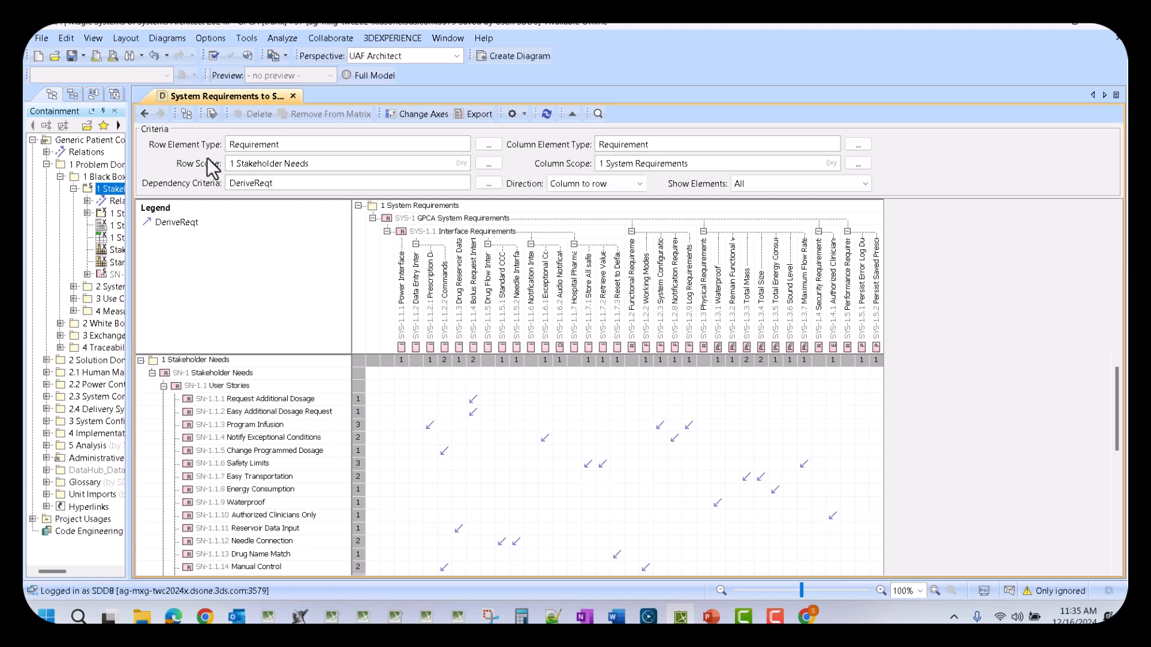
# Return to 8 System Requirements, open the System Requirements to Problem Domain matrix, and examine the refine relations of the White Box elements.
pyautogui.click(145, 113)
pyautogui.doubleClick(384, 323)
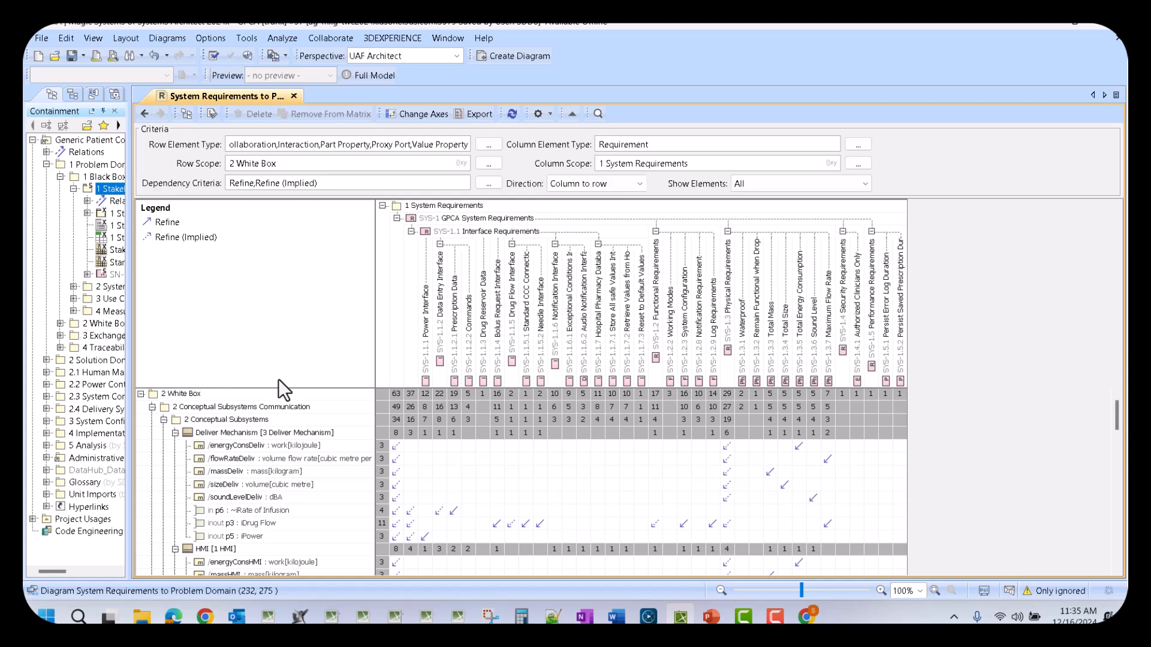
pyautogui.scroll(-1, 278, 379)
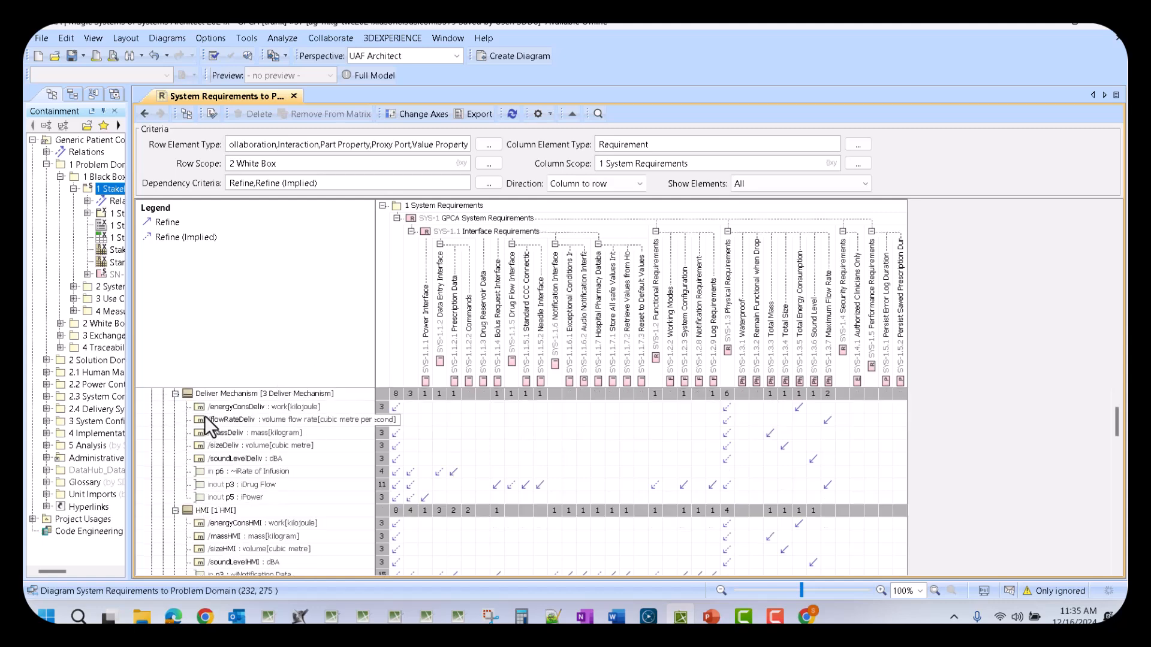
pyautogui.scroll(1, 286, 448)
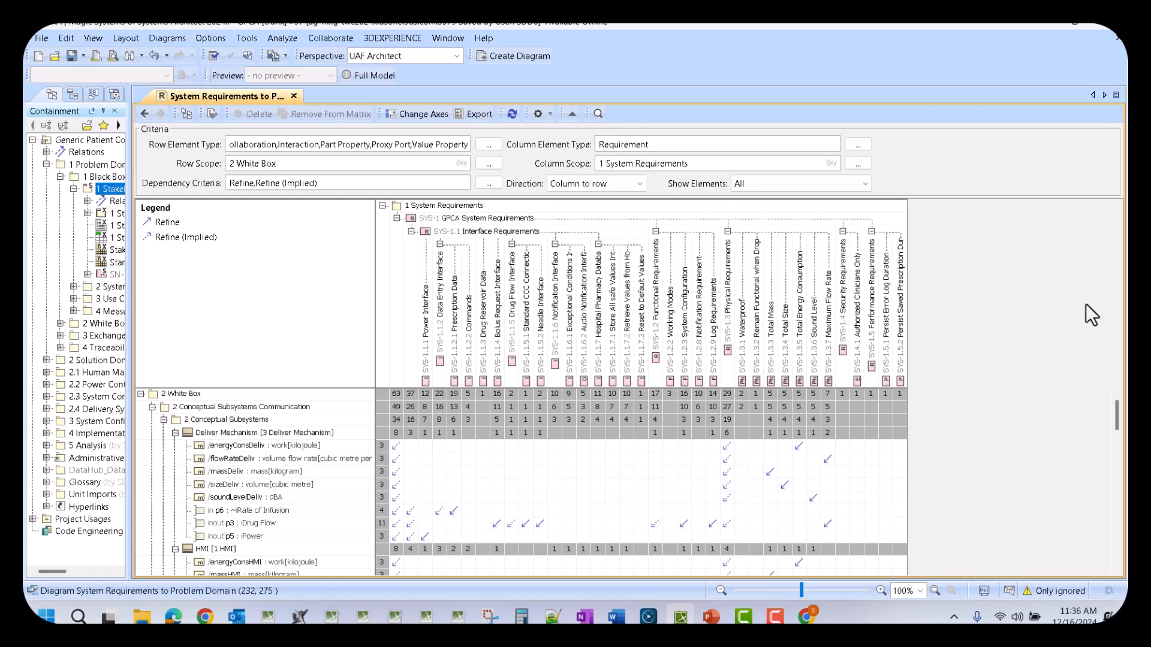
# Return to 8 System Requirements, open the System Requirements Derivation Metric table, and examine its Requirements, Derived From Req and percentage values.
pyautogui.click(144, 114)
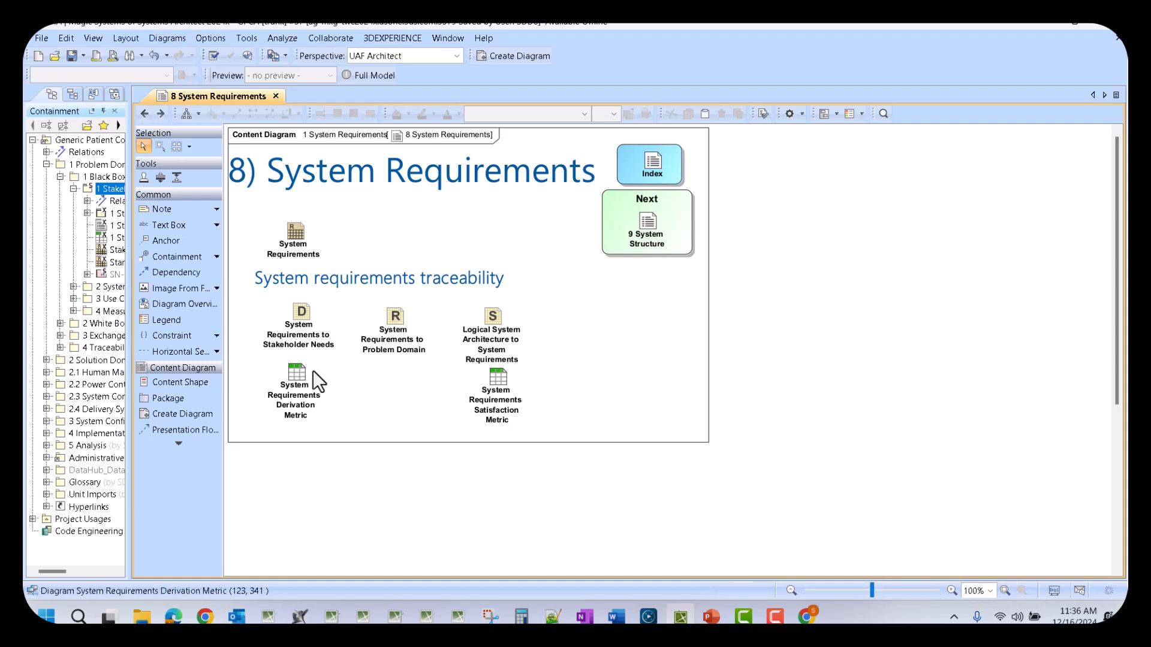
pyautogui.doubleClick(297, 374)
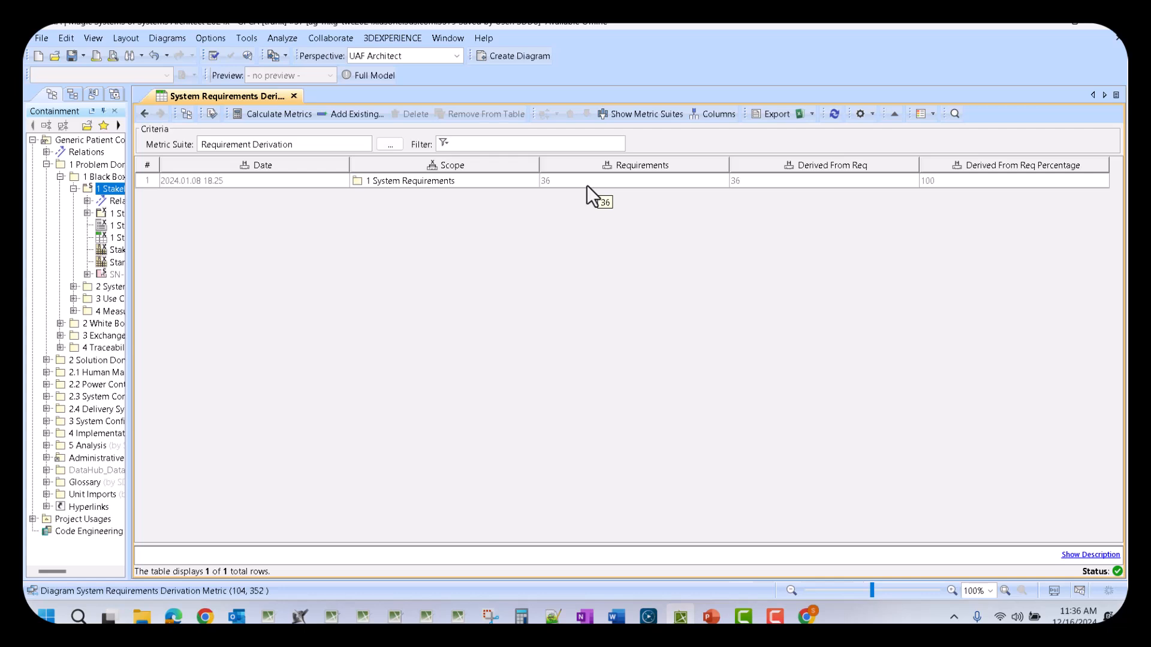
pyautogui.click(646, 180)
pyautogui.click(770, 185)
pyautogui.click(683, 184)
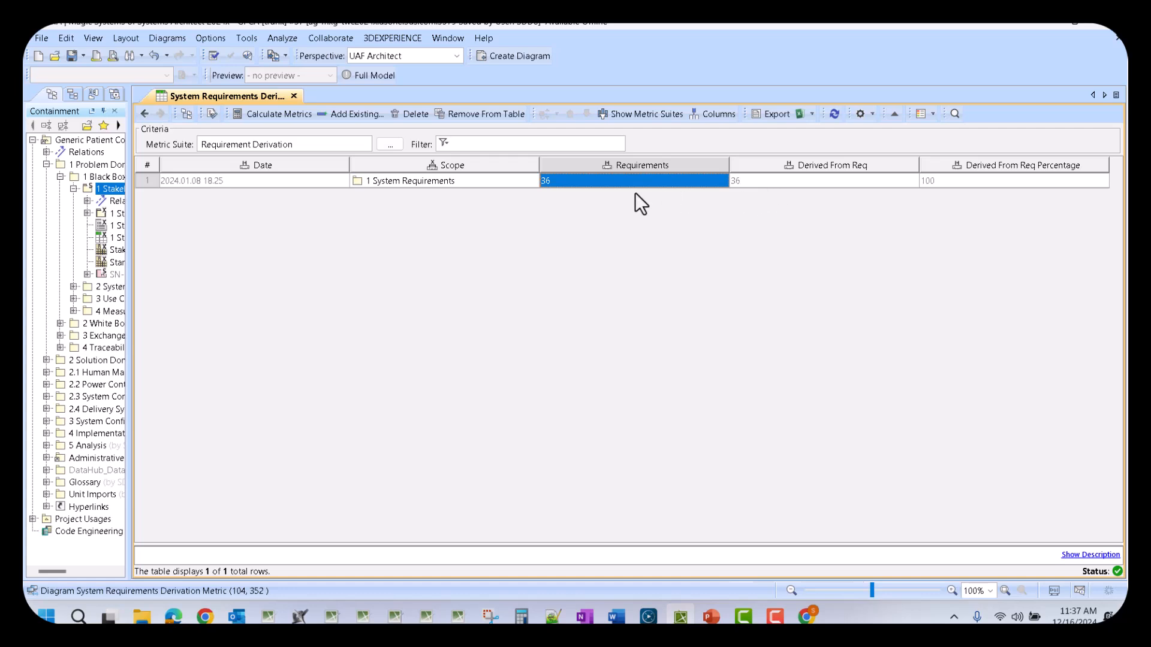
pyautogui.click(772, 191)
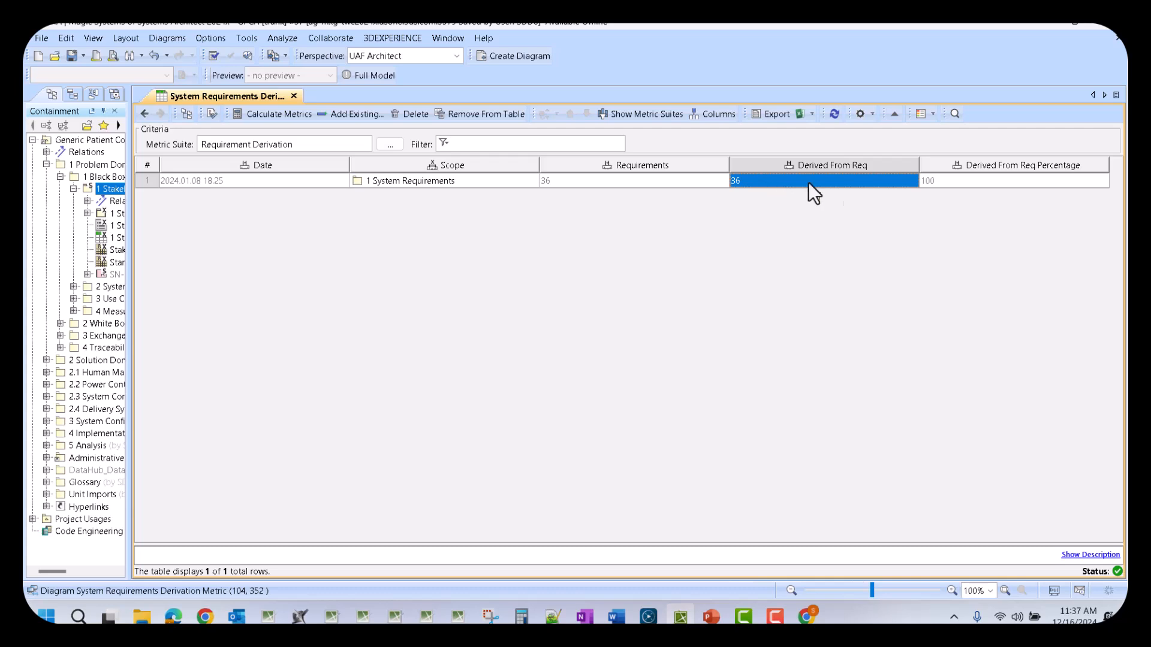
pyautogui.click(941, 181)
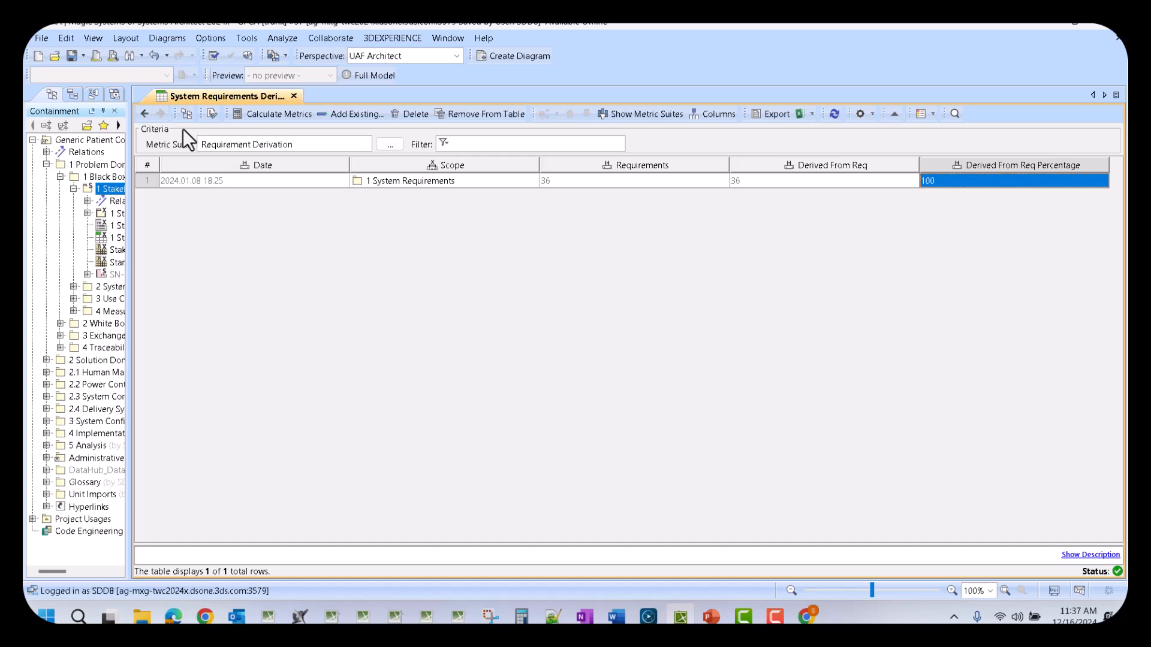
pyautogui.click(682, 187)
pyautogui.click(754, 189)
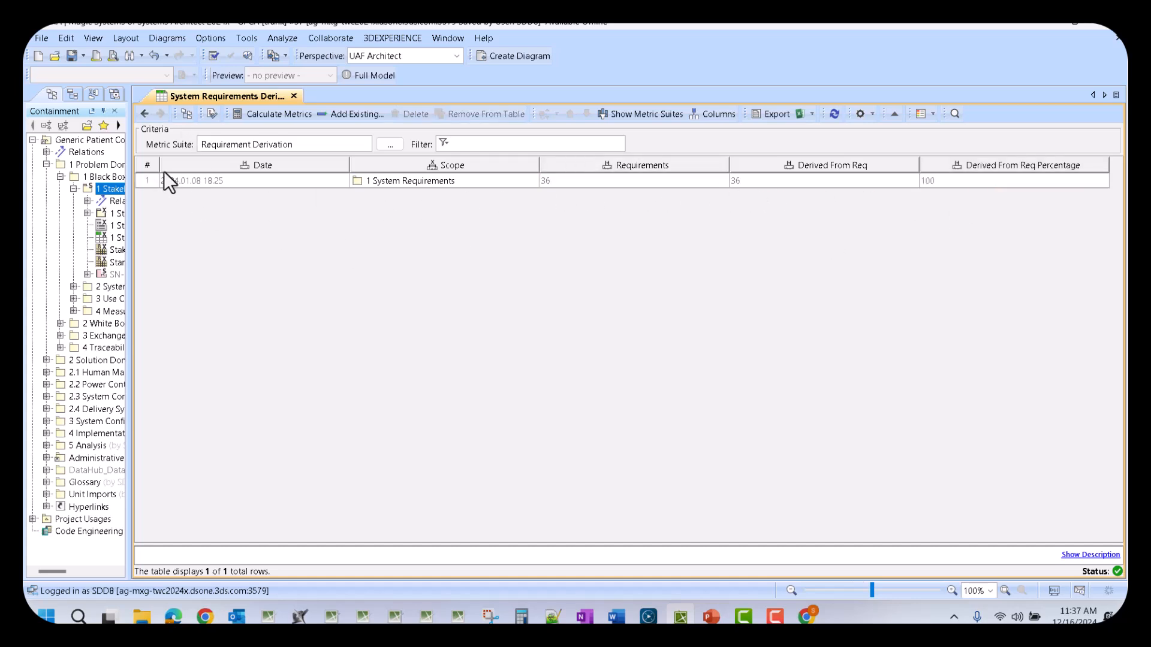
# Go back to the Index diagram, review the Requirements Demo slide's list of diagram types in PowerPoint, and return to the model.
pyautogui.click(145, 115)
pyautogui.click(145, 115)
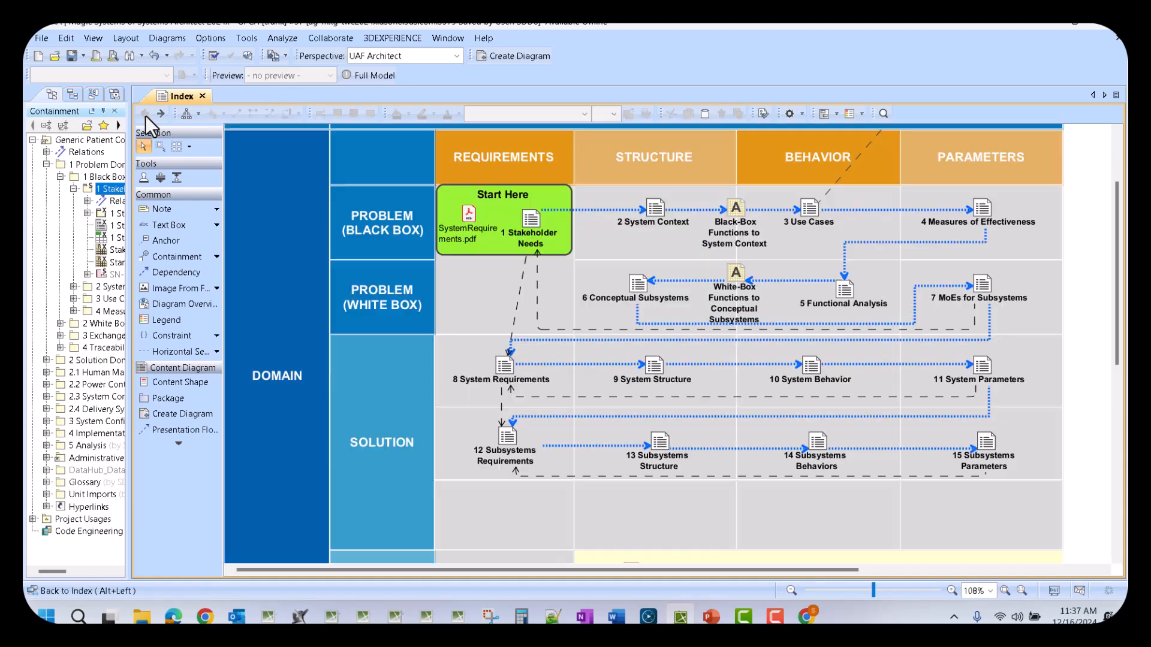
pyautogui.click(711, 616)
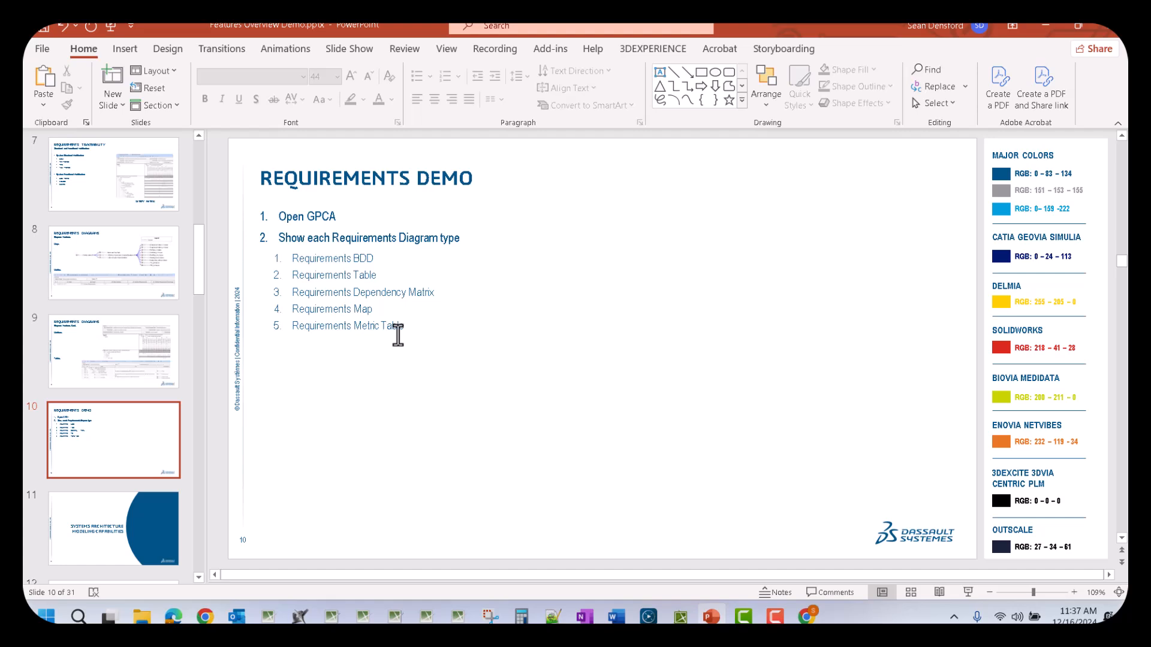
pyautogui.click(367, 276)
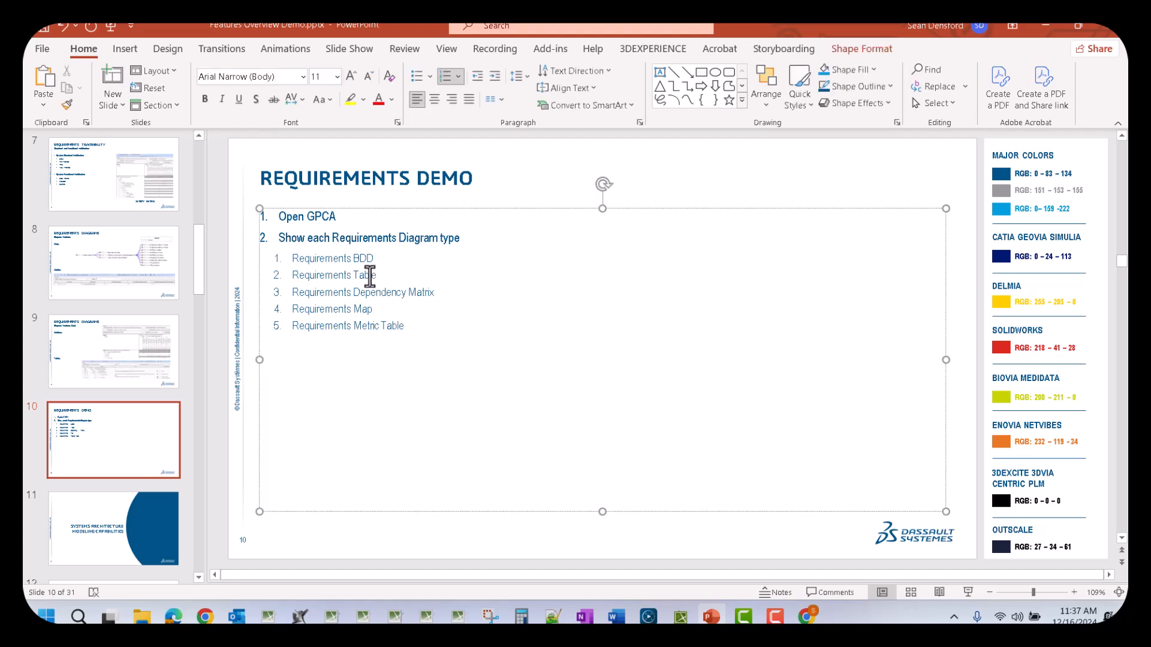
pyautogui.click(376, 310)
pyautogui.click(680, 617)
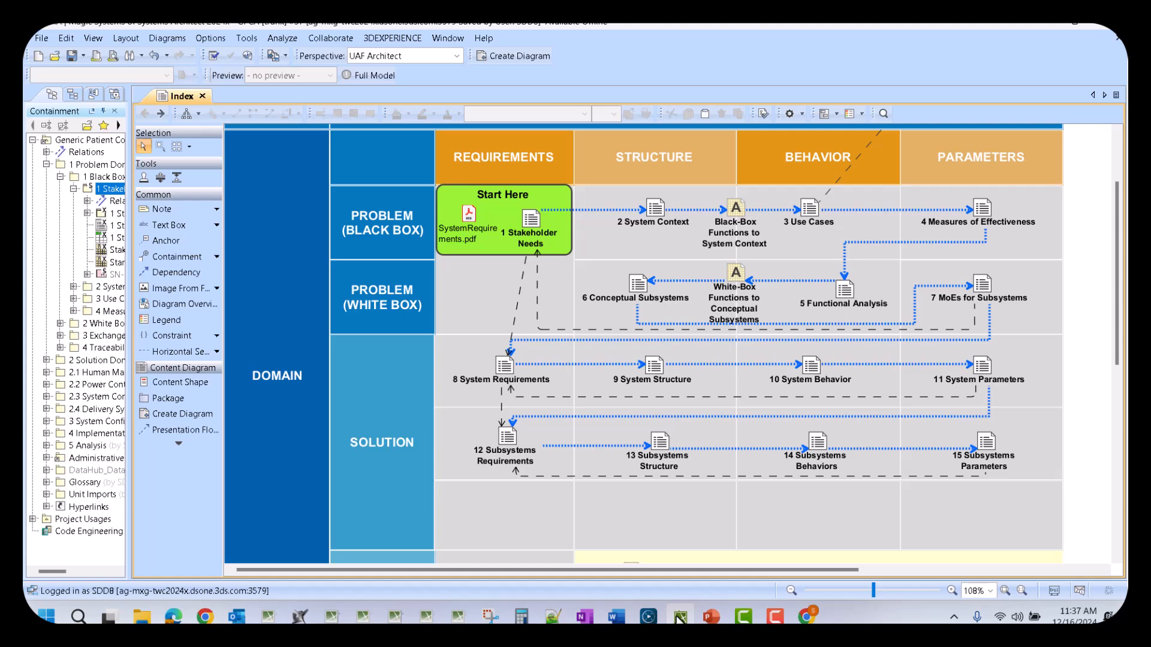
# Open the System Requirements table from 8 System Requirements and start a new custom column for it.
pyautogui.doubleClick(499, 365)
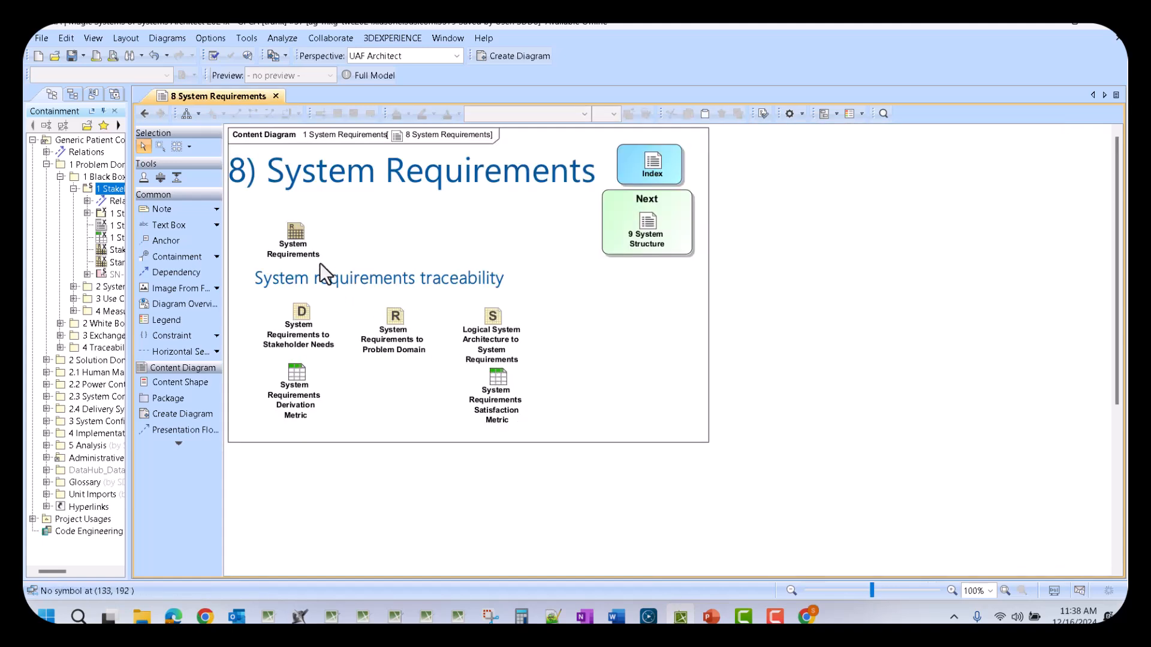
pyautogui.doubleClick(293, 235)
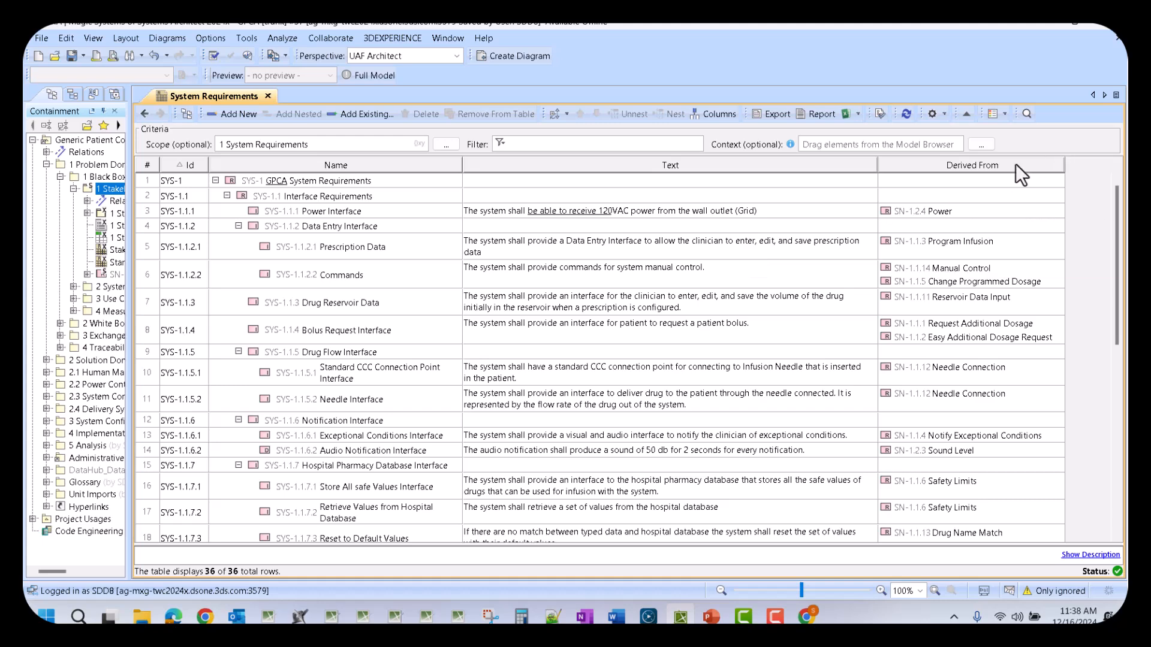
pyautogui.click(716, 114)
pyautogui.click(767, 483)
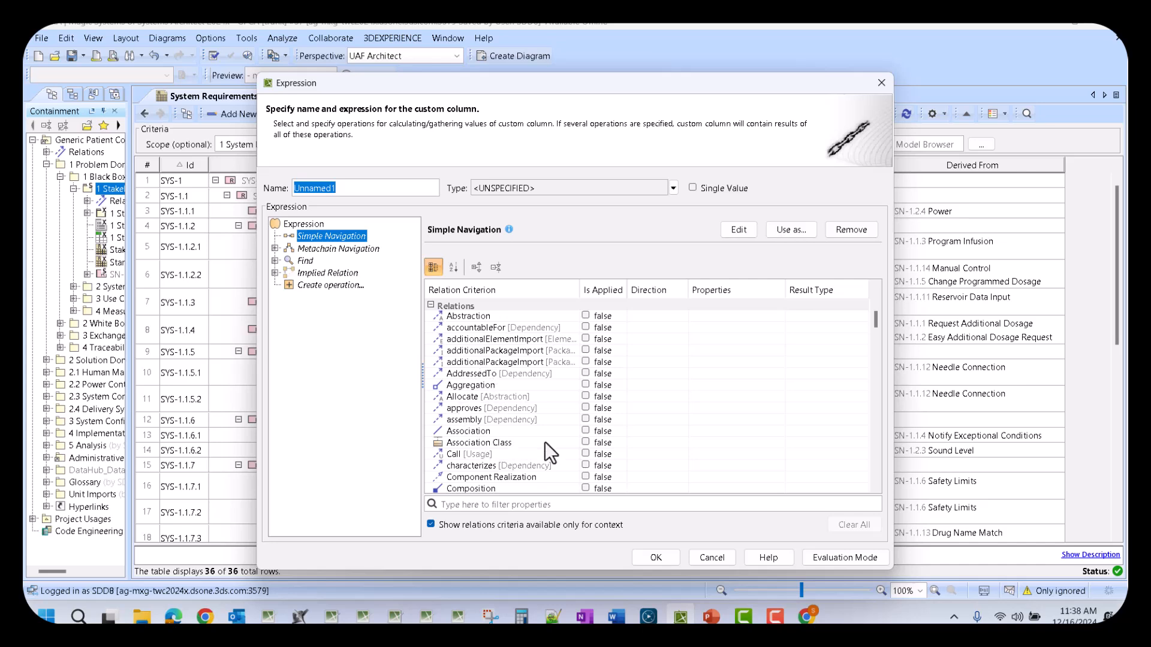
# Examine the Metachain Navigation, Find, Implied Relation and Create operation settings of the custom column's expression.
pyautogui.click(329, 249)
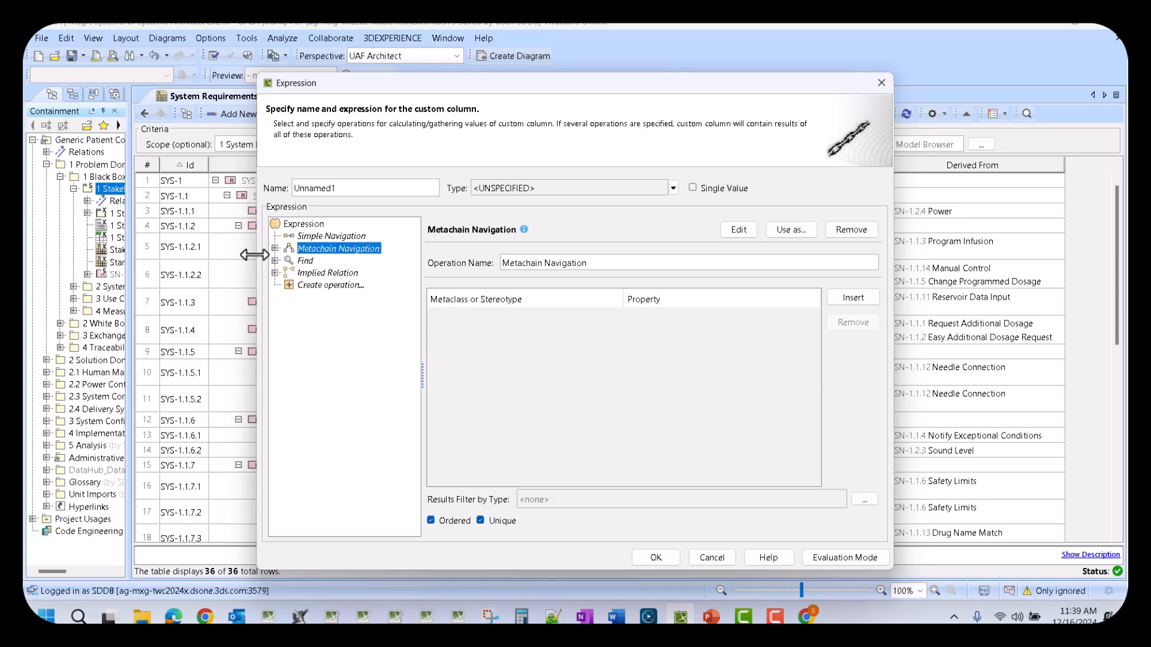
pyautogui.click(307, 261)
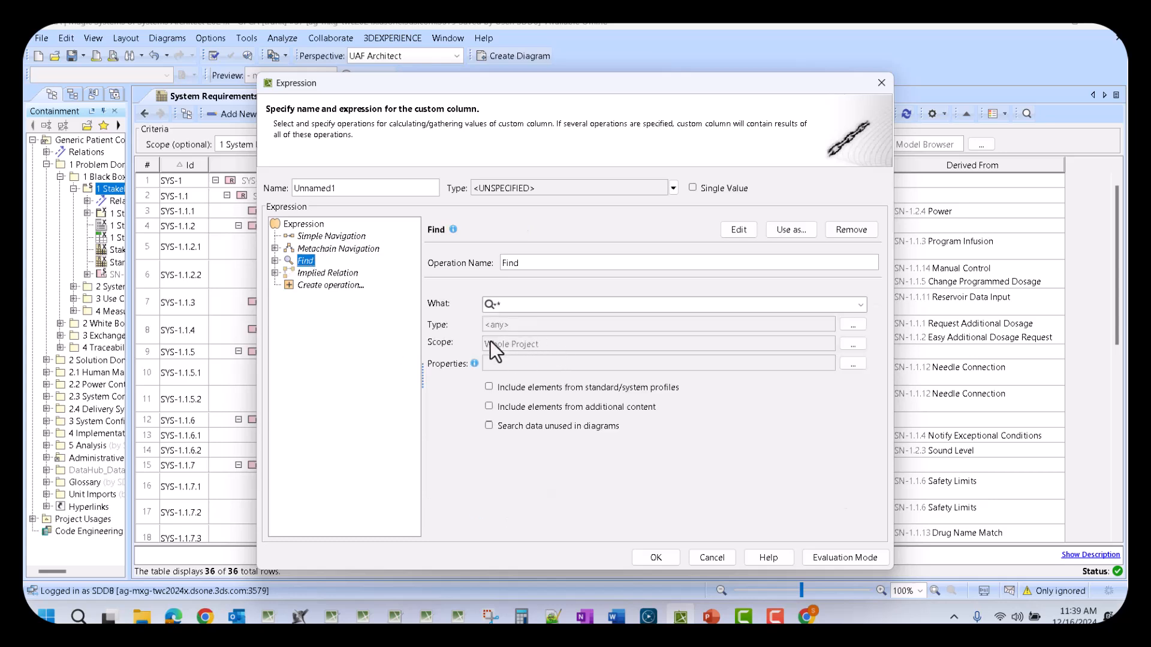
pyautogui.click(324, 275)
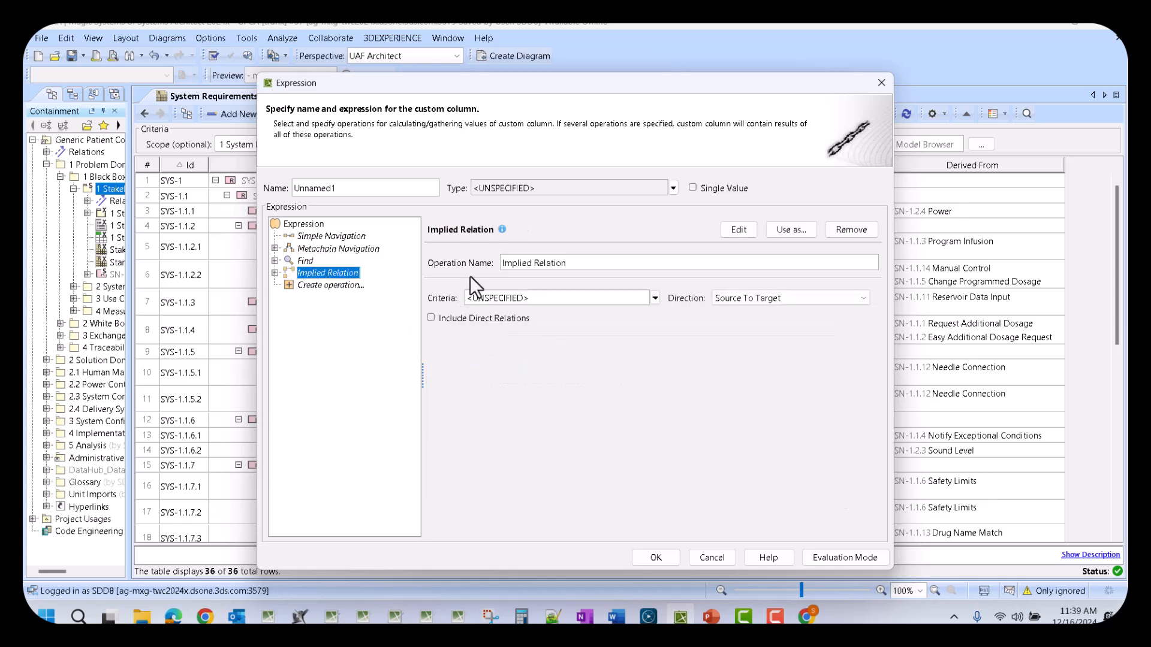
pyautogui.click(327, 286)
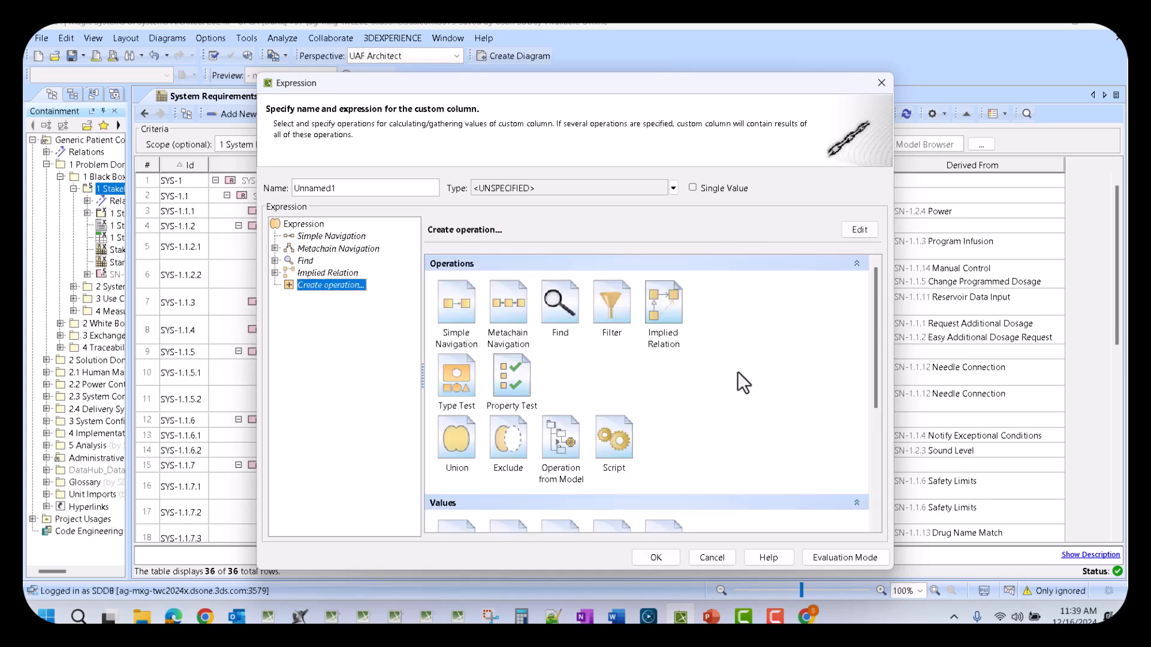
# Start an Operation from Model, browse the unfiltered list of opaque behaviors, and cancel the selection.
pyautogui.click(574, 445)
pyautogui.click(453, 214)
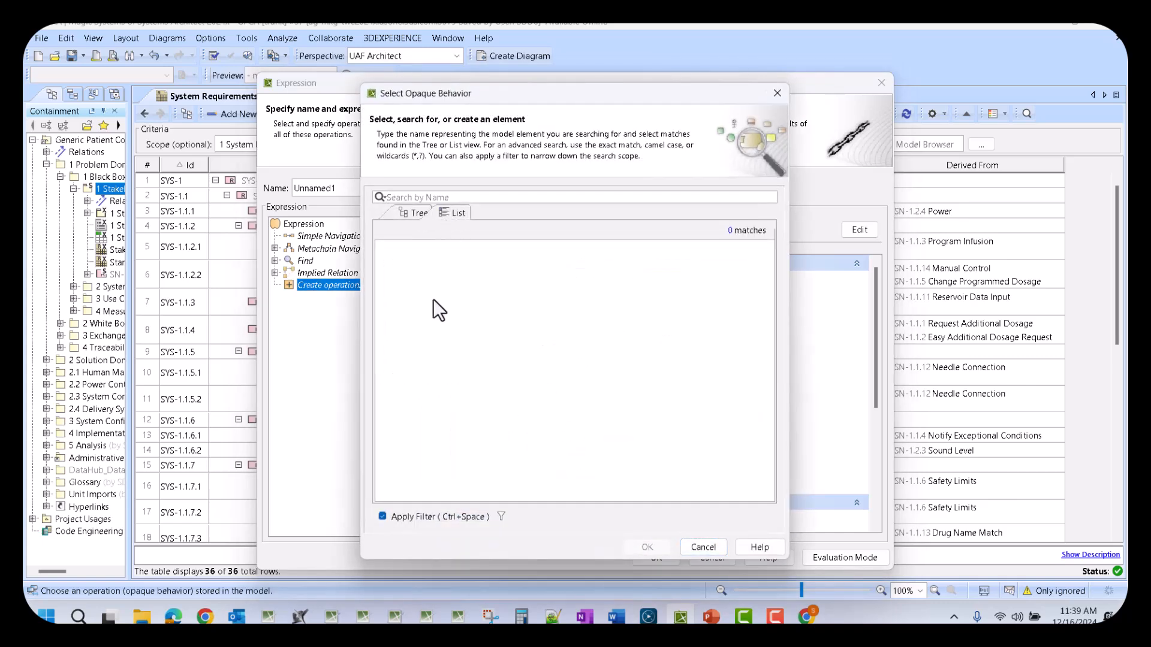
pyautogui.click(383, 516)
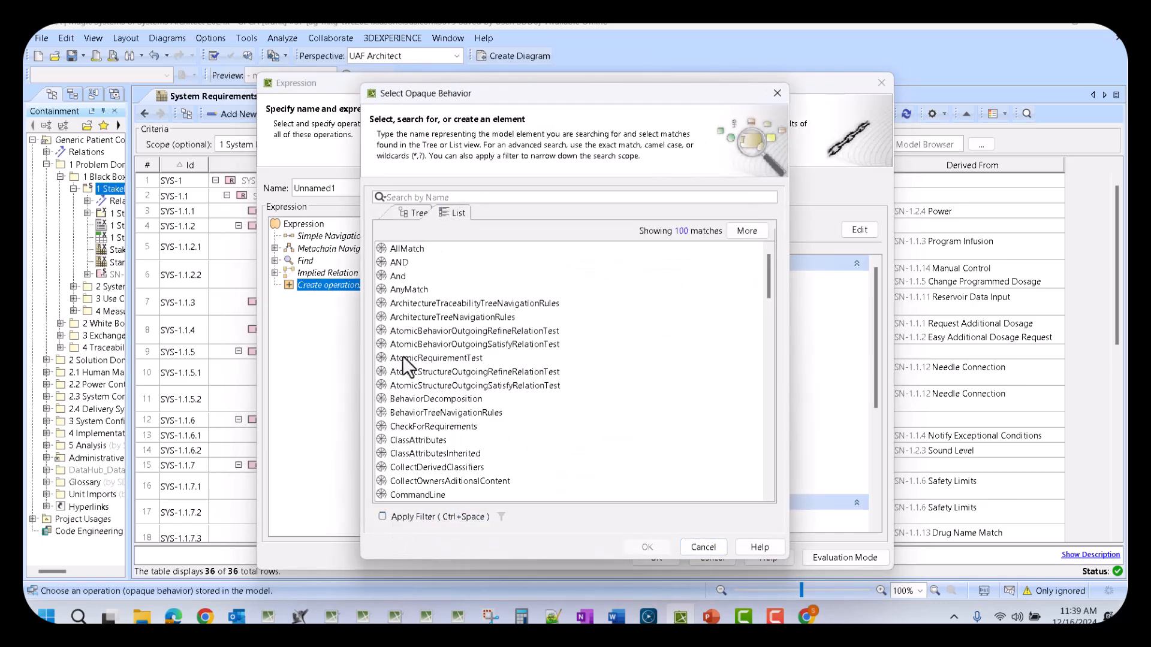
pyautogui.scroll(-12, 411, 300)
pyautogui.scroll(-2, 409, 329)
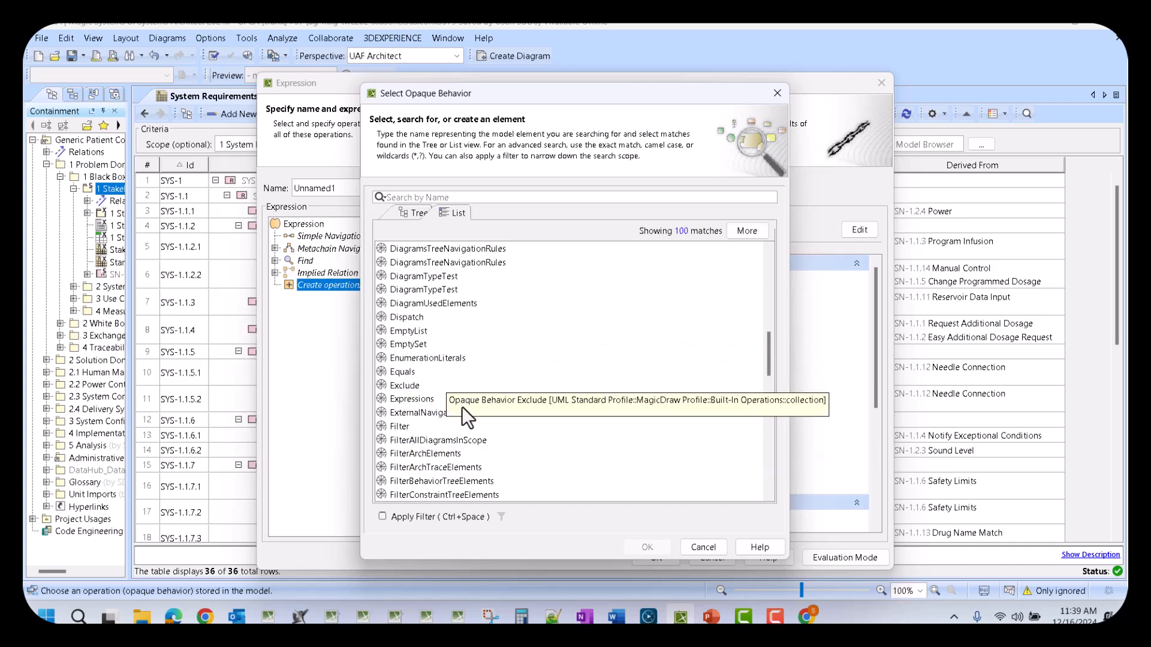
pyautogui.scroll(10, 545, 462)
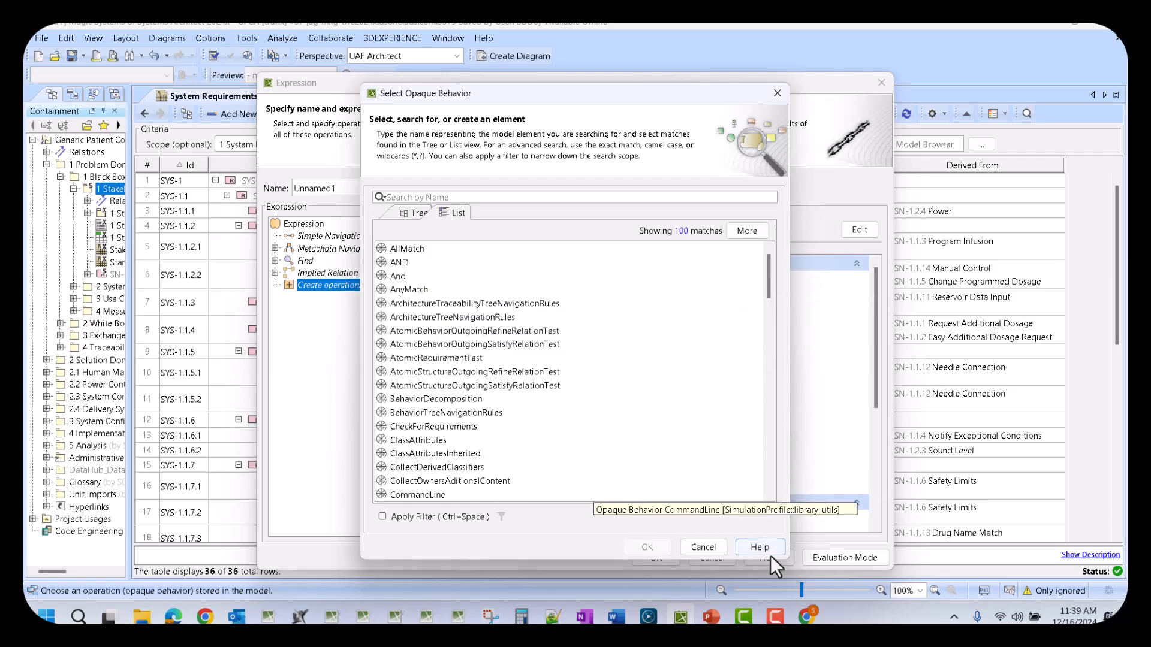
pyautogui.click(713, 550)
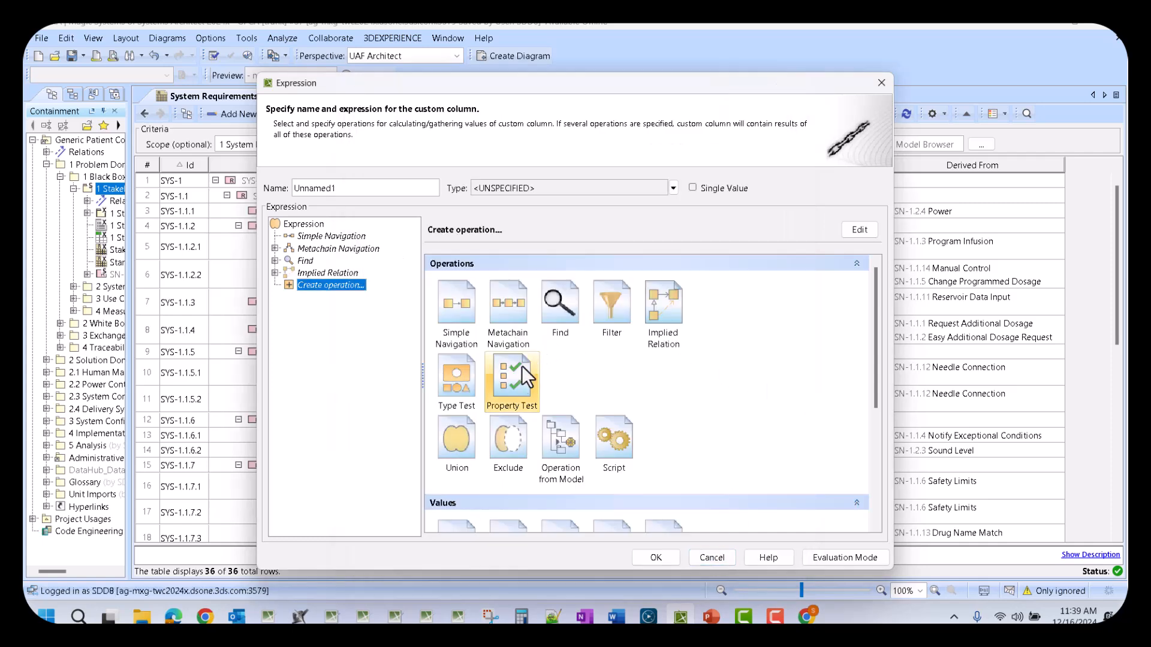
# Review the available operations and values, add a Script operation, look through its language options, and cancel the custom column.
pyautogui.scroll(-1, 715, 390)
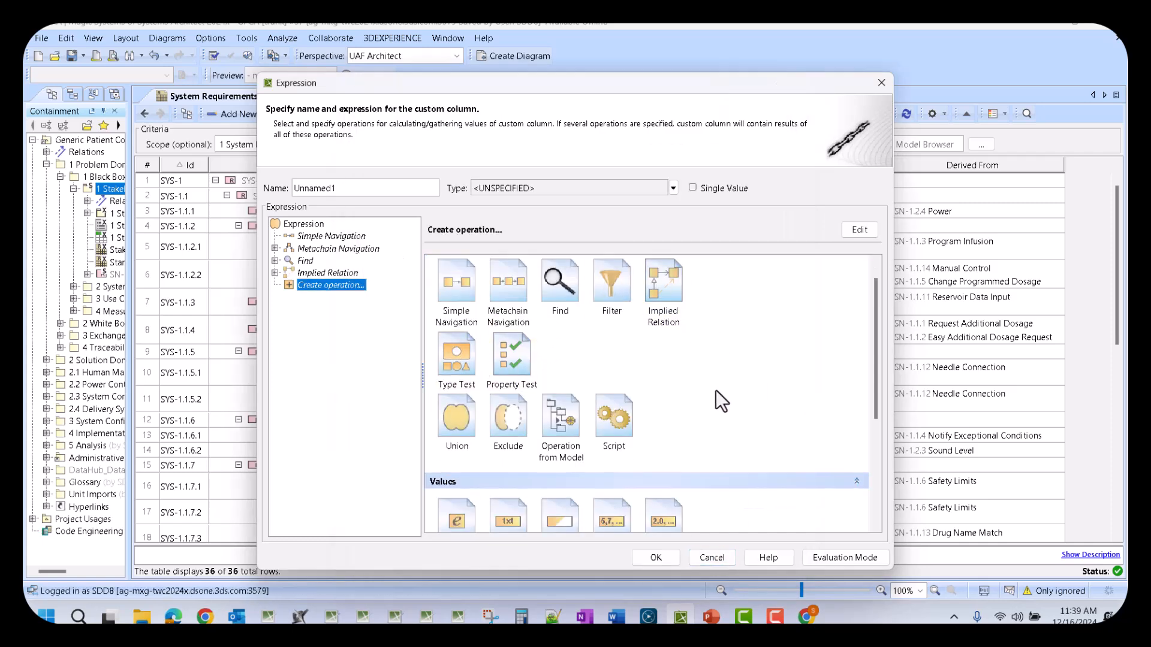
pyautogui.scroll(-5, 716, 391)
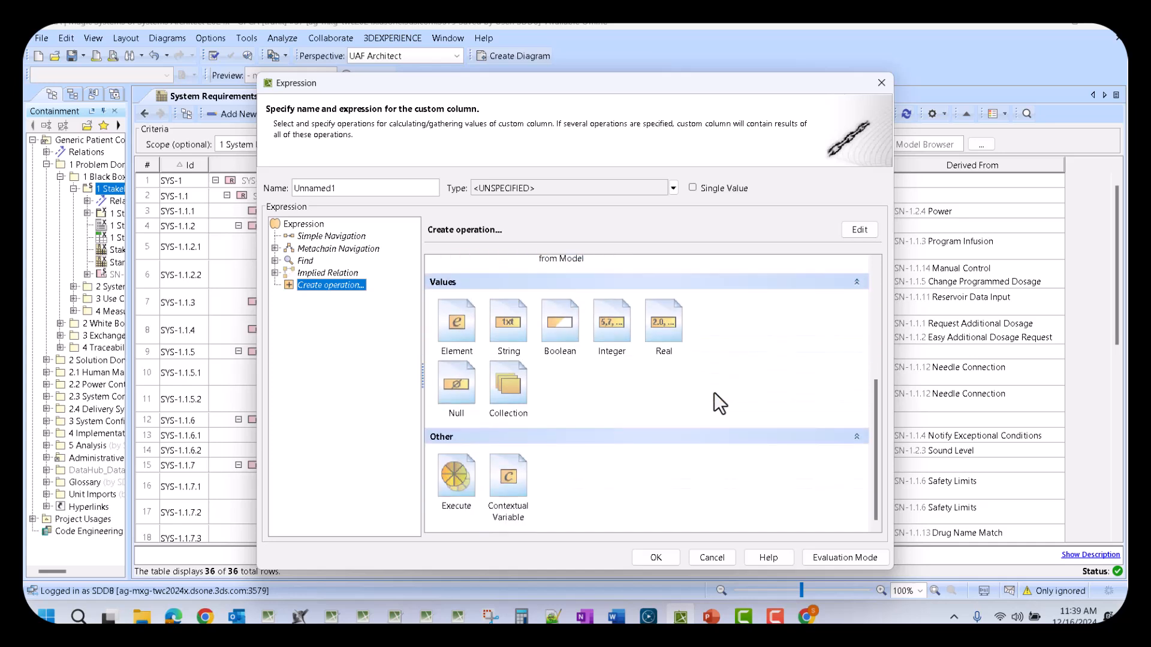
pyautogui.scroll(6, 714, 392)
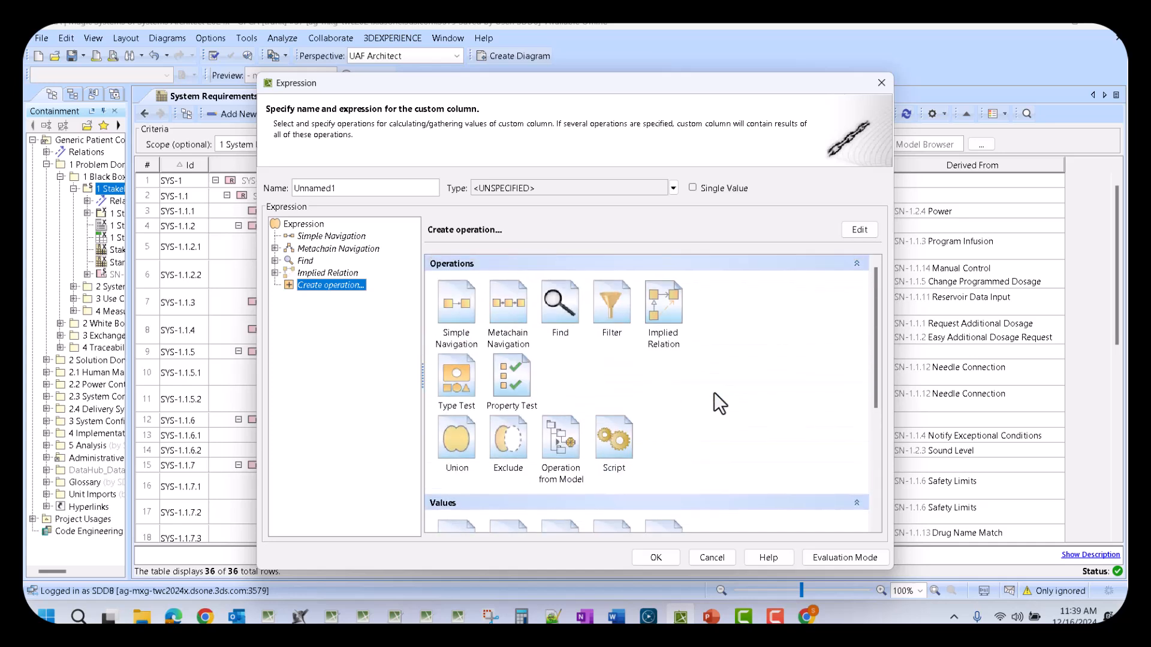
pyautogui.click(626, 448)
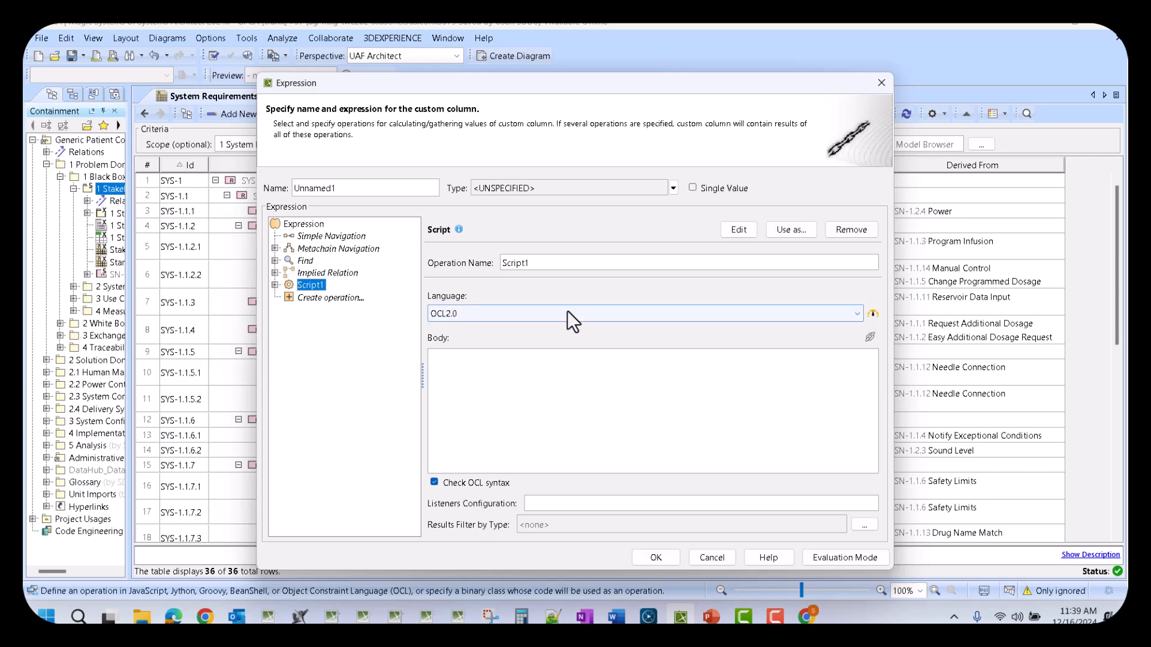
pyautogui.click(567, 313)
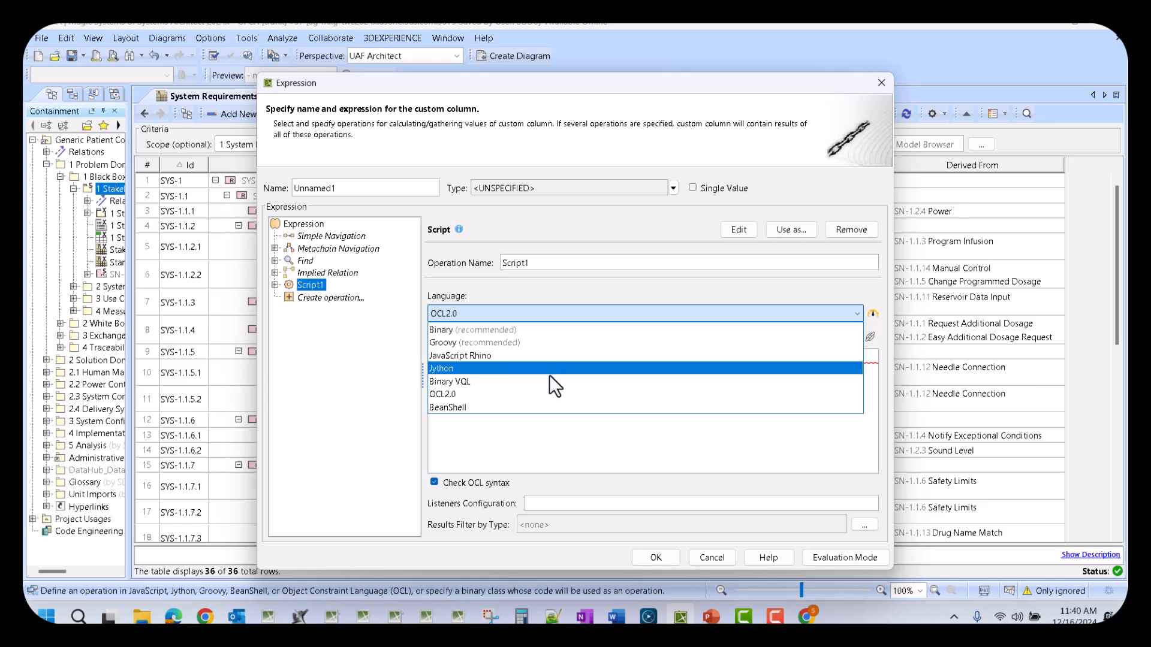
pyautogui.click(600, 450)
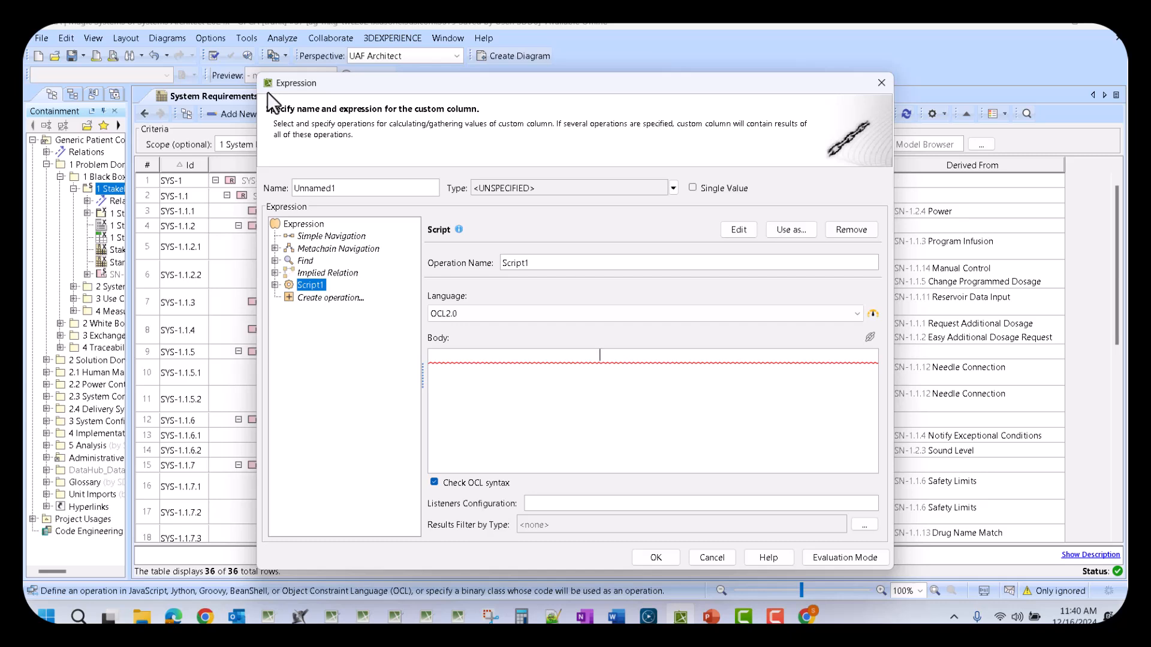
pyautogui.click(533, 314)
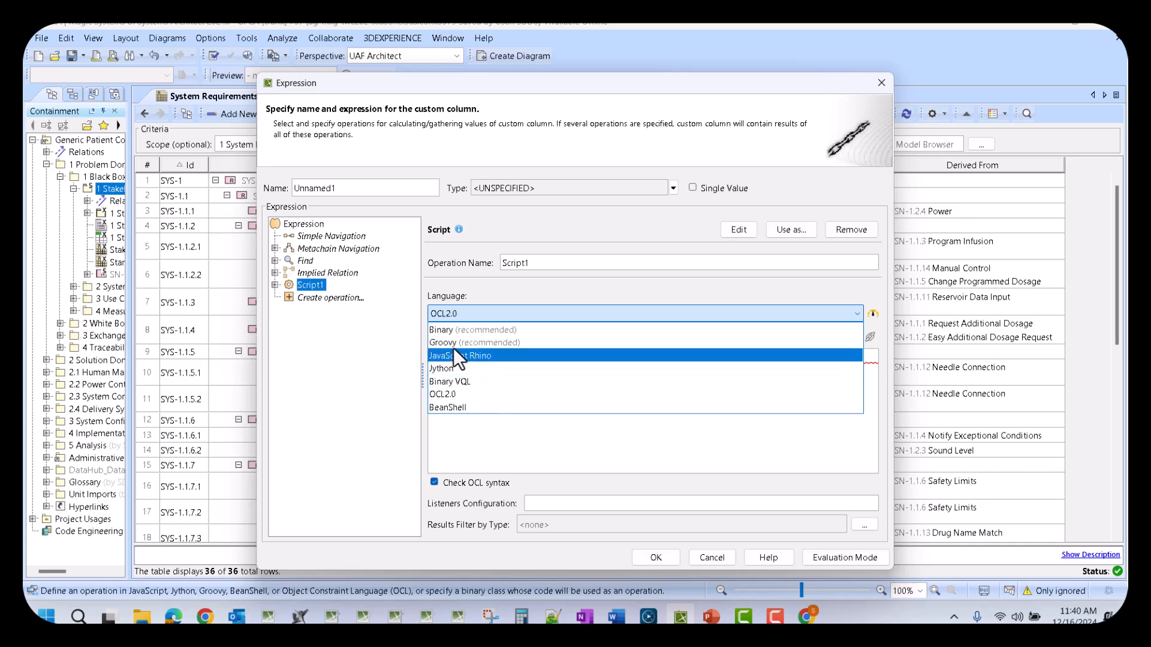
pyautogui.click(723, 559)
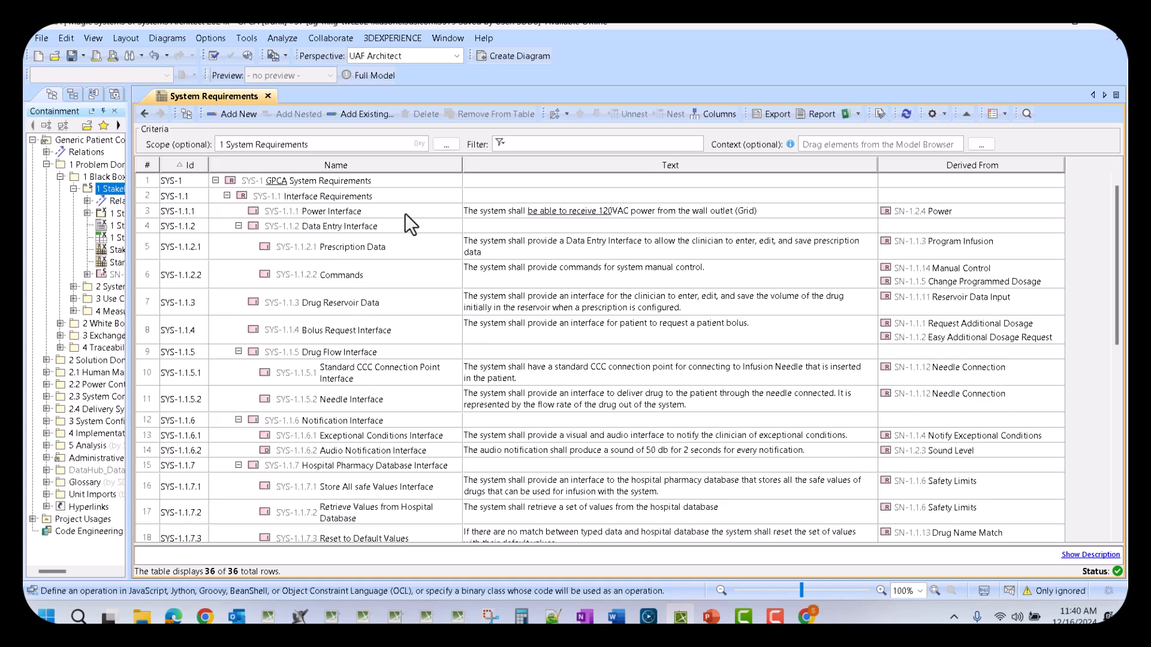
# Go back through 8 System Requirements to the Index diagram and open 12 Subsystems Requirements.
pyautogui.click(143, 116)
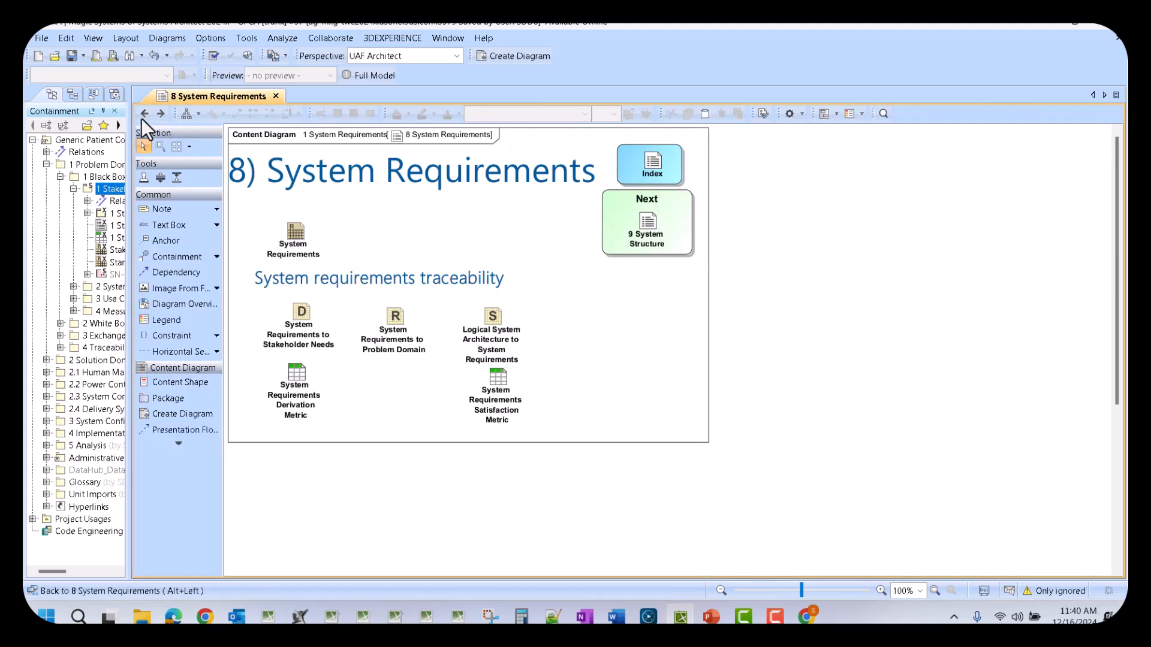
pyautogui.click(142, 116)
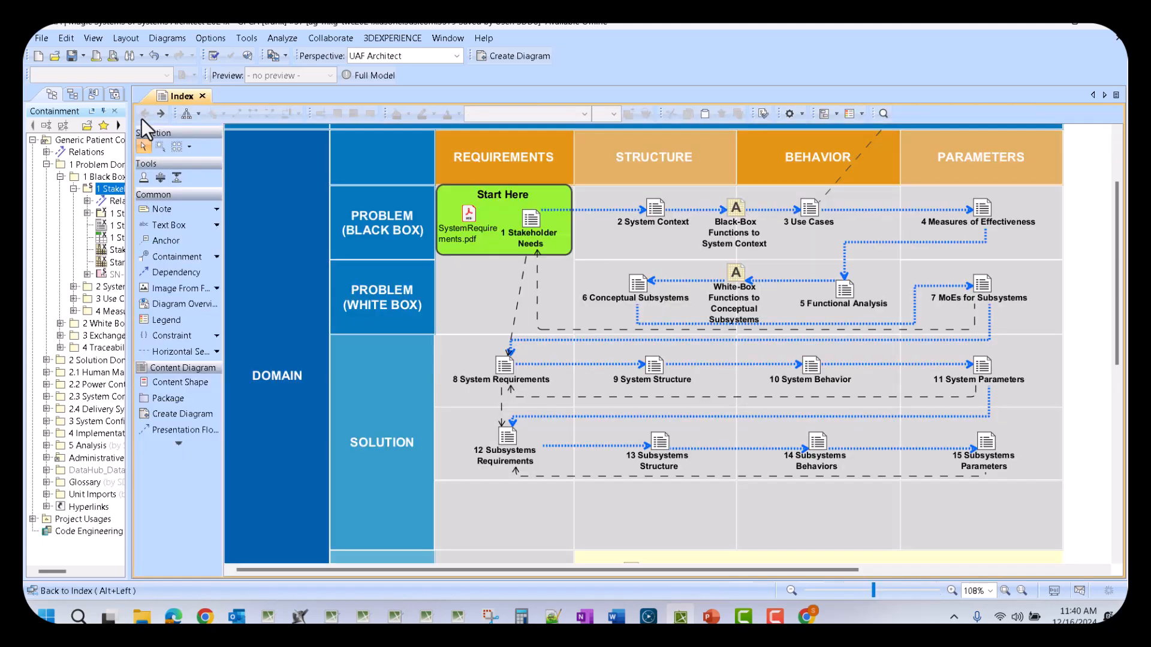
pyautogui.click(513, 455)
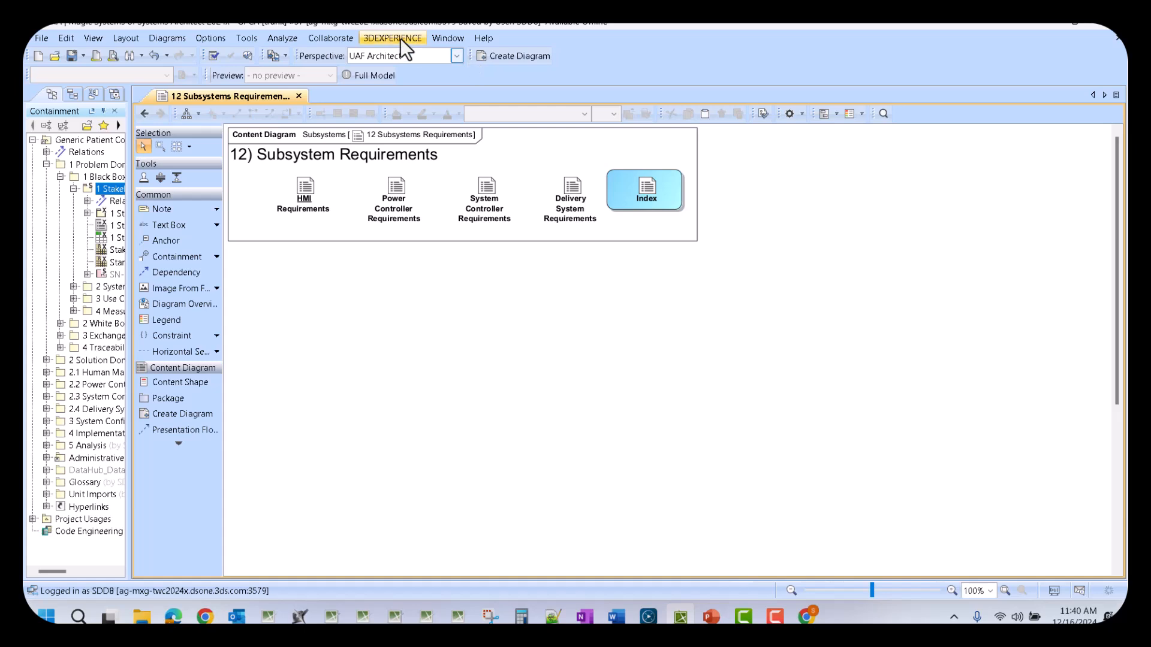
# Show the Diagrams browser listing the model's diagrams by type.
pyautogui.click(441, 39)
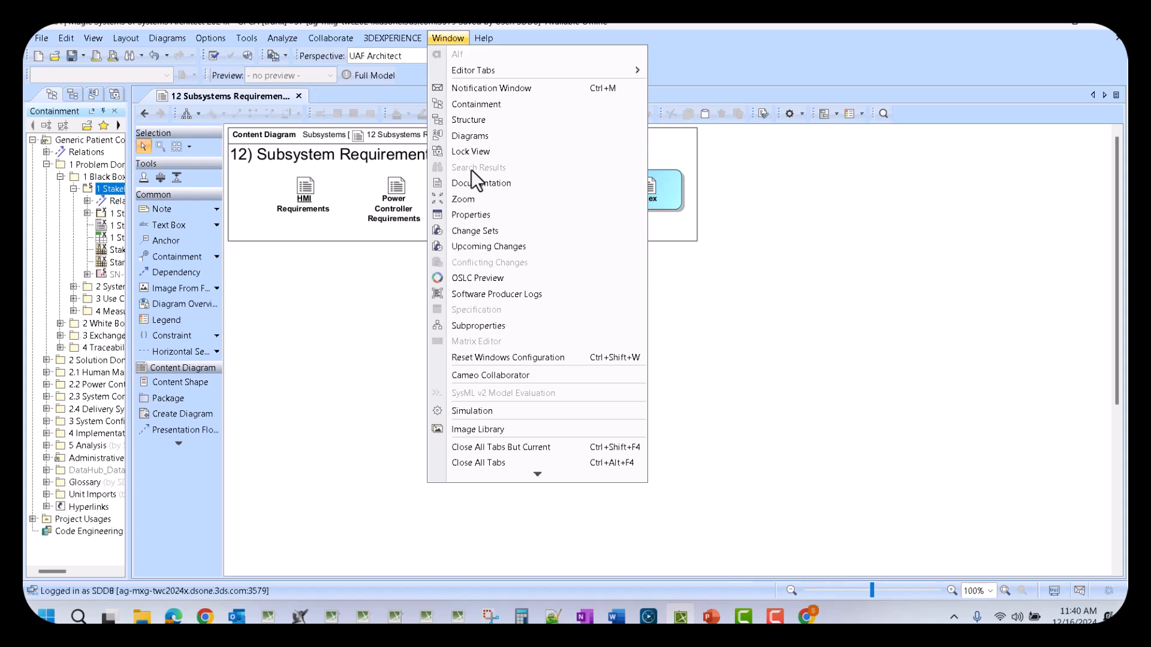
pyautogui.click(491, 134)
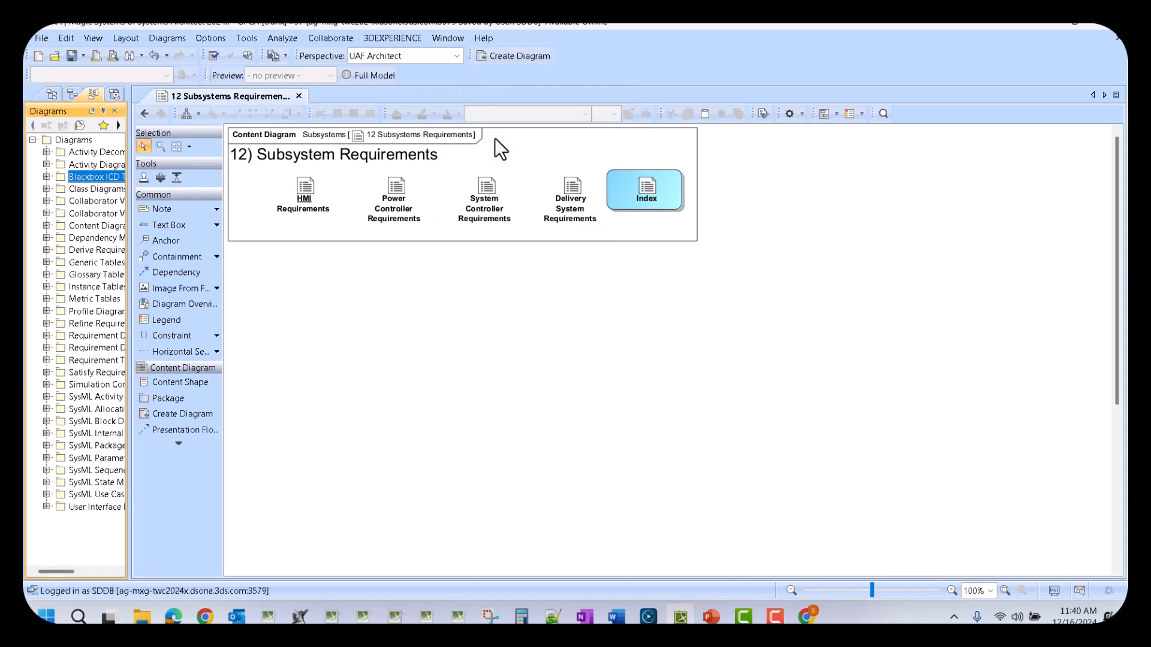
# Expand the Requirement Derivation Maps group in the diagrams browser and open the STM Requirements Analysis map, enlarged for reading.
pyautogui.moveTo(128, 152); pyautogui.dragTo(267, 152)
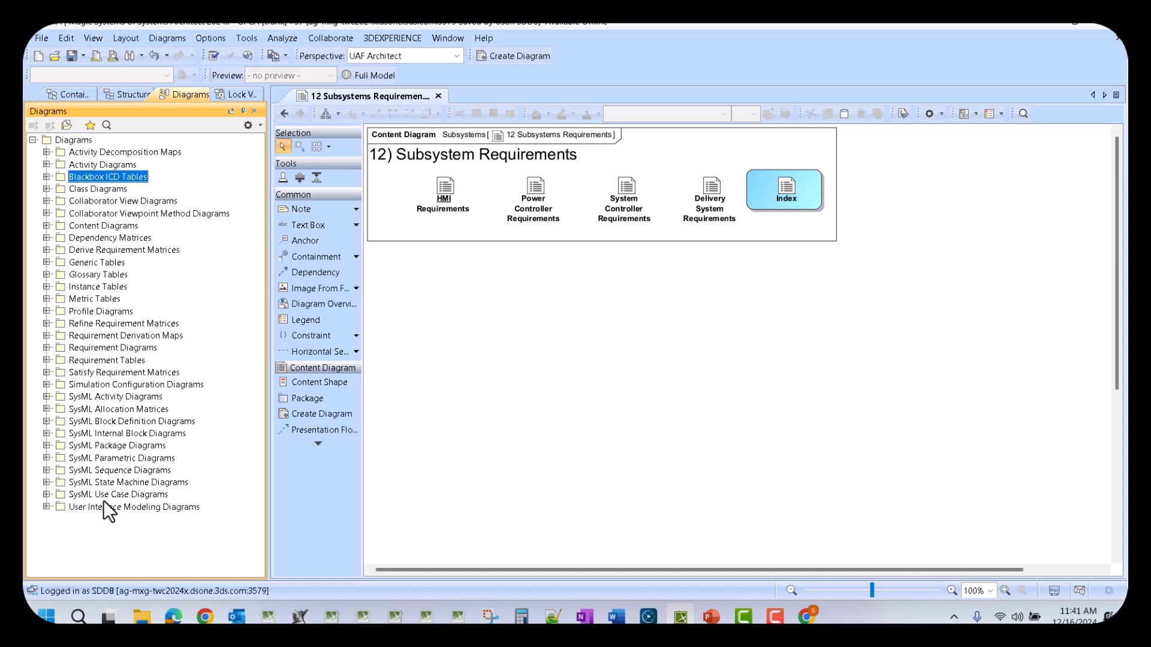
pyautogui.click(84, 152)
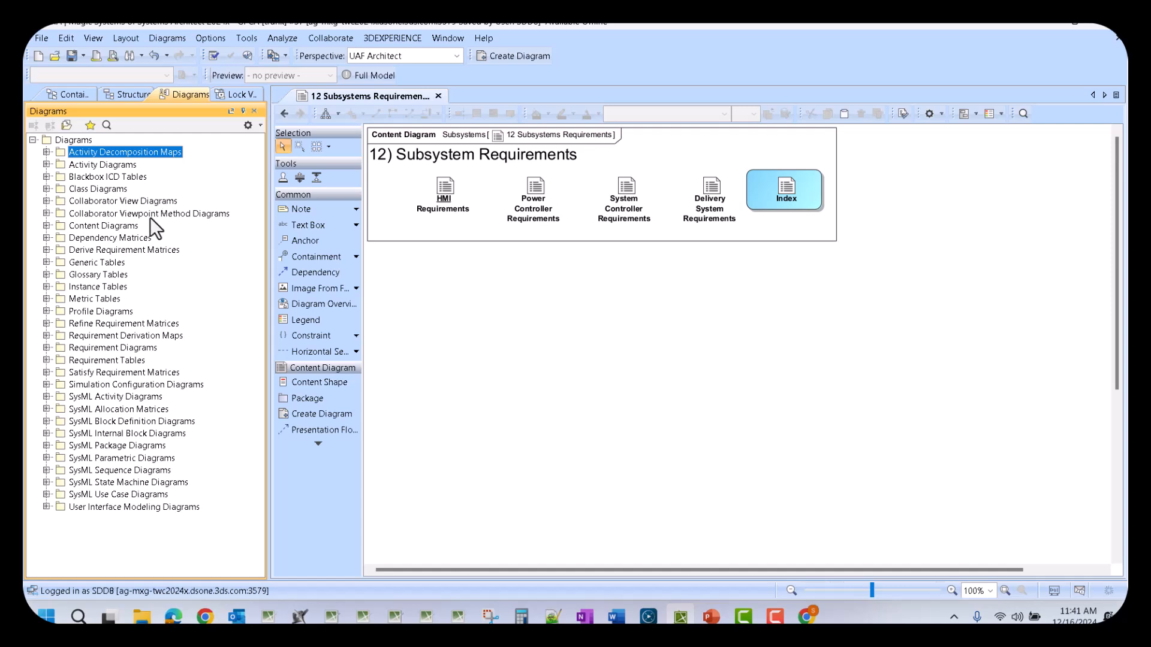
pyautogui.click(142, 336)
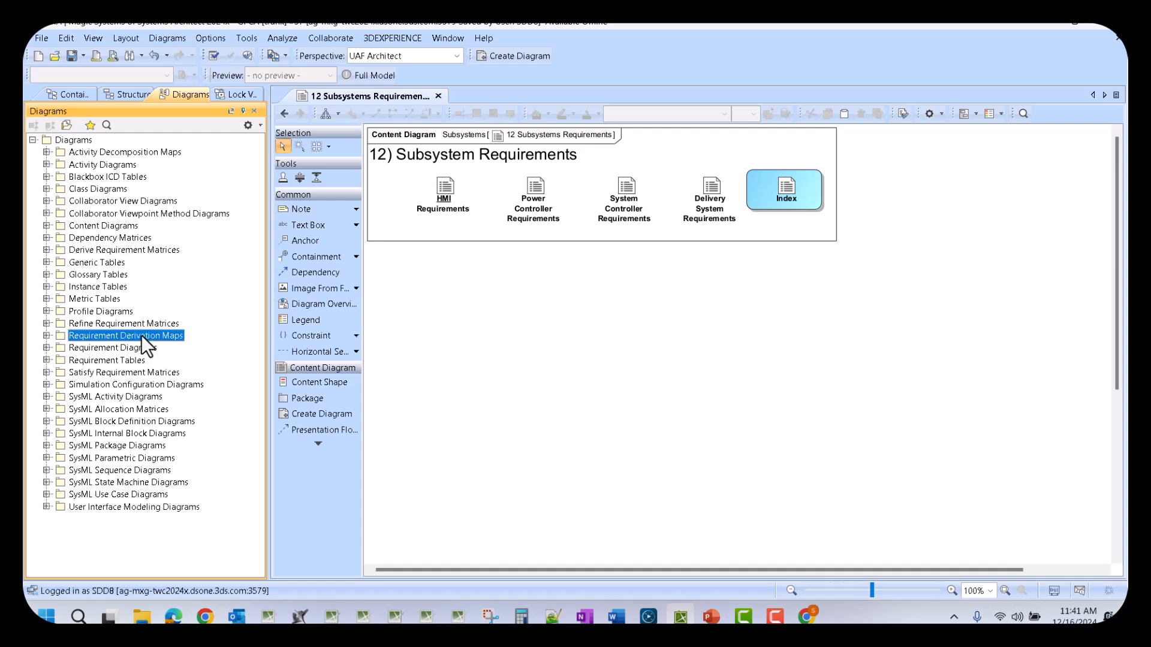
pyautogui.click(47, 336)
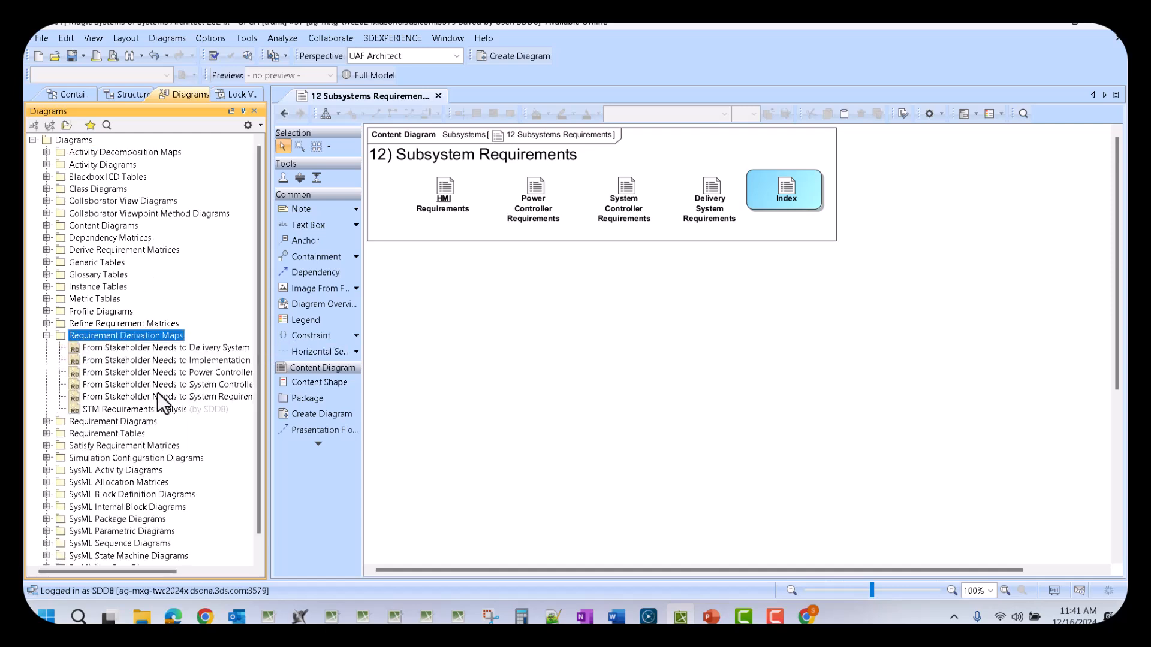
pyautogui.doubleClick(143, 408)
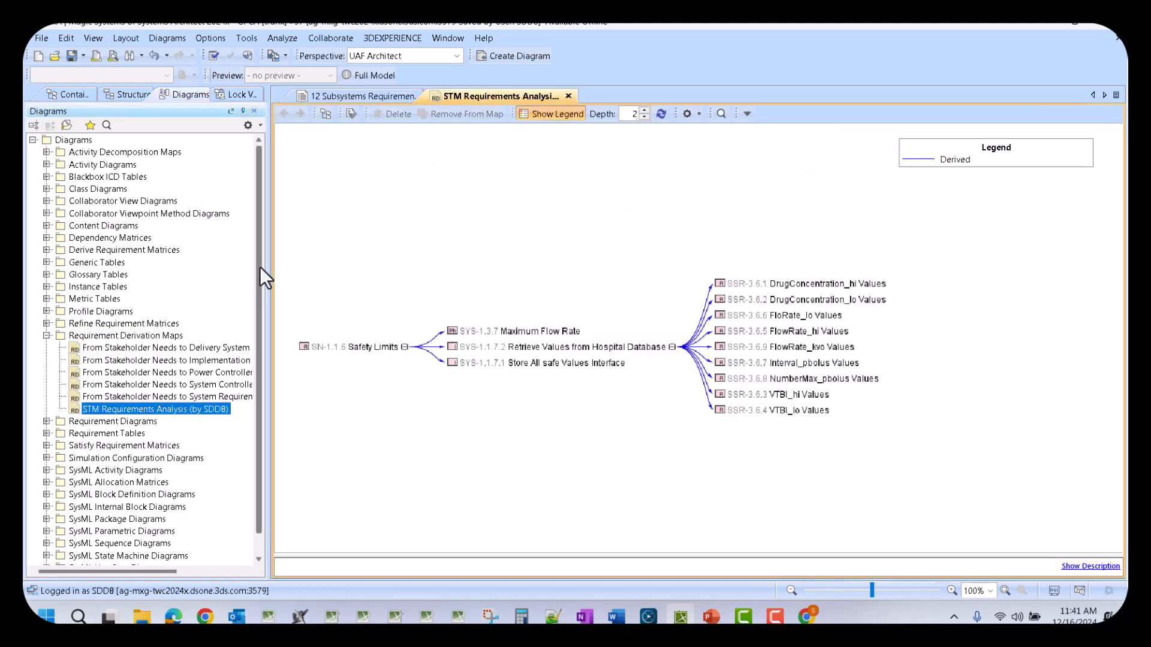
pyautogui.moveTo(268, 265); pyautogui.dragTo(173, 262)
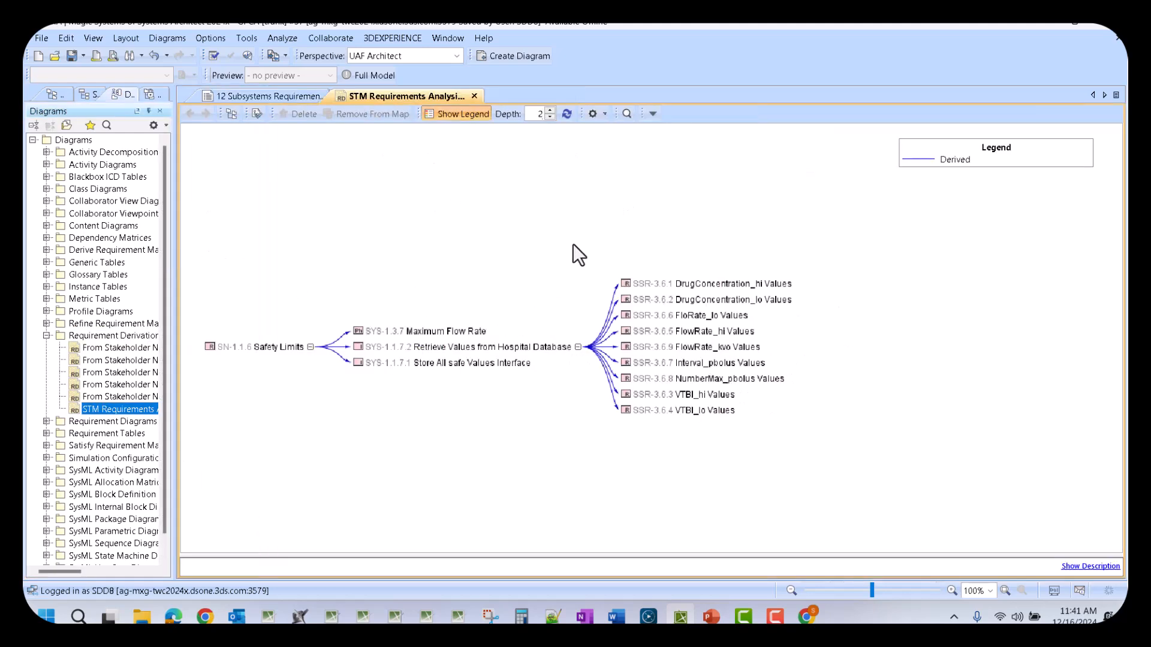
pyautogui.hotkey('ctrl', 'w')
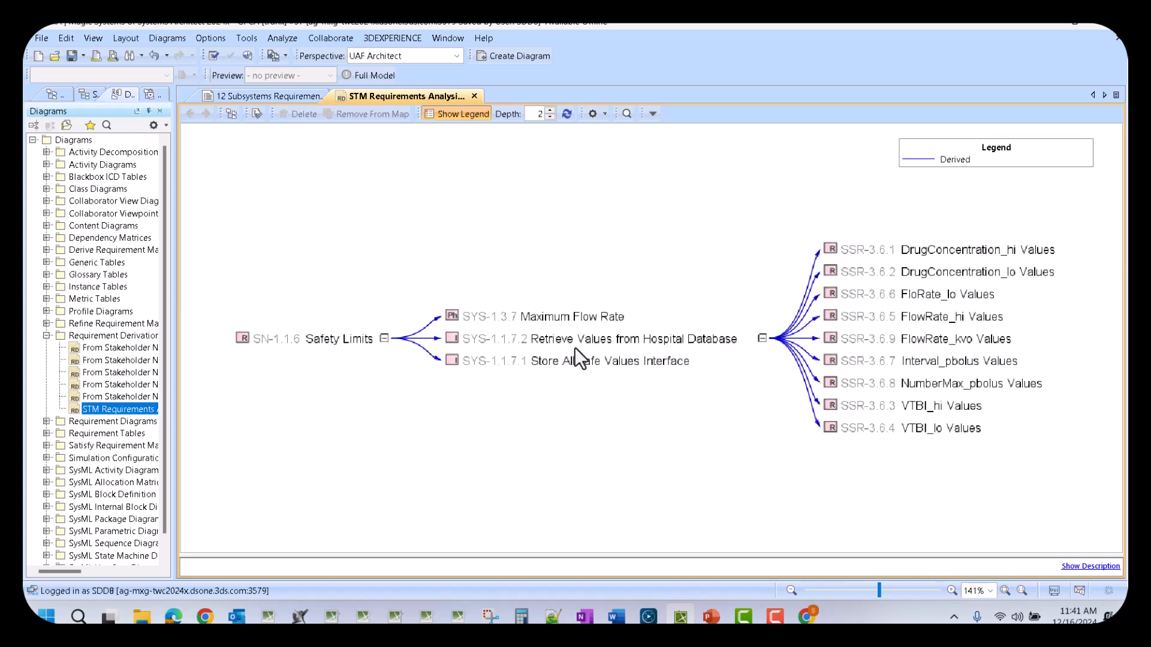
# Read the texts of SYS-1.1.7.2 Retrieve Values from Hospital Database and its derived requirements SSR-3.6.9, SSR-3.6.2 and SSR-3.6.7.
pyautogui.click(619, 340)
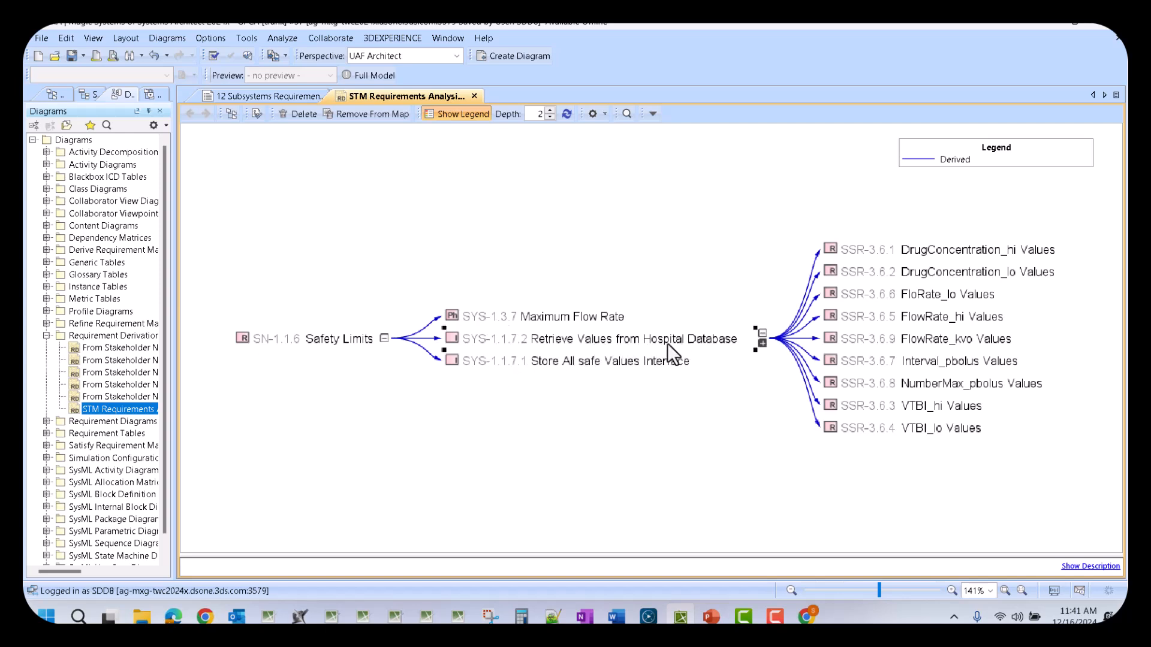
pyautogui.moveTo(674, 347)
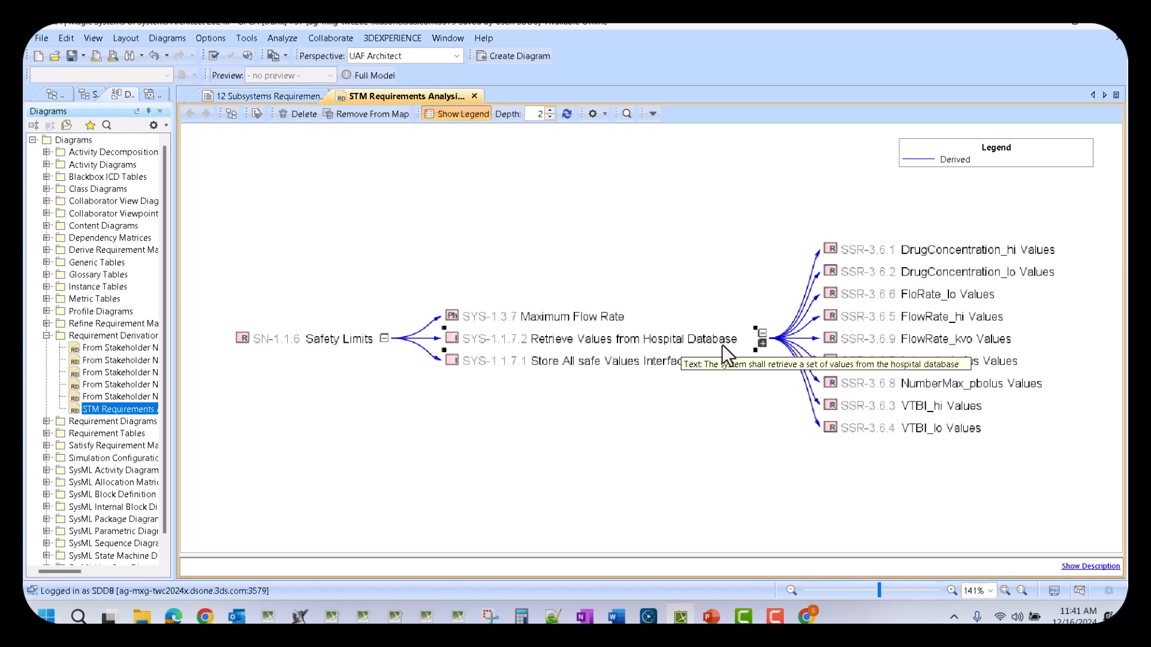
pyautogui.moveTo(880, 339)
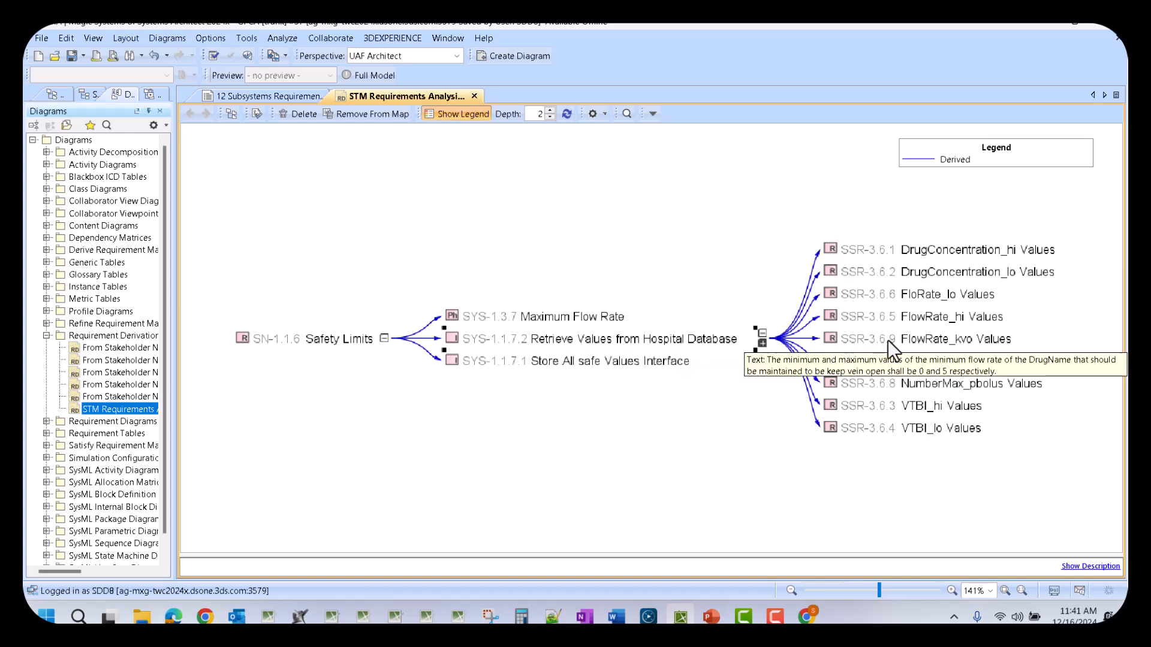
pyautogui.moveTo(966, 267)
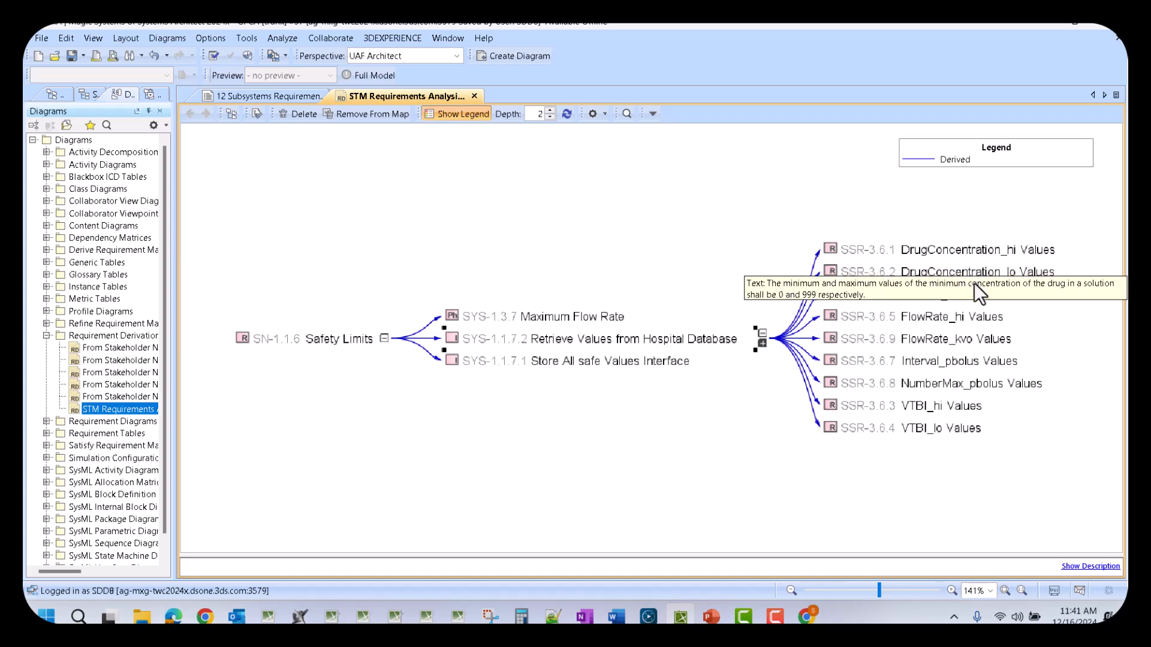
pyautogui.moveTo(1007, 360)
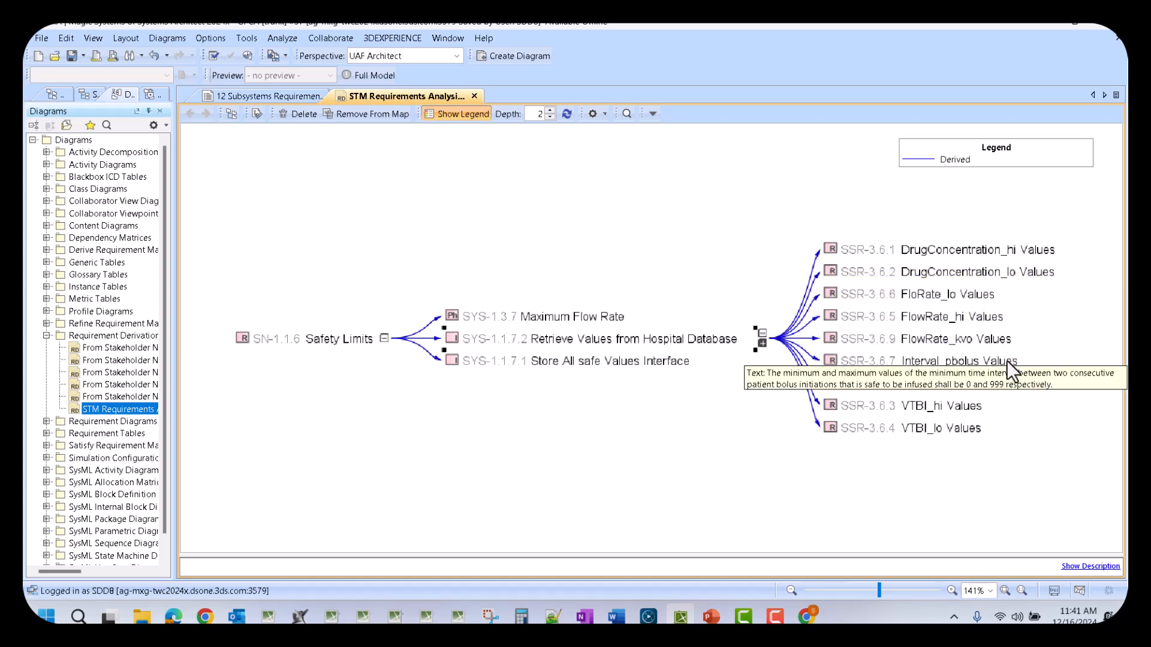
pyautogui.click(776, 507)
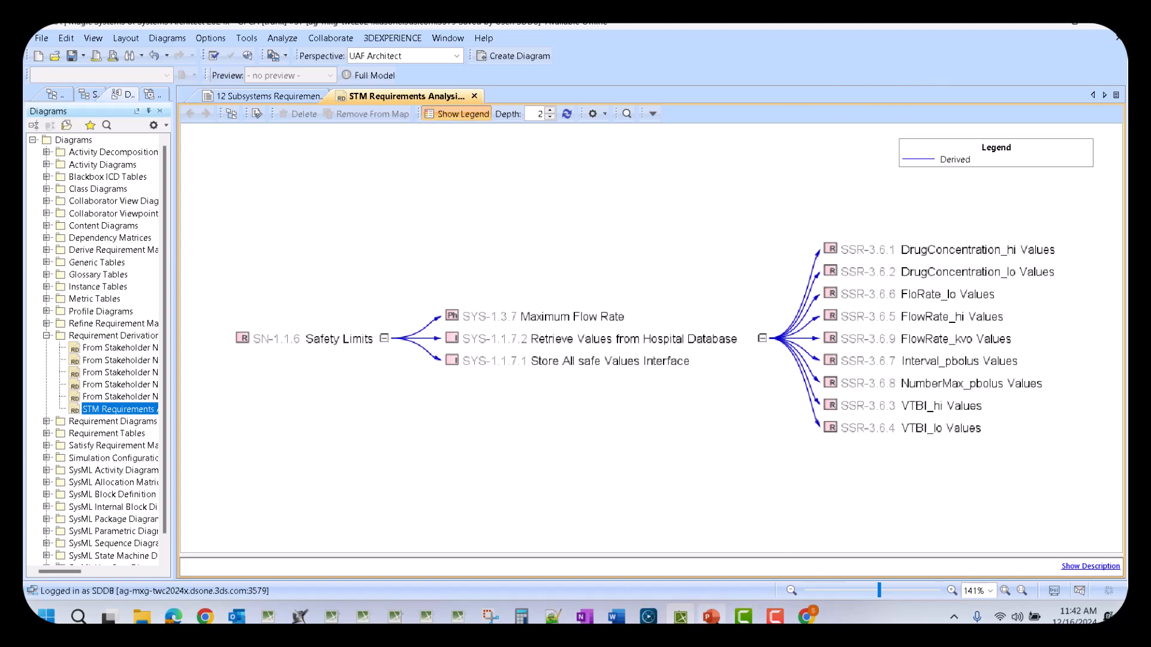
# Switch to PowerPoint and advance from the Requirements Demo slide to slide 11, Systems Architecture Modeling Capabilities.
pyautogui.click(714, 616)
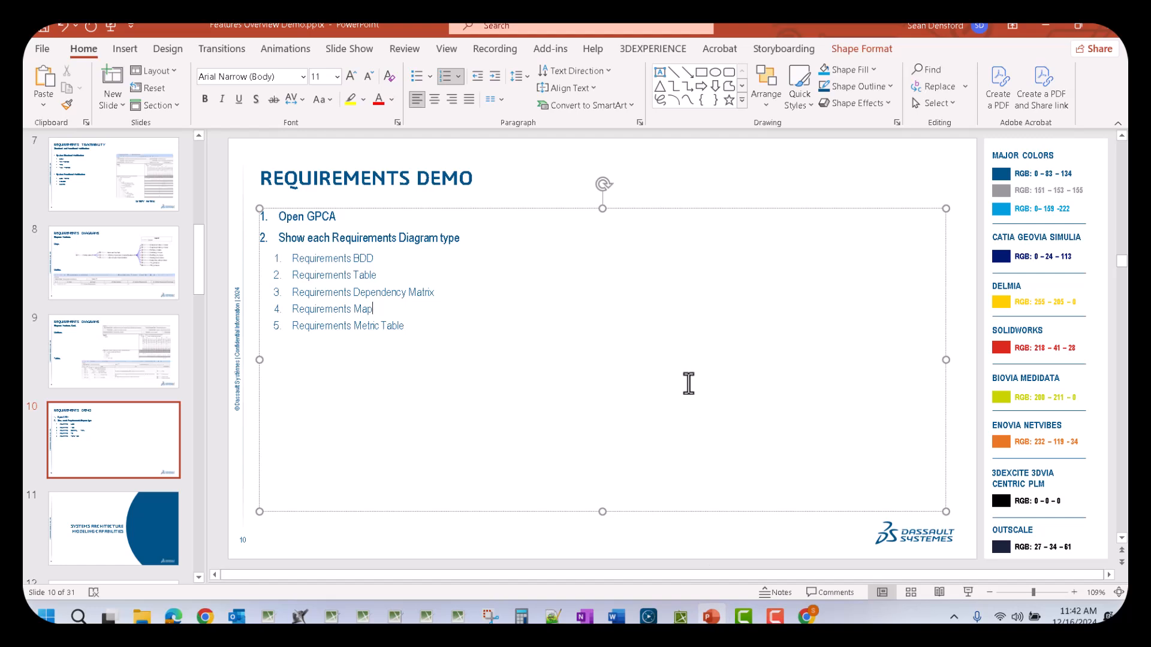
pyautogui.scroll(-1, 689, 383)
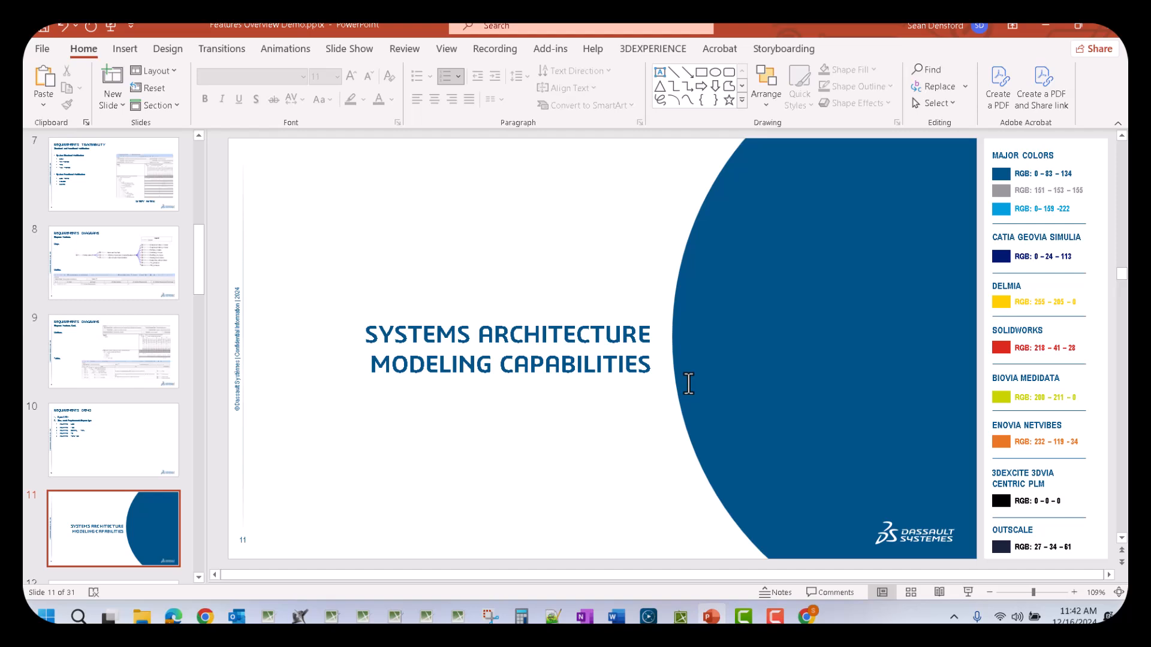
pyautogui.click(365, 334)
pyautogui.moveTo(365, 334); pyautogui.dragTo(651, 368)
pyautogui.click(659, 466)
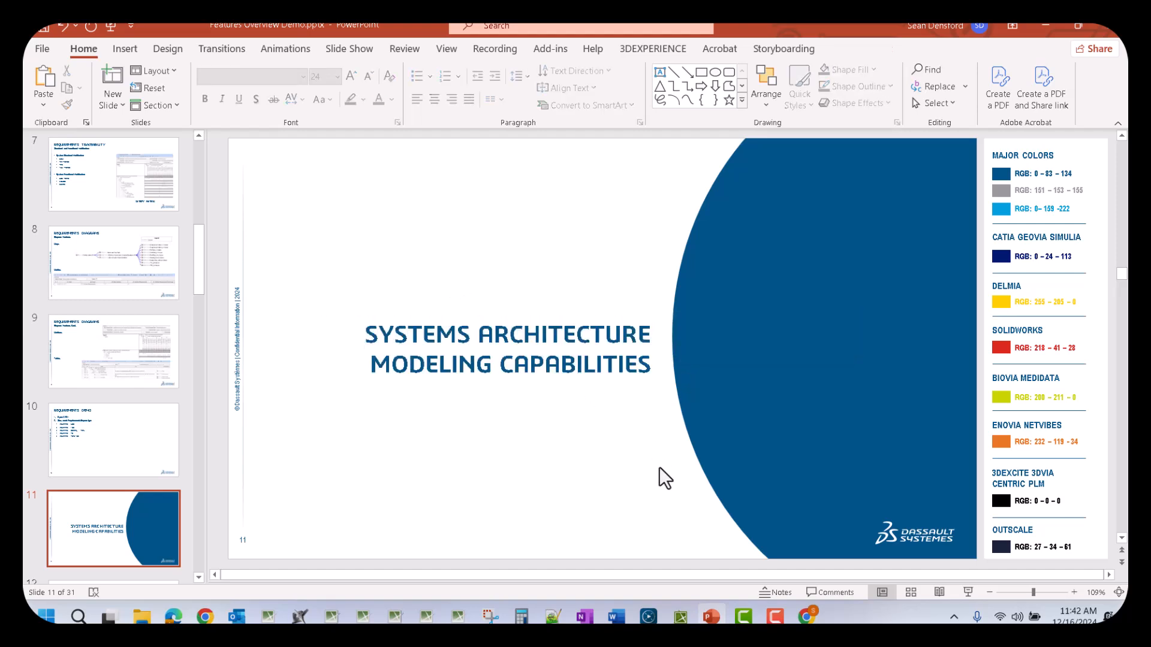
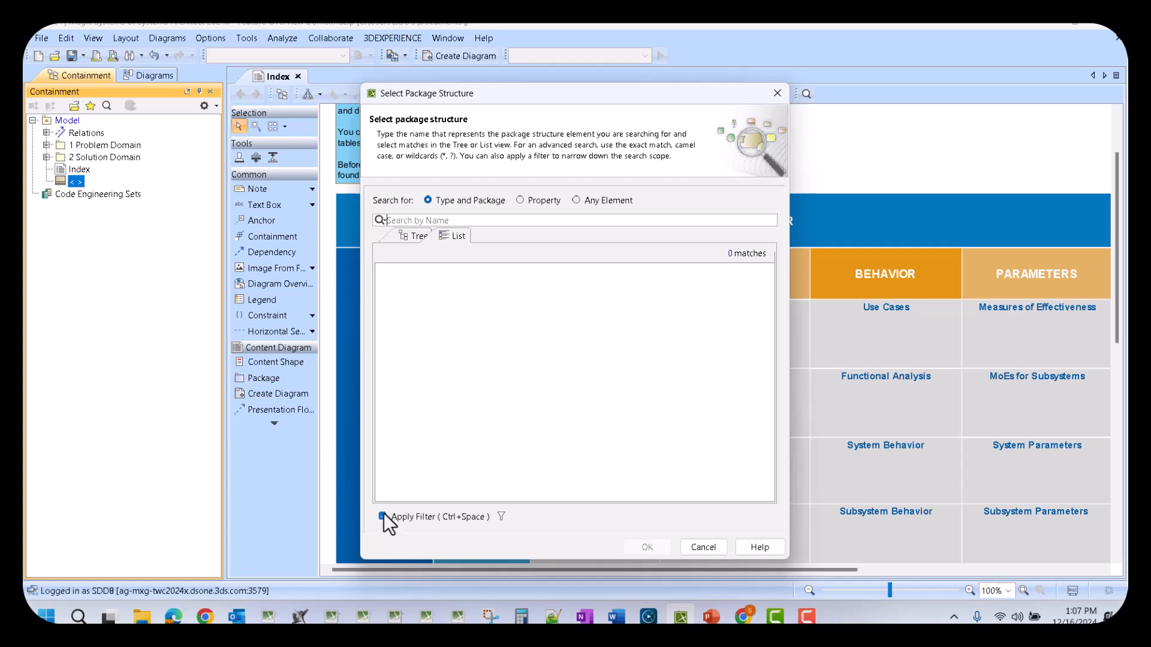
# Choose PackagesForSubsystem[Solution Domain] as the package structure and create its packages in the model.
pyautogui.click(447, 271)
pyautogui.click(458, 287)
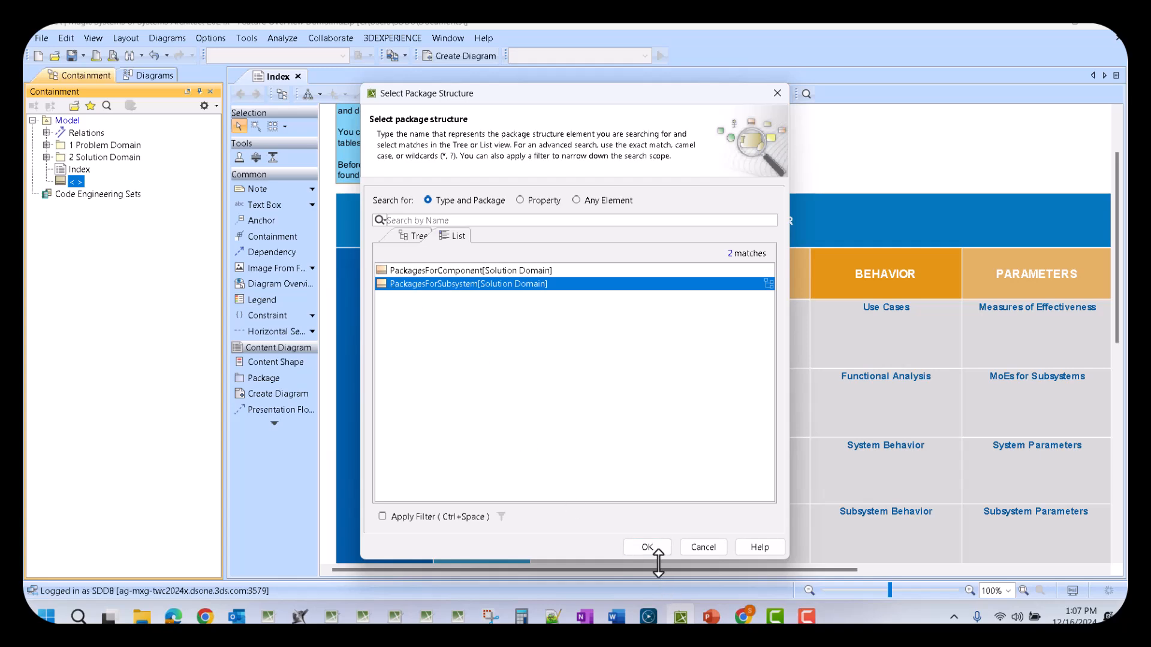
pyautogui.click(649, 546)
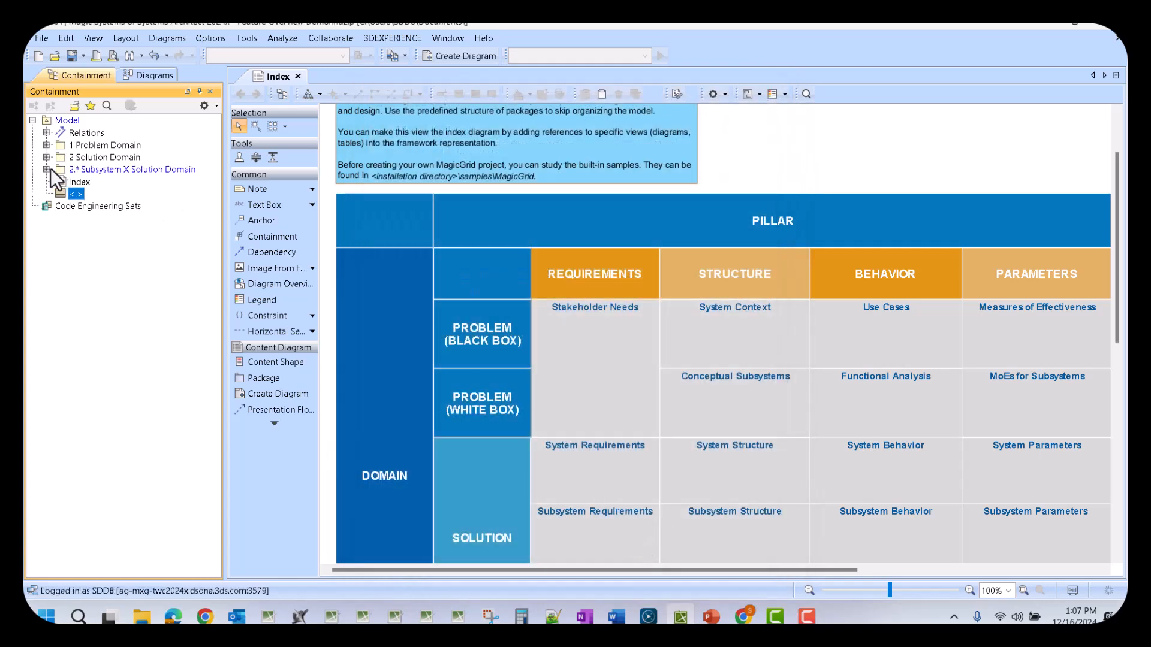
# Expand the 2.* Subsystem X Solution Domain package with its Subsystem Structure, Logical Components and Subsystem Parameters packages.
pyautogui.click(47, 169)
pyautogui.click(60, 206)
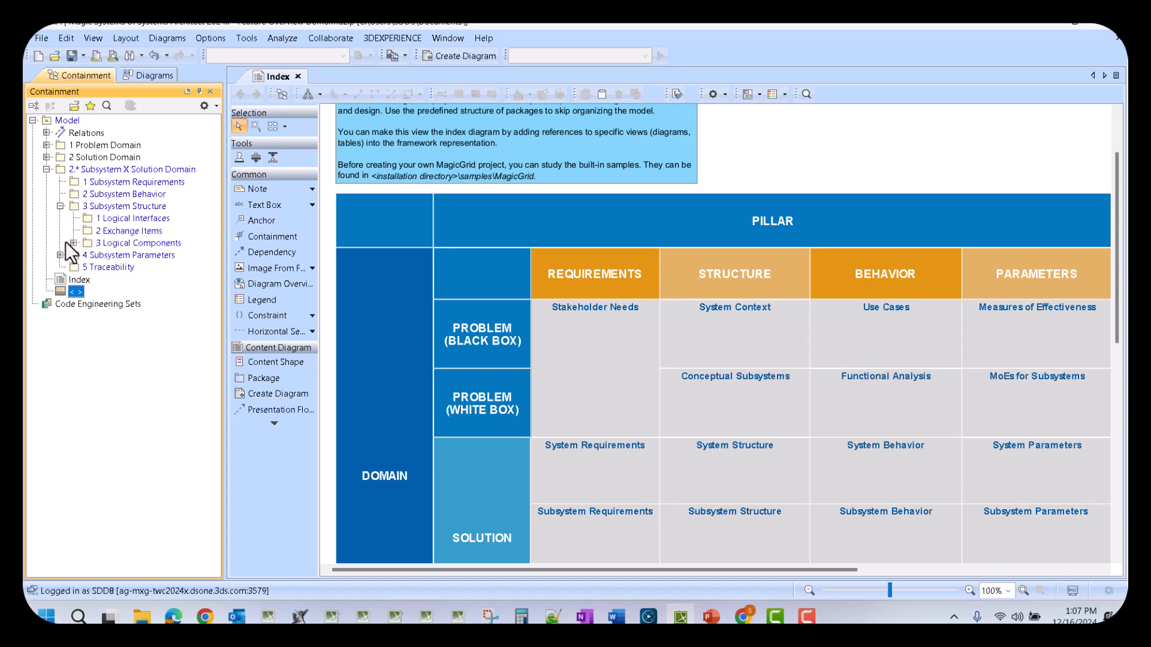
pyautogui.click(60, 254)
pyautogui.click(73, 243)
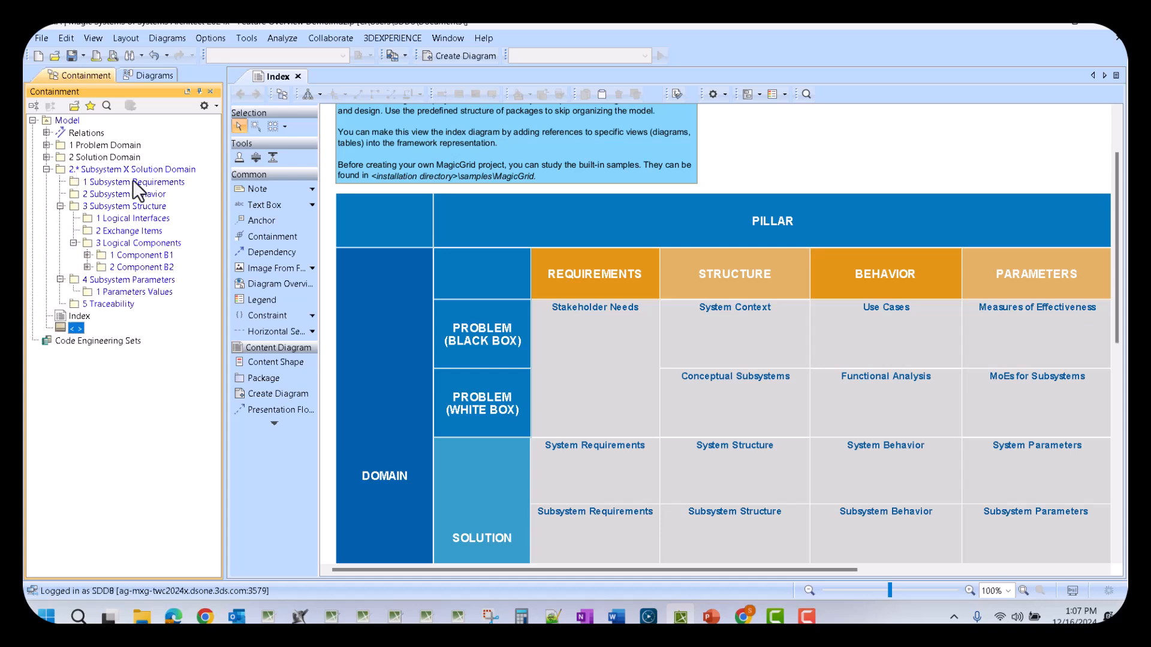
# Show auxiliary resources in the containment tree and locate PackagesForSubsystem[Solution Domain] by searching for "subsystem".
pyautogui.click(215, 106)
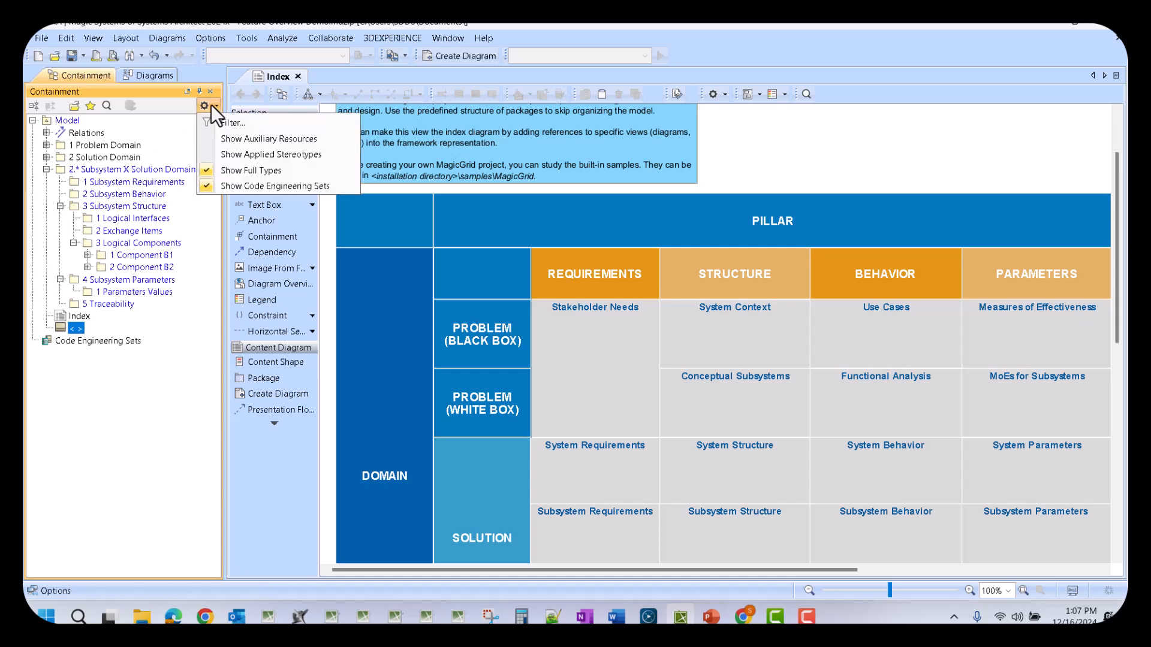
pyautogui.click(236, 136)
pyautogui.click(106, 108)
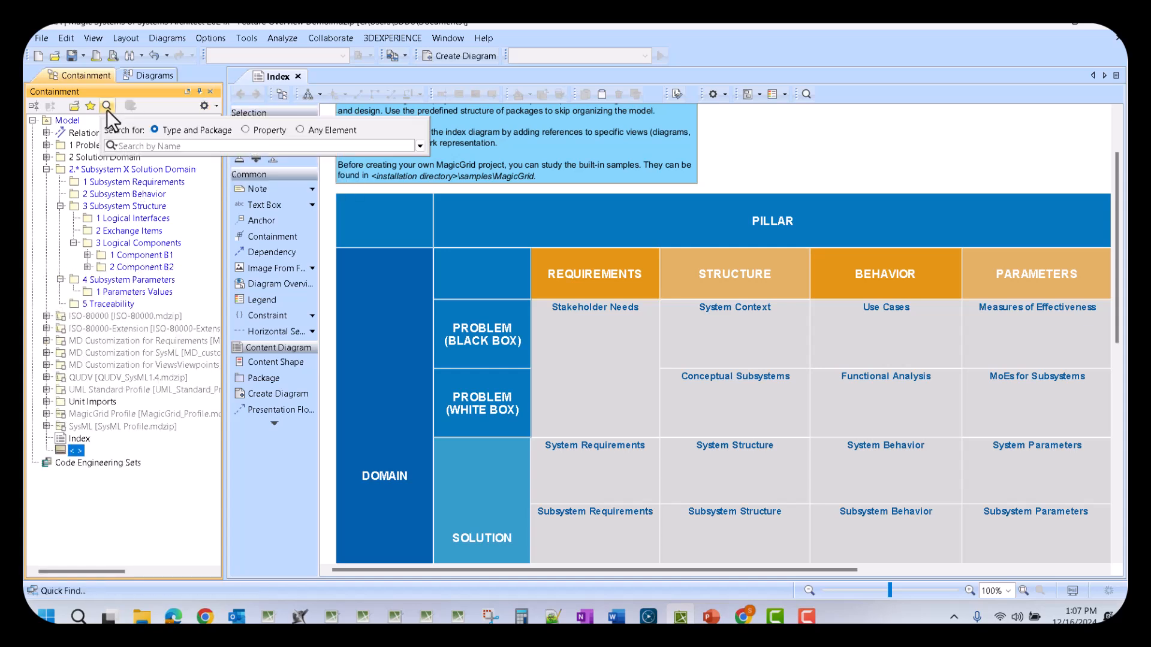
pyautogui.write('subsystem')
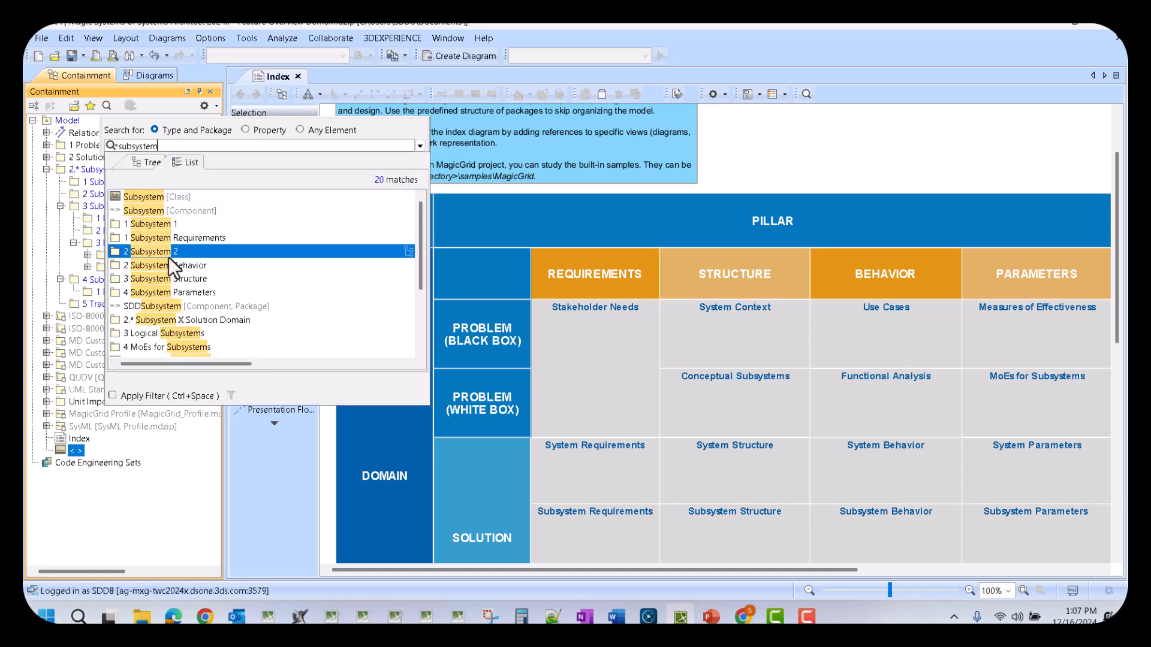
pyautogui.scroll(-1, 170, 264)
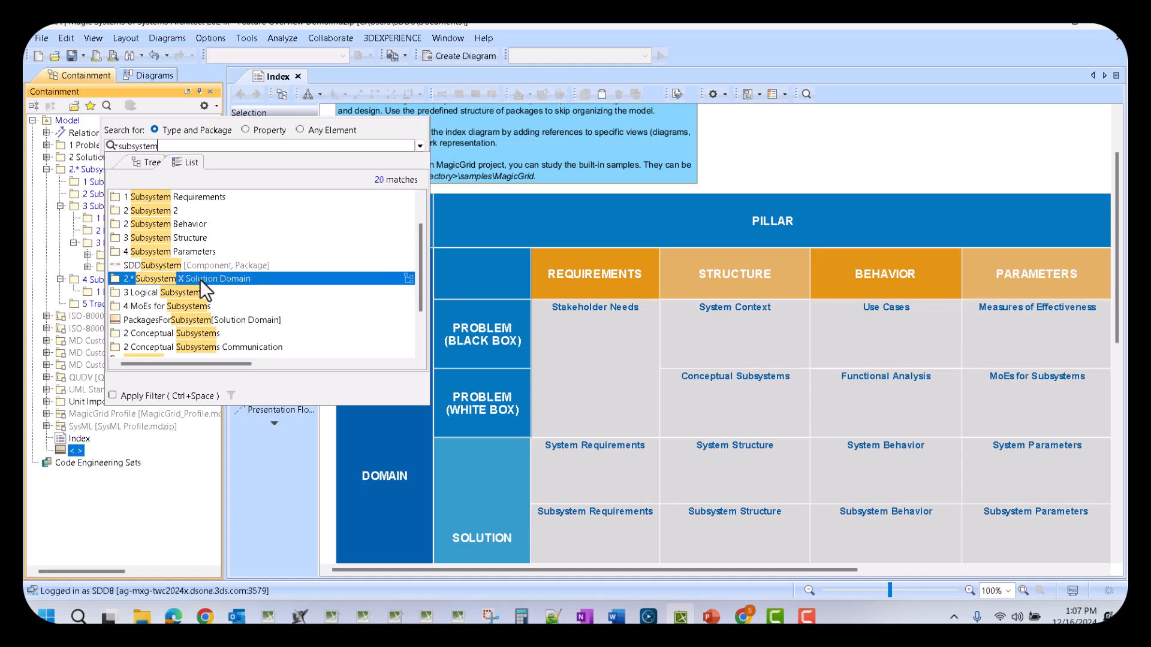
pyautogui.scroll(-2, 200, 279)
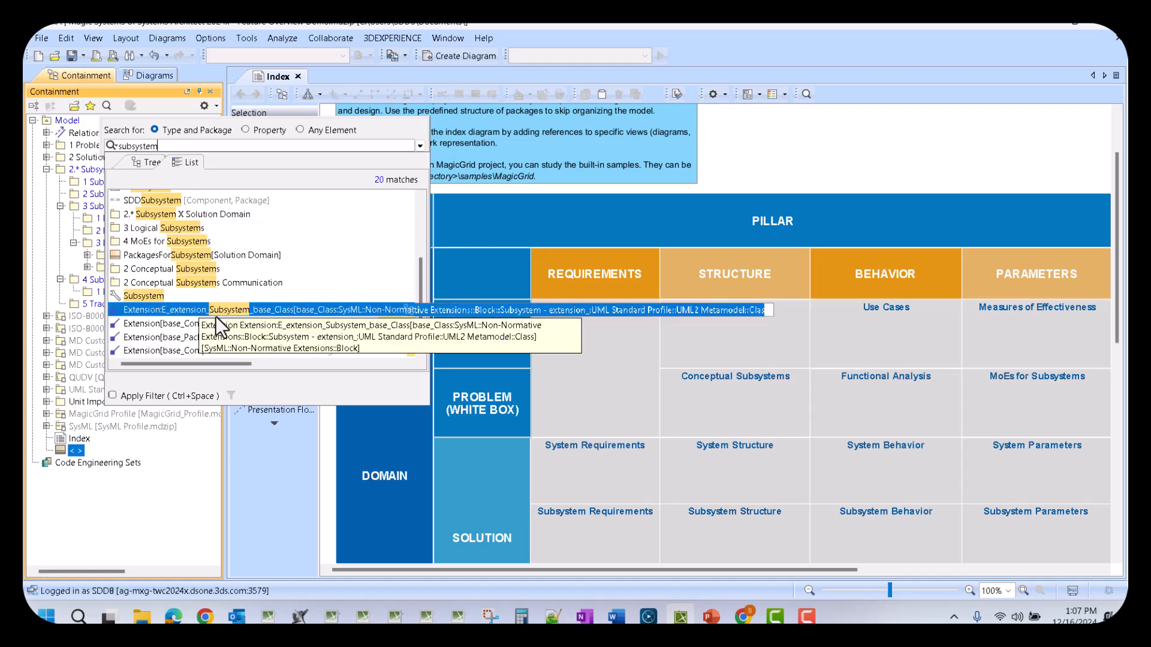
pyautogui.click(217, 255)
# Open the specification of PackagesForSubsystem[Solution Domain], look through its properties, and select the createElements tag.
pyautogui.rightClick(106, 512)
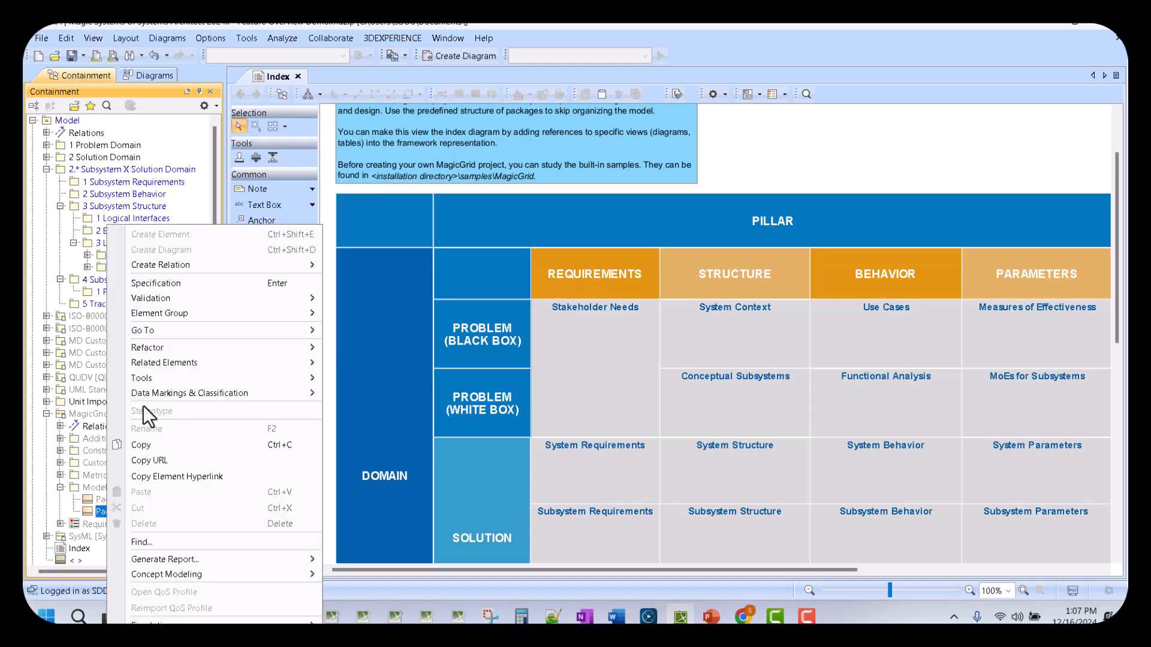
pyautogui.click(183, 286)
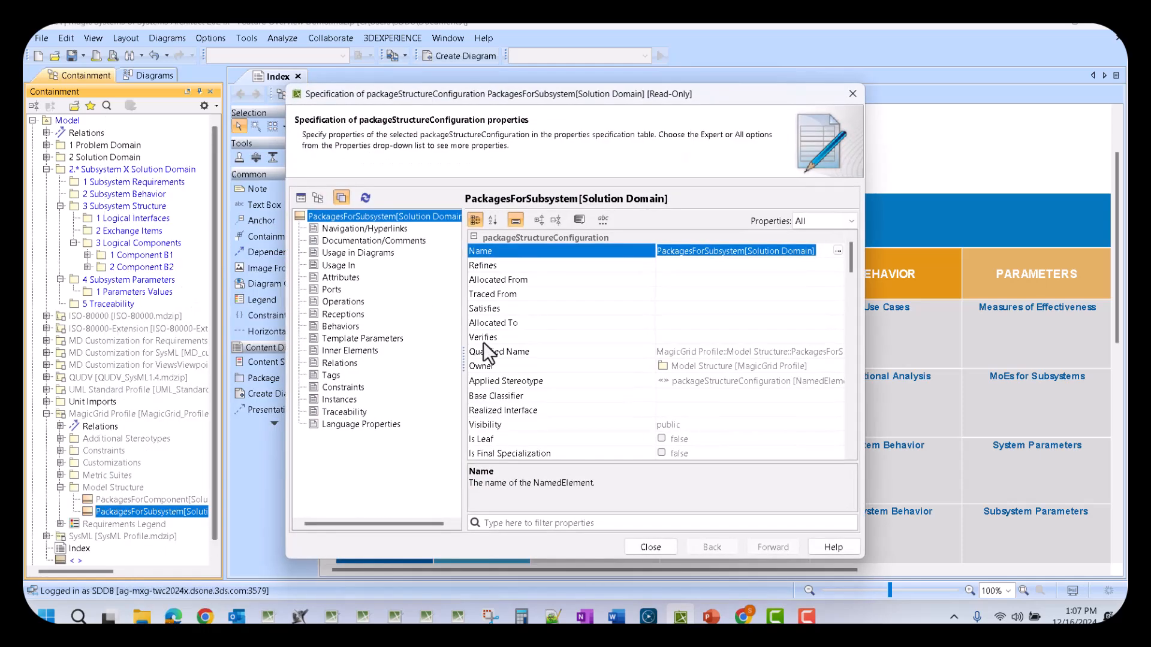
pyautogui.scroll(-3, 737, 332)
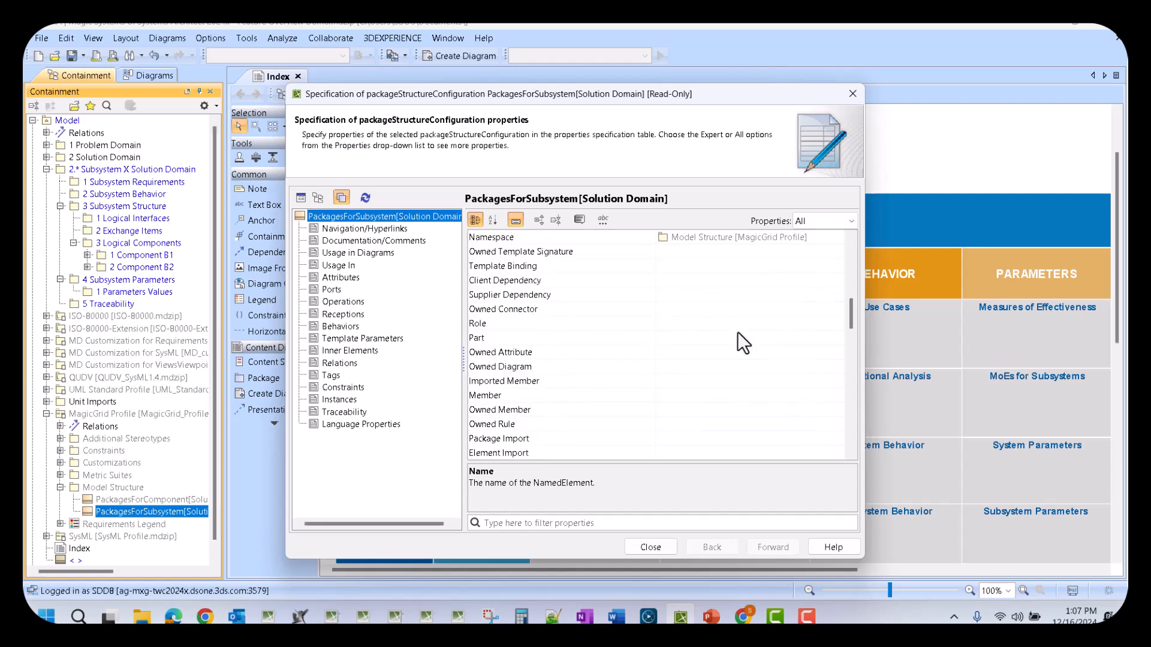
pyautogui.scroll(2, 737, 332)
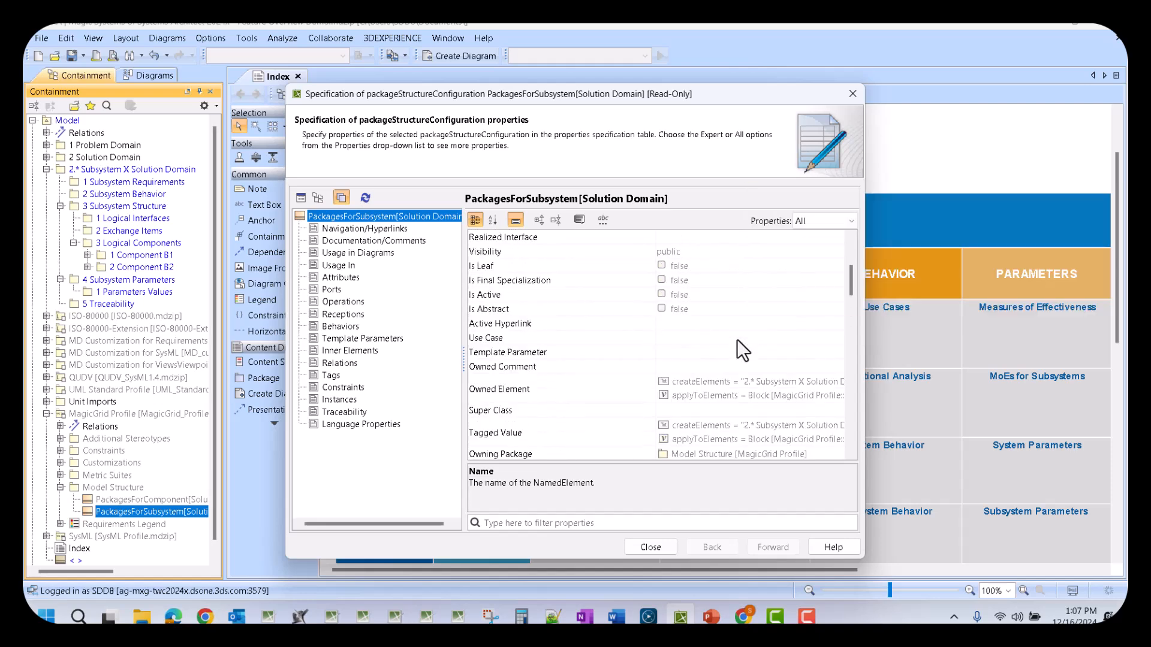
pyautogui.click(332, 376)
pyautogui.click(570, 283)
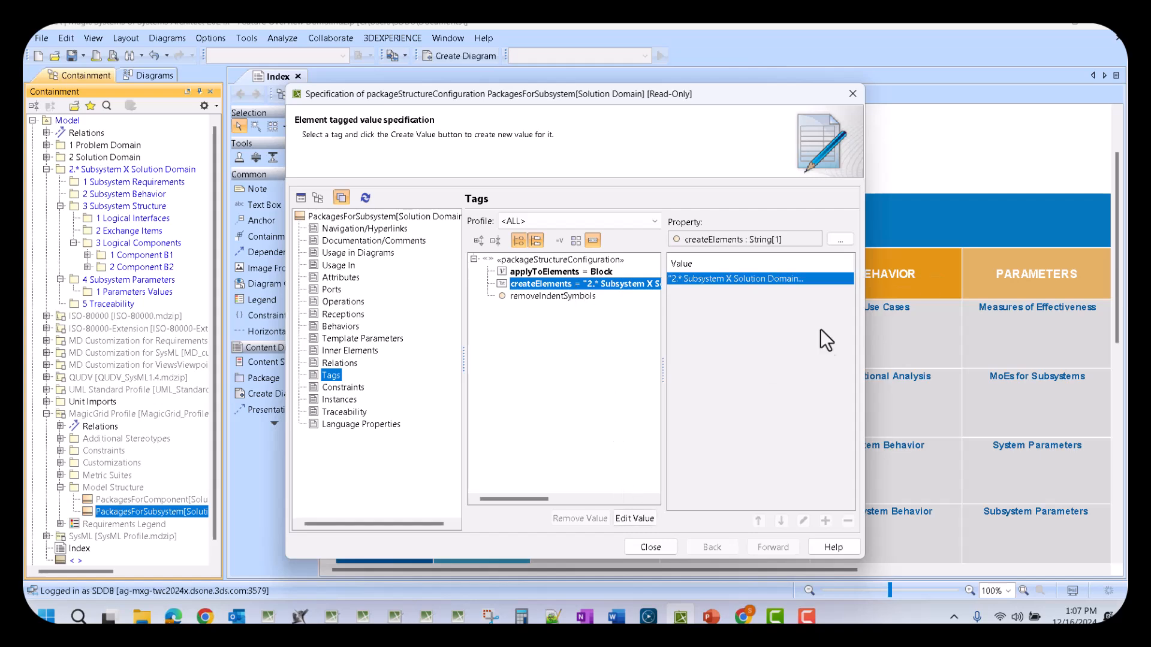
# Open the createElements tagged value's specification and examine its full package list in a separate value window.
pyautogui.click(624, 519)
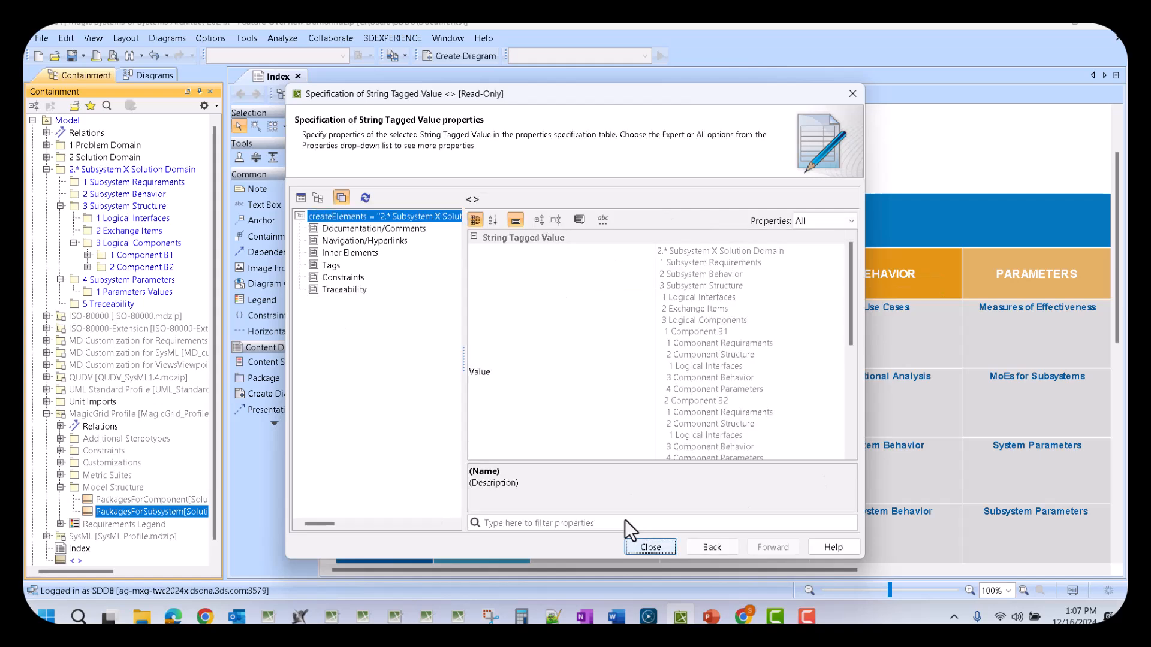
pyautogui.click(821, 267)
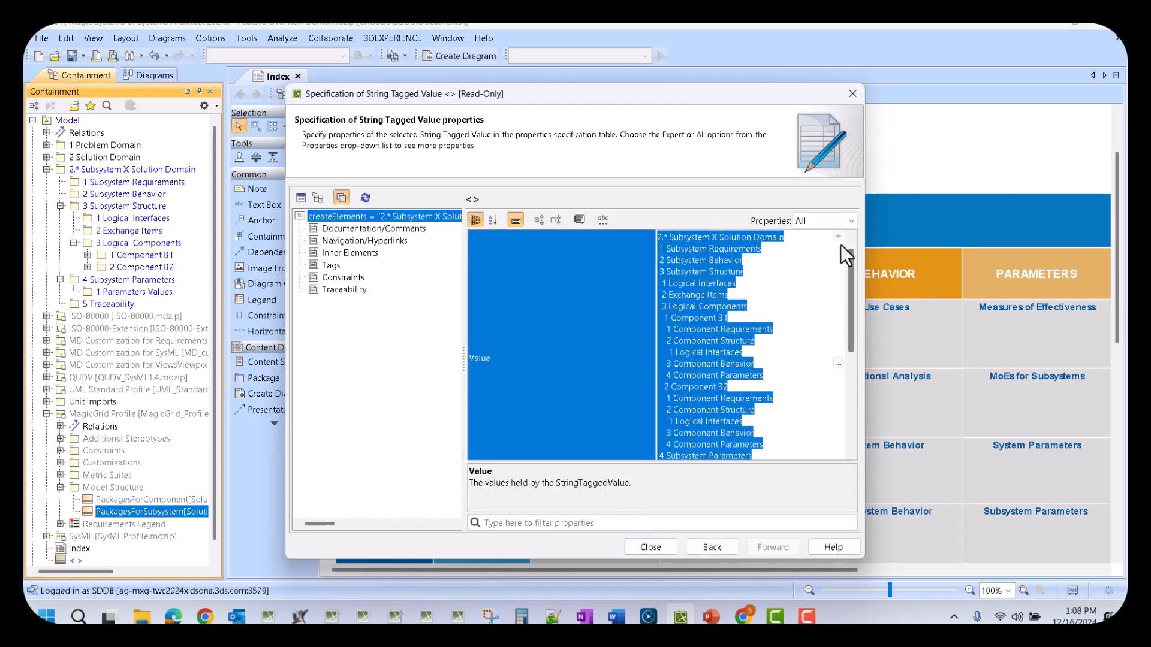
pyautogui.click(606, 272)
pyautogui.click(739, 290)
pyautogui.click(838, 363)
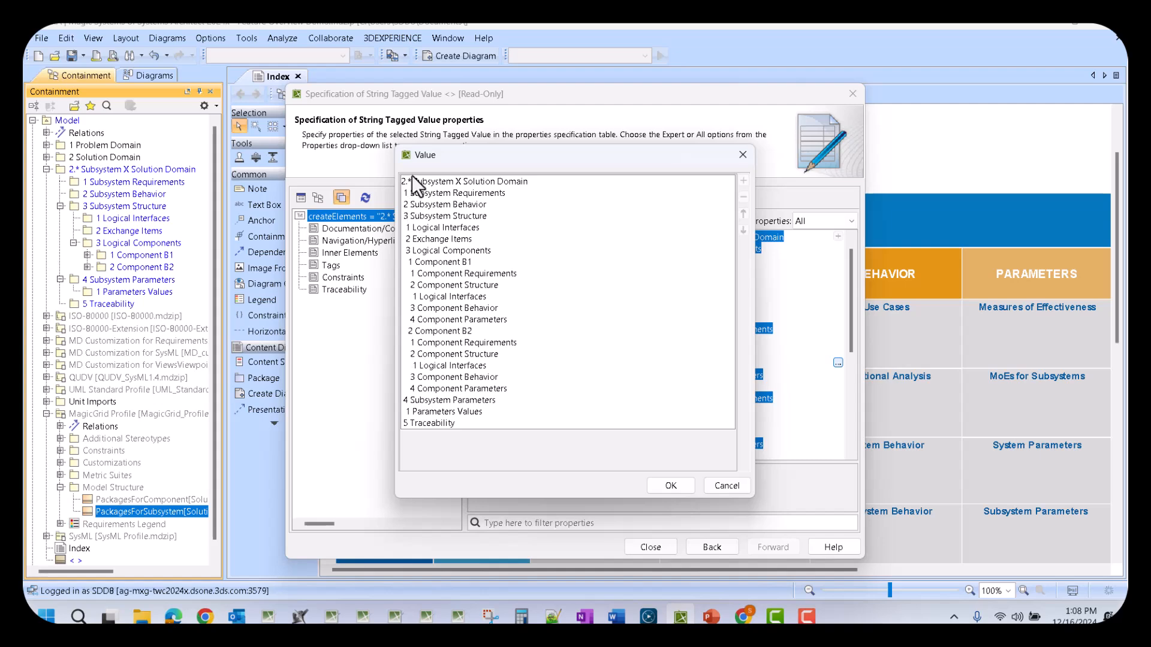
pyautogui.moveTo(434, 163)
pyautogui.mouseDown()
pyautogui.moveTo(808, 178)
pyautogui.moveTo(646, 150)
pyautogui.moveTo(418, 171)
pyautogui.mouseUp()
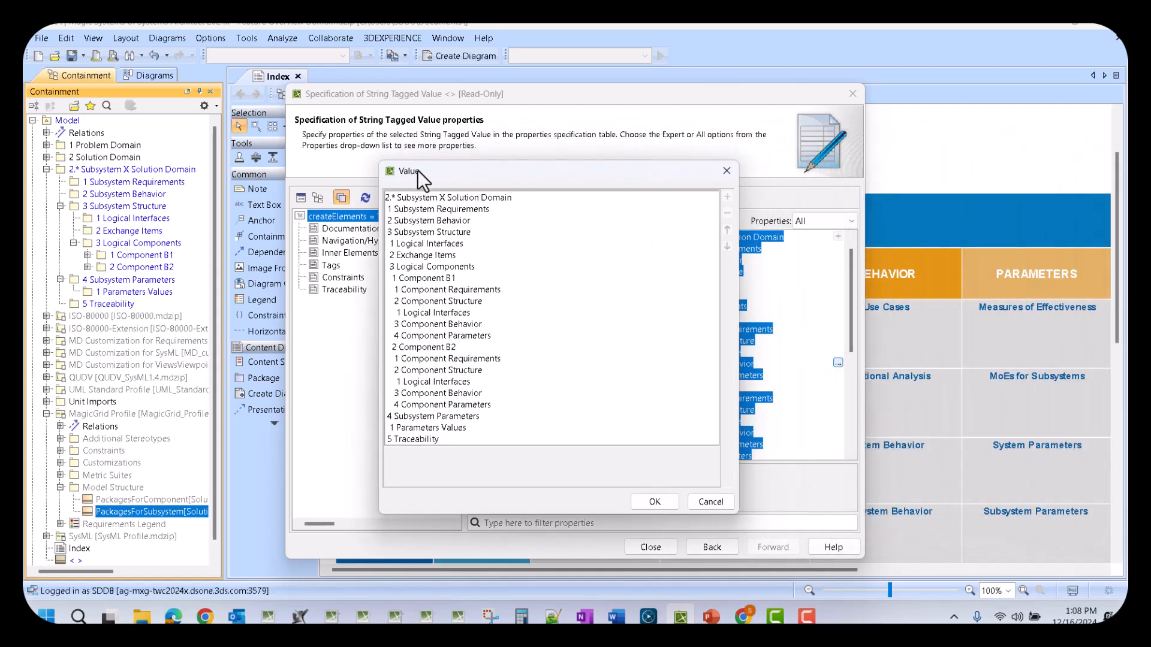
# Close the createElements tagged value windows and hide auxiliary resources in the containment tree, with 2.* Subsystem X Solution Domain collapsed.
pyautogui.click(713, 502)
pyautogui.click(660, 545)
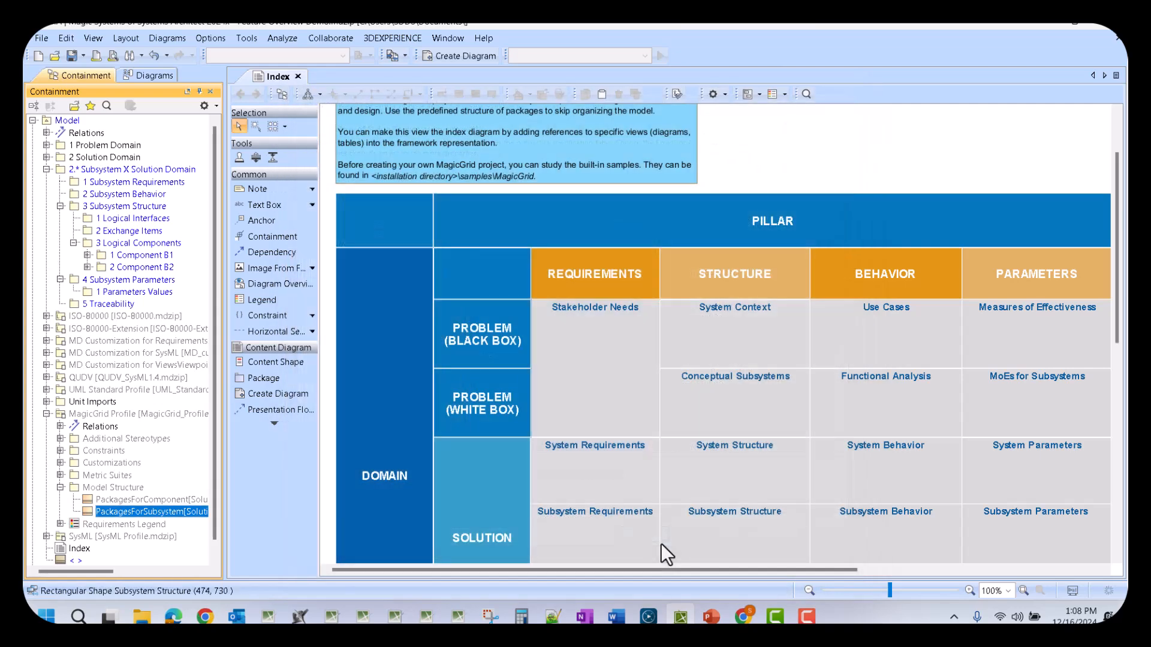
pyautogui.click(47, 169)
pyautogui.click(132, 169)
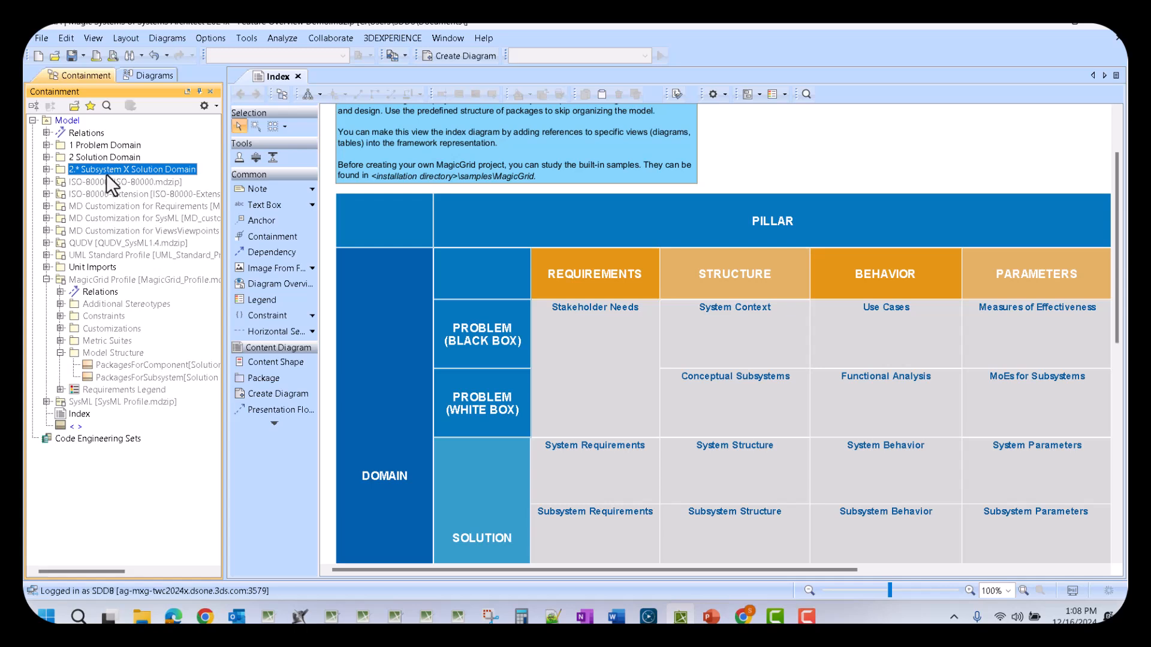
pyautogui.click(215, 105)
pyautogui.click(253, 139)
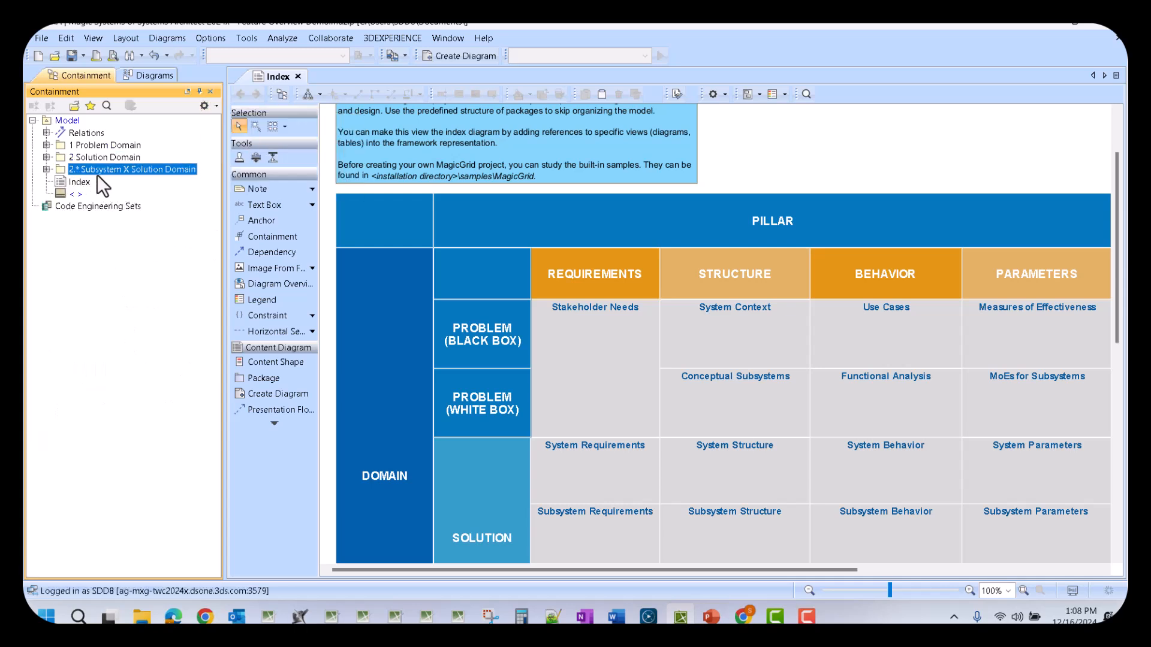
# Delete the 2.* Subsystem X Solution Domain package, the unnamed element below Index, and the 2 Solution Domain package.
pyautogui.press('Delete')
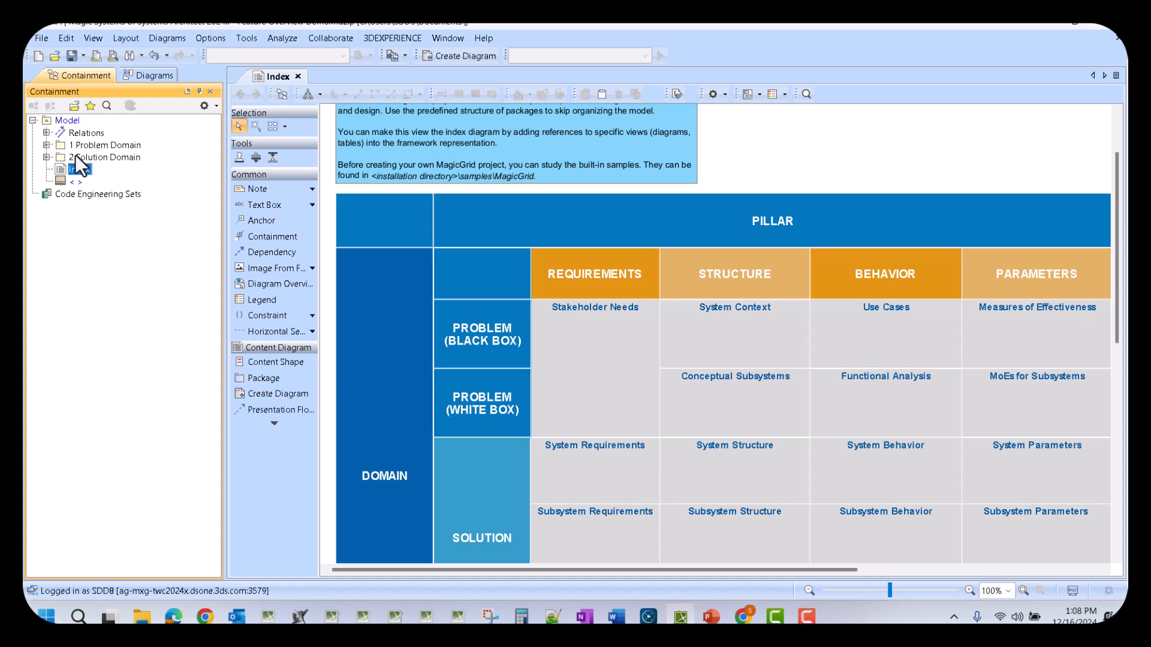
pyautogui.click(65, 178)
pyautogui.press('Delete')
pyautogui.click(77, 157)
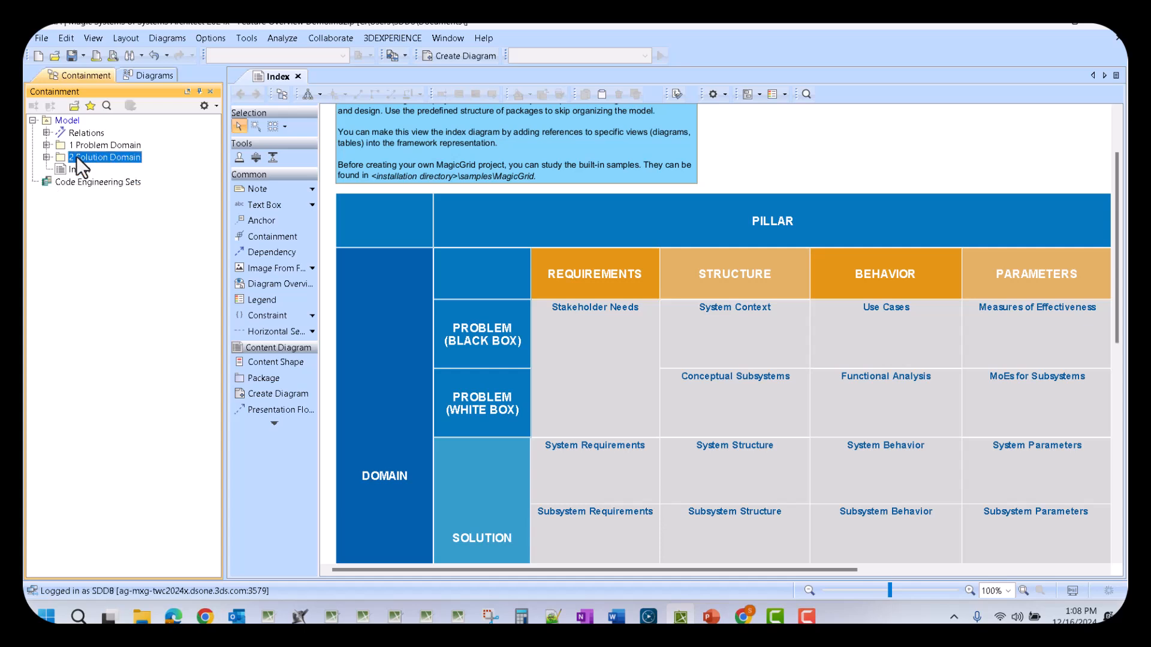
pyautogui.press('Delete')
pyautogui.click(832, 157)
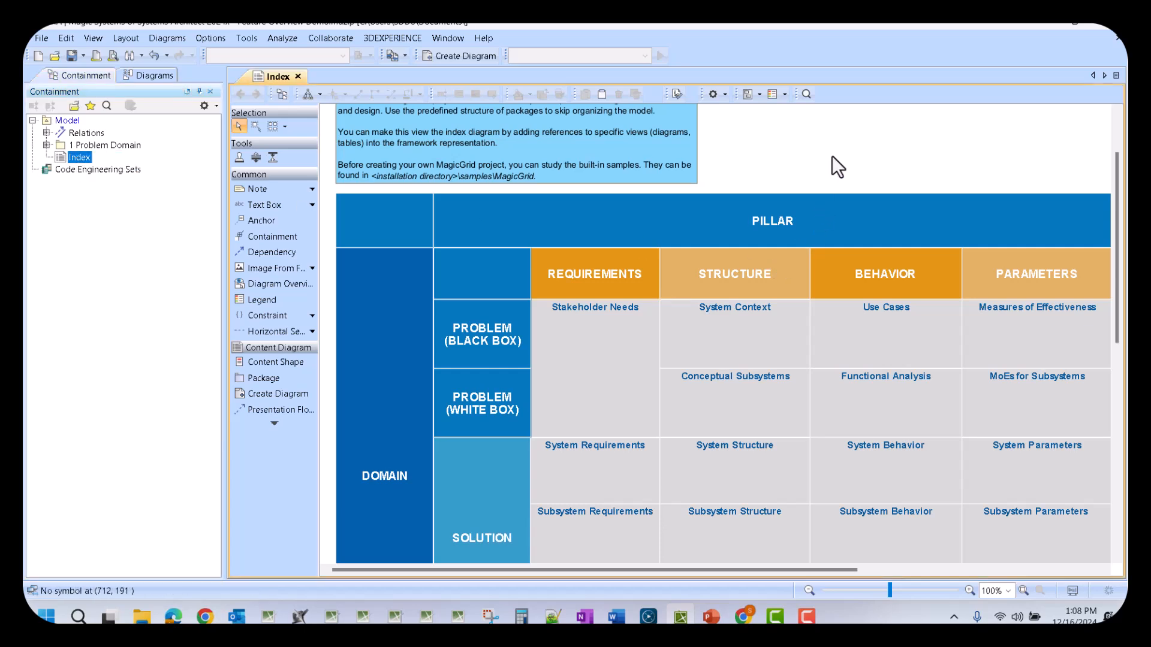
# Create a Requirement Table with its default name in the 1 Stakeholder Needs package under 1 Problem Domain, 1 Black Box.
pyautogui.click(46, 145)
pyautogui.click(60, 157)
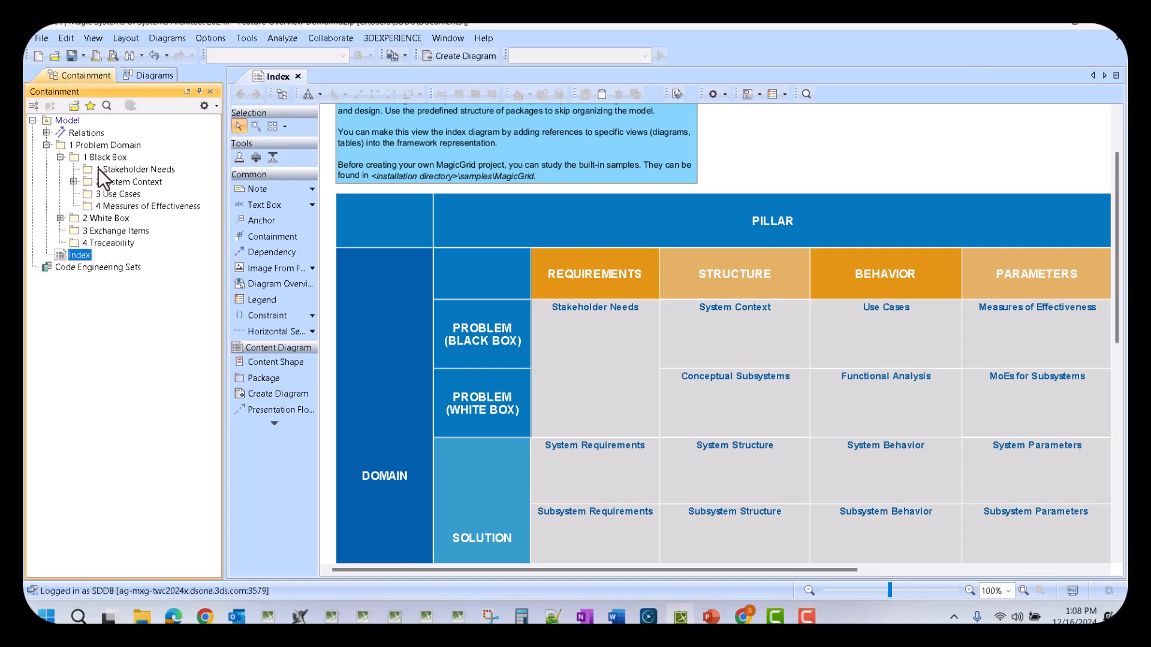
pyautogui.rightClick(142, 171)
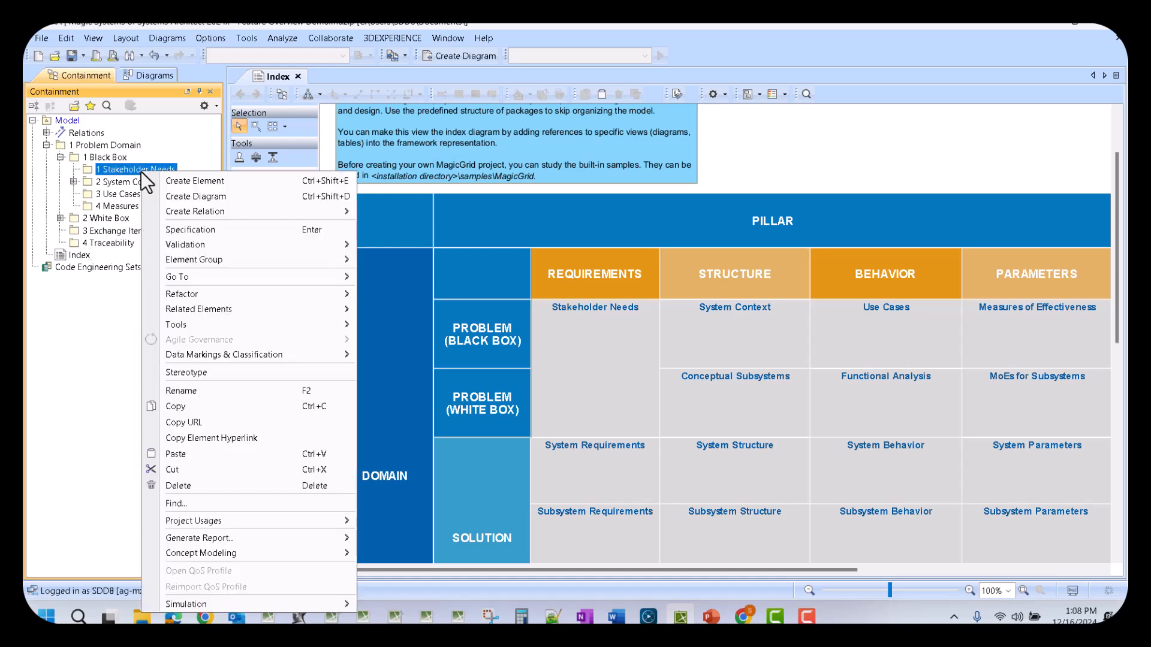
pyautogui.click(185, 198)
pyautogui.write('rec')
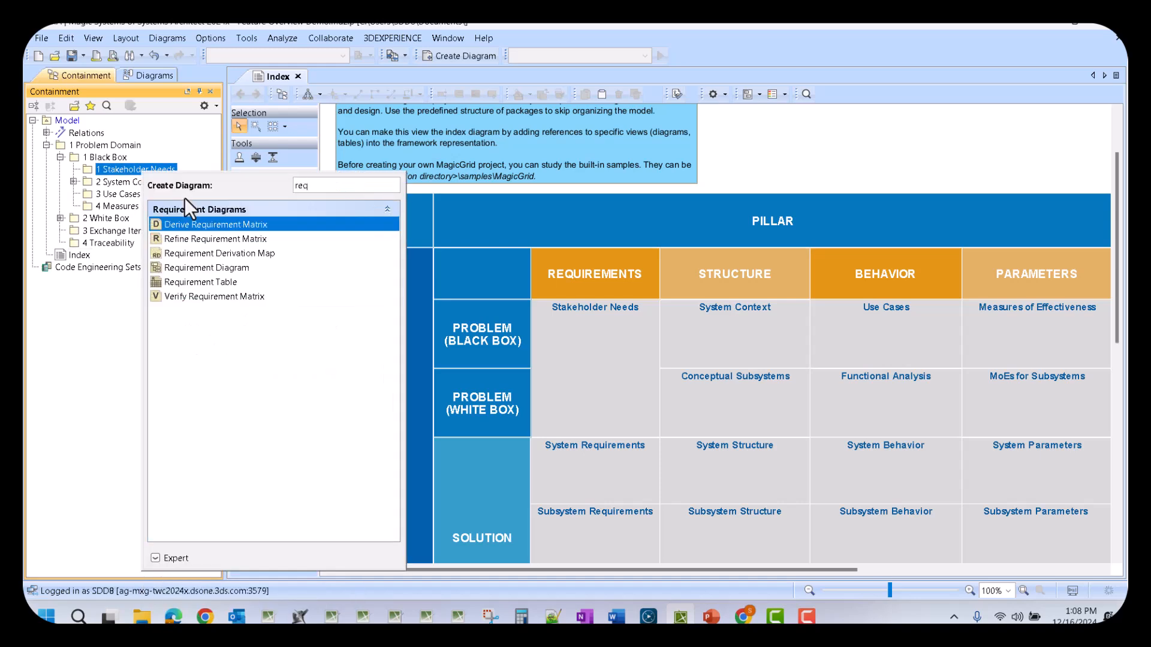
pyautogui.click(210, 279)
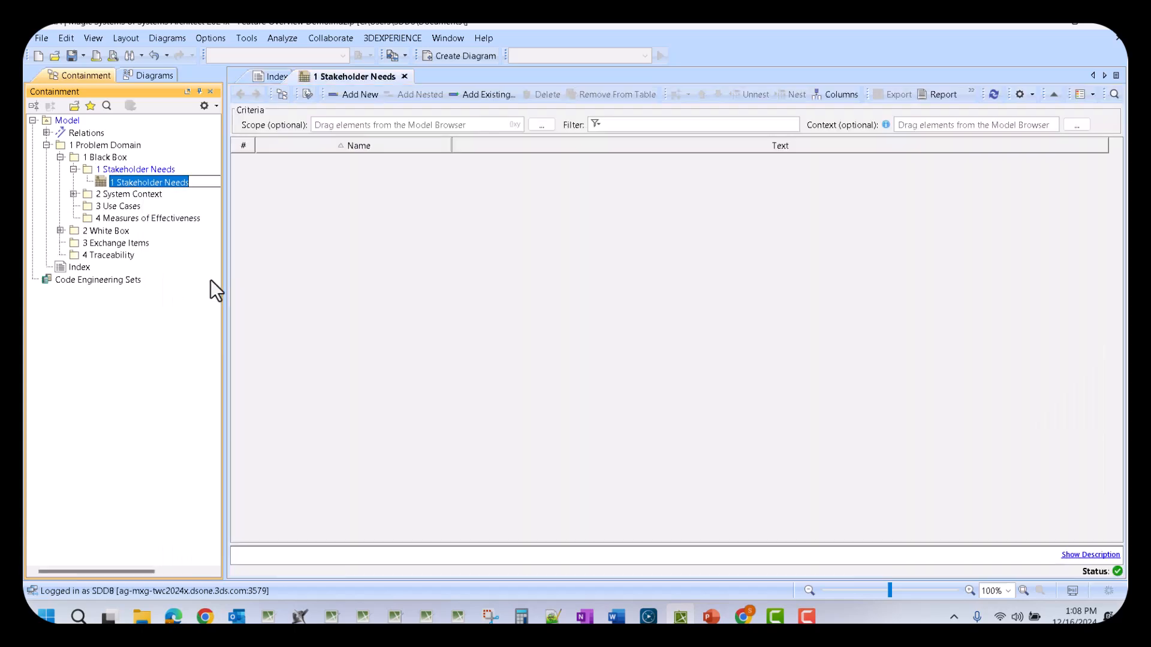
pyautogui.click(144, 169)
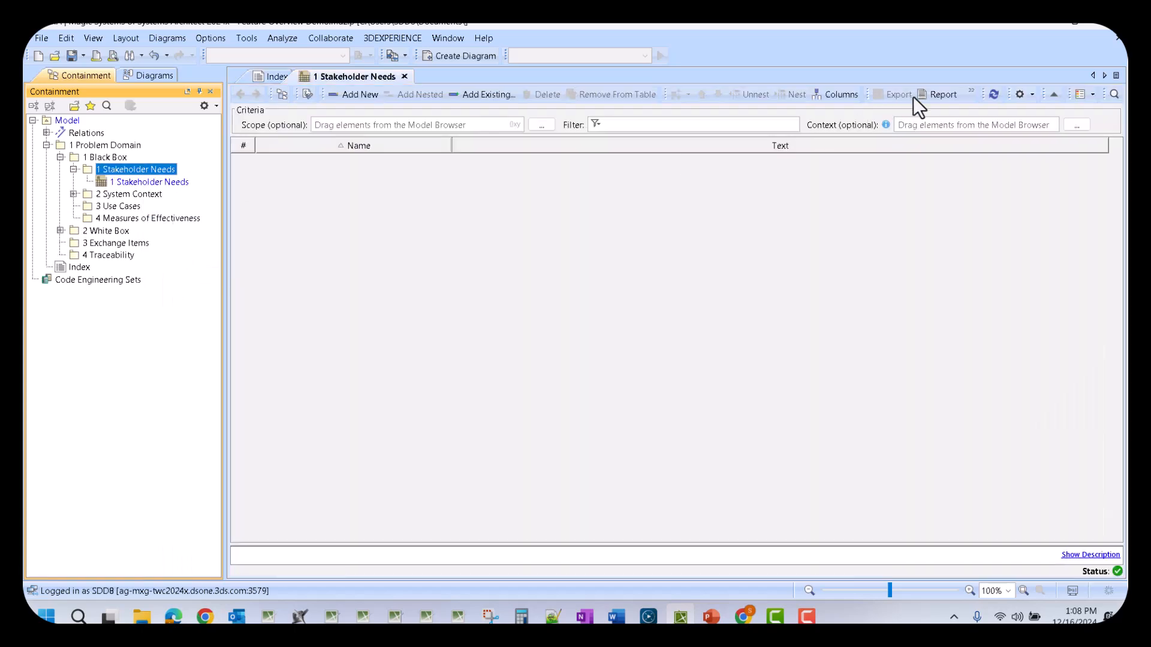
# Link the requirement table to Stakeholder Needs.xlsx from the file system as its Excel/CSV sync file.
pyautogui.click(971, 93)
pyautogui.click(965, 111)
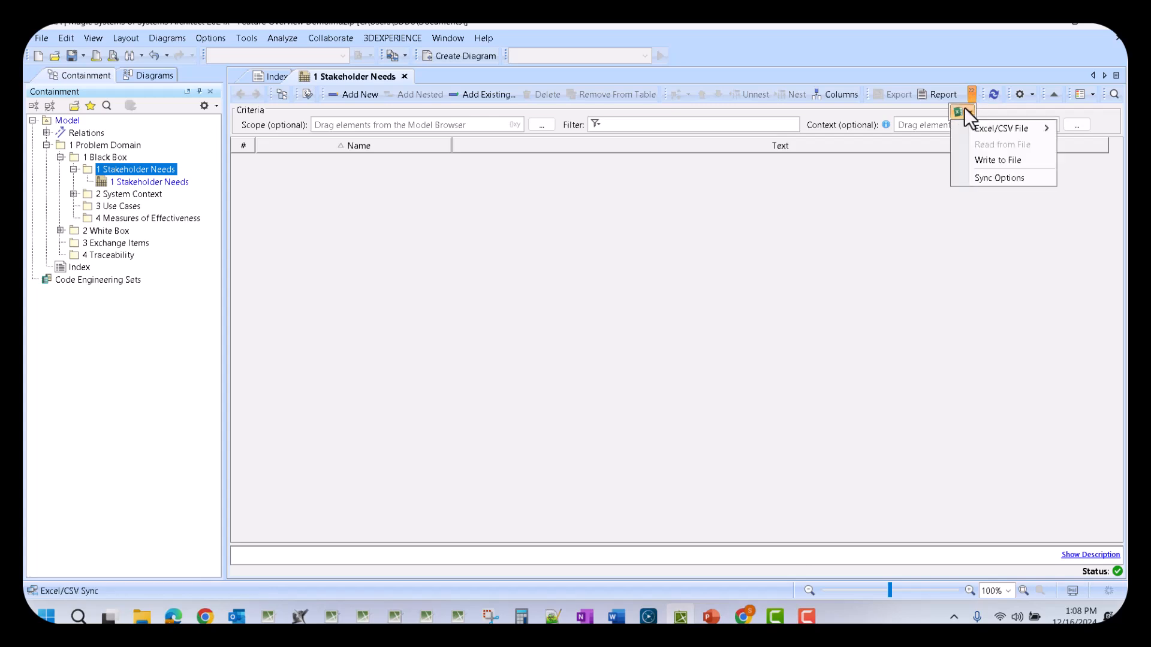
pyautogui.moveTo(998, 128)
pyautogui.click(928, 130)
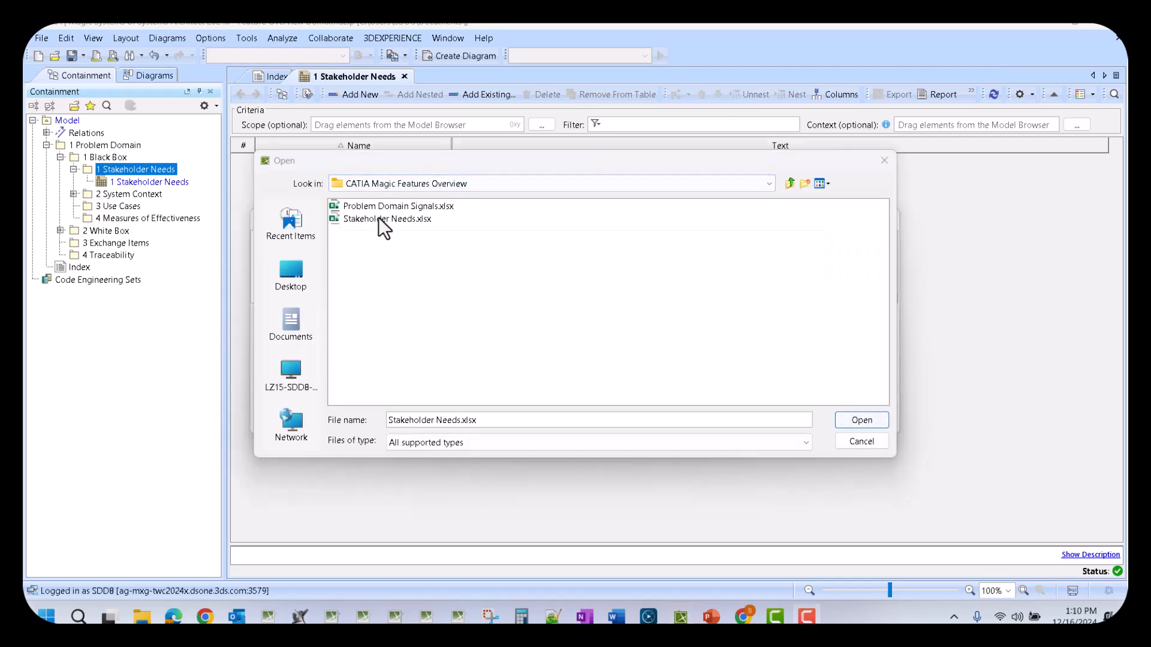
pyautogui.click(387, 219)
pyautogui.click(883, 420)
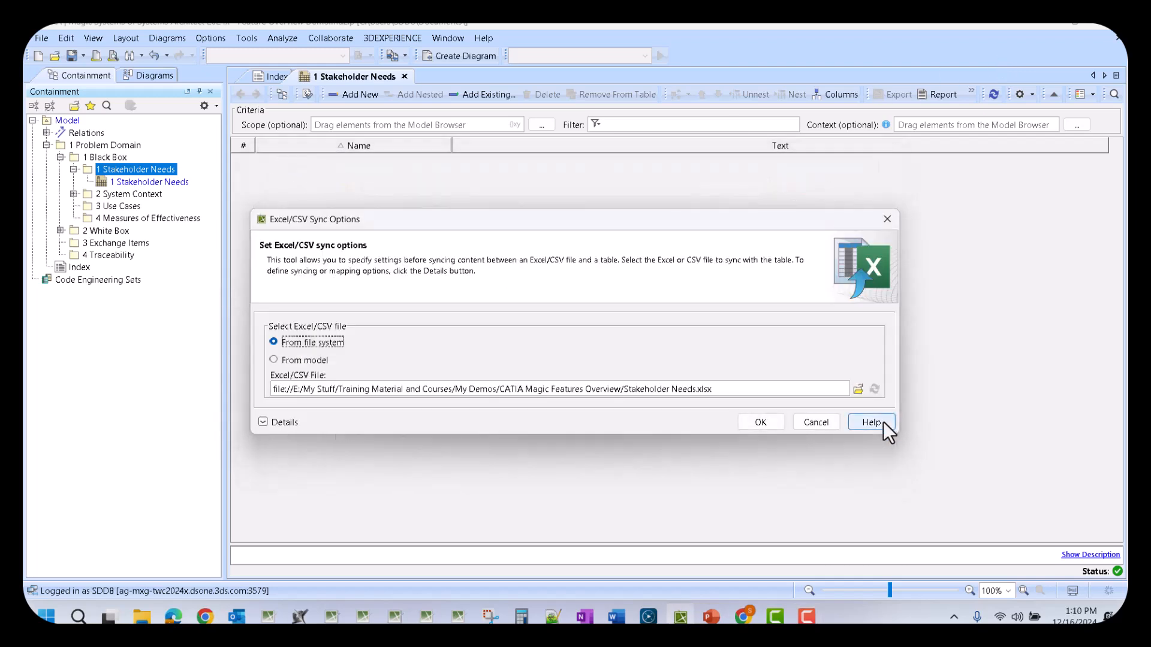
pyautogui.click(760, 421)
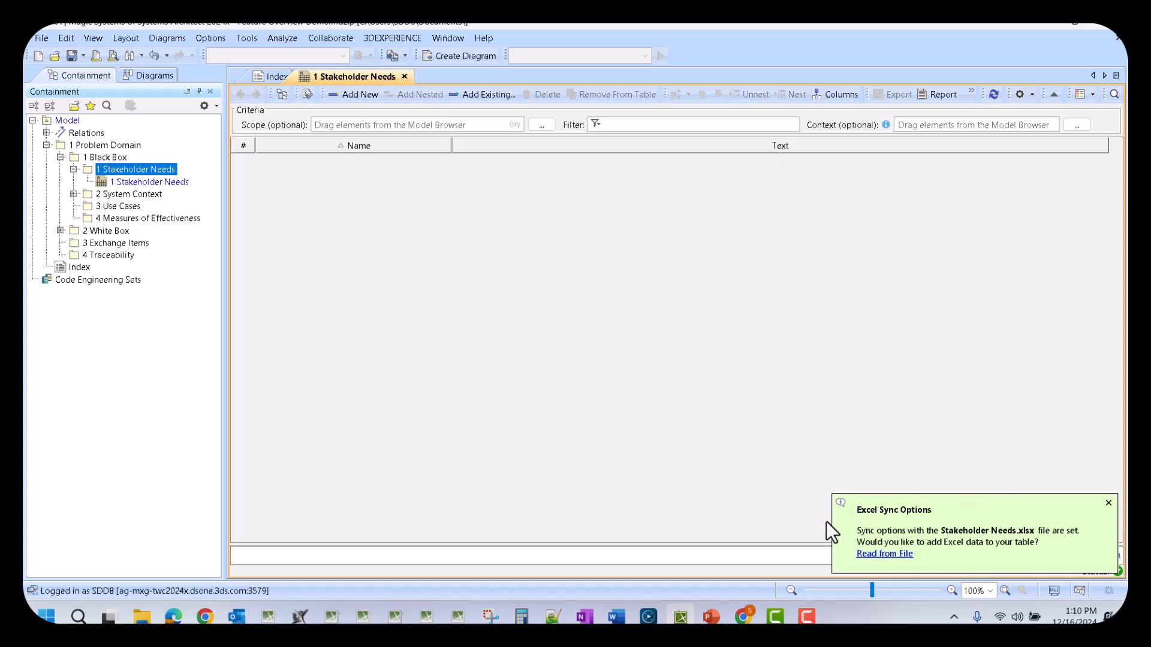
# Check the table's available columns, then open Stakeholder Needs.xlsx in Excel from the CATIA Magic Features Overview folder.
pyautogui.click(841, 95)
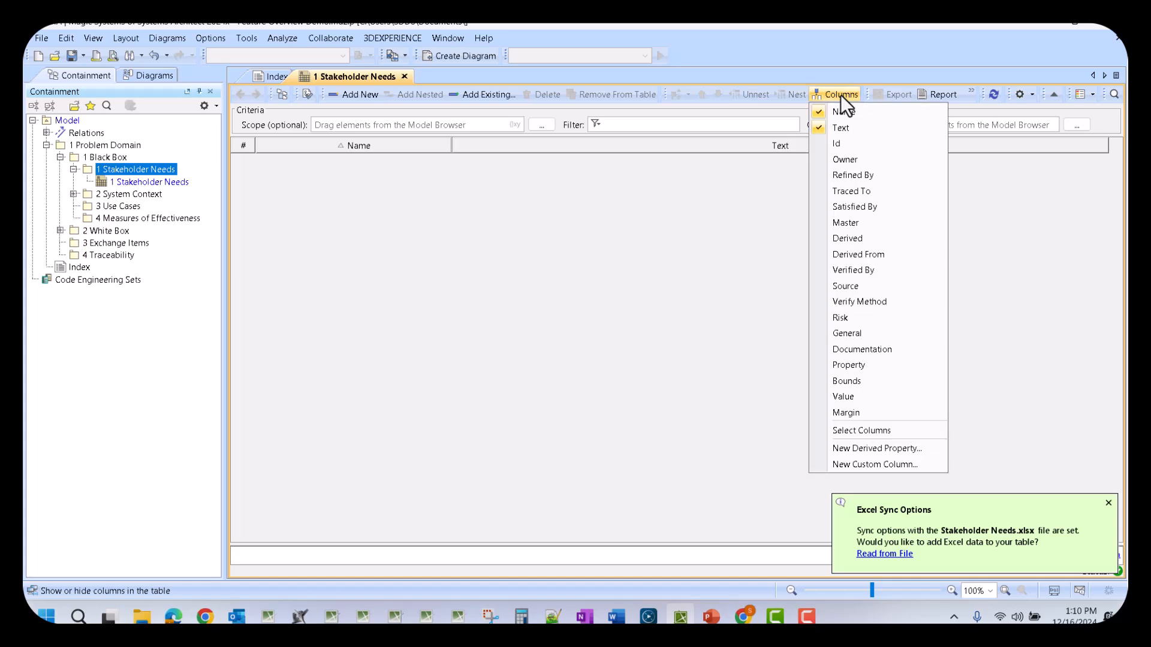
pyautogui.click(732, 257)
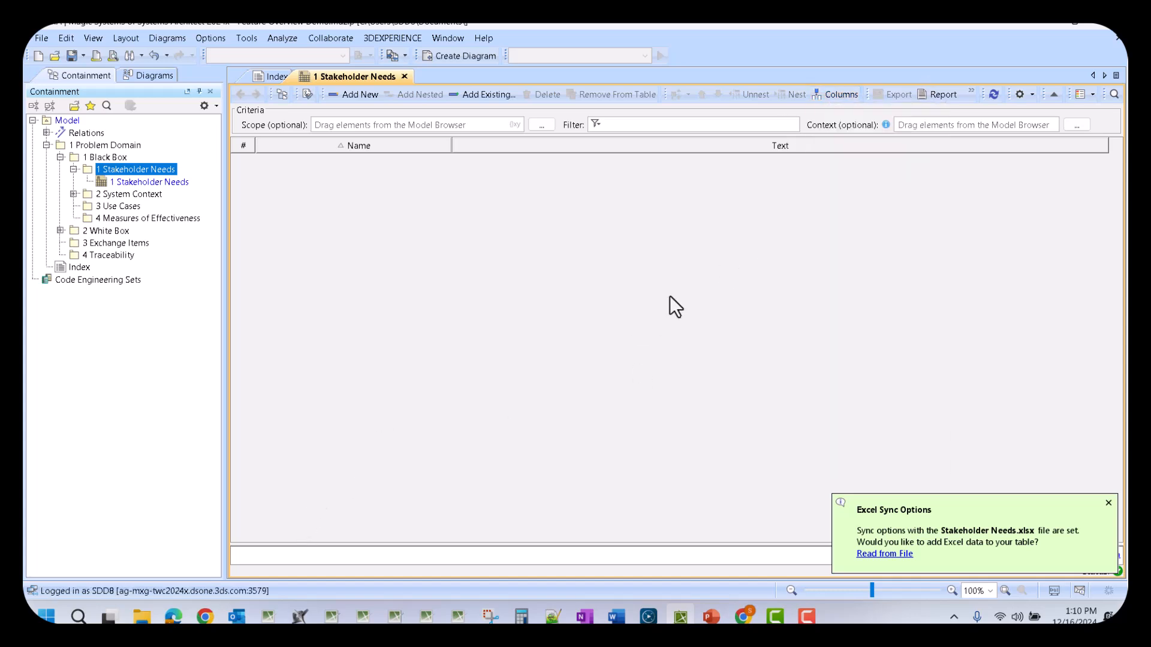
pyautogui.click(139, 620)
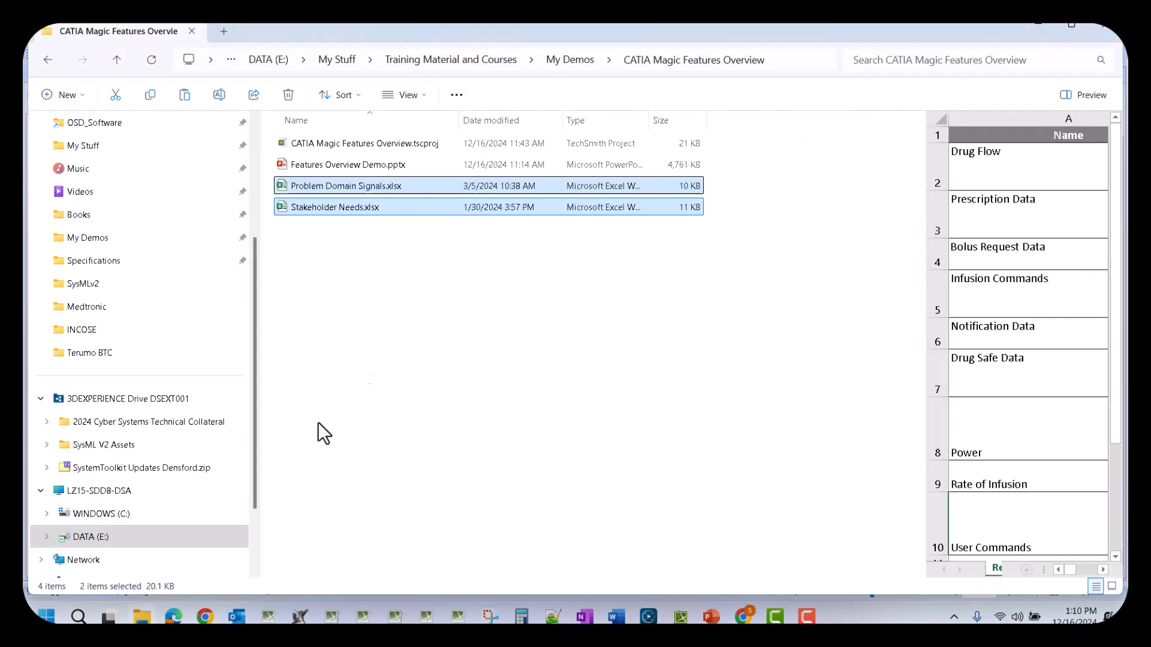
pyautogui.doubleClick(341, 207)
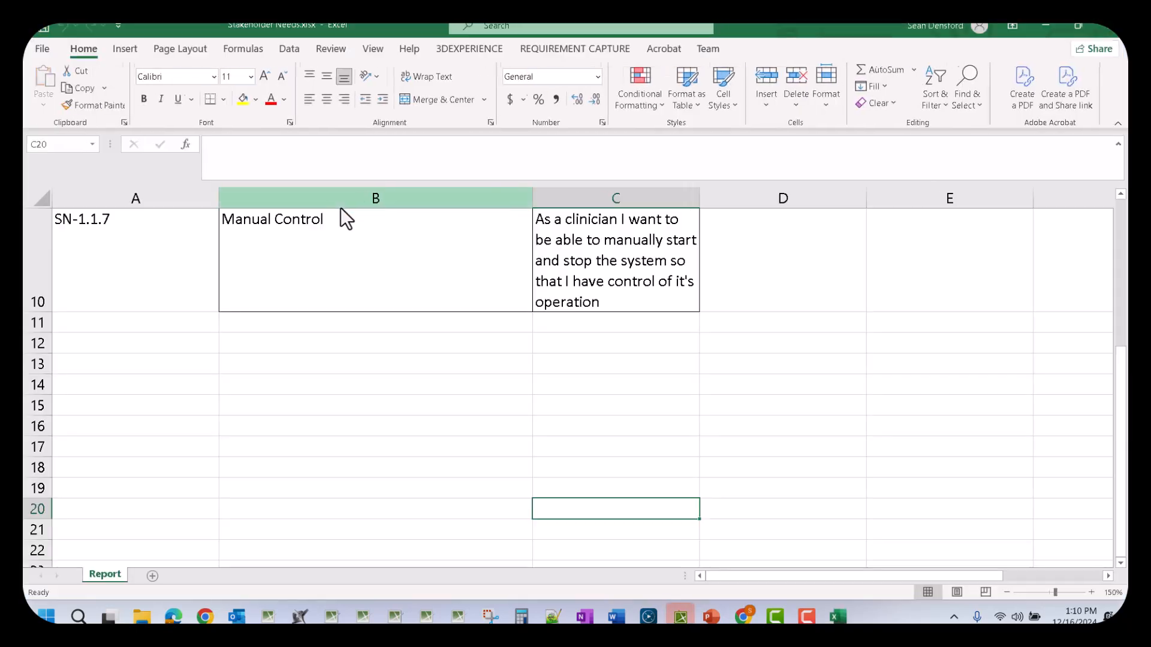
pyautogui.click(426, 364)
pyautogui.scroll(3, 442, 403)
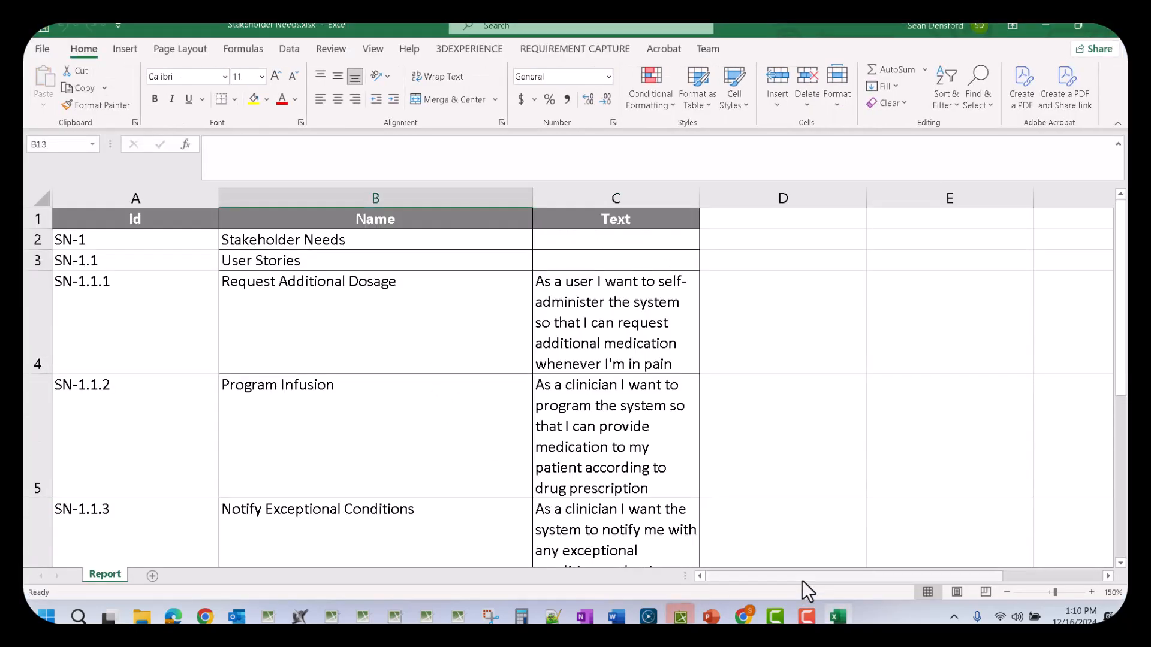
# Examine the Id, Name and Text headings in row 1 of the spreadsheet and the stakeholder need rows below them.
pyautogui.click(138, 221)
pyautogui.click(480, 225)
pyautogui.click(598, 223)
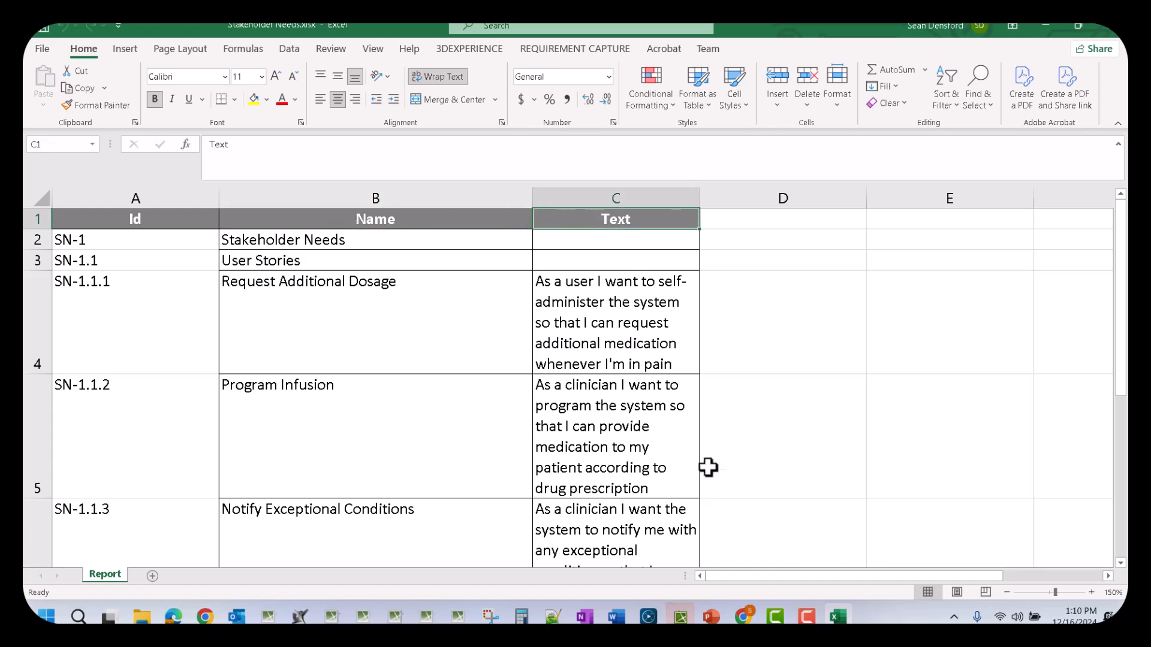
pyautogui.click(187, 272)
pyautogui.moveTo(136, 218); pyautogui.dragTo(617, 224)
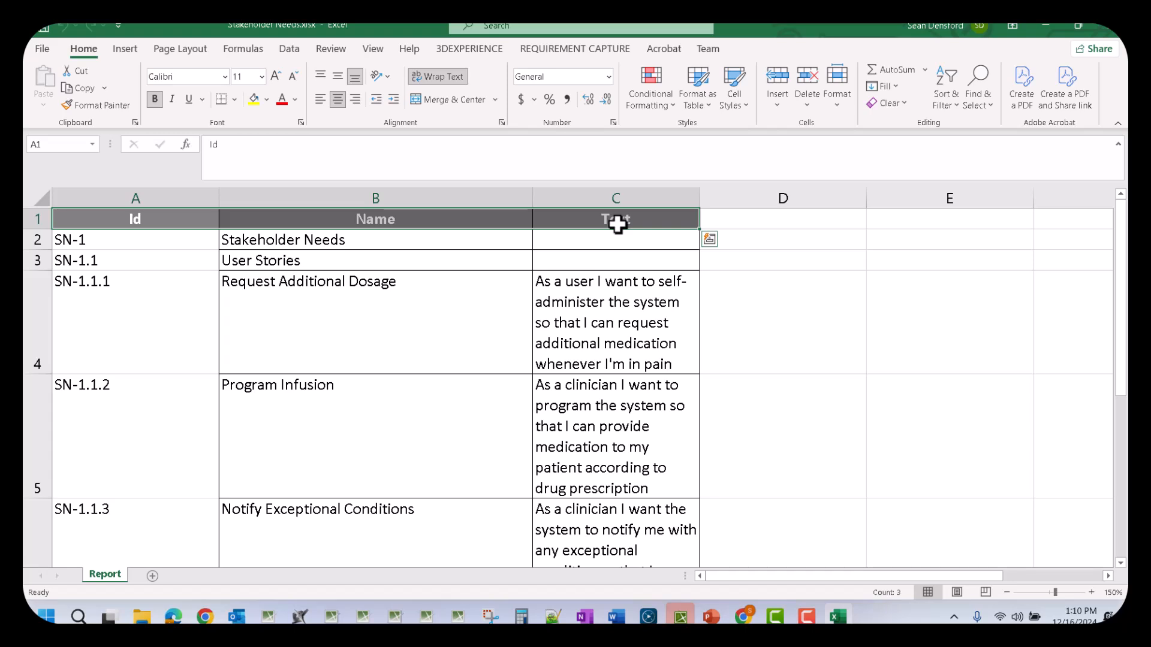
pyautogui.click(597, 259)
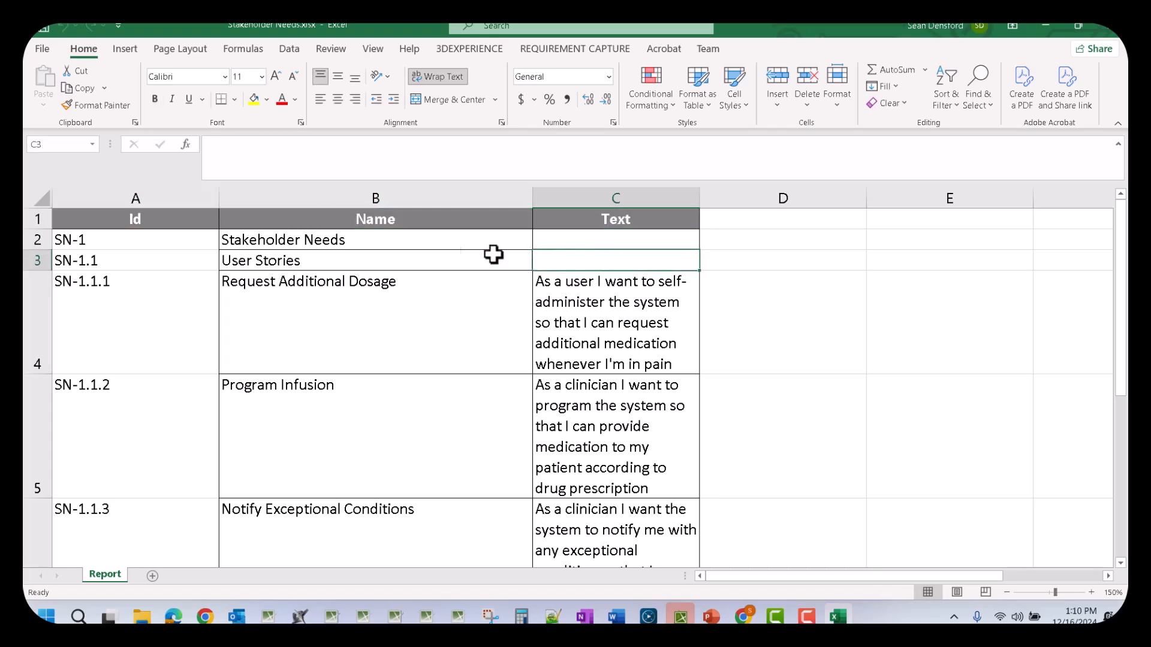
pyautogui.moveTo(154, 219); pyautogui.dragTo(644, 226)
pyautogui.click(611, 256)
pyautogui.moveTo(216, 217); pyautogui.dragTo(602, 230)
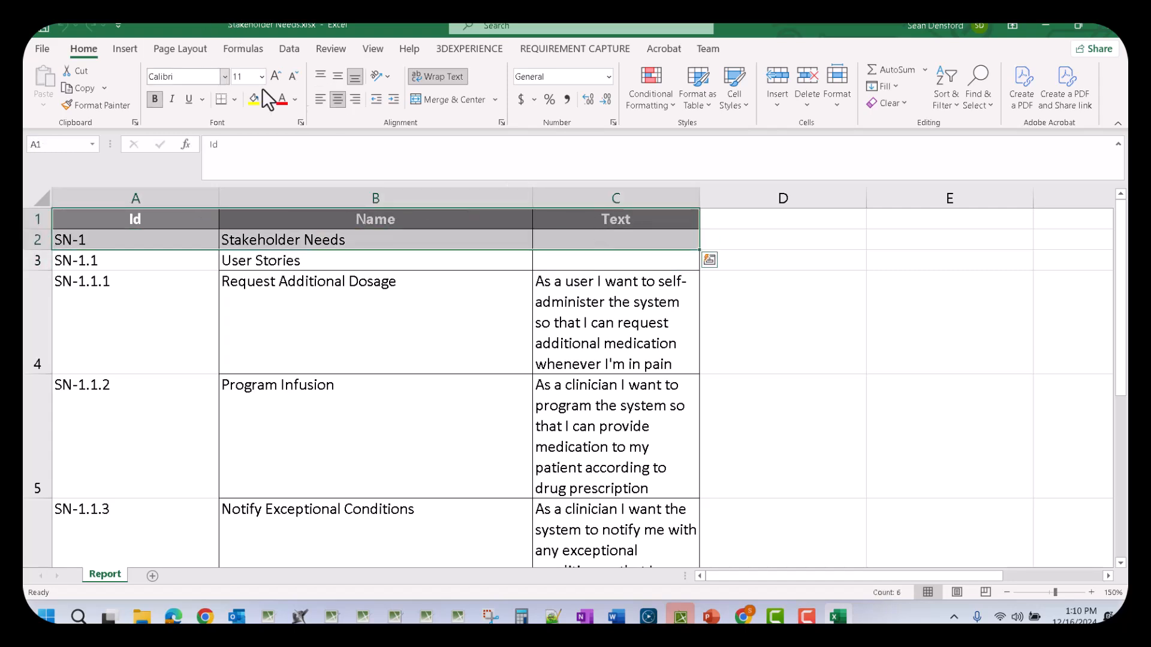
pyautogui.click(739, 278)
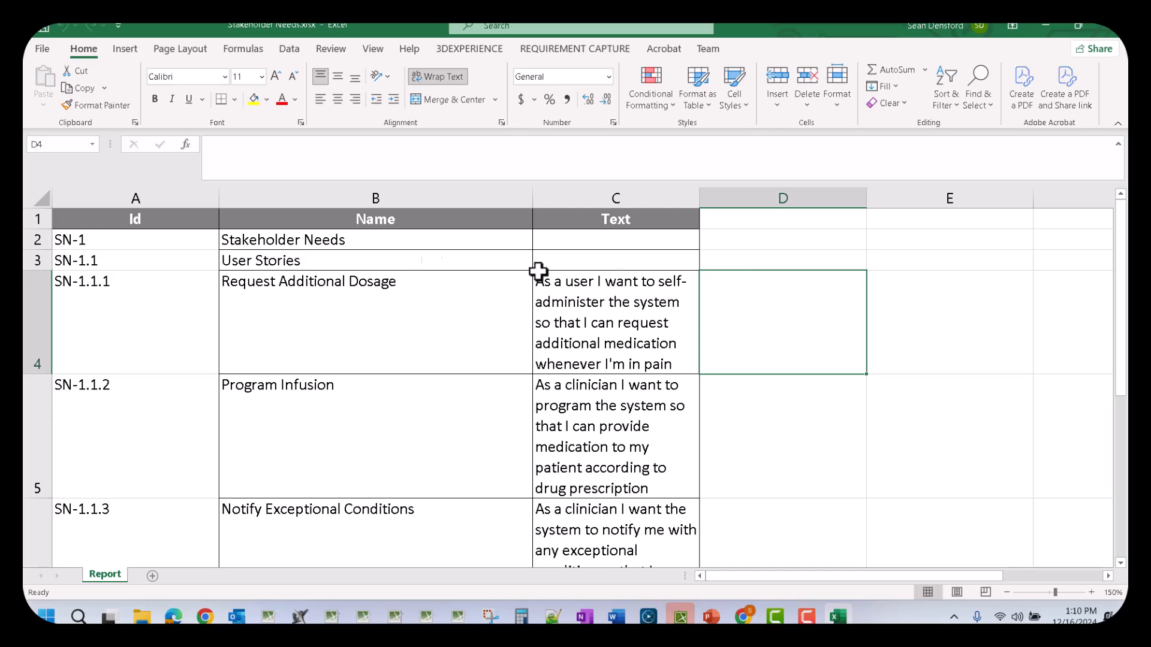
# Back in Magic Systems of Systems Architect, add the Id column to the requirement table as its first column and narrow the Text column.
pyautogui.click(683, 619)
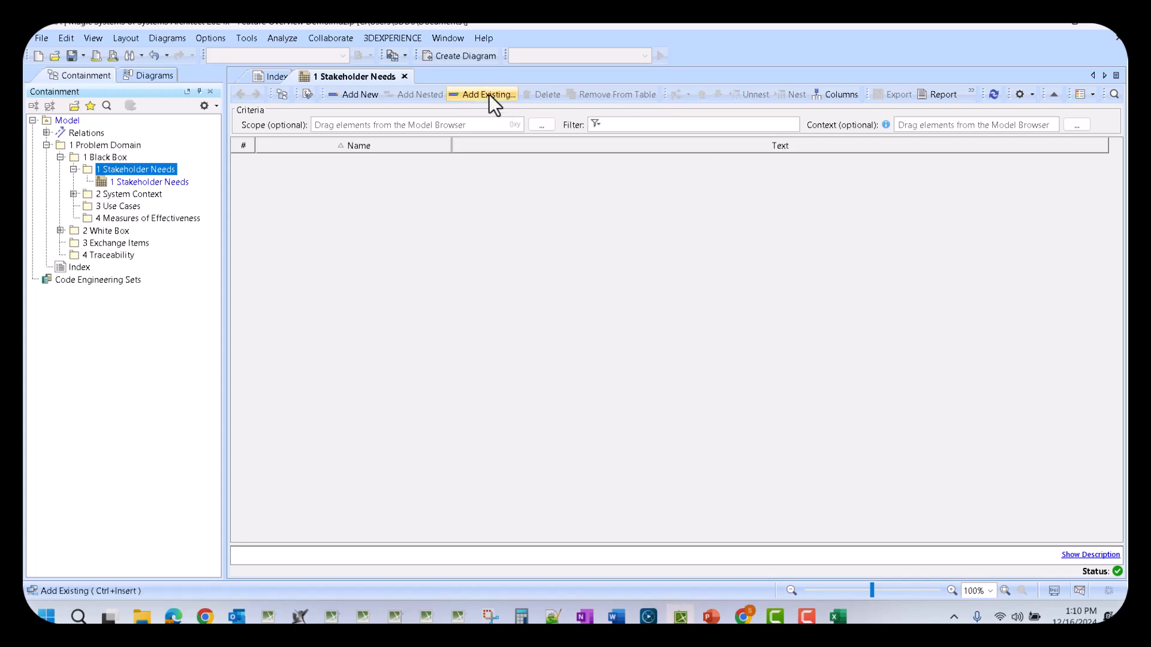
pyautogui.click(838, 92)
pyautogui.click(850, 144)
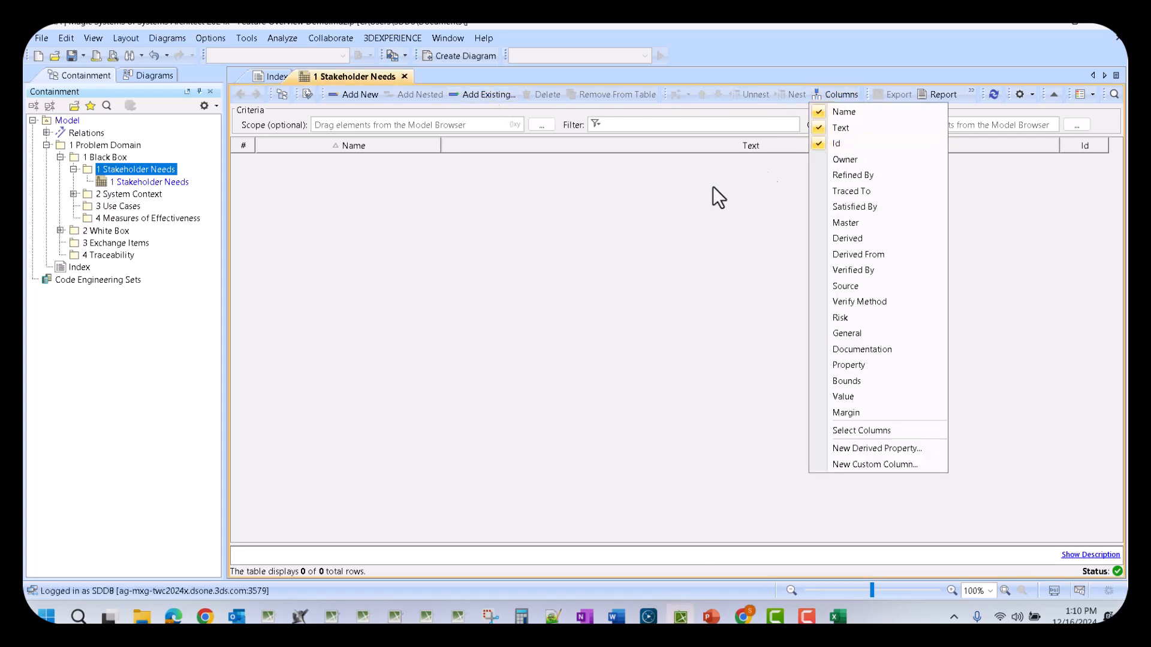
pyautogui.click(767, 173)
pyautogui.moveTo(1088, 147); pyautogui.dragTo(316, 161)
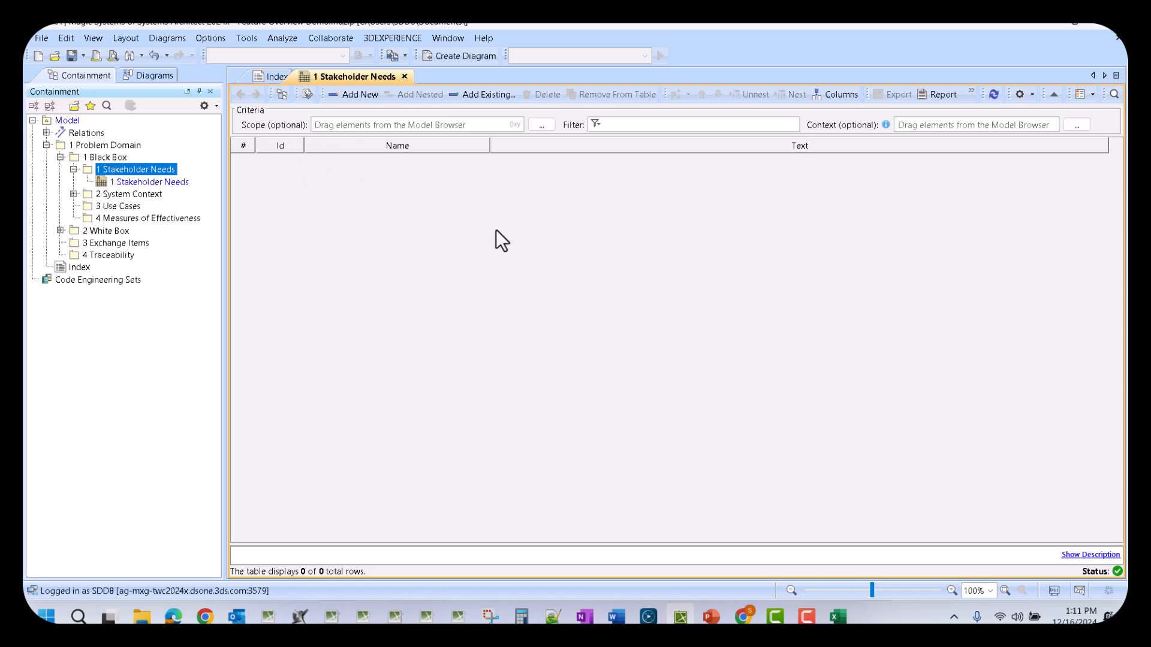
pyautogui.moveTo(1109, 146); pyautogui.dragTo(982, 145)
# Reopen the Excel/CSV sync options for Stakeholder Needs.xlsx, expand the details and refresh the outdated mapping area.
pyautogui.click(971, 93)
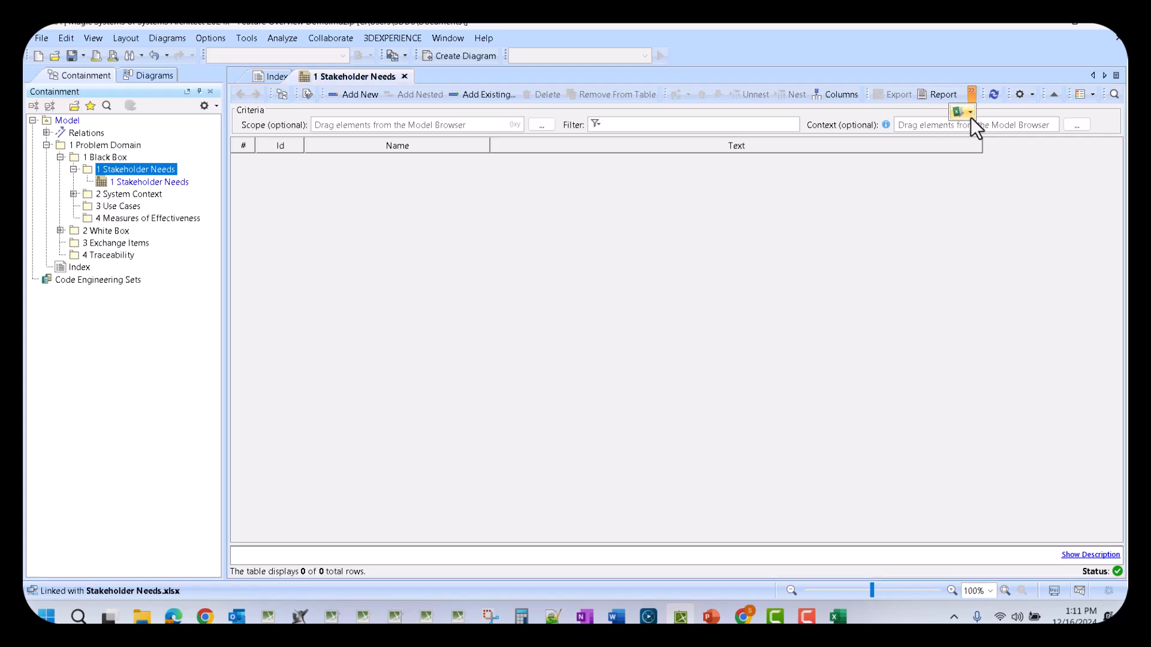
pyautogui.click(970, 116)
pyautogui.moveTo(996, 128)
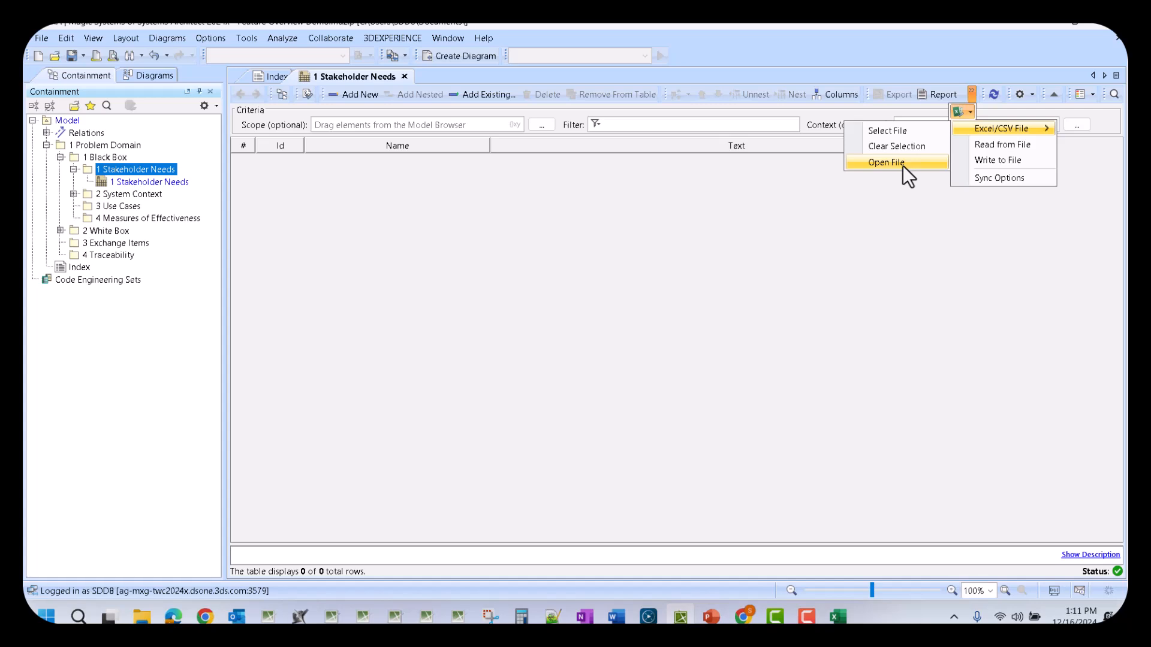
pyautogui.click(905, 130)
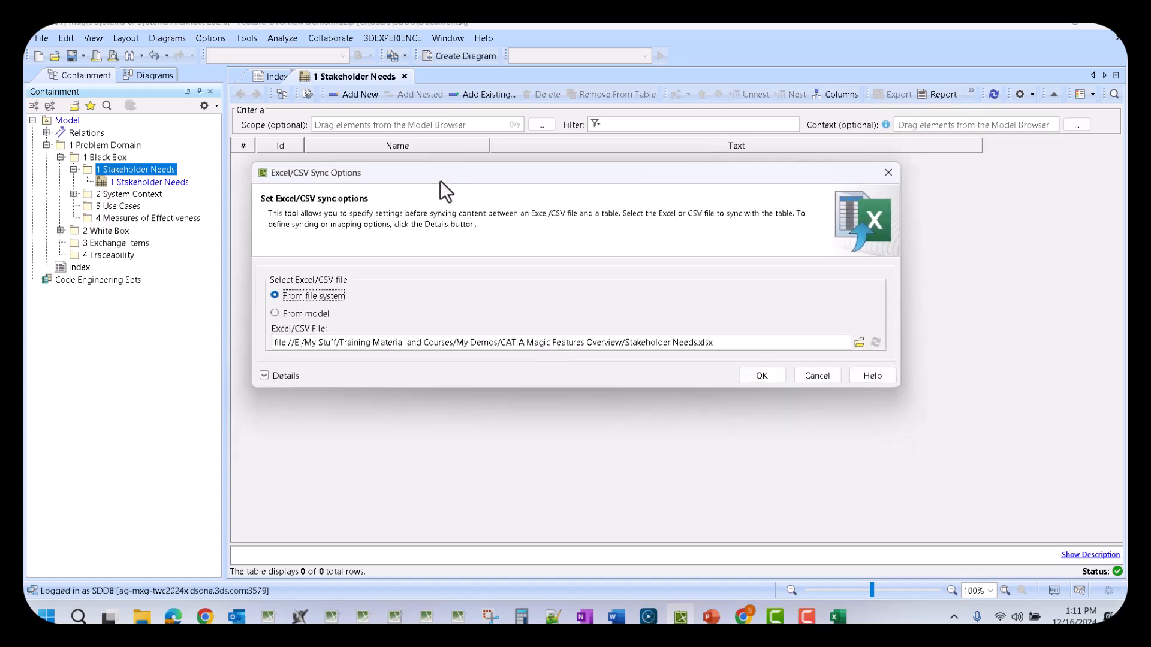
pyautogui.click(263, 370)
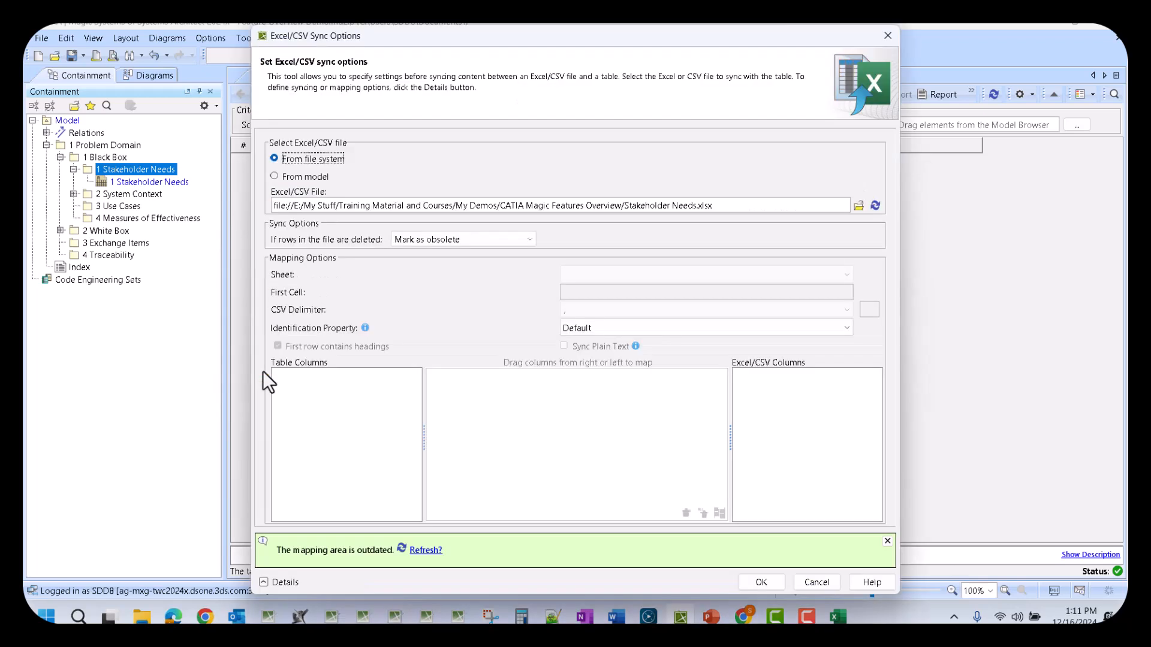
pyautogui.click(425, 549)
# Map the table columns Id, Name and Text to the Excel columns Id (A1), Name (B1) and Text (C1), and accept the options.
pyautogui.click(293, 373)
pyautogui.click(749, 375)
pyautogui.moveTo(316, 390); pyautogui.dragTo(754, 386)
pyautogui.click(391, 401)
pyautogui.moveTo(391, 401); pyautogui.dragTo(757, 402)
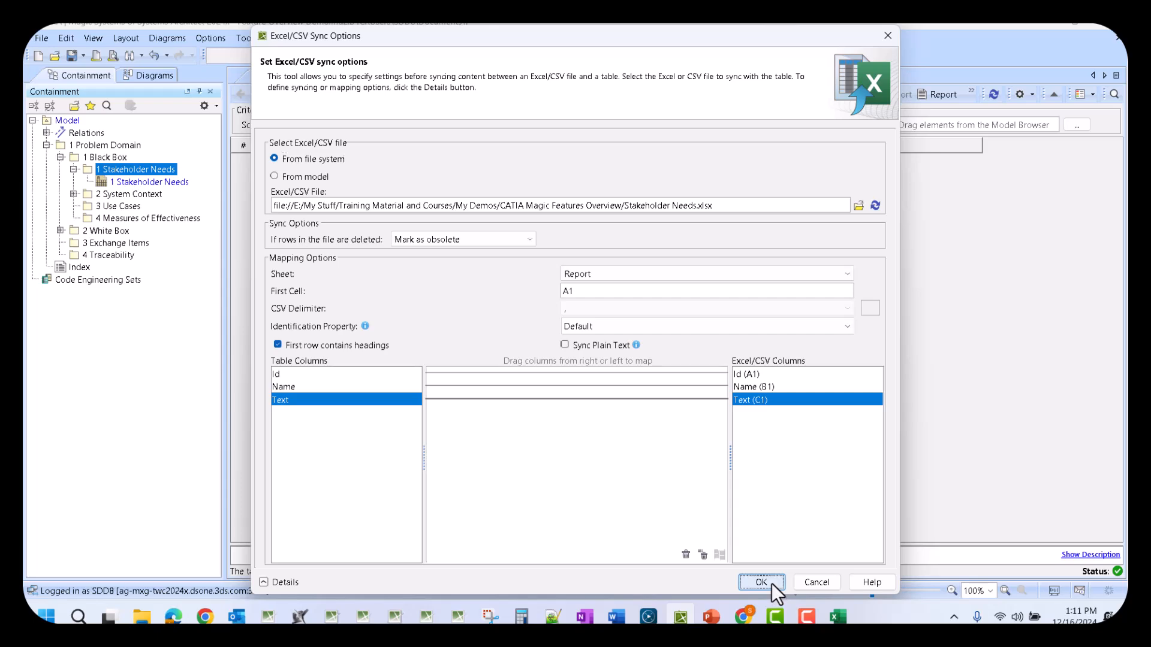
pyautogui.click(772, 584)
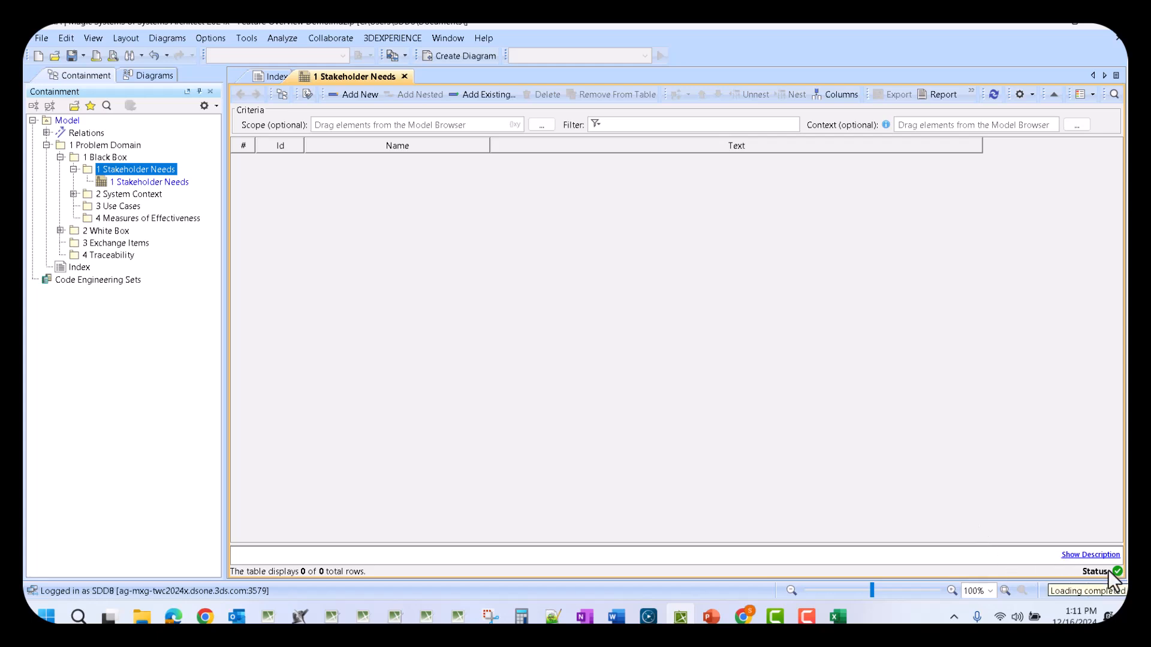
# Read the data from Stakeholder Needs.xlsx into the table through the Excel sync notification, using the Requirement element type.
pyautogui.click(1079, 591)
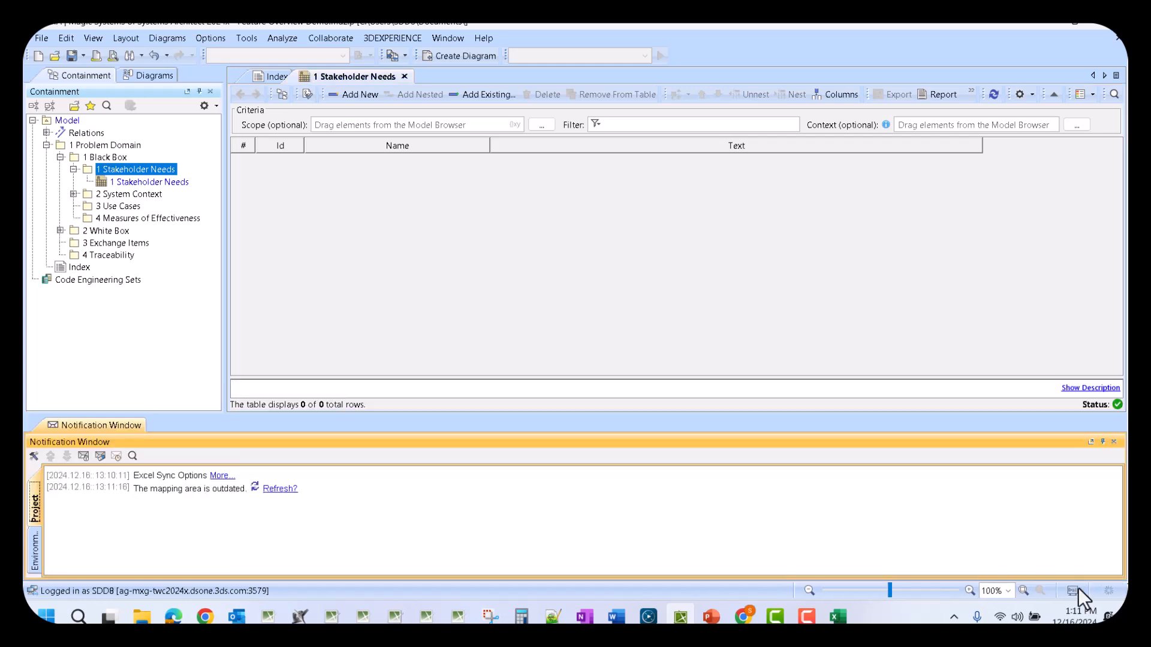
pyautogui.click(220, 476)
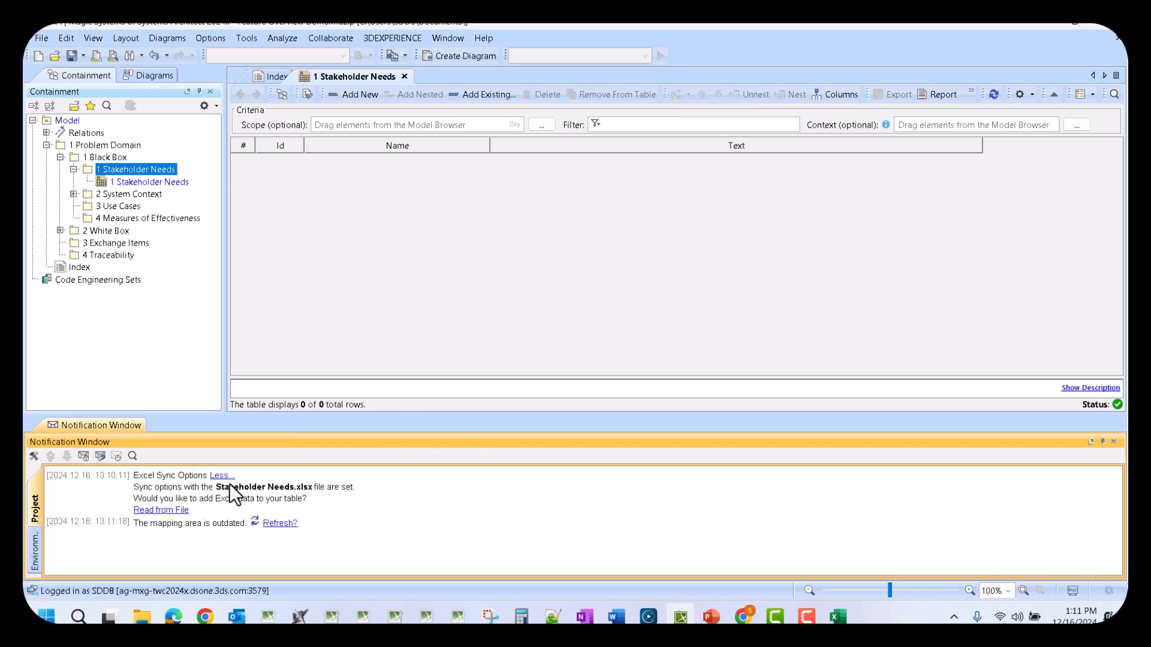
pyautogui.click(161, 511)
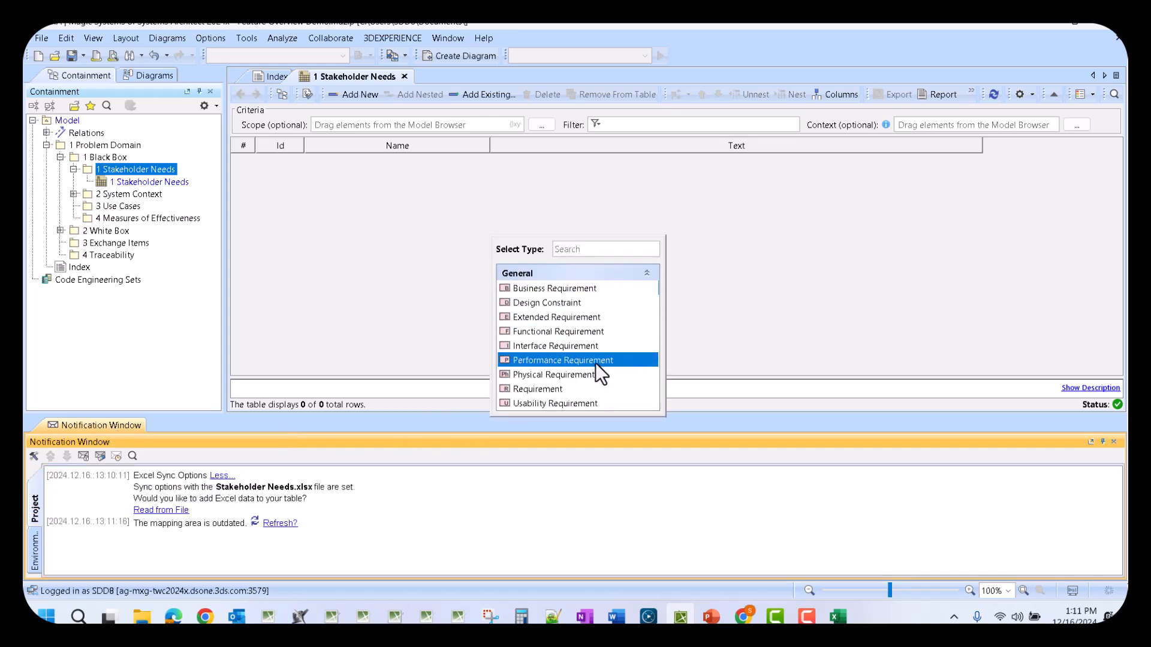
pyautogui.click(577, 390)
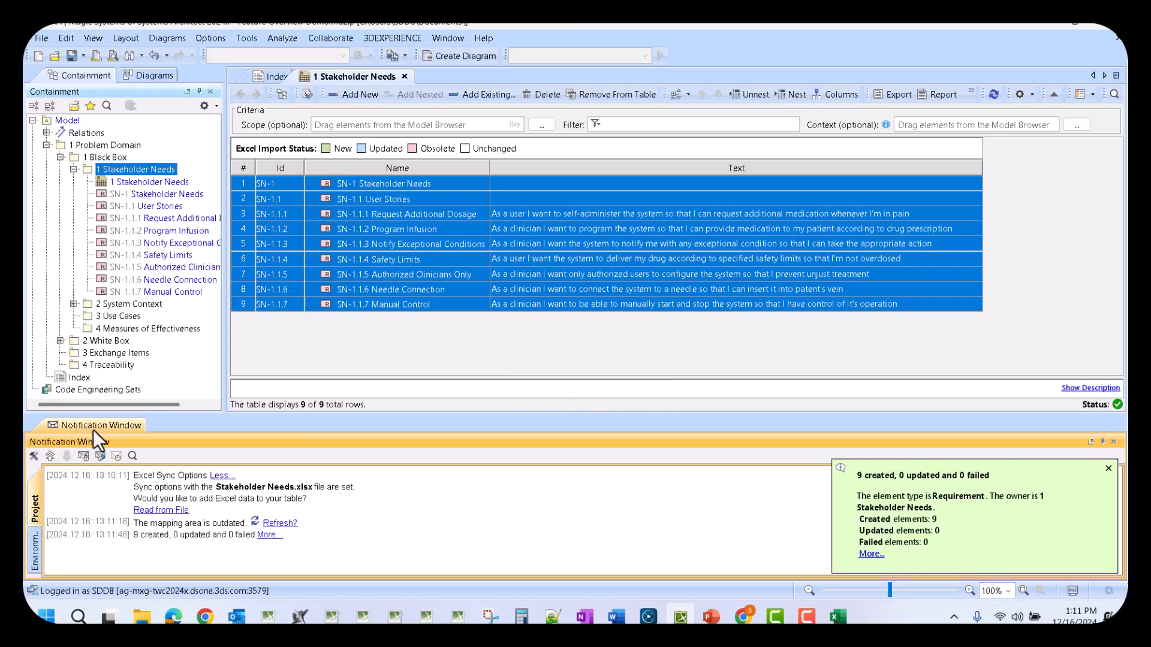
# Hide the notification window, clear the row selection and widen the containment tree to fit the full requirement names.
pyautogui.click(92, 430)
pyautogui.click(530, 352)
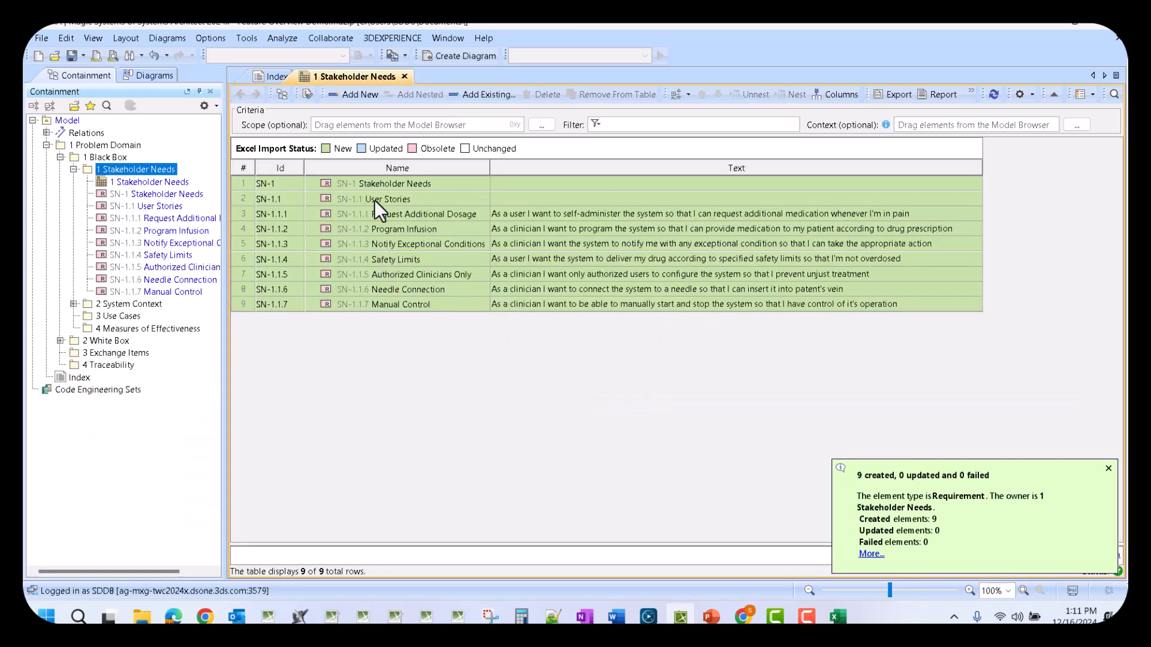
pyautogui.click(595, 307)
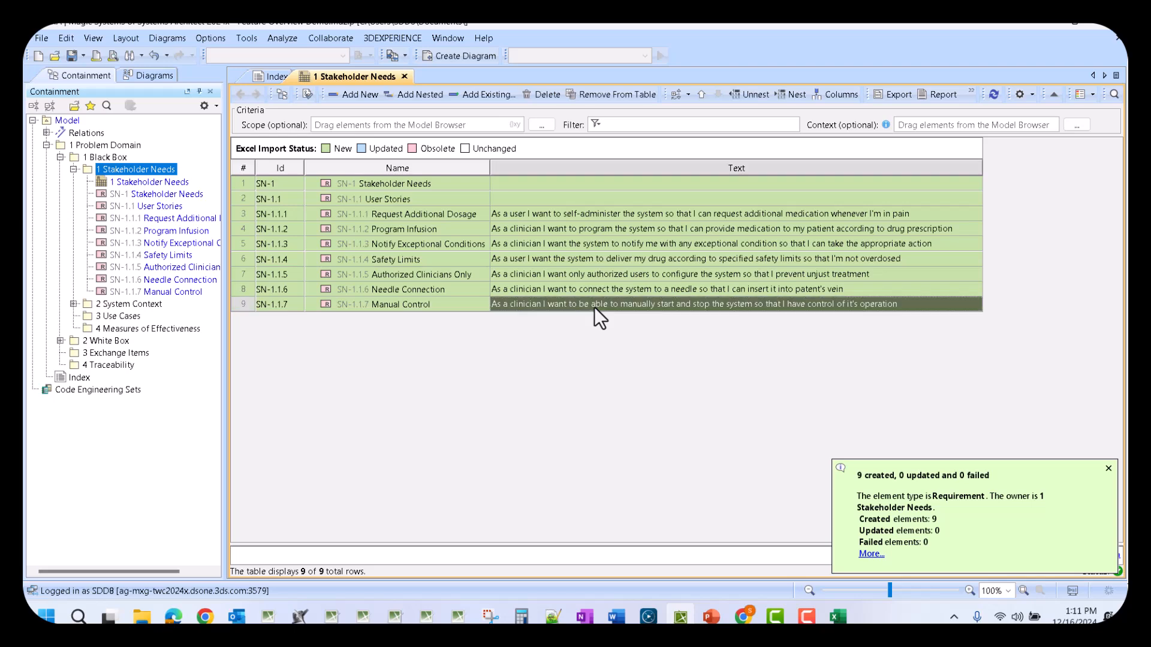
pyautogui.click(373, 353)
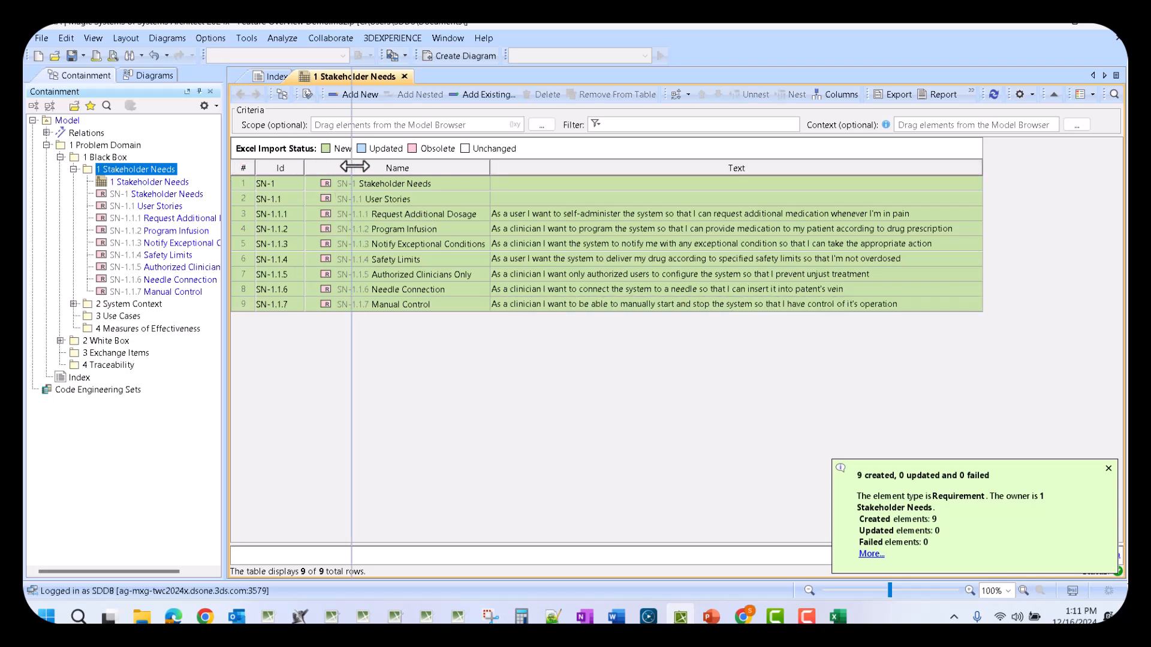
pyautogui.moveTo(225, 179); pyautogui.dragTo(354, 167)
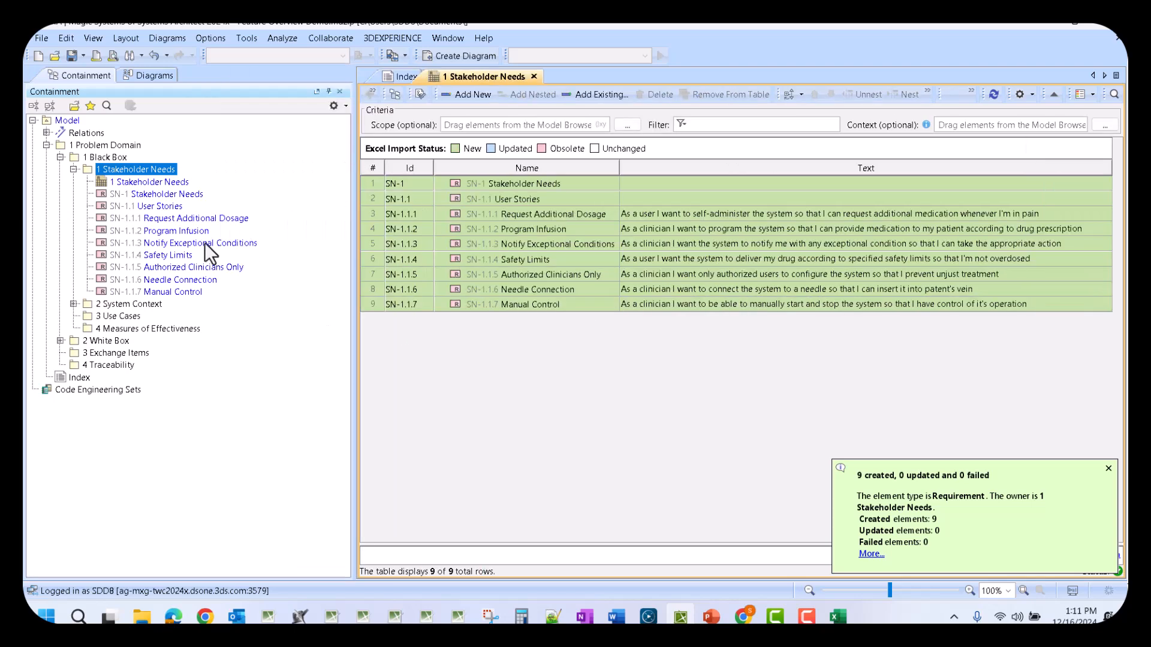
# Try to nest requirements SN-1.1 through SN-1.1.7 directly under SN-1 Stakeholder Needs, and expand SN-1 in the tree and table.
pyautogui.click(145, 206)
pyautogui.keyDown('shift'); pyautogui.click(157, 289); pyautogui.keyUp('shift')
pyautogui.moveTo(149, 207); pyautogui.dragTo(150, 196)
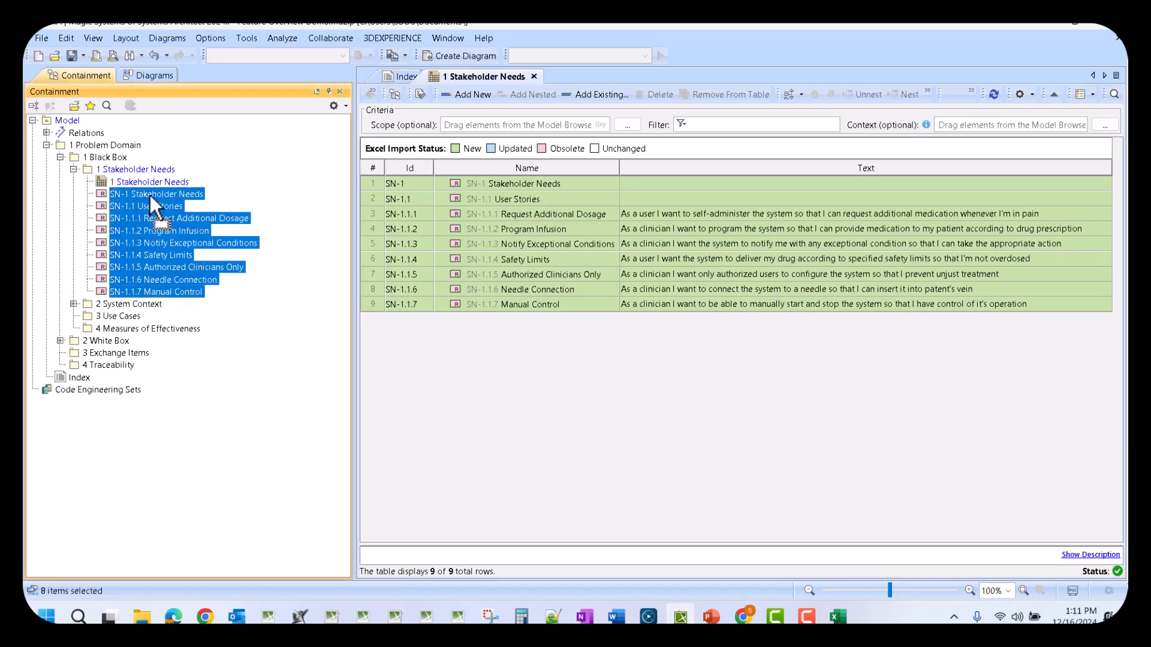
pyautogui.click(87, 194)
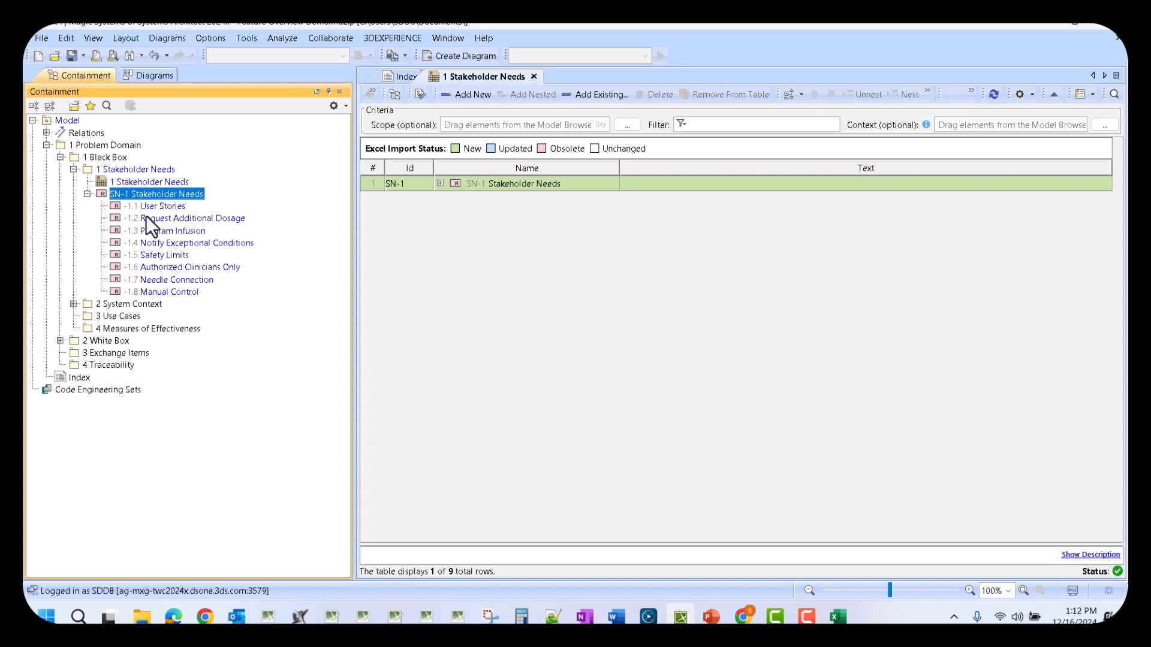
pyautogui.click(144, 217)
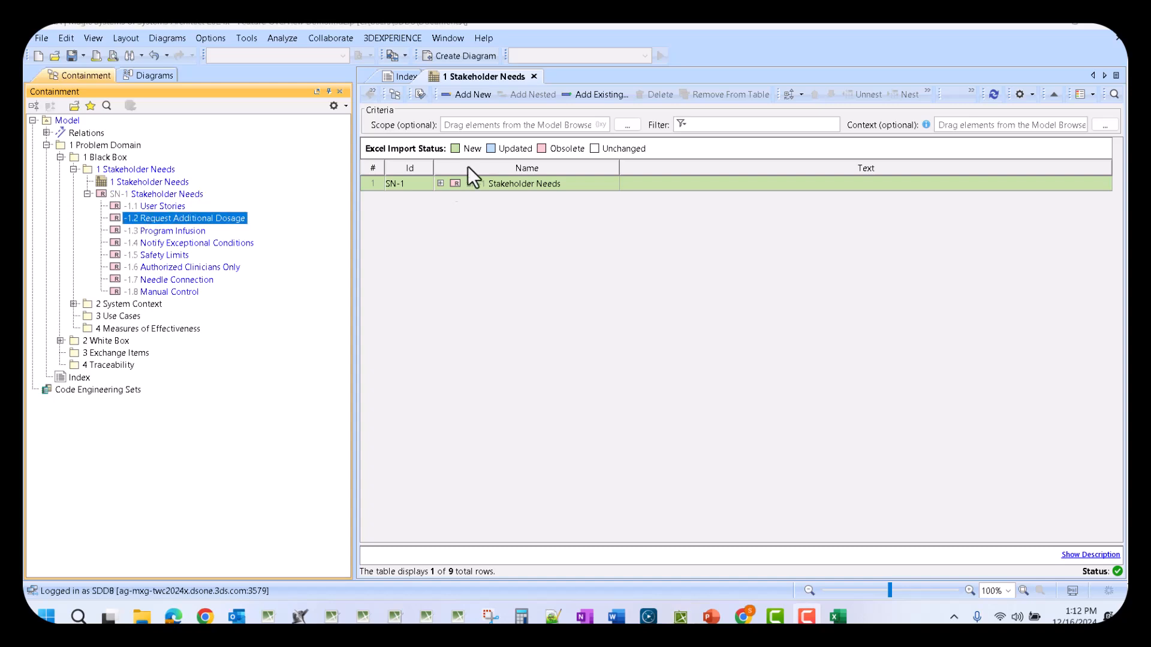
pyautogui.click(439, 183)
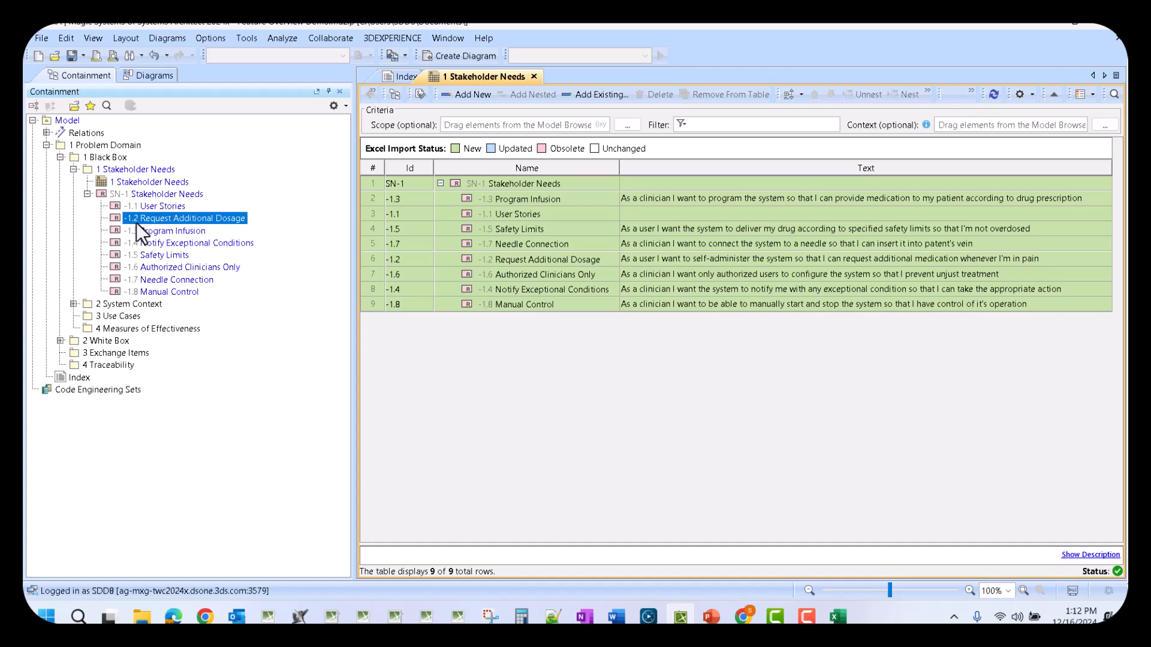
# Undo the move of the eight requirements under SN-1 Stakeholder Needs.
pyautogui.click(134, 208)
pyautogui.click(146, 290)
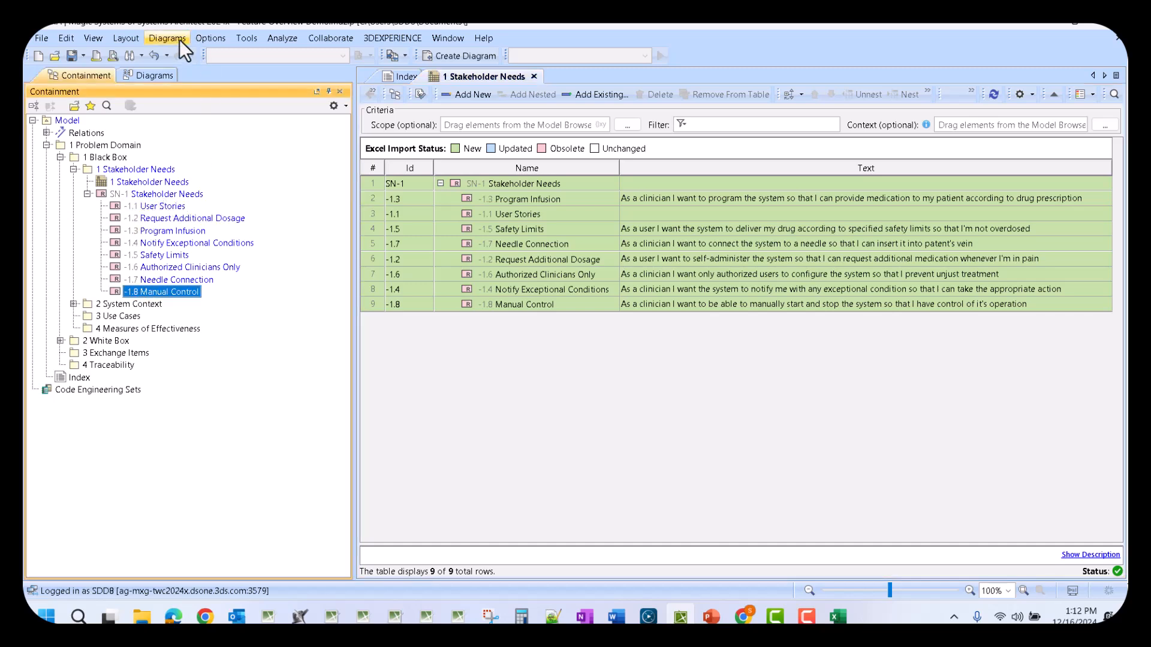
pyautogui.click(154, 55)
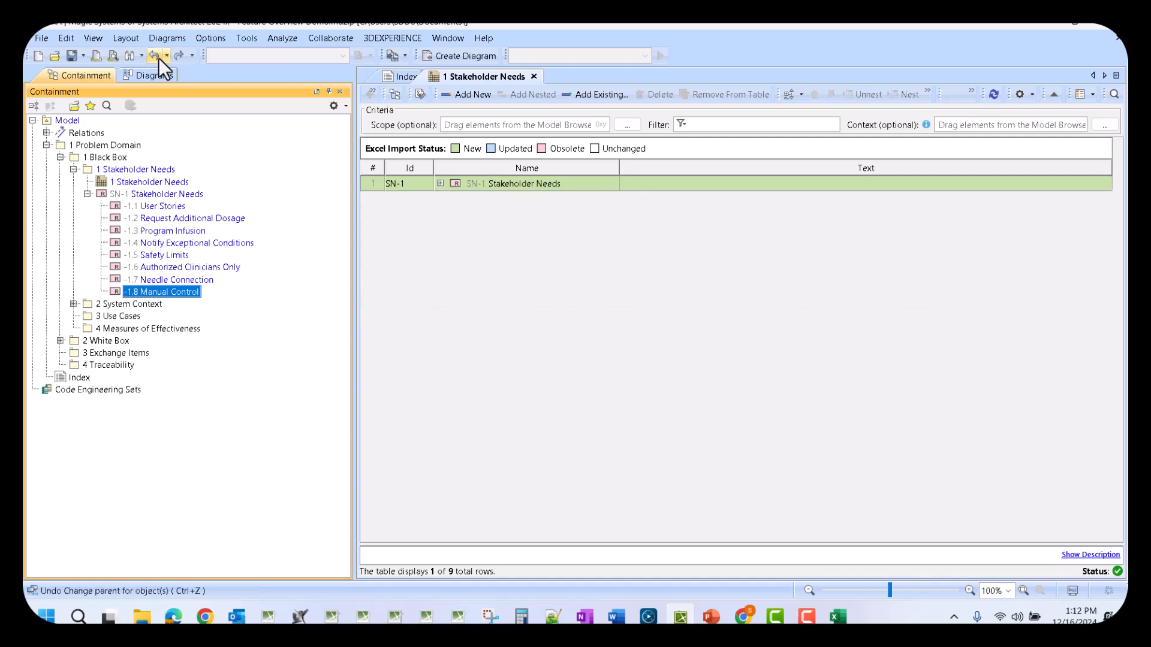
pyautogui.click(157, 58)
# Open Element Numbering for SN-1 Stakeholder Needs and turn on Lock Element Auto-numbering in its details.
pyautogui.click(149, 193)
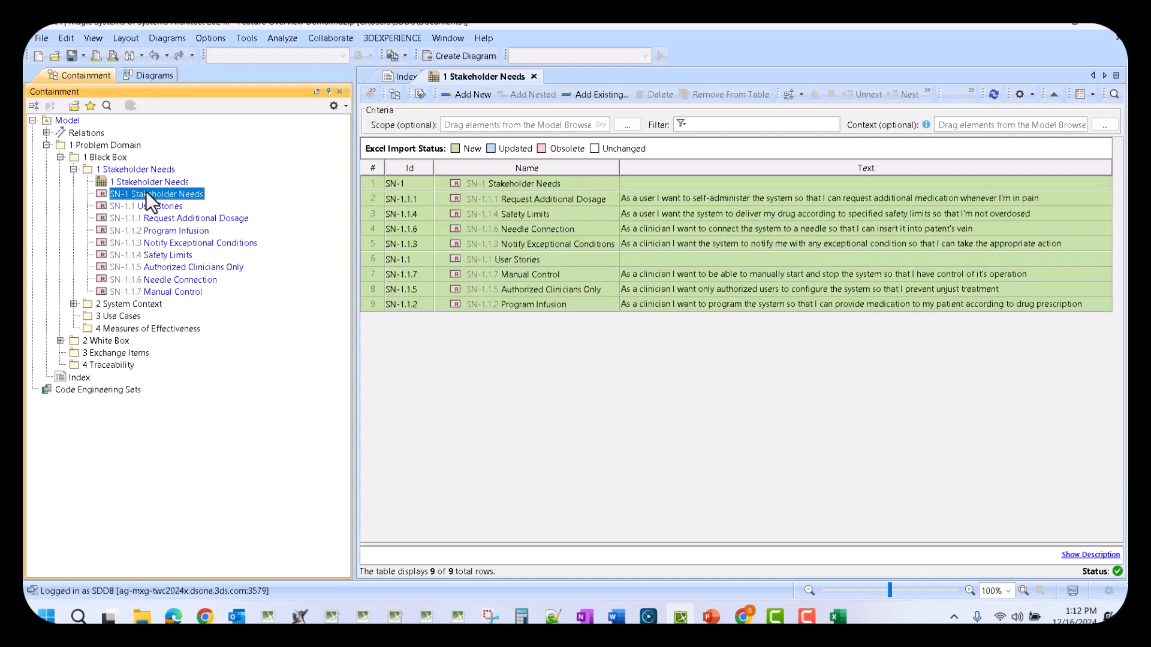
pyautogui.rightClick(145, 192)
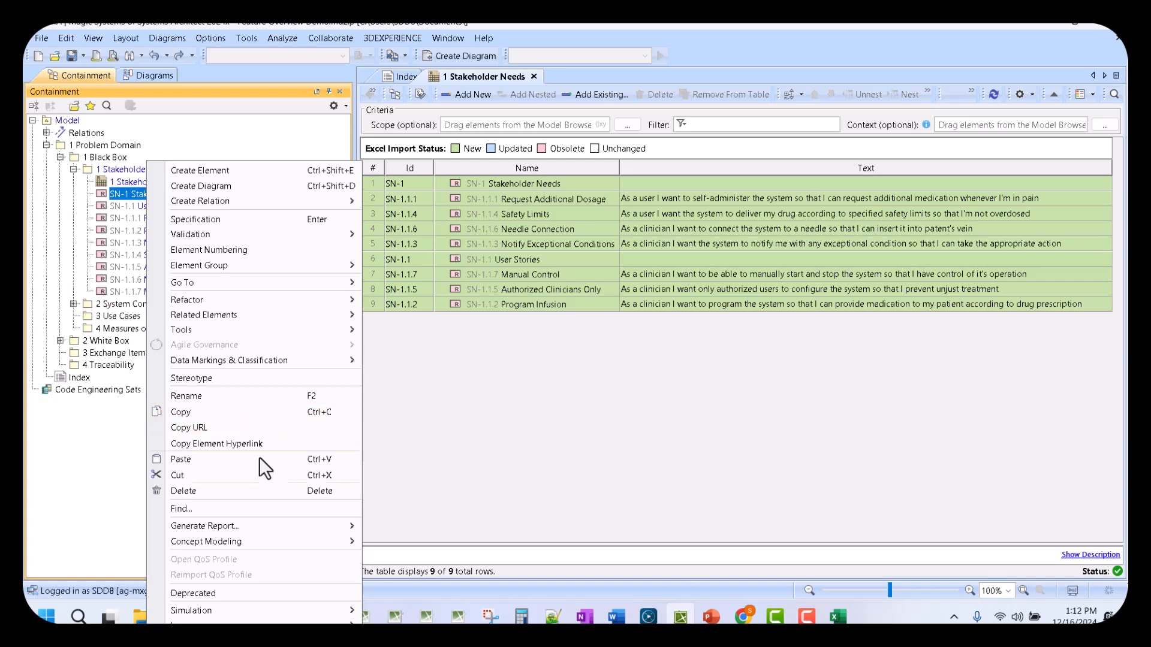
pyautogui.click(286, 250)
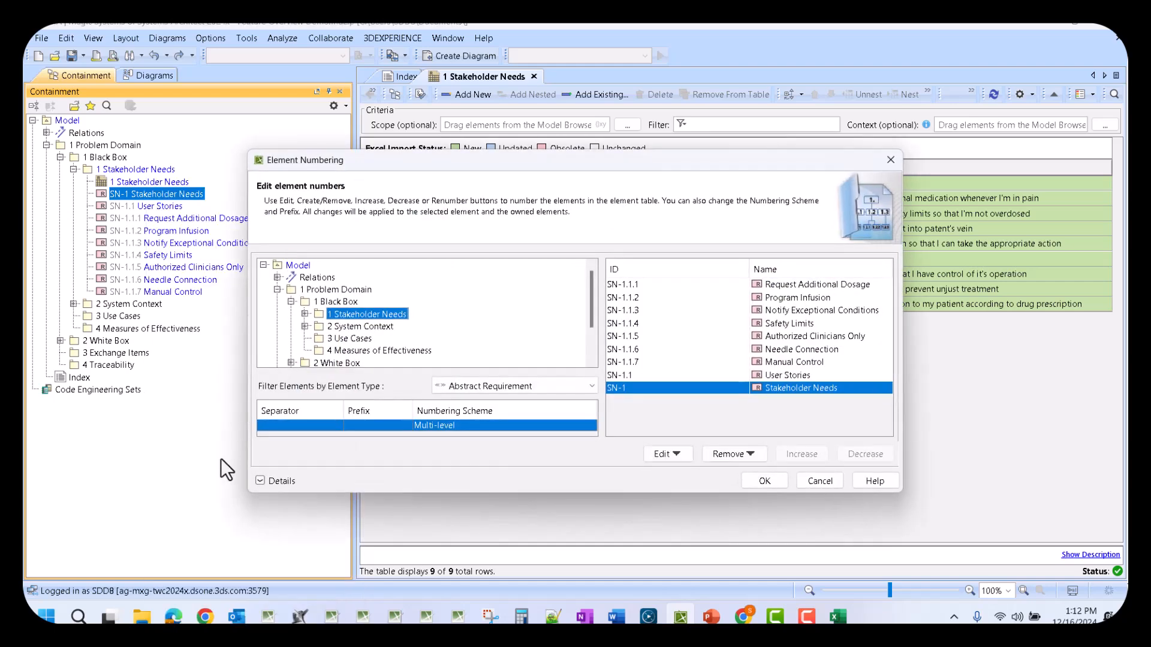
pyautogui.click(277, 482)
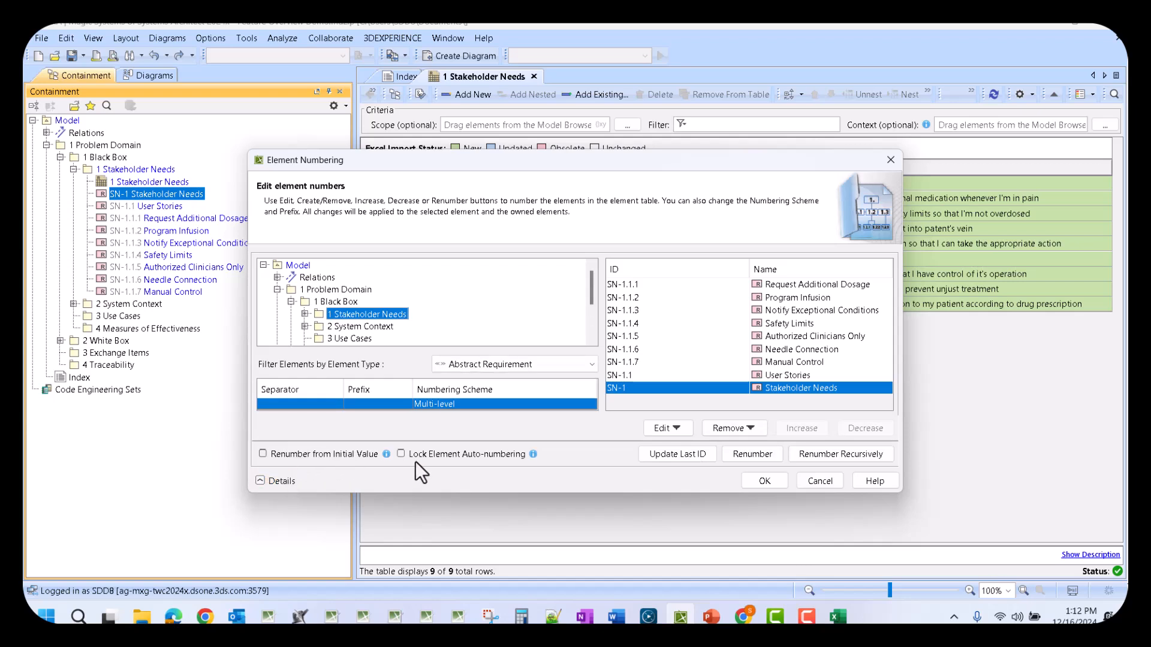
pyautogui.click(401, 453)
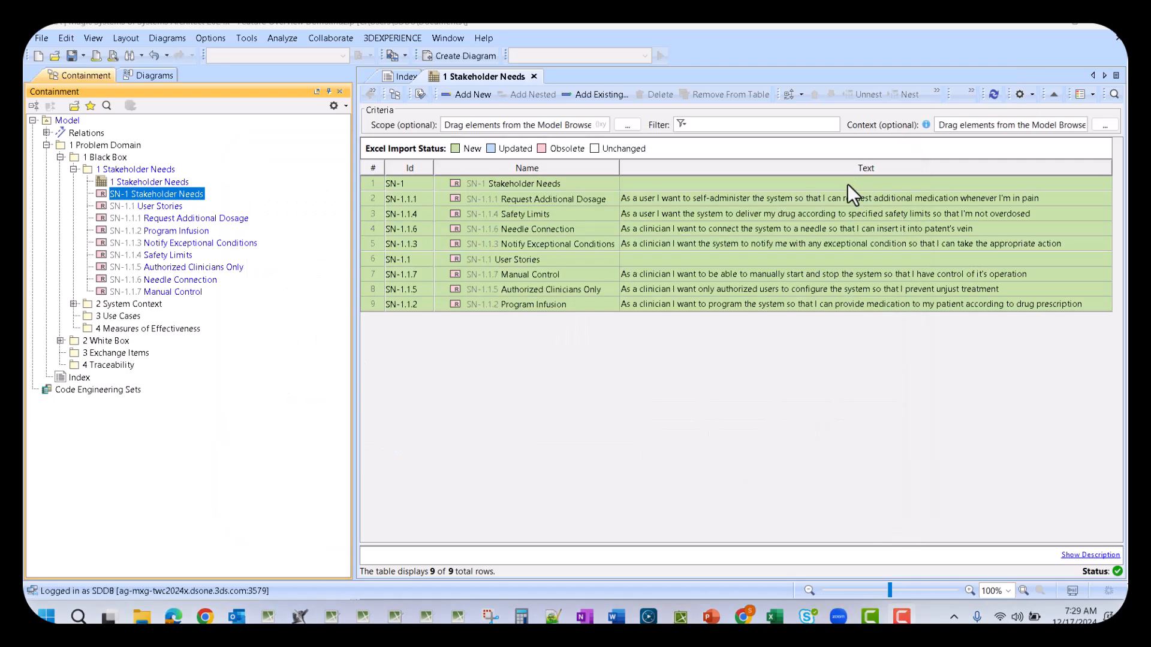
# Nest requirements SN-1.1.1 Request Additional Dosage through SN-1.1.7 Manual Control under SN-1.1 User Stories in the containment tree.
pyautogui.click(154, 219)
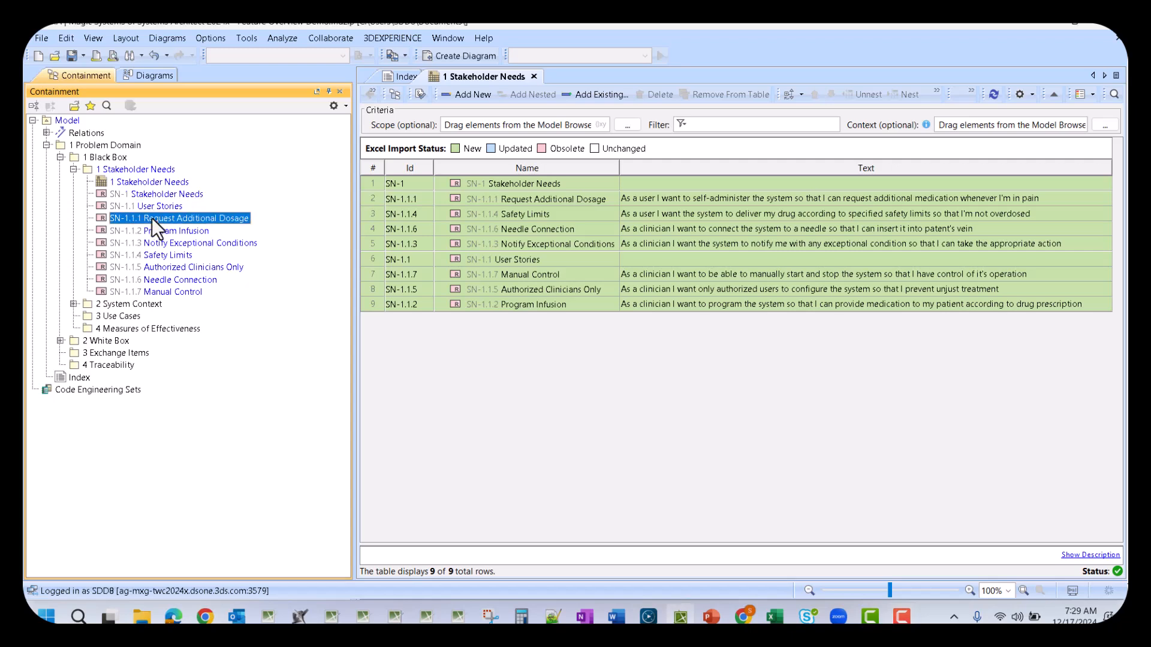
pyautogui.keyDown('shift'); pyautogui.click(153, 291); pyautogui.keyUp('shift')
pyautogui.moveTo(150, 220); pyautogui.dragTo(152, 207)
pyautogui.click(88, 206)
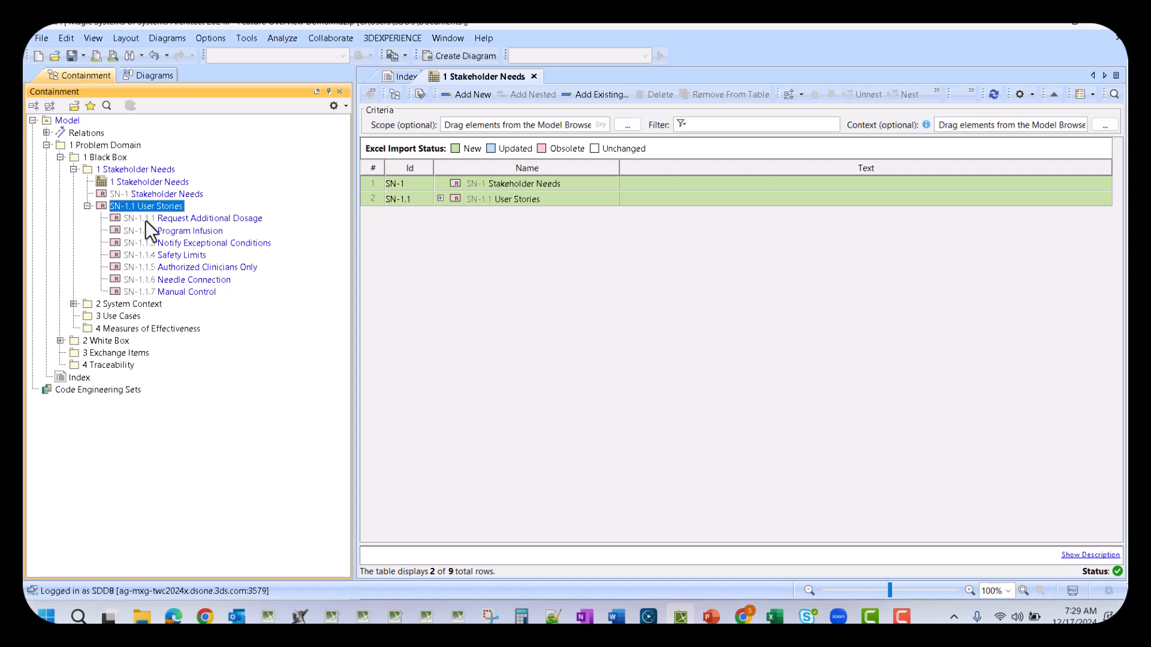
# Nest SN-1.1 User Stories under SN-1 Stakeholder Needs and expand both levels in the requirement table.
pyautogui.click(88, 206)
pyautogui.moveTo(138, 208); pyautogui.dragTo(142, 196)
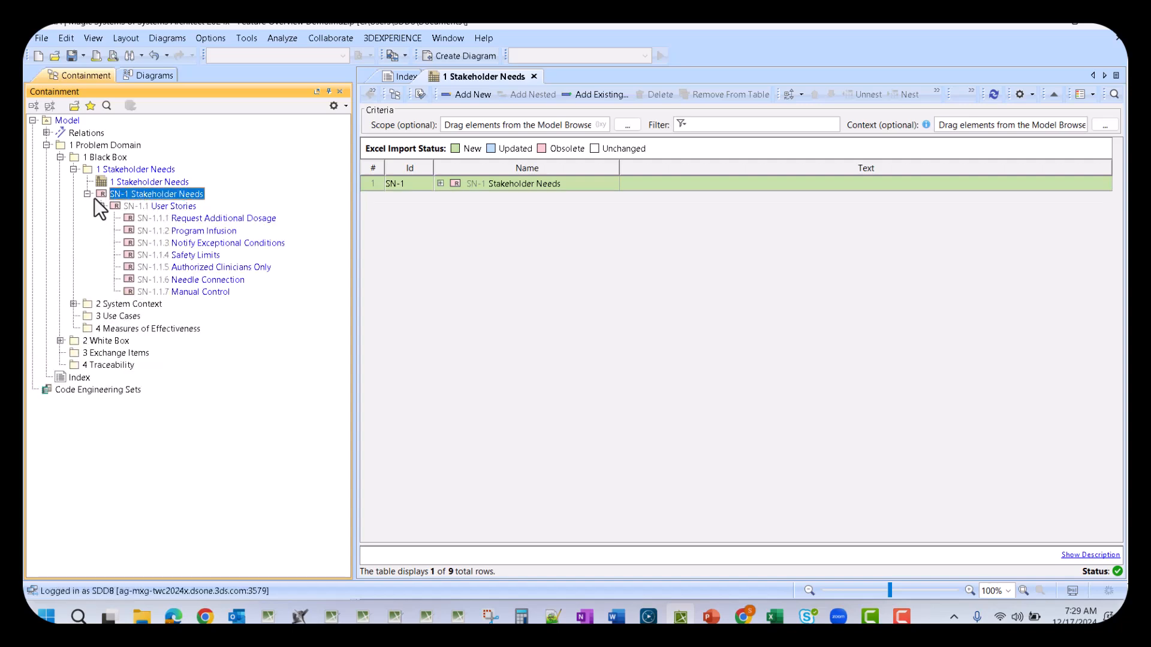
pyautogui.click(440, 183)
pyautogui.click(452, 199)
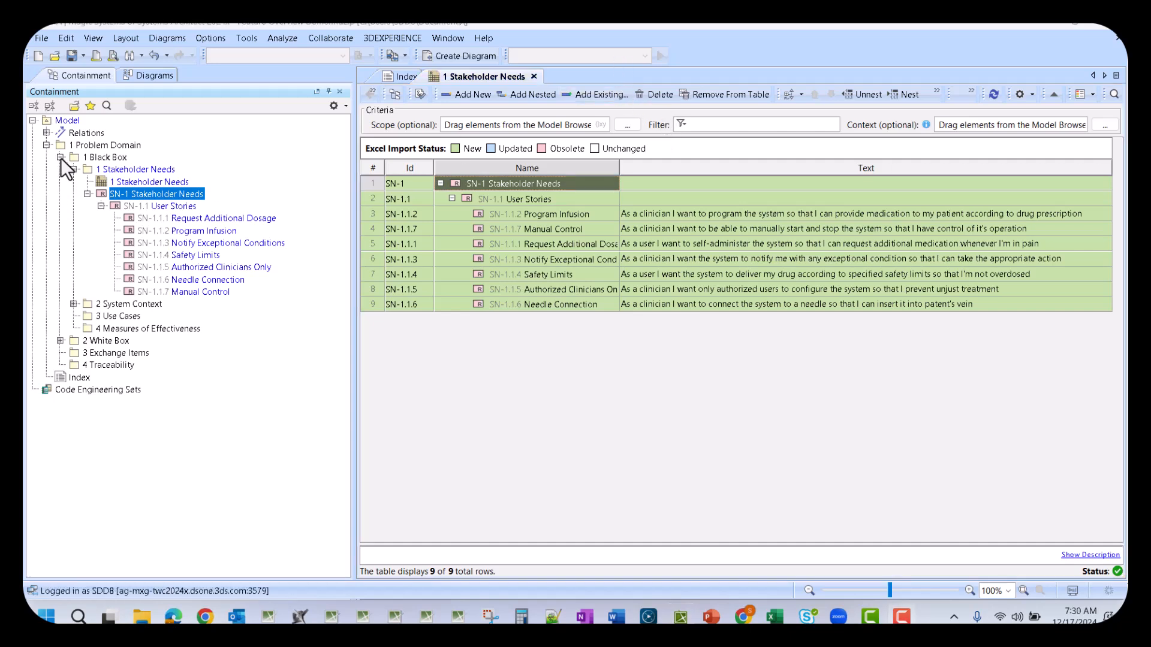
# Collapse the 1 Stakeholder Needs package and create a SysML Block Definition Diagram in the 2 System Context package.
pyautogui.click(73, 169)
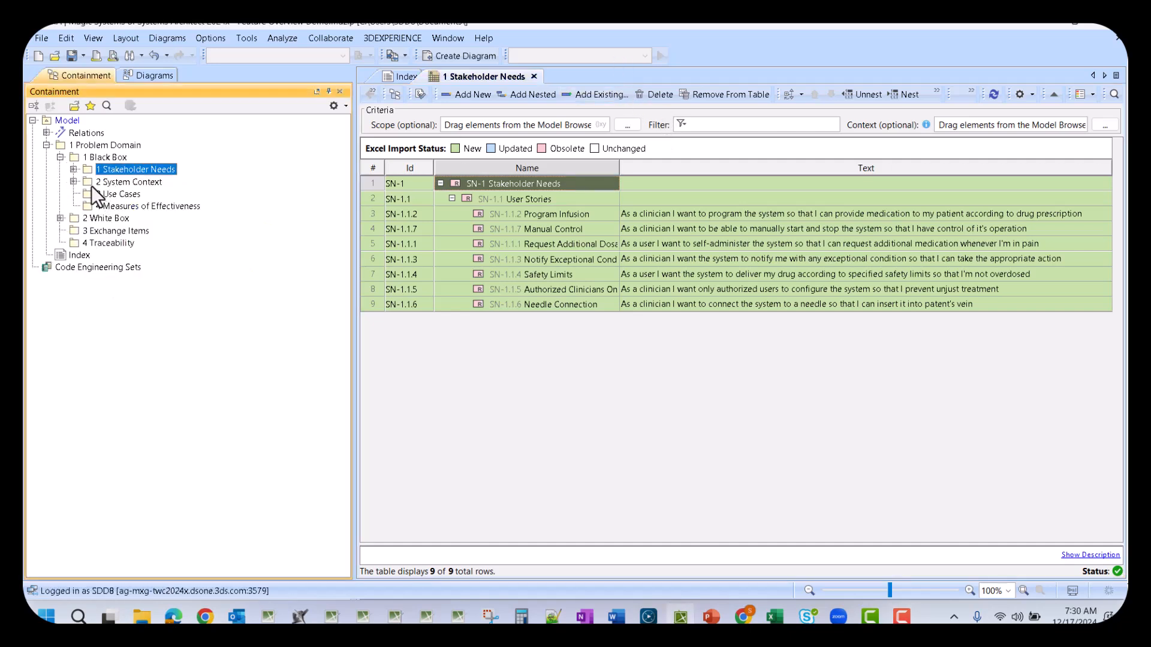
pyautogui.click(73, 181)
pyautogui.rightClick(122, 184)
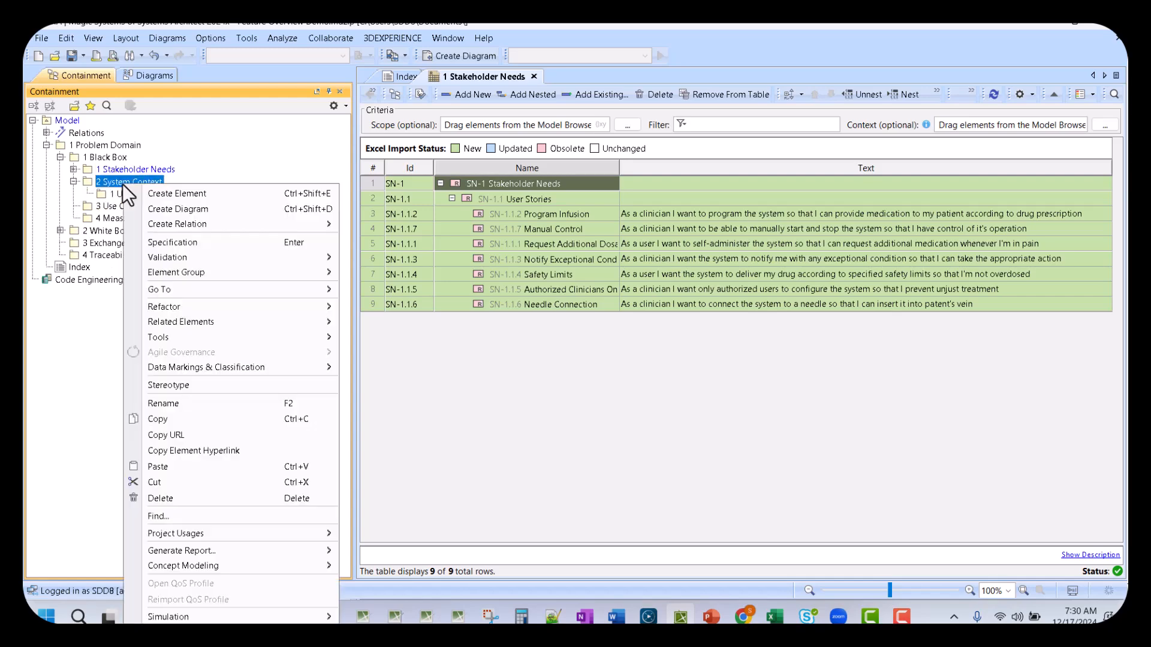
pyautogui.click(153, 210)
pyautogui.write('bdd')
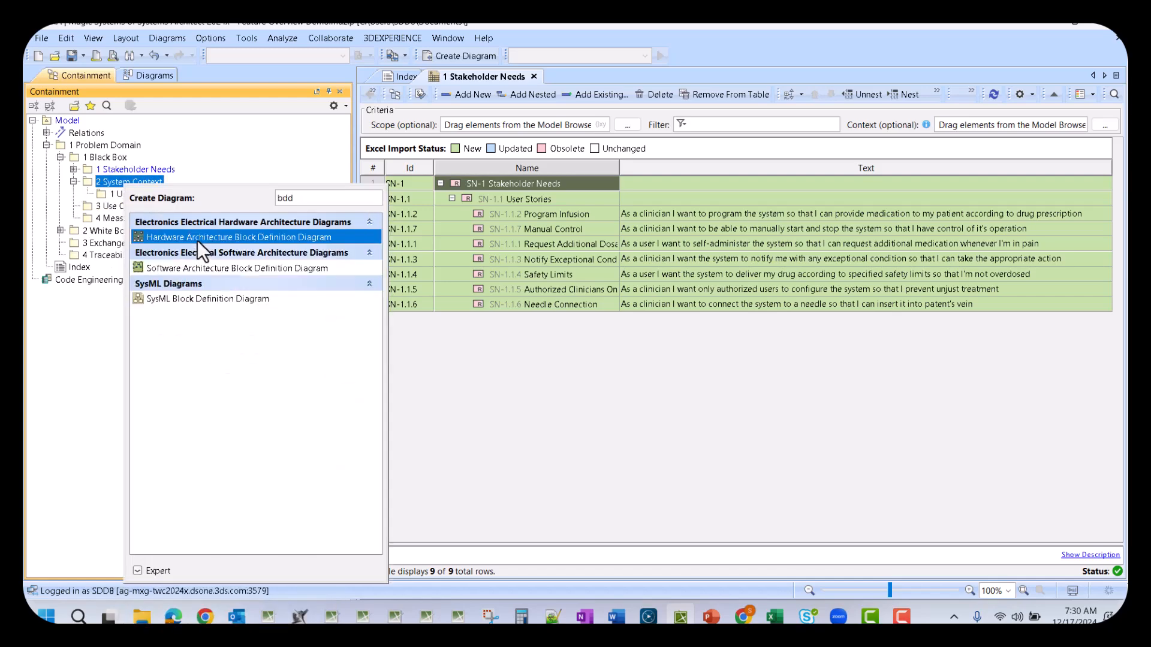
pyautogui.click(202, 298)
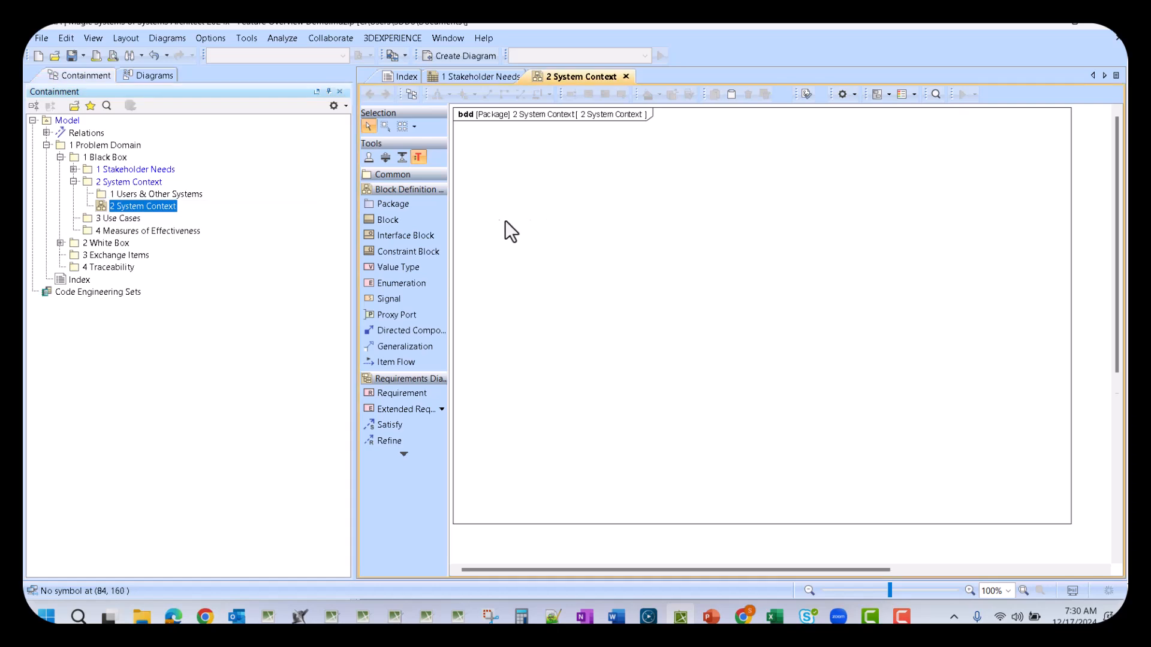
# Add a block named GPCA to the diagram and position it in the upper middle.
pyautogui.click(387, 220)
pyautogui.click(579, 199)
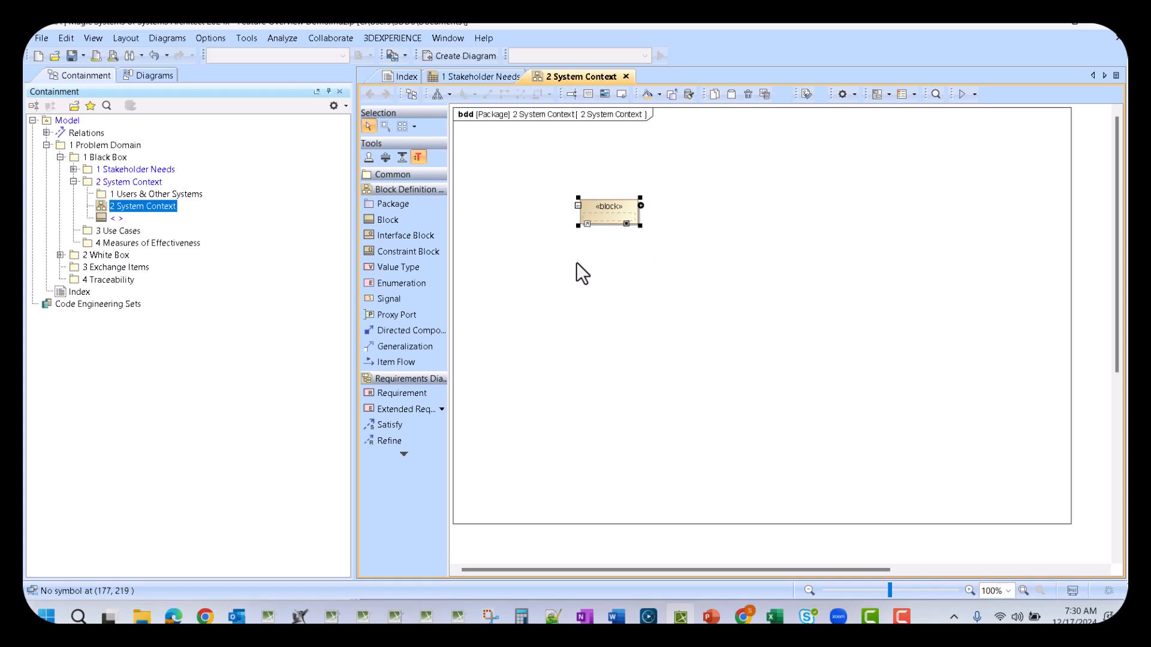
pyautogui.write('GPCA')
pyautogui.press('Return')
pyautogui.click(700, 189)
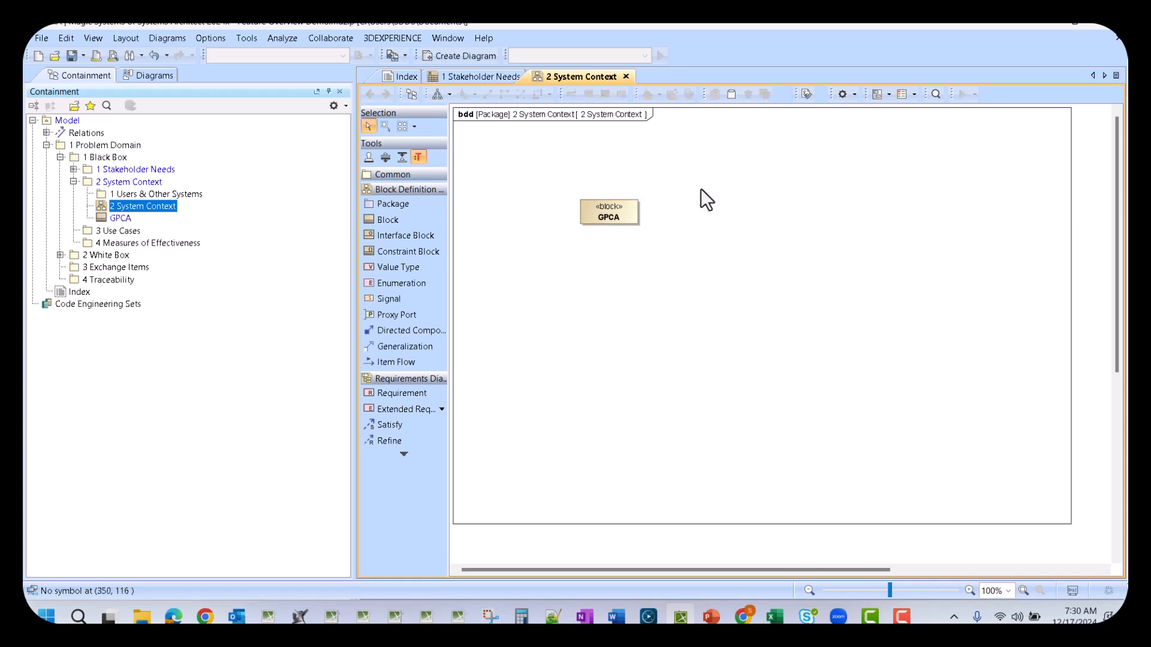
pyautogui.moveTo(604, 209); pyautogui.dragTo(731, 217)
pyautogui.click(805, 201)
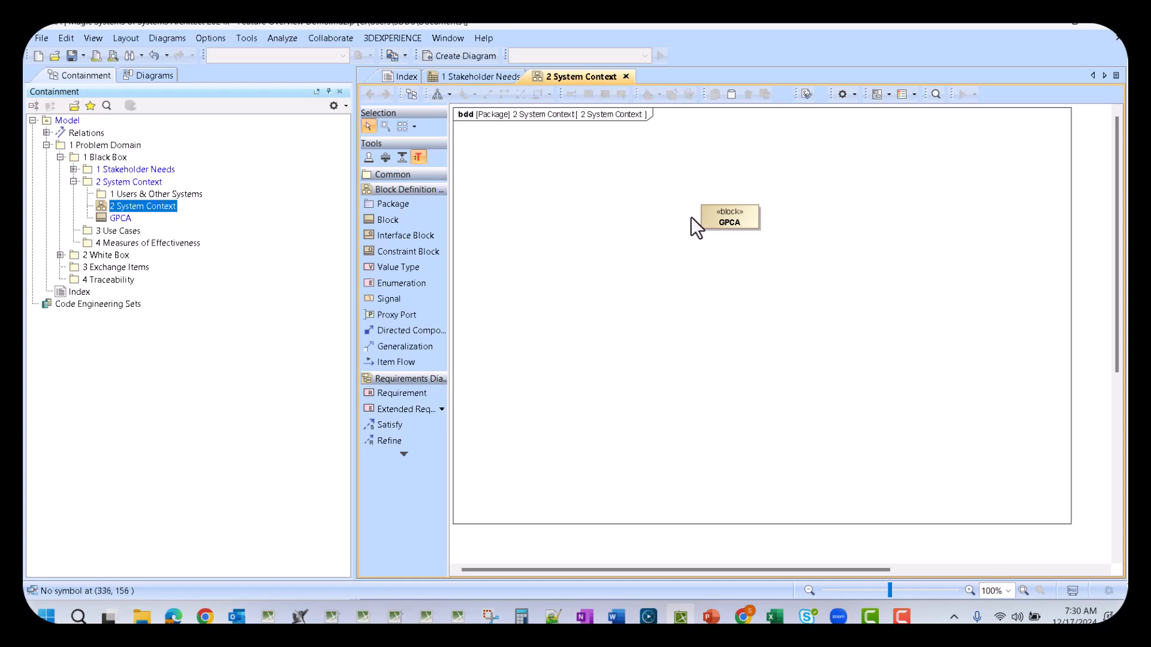
pyautogui.moveTo(739, 212); pyautogui.dragTo(698, 187)
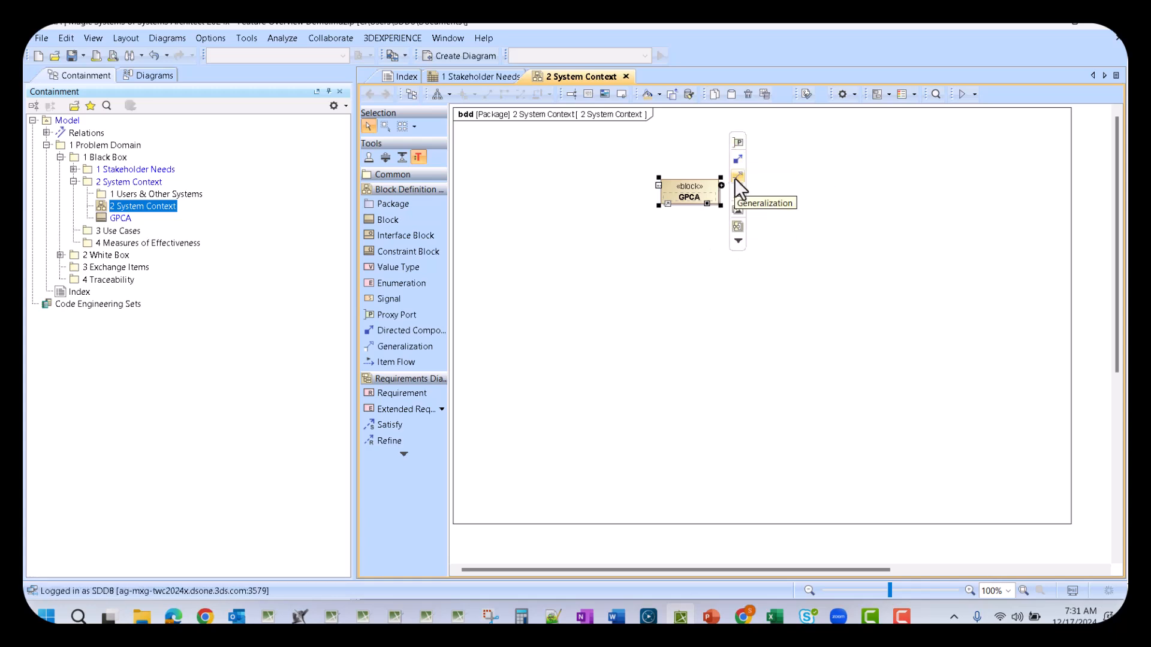
# Create blocks HMI and Power below GPCA, each connected from GPCA by a directed composition.
pyautogui.moveTo(736, 160); pyautogui.dragTo(650, 260)
pyautogui.write('HMI')
pyautogui.press('Return')
pyautogui.moveTo(712, 195)
pyautogui.moveTo(738, 157); pyautogui.dragTo(763, 269)
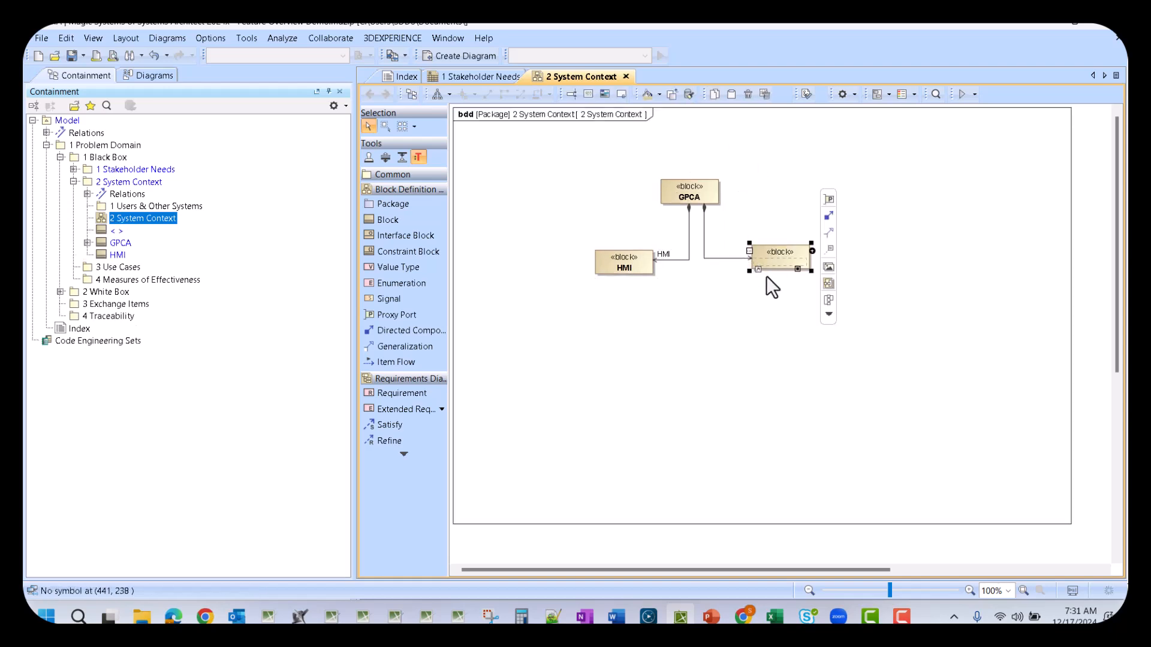
pyautogui.write('Power')
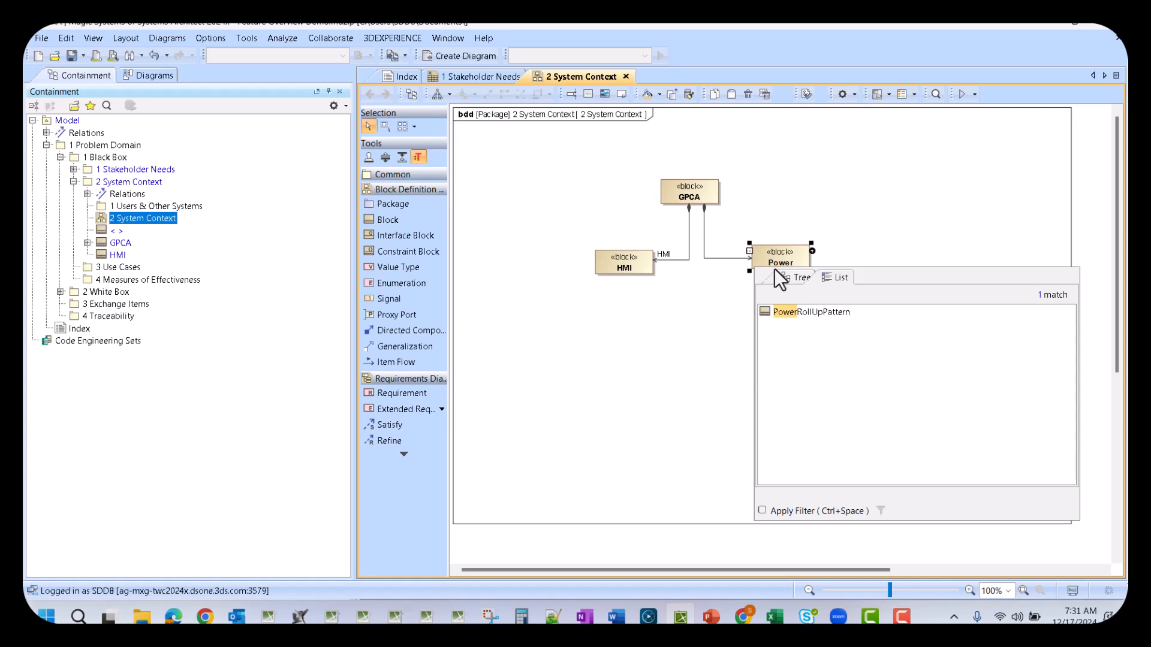
pyautogui.press('Return')
# Create blocks System Controller and Delivery Mechanism below GPCA, each connected from GPCA by a directed composition.
pyautogui.click(691, 190)
pyautogui.moveTo(742, 150); pyautogui.dragTo(674, 327)
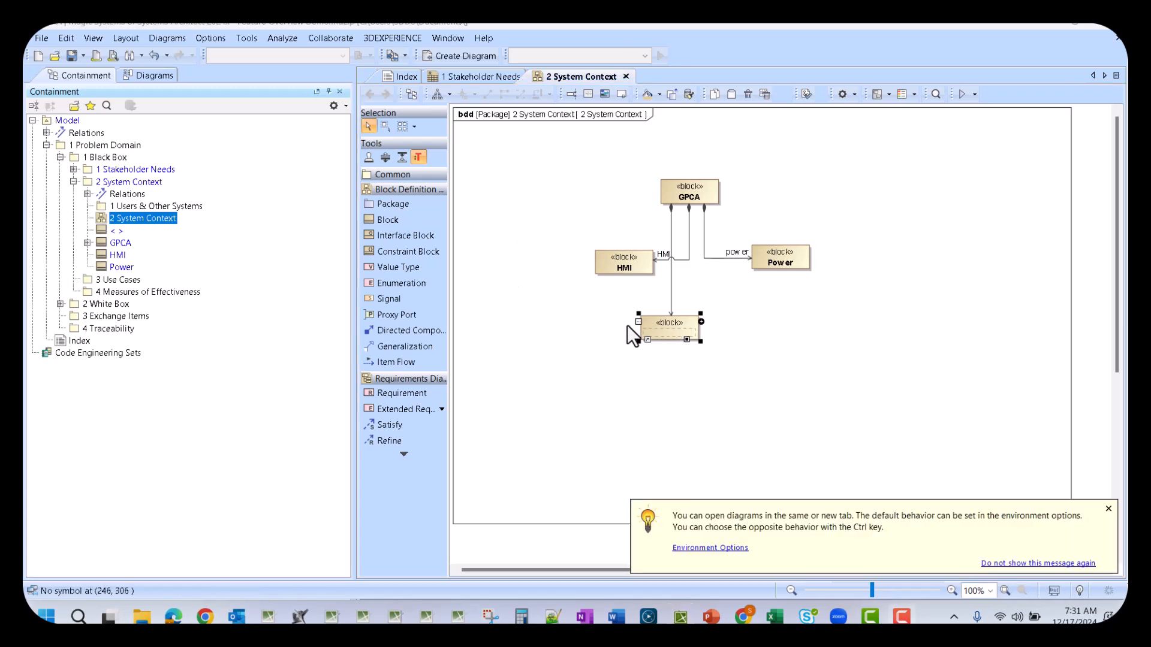
pyautogui.click(661, 332)
pyautogui.write('System Controller')
pyautogui.click(811, 285)
pyautogui.click(710, 188)
pyautogui.moveTo(738, 166); pyautogui.dragTo(775, 318)
pyautogui.write('De')
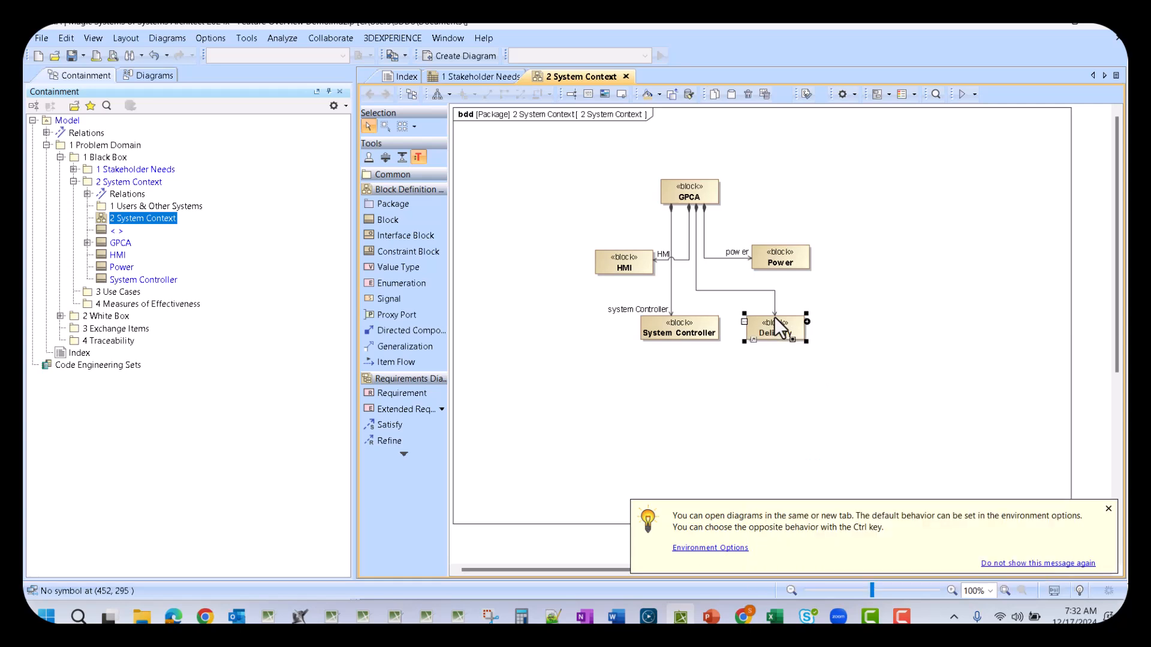
pyautogui.write('livery Mechanism')
pyautogui.click(904, 284)
# Apply the automatic layout to all blocks and shrink the diagram frame to fit around them.
pyautogui.moveTo(555, 170); pyautogui.dragTo(899, 401)
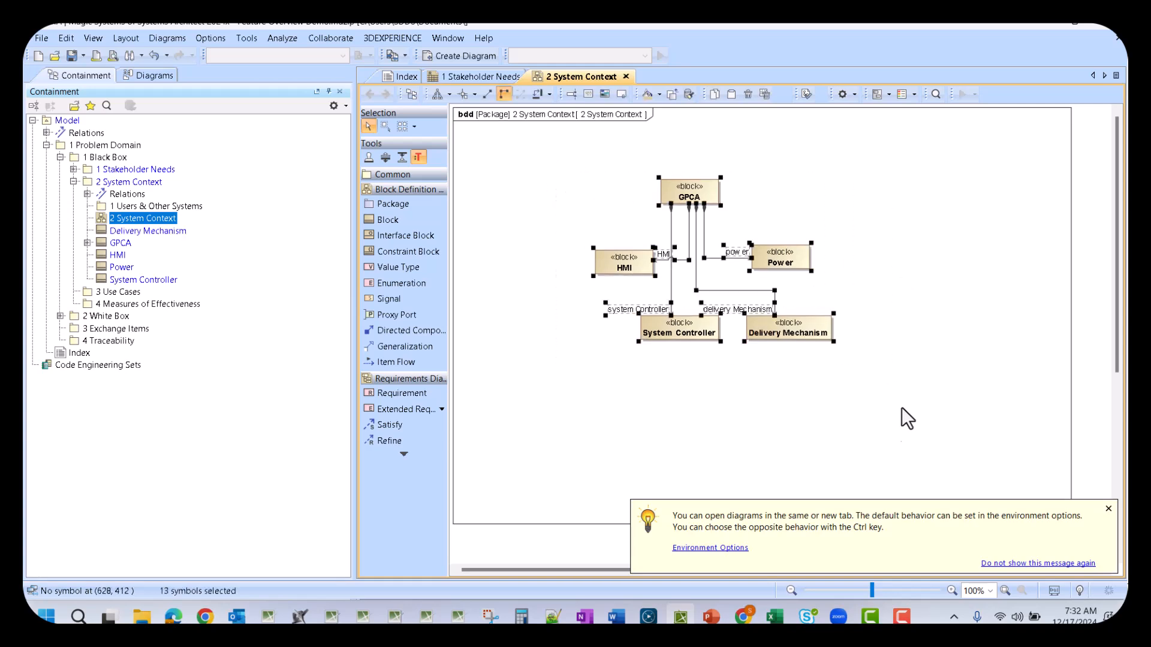
pyautogui.click(439, 95)
pyautogui.click(1060, 526)
pyautogui.doubleClick(1060, 526)
pyautogui.moveTo(597, 166); pyautogui.dragTo(823, 228)
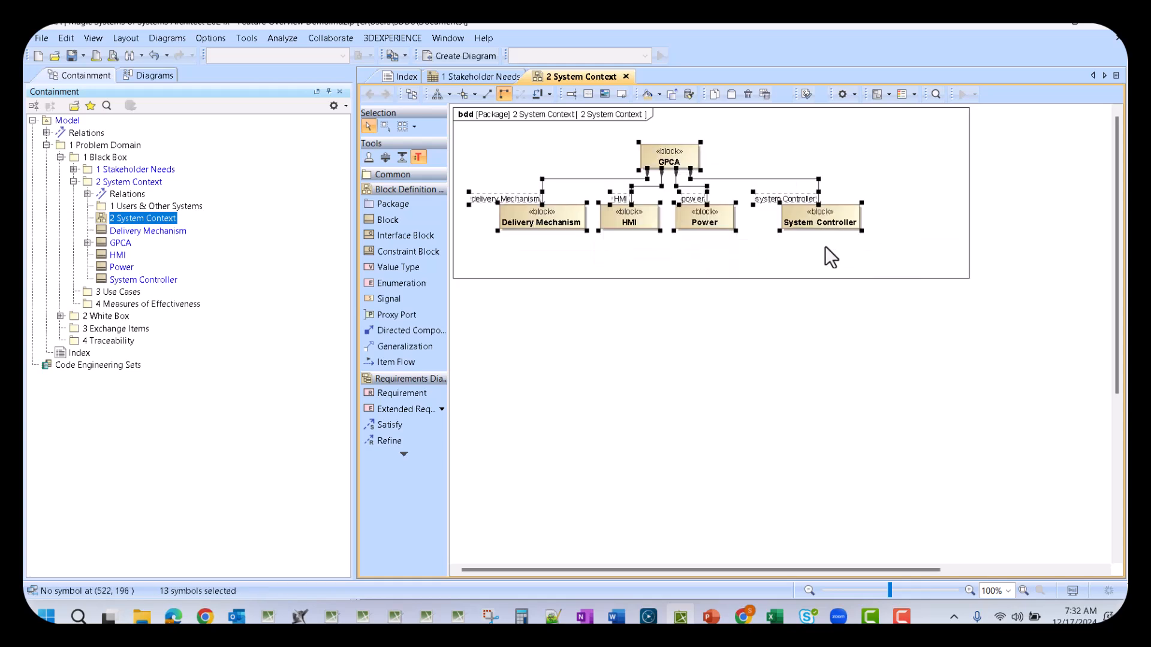
pyautogui.click(944, 278)
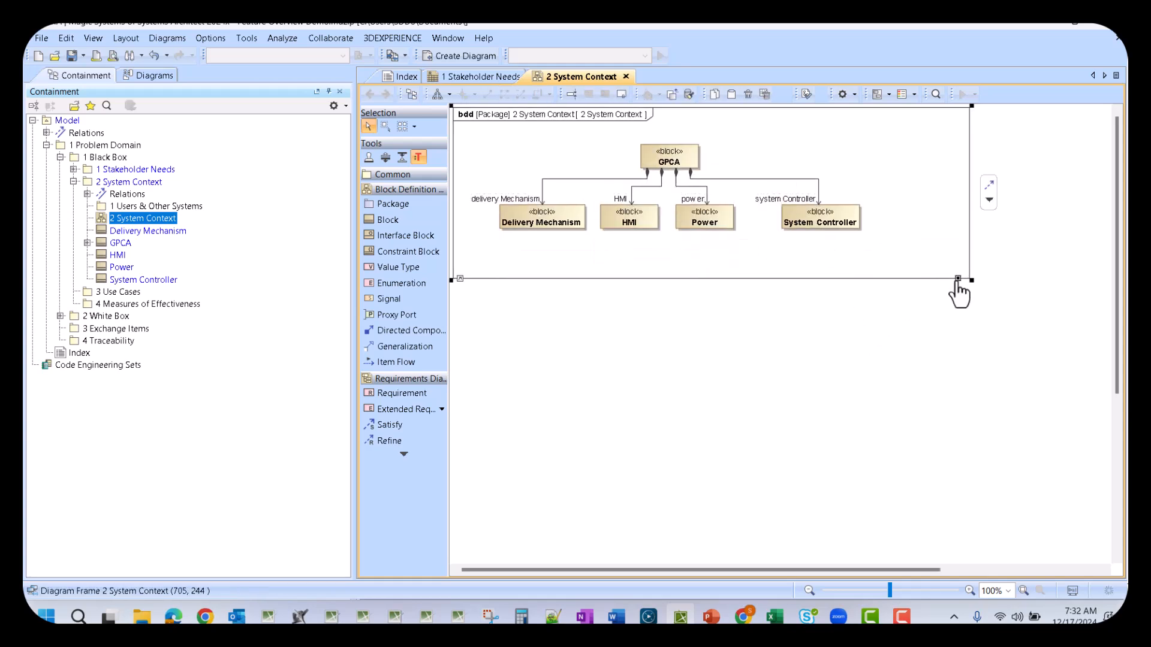
pyautogui.doubleClick(958, 279)
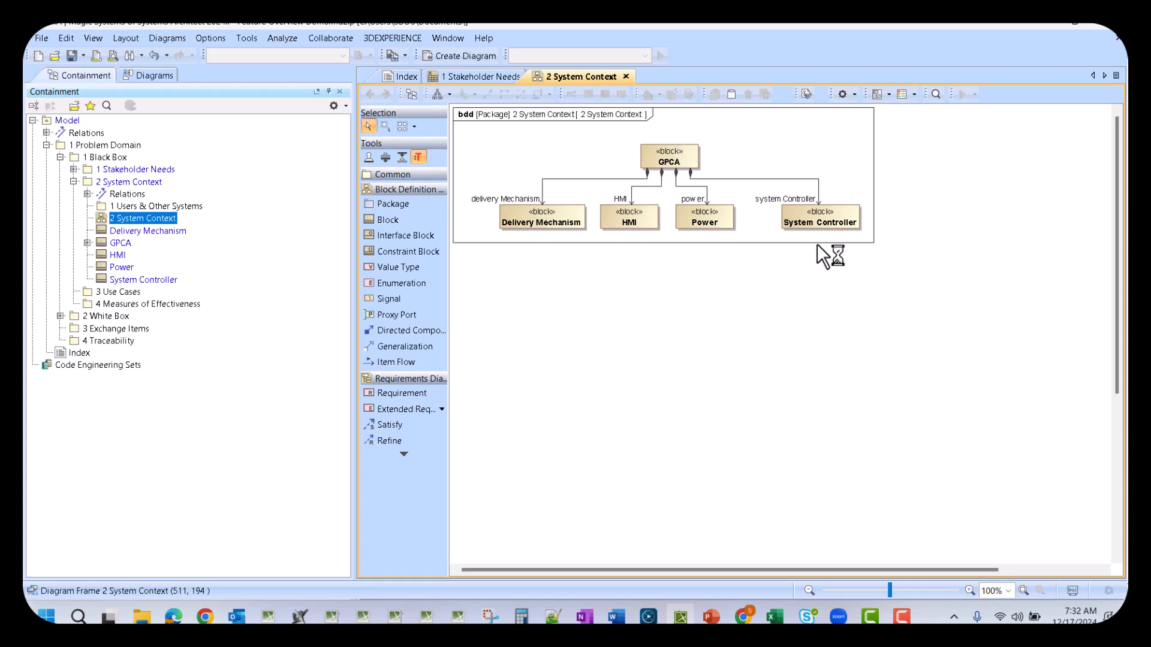
# Add two untyped proxy ports to the GPCA block.
pyautogui.click(683, 159)
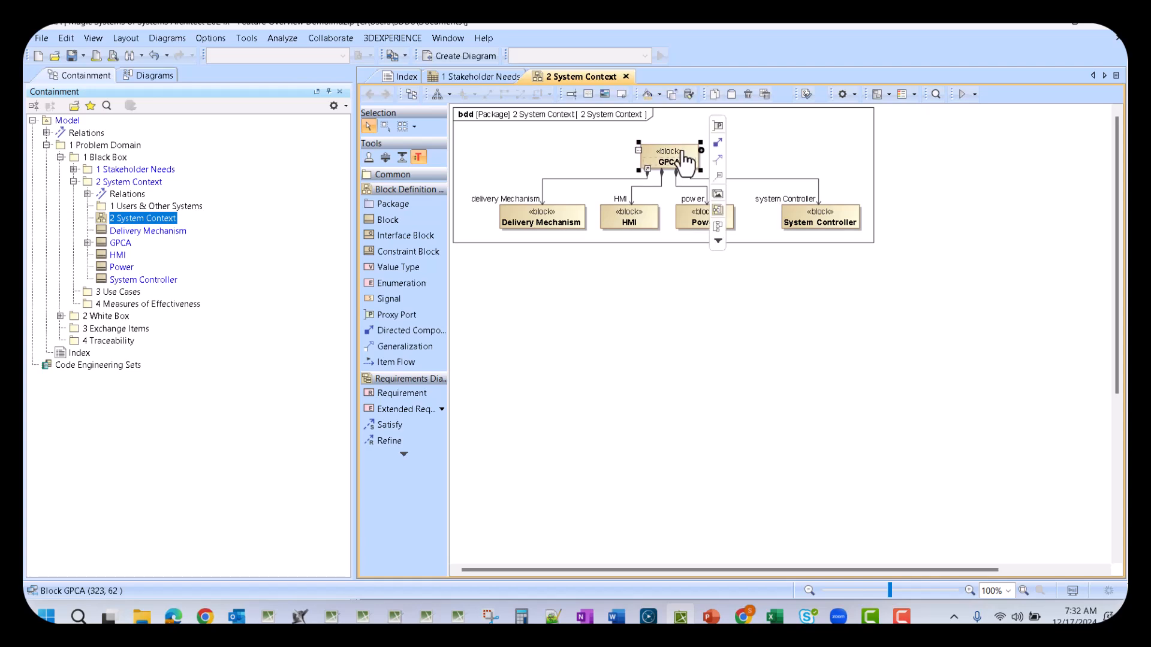
pyautogui.click(719, 125)
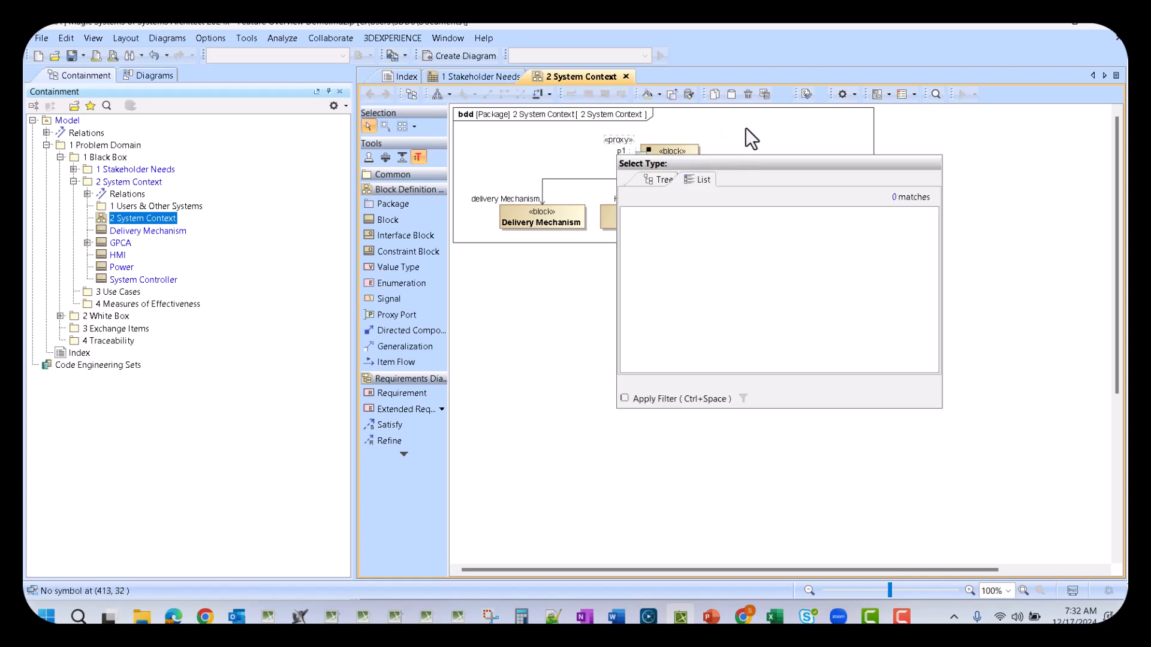
pyautogui.press('Escape')
pyautogui.click(718, 125)
pyautogui.click(767, 145)
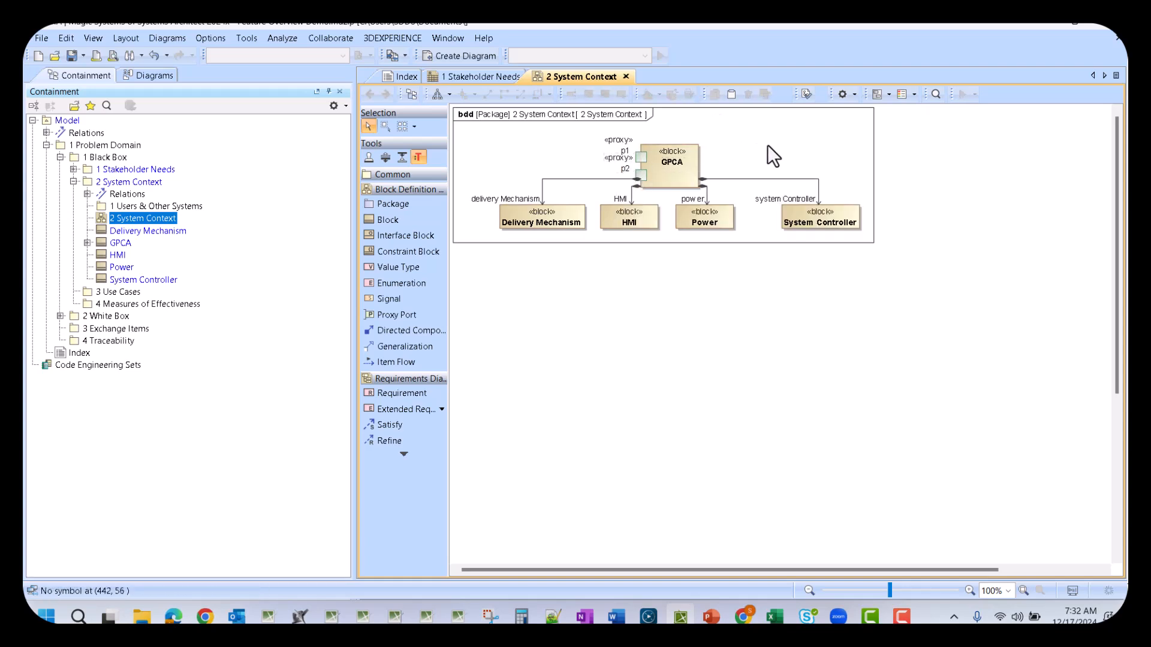
# Move the four part blocks further below GPCA and reapply the automatic layout to the whole diagram.
pyautogui.moveTo(469, 203); pyautogui.dragTo(833, 249)
pyautogui.moveTo(530, 145); pyautogui.dragTo(809, 242)
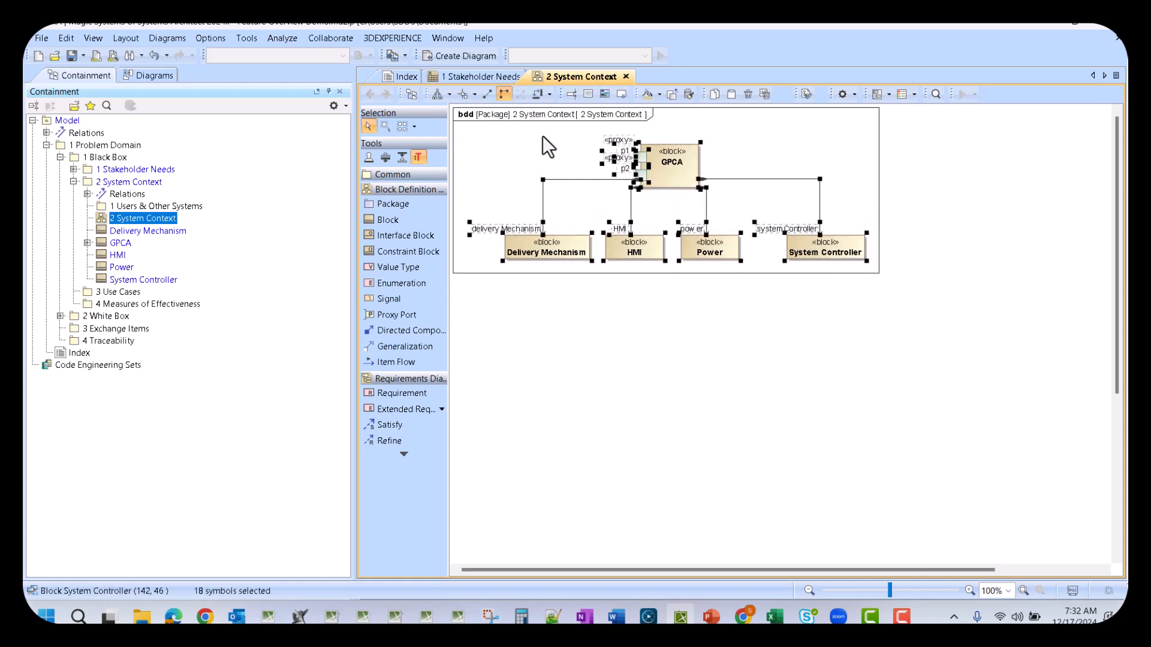
pyautogui.click(437, 94)
pyautogui.click(789, 315)
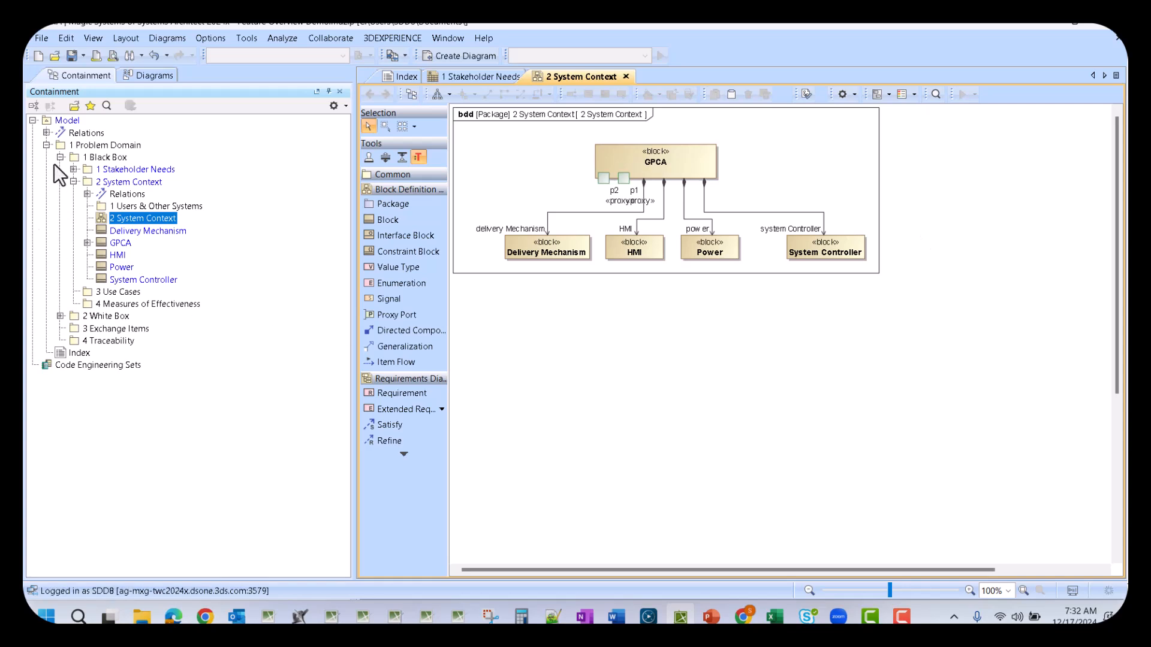
# Create a Generic Table in the 3 Exchange Items package with Signal as its element type.
pyautogui.click(92, 328)
pyautogui.rightClick(92, 327)
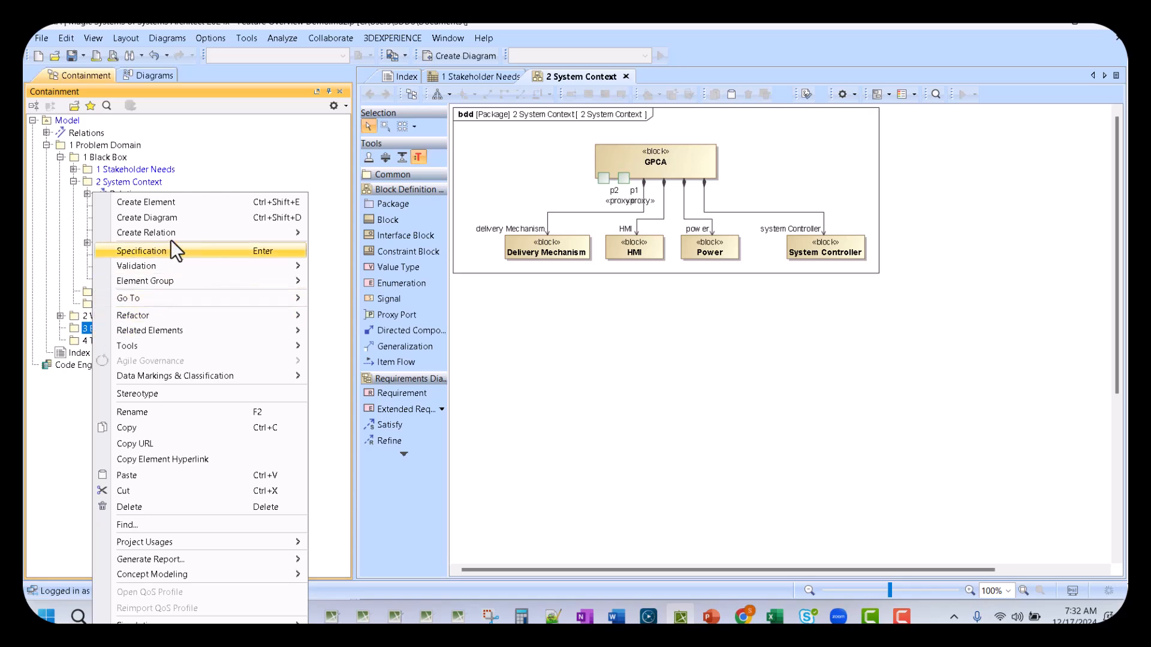
pyautogui.click(178, 218)
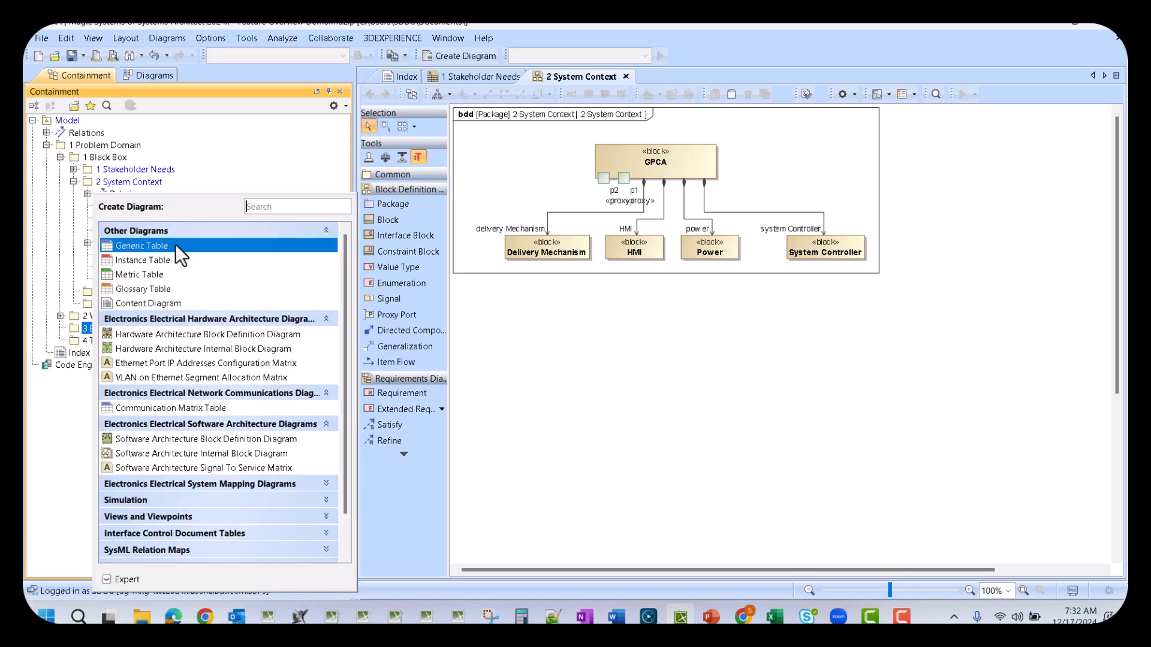
pyautogui.click(175, 245)
pyautogui.click(483, 238)
pyautogui.click(614, 122)
pyautogui.write('sign')
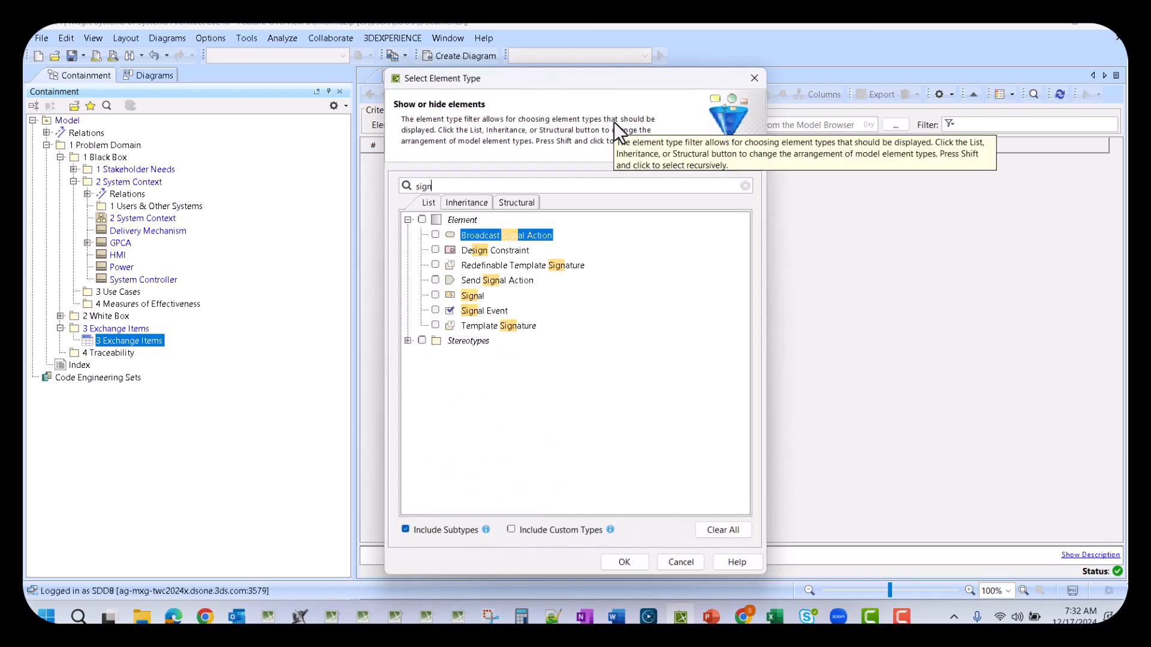
pyautogui.click(435, 295)
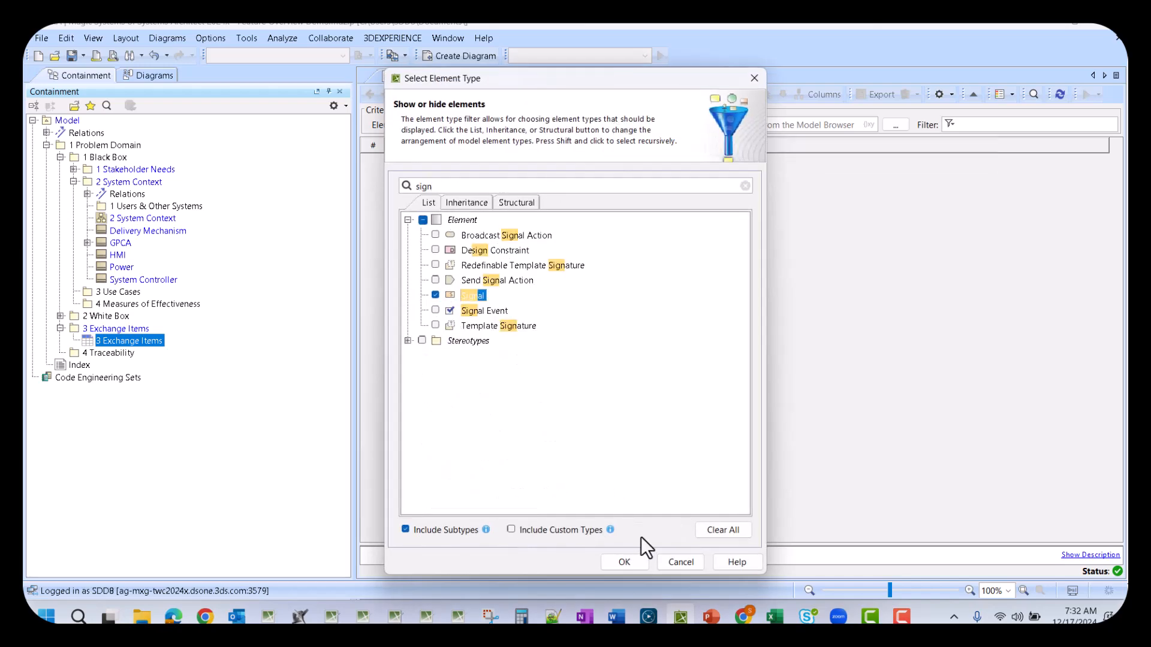
pyautogui.click(630, 560)
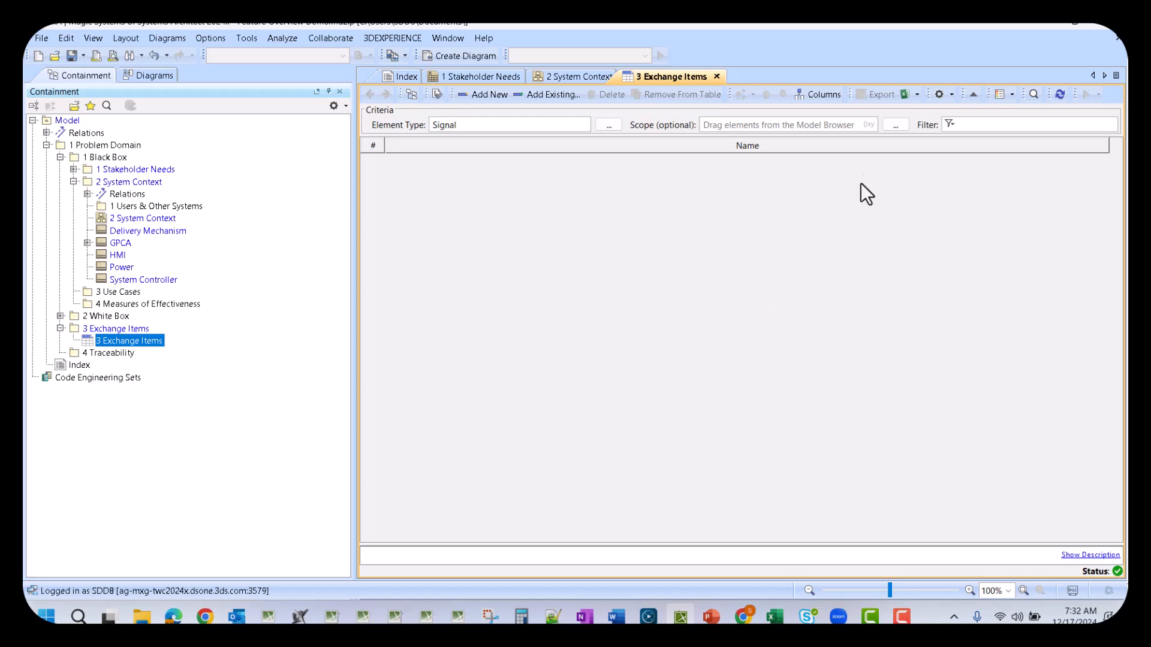
# Set Problem Domain Signals.xlsx from the file system as the Excel sync file of the exchange items table.
pyautogui.click(908, 93)
pyautogui.moveTo(941, 110)
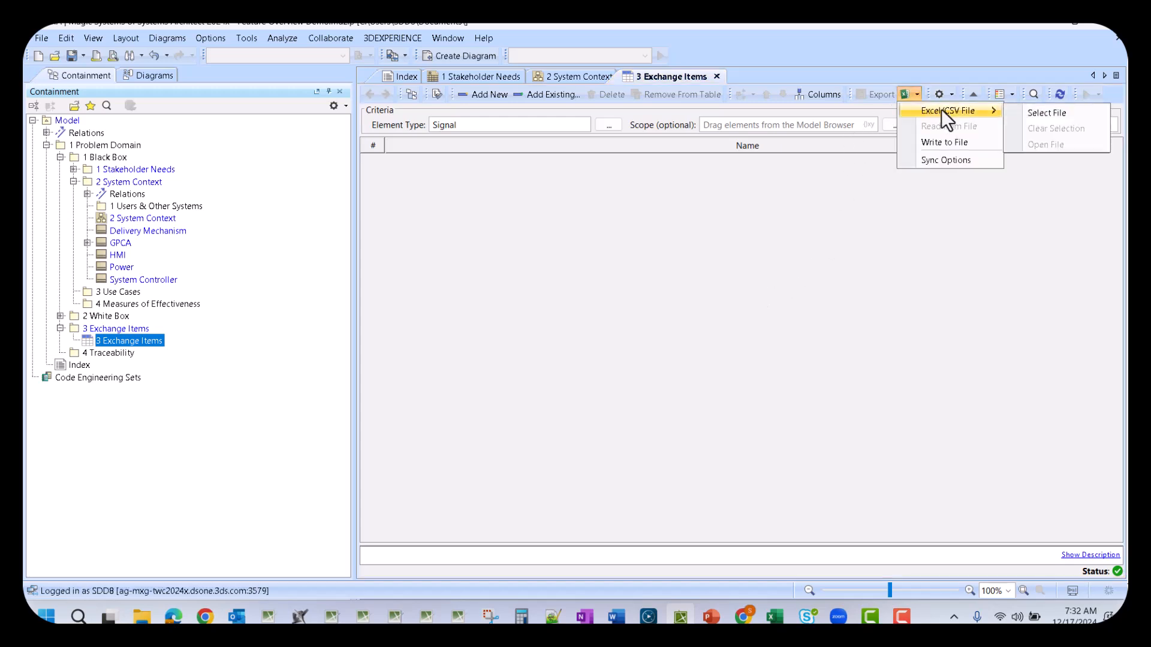
pyautogui.click(1057, 122)
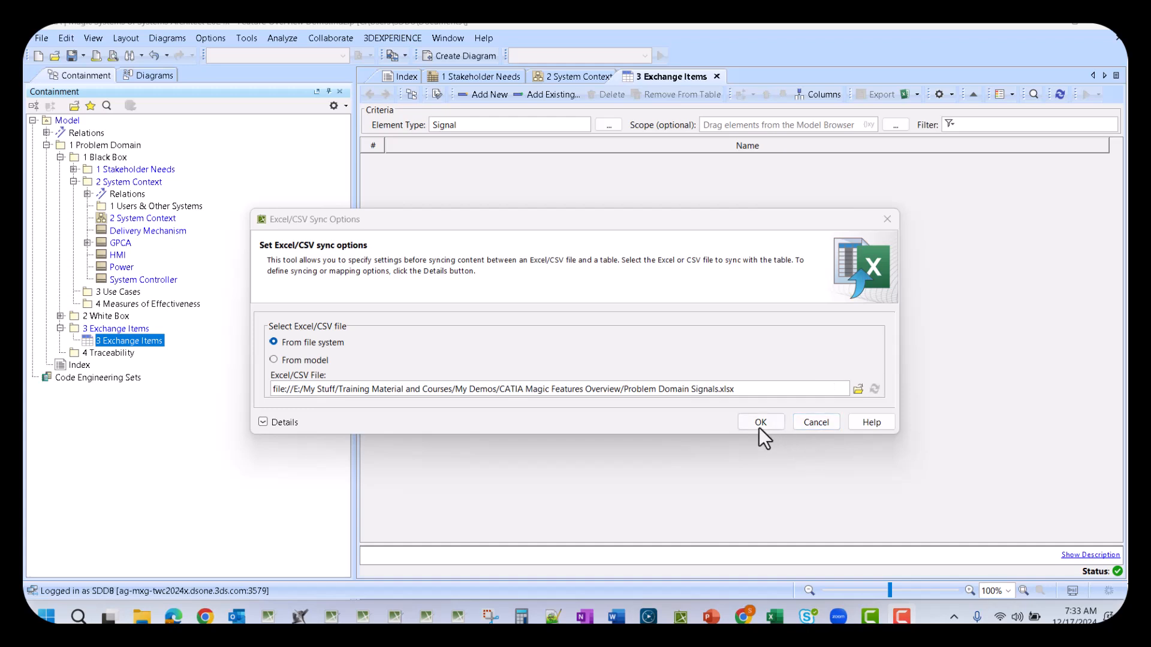
pyautogui.click(760, 423)
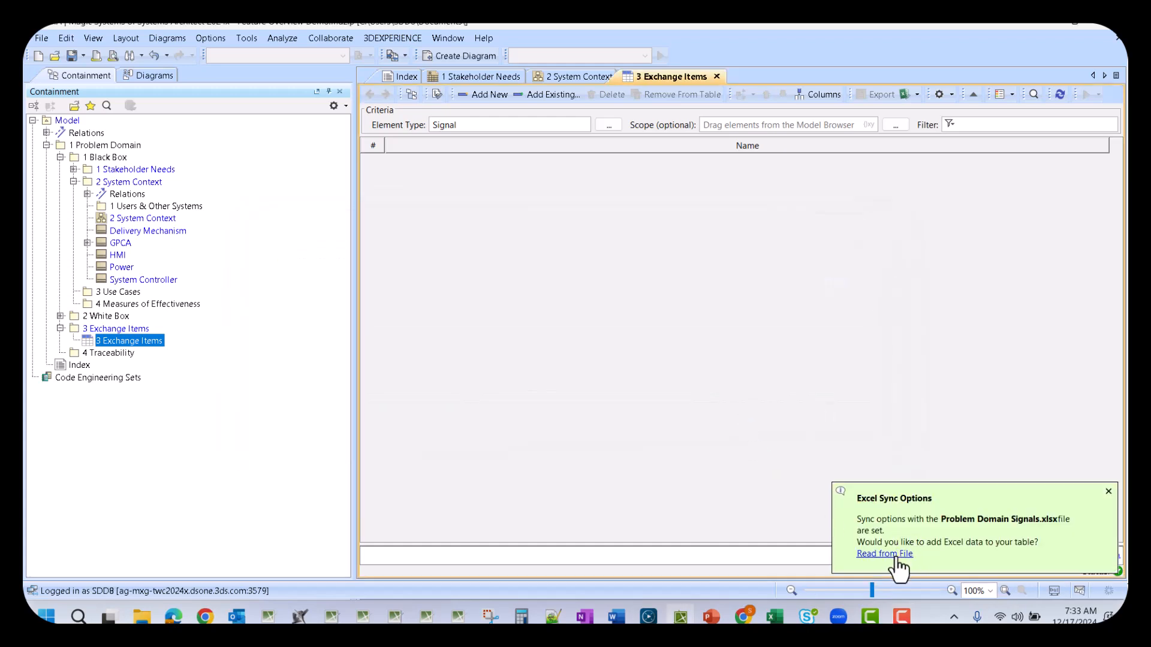
# Show the Documentation column in the table and read the signals in from the linked Excel file.
pyautogui.click(819, 91)
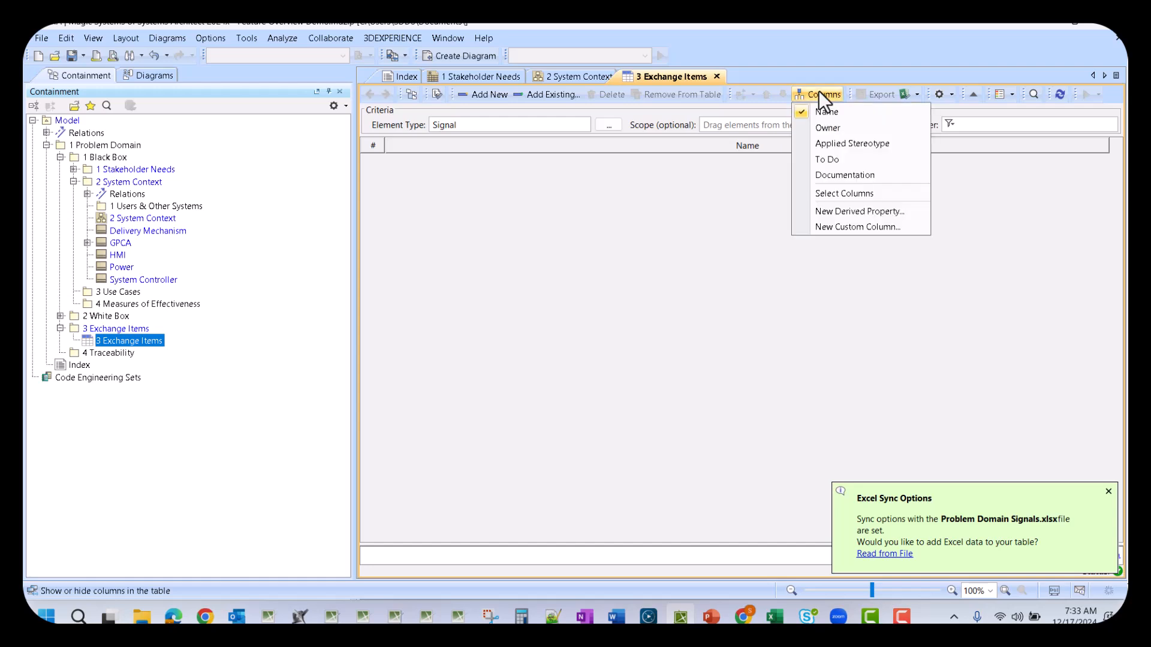
pyautogui.click(840, 174)
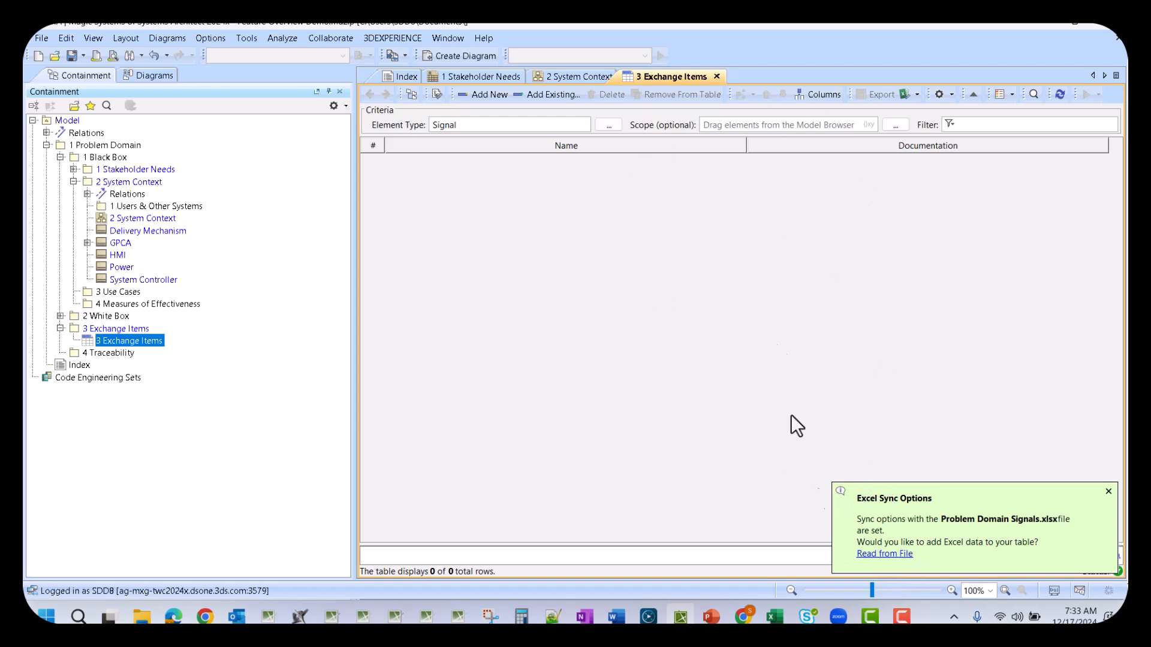
pyautogui.click(892, 555)
pyautogui.click(675, 392)
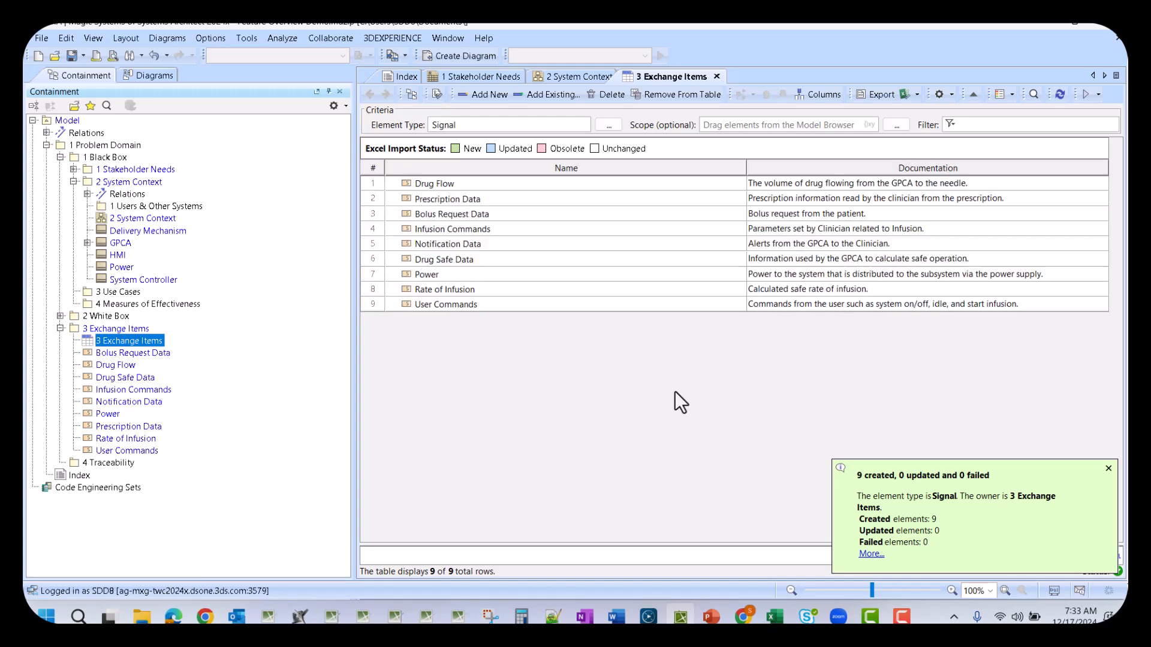
# Narrow the Name and Documentation columns of the exchange items table to suit their text.
pyautogui.moveTo(746, 168); pyautogui.dragTo(550, 175)
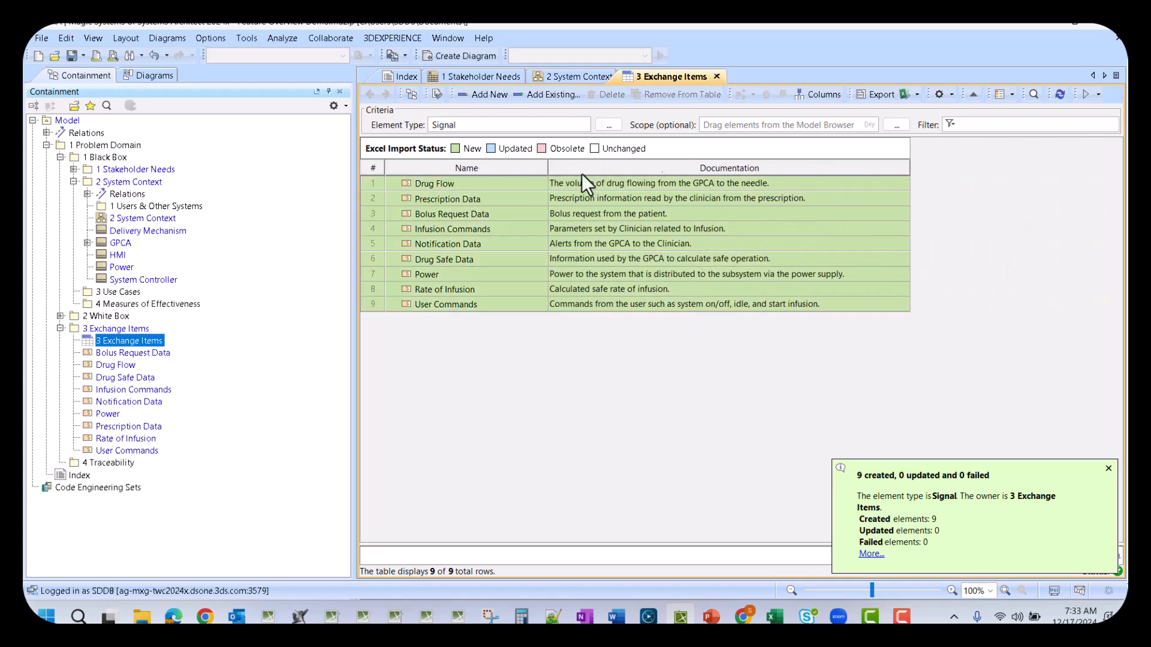
pyautogui.moveTo(910, 168); pyautogui.dragTo(880, 168)
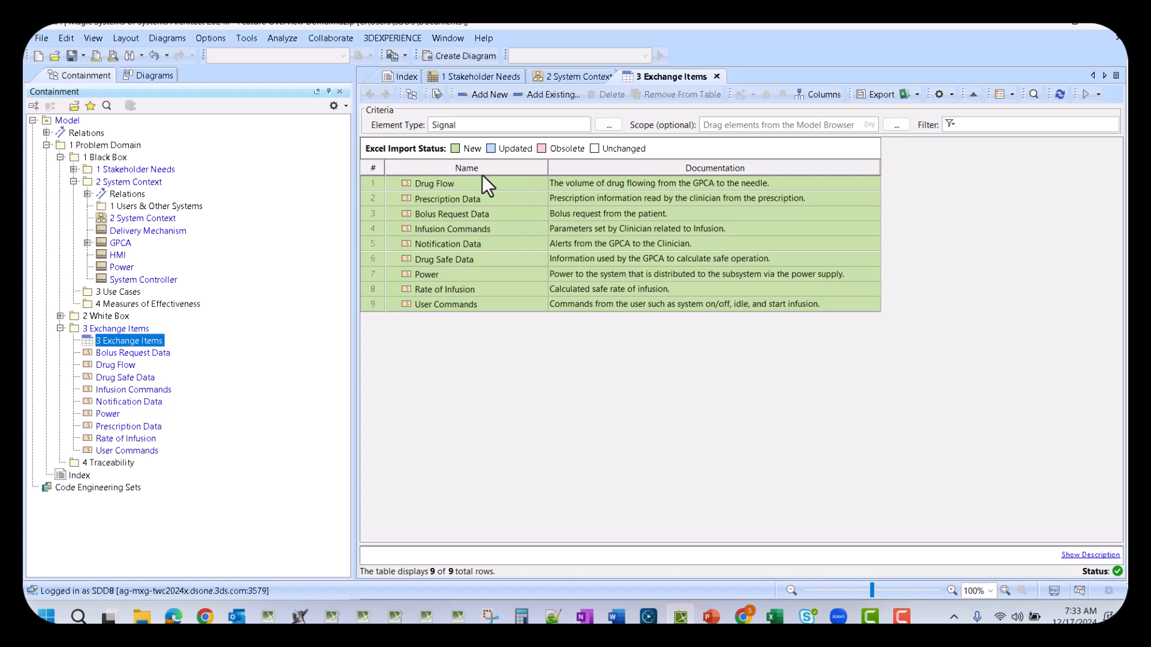
pyautogui.click(951, 207)
# Export the 3 Exchange Items package to a new project, keeping auxiliary resources hidden and checking for cyclic dependencies.
pyautogui.click(61, 329)
pyautogui.rightClick(112, 338)
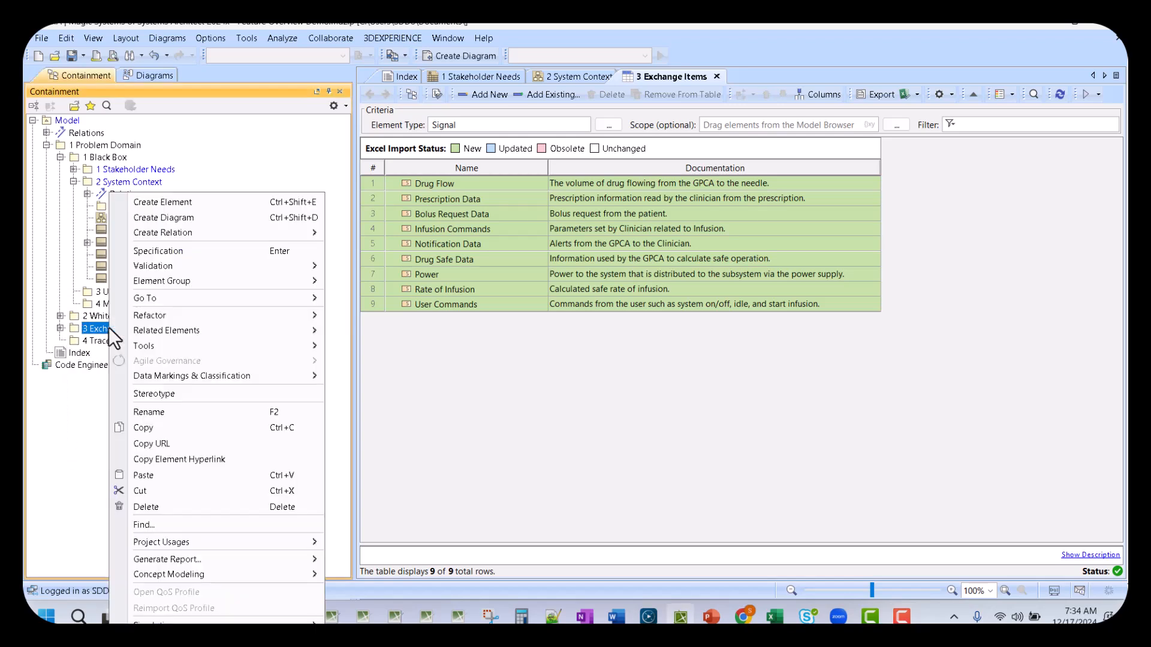
pyautogui.moveTo(295, 542)
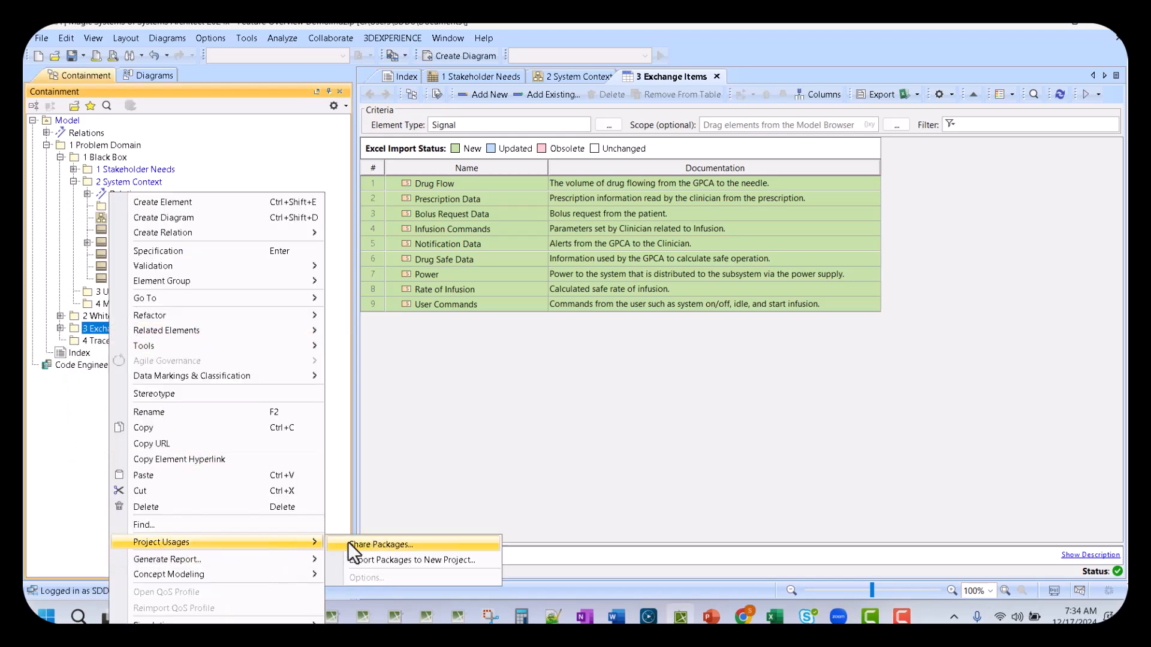
pyautogui.click(435, 560)
pyautogui.click(688, 568)
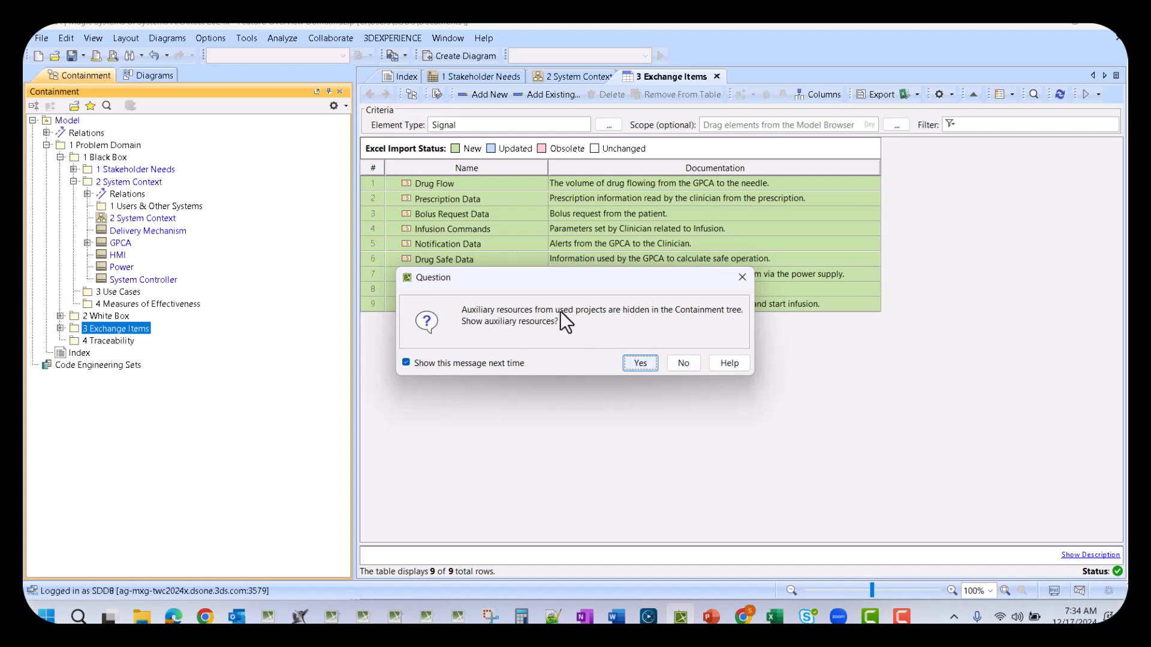
pyautogui.click(682, 362)
pyautogui.click(497, 362)
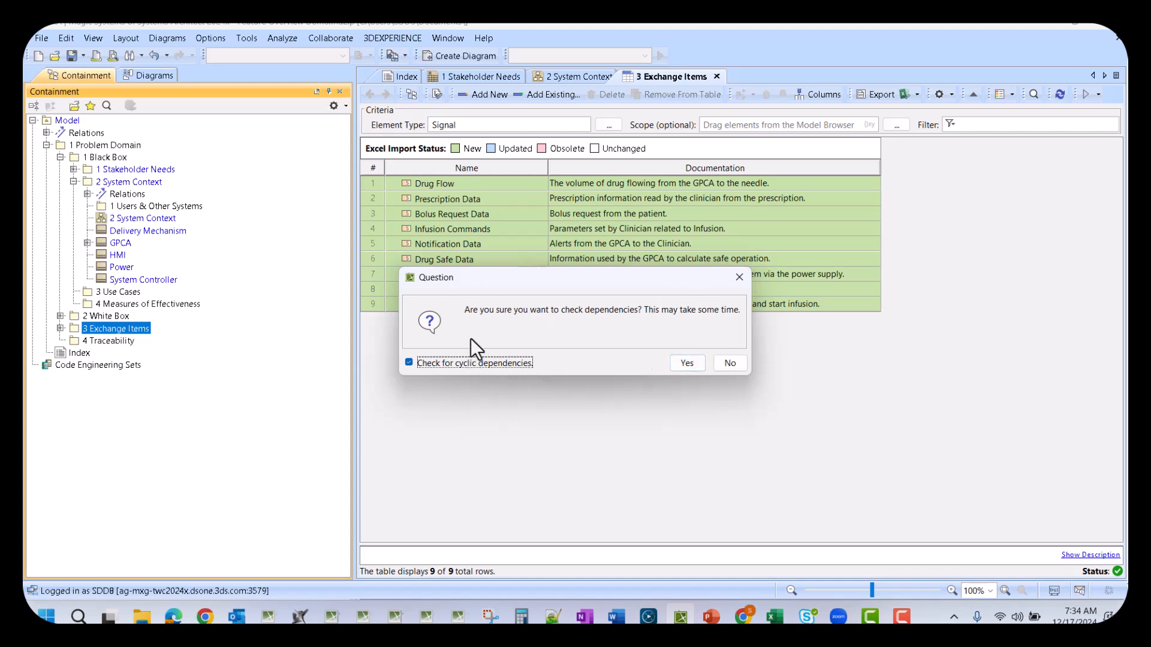
pyautogui.click(689, 364)
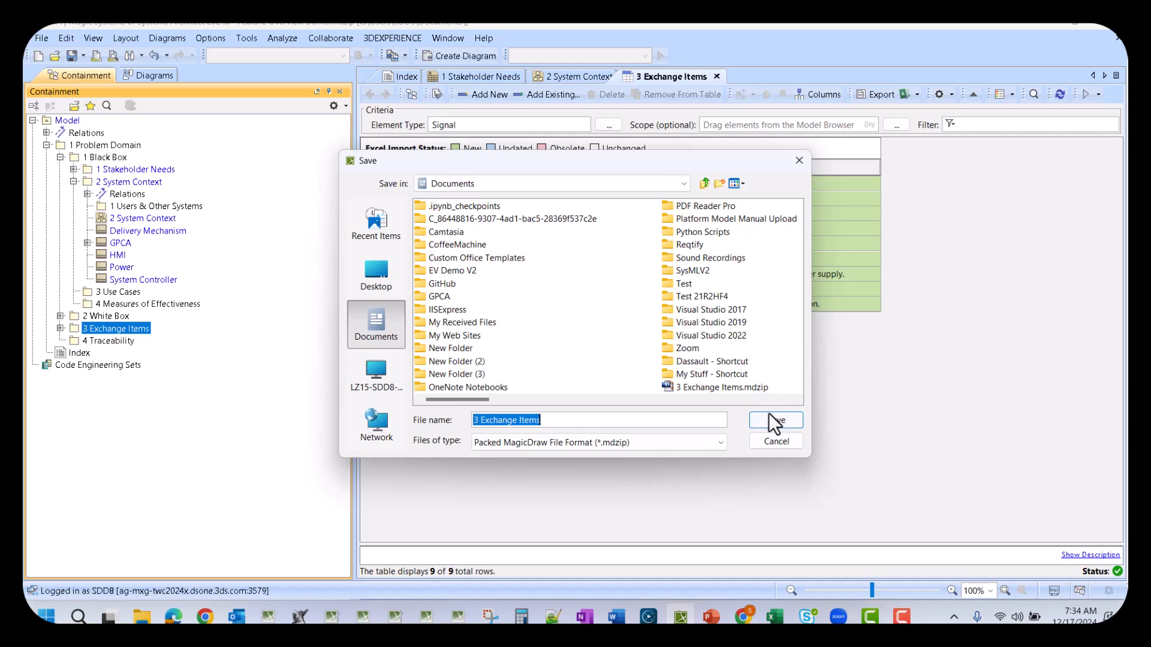
# Save the exported project as 3 Exchange Items in Documents and use the <project.dir>\ path variable for it.
pyautogui.click(768, 418)
pyautogui.click(671, 366)
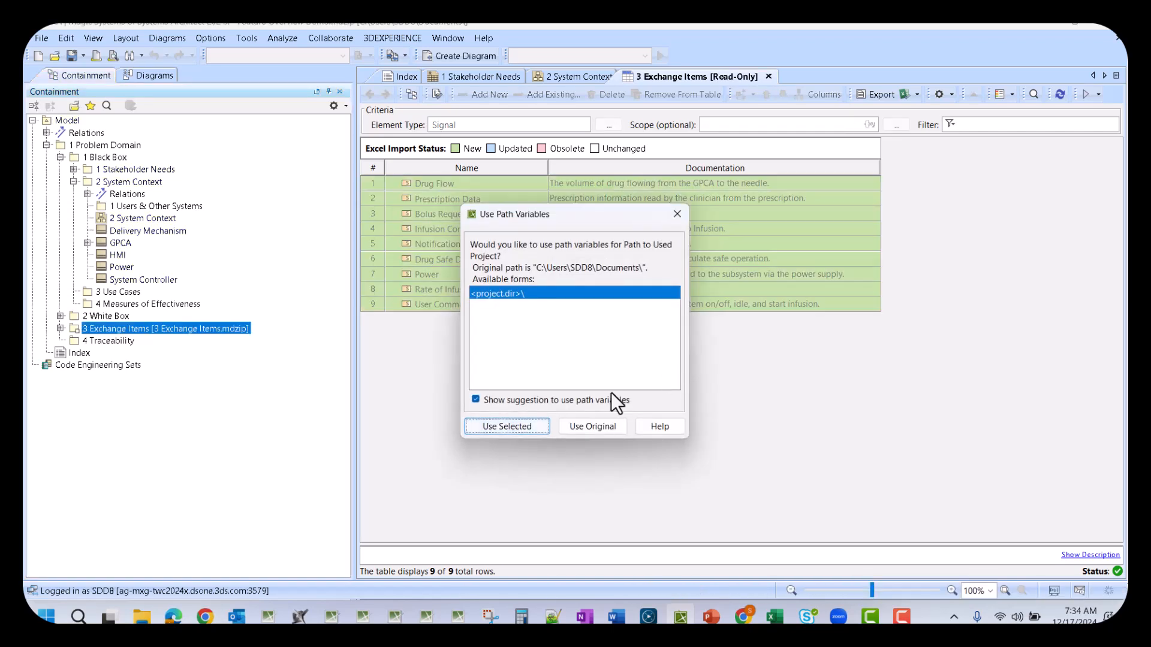
pyautogui.click(540, 430)
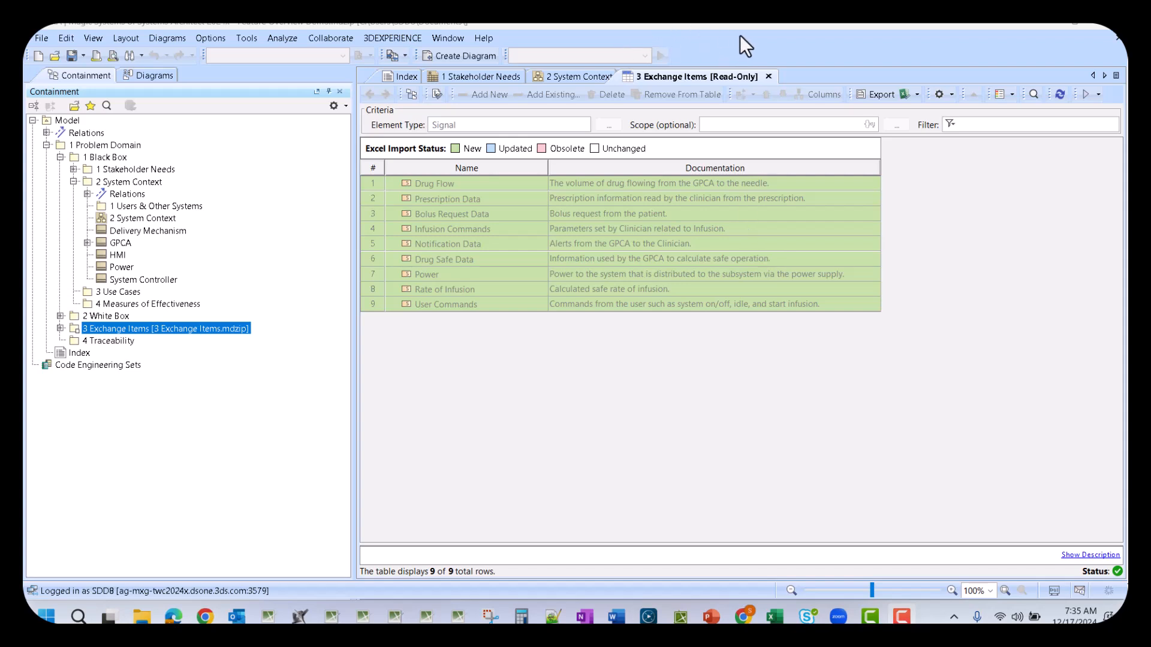
# Return to the 2 System Context diagram and expand the exported 3 Exchange Items package to examine its signals.
pyautogui.click(560, 78)
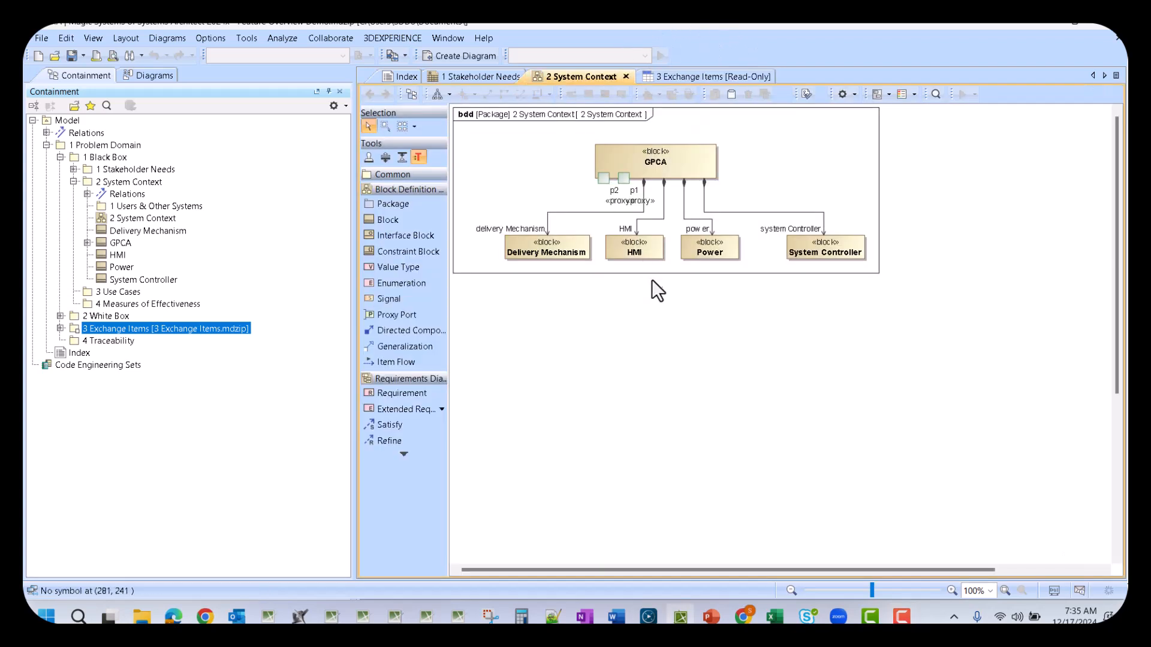
pyautogui.click(60, 328)
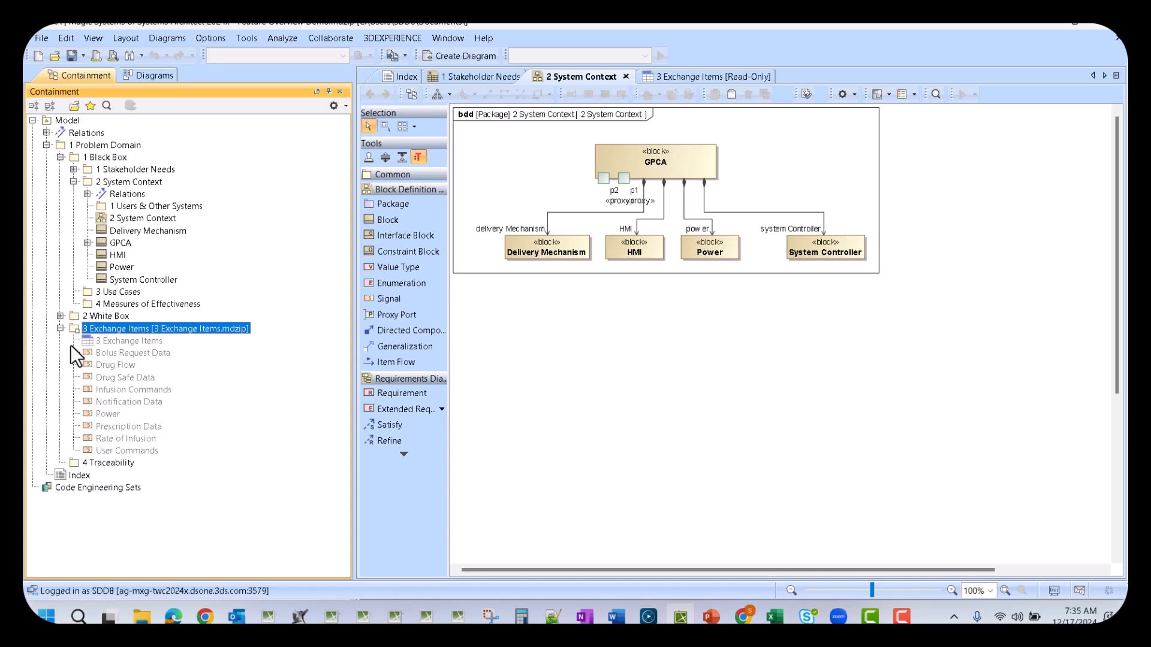
pyautogui.moveTo(104, 353); pyautogui.dragTo(968, 25)
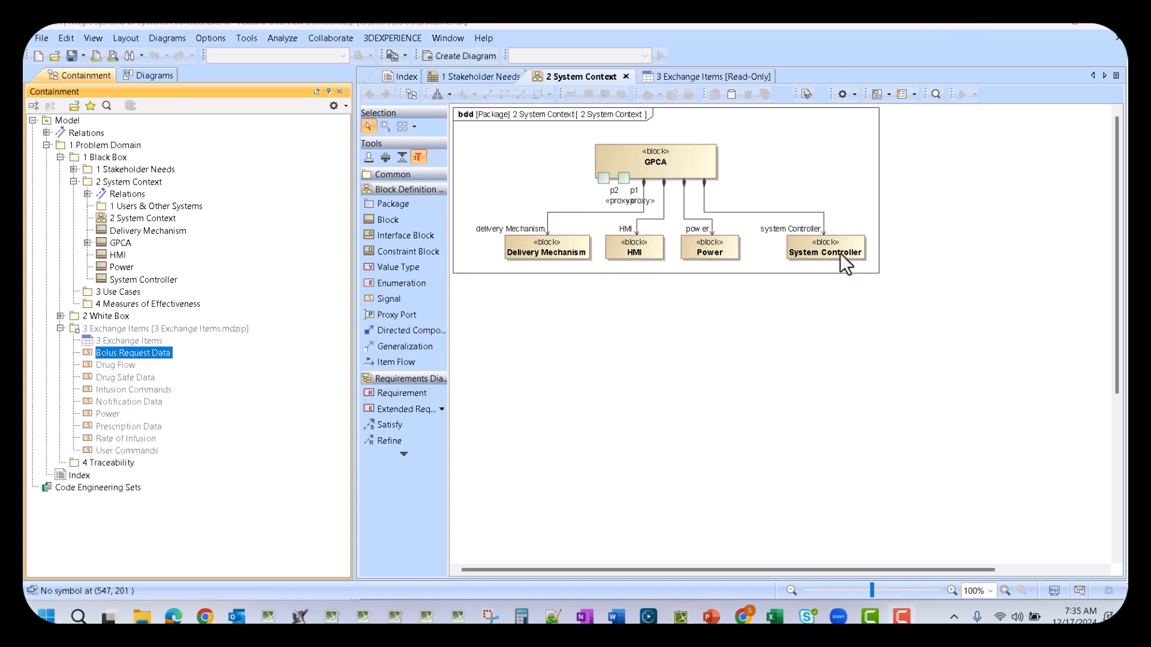
# Switch to the other open GPCA project to view its Logical System Architecture diagram.
pyautogui.click(405, 55)
pyautogui.click(444, 131)
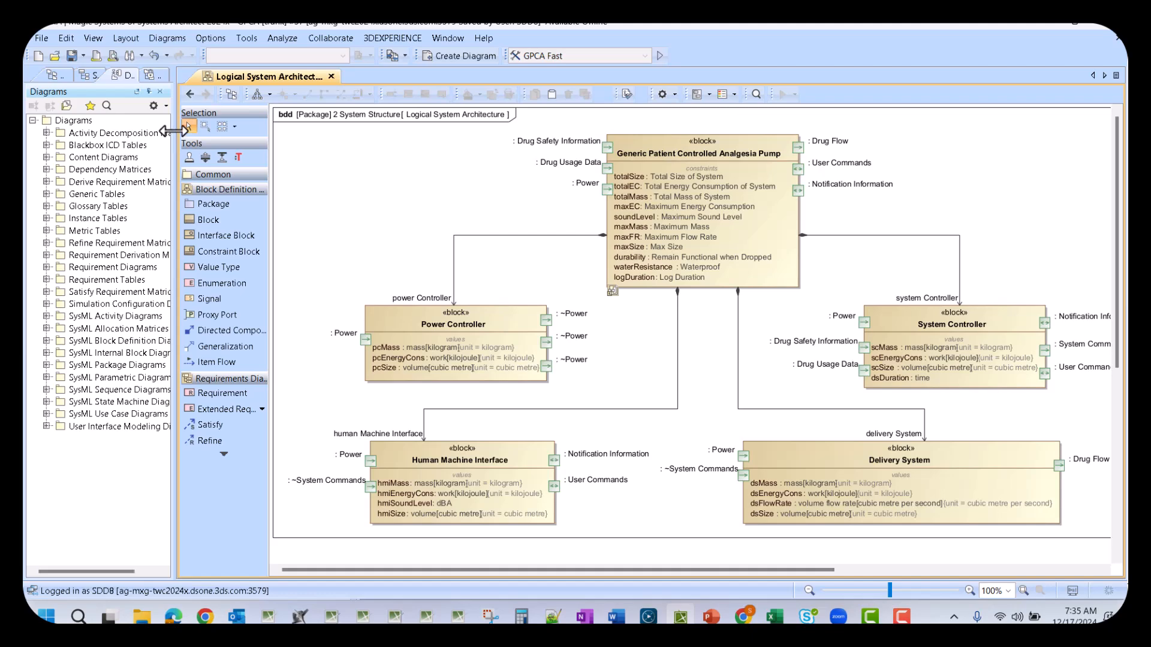
# Open the Post-Surgery Patient Recovery System Context table from the Blackbox ICD Tables group to examine its columns.
pyautogui.moveTo(177, 133); pyautogui.dragTo(319, 123)
pyautogui.click(47, 145)
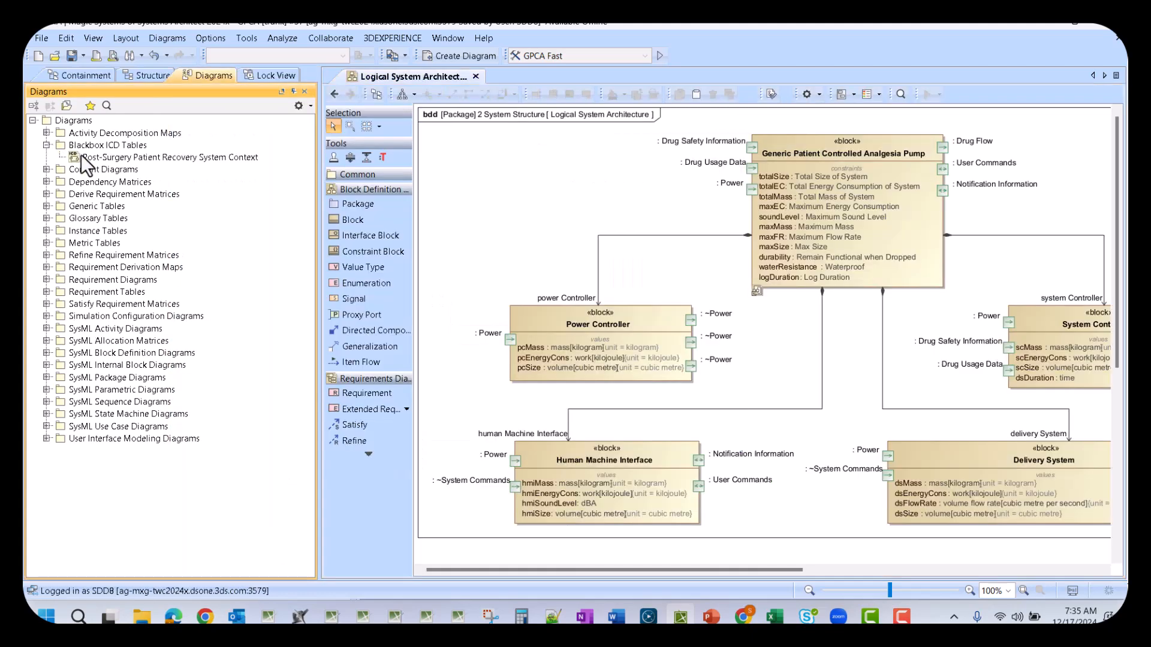
pyautogui.doubleClick(117, 157)
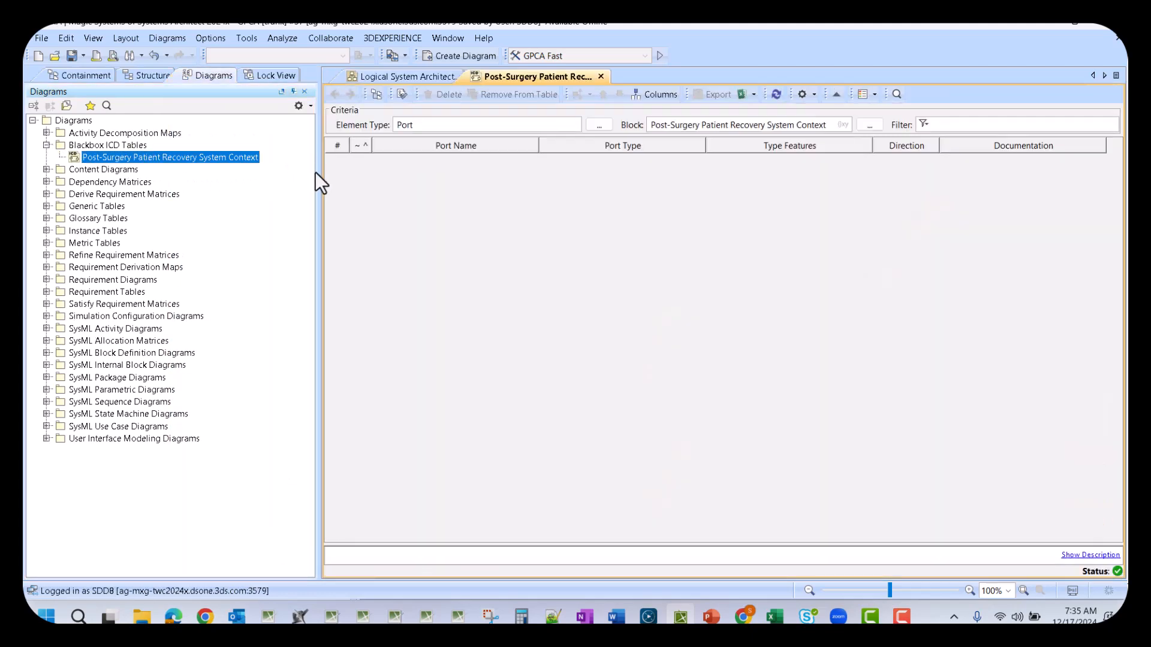
pyautogui.moveTo(319, 172); pyautogui.dragTo(269, 174)
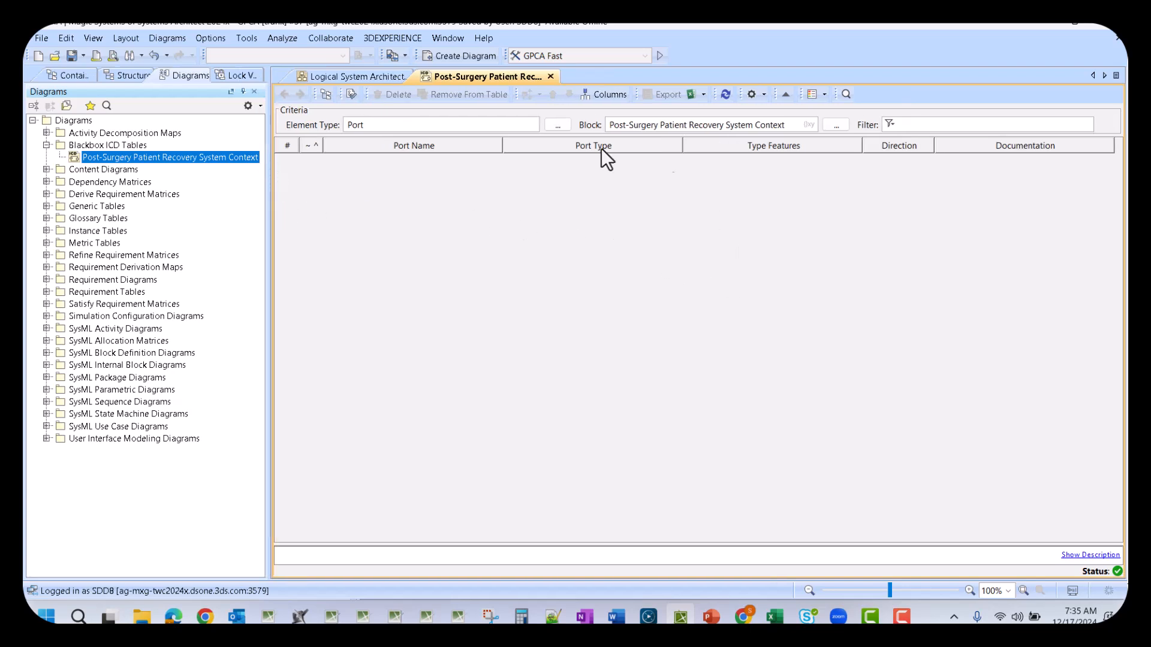
pyautogui.rightClick(104, 154)
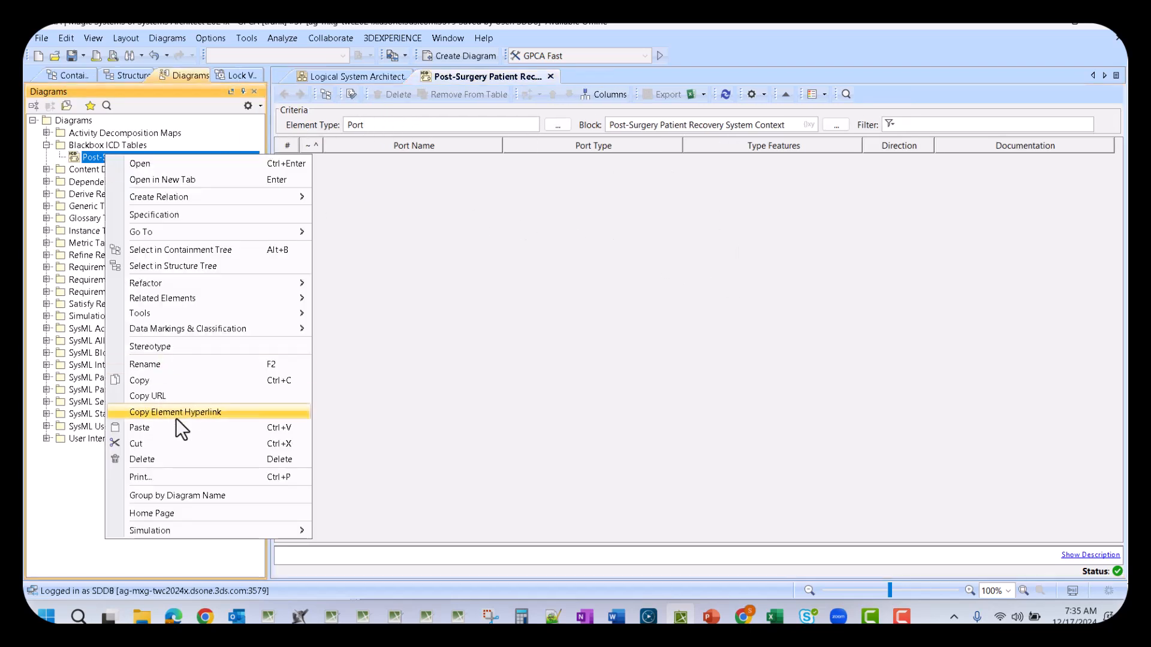
pyautogui.click(549, 286)
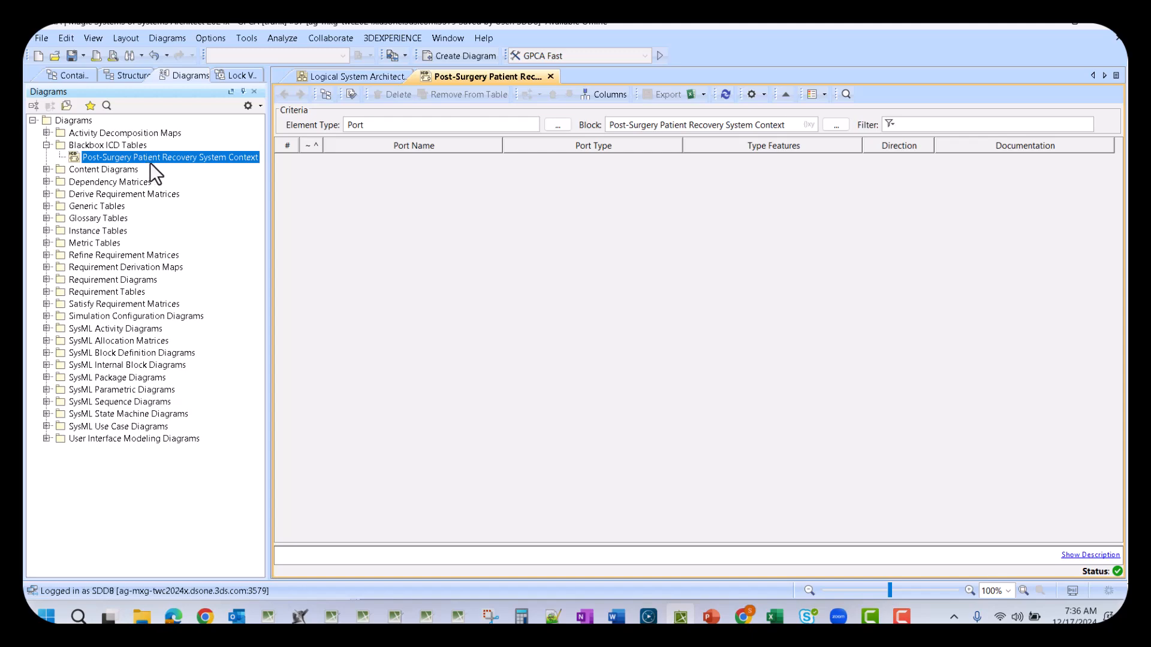
# Locate the open Post-Surgery Patient Recovery System Context table in the containment tree, with its full element names readable.
pyautogui.rightClick(606, 197)
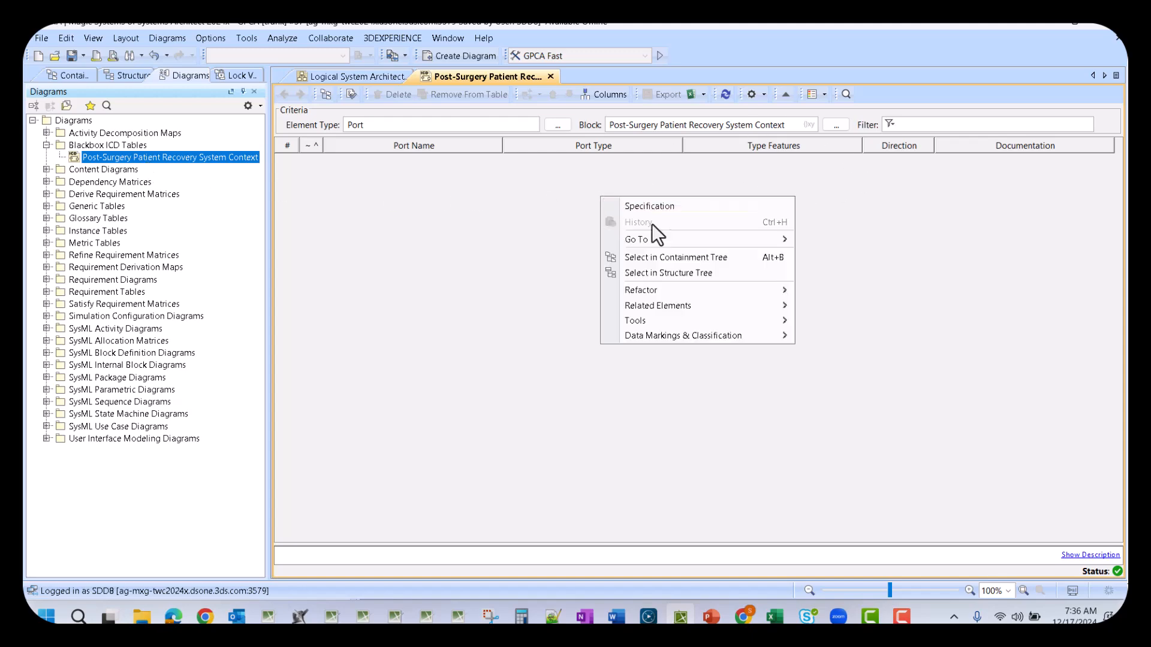
pyautogui.click(741, 253)
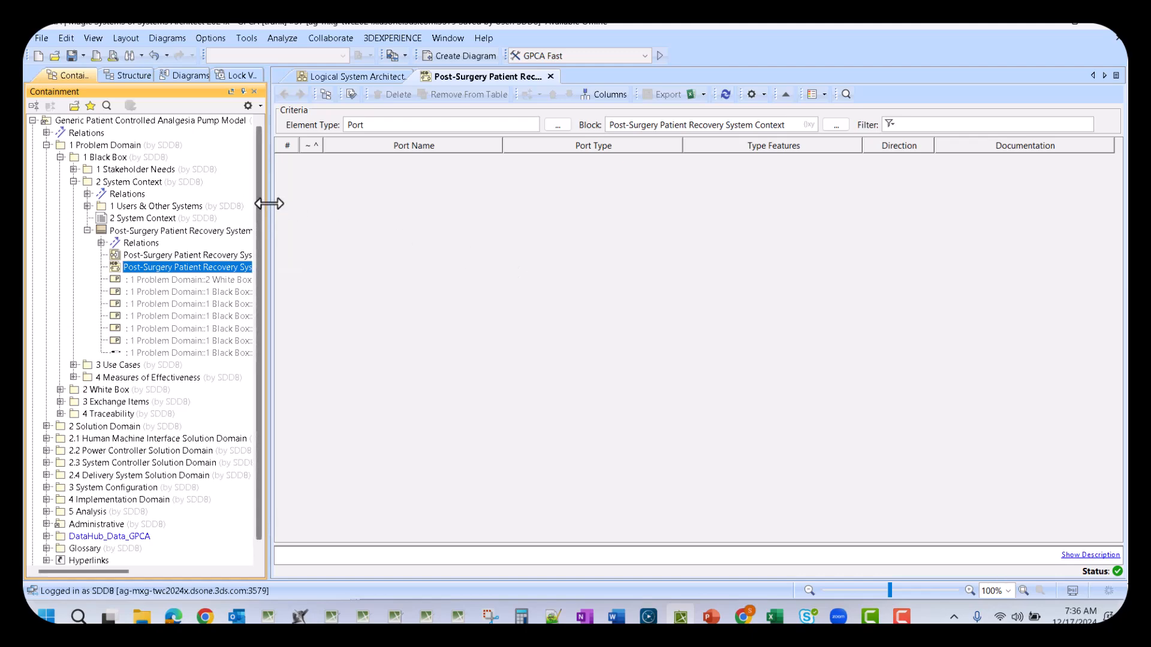
pyautogui.moveTo(268, 204); pyautogui.dragTo(369, 203)
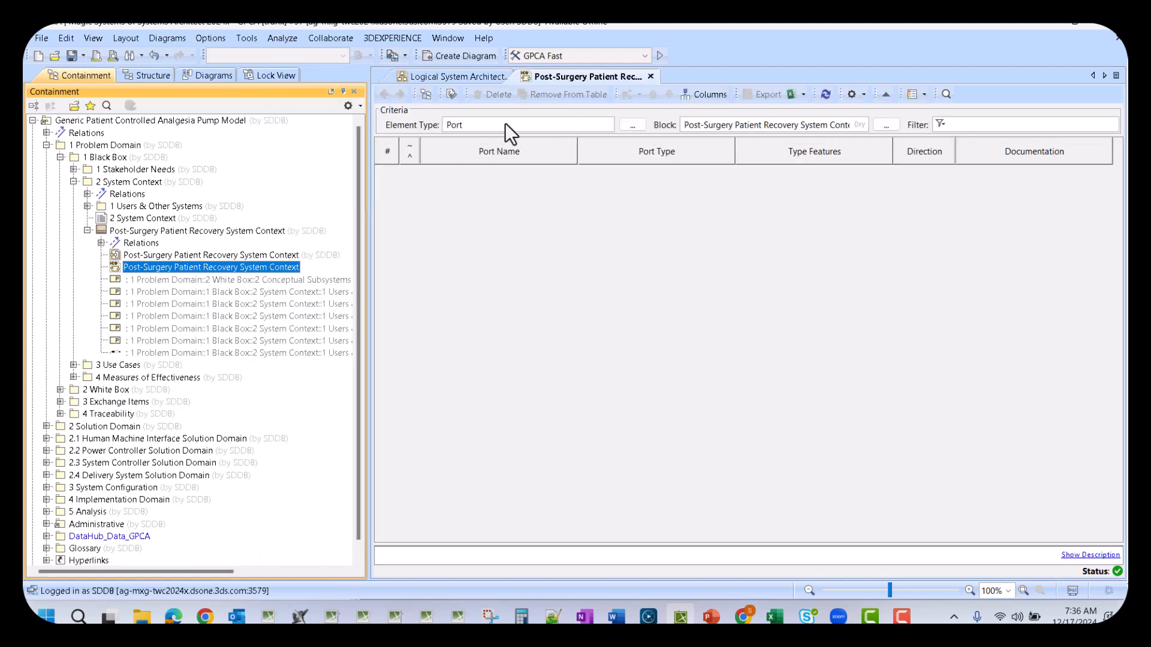
# Open the Post-Surgery Patient Recovery System Context internal block diagram and compare it with the Blackbox ICD table.
pyautogui.click(168, 255)
pyautogui.doubleClick(168, 255)
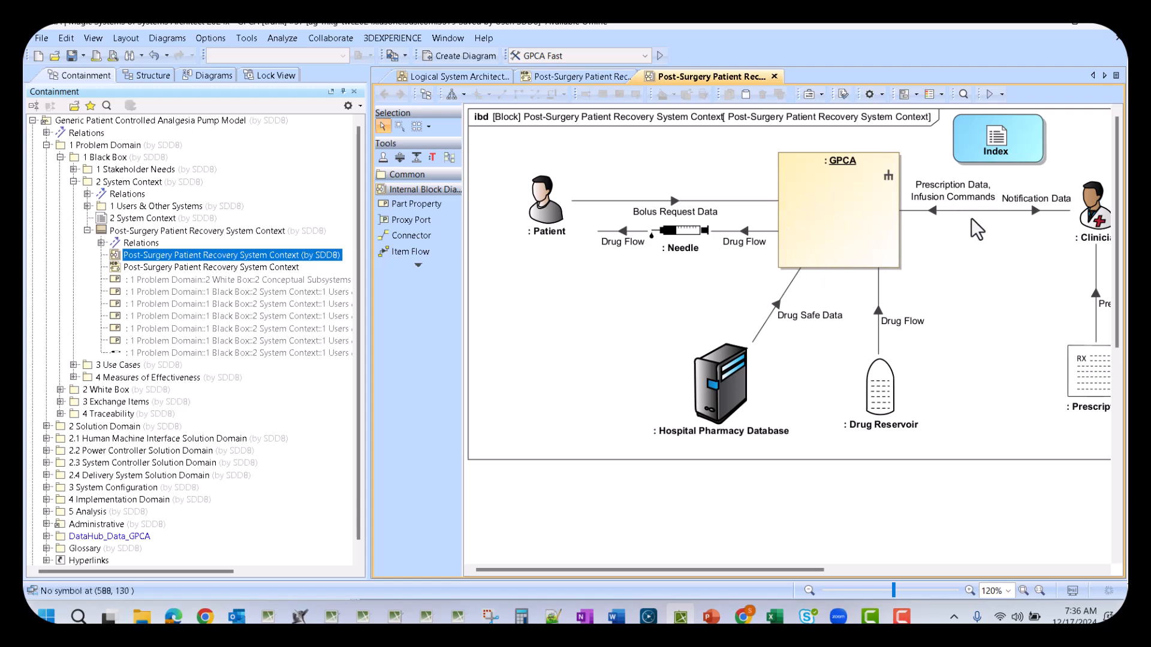
pyautogui.click(600, 78)
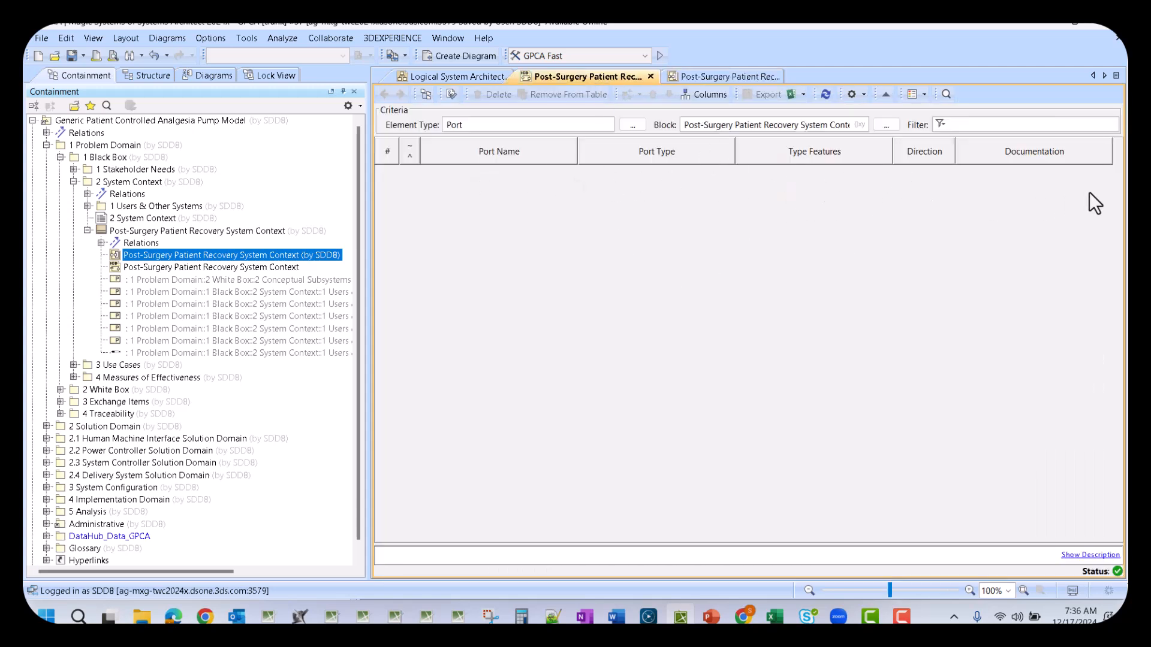
pyautogui.click(697, 76)
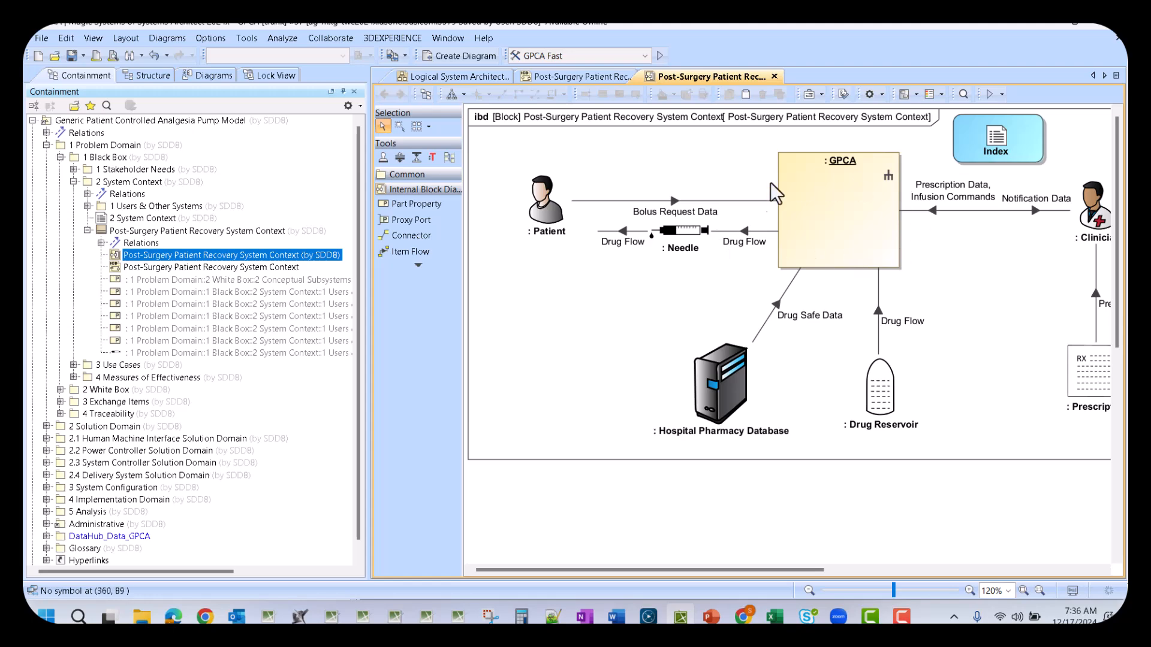
# Create a Blackbox ICD Table for the HMI Architecture block in 2 HMI Structure of the 2.1 Human Machine Interface Solution Domain.
pyautogui.click(83, 229)
pyautogui.click(46, 145)
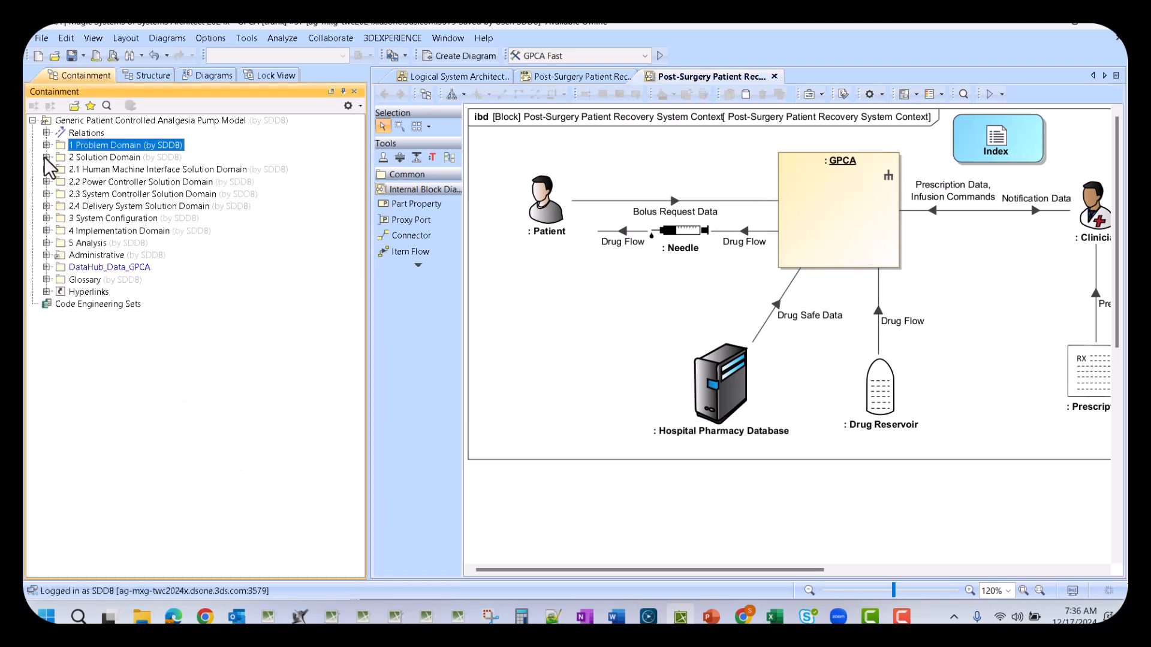
pyautogui.click(45, 157)
pyautogui.click(47, 157)
pyautogui.click(47, 170)
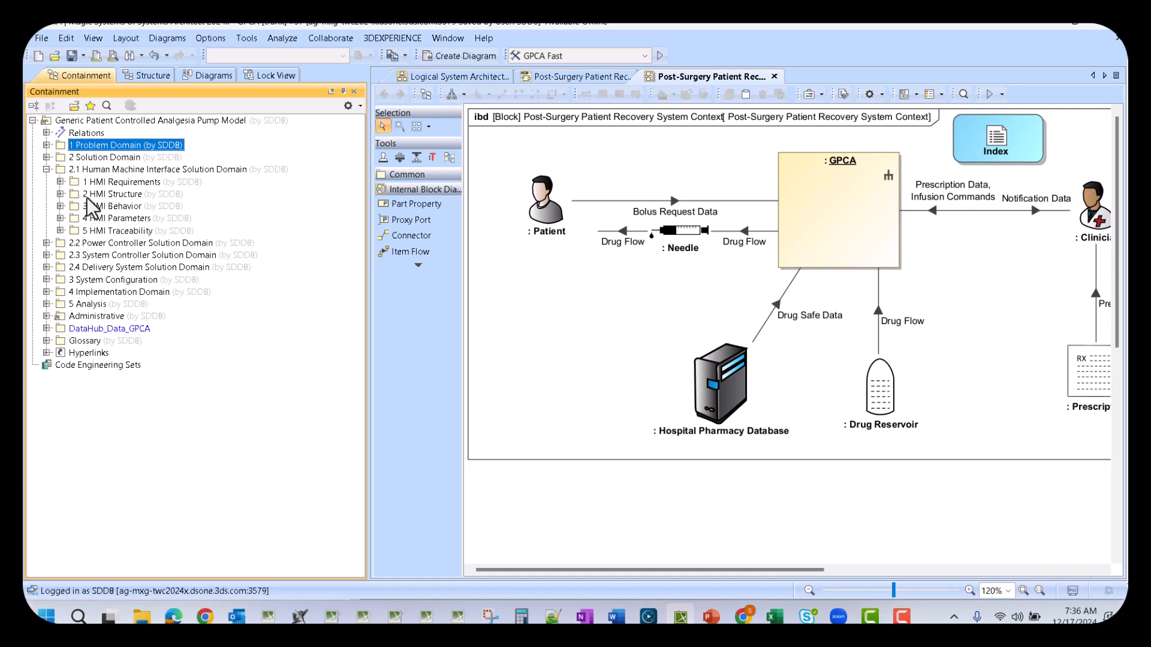
pyautogui.click(60, 194)
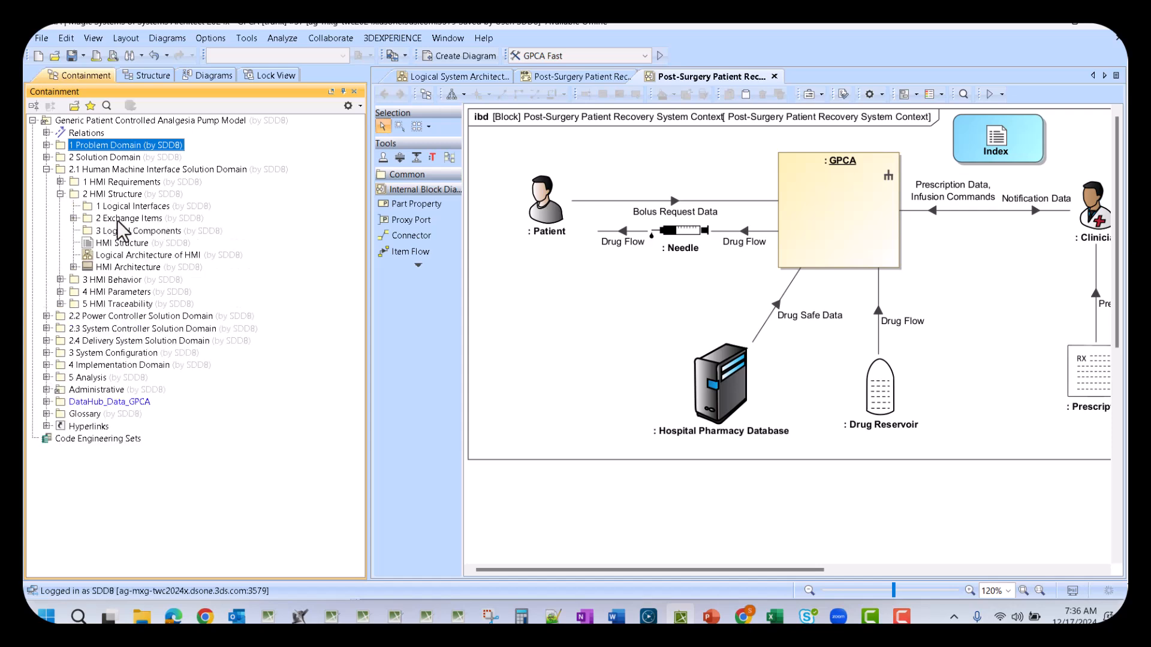
pyautogui.rightClick(107, 267)
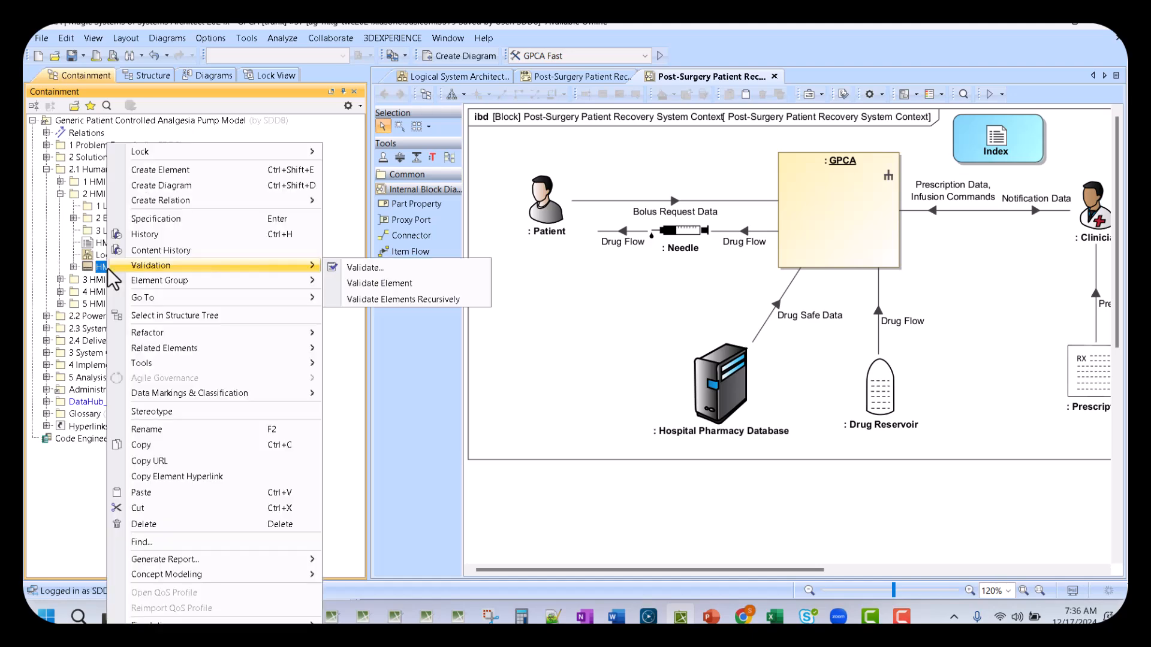
pyautogui.click(171, 188)
pyautogui.click(181, 198)
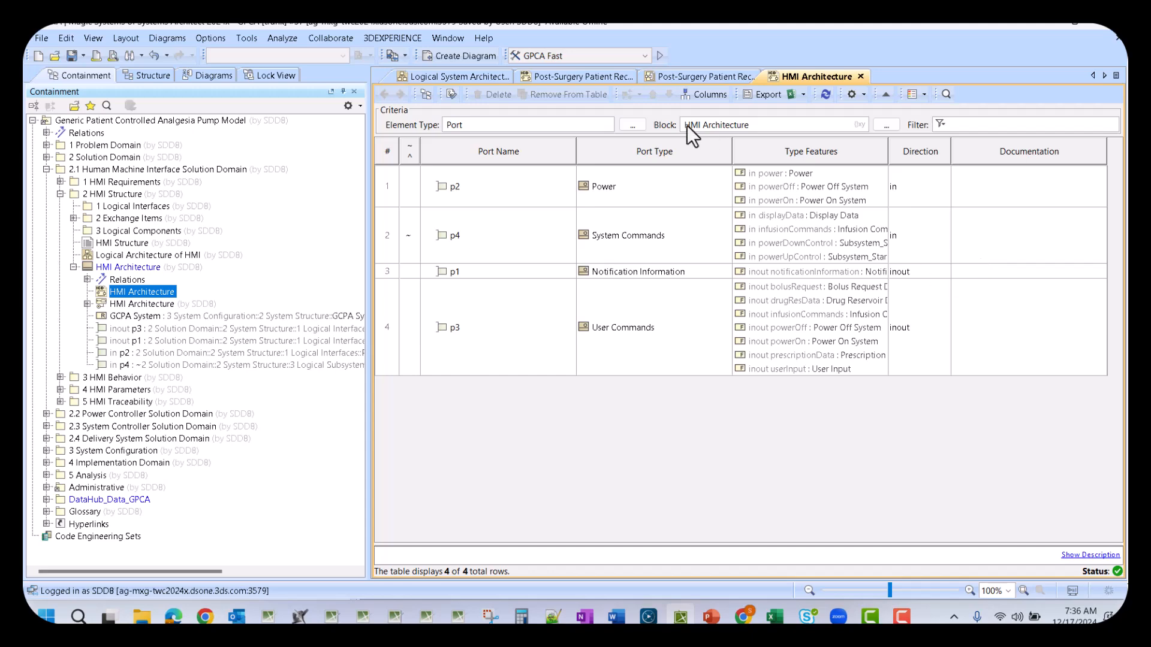
# Create a Whitebox ICD Table for the HMI Architecture block.
pyautogui.rightClick(125, 266)
pyautogui.click(175, 183)
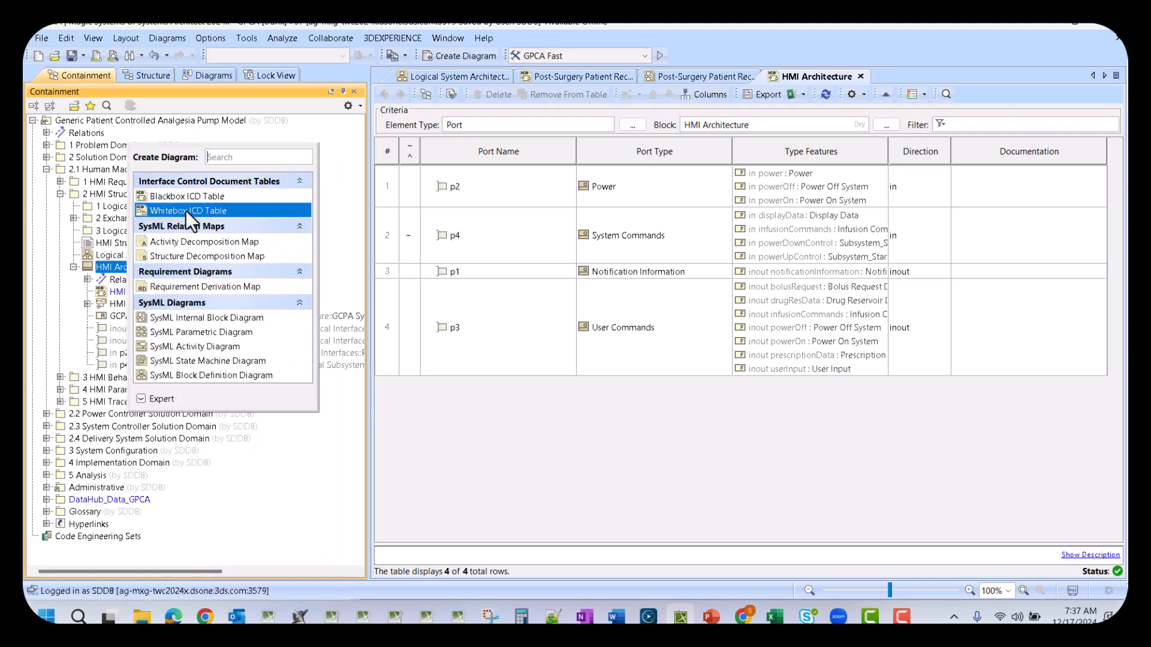
# Create a Whitebox ICD Table for the HMI Architecture block and delete it again.
pyautogui.click(186, 210)
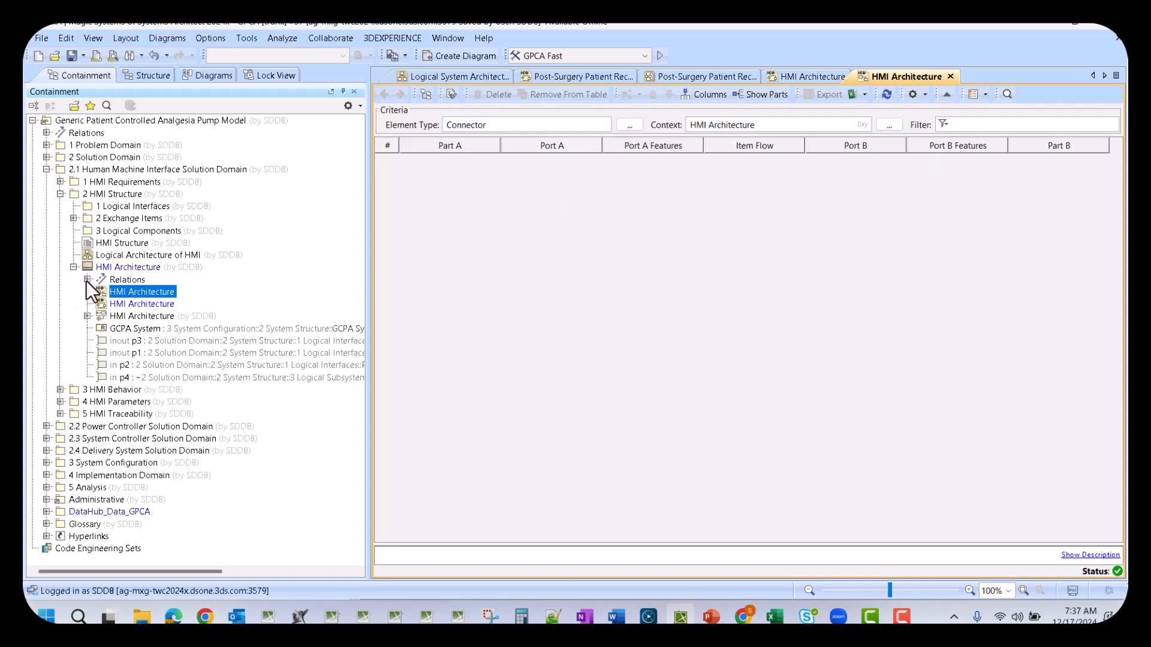
pyautogui.press('Delete')
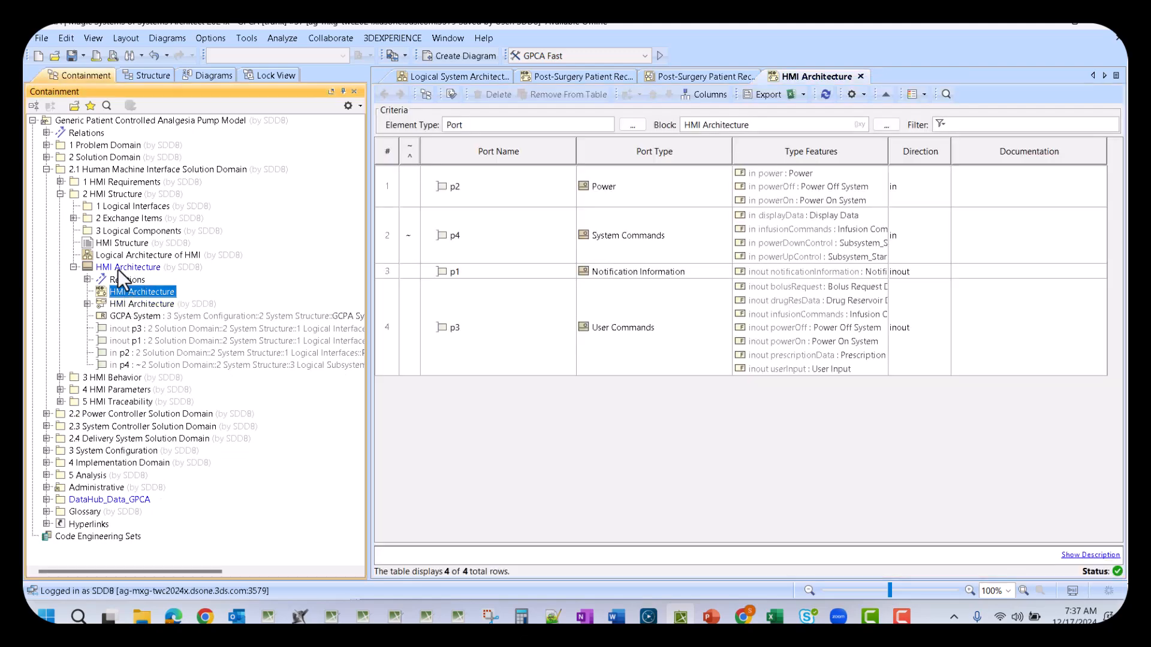
# Create a Whitebox ICD Table for the Generic Patient Controlled Analgesia Pump block under 2 System Structure and review its port and item flow rows.
pyautogui.click(72, 267)
pyautogui.click(60, 193)
pyautogui.click(47, 169)
pyautogui.click(46, 157)
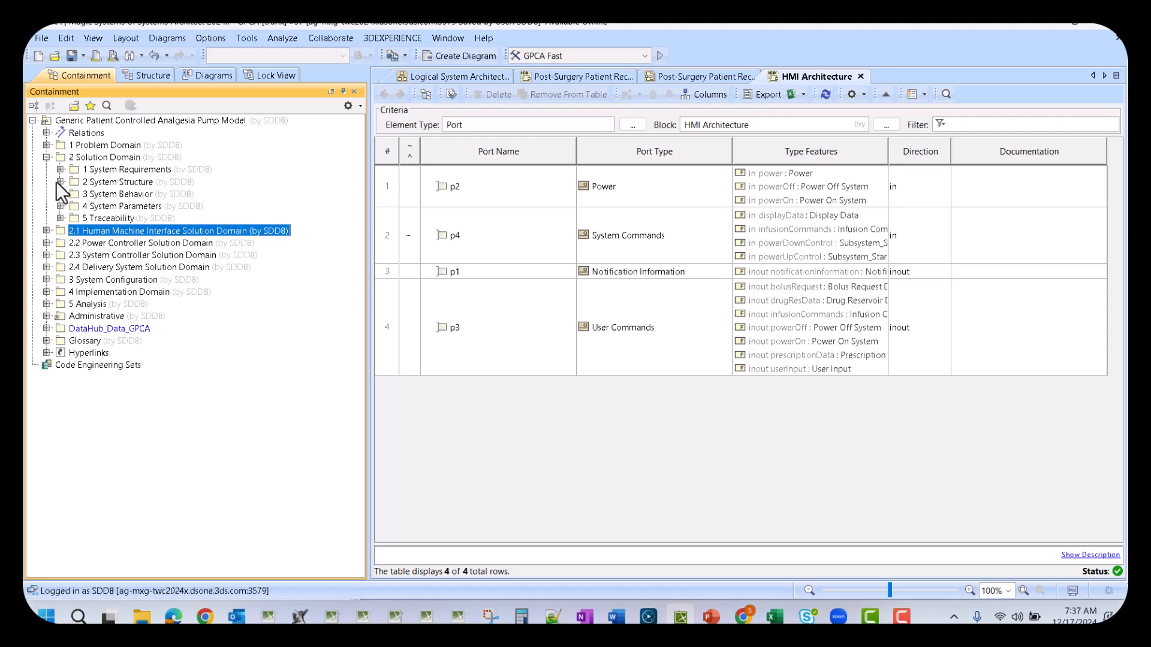
pyautogui.click(60, 182)
pyautogui.rightClick(113, 291)
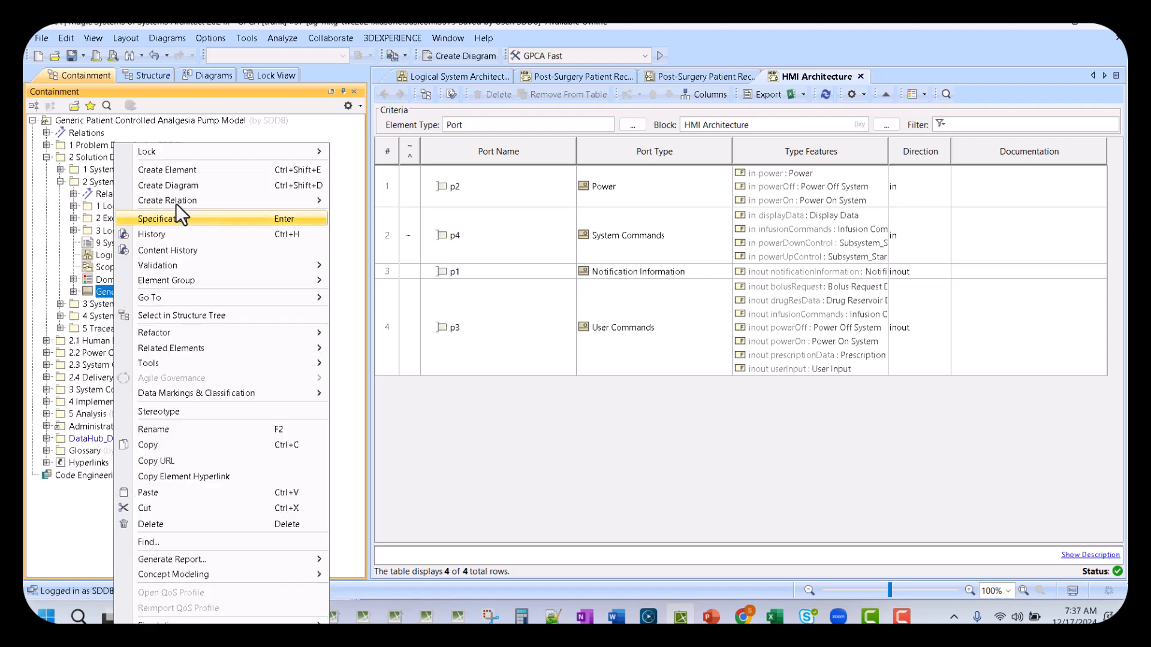
pyautogui.click(201, 185)
pyautogui.click(203, 211)
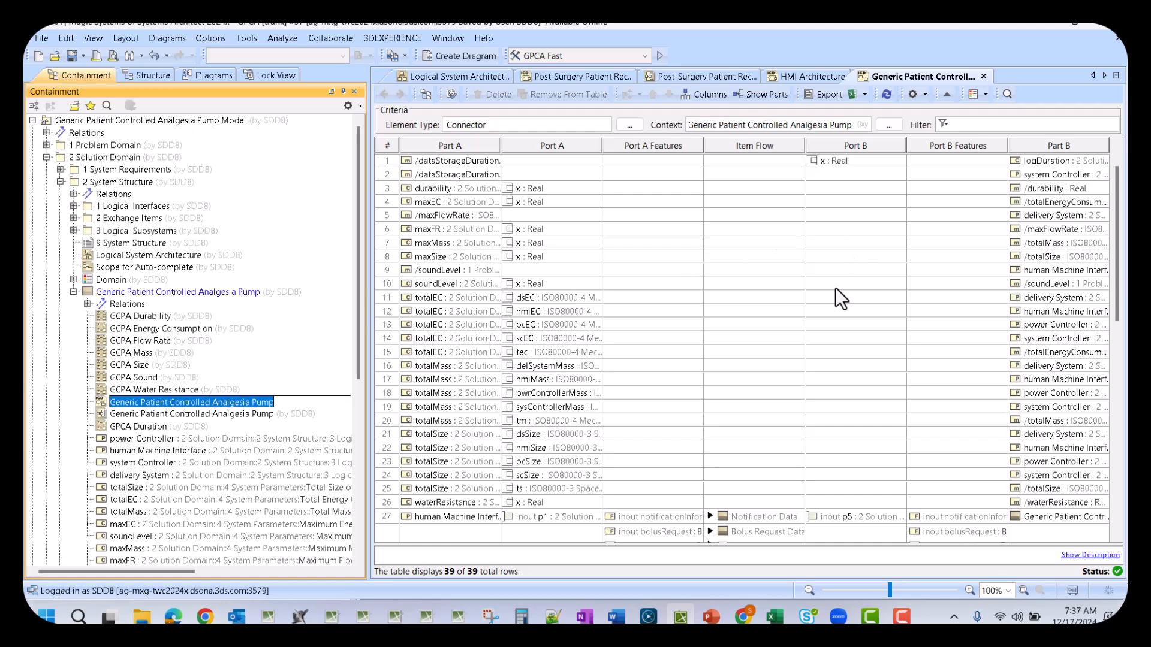
pyautogui.scroll(-10, 836, 287)
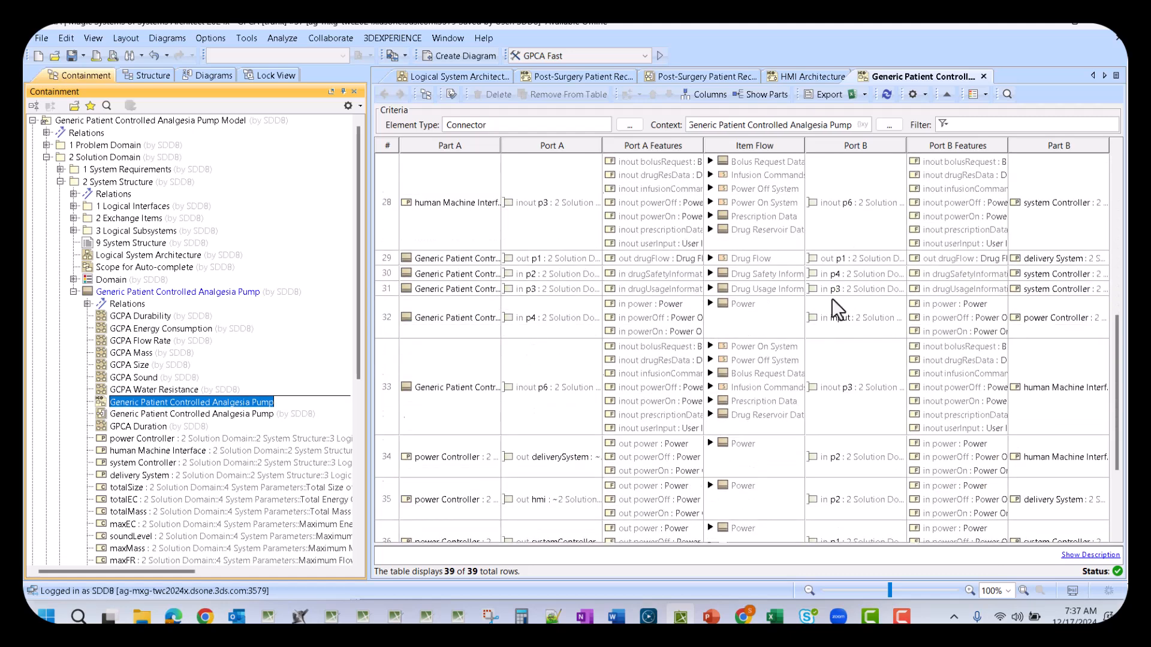
pyautogui.scroll(-3, 833, 300)
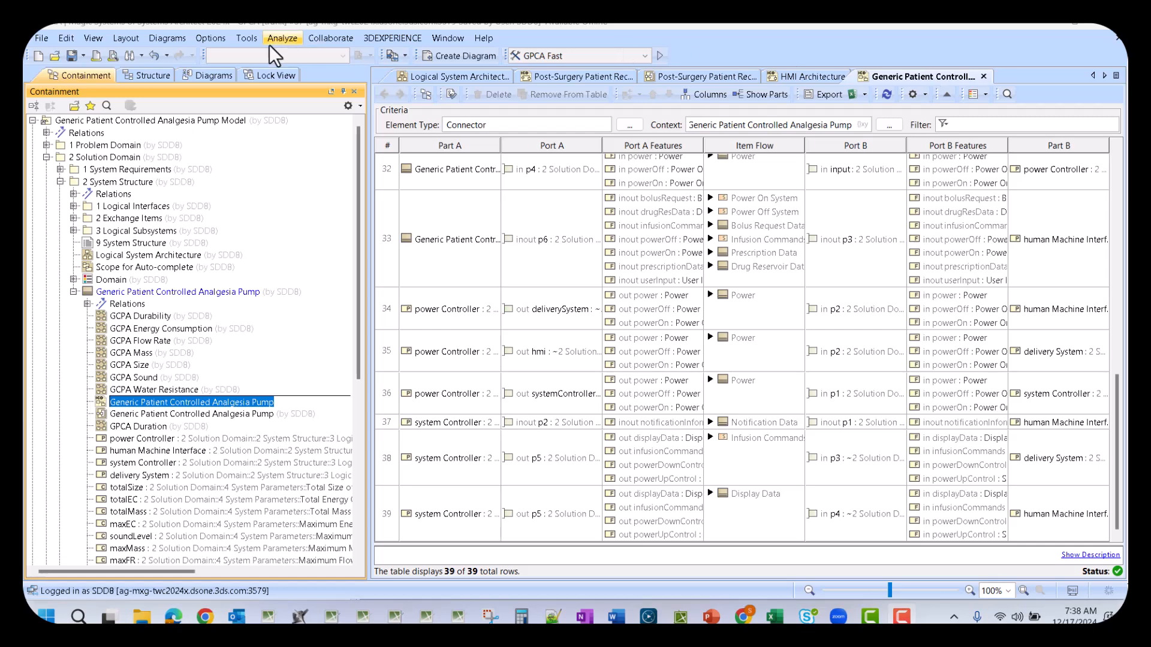
# Open the Report Wizard, collapse the Architecture Template category and expand the Requirements templates.
pyautogui.click(244, 39)
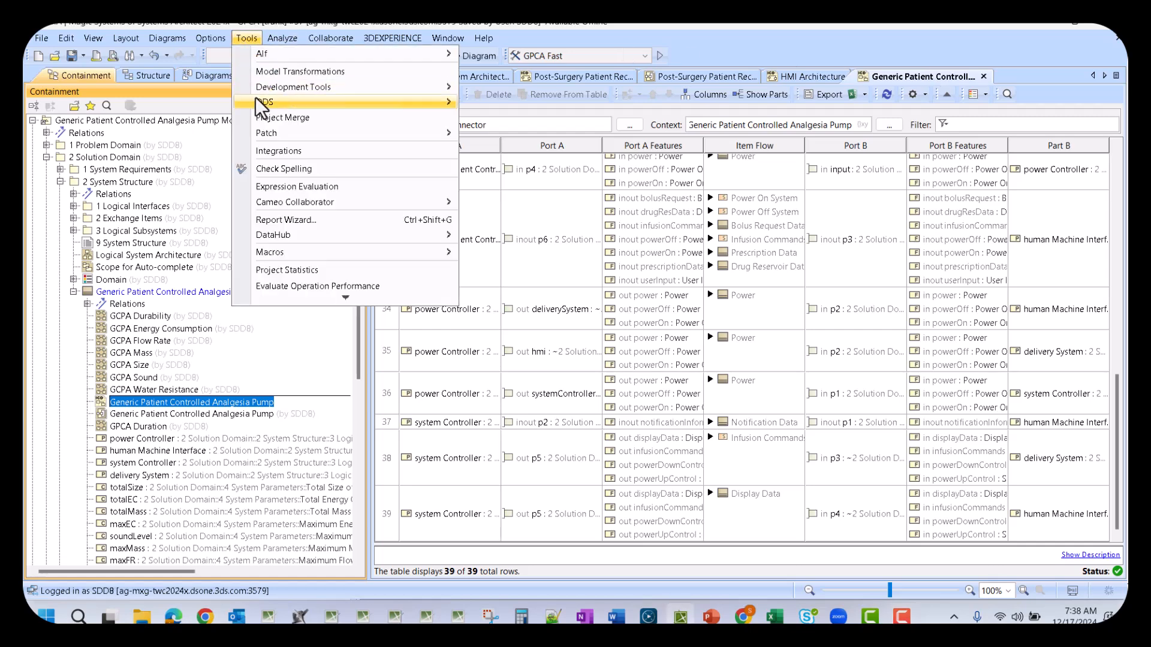
pyautogui.click(329, 219)
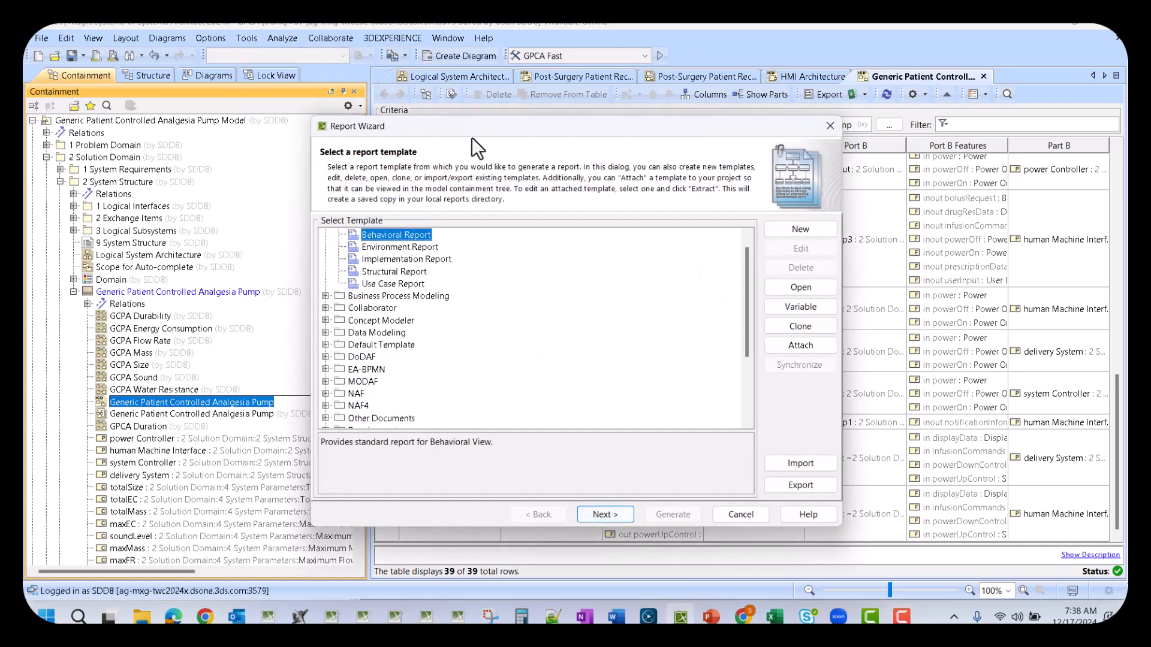
pyautogui.moveTo(480, 124); pyautogui.dragTo(238, 26)
pyautogui.scroll(-1, 470, 231)
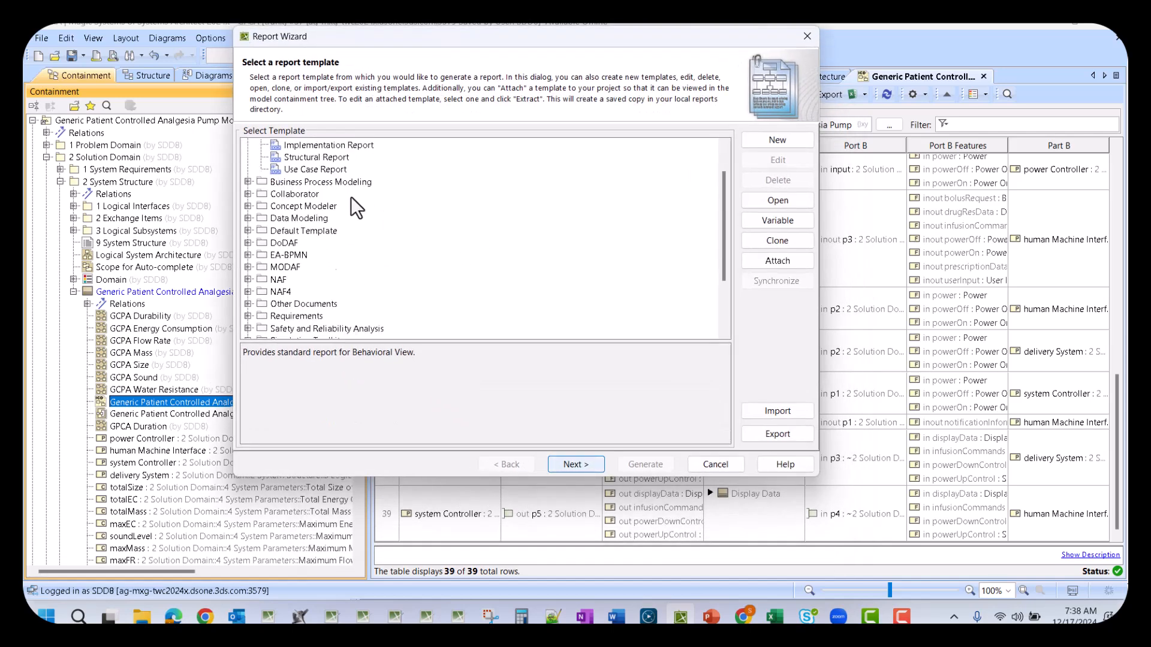
pyautogui.scroll(1, 254, 156)
pyautogui.click(247, 144)
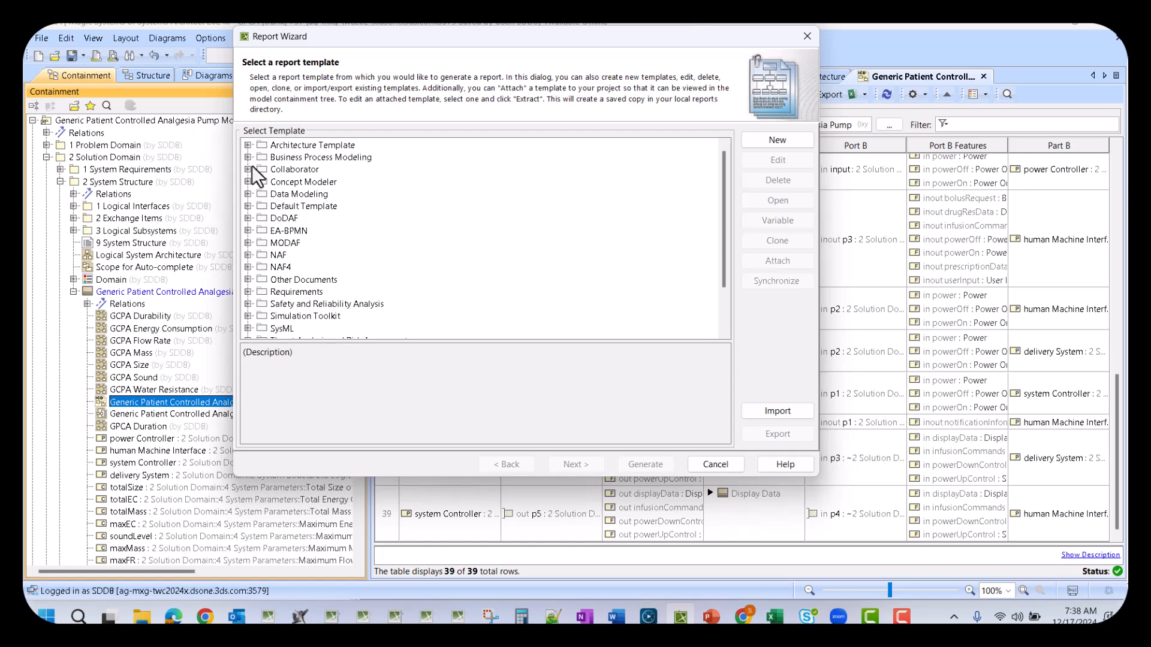
pyautogui.click(248, 291)
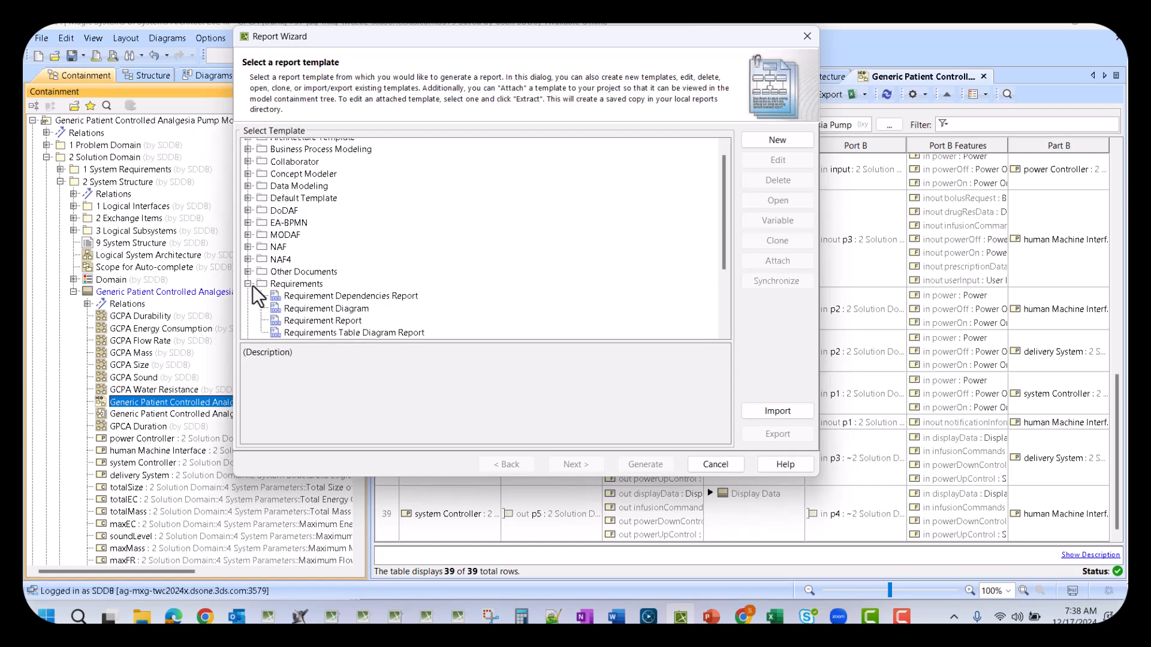
pyautogui.scroll(-2, 308, 268)
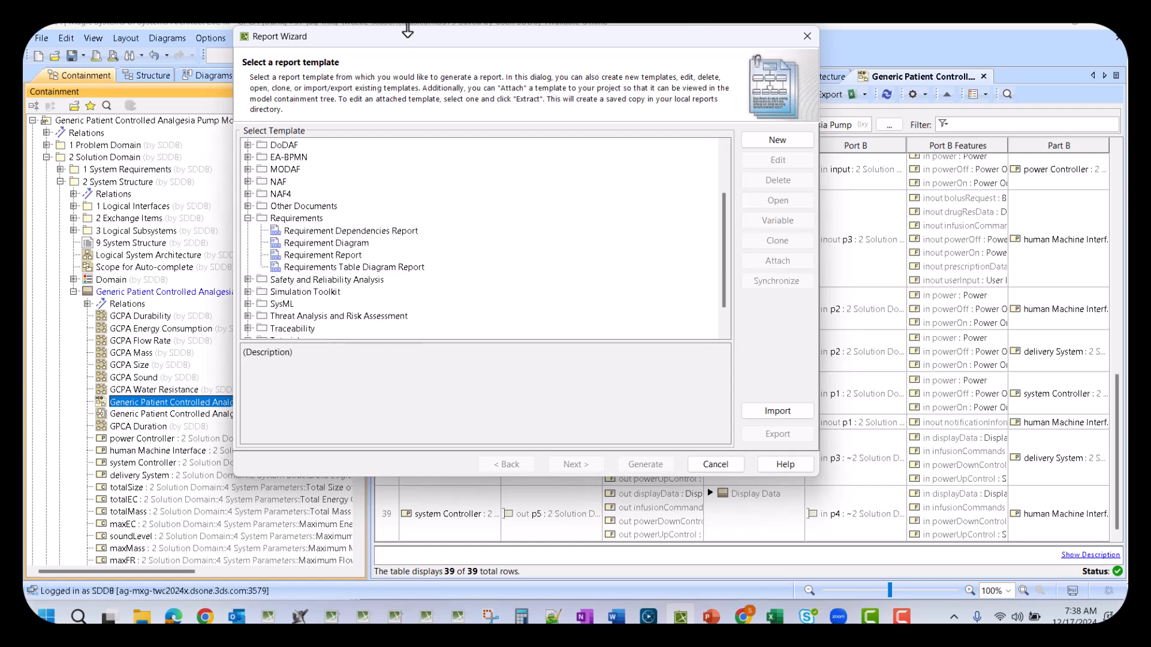
# Open the Requirement Report template document in Word.
pyautogui.moveTo(434, 40); pyautogui.dragTo(473, 106)
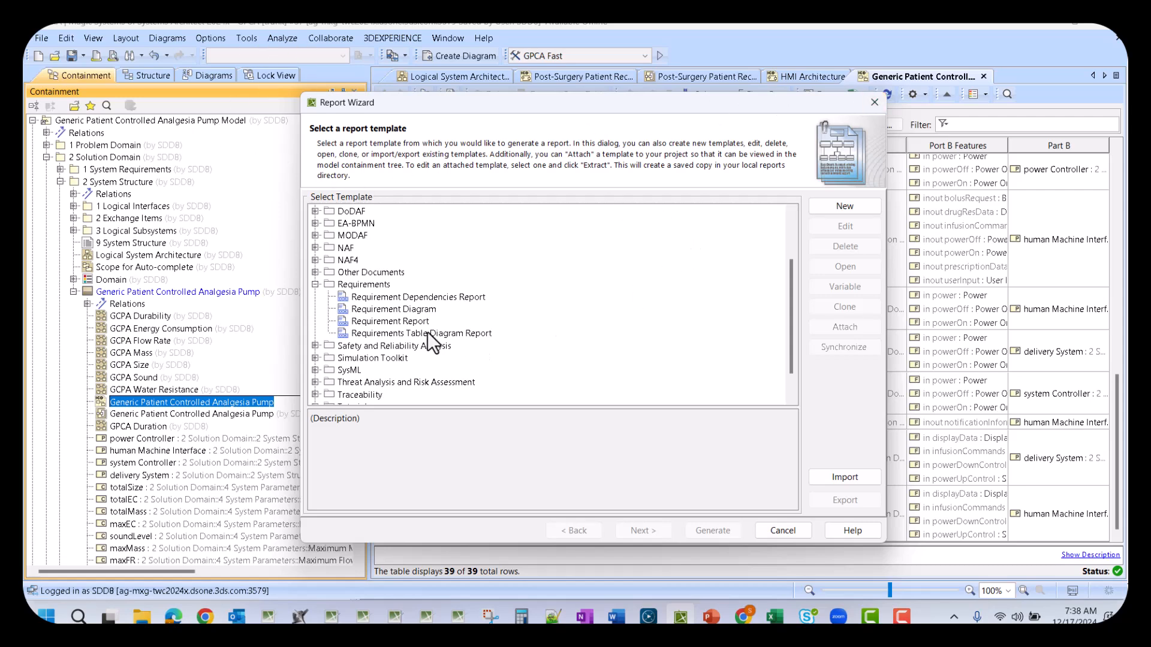
pyautogui.click(406, 321)
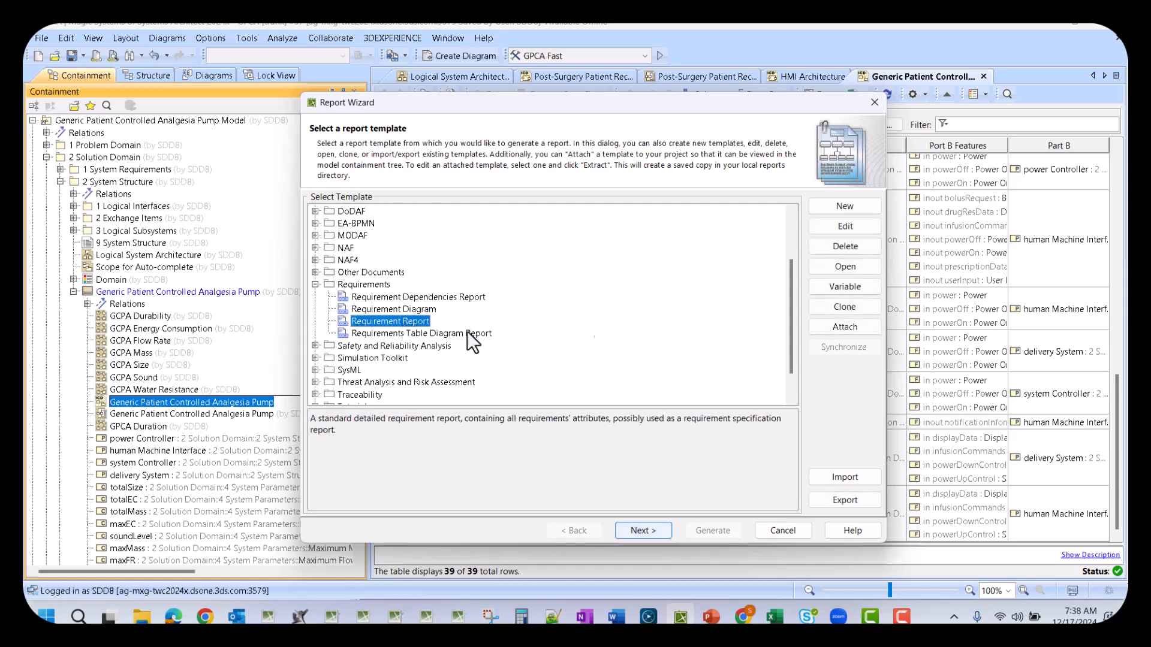
pyautogui.click(873, 268)
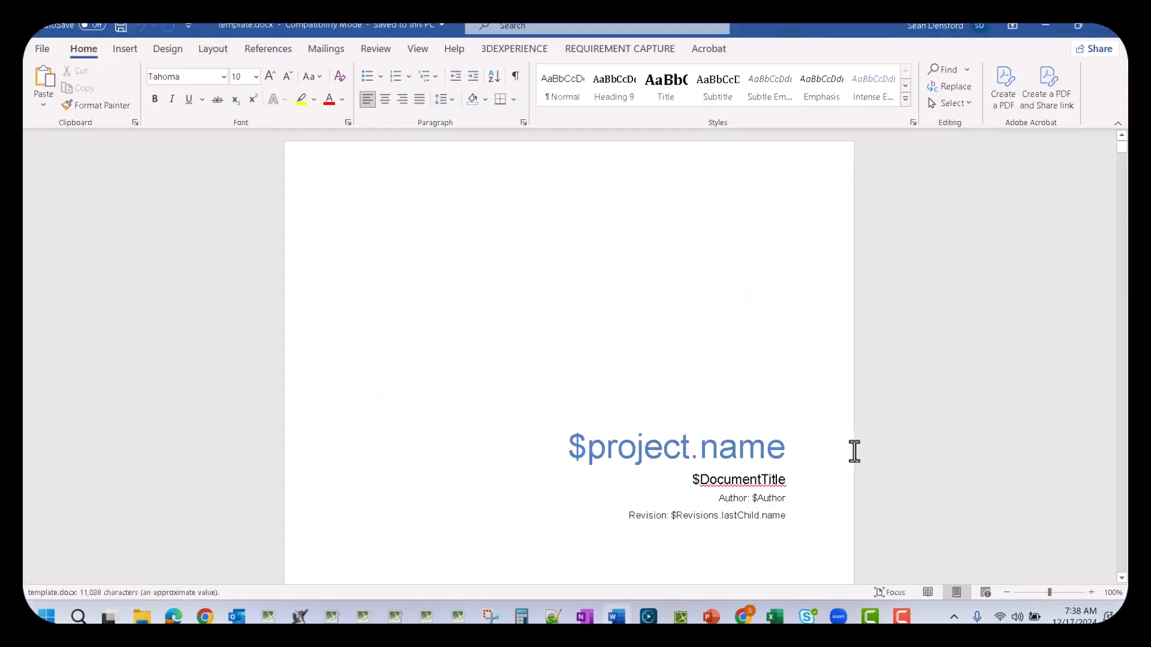
# Examine the cover page variables of the template, from $project.name down to the revision line.
pyautogui.scroll(-1, 855, 452)
pyautogui.scroll(-3, 854, 452)
pyautogui.moveTo(571, 304); pyautogui.dragTo(768, 378)
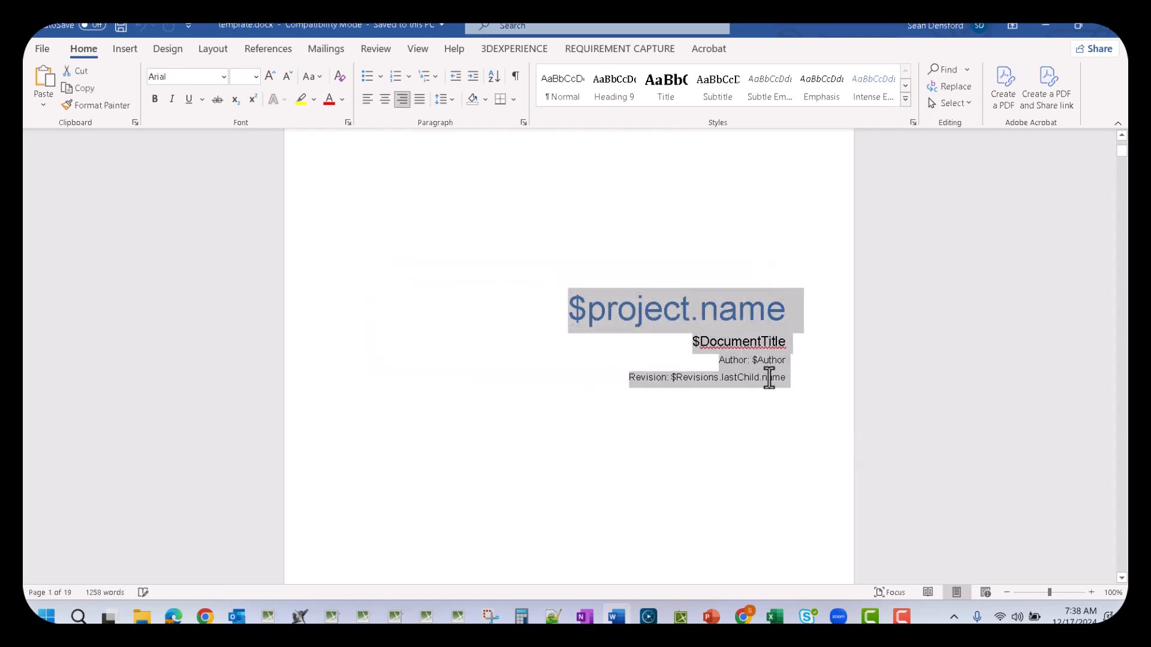
pyautogui.click(606, 306)
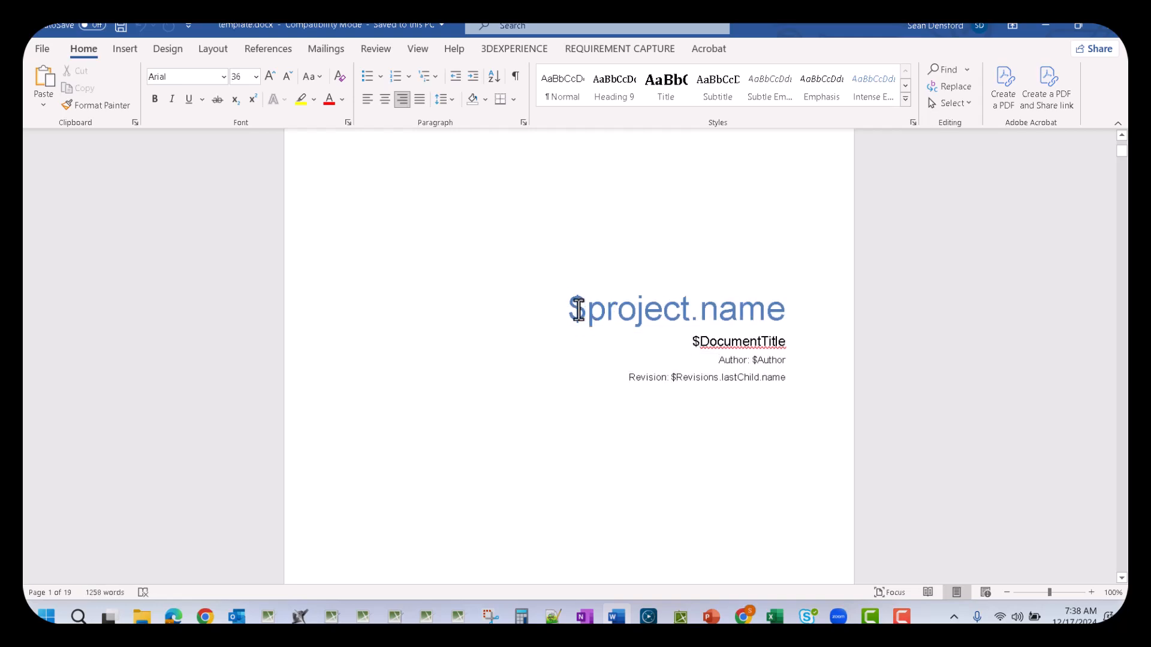
pyautogui.moveTo(575, 307); pyautogui.dragTo(784, 308)
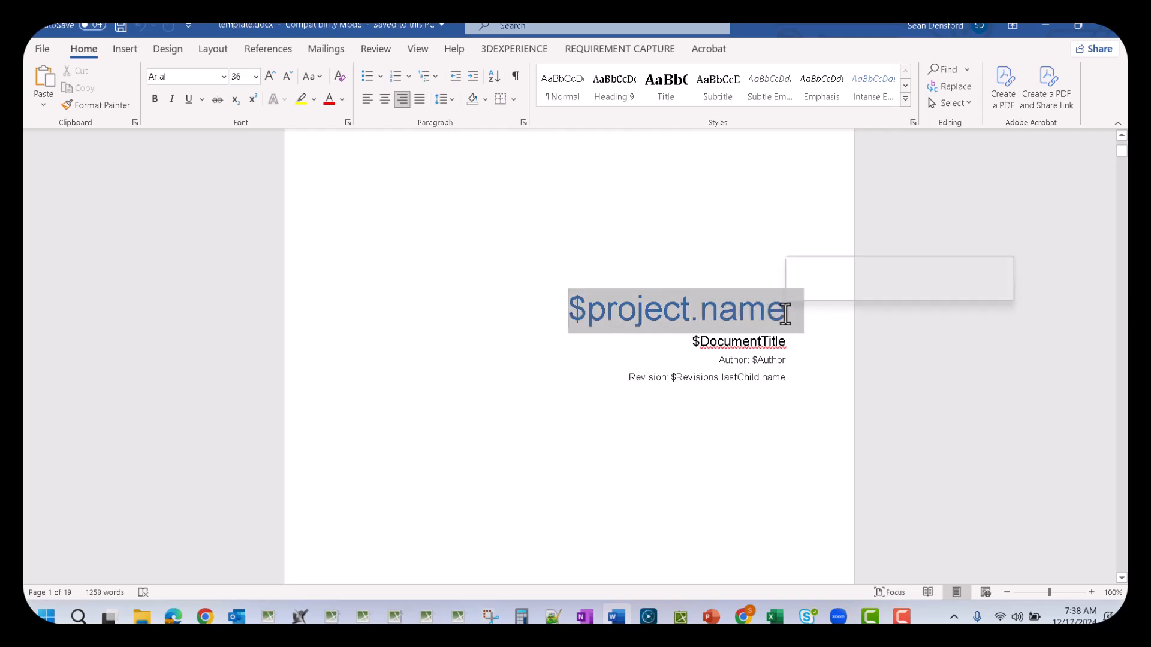
pyautogui.click(739, 422)
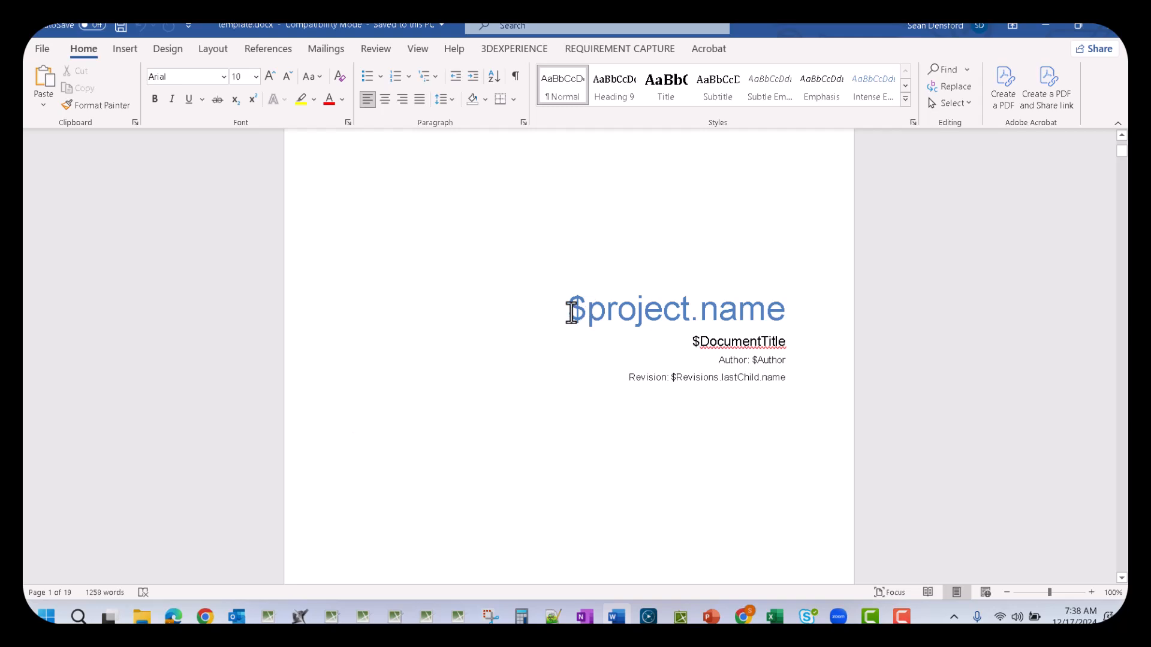
# Review the template's Revision History, Table of Contents and Introduction pages with their placeholder variables.
pyautogui.scroll(-10, 591, 354)
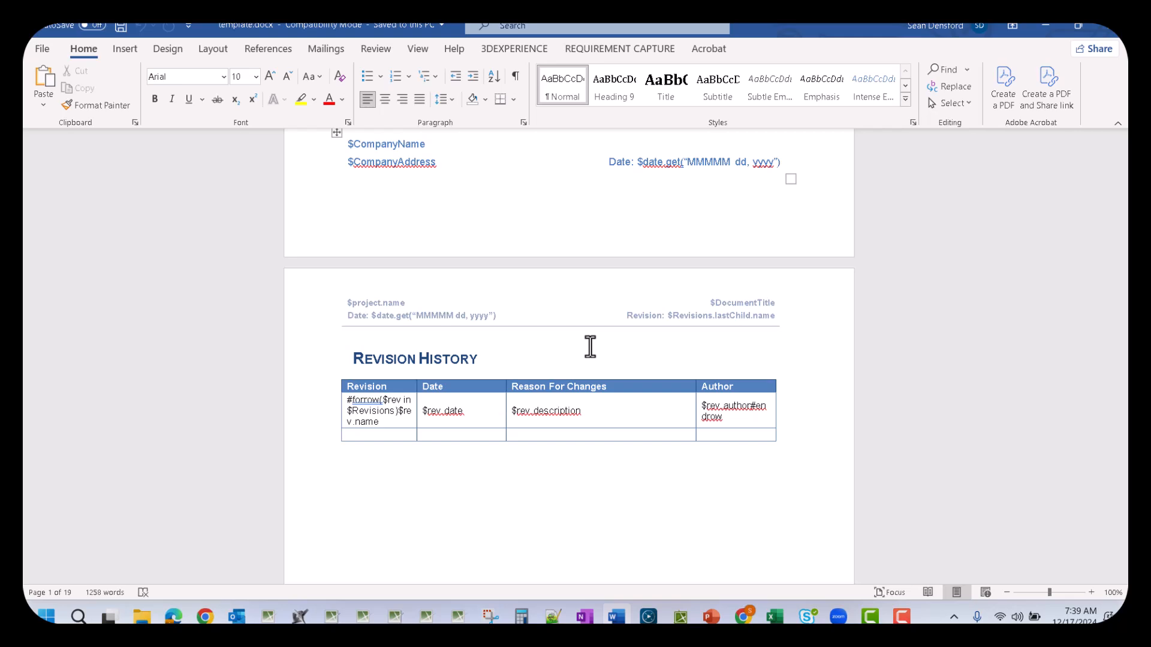
pyautogui.scroll(-10, 590, 347)
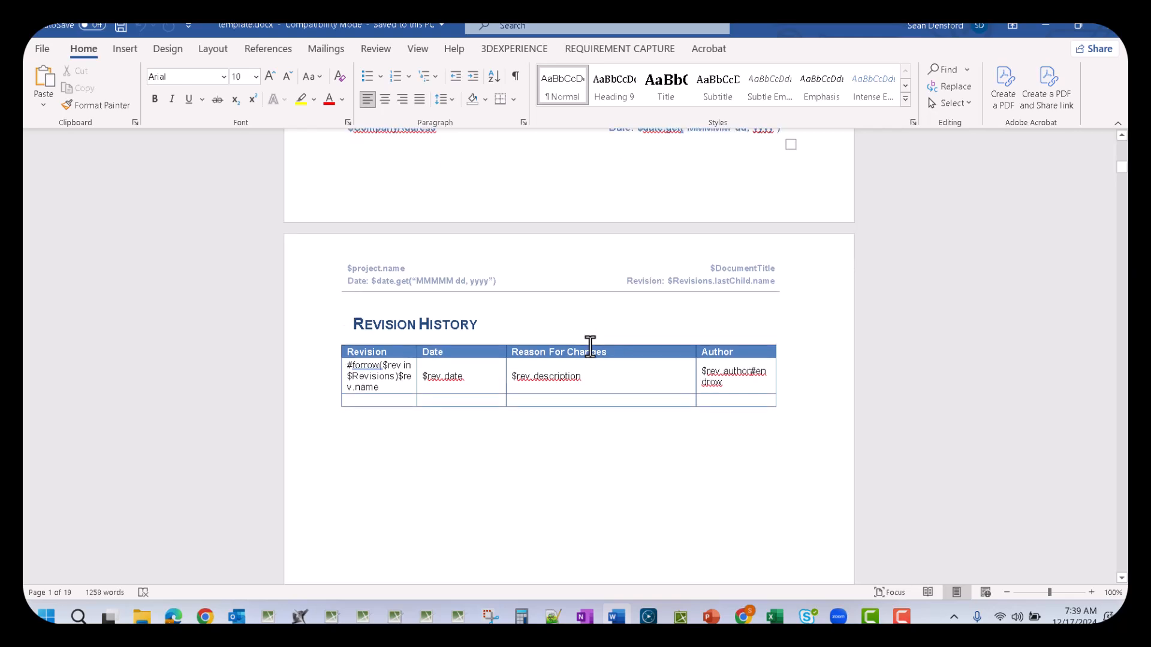
pyautogui.scroll(-15, 594, 342)
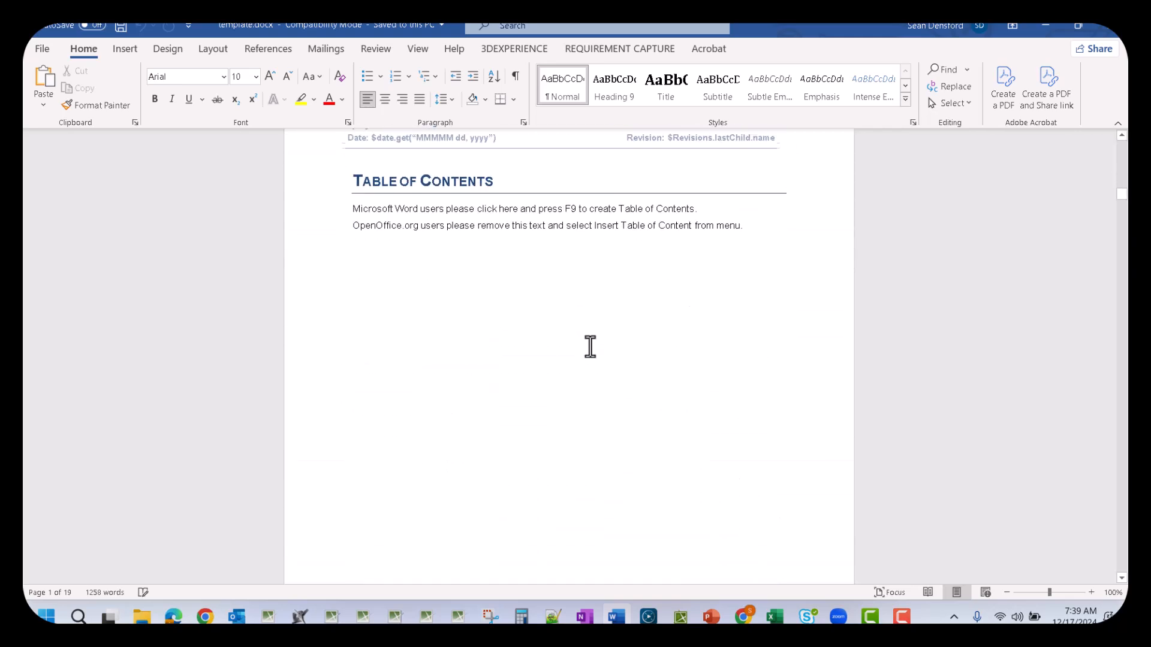
pyautogui.scroll(-15, 597, 328)
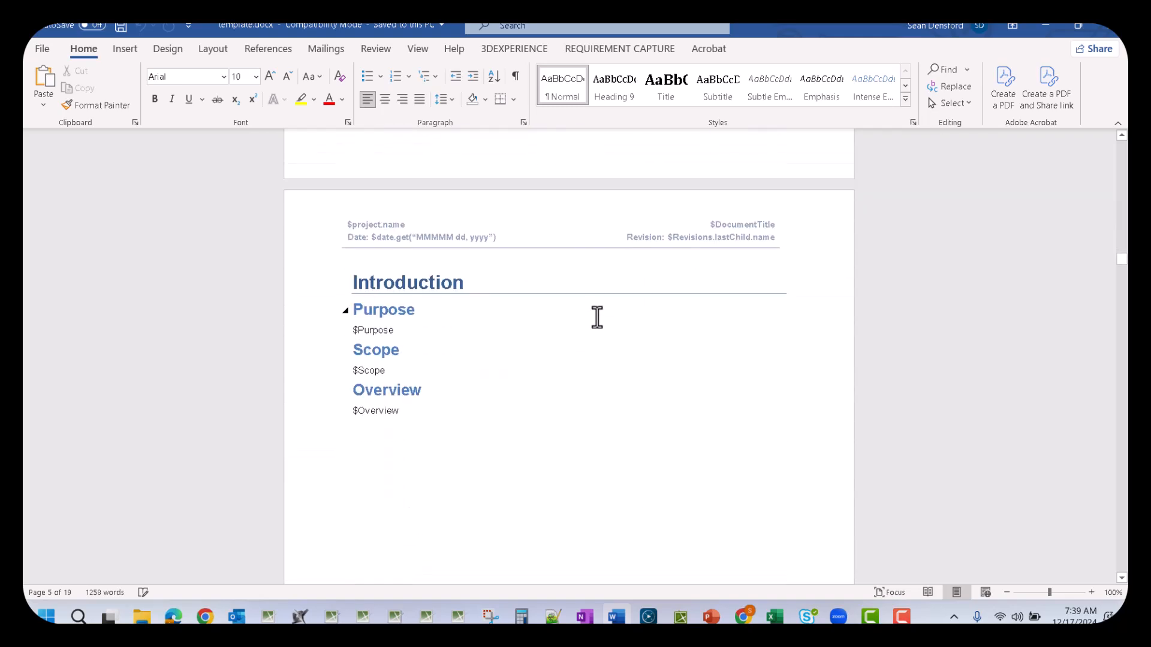
pyautogui.scroll(-3, 597, 317)
pyautogui.scroll(3, 596, 314)
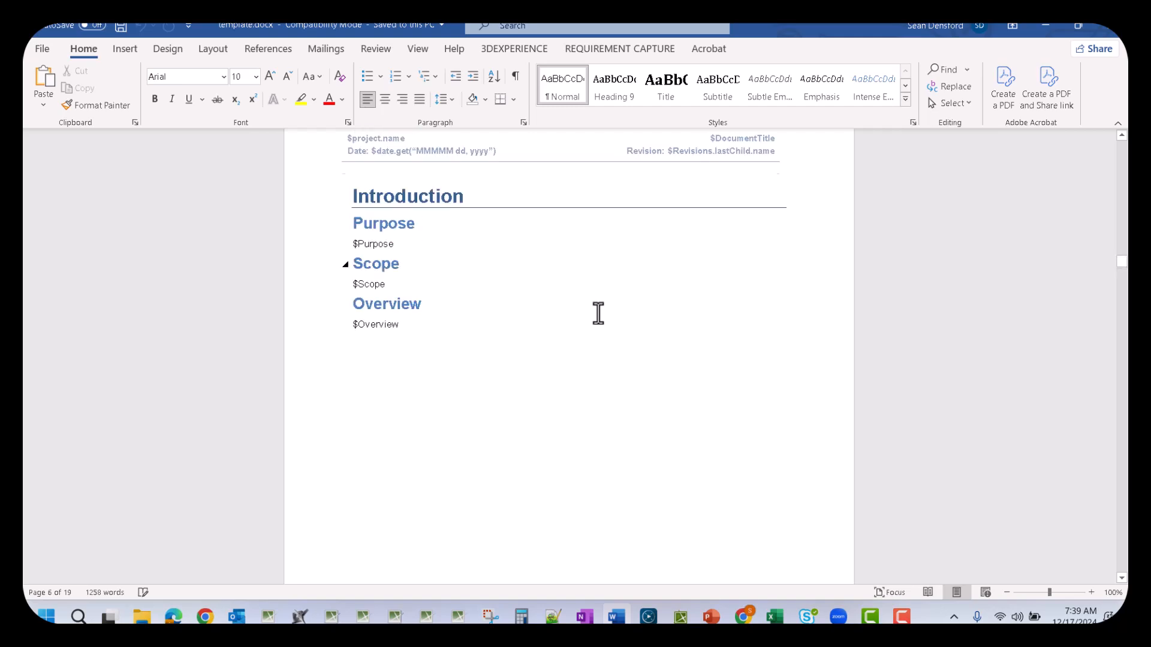
# Examine the template's macro code, from the SysMLReportHelper import through the heading, classifier and requirement name macros.
pyautogui.scroll(-15, 534, 419)
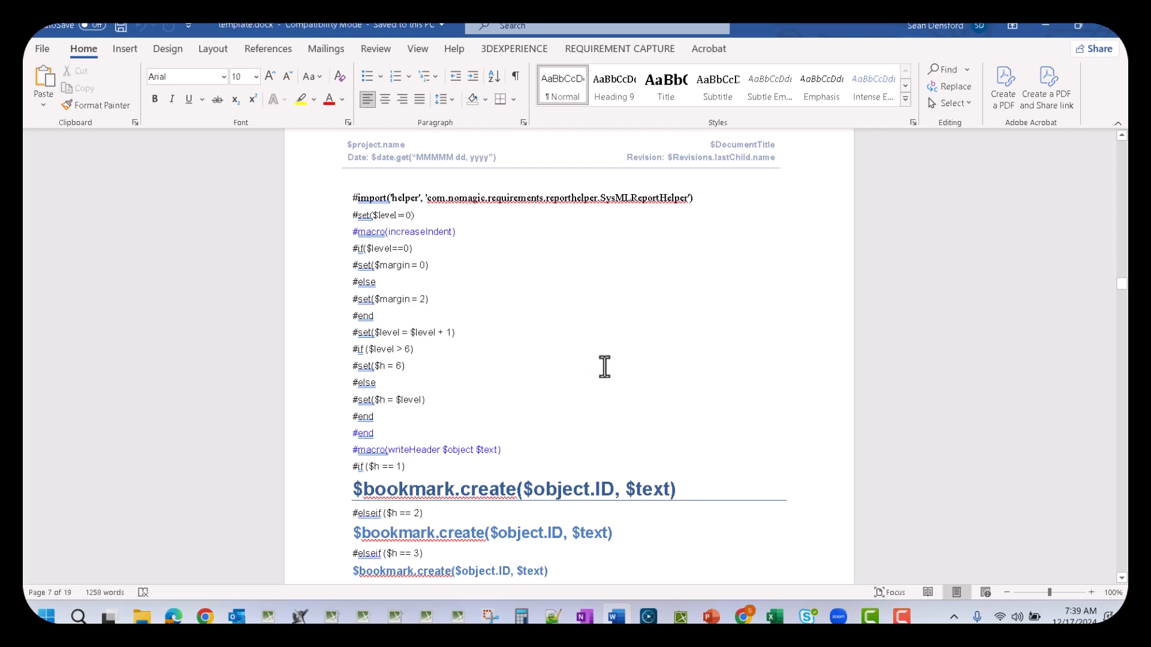
pyautogui.scroll(-3, 604, 366)
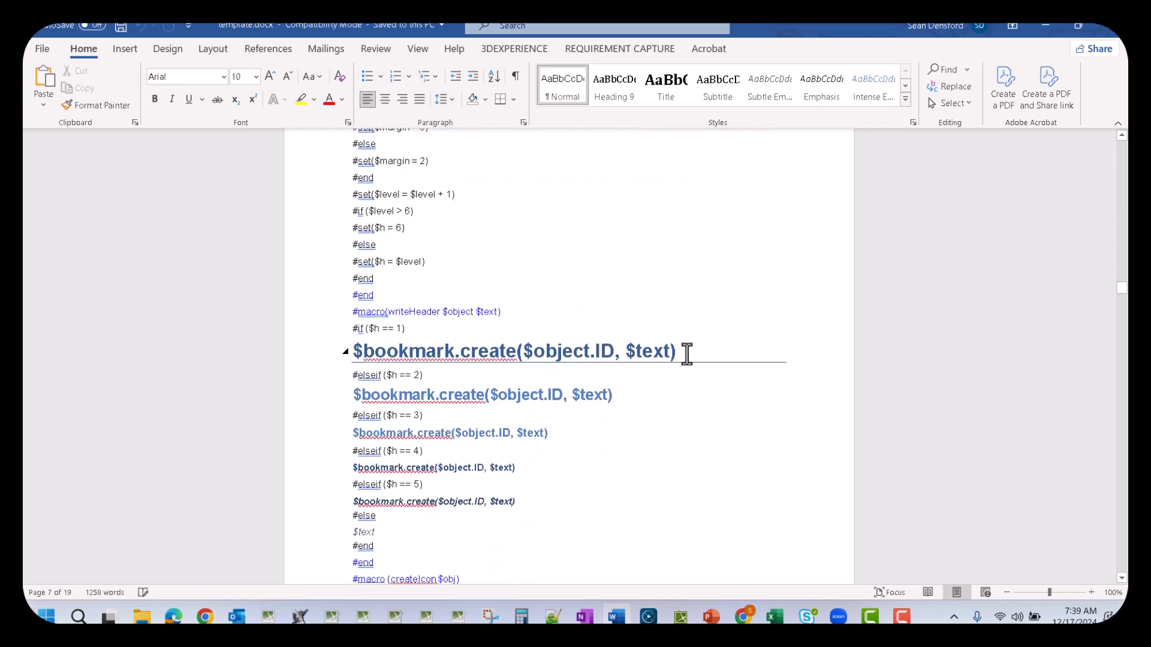
pyautogui.scroll(-3, 692, 385)
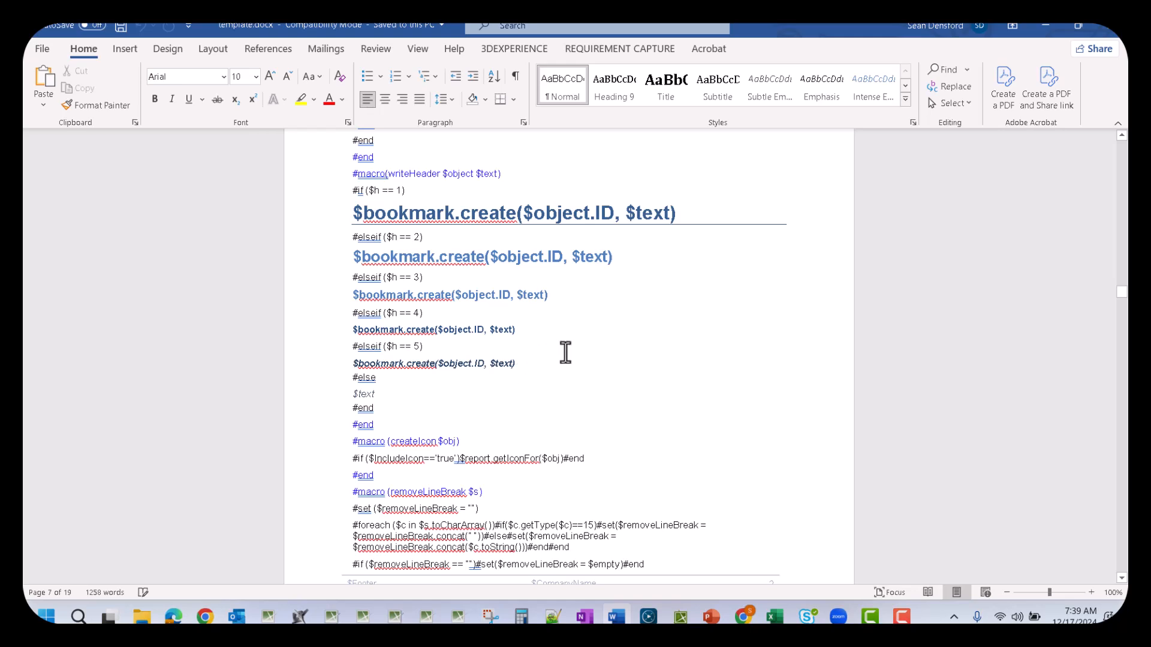
pyautogui.scroll(-1, 545, 342)
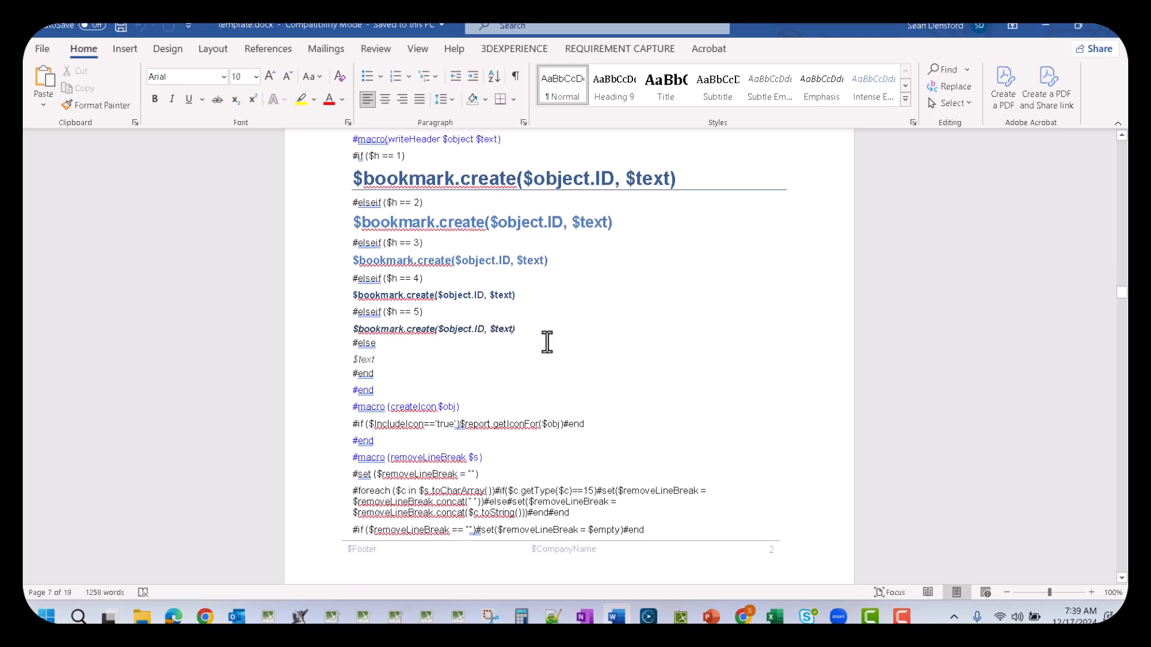
pyautogui.scroll(-12, 547, 342)
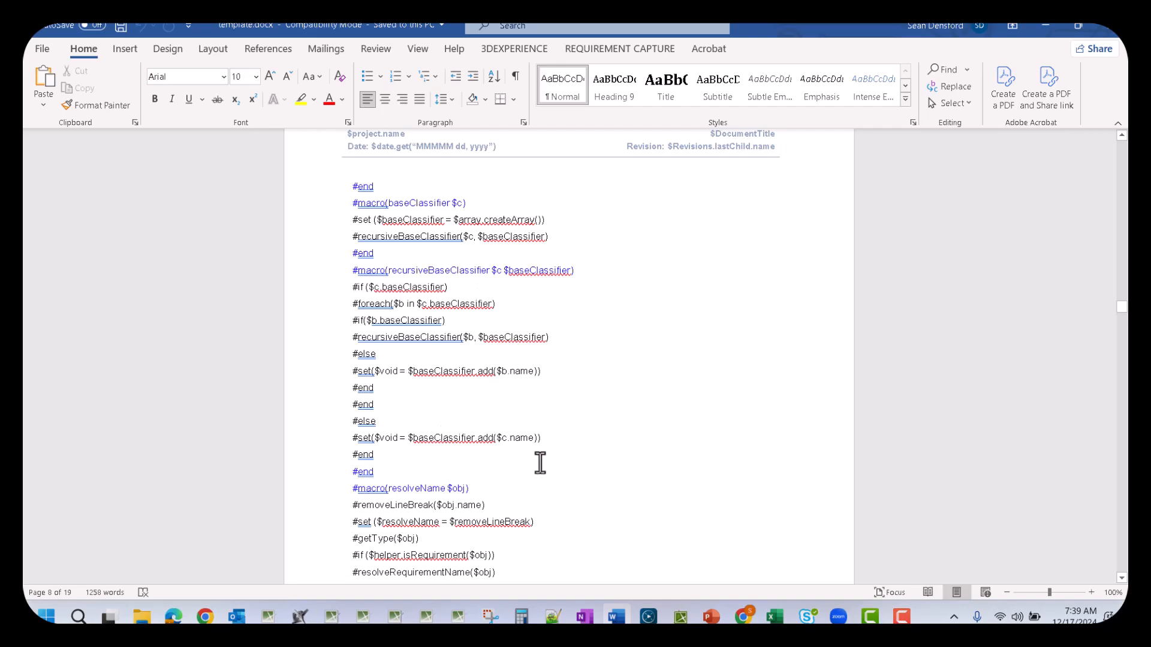
pyautogui.scroll(-3, 551, 465)
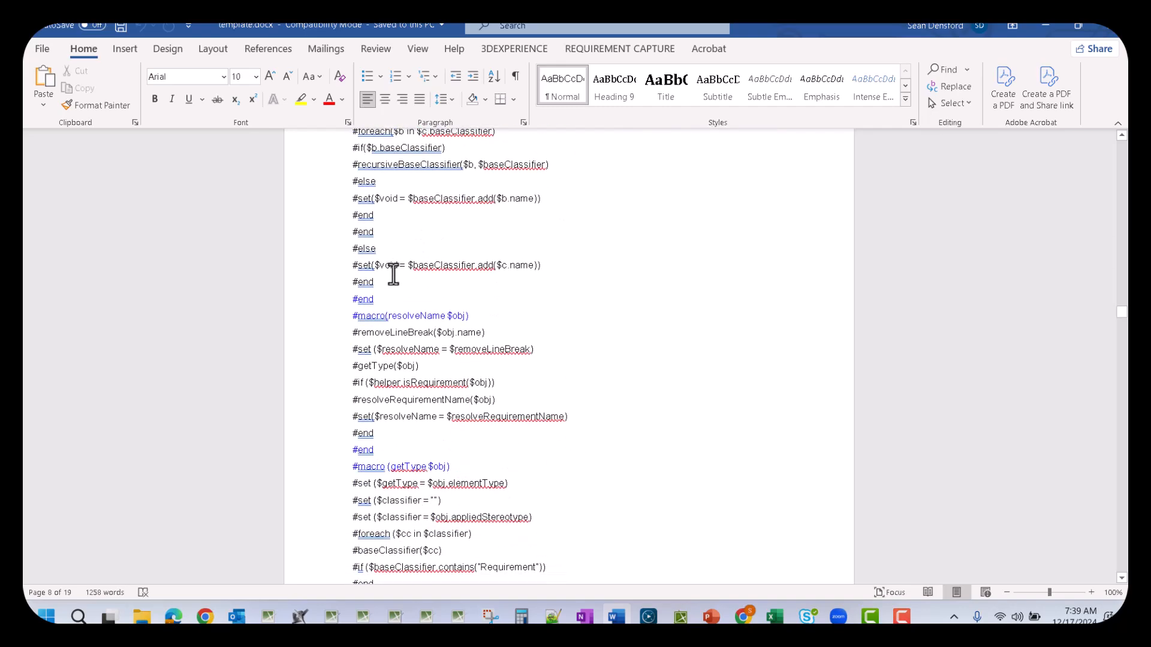
pyautogui.scroll(-2, 641, 406)
pyautogui.scroll(-6, 641, 405)
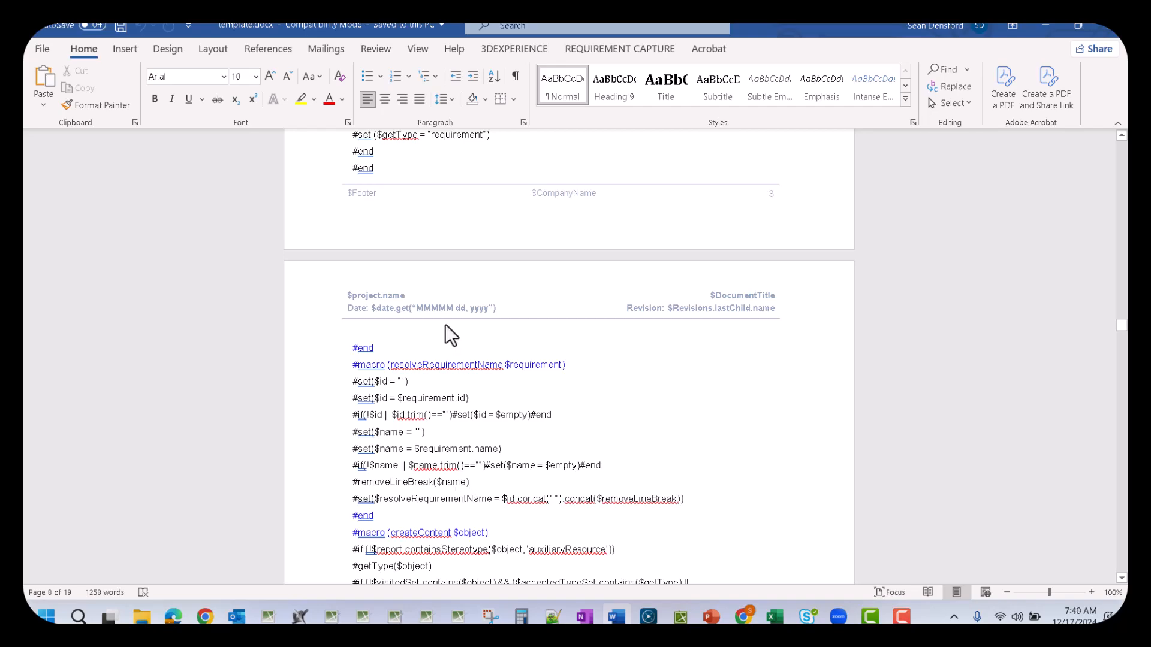
# Close the Word template, collapse the Requirements category in the Report Wizard and expand the Tutorial templates.
pyautogui.moveTo(375, 20); pyautogui.dragTo(490, 157)
pyautogui.click(912, 163)
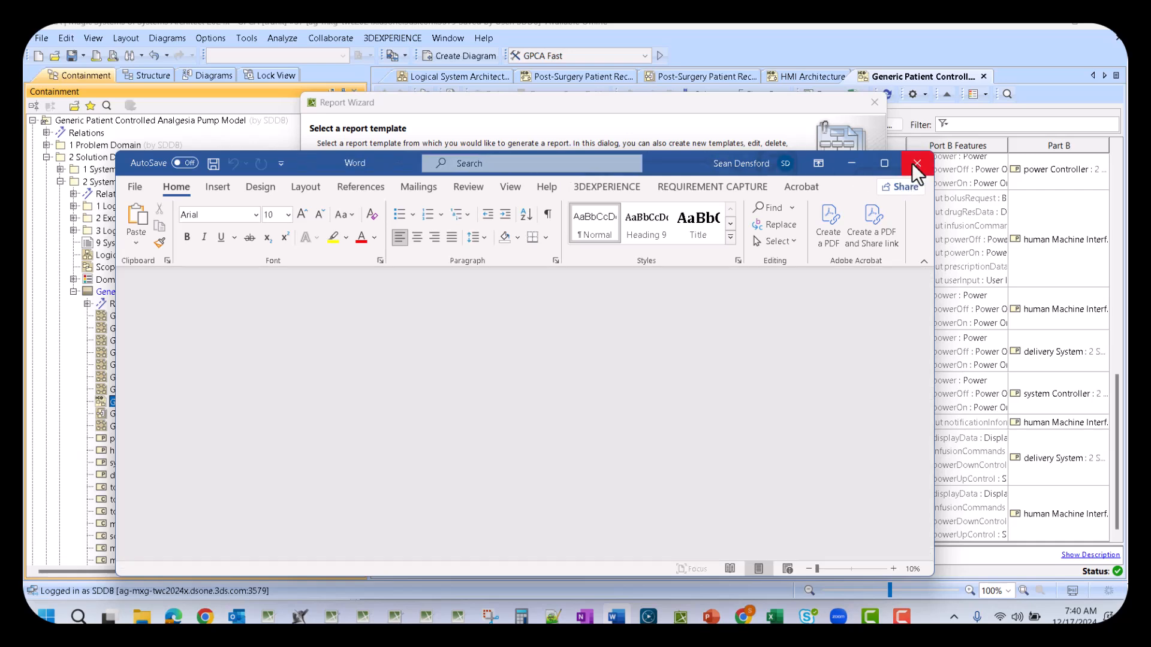
pyautogui.click(315, 284)
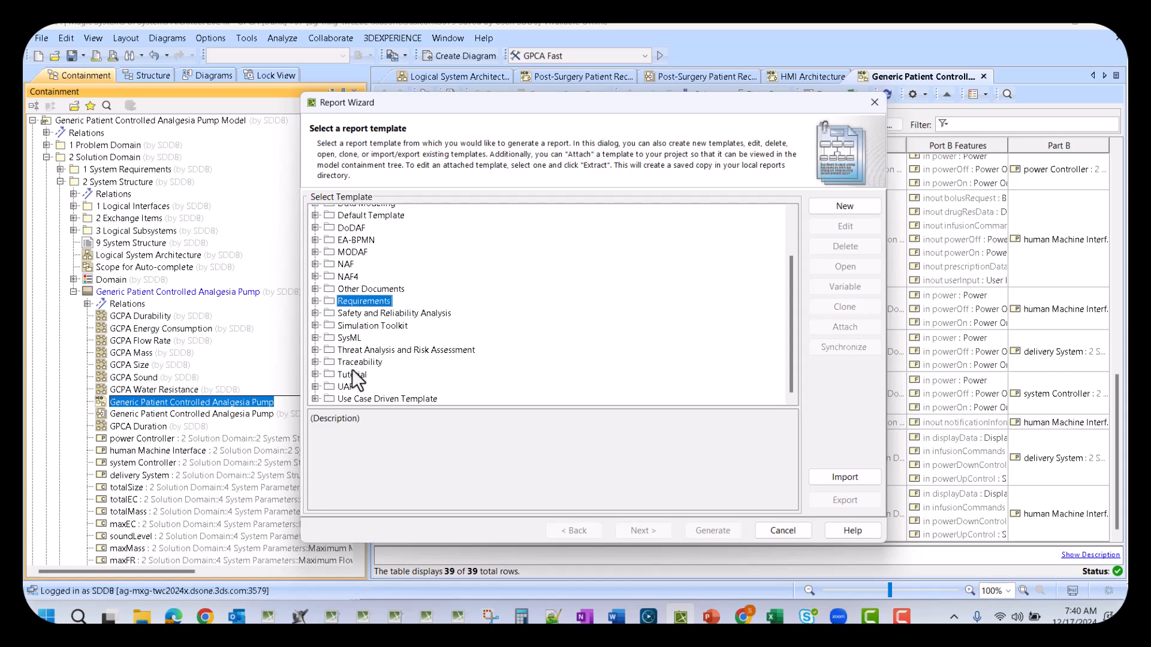
pyautogui.click(316, 375)
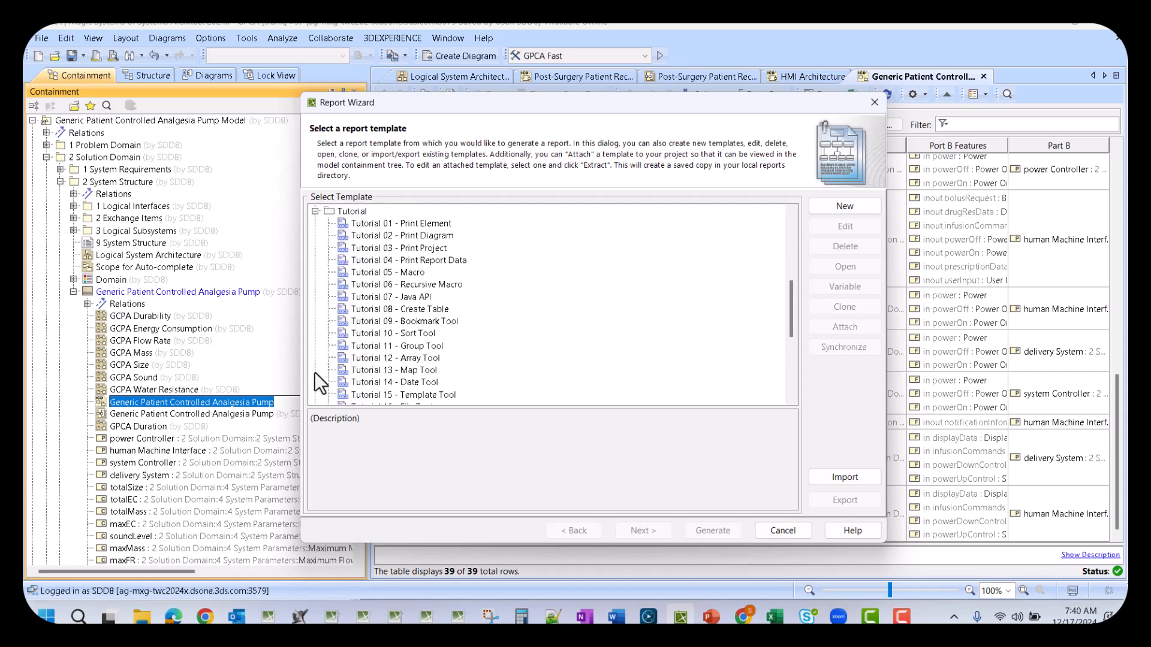
# Browse the Tutorial report templates from Print Element to Recursive Macro, reading their descriptions, and collapse the Tutorial category.
pyautogui.click(428, 224)
pyautogui.scroll(-5, 418, 345)
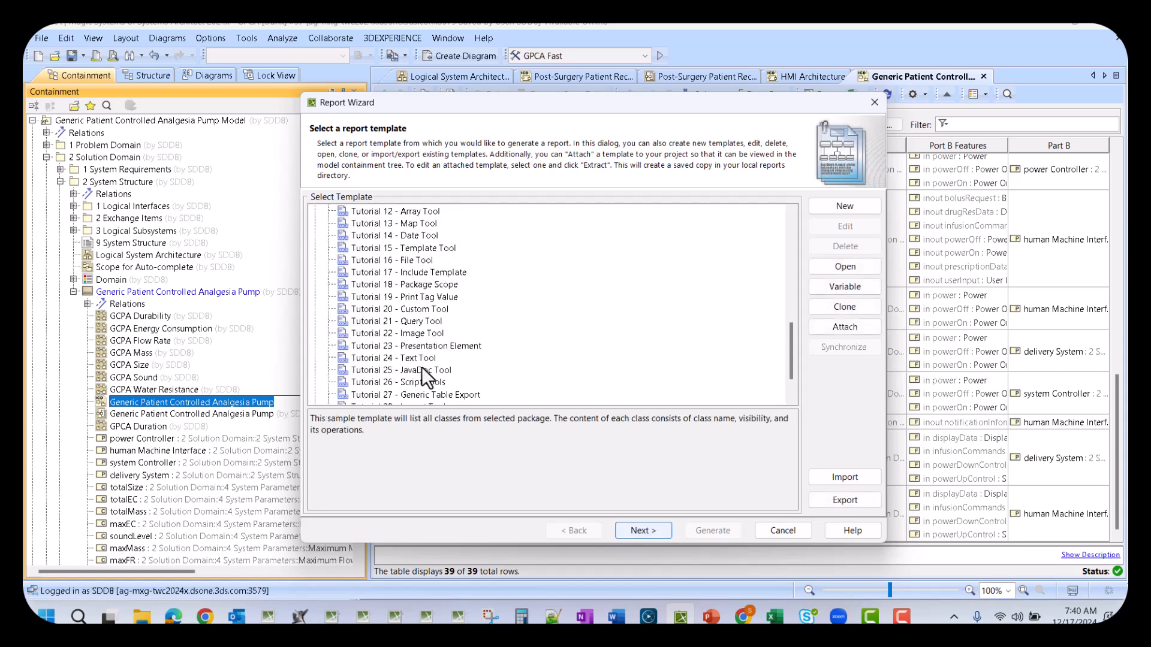
pyautogui.scroll(6, 425, 362)
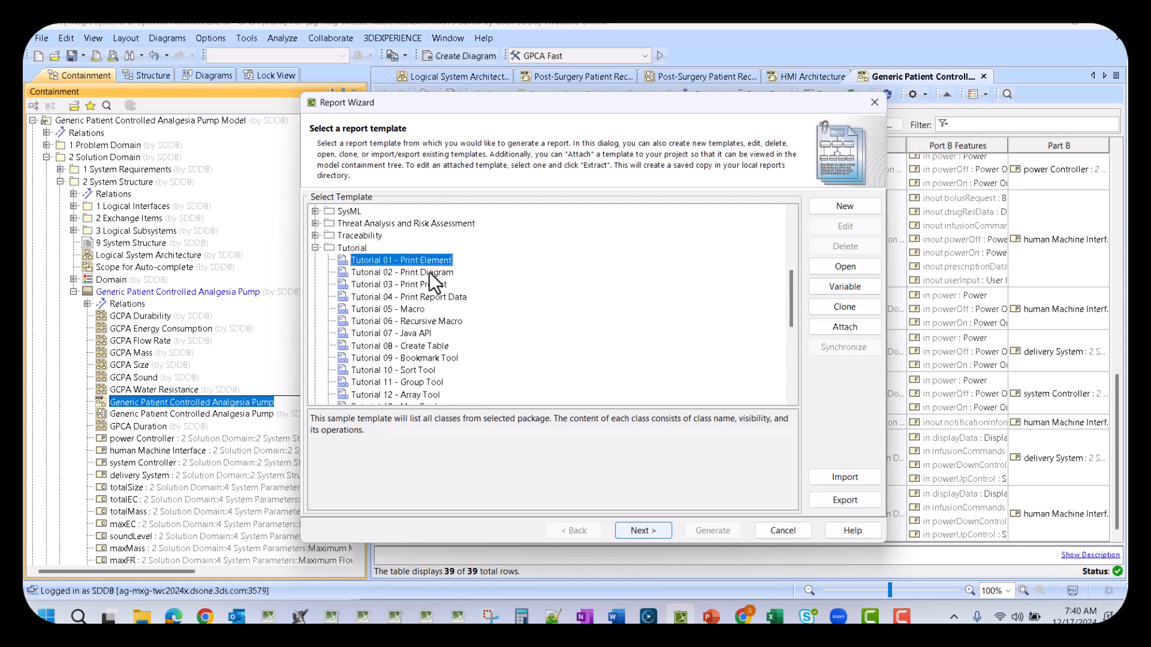
pyautogui.click(429, 272)
pyautogui.click(431, 284)
pyautogui.click(443, 298)
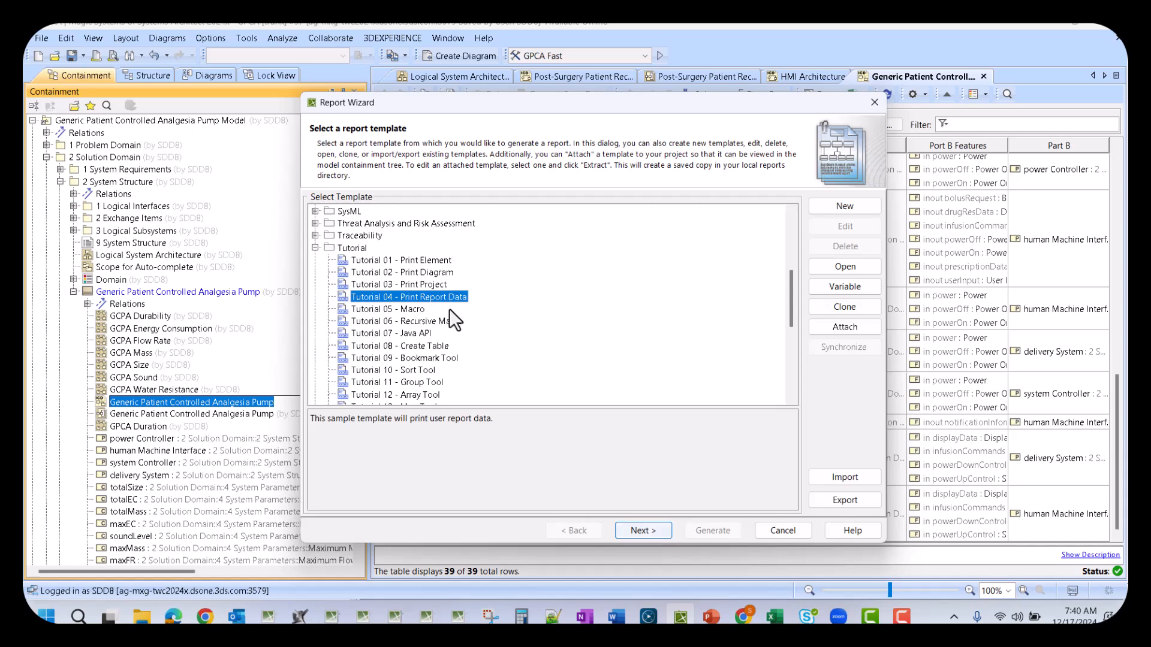
pyautogui.click(418, 311)
pyautogui.click(424, 323)
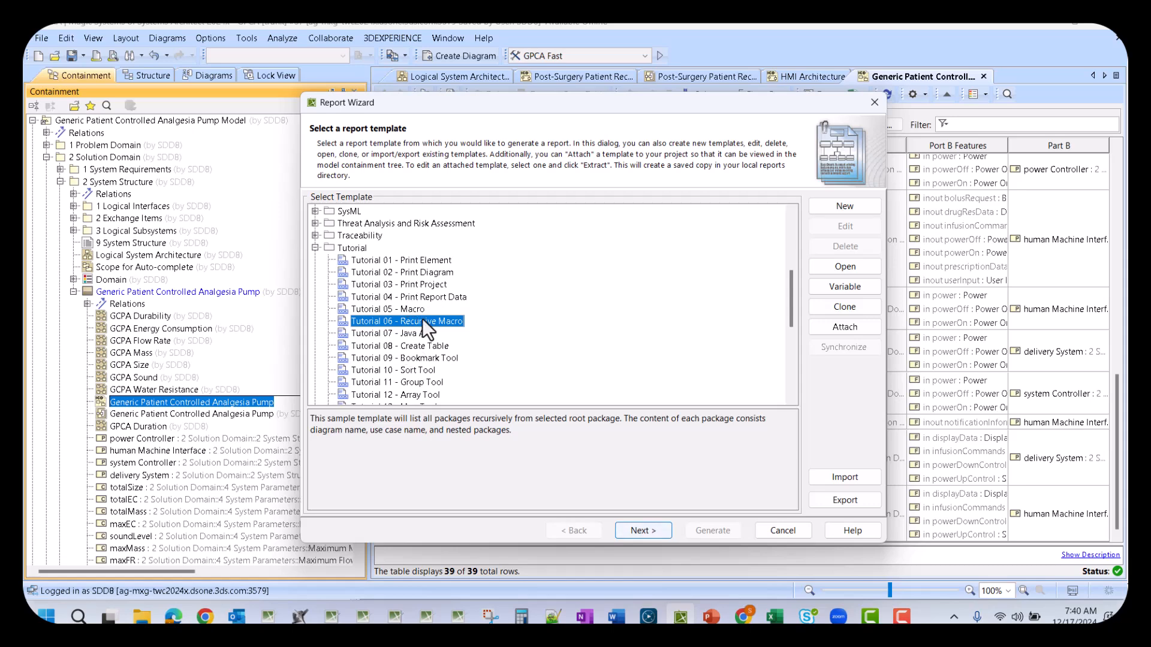
pyautogui.click(315, 248)
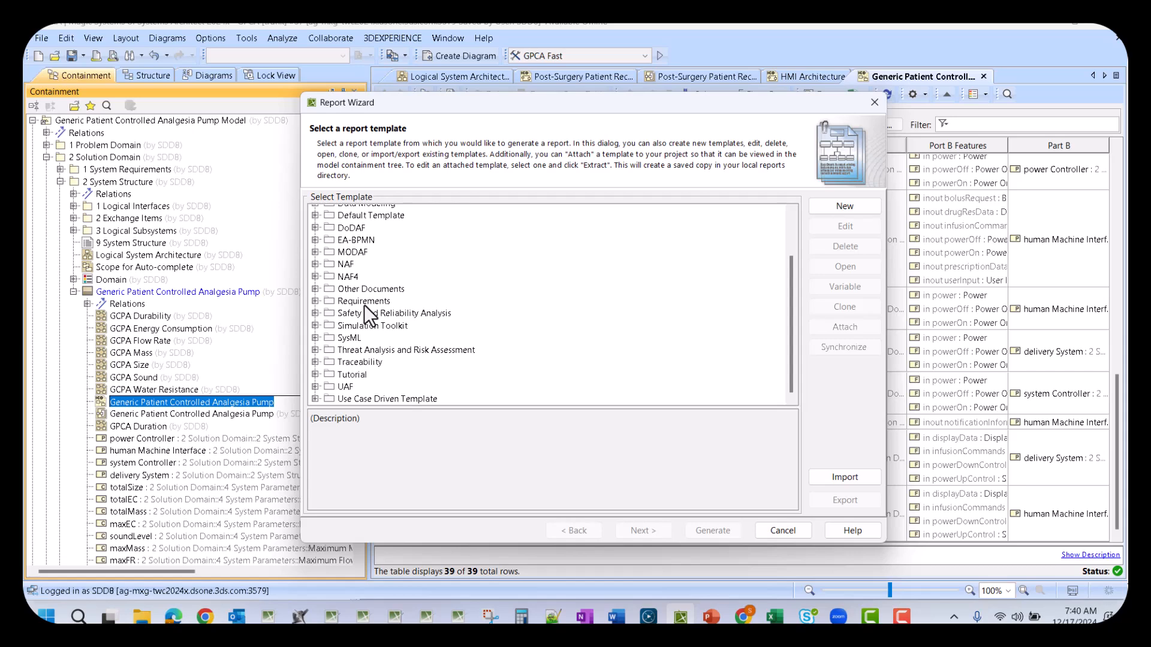
# Generate the Requirement Report for the 1 Black Box package as Requirements Problem Domain Report.docx, replacing the existing file.
pyautogui.click(315, 302)
pyautogui.click(392, 338)
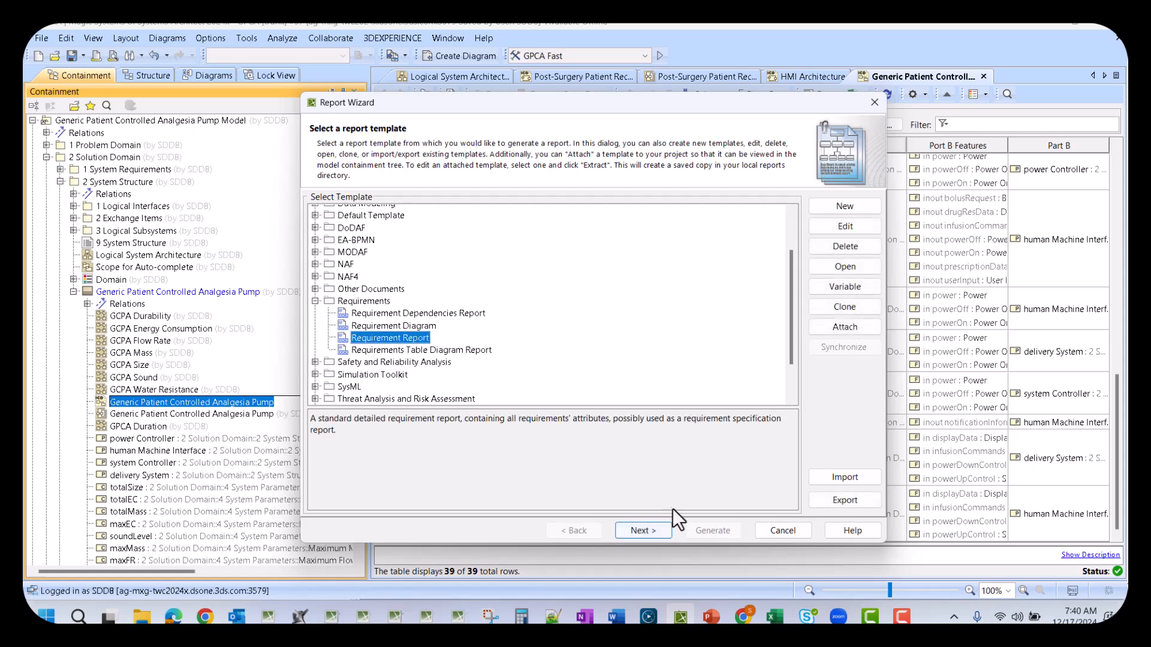
pyautogui.click(659, 531)
pyautogui.click(660, 531)
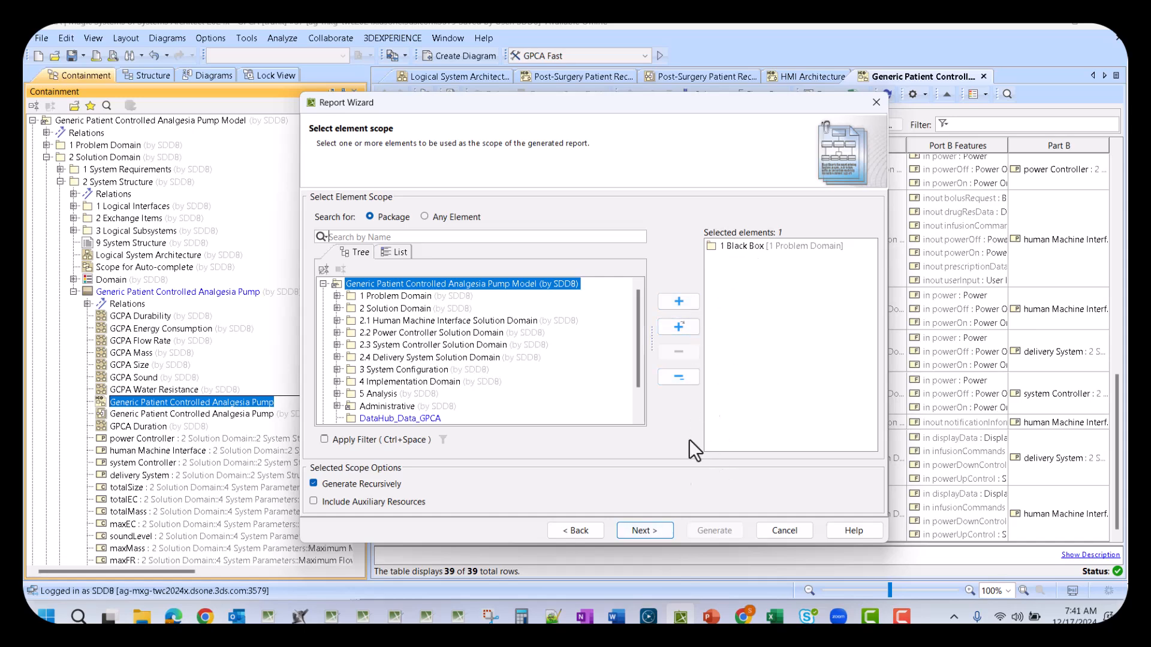
pyautogui.click(656, 530)
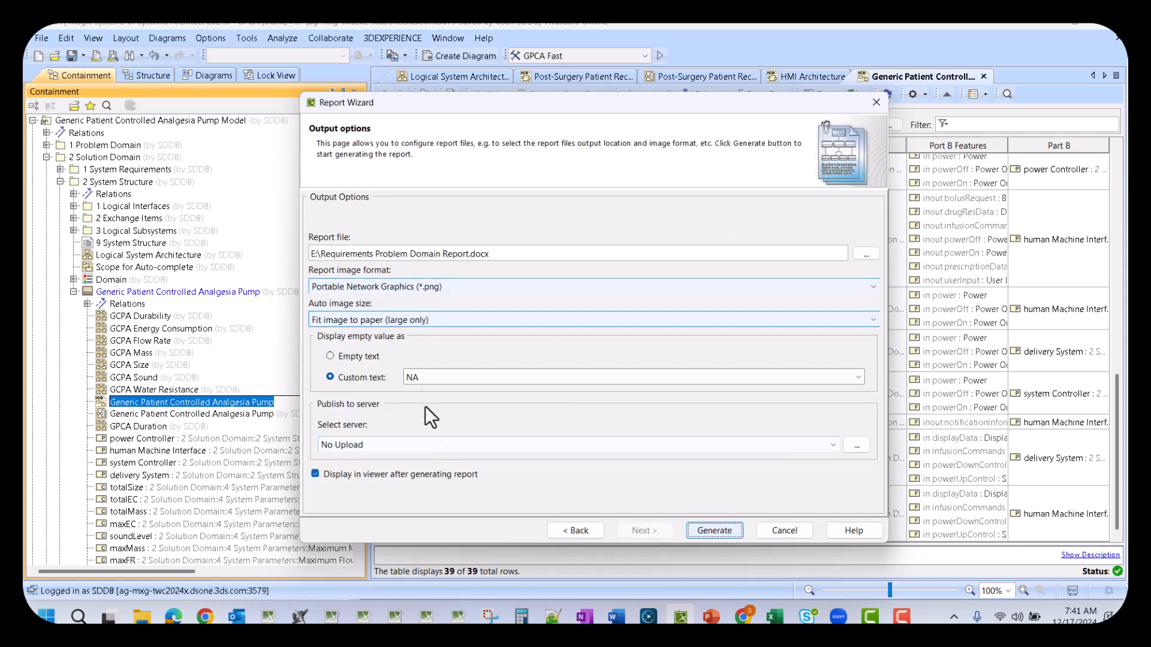
pyautogui.click(709, 530)
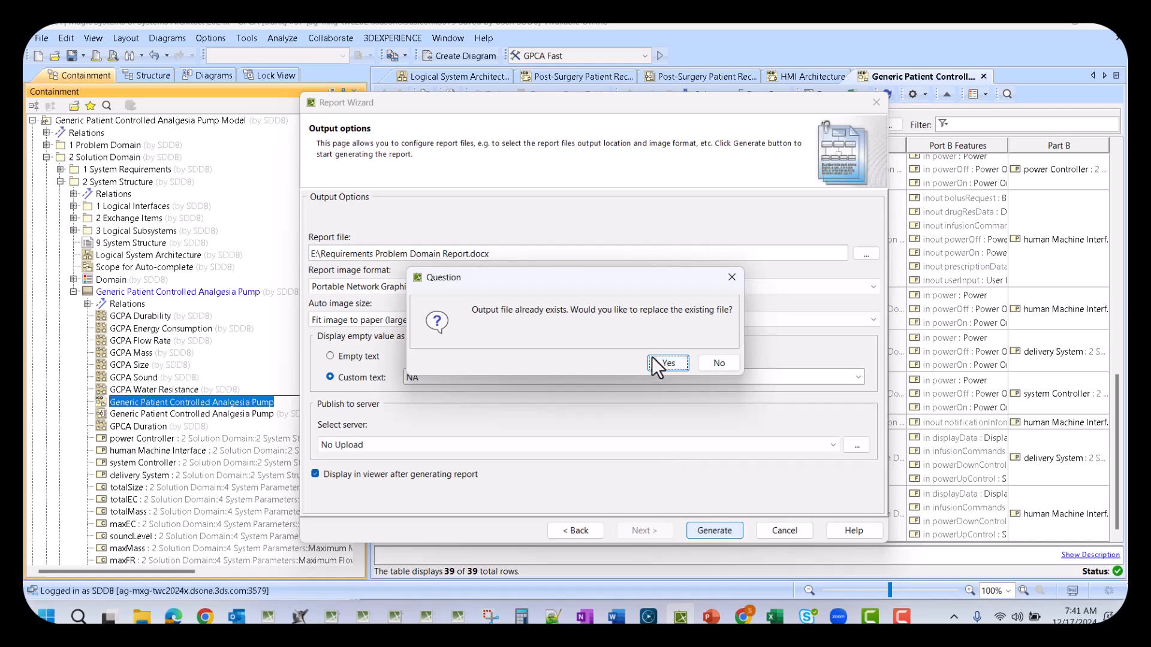
pyautogui.click(676, 362)
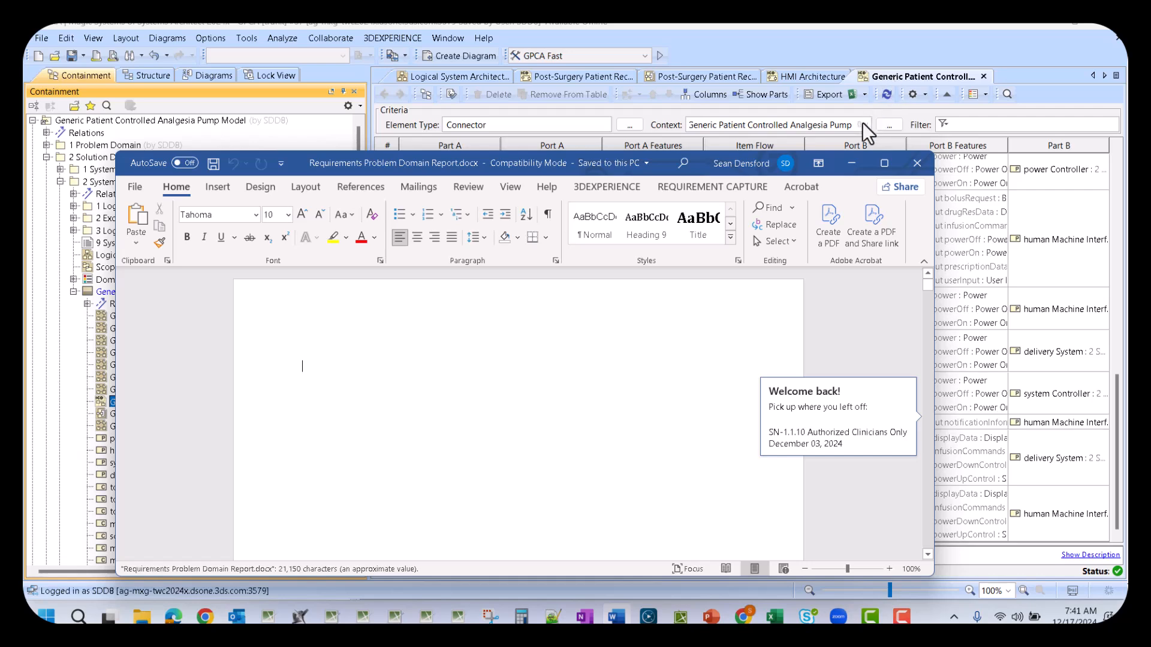
# Review the generated Word report from the cover page through the requirement entries to the Use Cases diagrams, and close it.
pyautogui.click(884, 162)
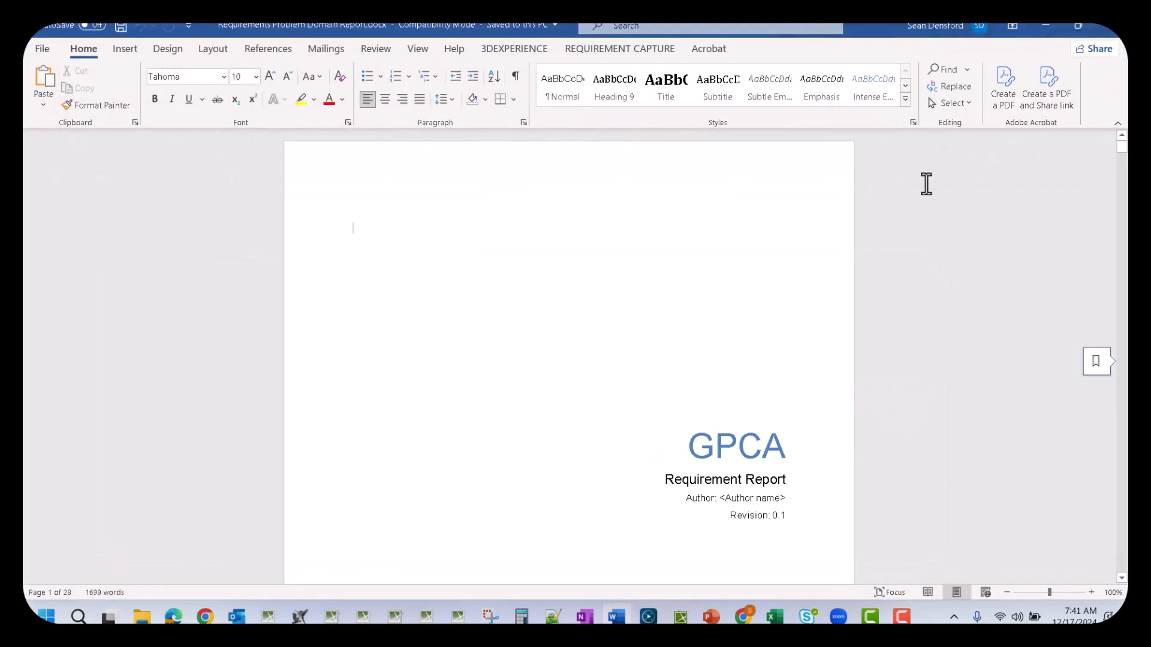
pyautogui.moveTo(1122, 147); pyautogui.dragTo(1126, 312)
pyautogui.scroll(-15, 560, 406)
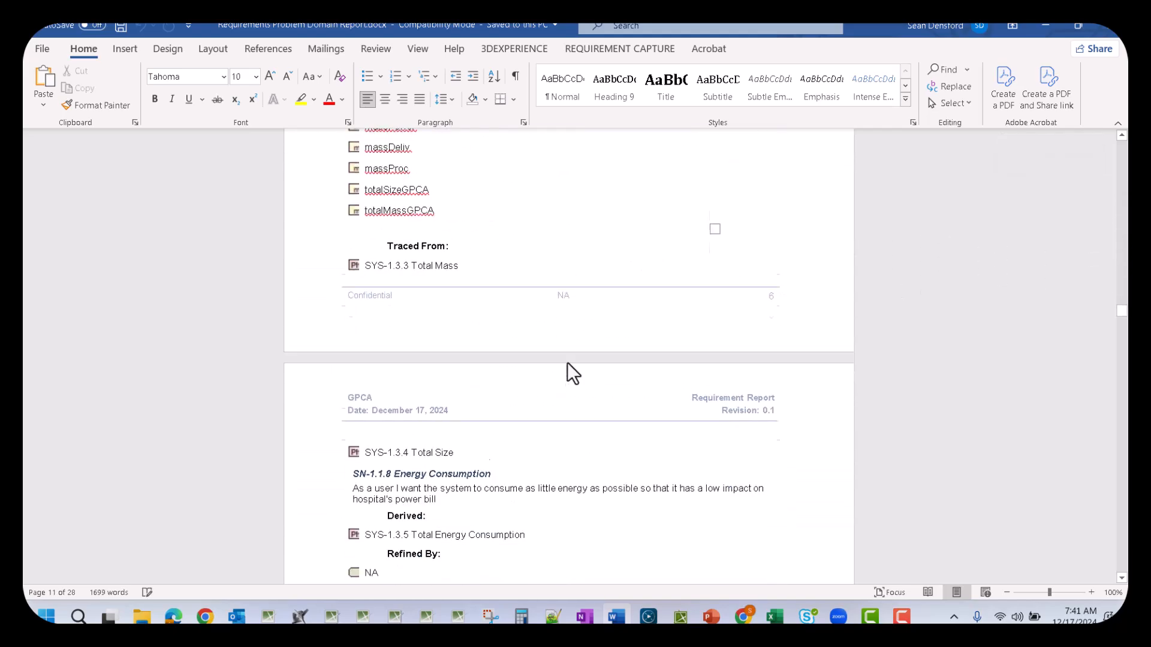
pyautogui.scroll(-10, 570, 359)
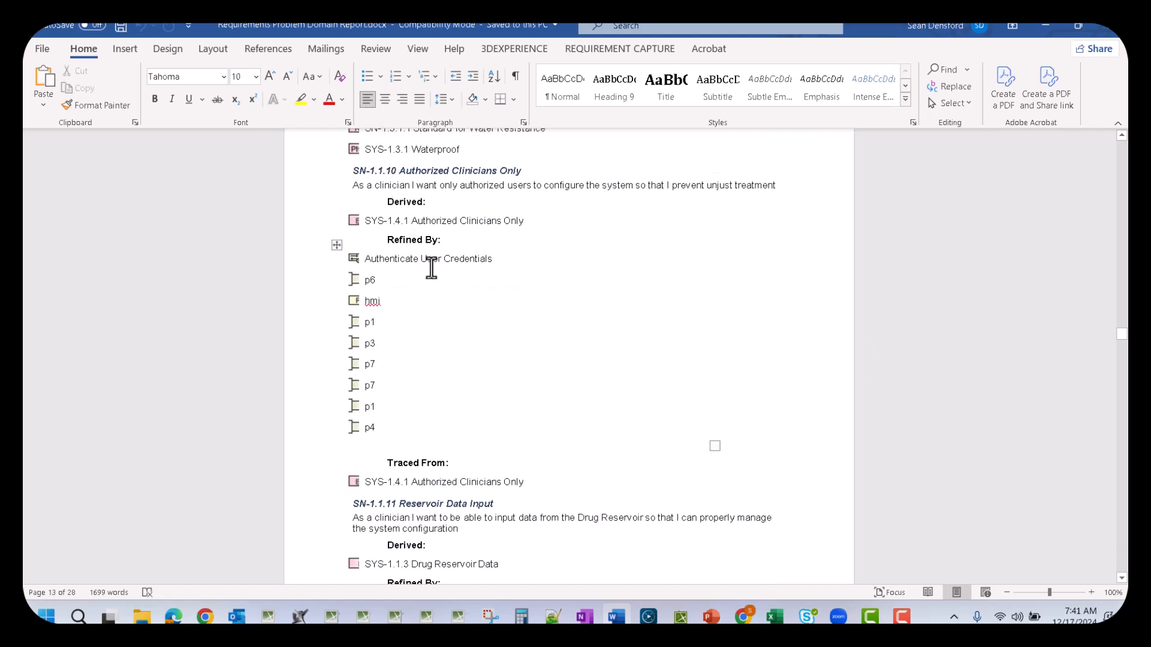
pyautogui.scroll(-5, 452, 336)
pyautogui.scroll(-6, 442, 380)
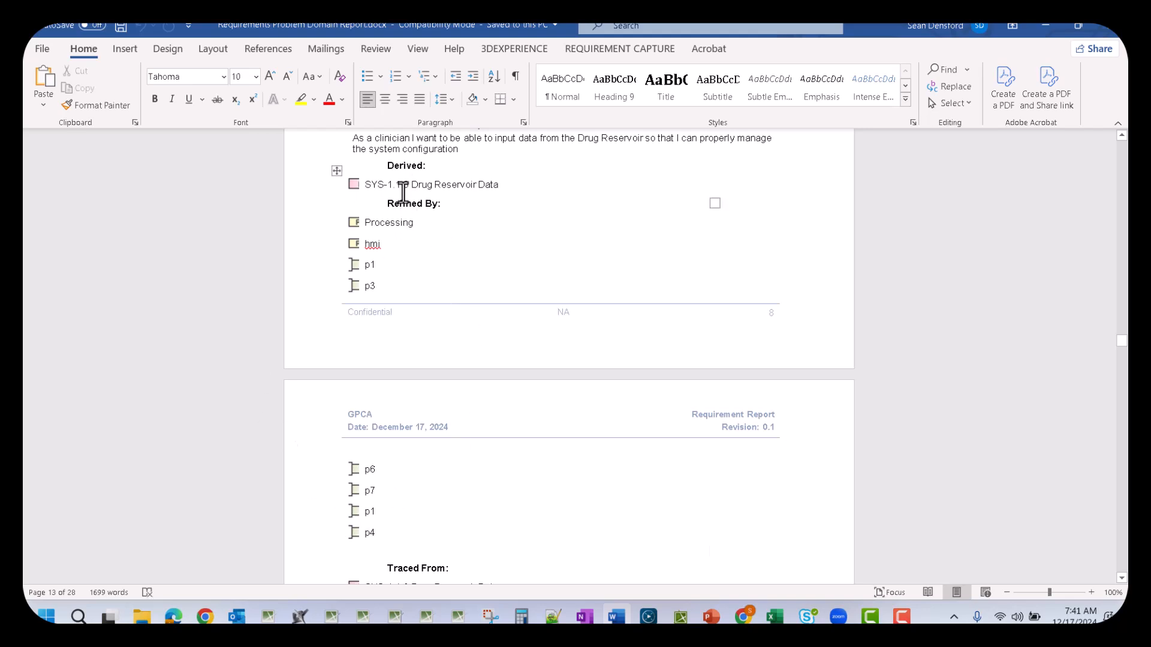
pyautogui.scroll(-8, 479, 336)
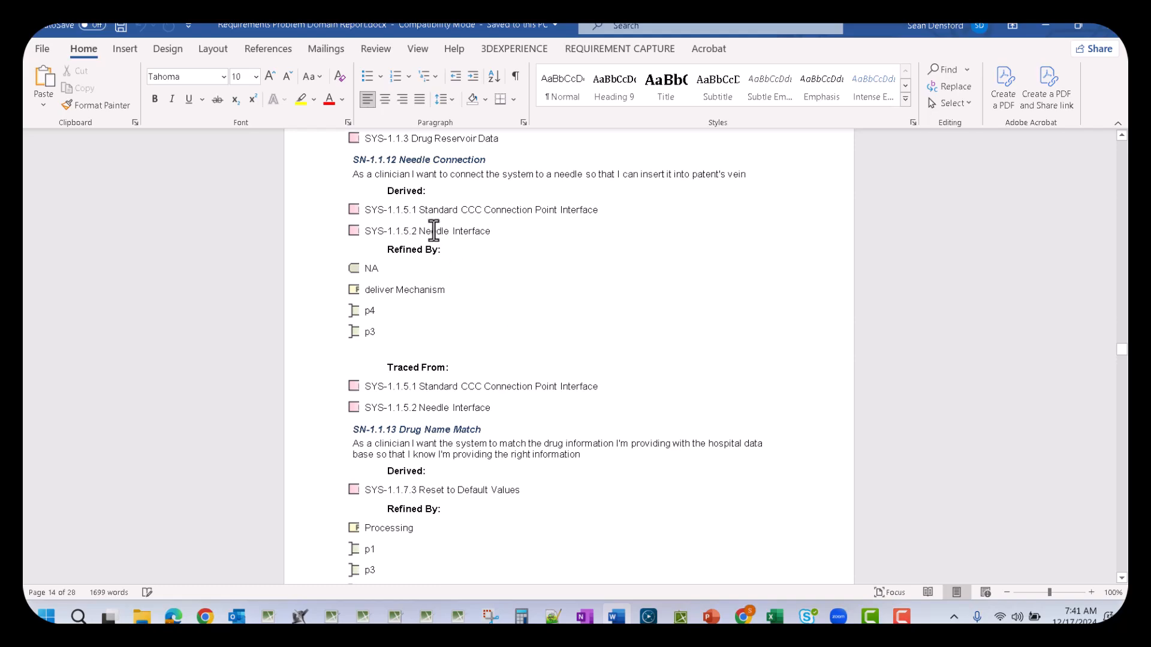
pyautogui.scroll(-3, 470, 324)
pyautogui.moveTo(1123, 362); pyautogui.dragTo(1123, 558)
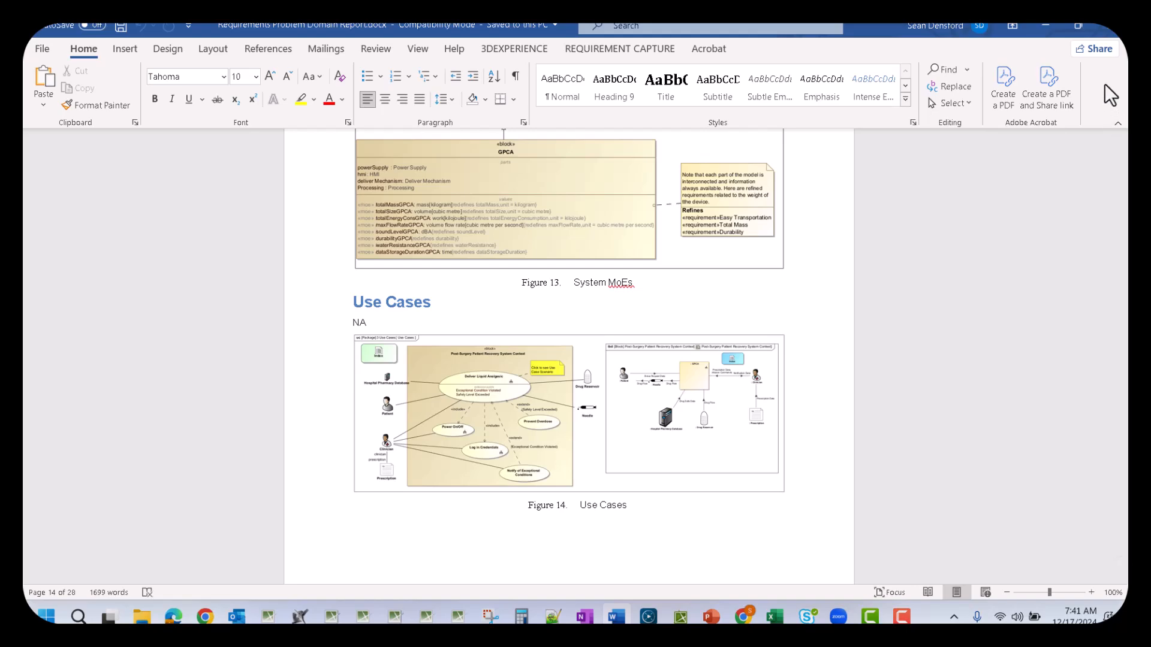
pyautogui.click(1113, 33)
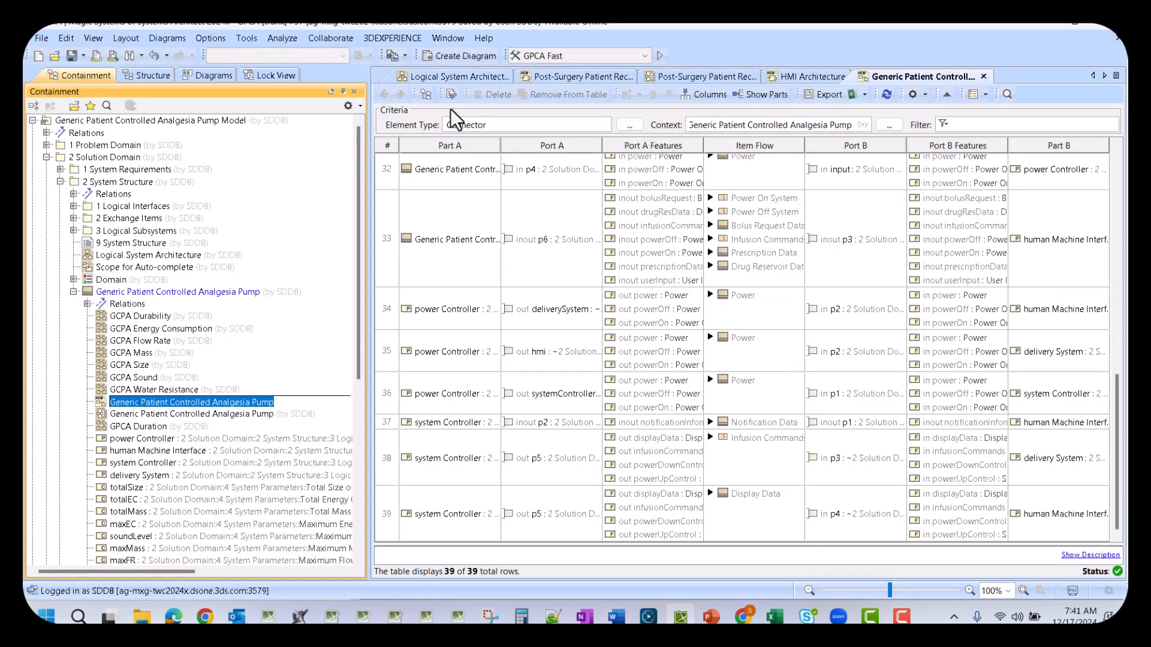
pyautogui.click(324, 36)
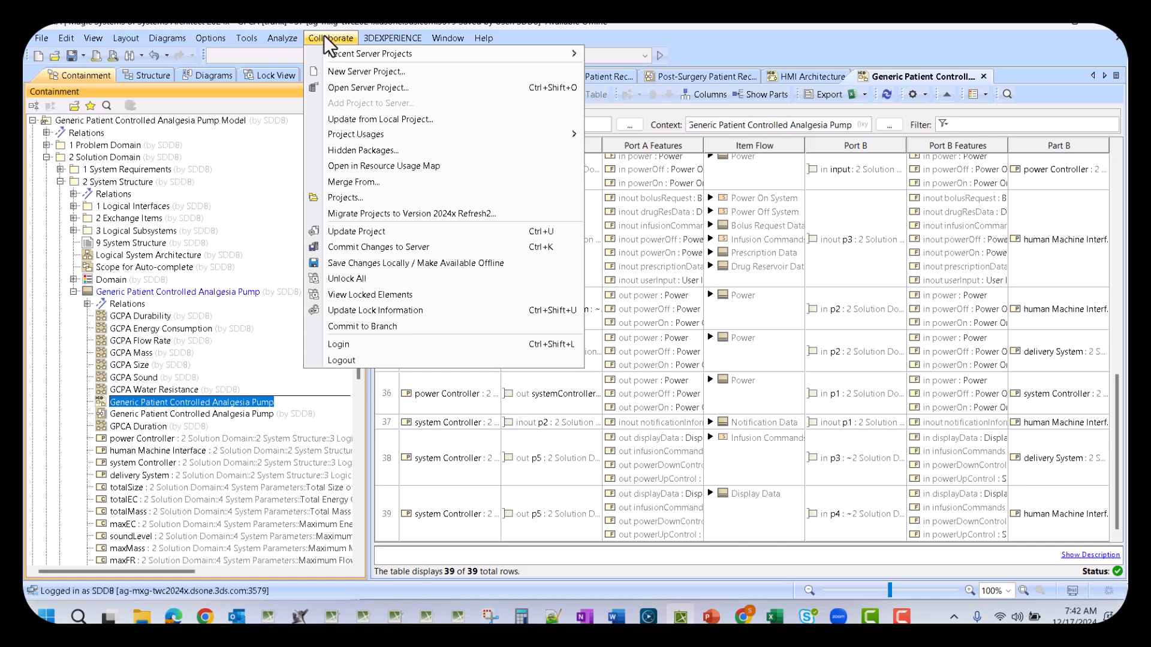
pyautogui.click(243, 37)
pyautogui.click(984, 46)
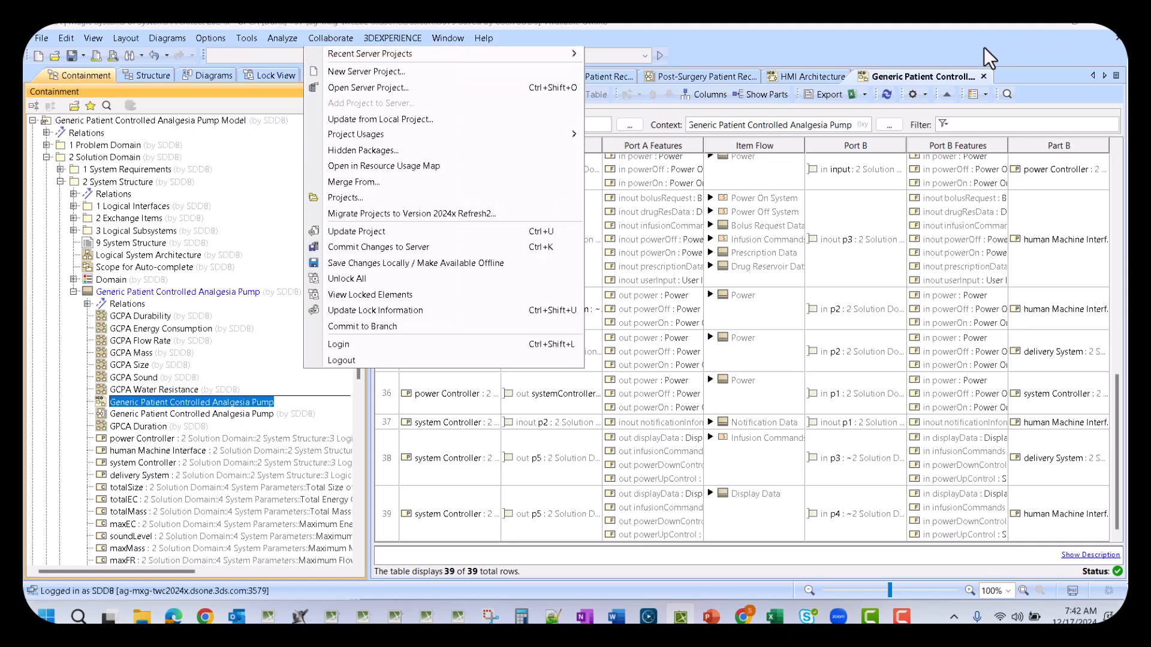
# Start publishing the model to Cameo Collaborator and set the publishing scope to the 1 Problem Domain package.
pyautogui.click(247, 39)
pyautogui.moveTo(370, 207)
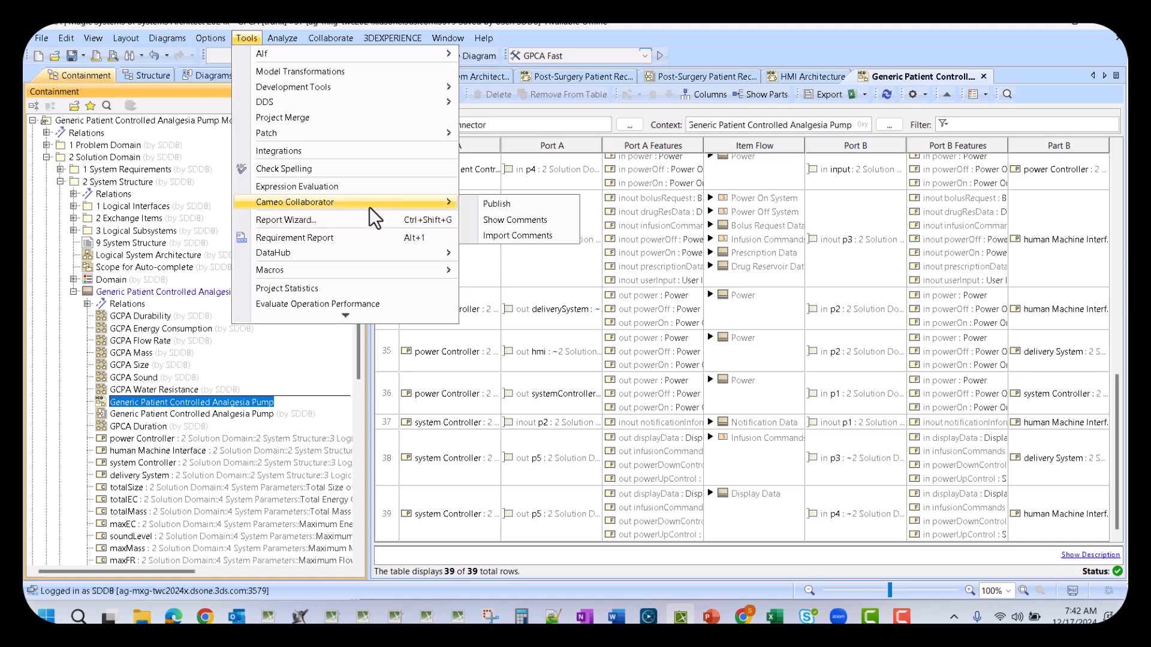
pyautogui.moveTo(440, 197)
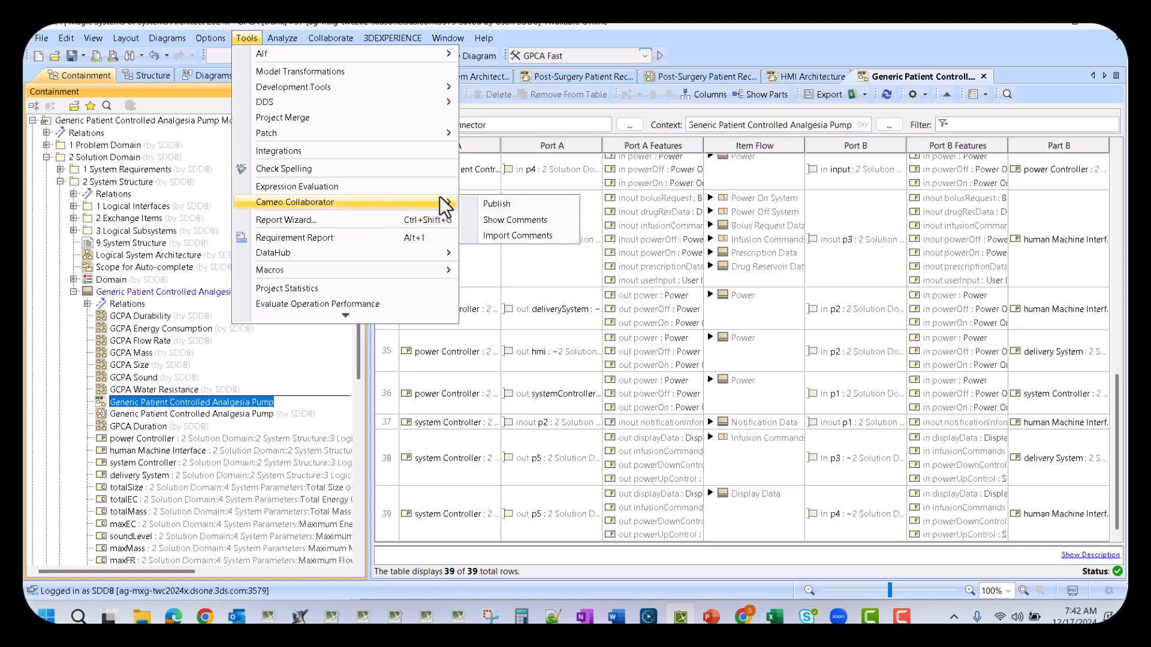
pyautogui.click(502, 204)
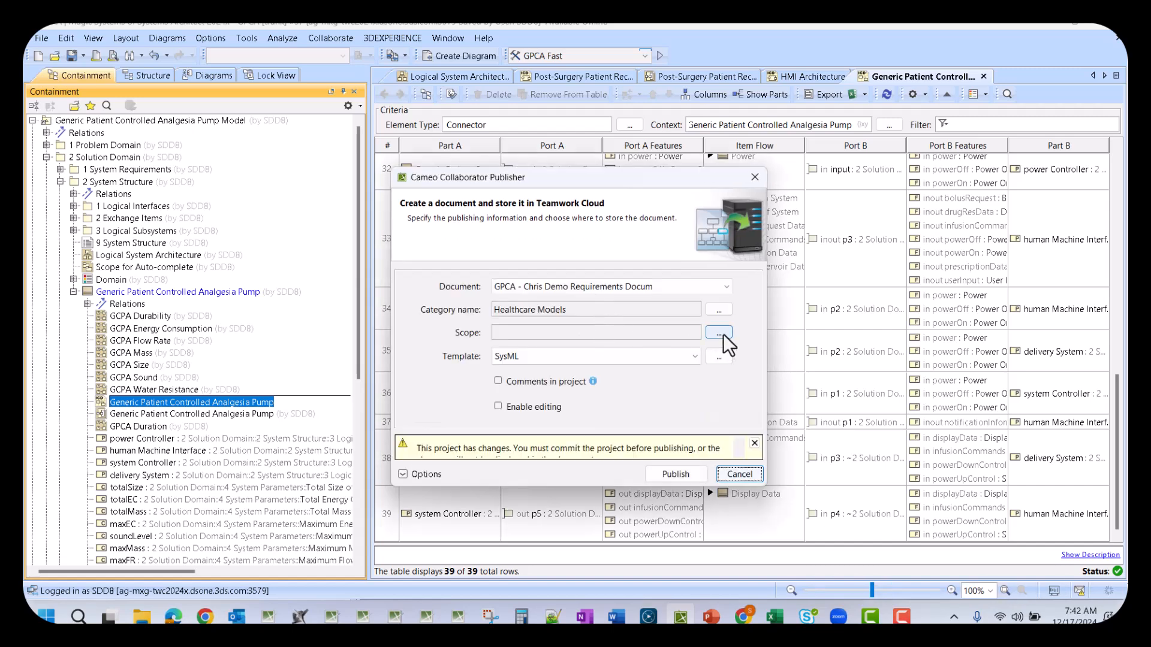
pyautogui.click(720, 333)
pyautogui.click(397, 236)
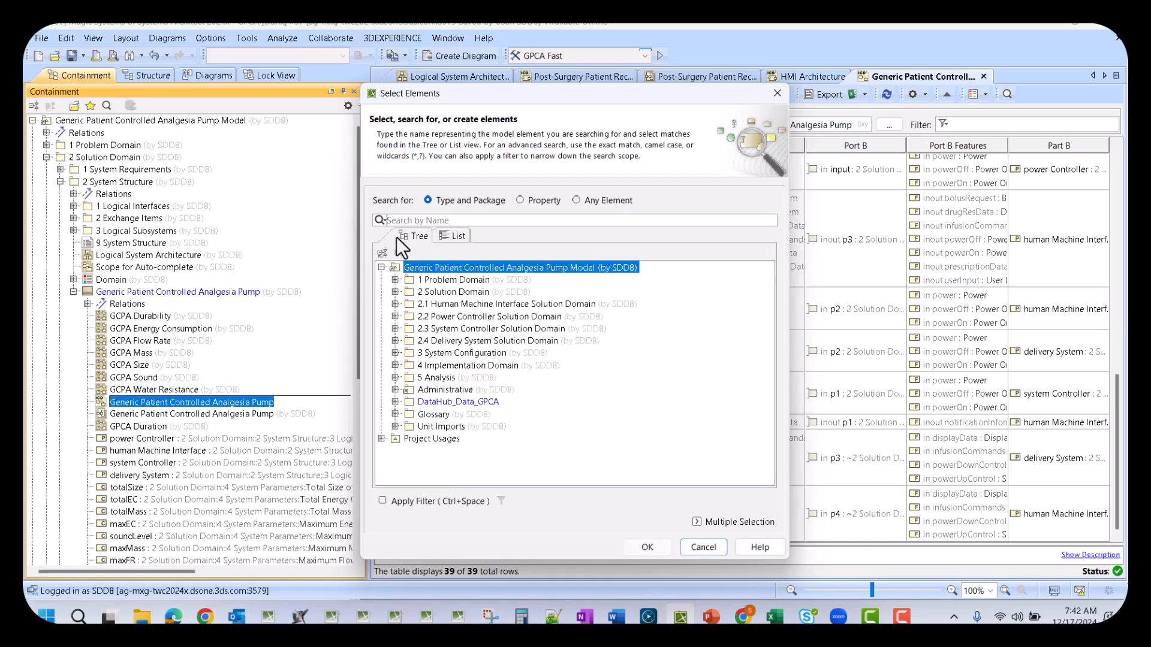
pyautogui.click(660, 547)
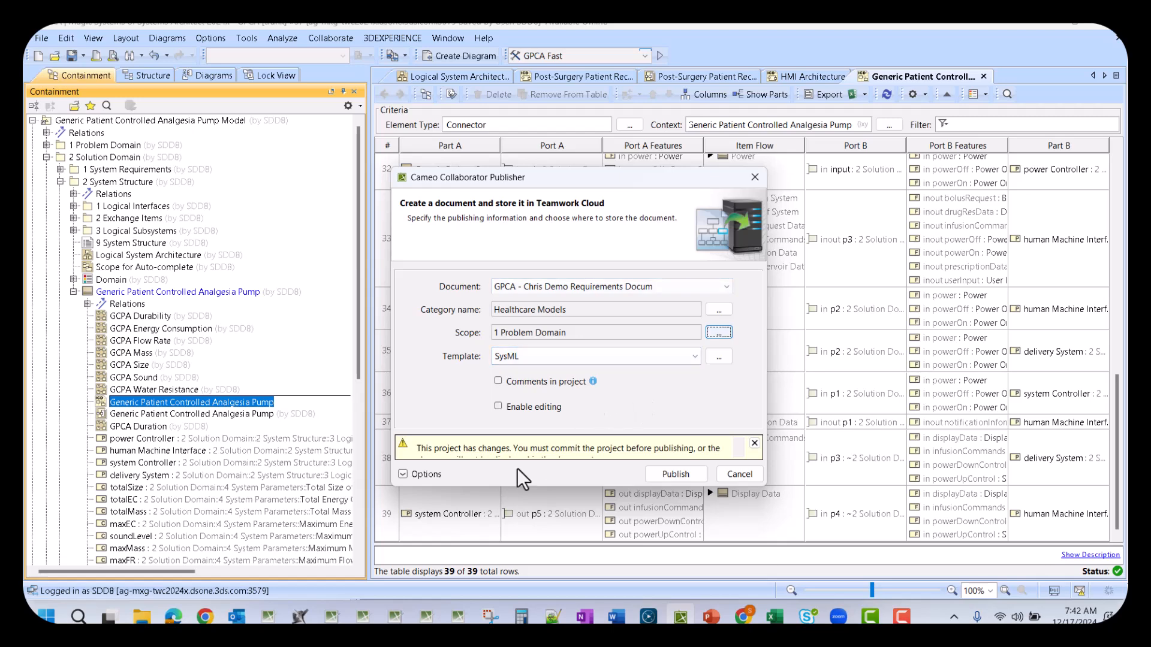
# Expand the publishing options, choose the Requirements Document template and publish the document to Cameo Collaborator.
pyautogui.click(426, 475)
pyautogui.moveTo(546, 182); pyautogui.dragTo(506, 100)
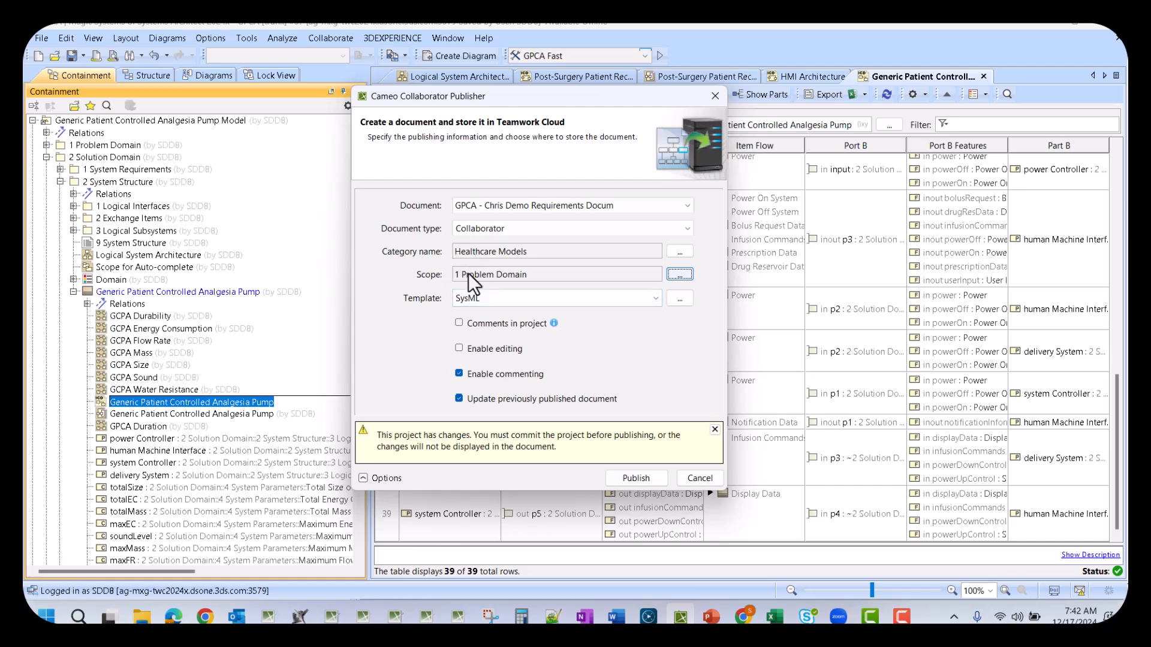
pyautogui.click(644, 298)
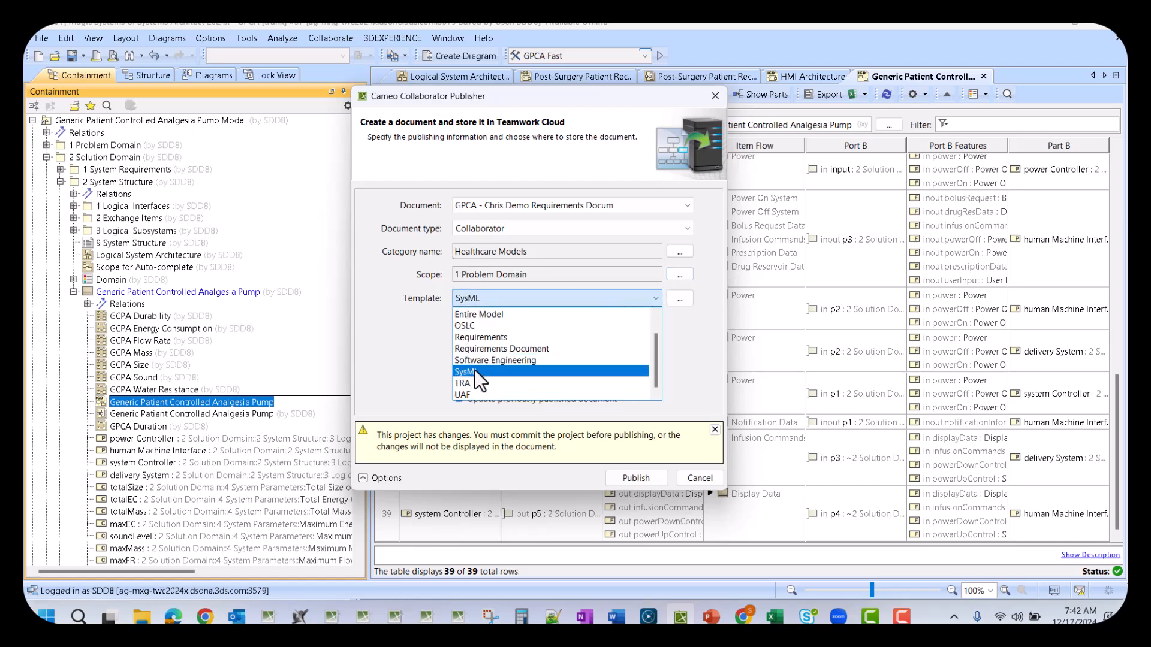
pyautogui.click(711, 321)
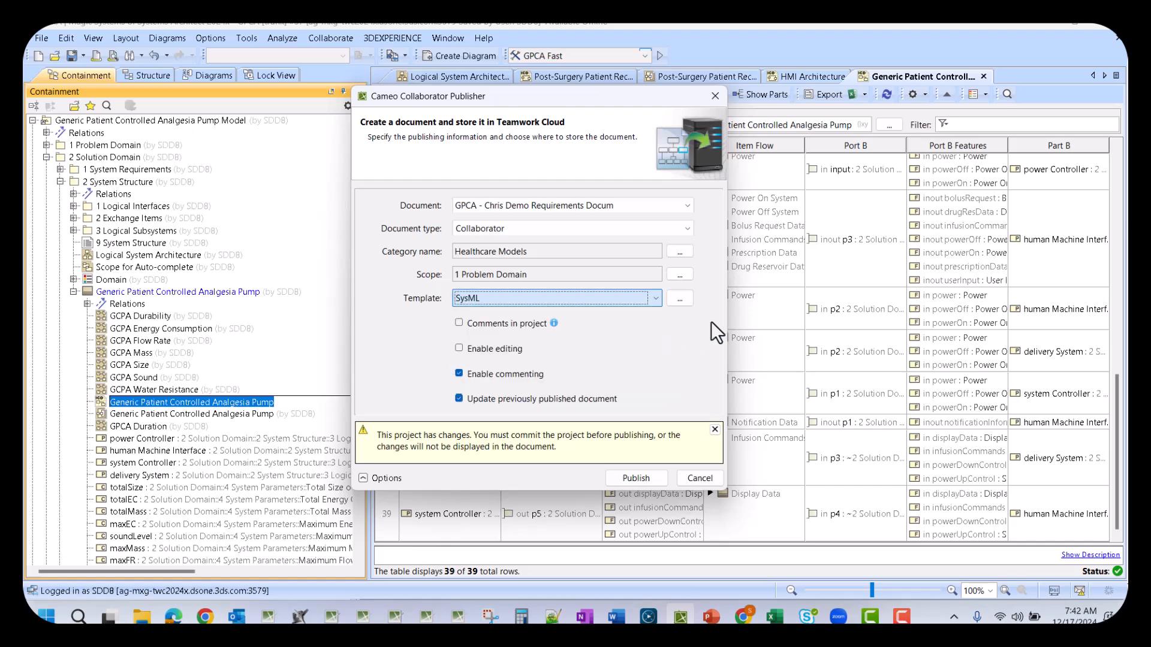
pyautogui.click(539, 298)
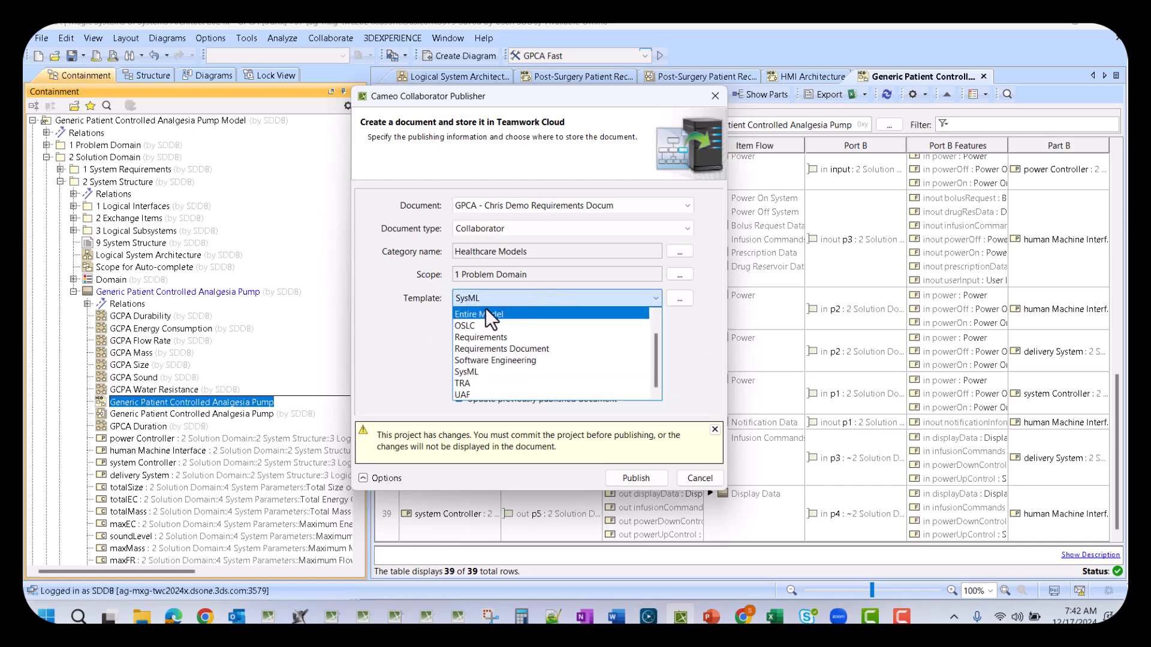
pyautogui.click(699, 318)
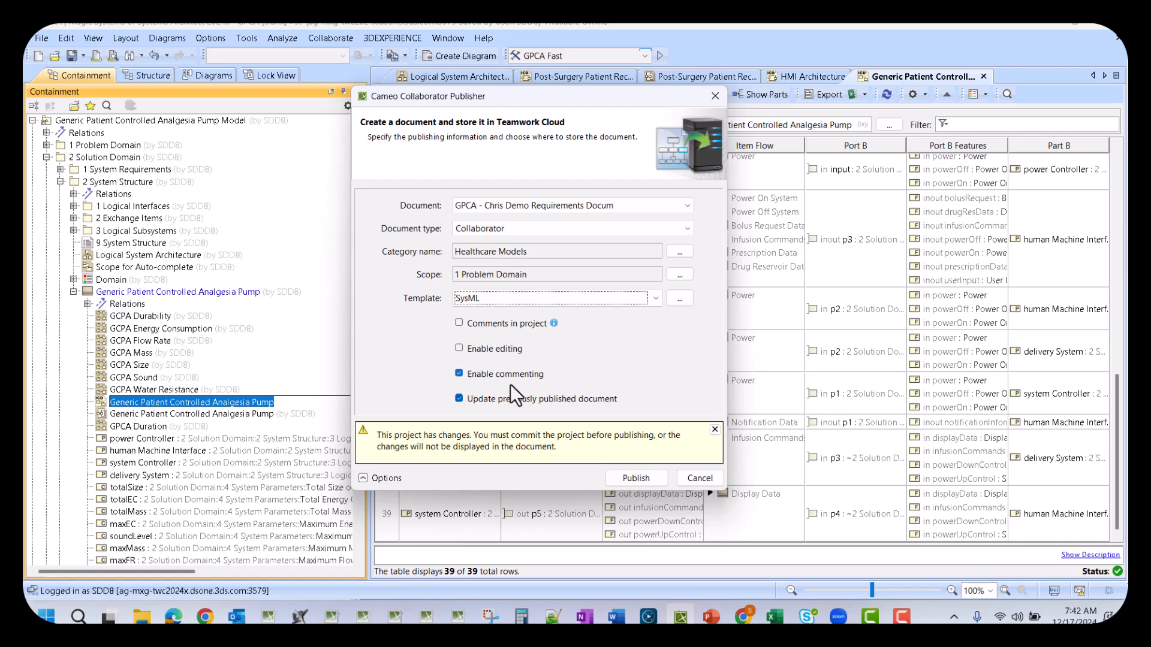
pyautogui.click(519, 297)
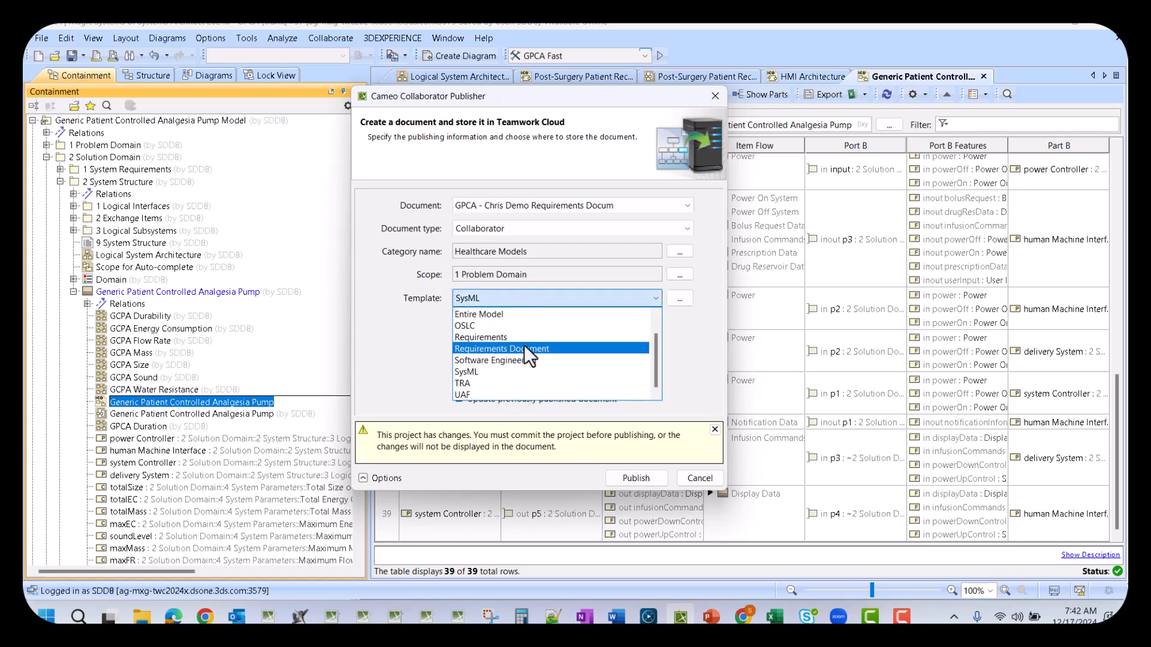
pyautogui.click(568, 348)
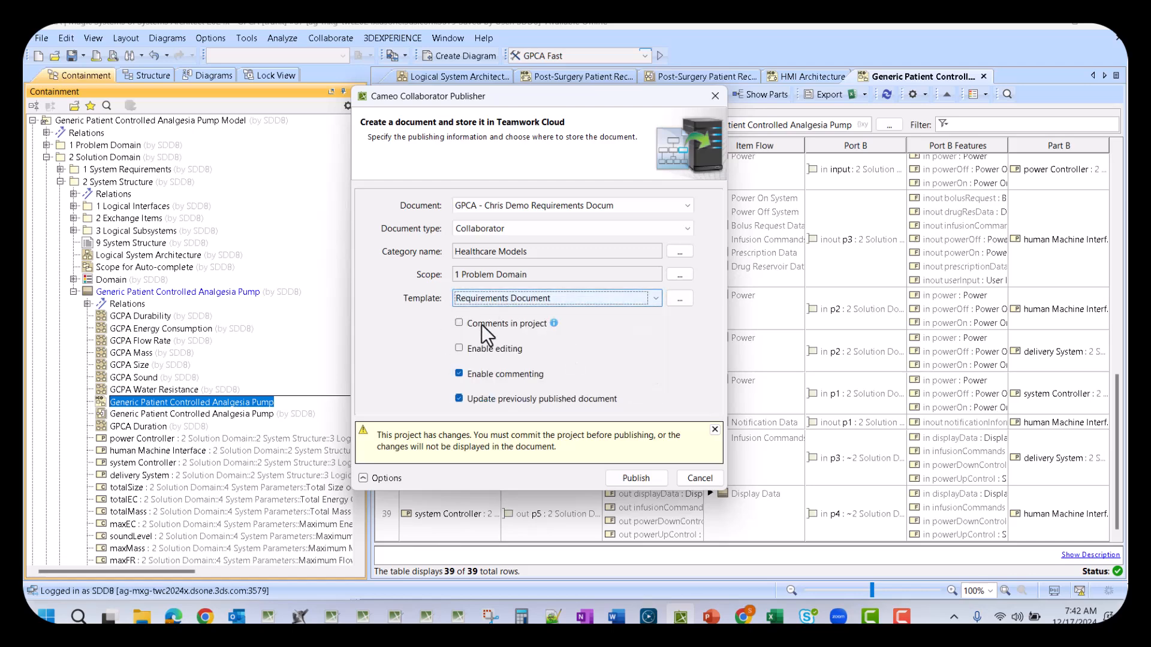
pyautogui.click(648, 480)
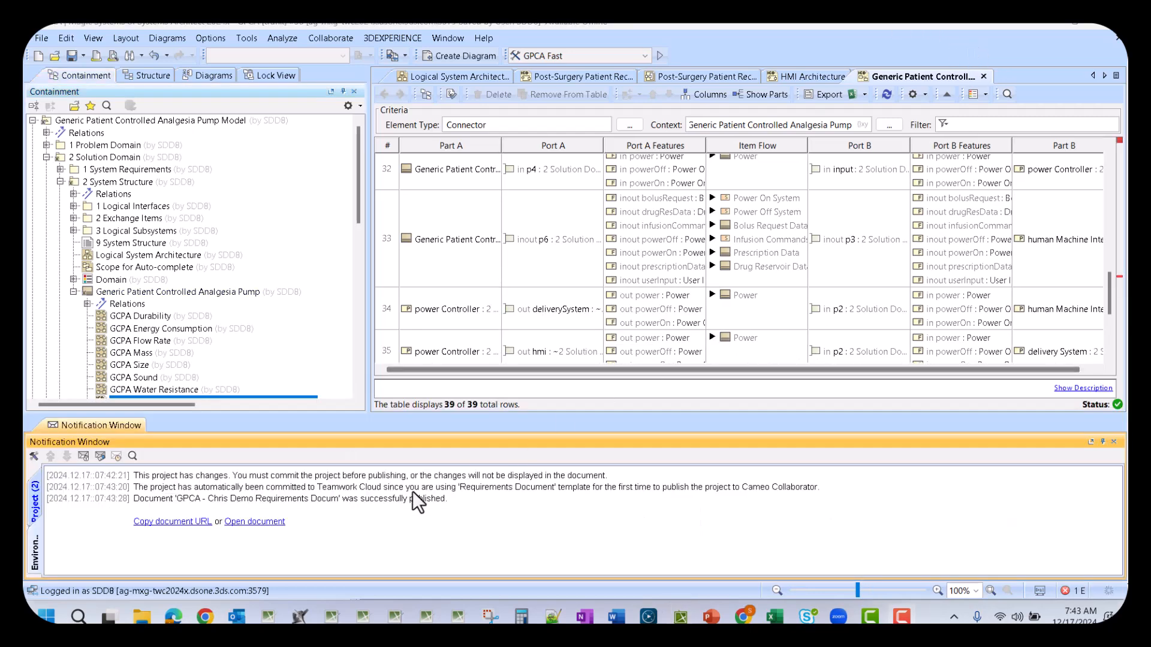
# Open the published document in the browser, switch back to Magic Systems of Systems Architect and hide the notifications.
pyautogui.click(249, 523)
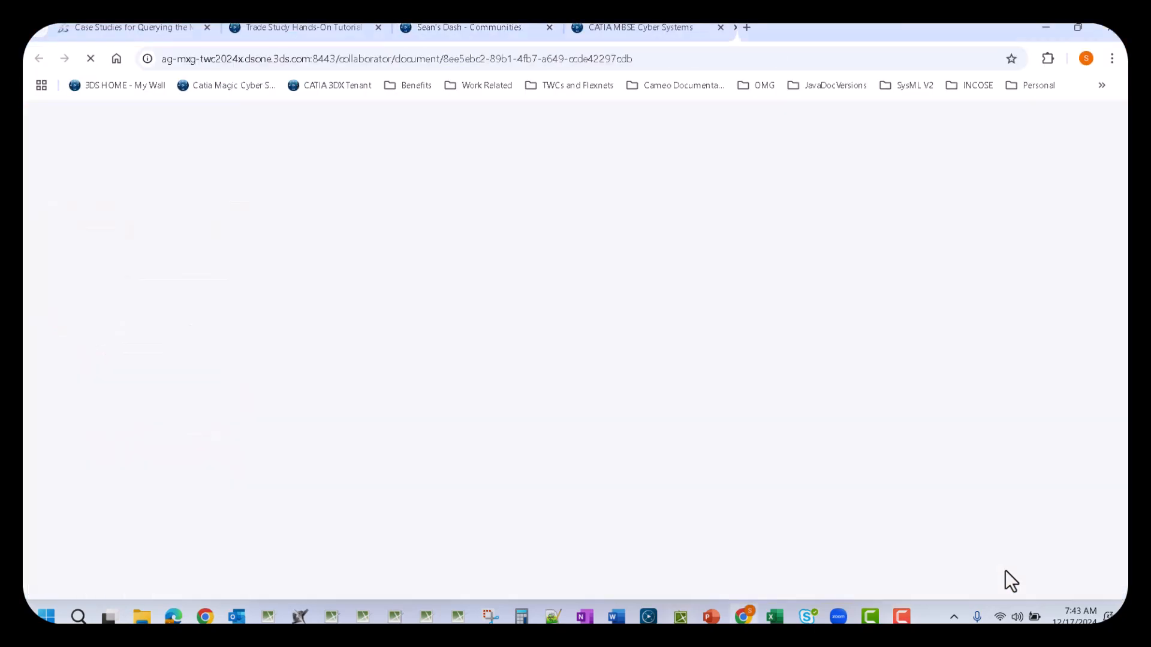
pyautogui.click(683, 618)
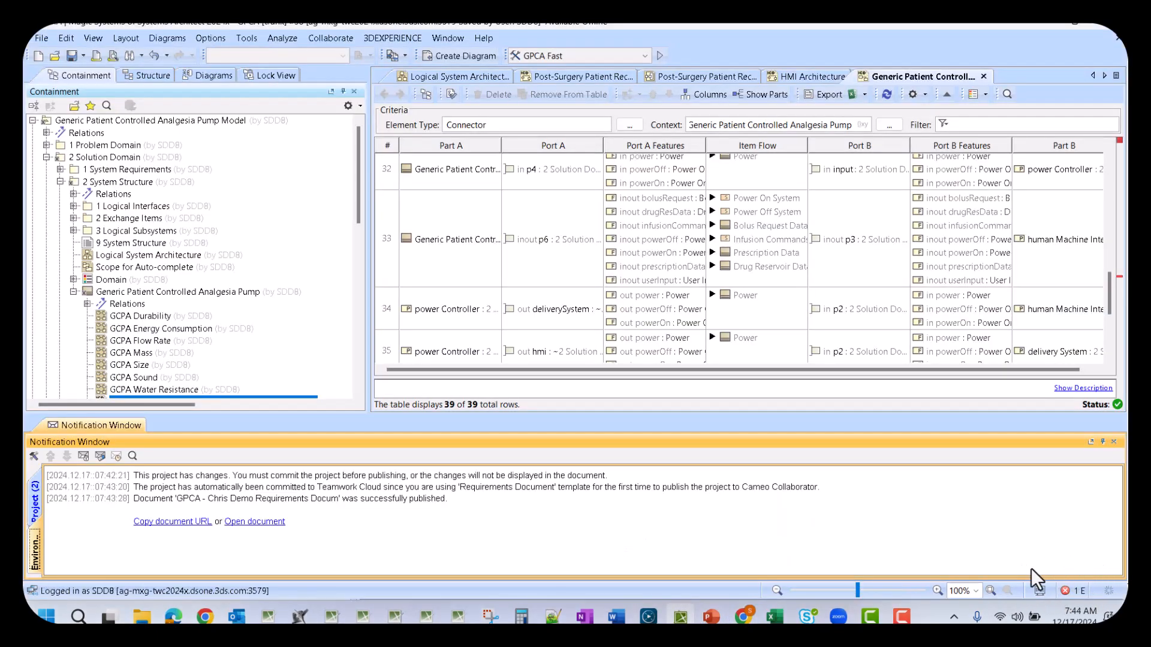
pyautogui.click(104, 424)
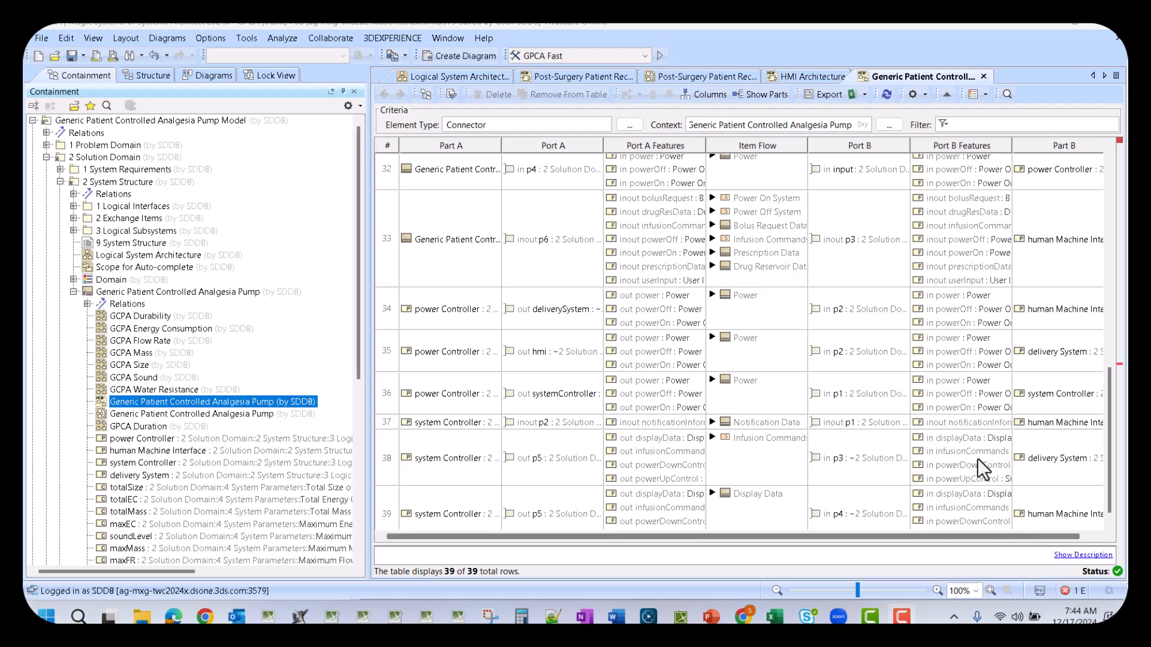
# Show the notification window with the publishing results, and switch to the published requirements document in the browser.
pyautogui.click(454, 39)
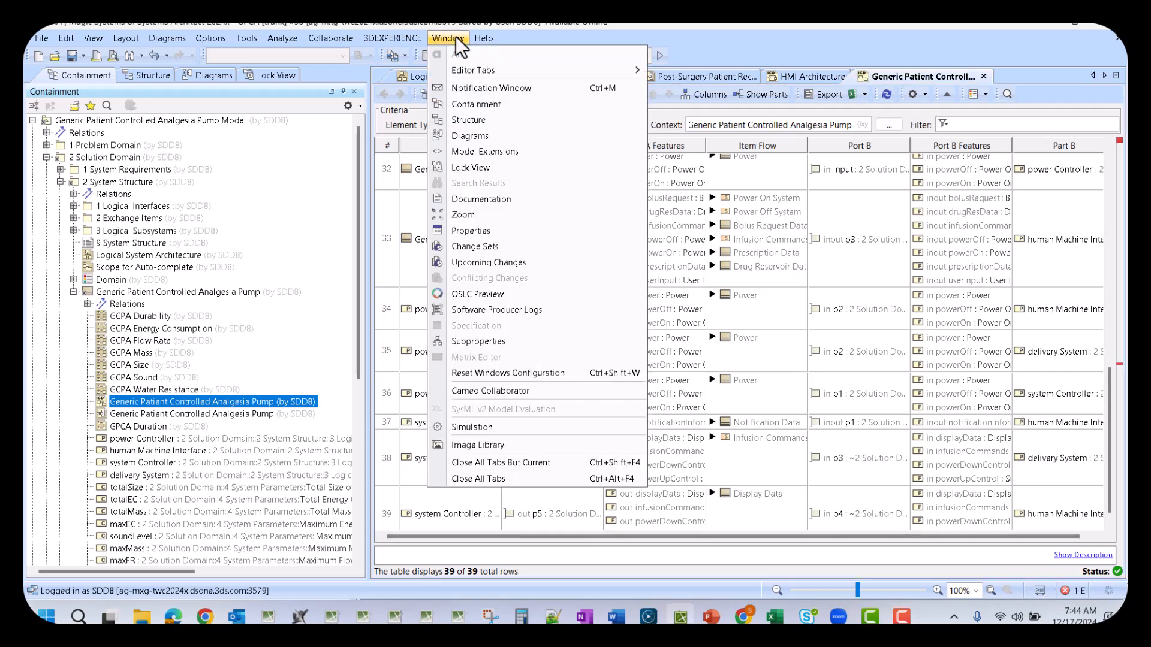
pyautogui.click(499, 88)
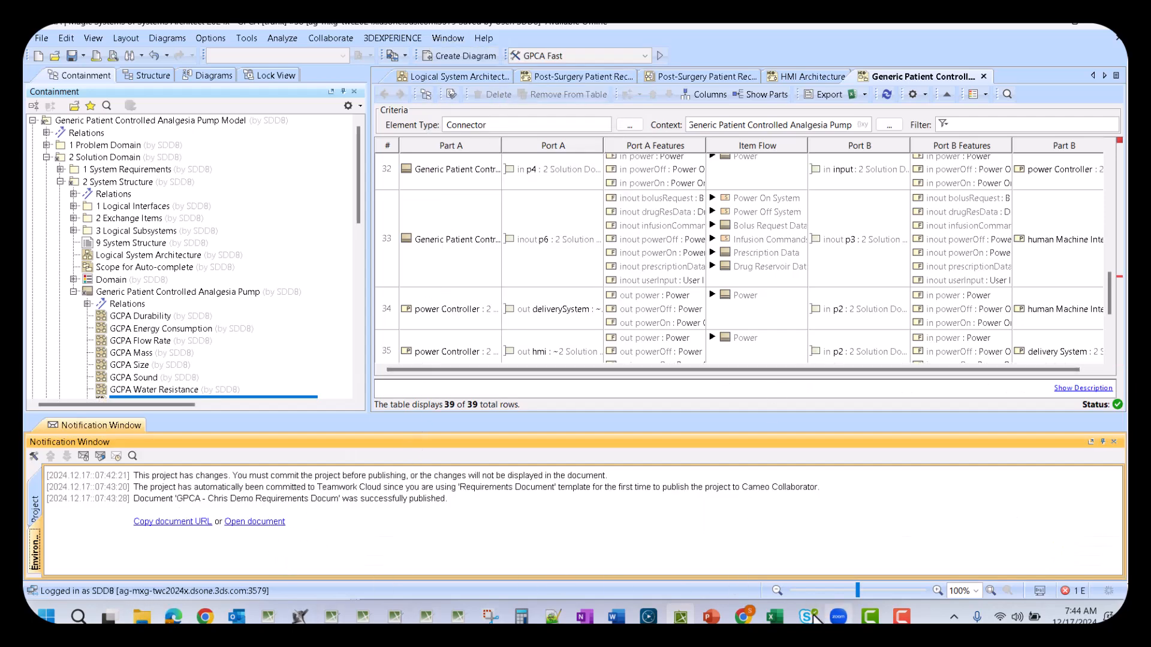
pyautogui.click(744, 619)
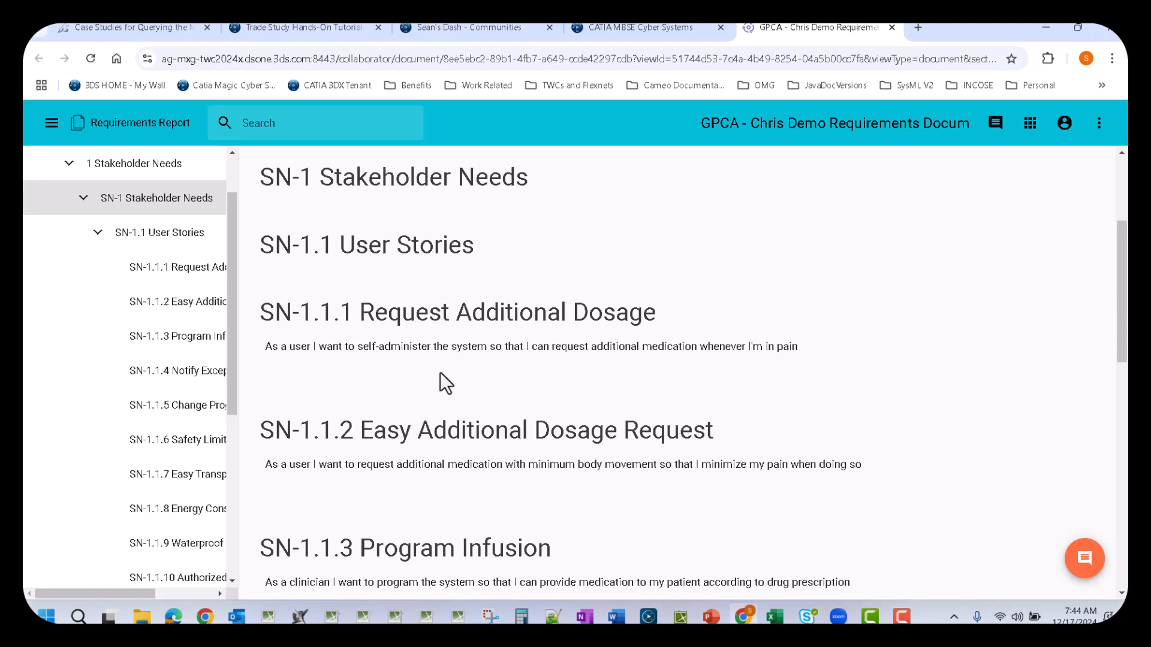
# Review the published document from the 1 Problem Domain heading through the SN-1.1 User Stories entries.
pyautogui.scroll(-1, 457, 377)
pyautogui.scroll(-1, 458, 377)
pyautogui.scroll(5, 462, 372)
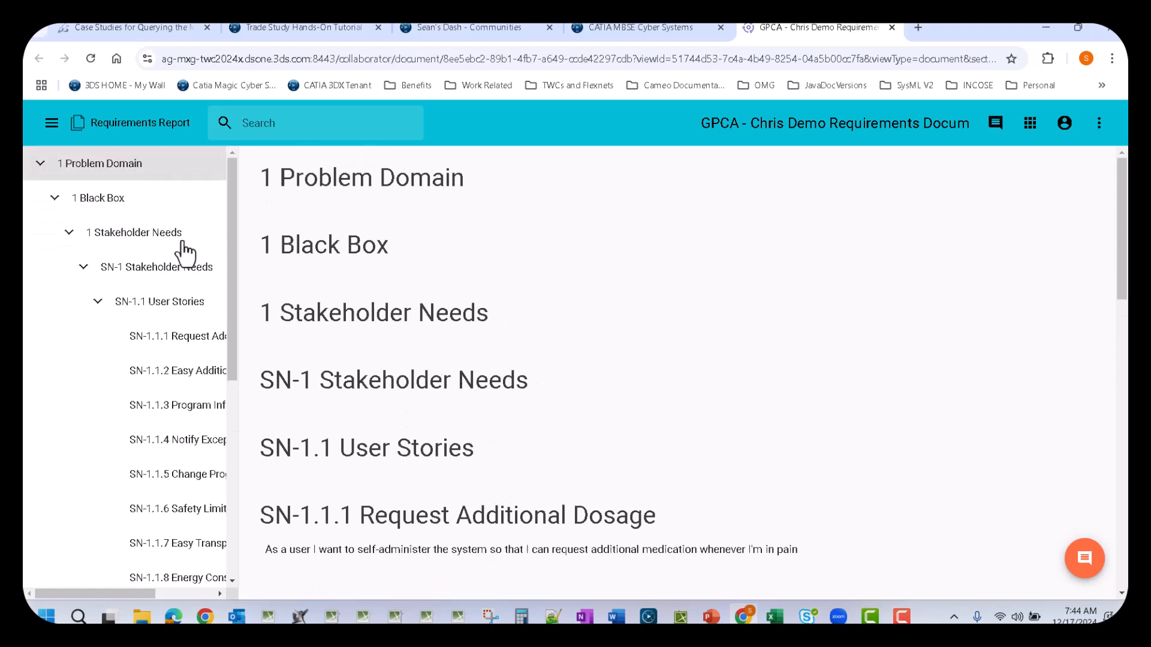
pyautogui.scroll(-6, 443, 274)
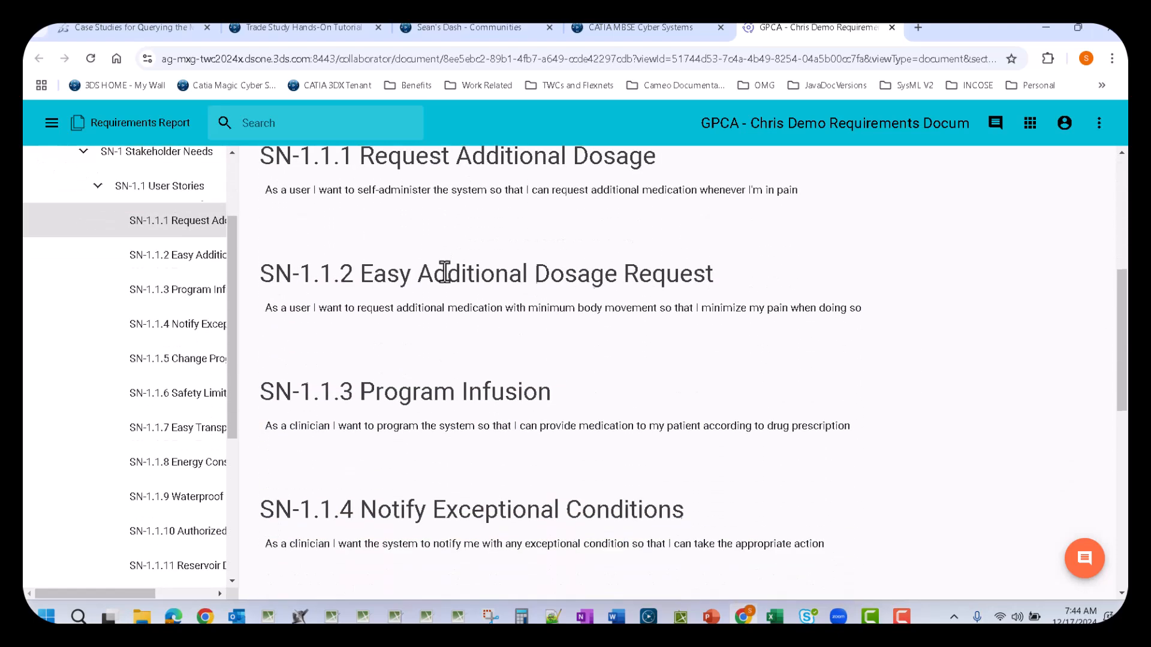
pyautogui.scroll(-5, 442, 274)
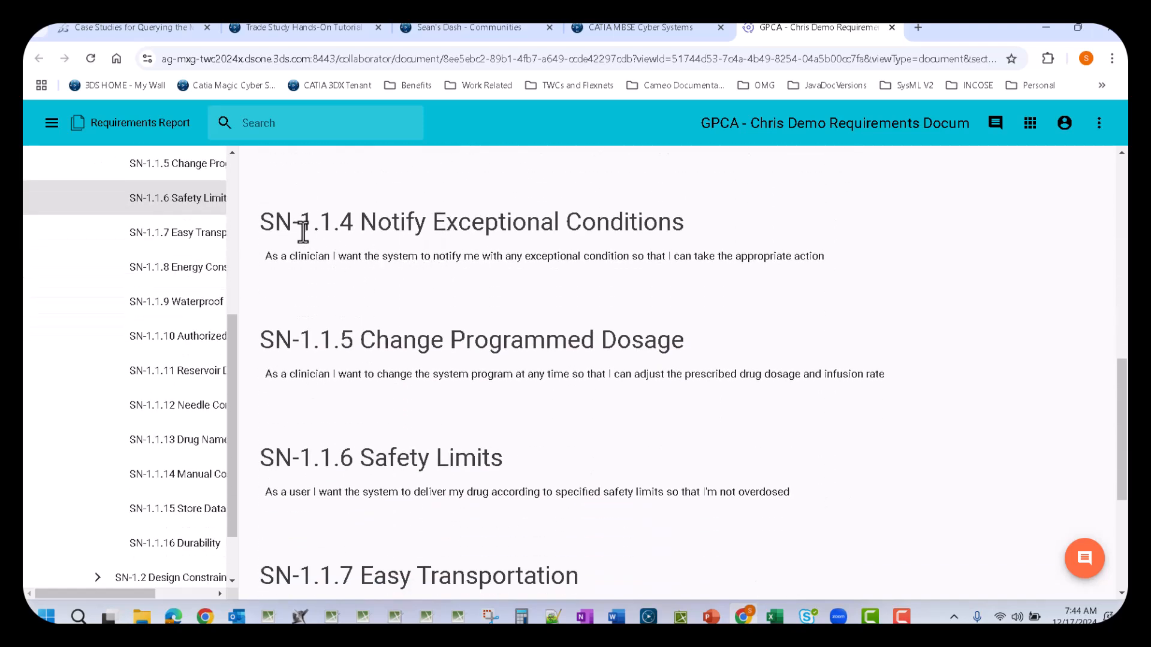
pyautogui.scroll(-6, 367, 371)
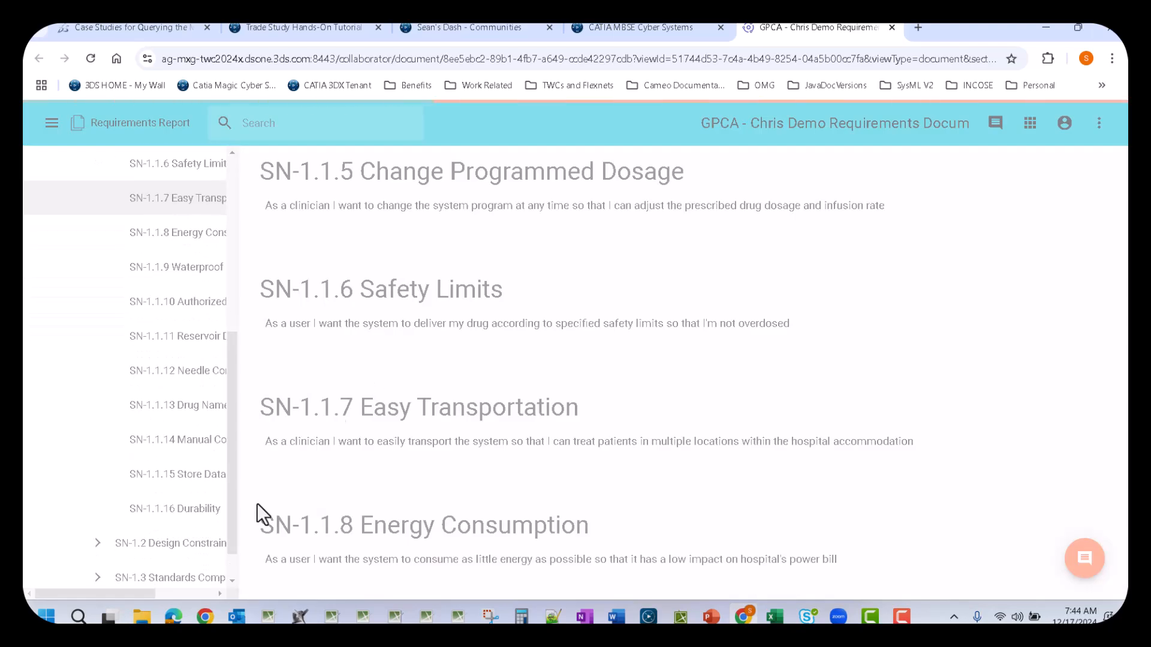
# Expand the SN-1.2 design constraints and SN-1.3 standards compliance sections in the outline, and open the SN-1.3.7 entry.
pyautogui.click(99, 544)
pyautogui.scroll(-3, 134, 488)
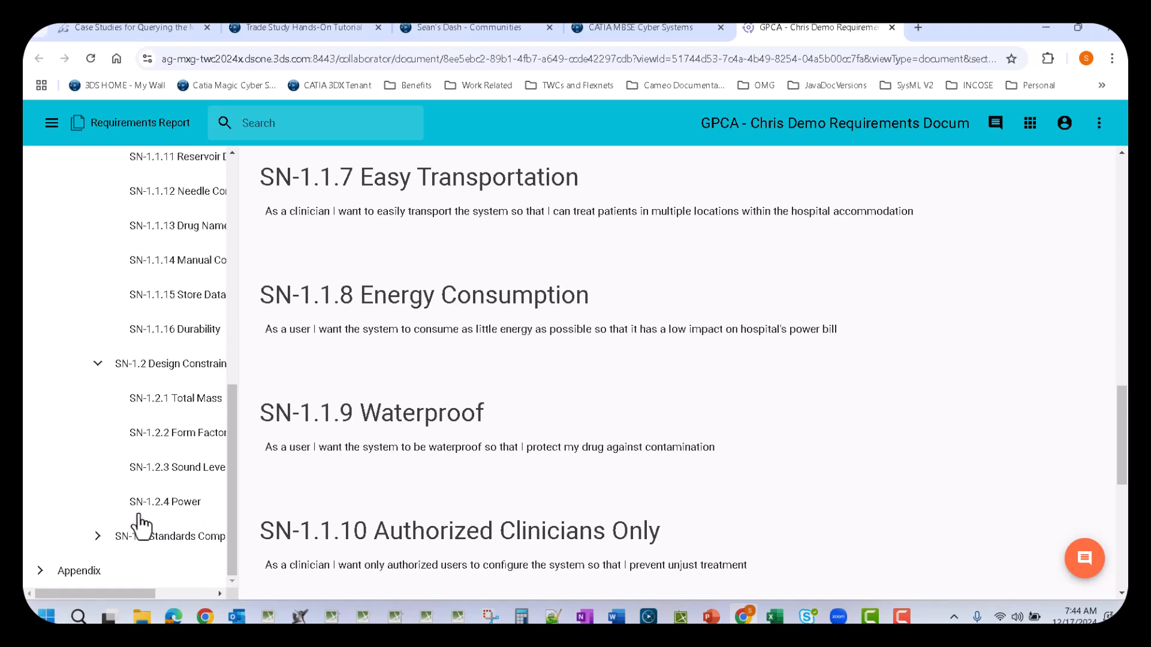
pyautogui.click(99, 540)
pyautogui.scroll(-5, 131, 514)
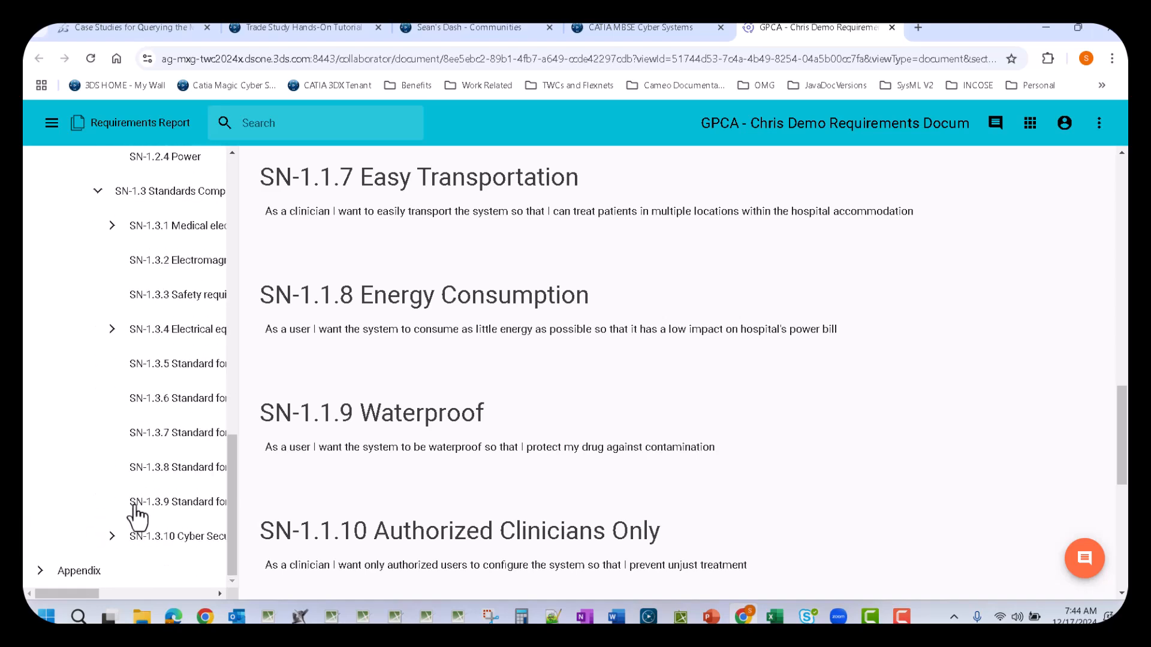
pyautogui.click(162, 432)
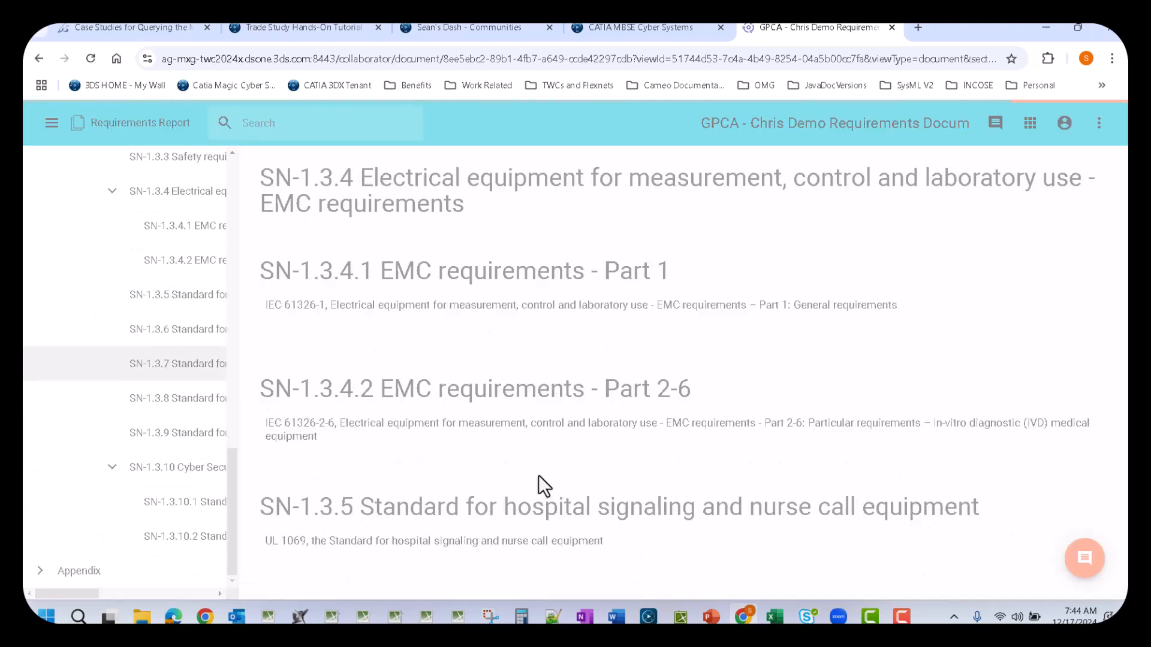
# Return to the beginning of the outline and open the 1 Stakeholder Needs and 1 Problem Domain sections.
pyautogui.moveTo(231, 491); pyautogui.dragTo(228, 172)
pyautogui.click(116, 235)
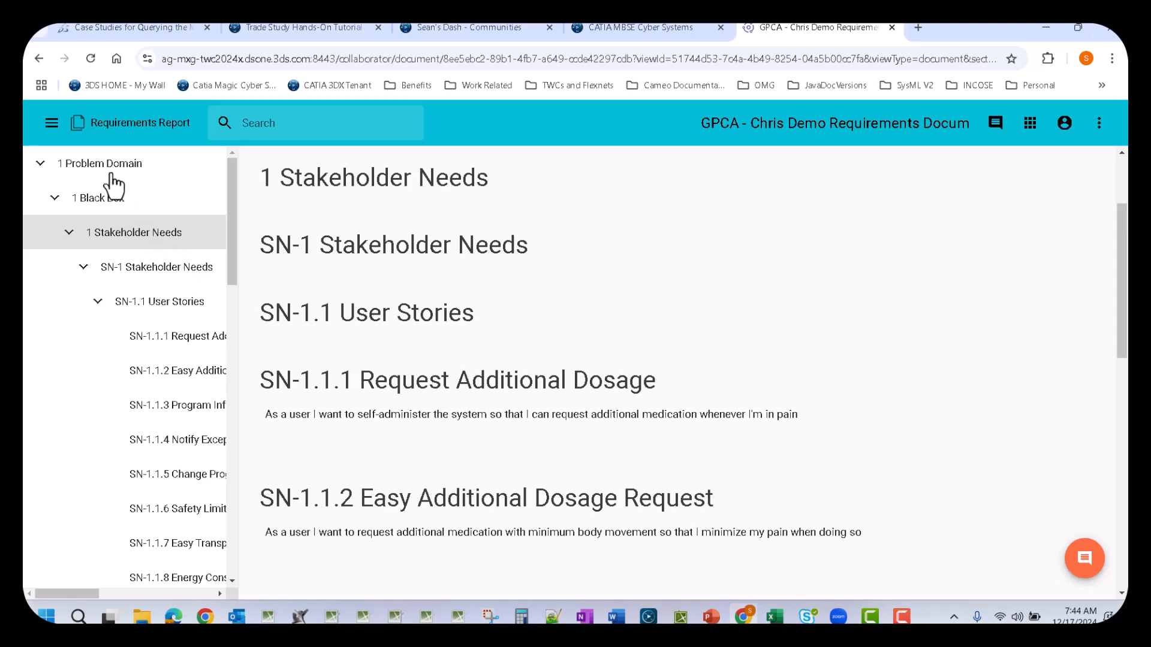
pyautogui.click(107, 165)
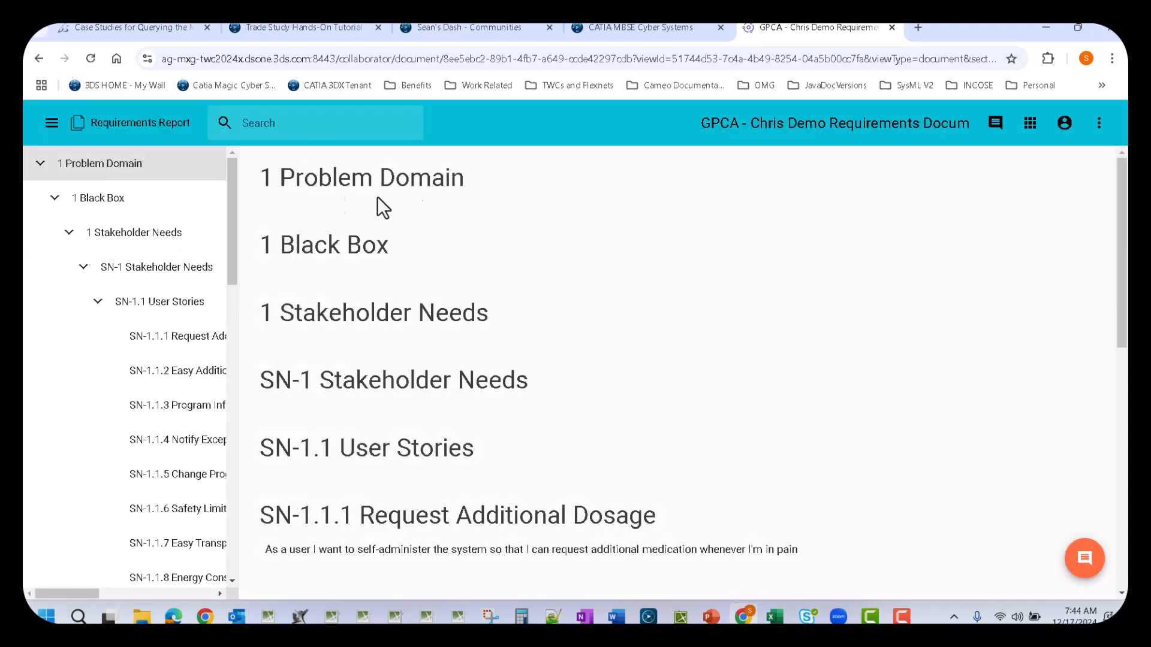
# Expand the Appendix in the document outline to view the Refine Stakeholder Needs matrix, and return to the outline's beginning.
pyautogui.moveTo(232, 198); pyautogui.dragTo(213, 514)
pyautogui.click(42, 572)
pyautogui.scroll(-3, 156, 473)
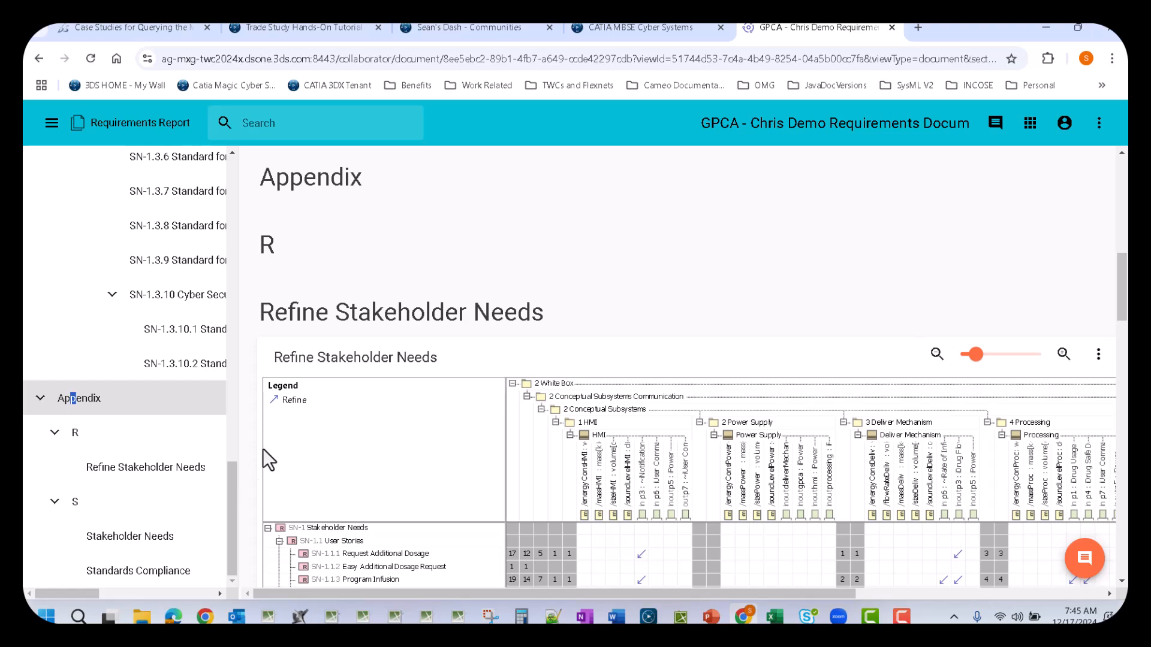
pyautogui.moveTo(232, 493); pyautogui.dragTo(249, 139)
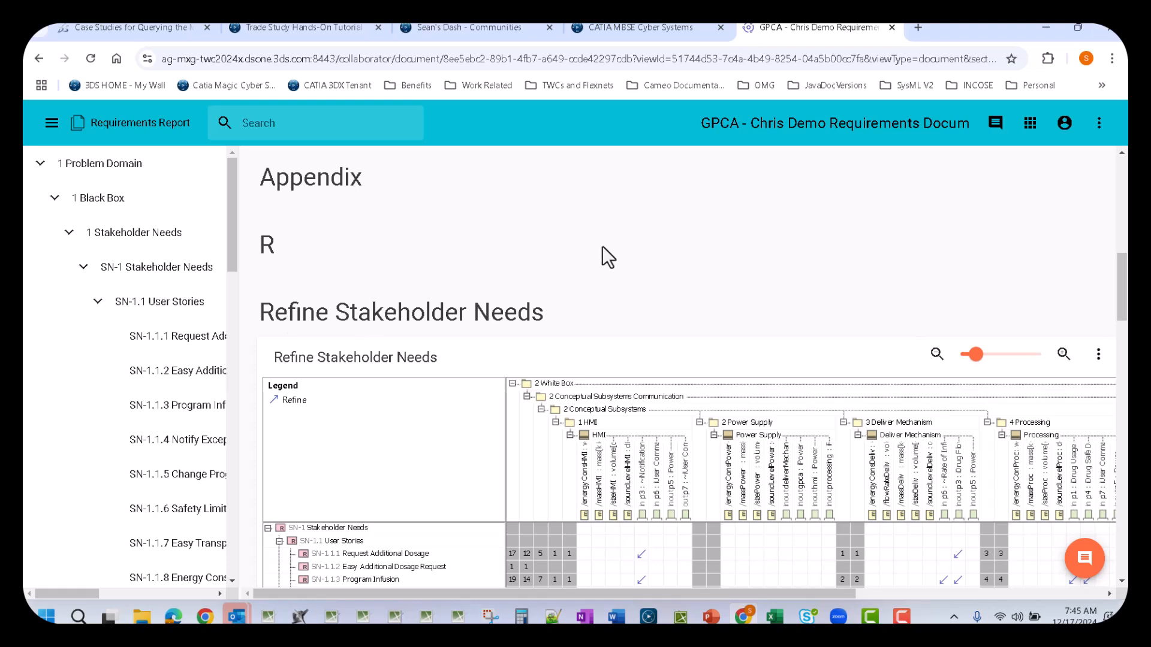
# Look over the published document's export and notification options, and switch to the Quality of Life Capabilities Resources slide in PowerPoint.
pyautogui.click(1099, 123)
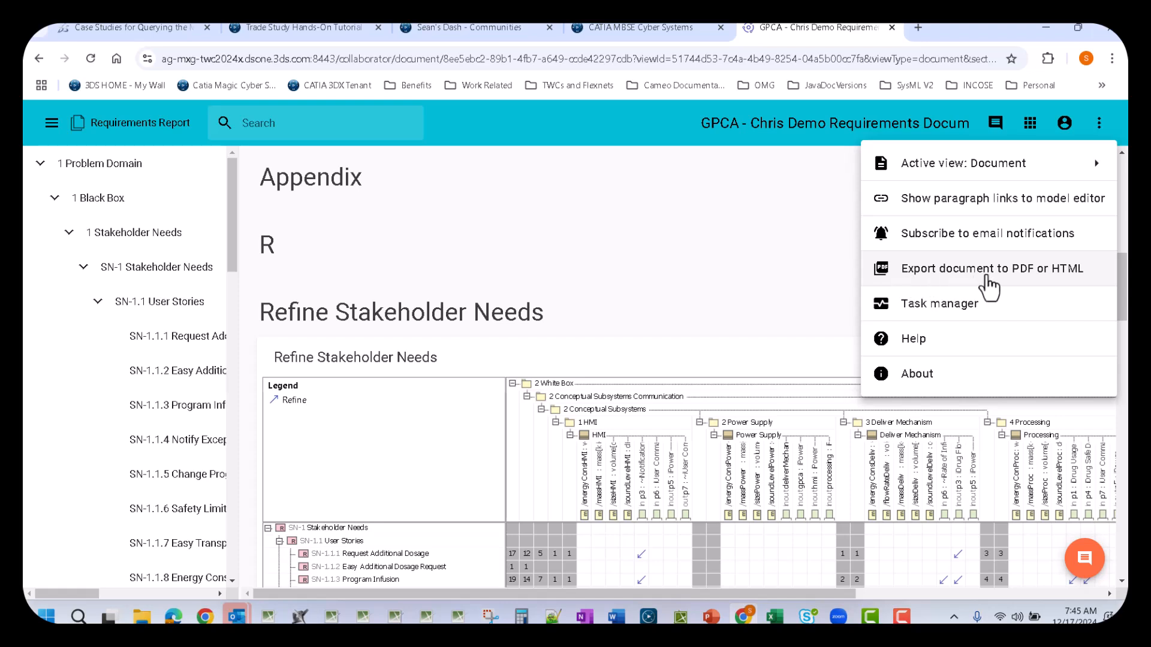
pyautogui.click(681, 242)
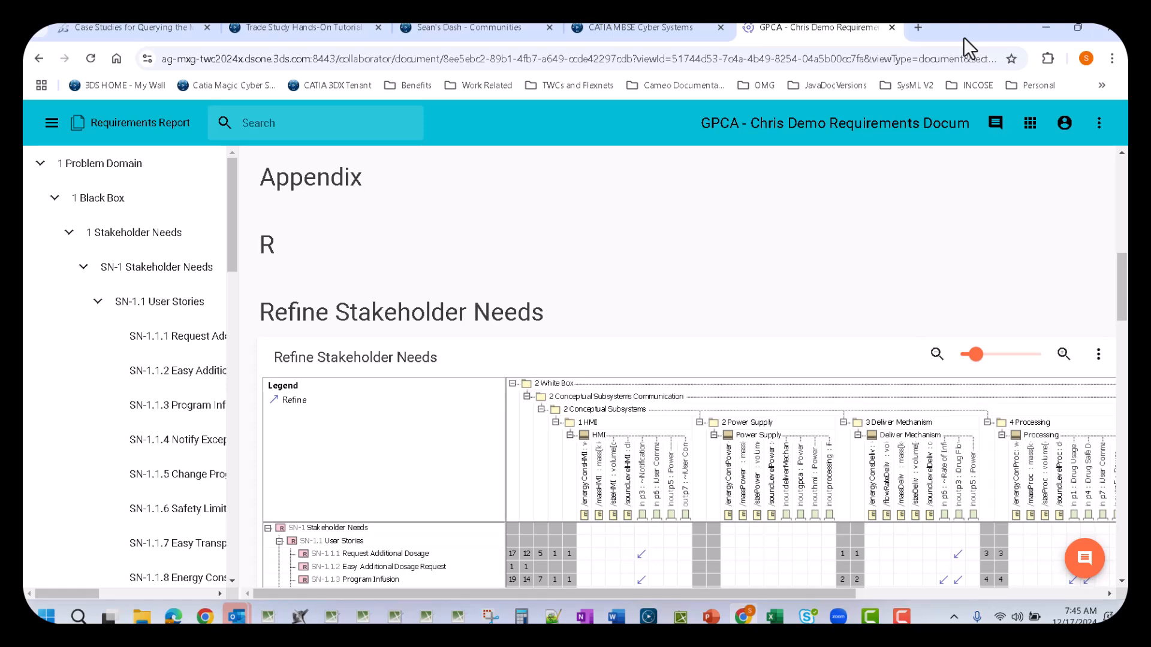
pyautogui.hotkey('alt', 'Tab')
pyautogui.scroll(-1, 836, 267)
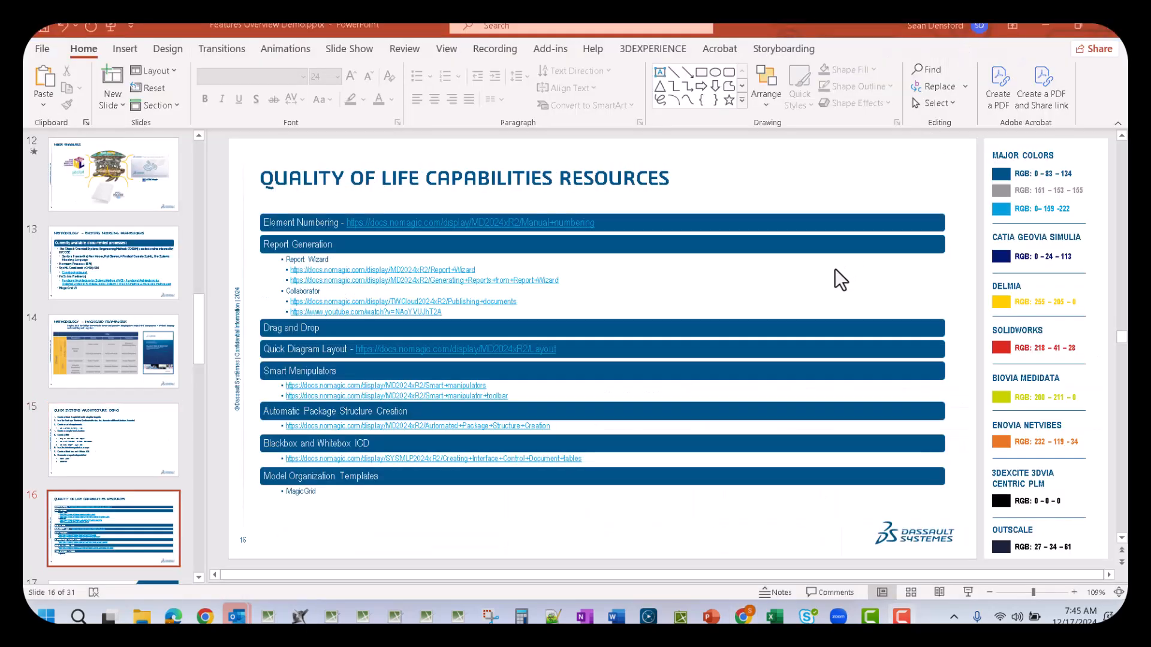
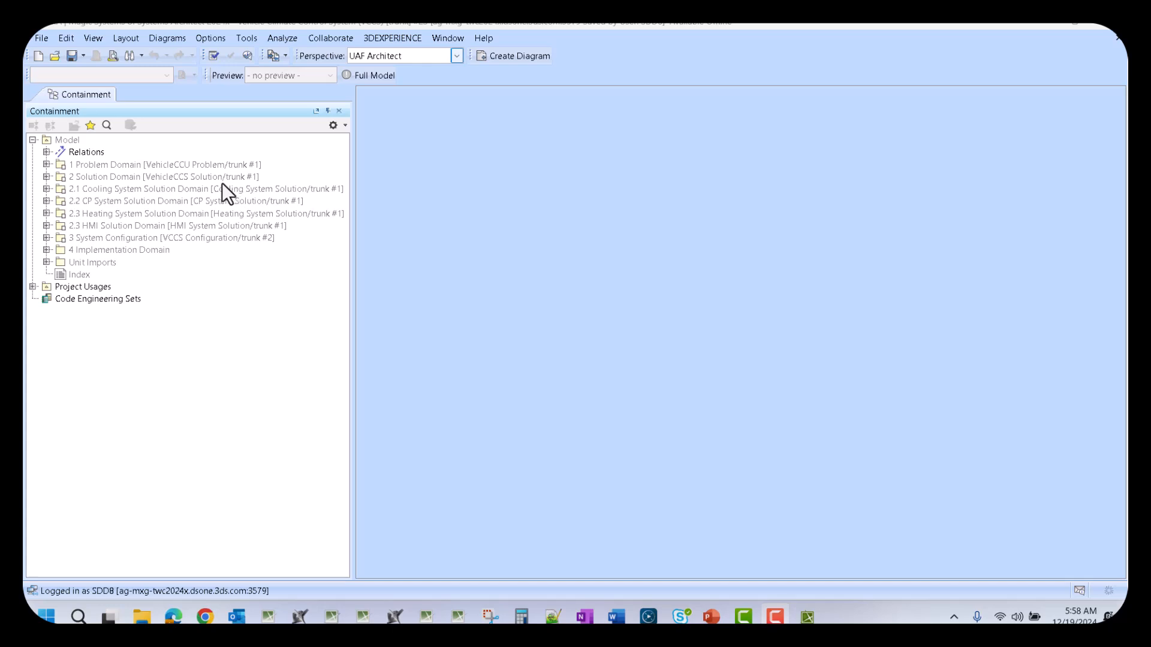
# Start committing the Vehicle Climate Control System project to a branch, open the branch editor and select trunk version 23.
pyautogui.click(336, 37)
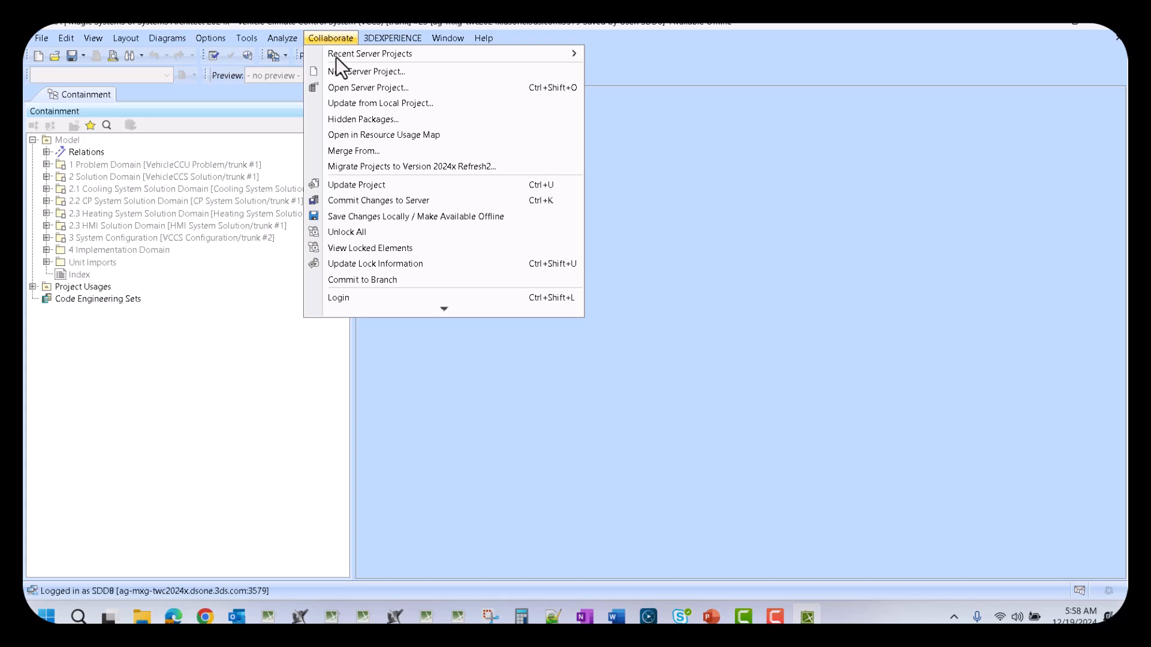
pyautogui.click(414, 282)
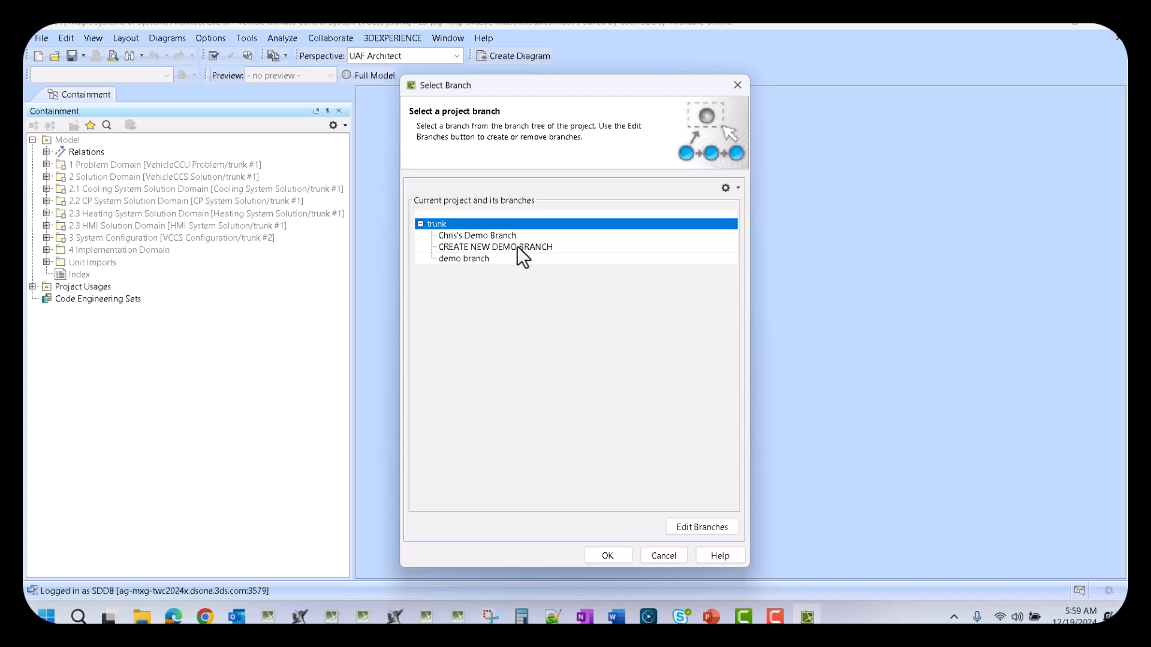
pyautogui.click(726, 531)
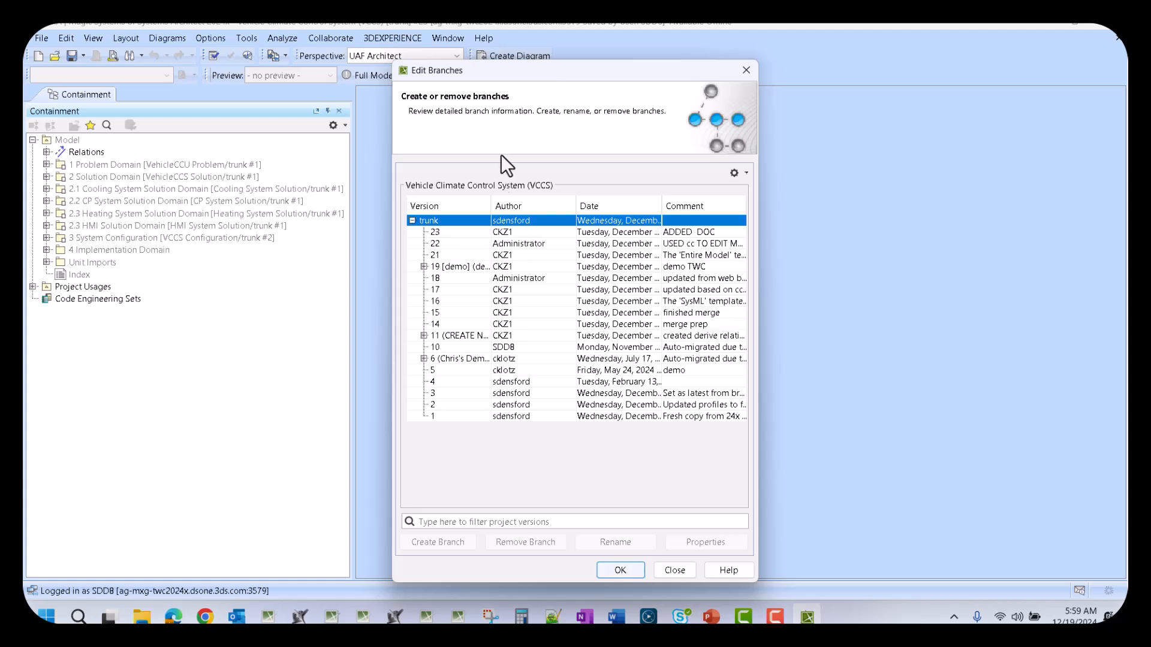
pyautogui.click(462, 231)
pyautogui.moveTo(516, 77); pyautogui.dragTo(877, 294)
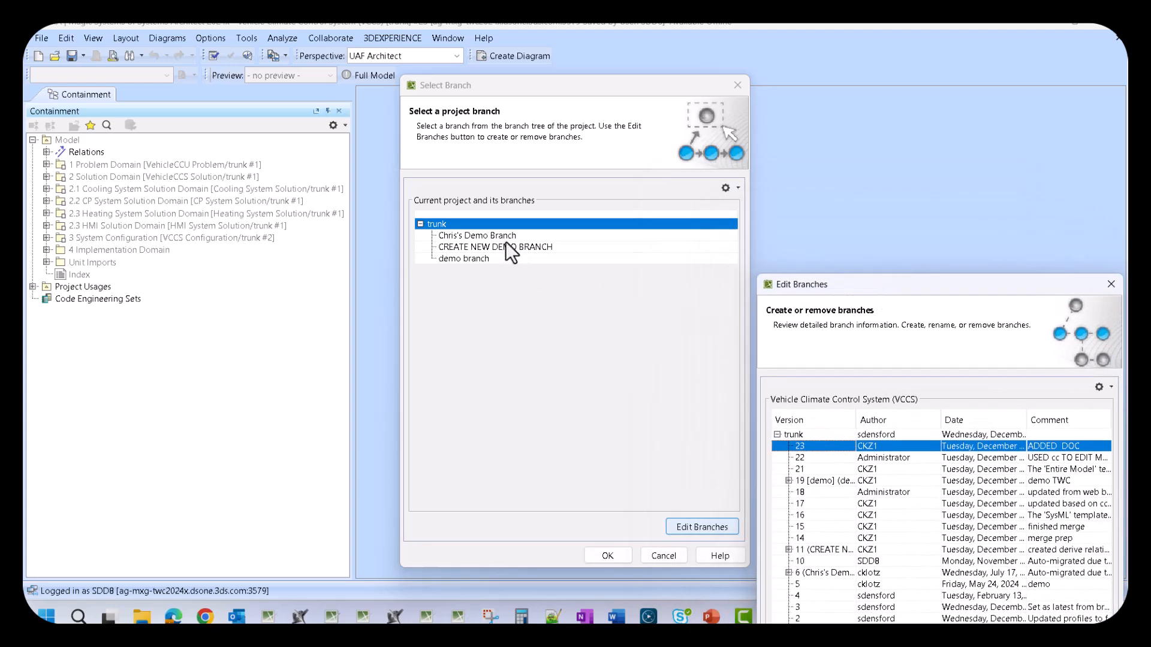
pyautogui.moveTo(962, 287); pyautogui.dragTo(592, 76)
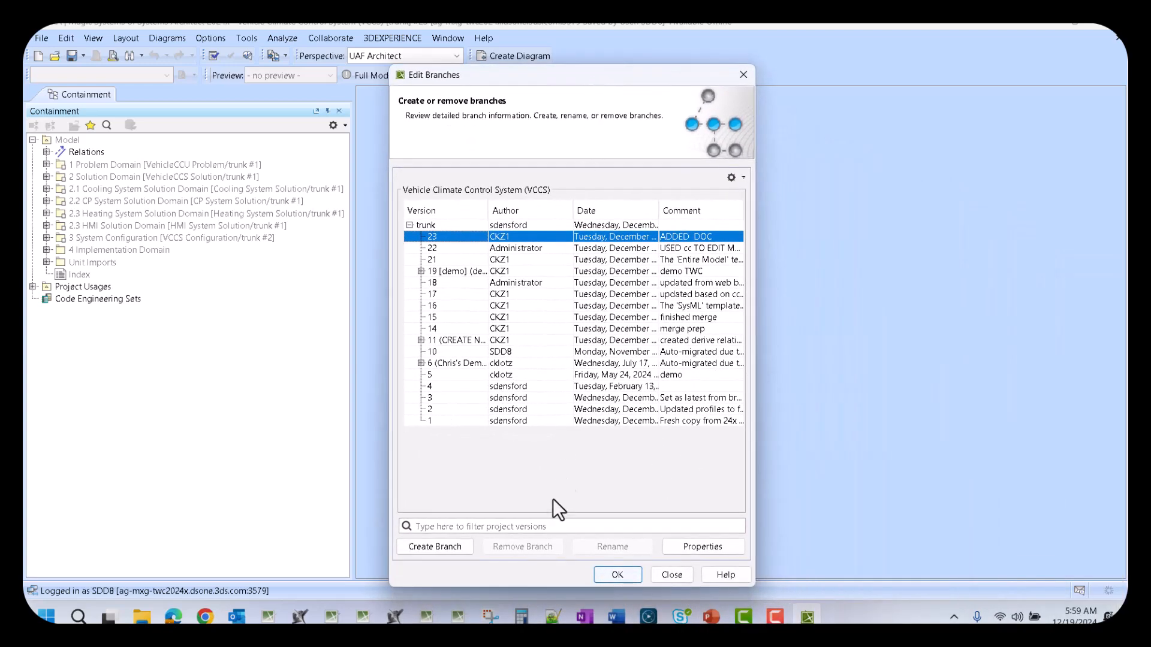
# Create a branch named Feature Overview Demo from trunk version 23.
pyautogui.click(459, 550)
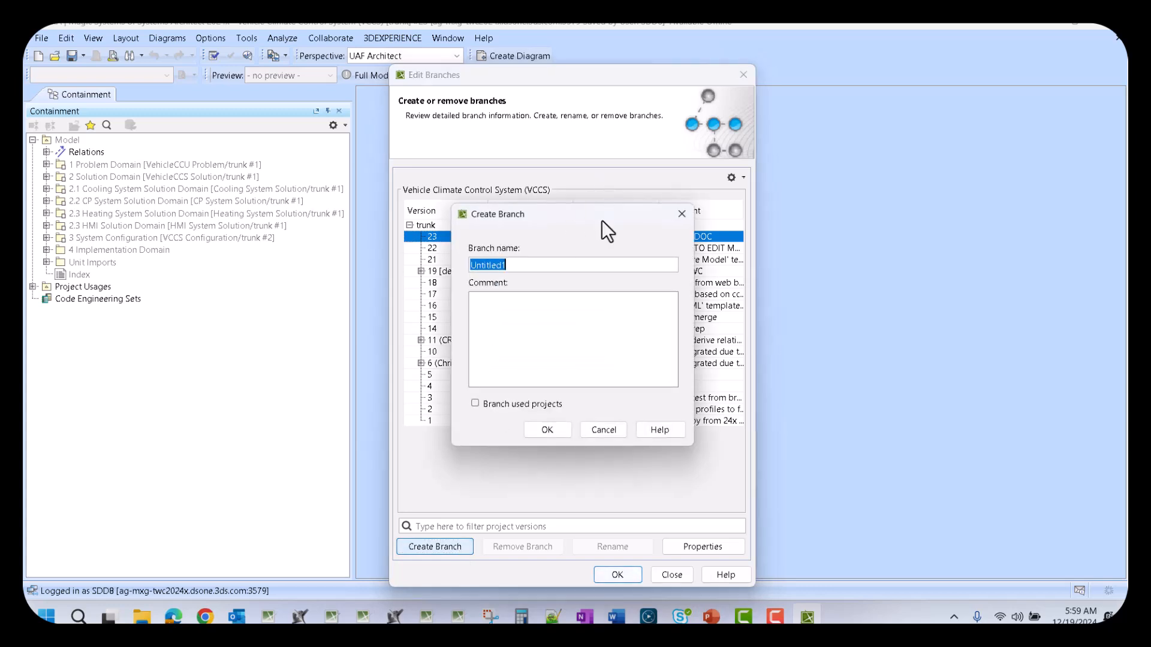
pyautogui.moveTo(603, 217); pyautogui.dragTo(625, 258)
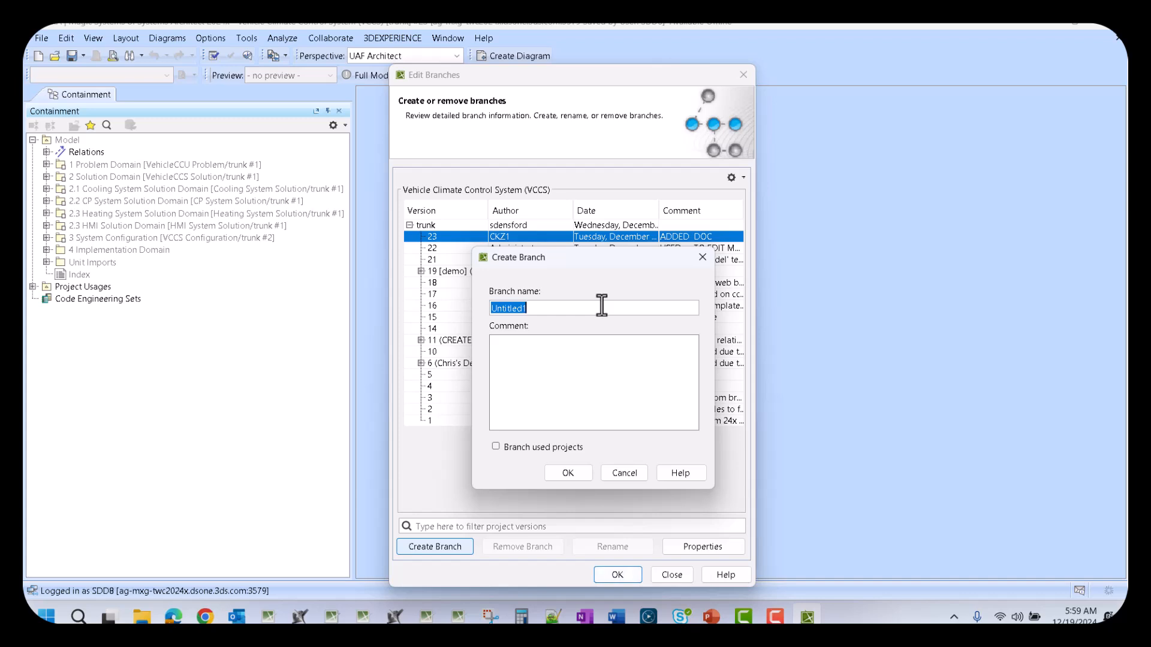
pyautogui.write('Feature Overview Demo')
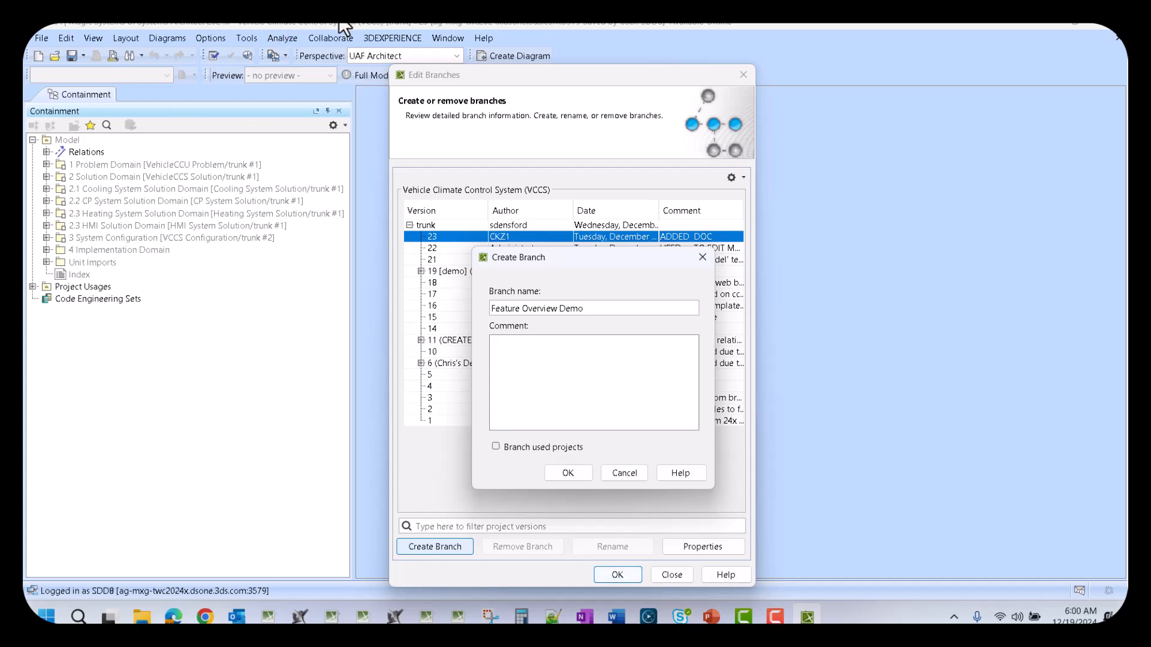
pyautogui.click(571, 472)
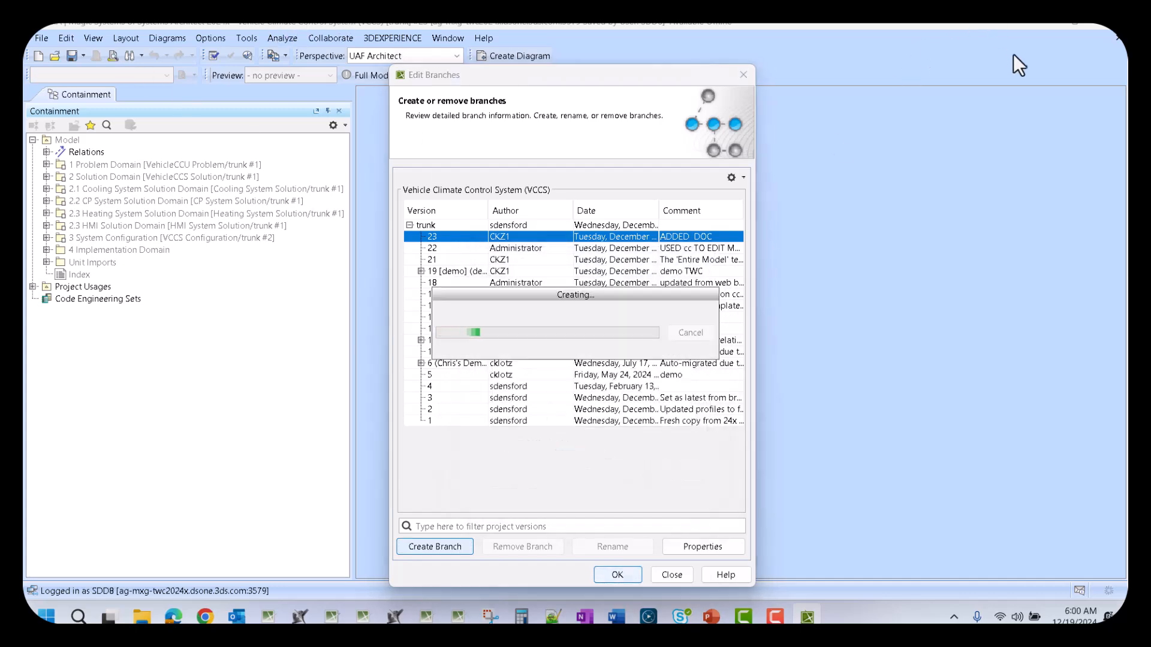
# Choose version 24 under the Feature Overview Demo branch and commit the project to that branch with the comment "Created new branch".
pyautogui.click(432, 248)
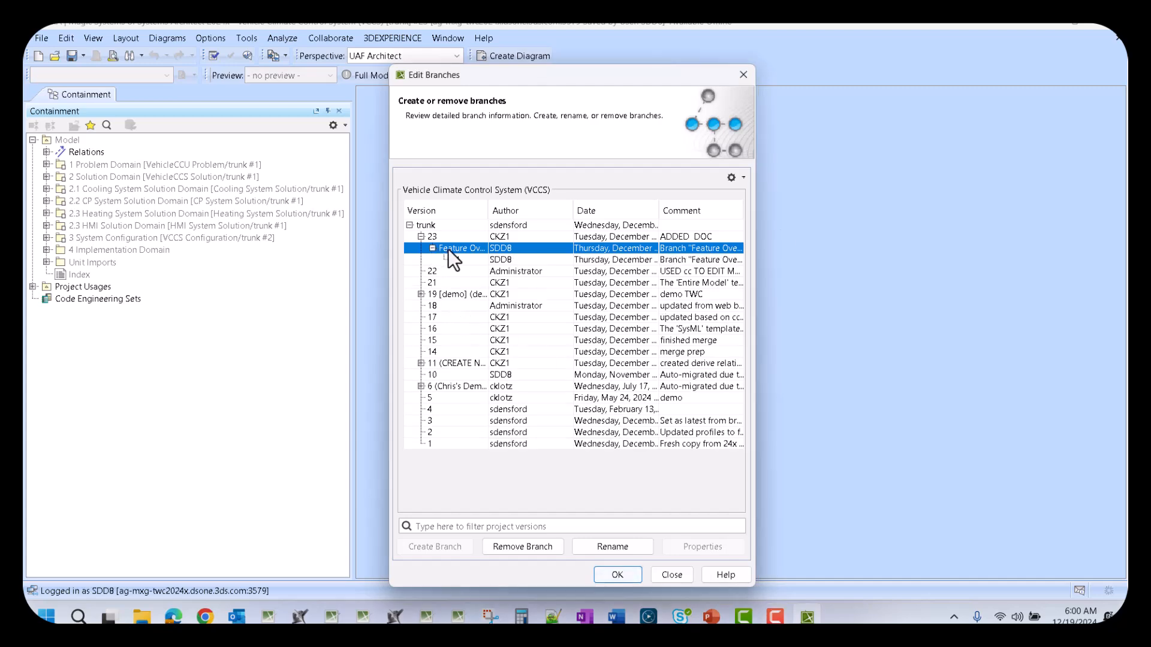
pyautogui.click(461, 264)
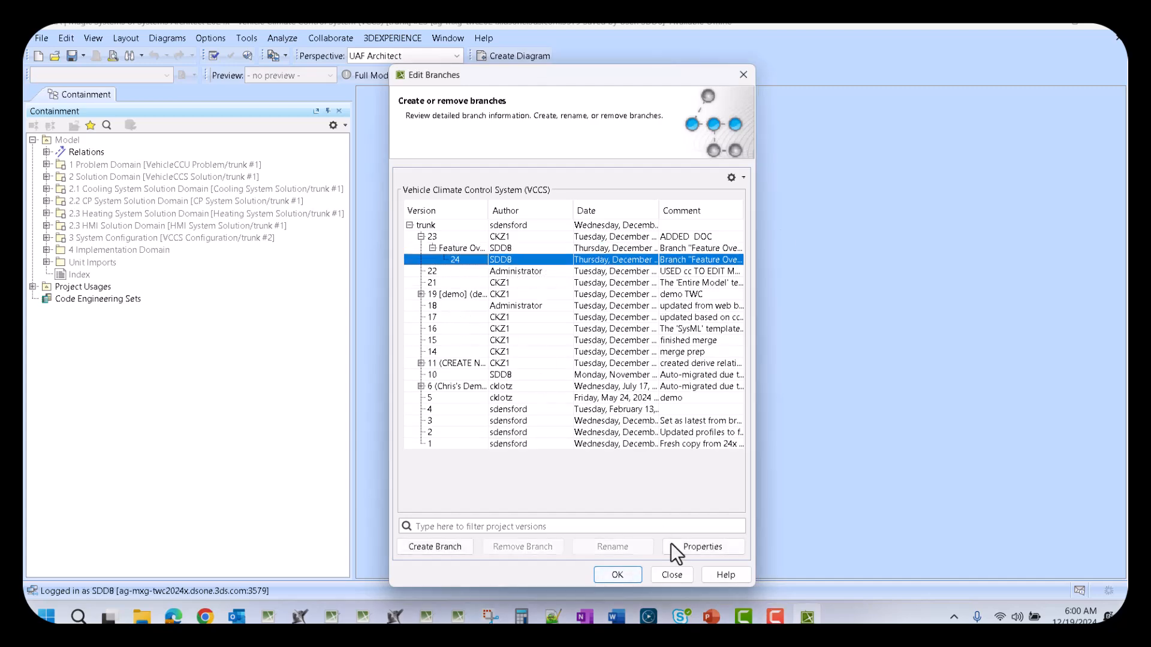
pyautogui.click(629, 574)
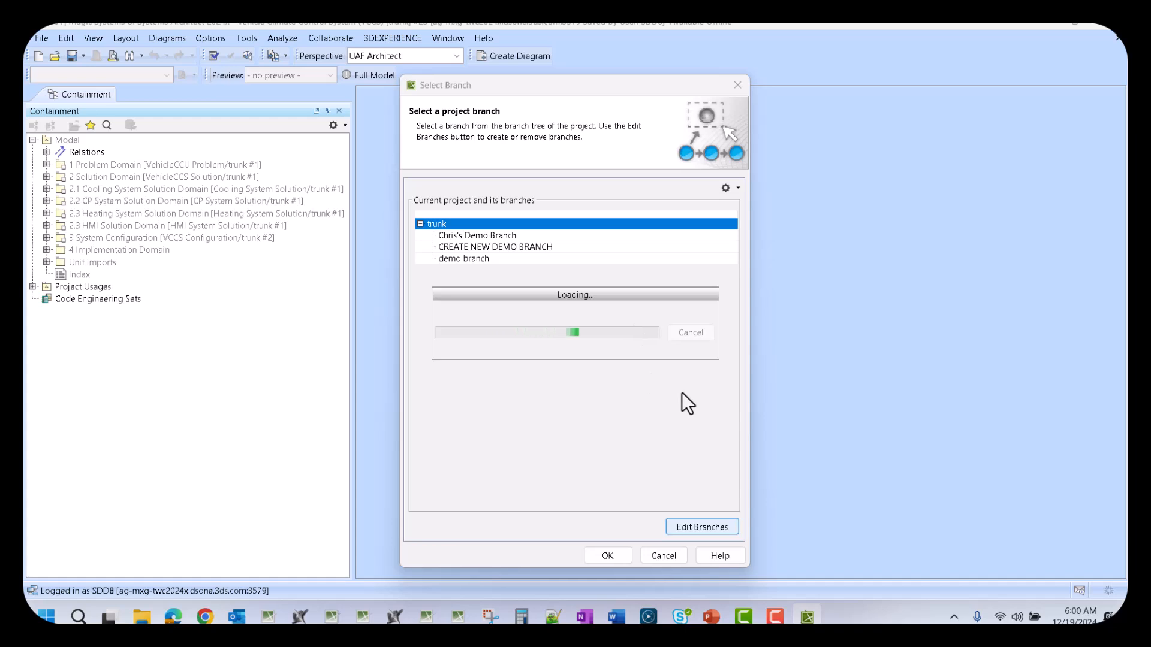
pyautogui.click(616, 560)
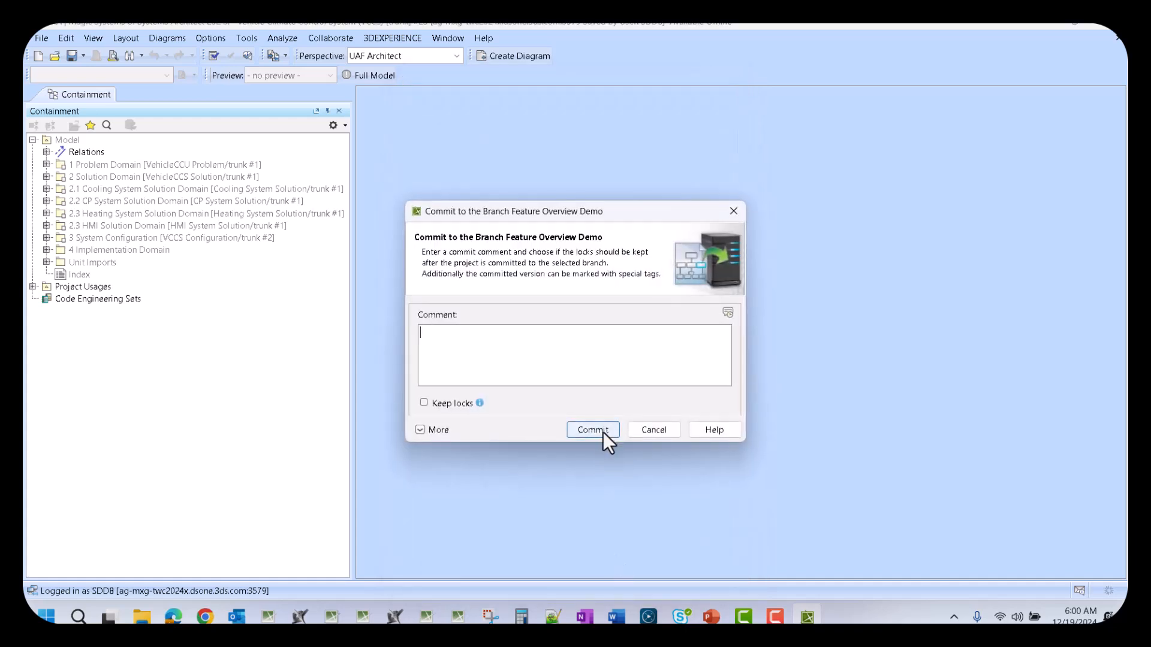
pyautogui.write('Created new branch.')
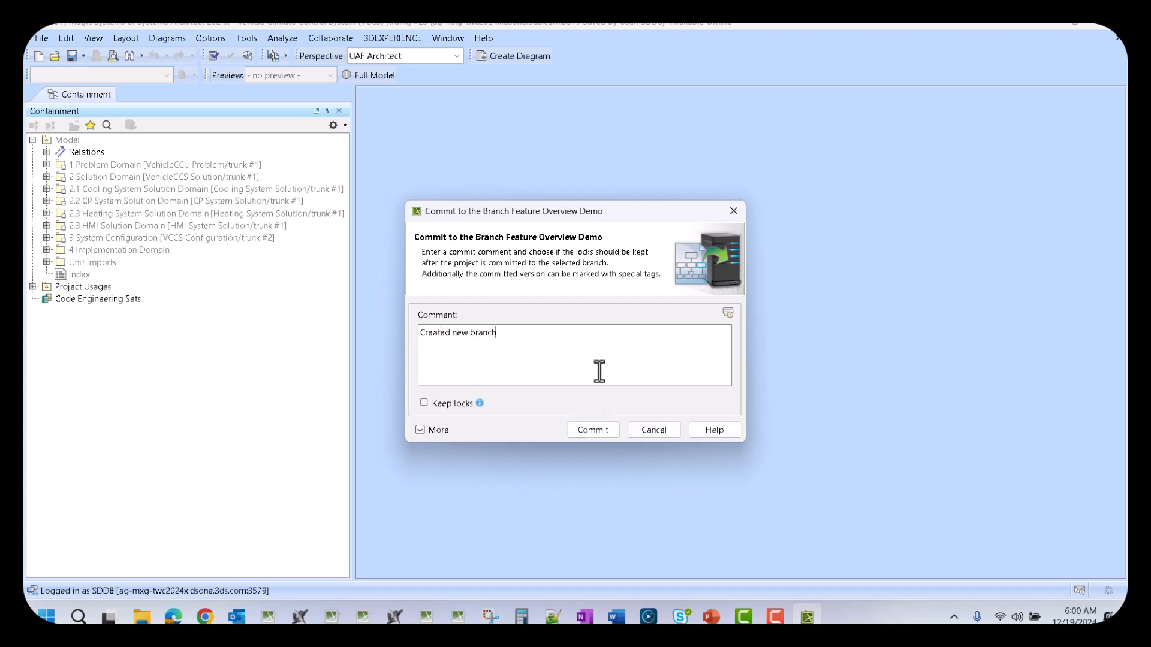
pyautogui.click(593, 430)
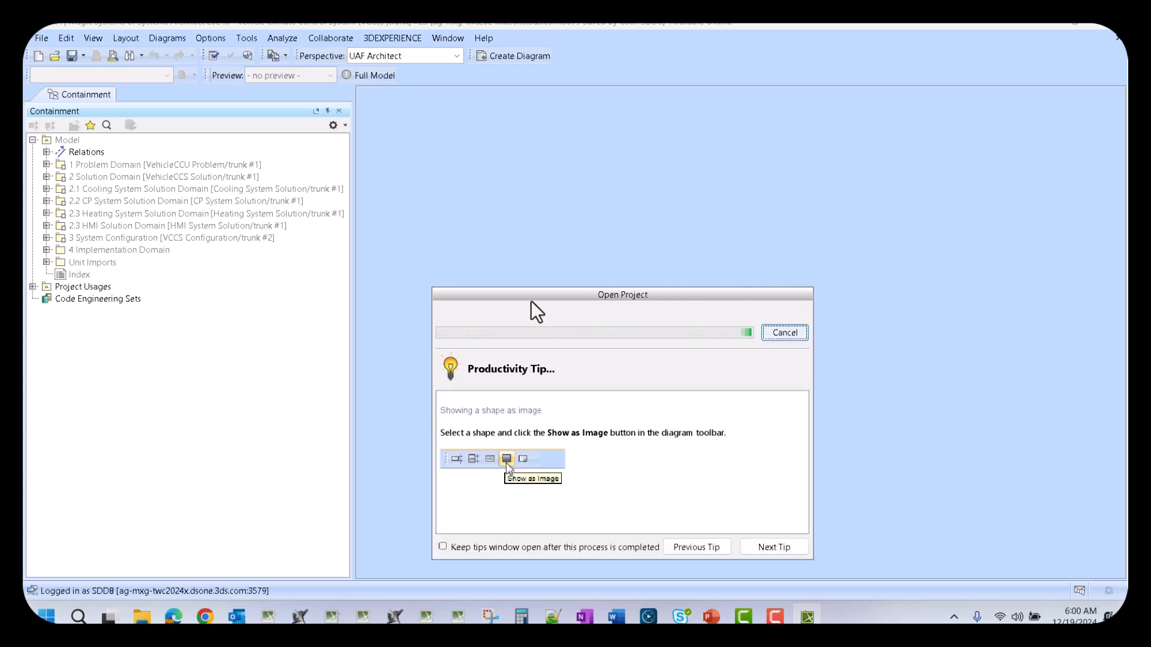
# Move the project loading dialog aside and widen the Containment browser to fit the full package names.
pyautogui.moveTo(532, 297); pyautogui.dragTo(588, 203)
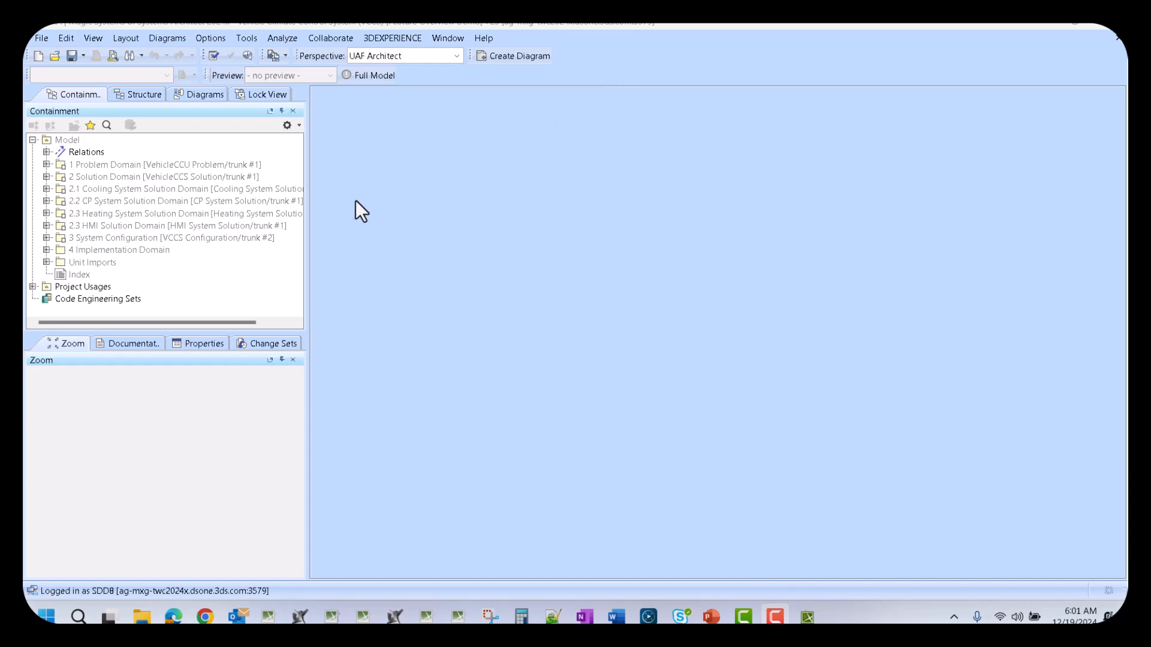
pyautogui.moveTo(305, 176); pyautogui.dragTo(372, 176)
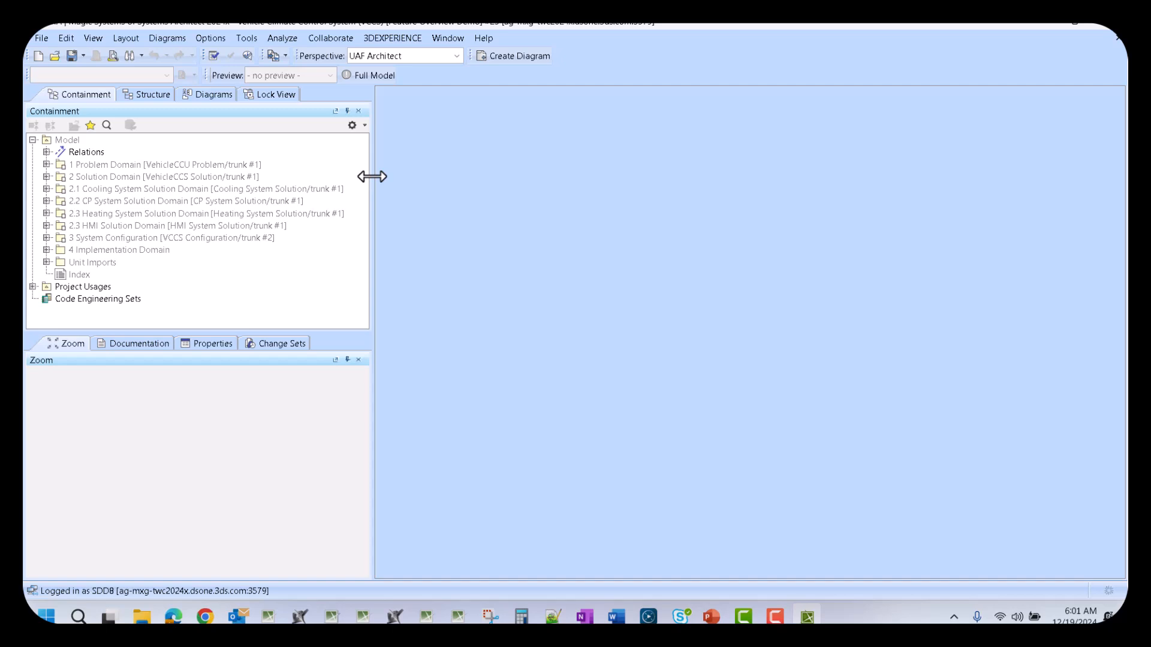
# Examine the branches offered for committing the project, and start editing them with Feature Overview Demo under trunk selected.
pyautogui.click(330, 38)
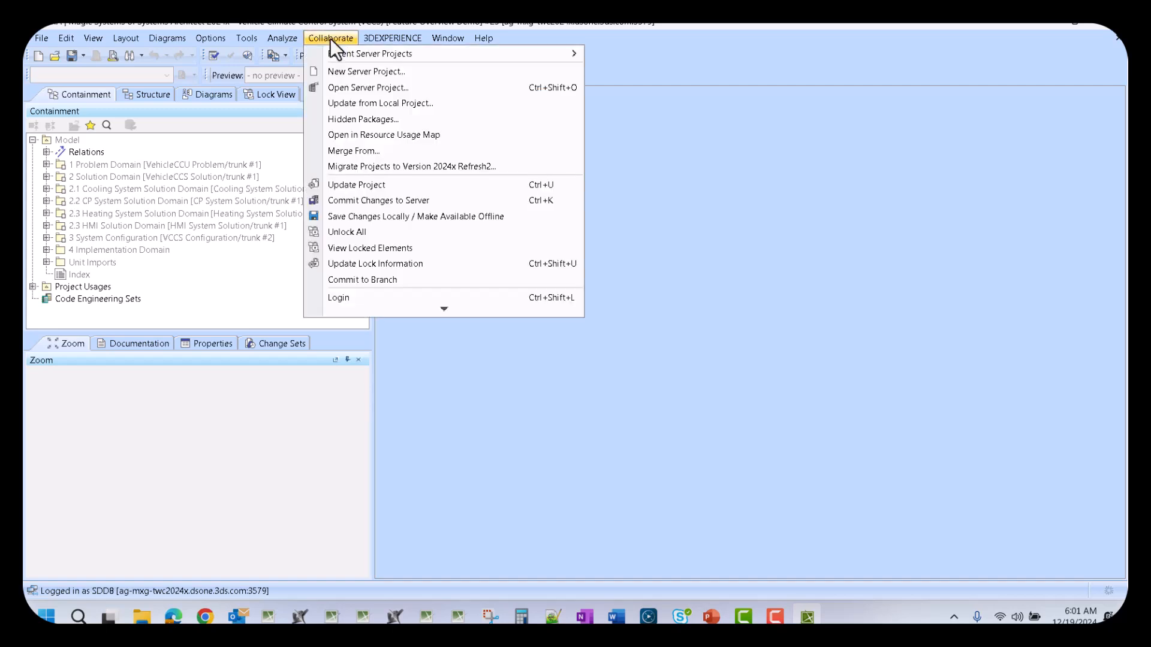
pyautogui.click(385, 281)
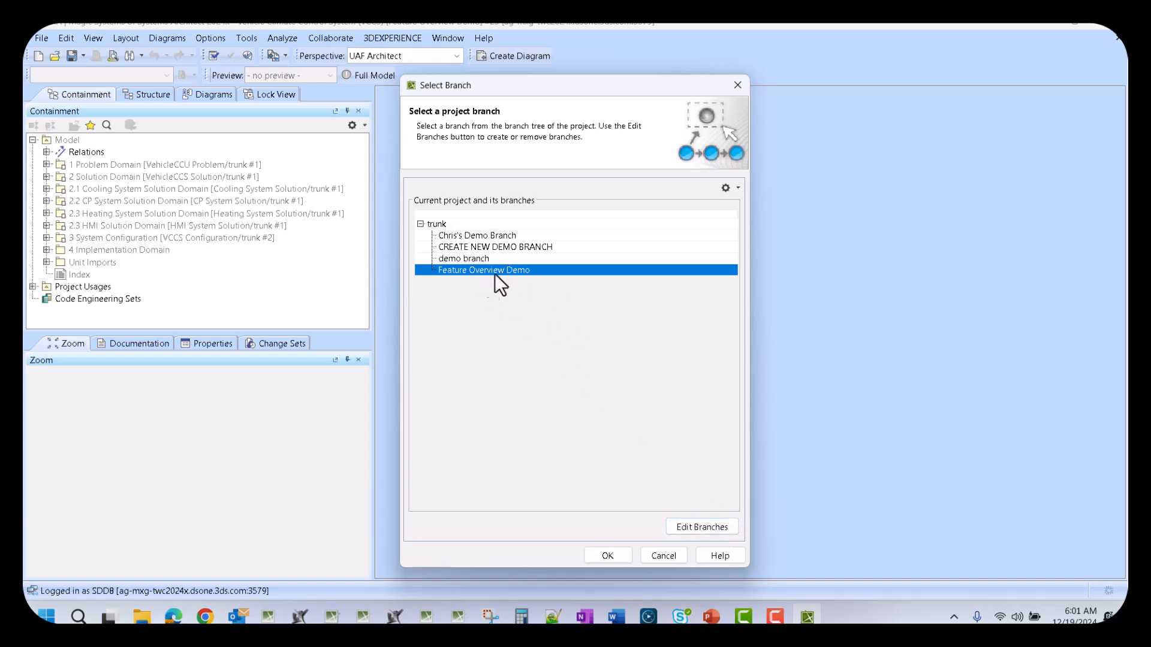
pyautogui.click(726, 526)
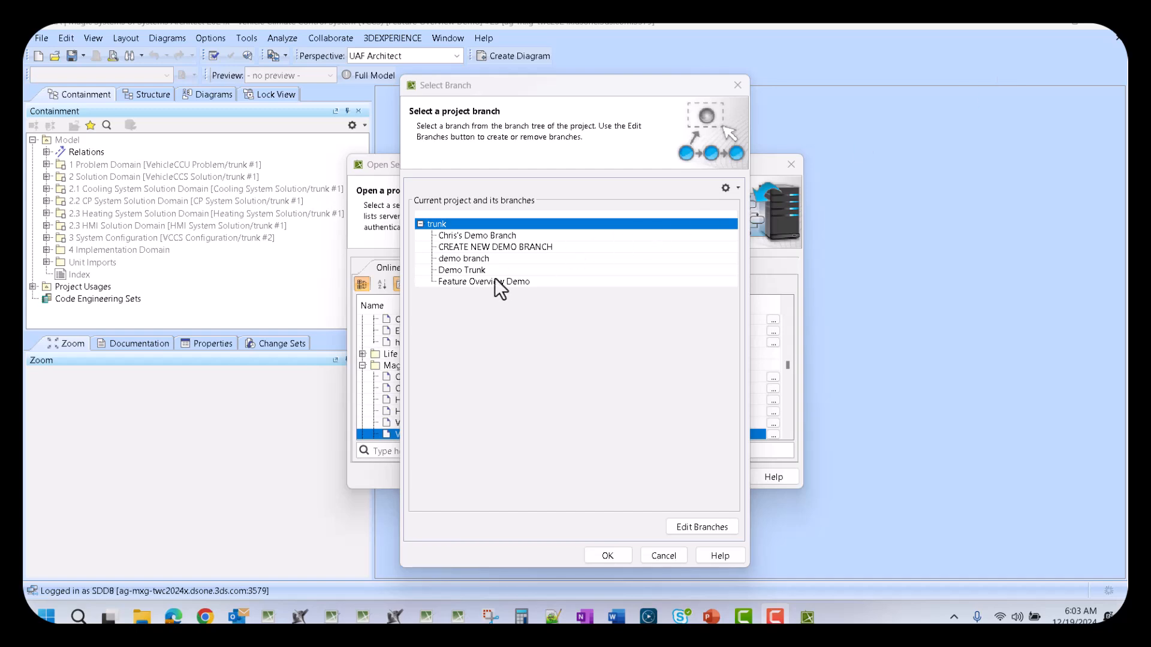
# Choose the Feature Overview Demo branch for the Vehicle Climate project in the server project list, and close the list without opening it.
pyautogui.click(488, 282)
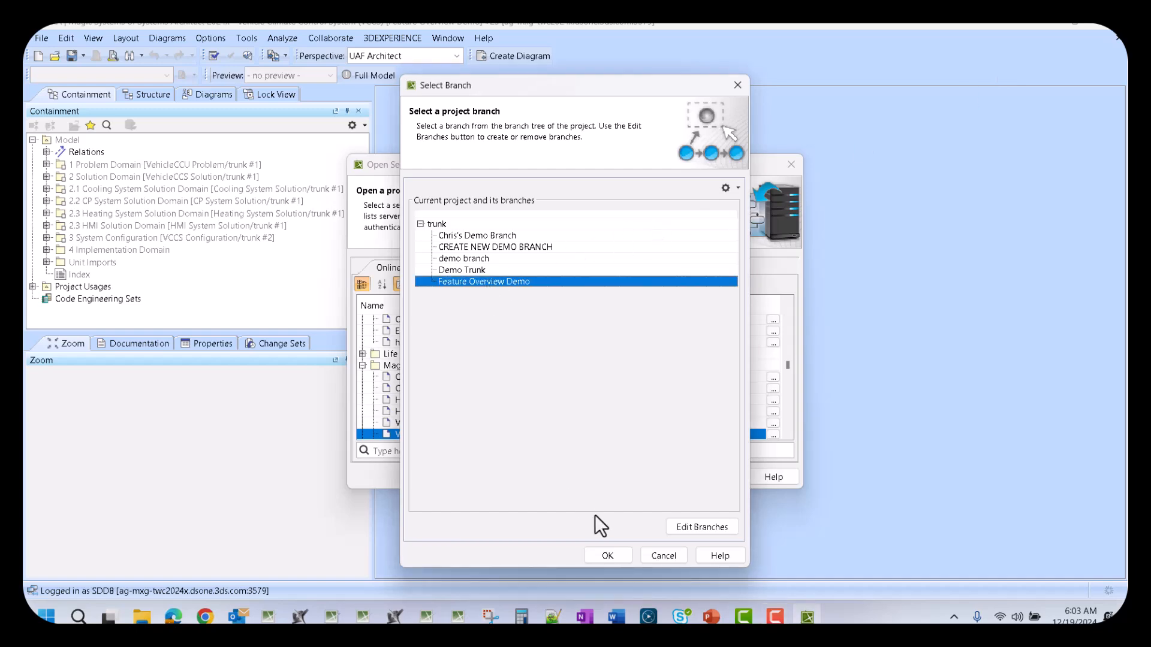
pyautogui.click(624, 555)
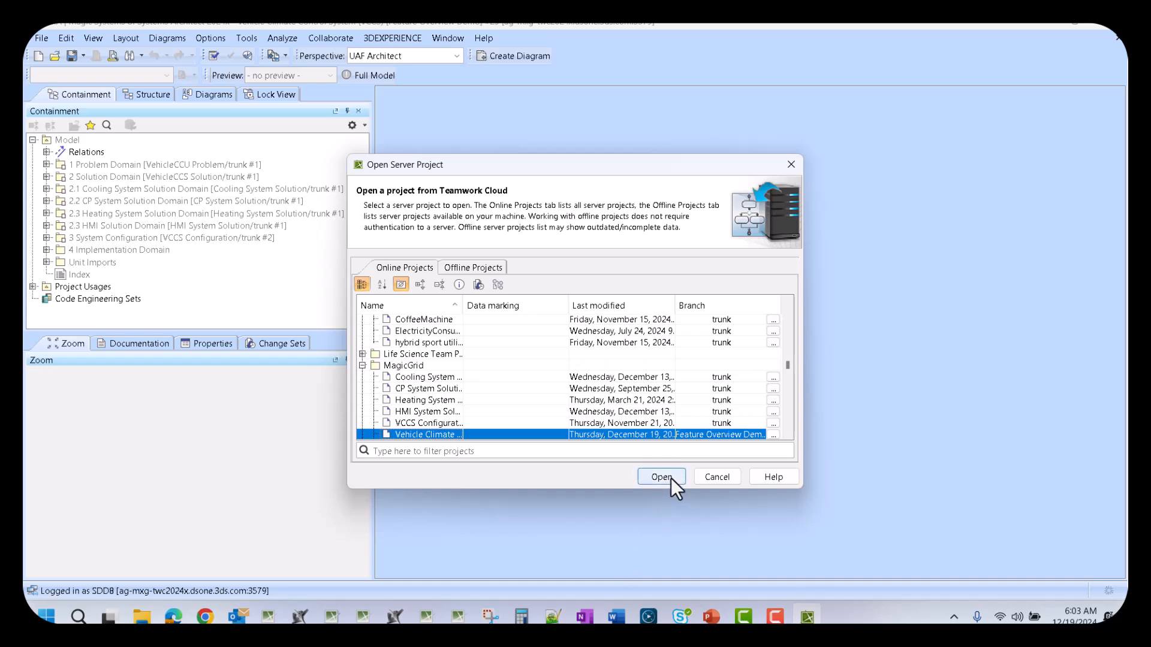
pyautogui.click(790, 165)
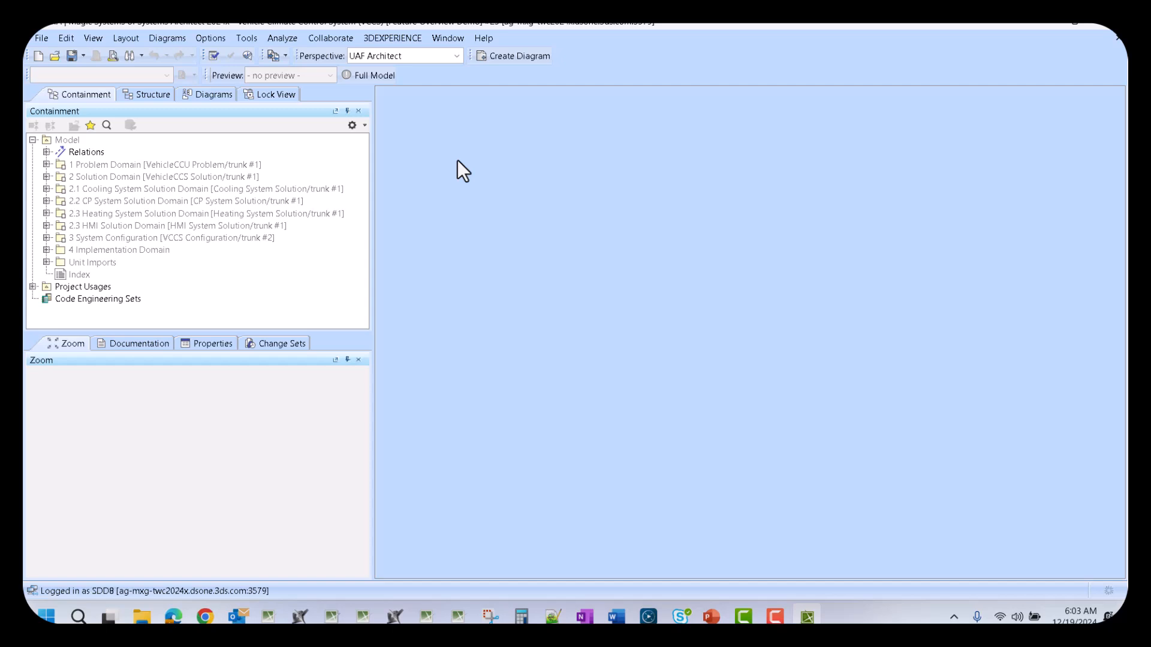
# Create a SysML block definition diagram under the Model package, showing the expert diagram types.
pyautogui.rightClick(70, 141)
pyautogui.click(138, 185)
pyautogui.write('b')
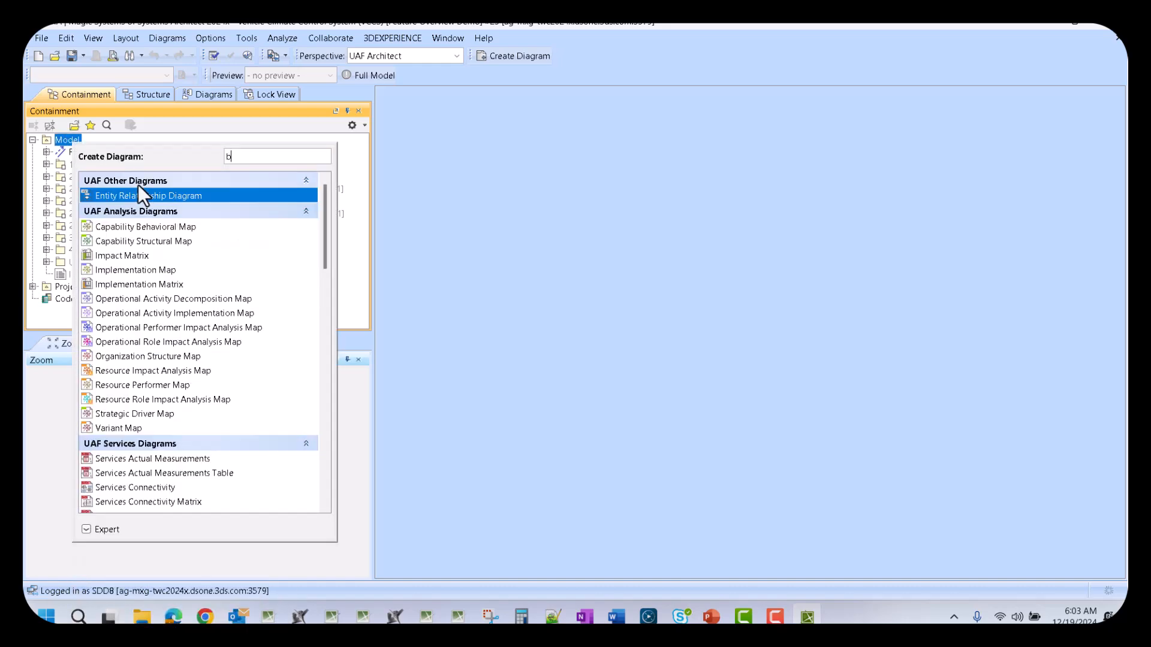
pyautogui.write('dd')
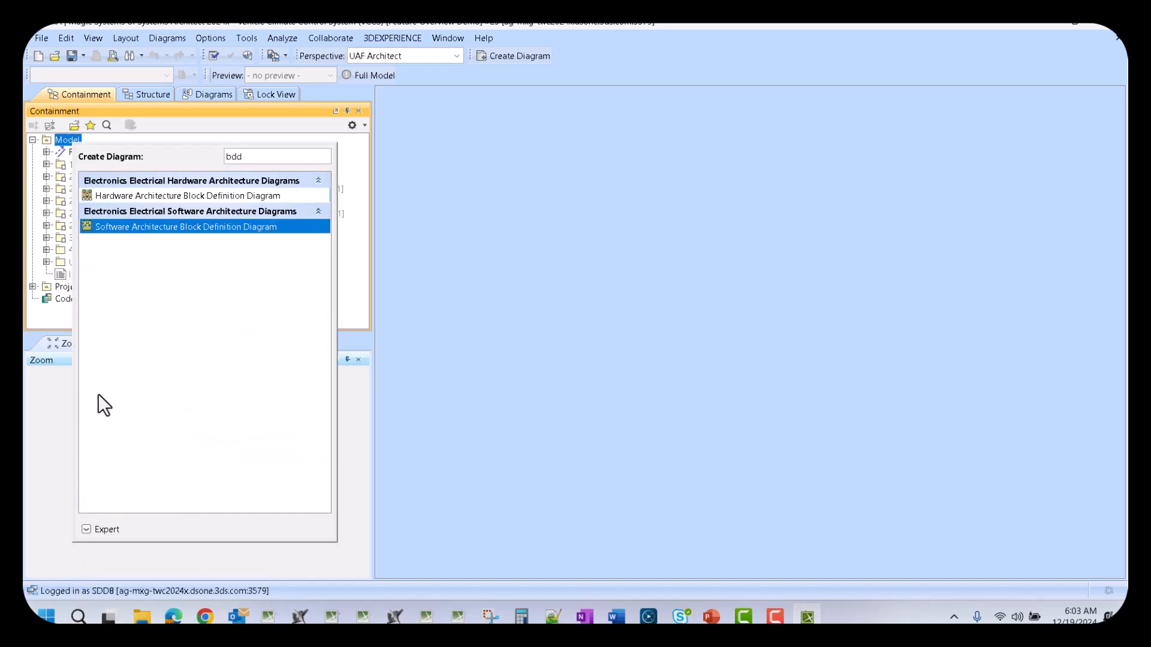
pyautogui.click(110, 527)
pyautogui.click(151, 305)
pyautogui.click(149, 321)
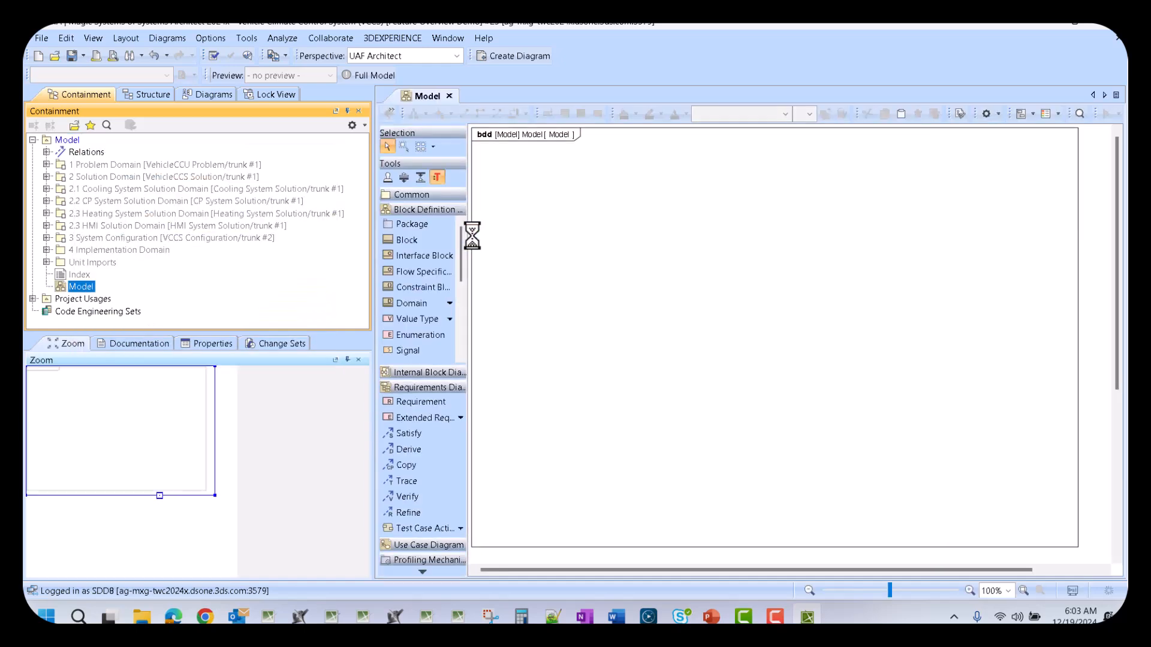
pyautogui.click(625, 218)
# Place the SN-1 Stakeholder Needs requirement from the Problem Domain's Black Box package near the upper edge of the diagram.
pyautogui.click(46, 165)
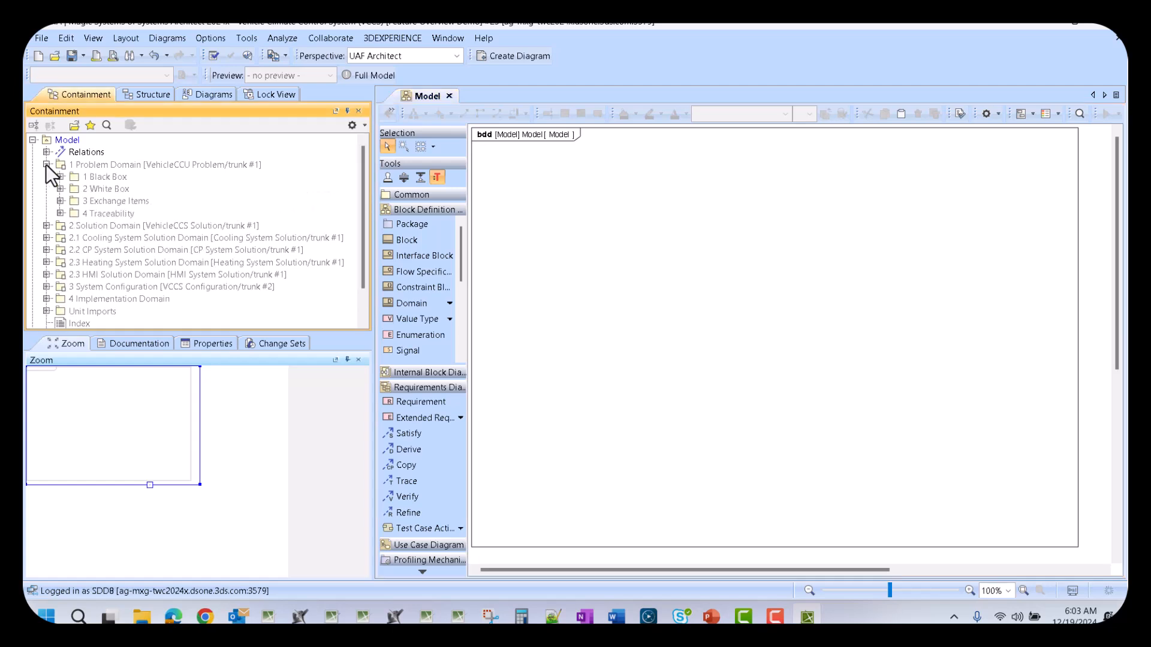
pyautogui.click(60, 177)
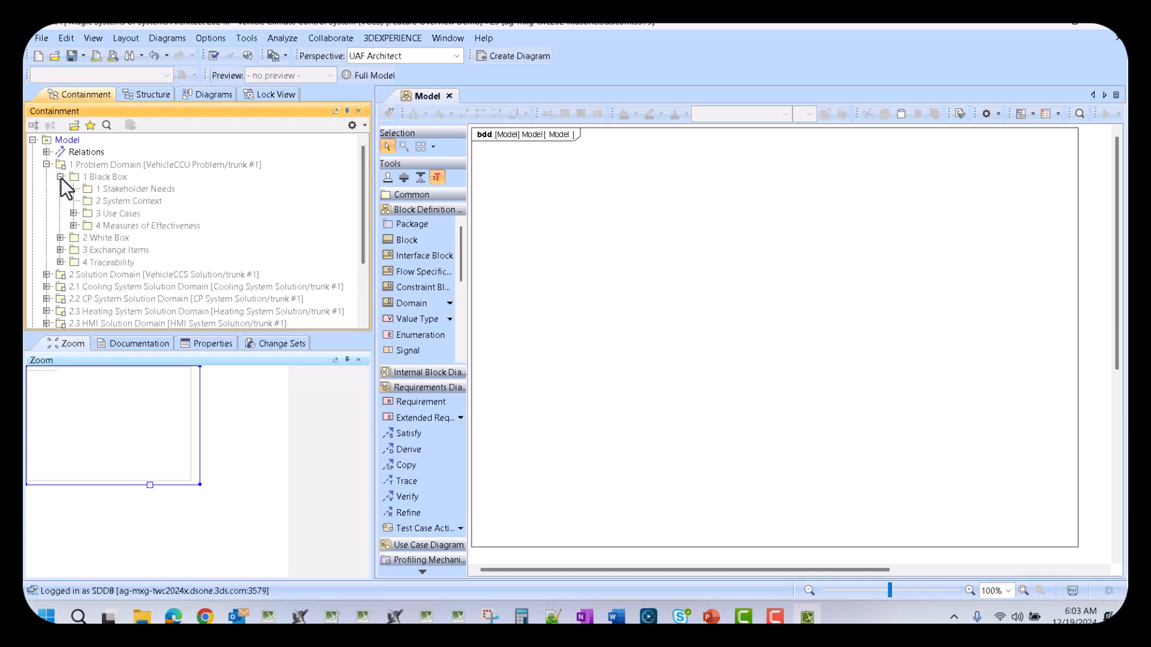
pyautogui.click(73, 189)
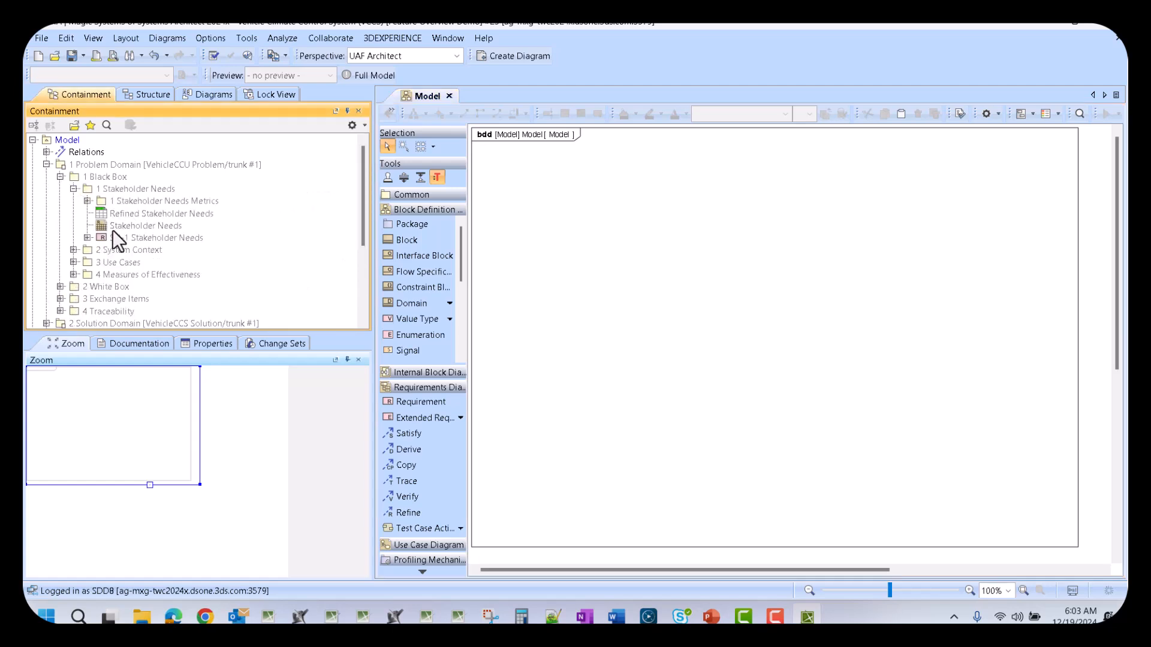
pyautogui.moveTo(113, 236); pyautogui.dragTo(572, 184)
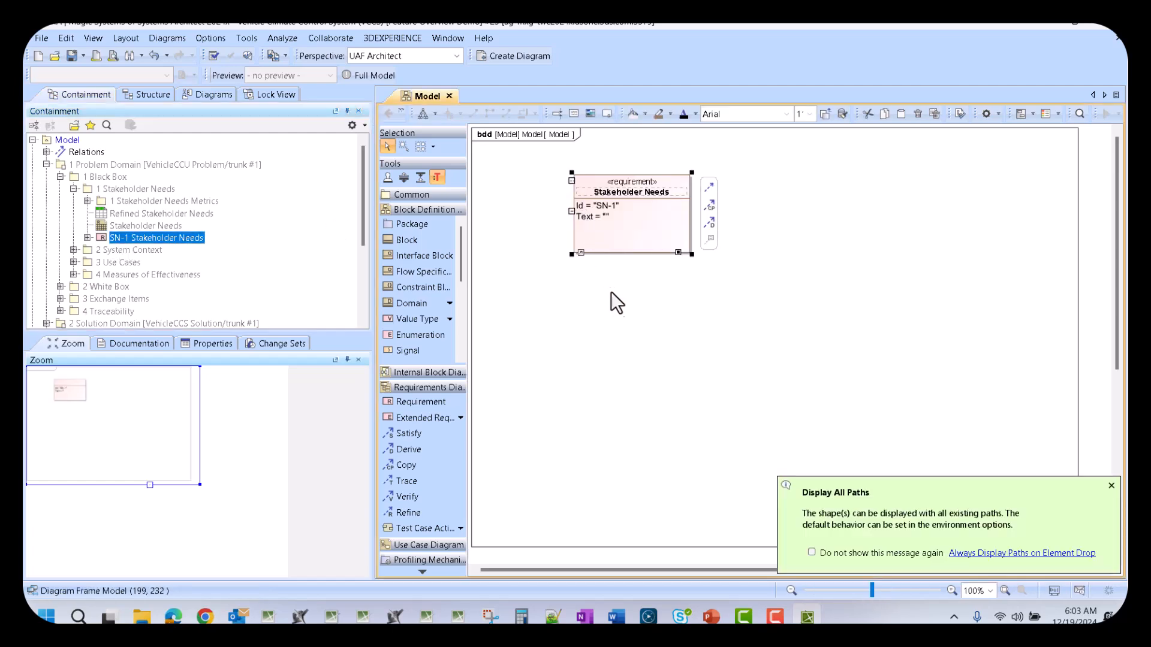
pyautogui.click(86, 238)
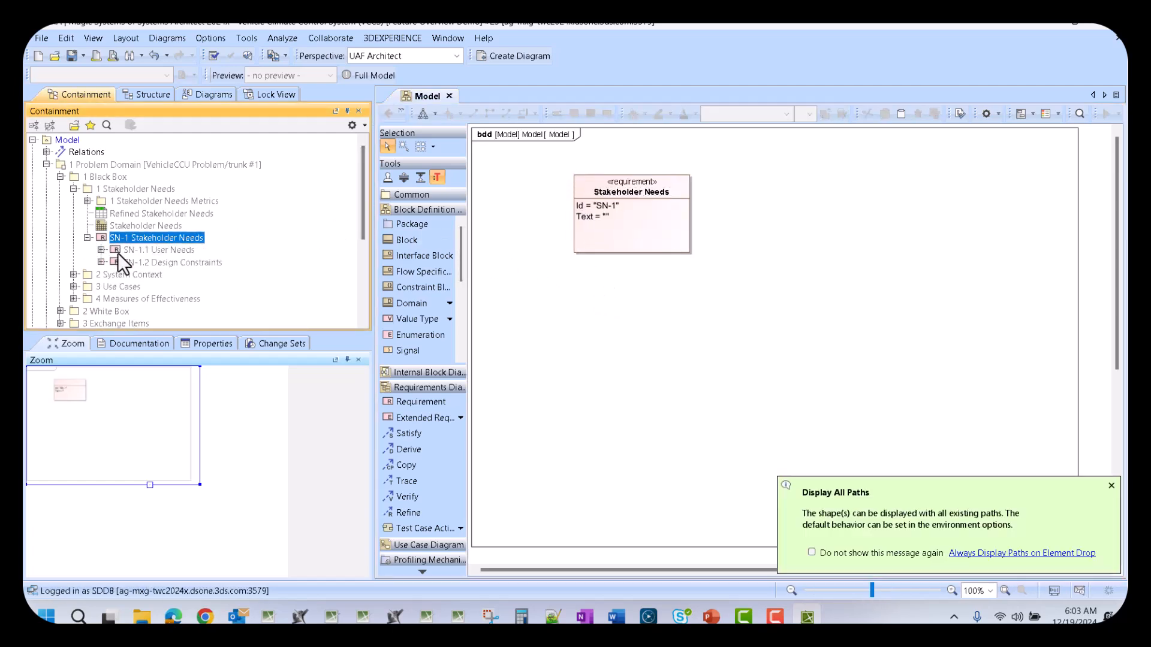
pyautogui.click(101, 249)
pyautogui.moveTo(617, 203); pyautogui.dragTo(611, 177)
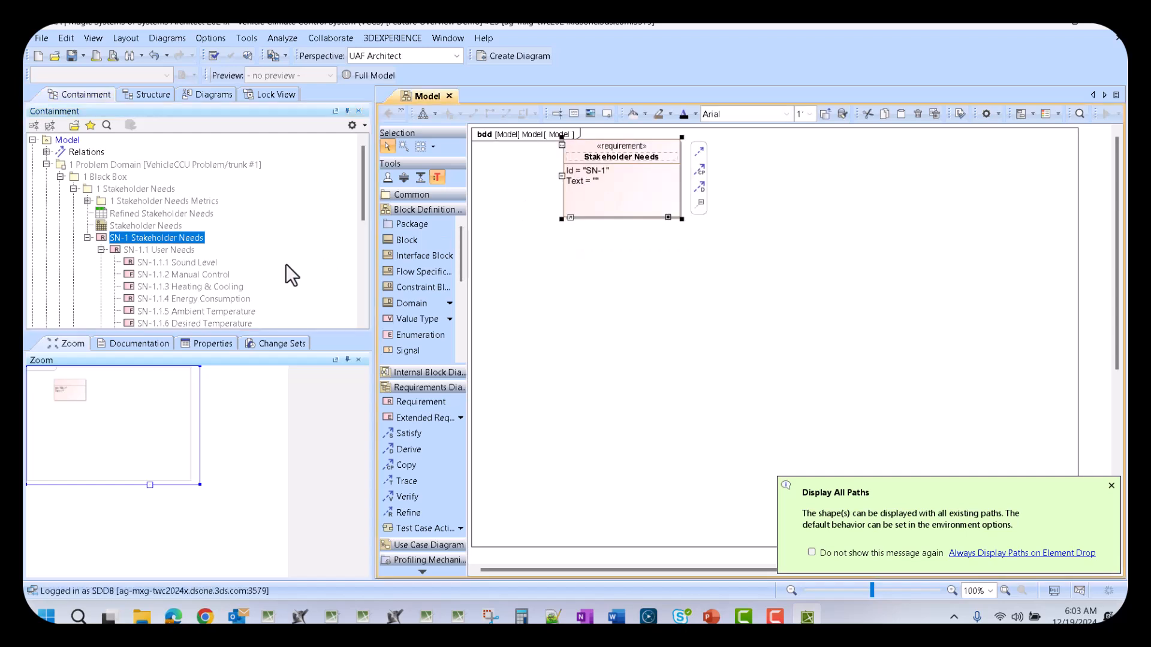
# Add the SN-1.1 User Needs requirement and its child requirements SN-1.1.1 through SN-1.1.7 to the diagram below Stakeholder Needs.
pyautogui.click(159, 250)
pyautogui.moveTo(594, 266); pyautogui.dragTo(612, 252)
pyautogui.click(147, 262)
pyautogui.scroll(-3, 167, 270)
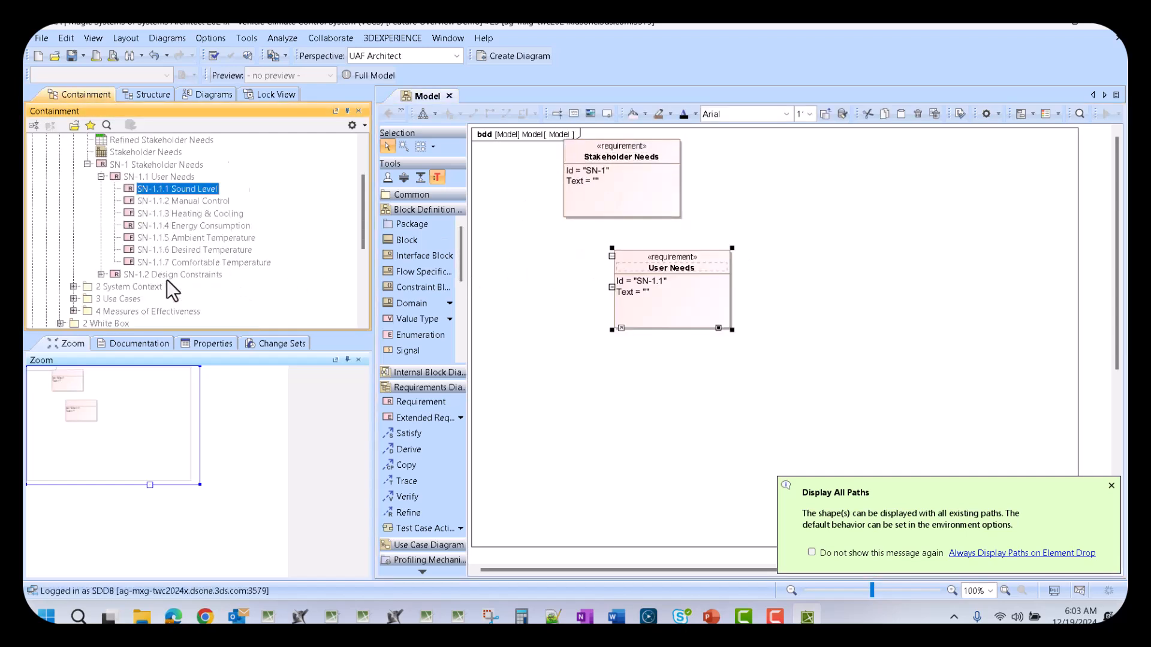
pyautogui.keyDown('shift'); pyautogui.click(175, 226); pyautogui.keyUp('shift')
pyautogui.moveTo(184, 156); pyautogui.dragTo(636, 388)
# Display all paths for the requirement symbols on the diagram.
pyautogui.moveTo(516, 200); pyautogui.dragTo(950, 366)
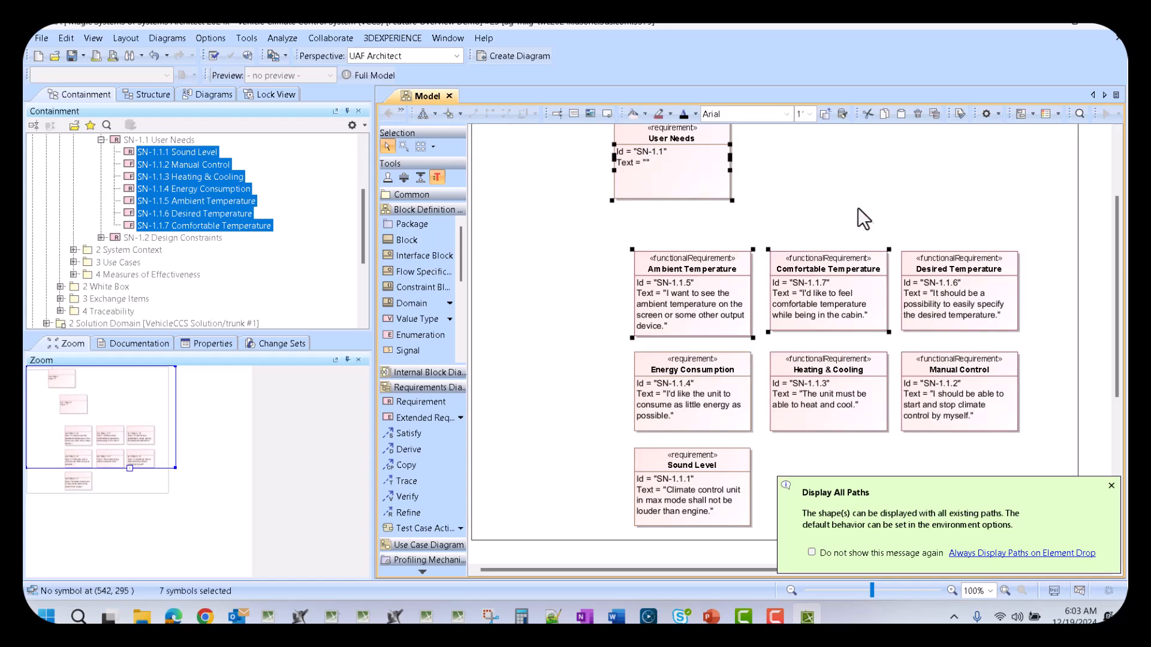
pyautogui.rightClick(649, 149)
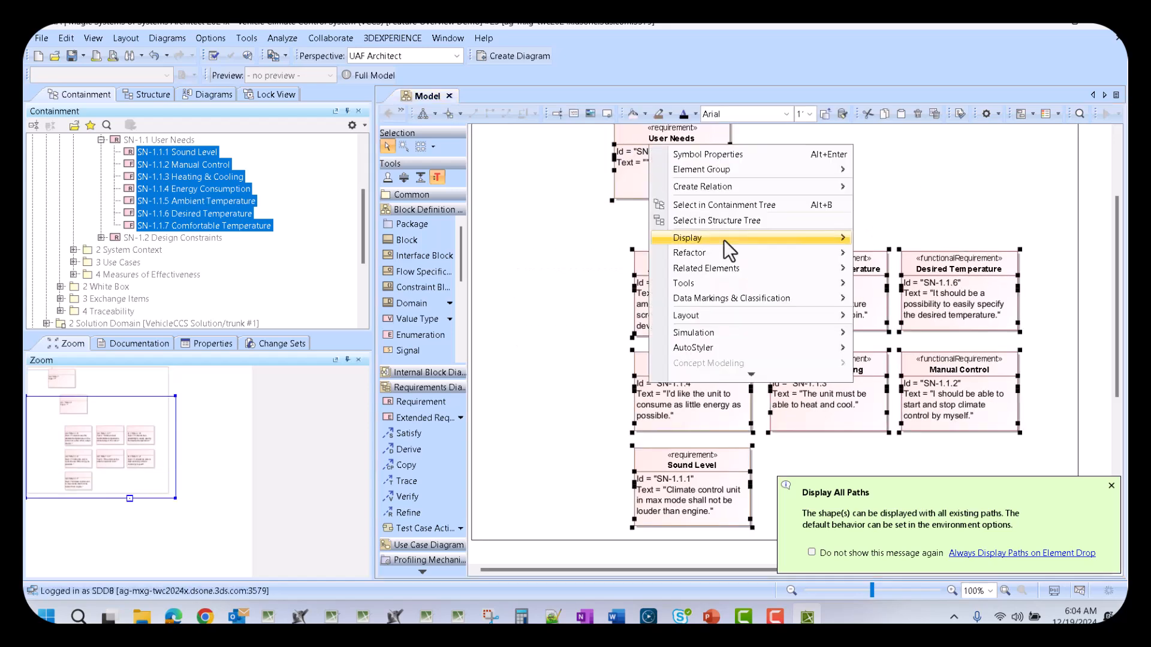
pyautogui.moveTo(800, 238)
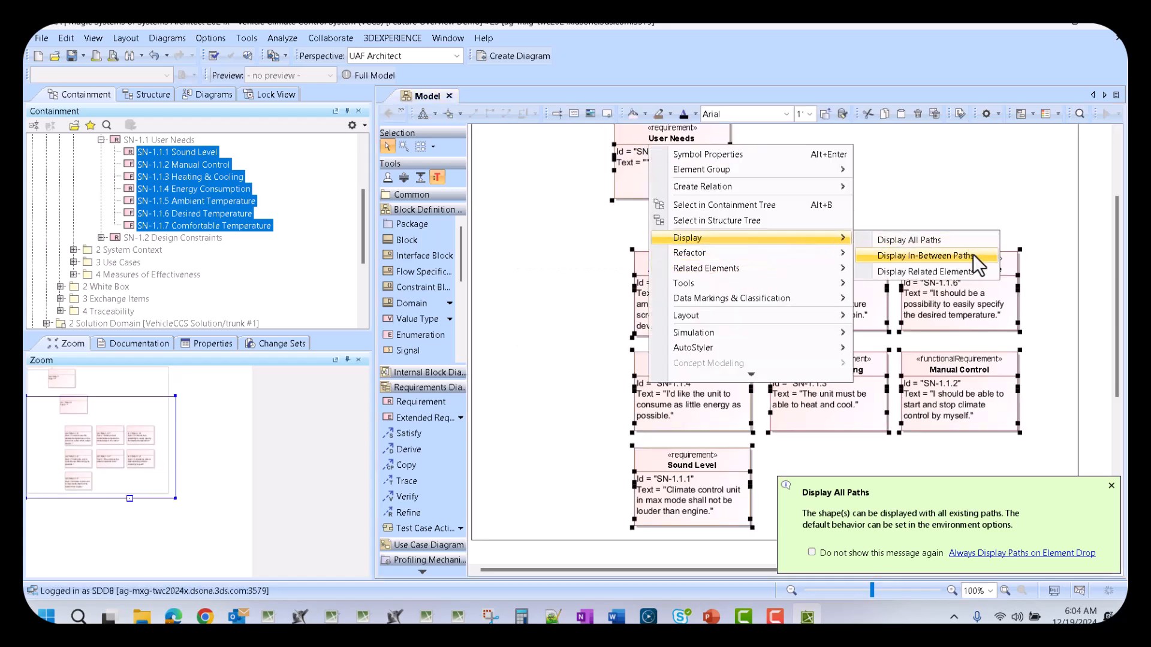
pyautogui.click(969, 241)
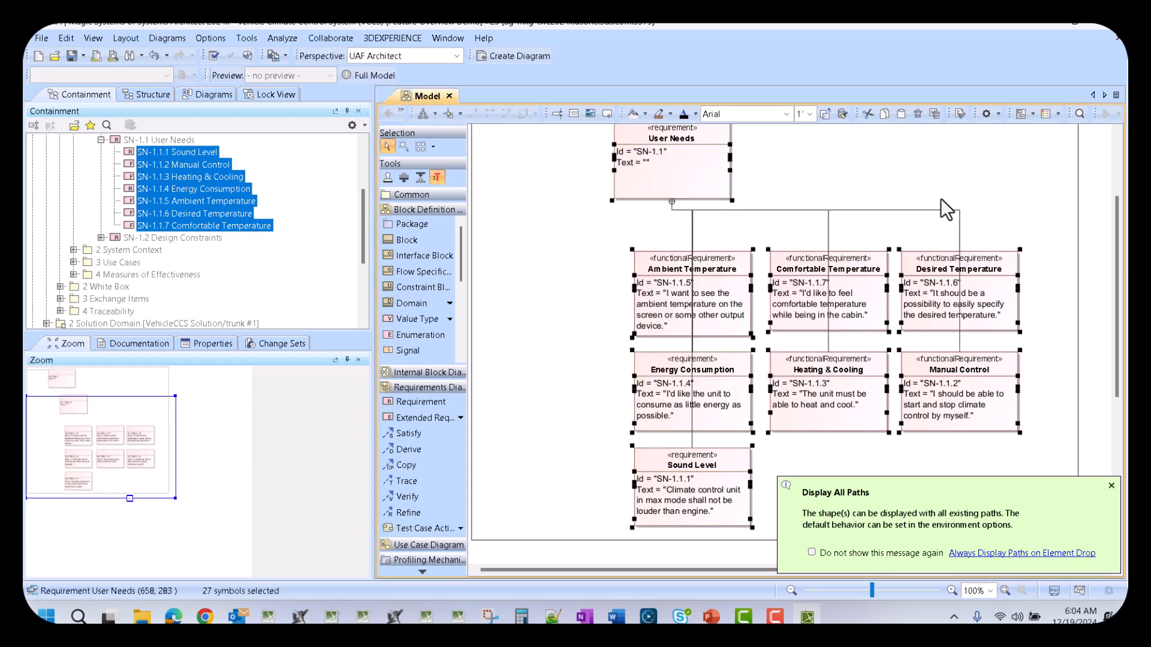
# Lay out the requirements automatically as a hierarchy and fit the diagram frame around them.
pyautogui.click(424, 115)
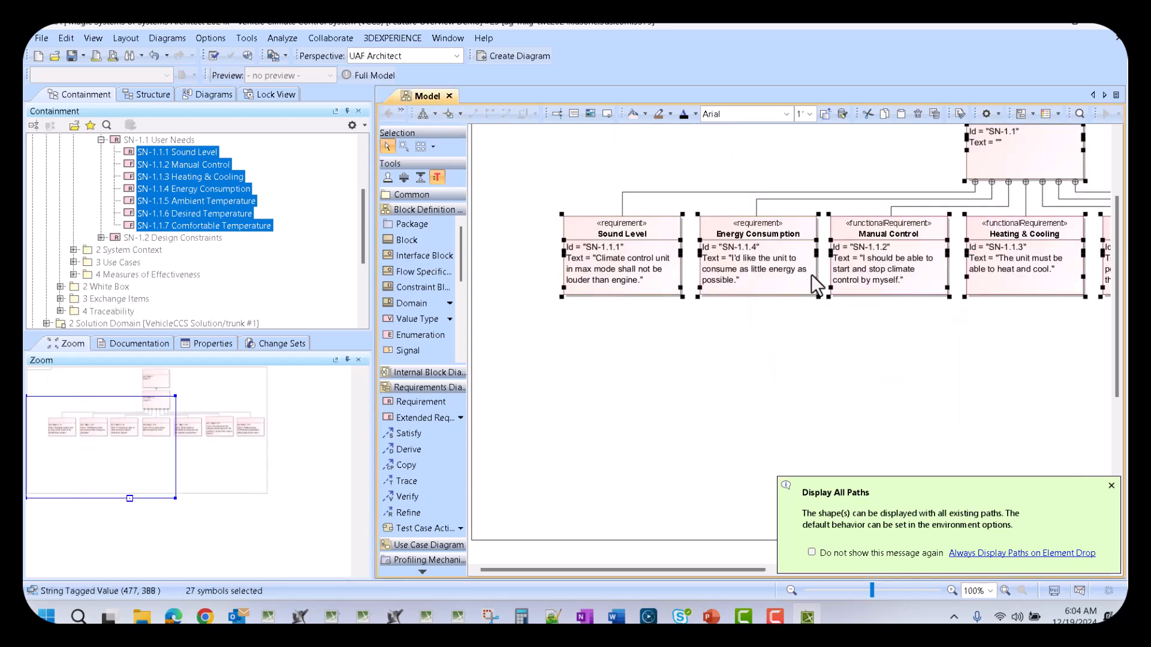
pyautogui.hotkey('ctrl', 'w')
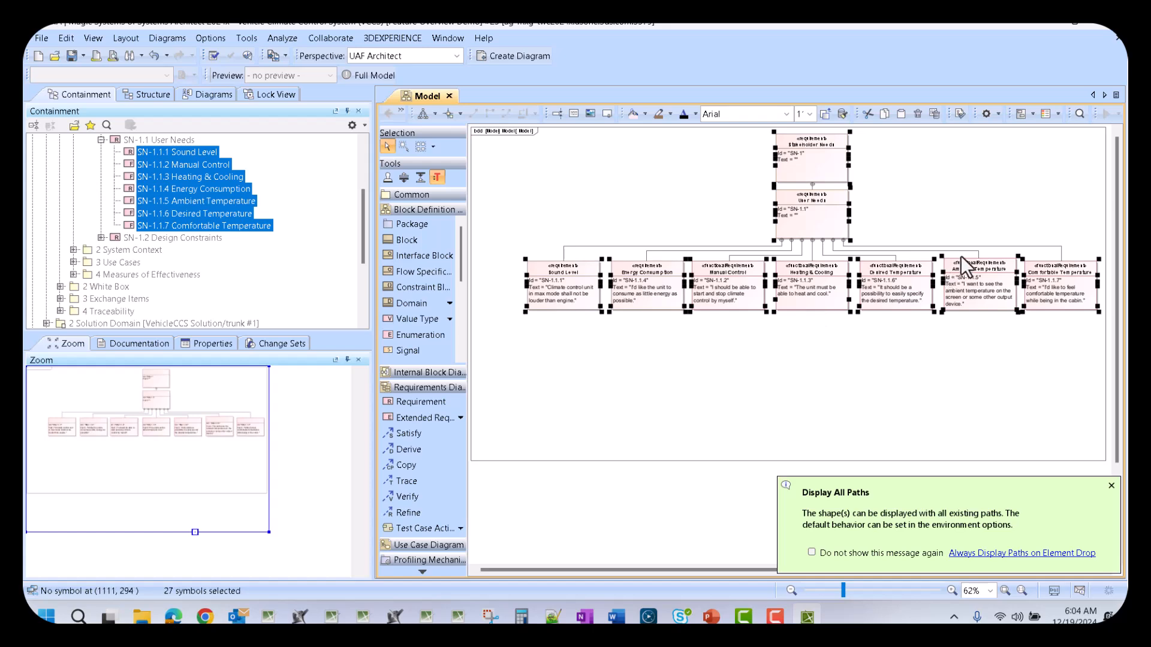
pyautogui.doubleClick(1103, 463)
pyautogui.click(998, 390)
pyautogui.scroll(4, 883, 206)
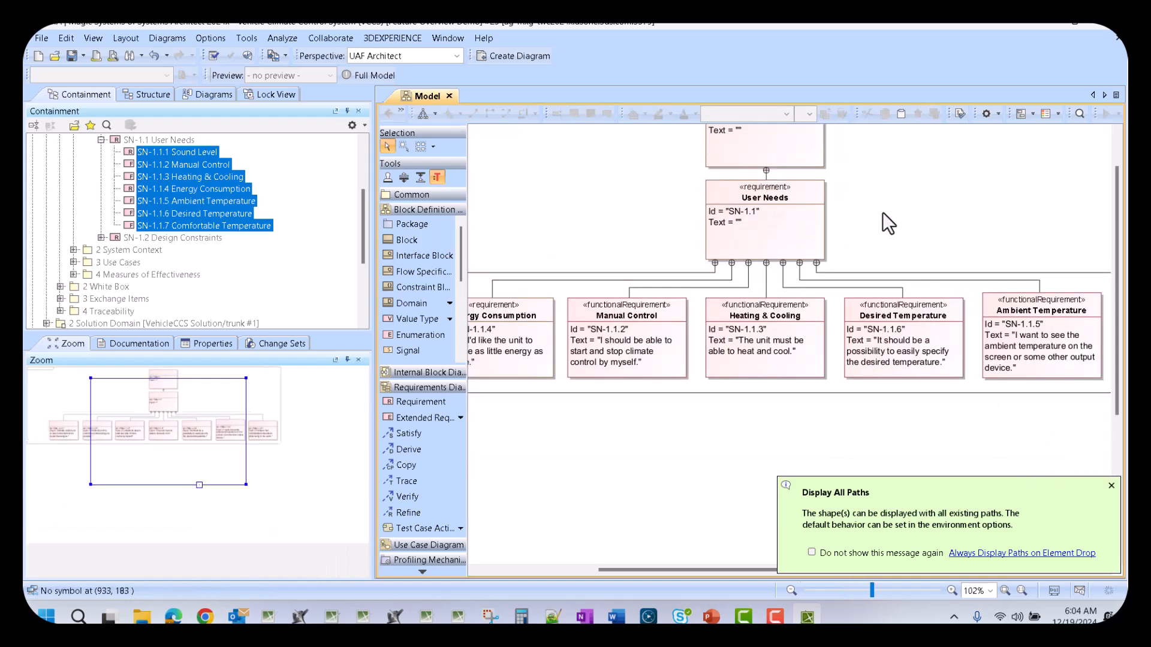
pyautogui.scroll(2, 882, 206)
pyautogui.scroll(3, 55, 139)
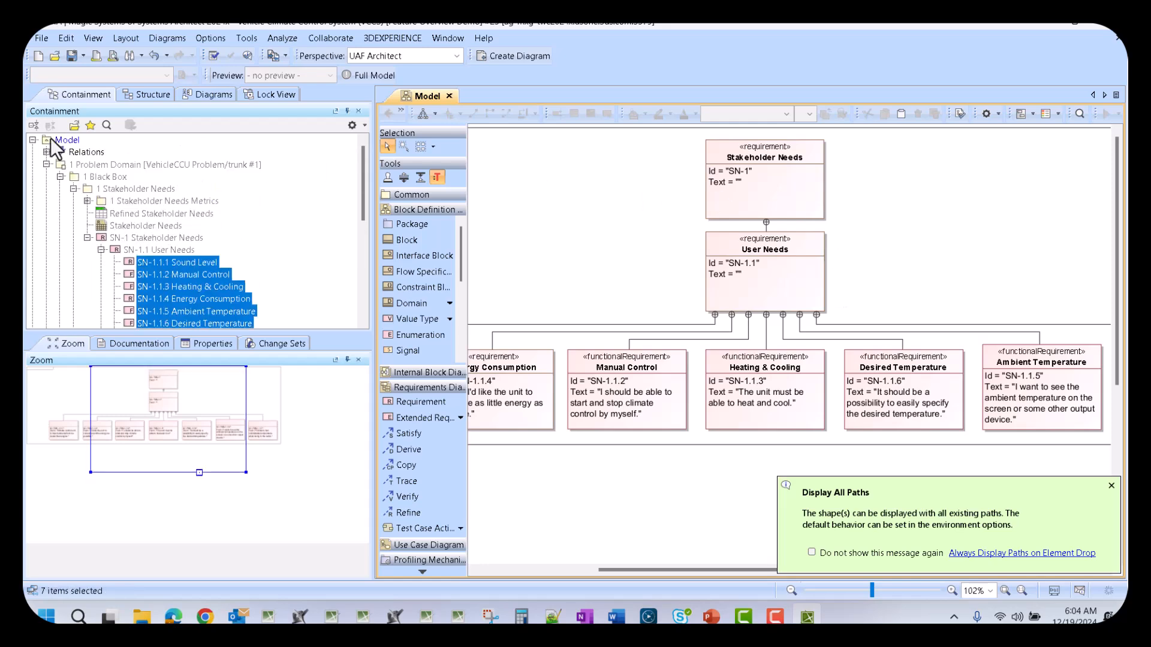
# Collapse the Problem Domain package and open the project in the Resource Usage Map.
pyautogui.click(91, 164)
pyautogui.click(46, 164)
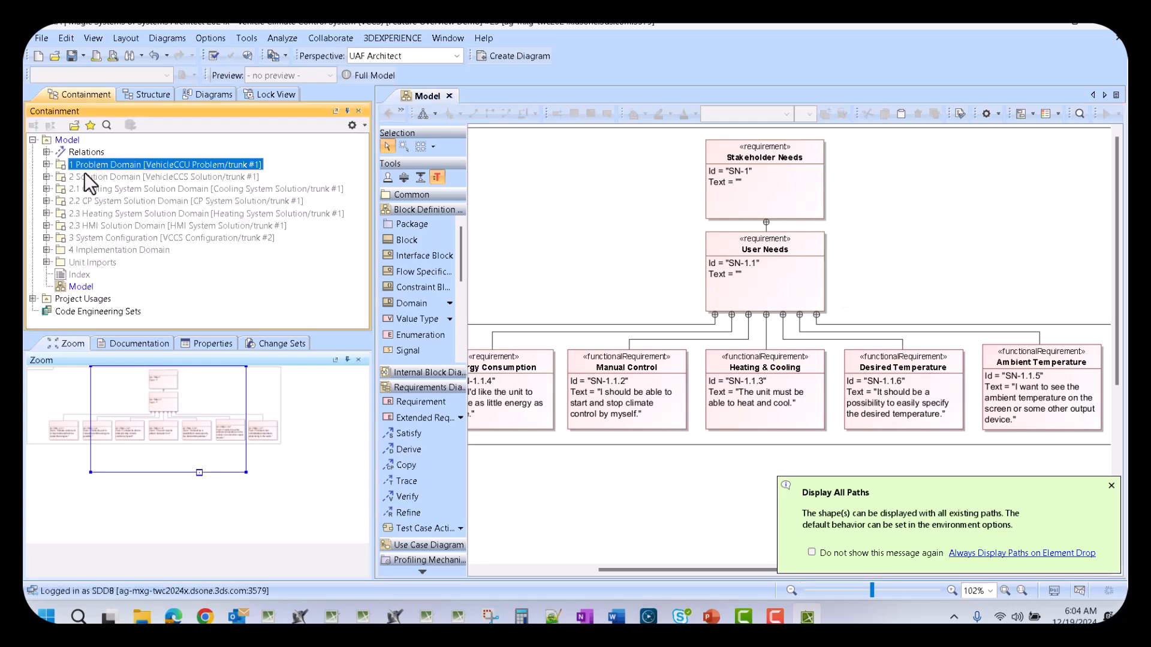
pyautogui.click(245, 37)
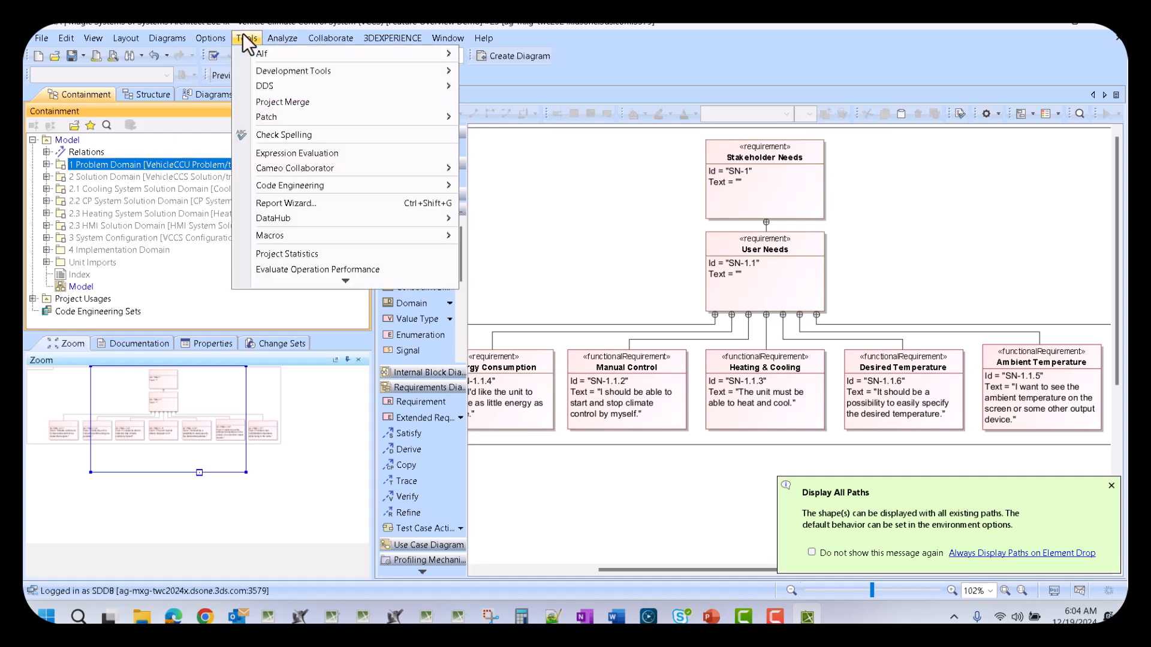
pyautogui.click(346, 280)
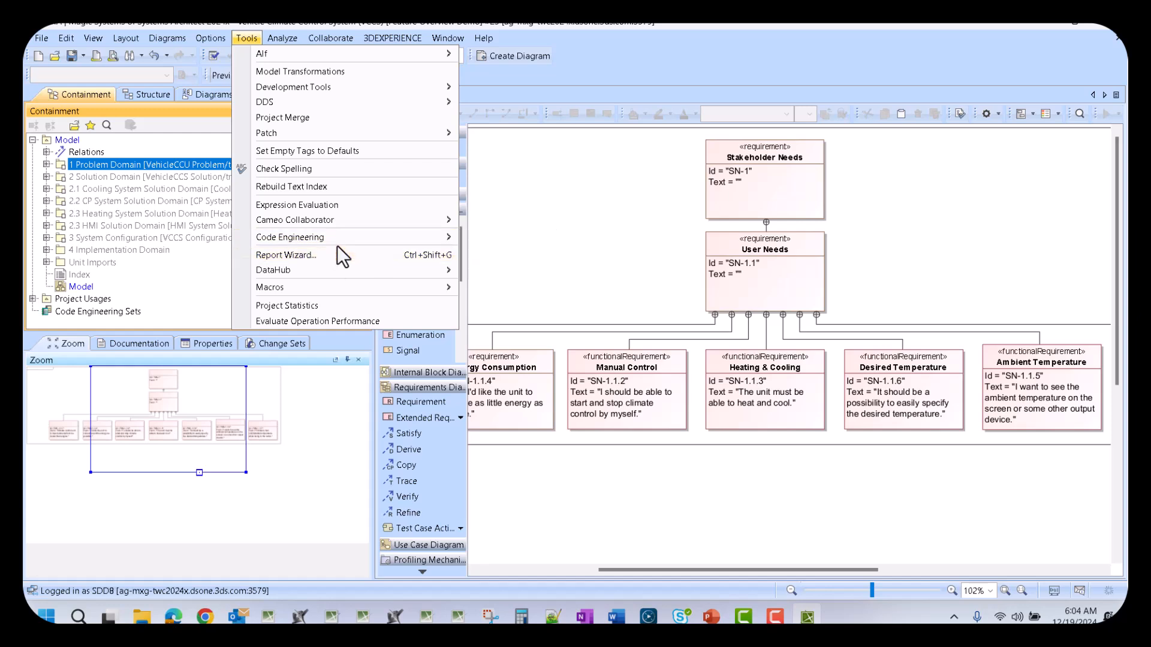
pyautogui.moveTo(329, 40)
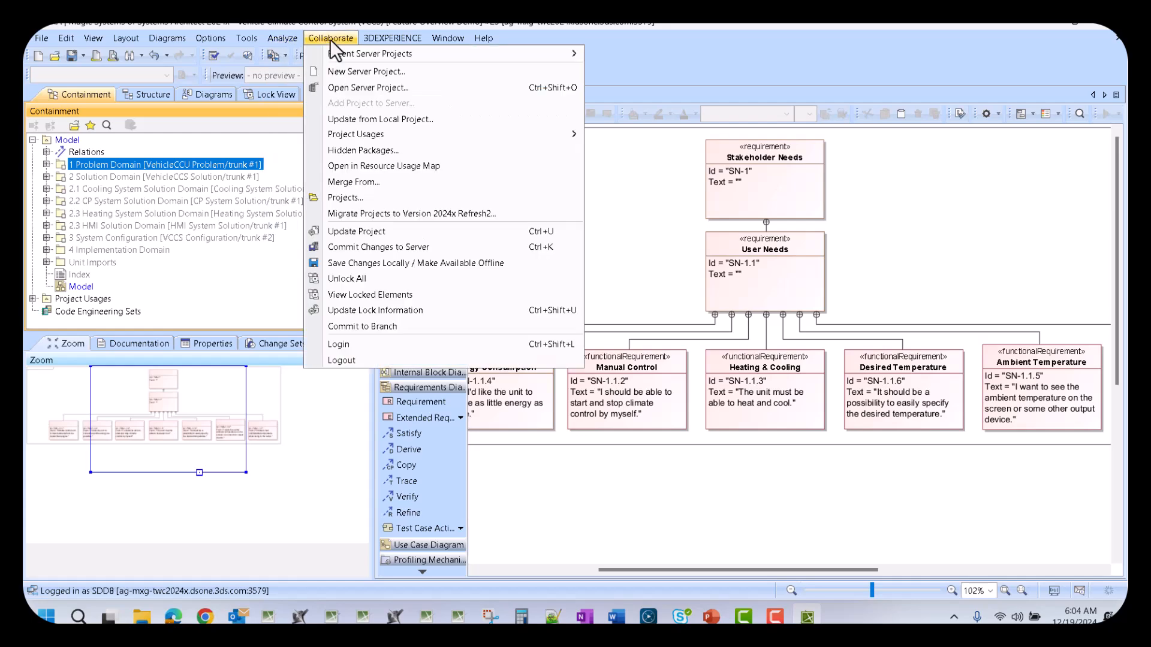
pyautogui.click(410, 167)
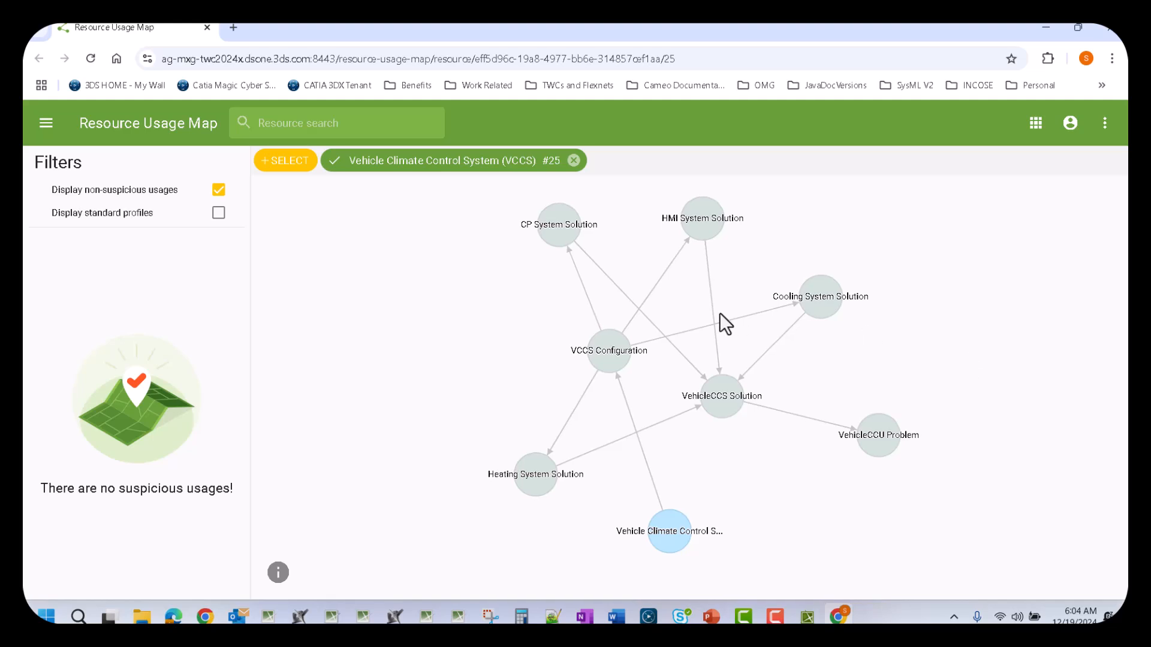
# Arrange the usage map nodes in tiers: Vehicle Climate Control System, VCCS Configuration, a row of the four subsystem solutions, VehicleCCS Solution and VehicleCCU Problem.
pyautogui.moveTo(686, 544); pyautogui.dragTo(524, 309)
pyautogui.moveTo(649, 317); pyautogui.dragTo(523, 389)
pyautogui.moveTo(589, 203); pyautogui.dragTo(614, 383)
pyautogui.moveTo(701, 491); pyautogui.dragTo(728, 379)
pyautogui.moveTo(763, 268); pyautogui.dragTo(712, 303)
pyautogui.moveTo(617, 213); pyautogui.dragTo(449, 472)
pyautogui.moveTo(726, 384); pyautogui.dragTo(552, 476)
pyautogui.moveTo(618, 396); pyautogui.dragTo(682, 488)
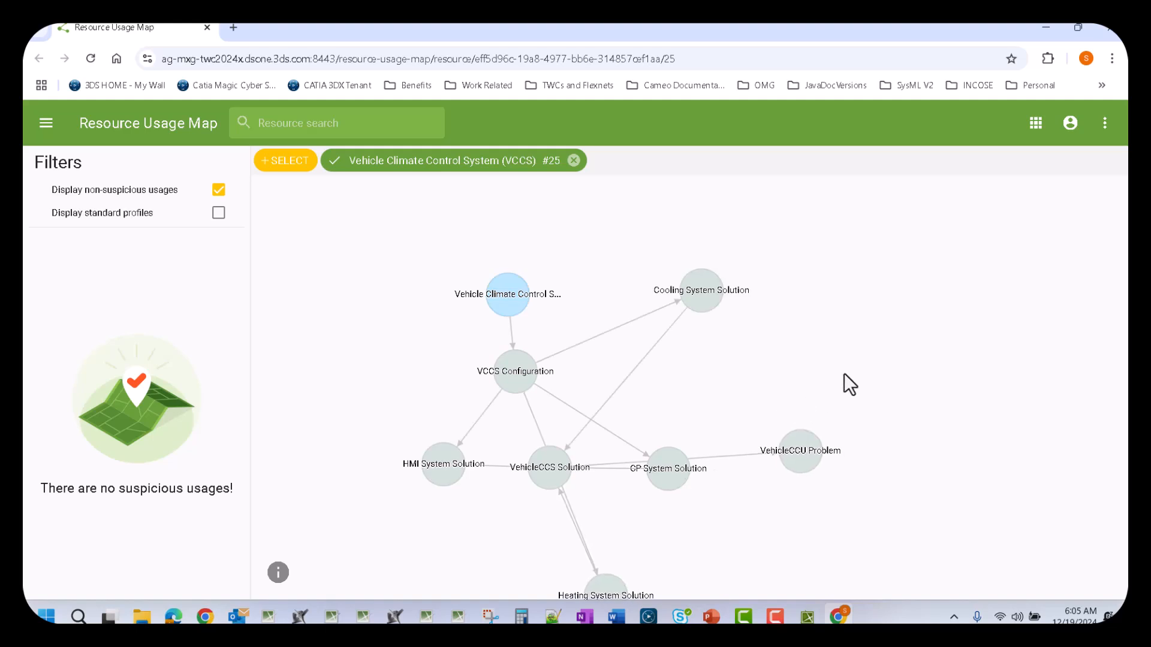
pyautogui.moveTo(846, 375); pyautogui.dragTo(873, 347)
pyautogui.moveTo(720, 282); pyautogui.dragTo(761, 464)
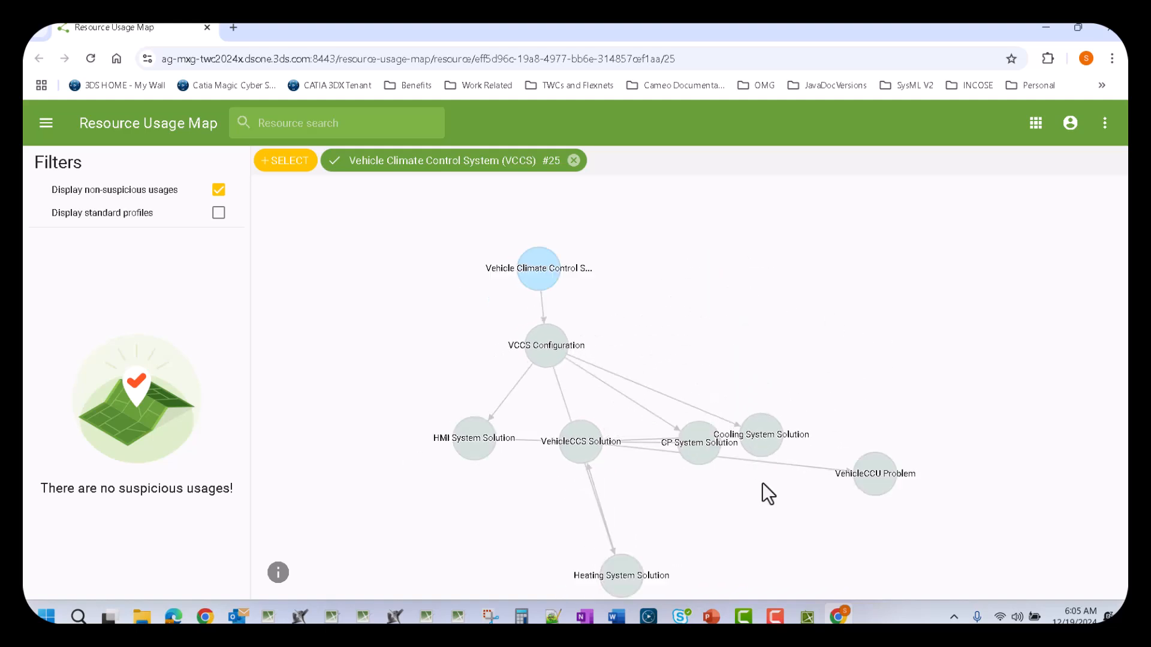
pyautogui.moveTo(958, 437); pyautogui.dragTo(959, 326)
pyautogui.moveTo(881, 360); pyautogui.dragTo(765, 478)
pyautogui.moveTo(549, 470); pyautogui.dragTo(351, 353)
pyautogui.moveTo(478, 336); pyautogui.dragTo(476, 393)
pyautogui.moveTo(713, 332); pyautogui.dragTo(651, 274)
pyautogui.moveTo(788, 336); pyautogui.dragTo(789, 336)
pyautogui.moveTo(484, 387); pyautogui.dragTo(484, 386)
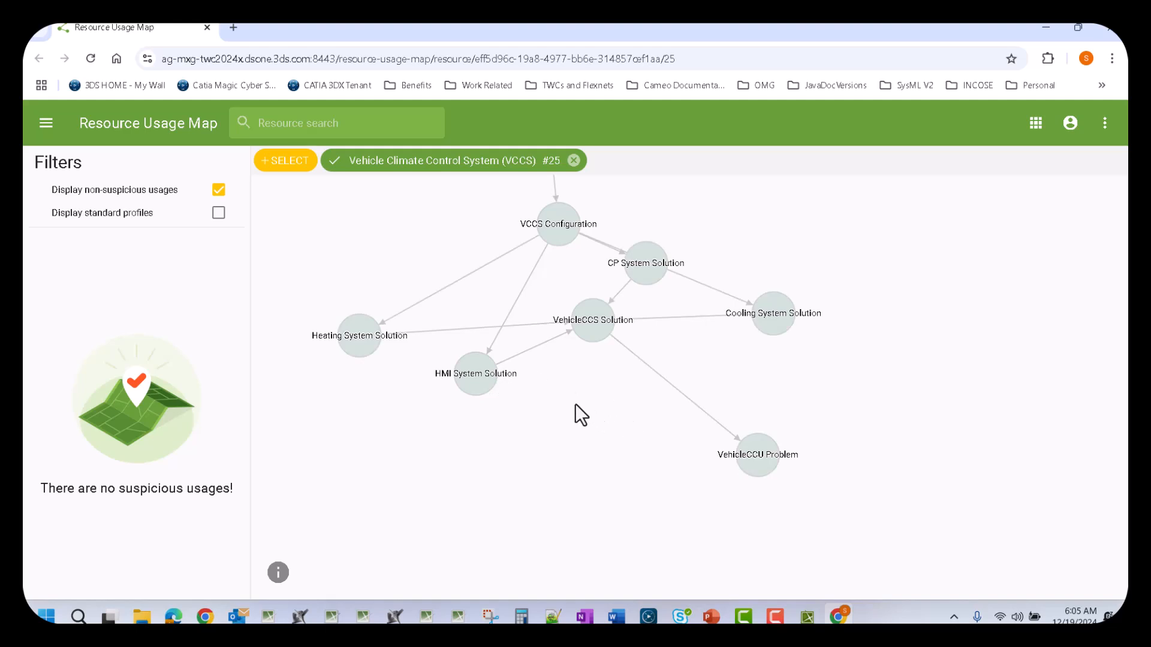
pyautogui.moveTo(590, 338); pyautogui.dragTo(585, 486)
pyautogui.moveTo(496, 398); pyautogui.dragTo(512, 346)
pyautogui.moveTo(647, 266); pyautogui.dragTo(594, 337)
pyautogui.moveTo(745, 329); pyautogui.dragTo(666, 337)
pyautogui.moveTo(594, 468); pyautogui.dragTo(543, 477)
pyautogui.moveTo(728, 476); pyautogui.dragTo(528, 548)
pyautogui.moveTo(803, 405); pyautogui.dragTo(861, 460)
pyautogui.scroll(-5, 786, 434)
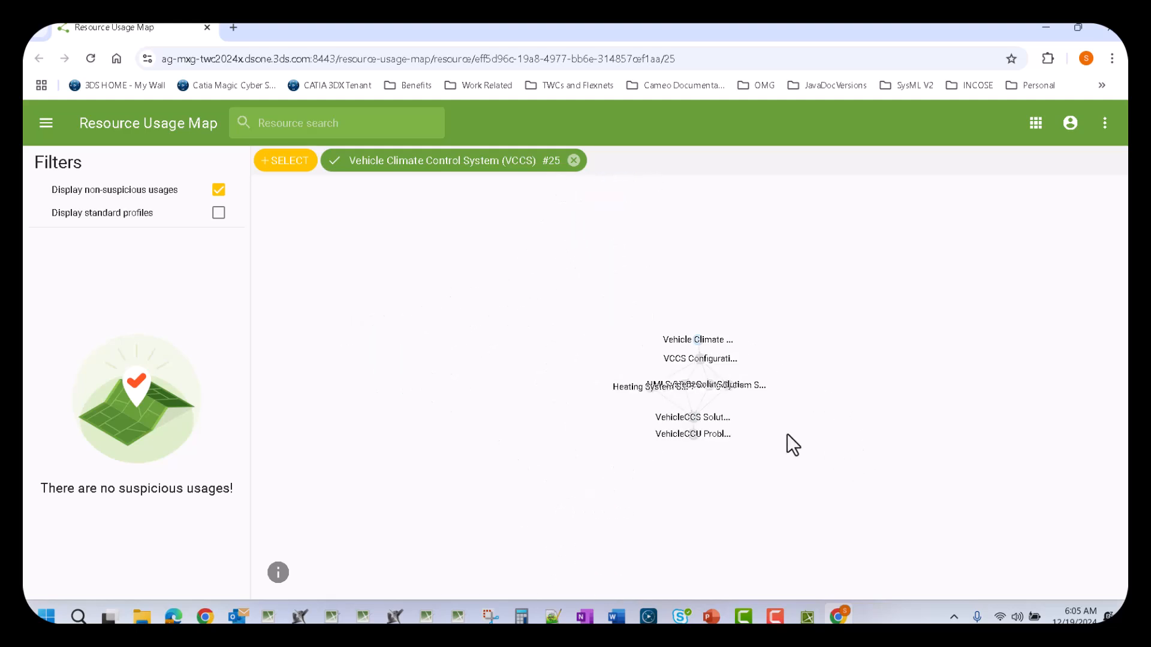
pyautogui.scroll(5, 787, 435)
pyautogui.moveTo(686, 303); pyautogui.dragTo(889, 401)
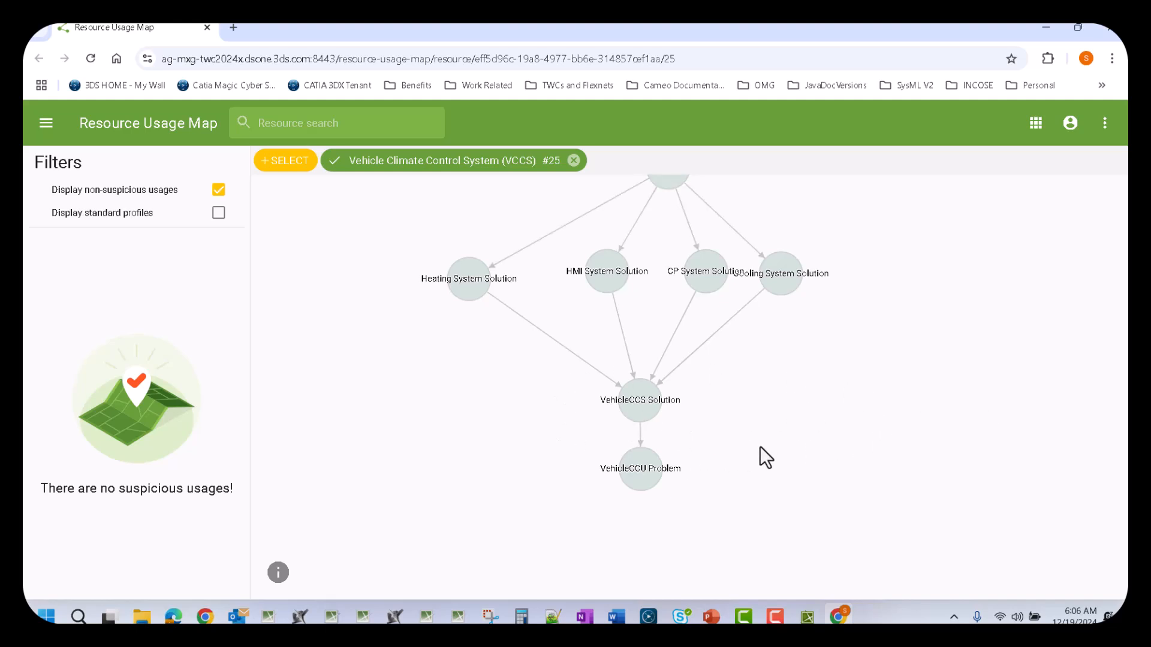
pyautogui.moveTo(807, 401); pyautogui.dragTo(829, 482)
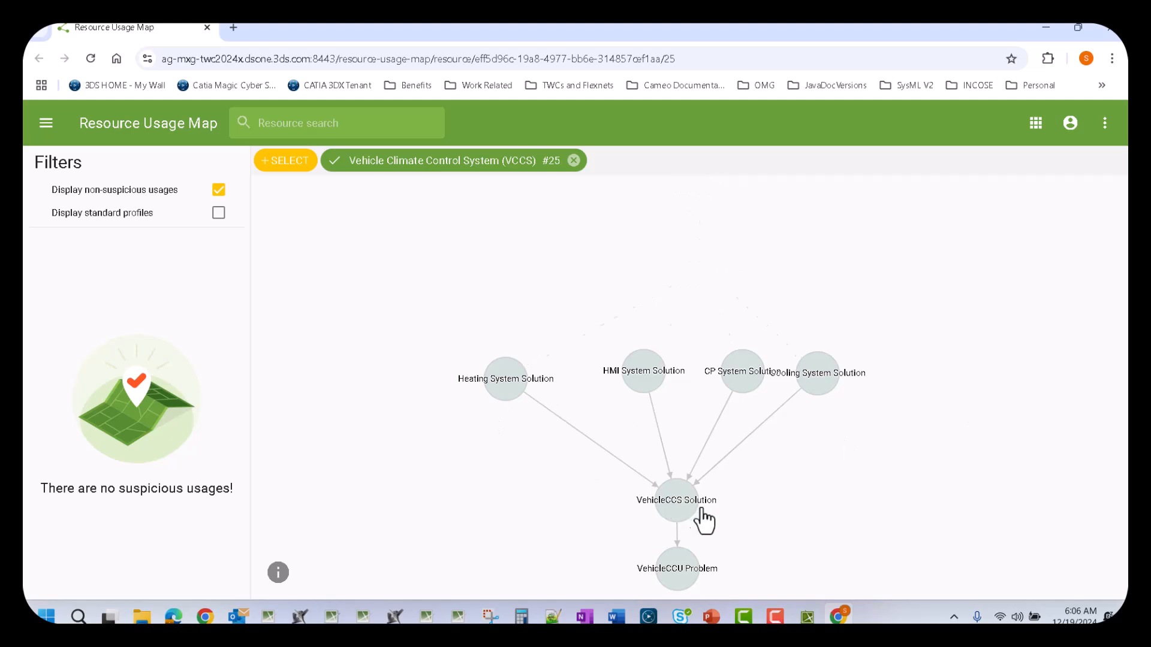
# Space the Cooling System Solution node apart from CP System Solution in the usage map and review the project dependencies.
pyautogui.moveTo(941, 358); pyautogui.dragTo(960, 392)
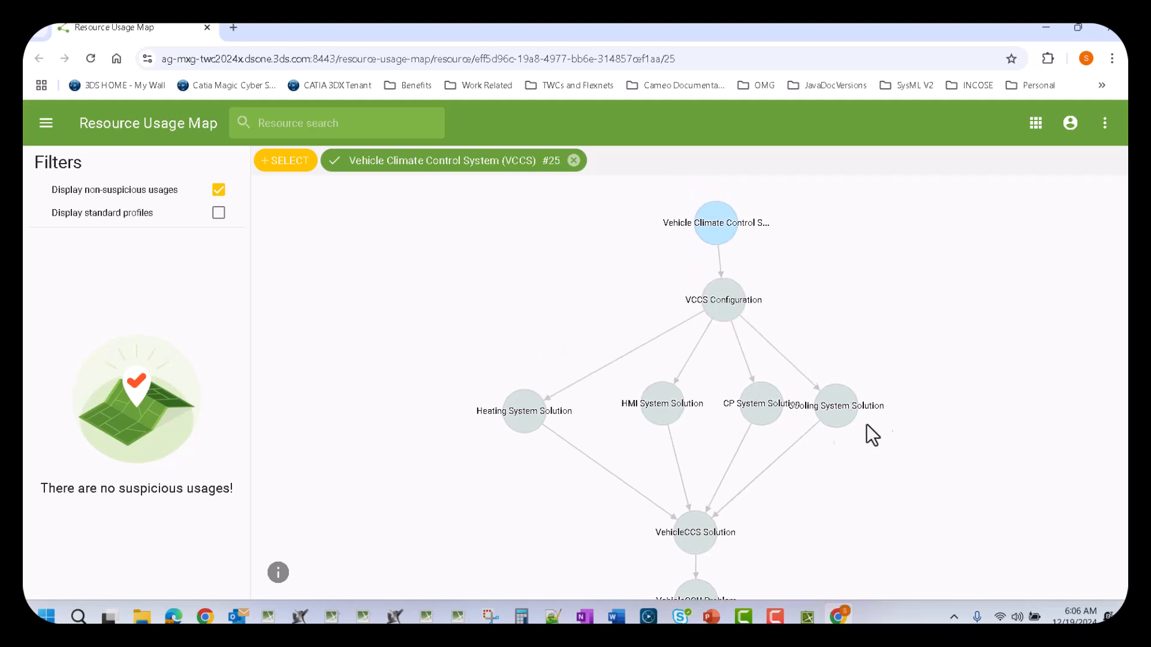
pyautogui.moveTo(889, 483); pyautogui.dragTo(942, 362)
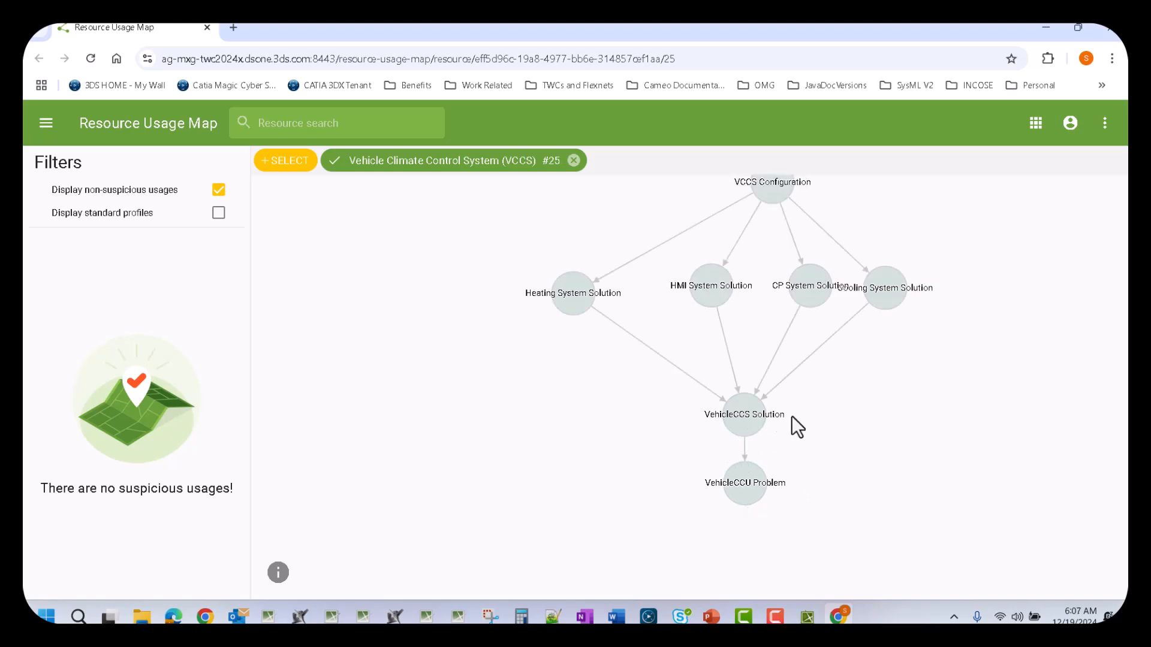
pyautogui.moveTo(919, 413); pyautogui.dragTo(921, 543)
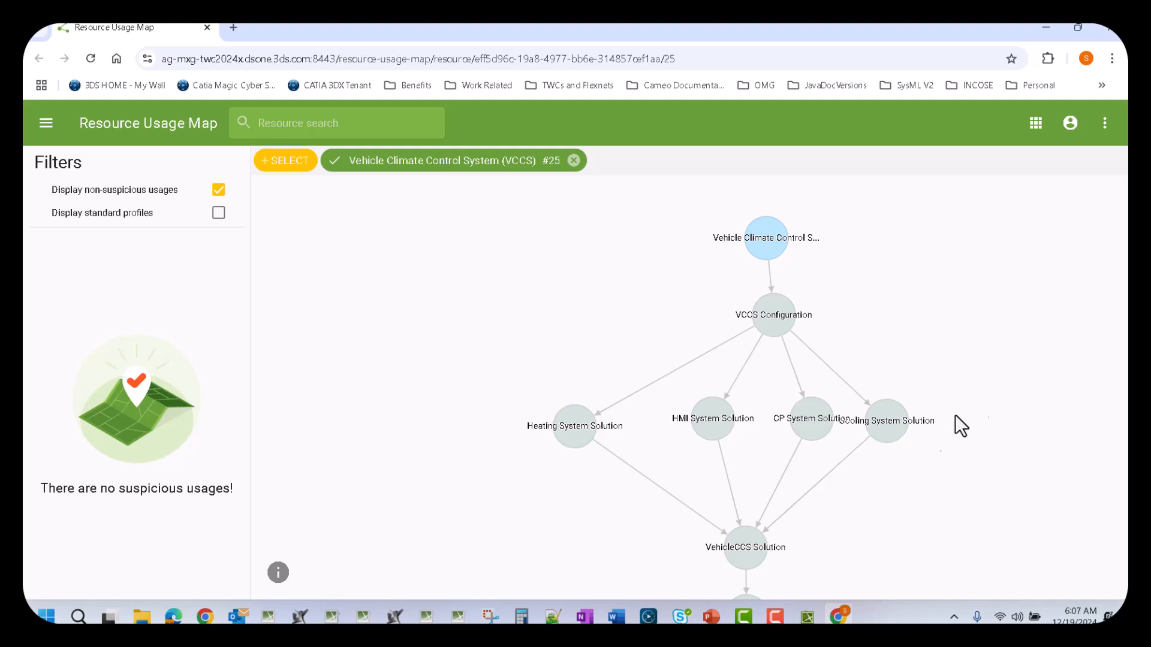
pyautogui.moveTo(888, 439); pyautogui.dragTo(924, 438)
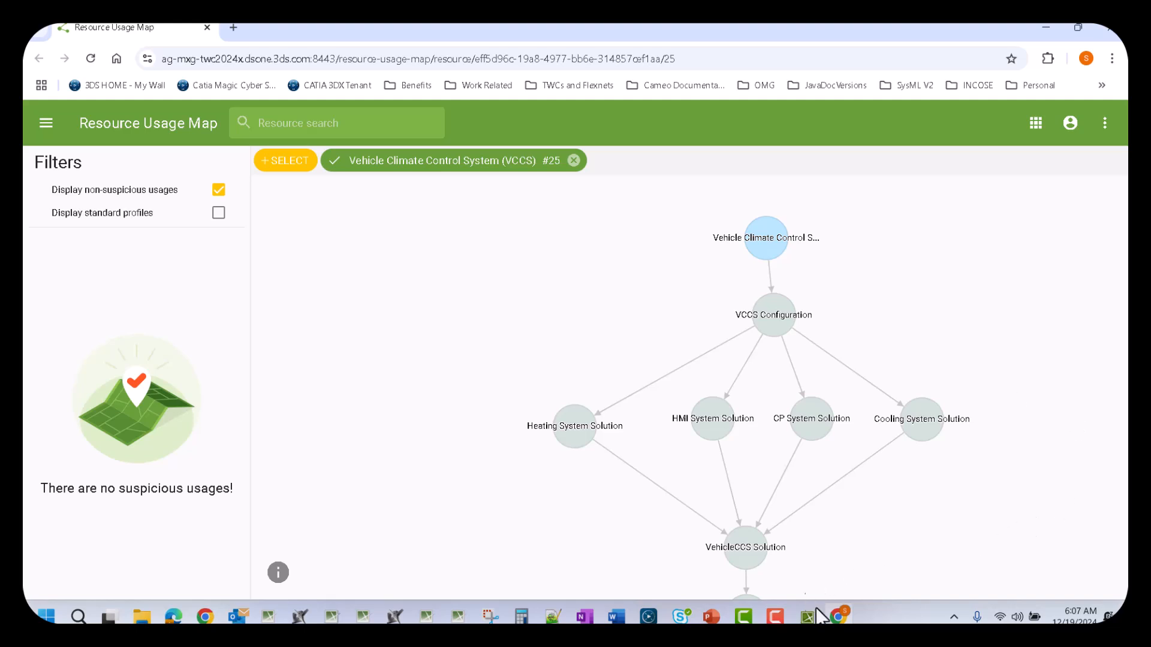
pyautogui.moveTo(1048, 298); pyautogui.dragTo(1012, 304)
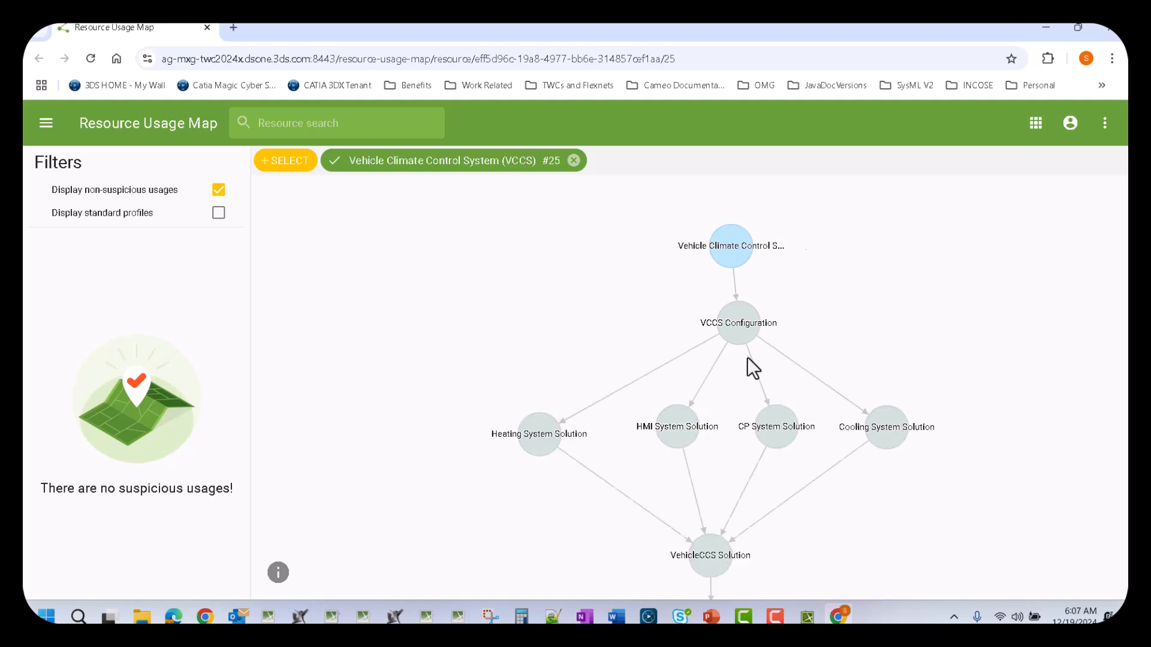
pyautogui.moveTo(988, 290); pyautogui.dragTo(997, 341)
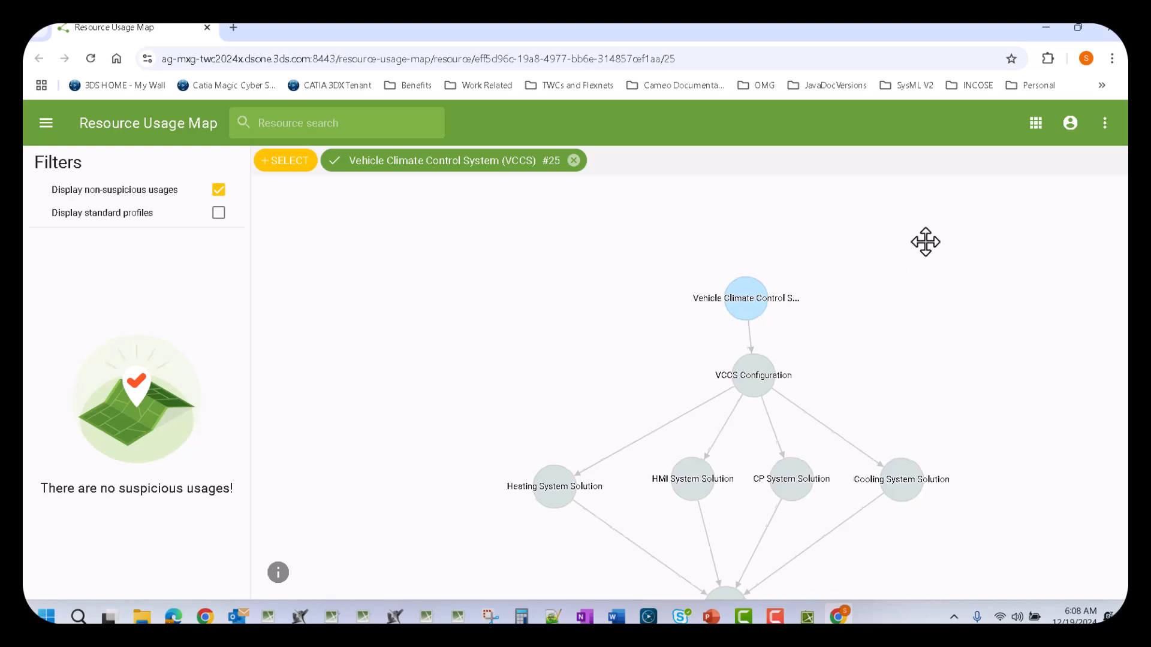
pyautogui.moveTo(922, 239); pyautogui.dragTo(917, 181)
# Switch to Magic Systems of Systems Architect and commit the project changes to the server without a comment.
pyautogui.click(807, 616)
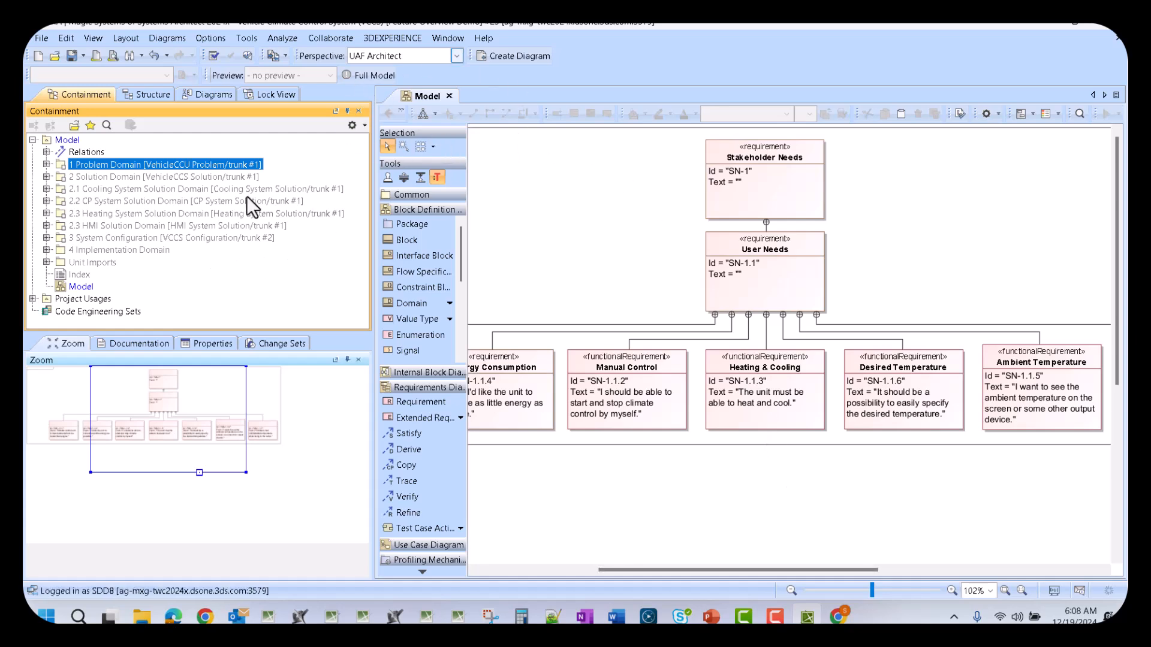
pyautogui.click(331, 38)
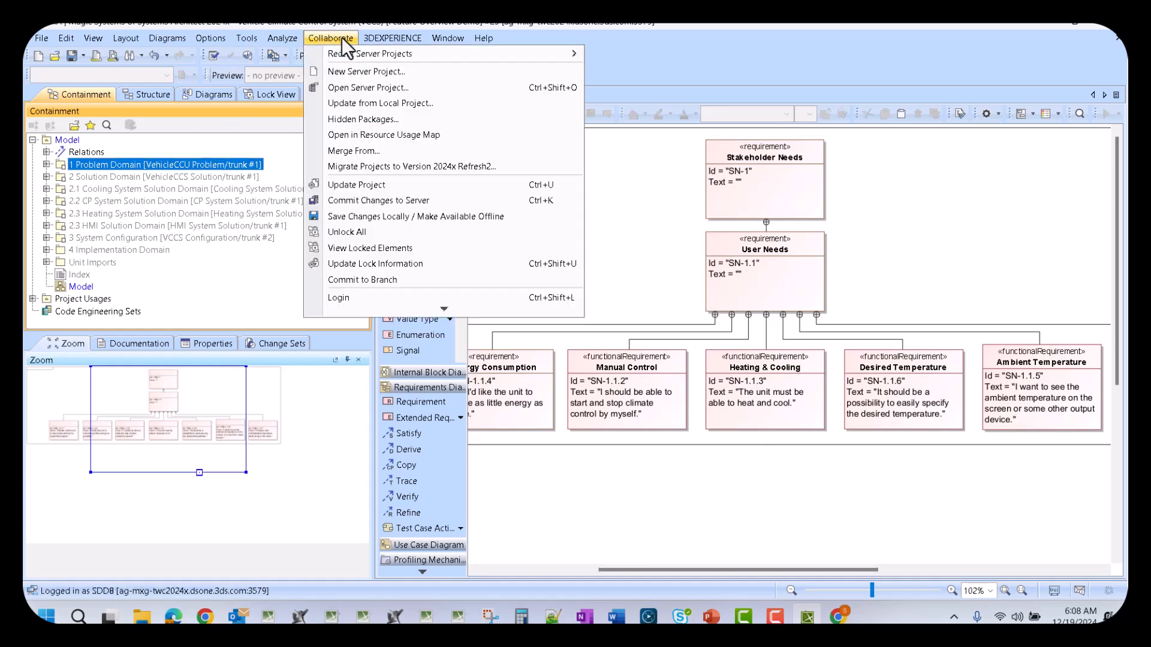
pyautogui.click(374, 197)
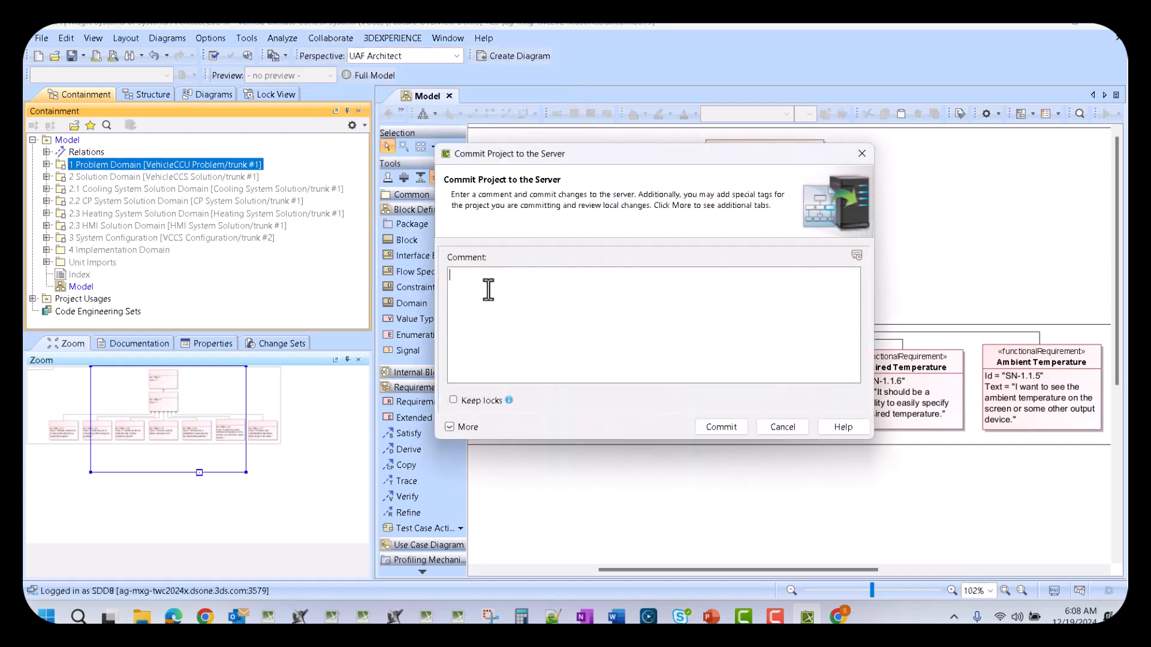
pyautogui.click(729, 429)
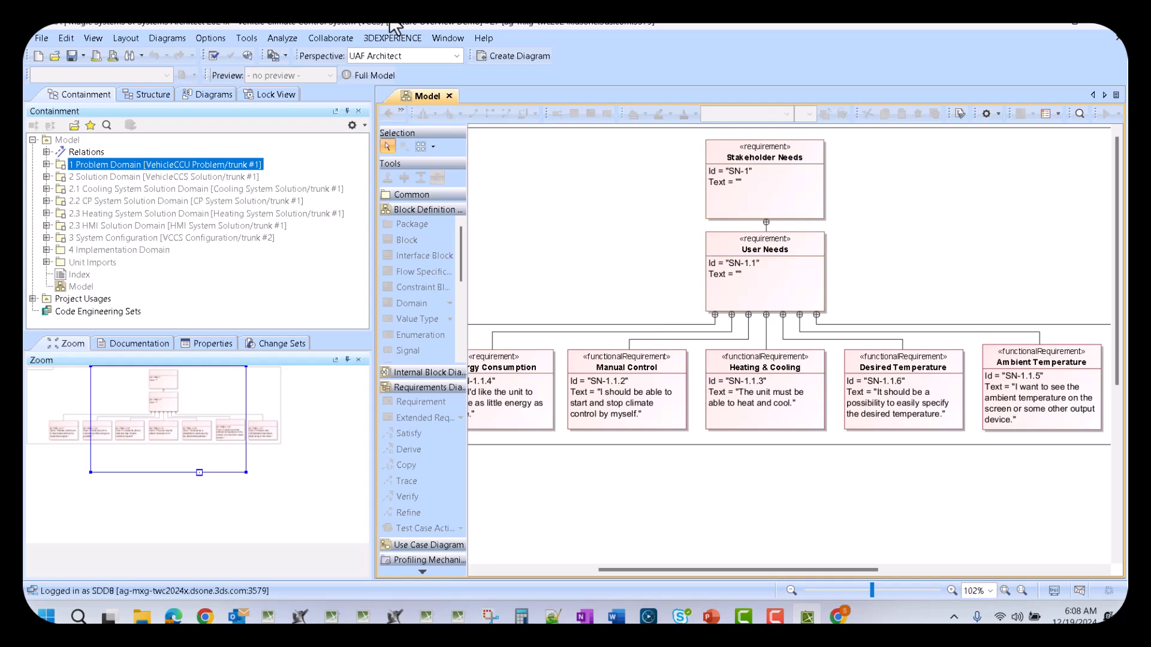
# Bring up the version history of the Vehicle Climate Control System server project on the Feature Overview Demo branch.
pyautogui.click(344, 37)
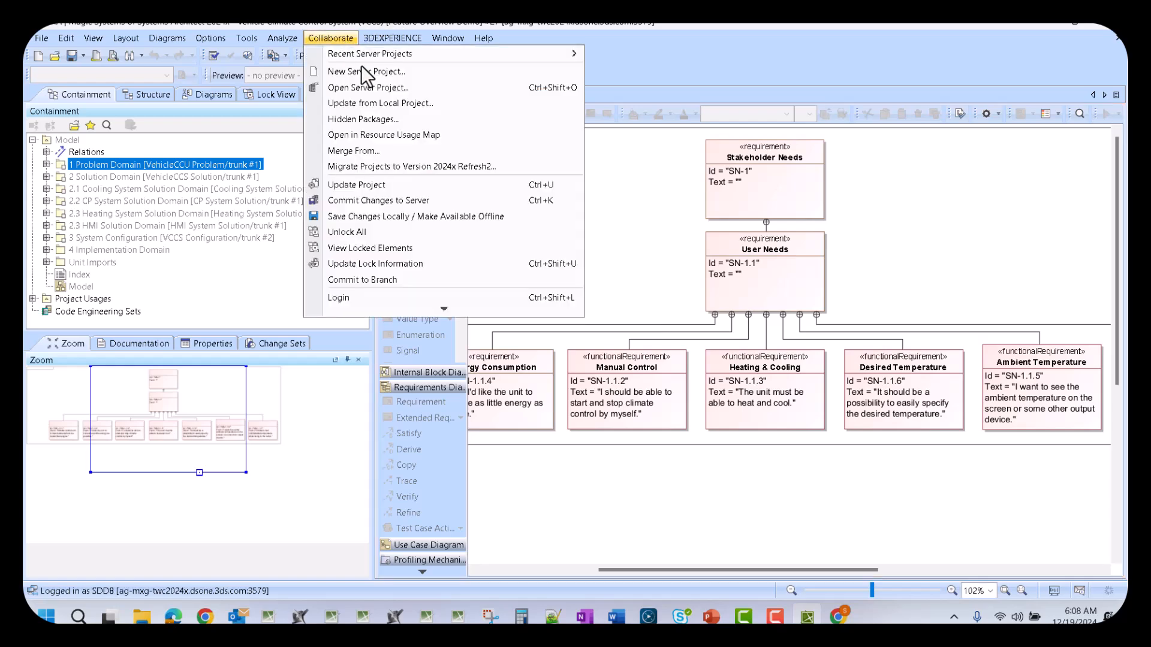
pyautogui.click(384, 88)
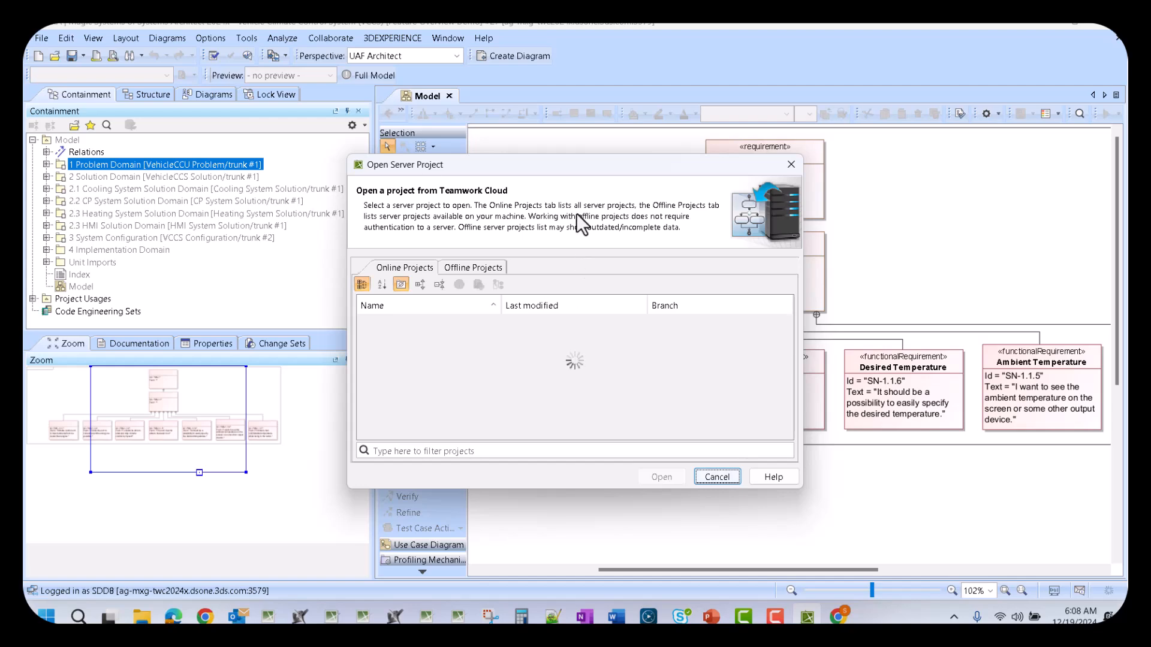
pyautogui.moveTo(569, 172); pyautogui.dragTo(614, 135)
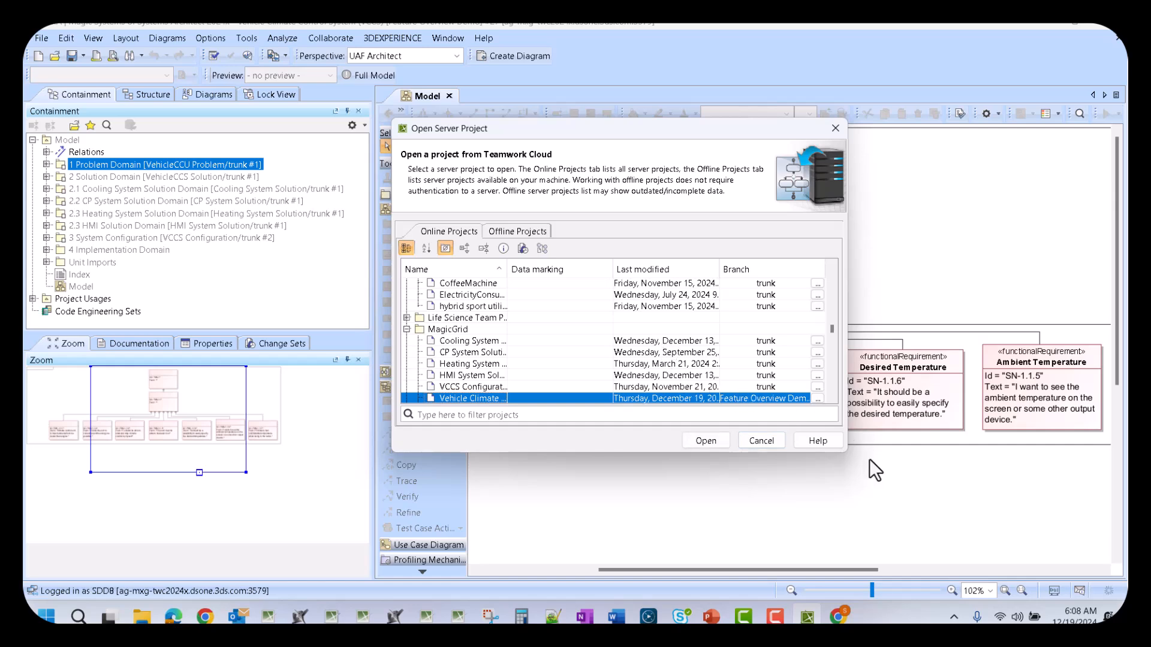
pyautogui.moveTo(849, 453); pyautogui.dragTo(893, 492)
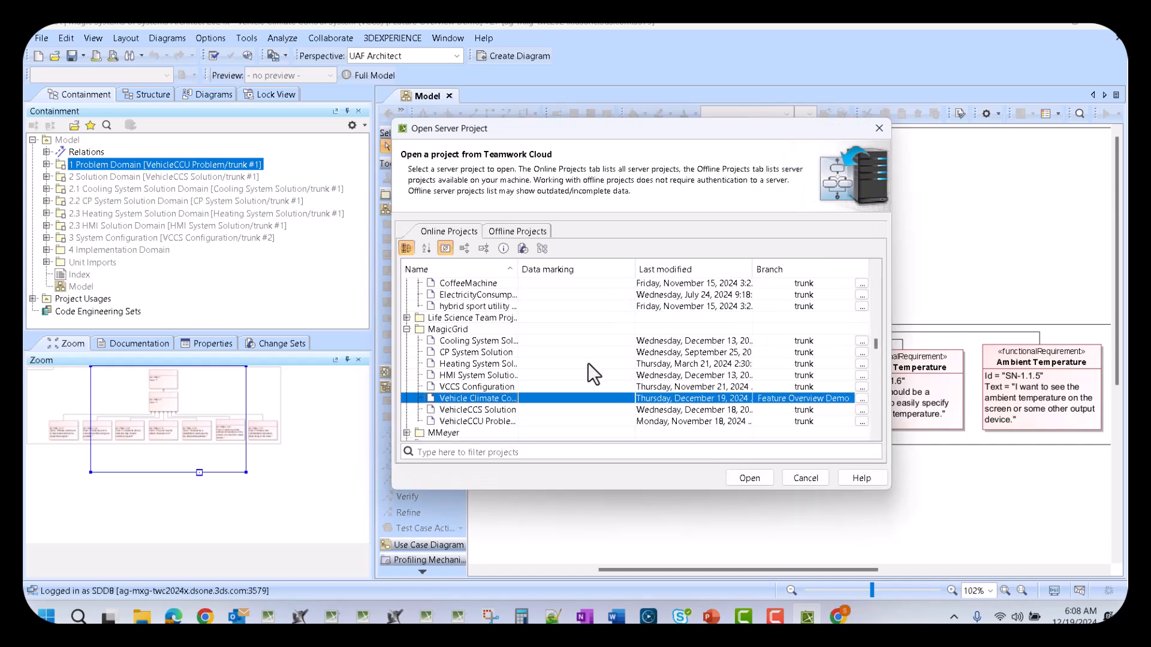
pyautogui.click(523, 249)
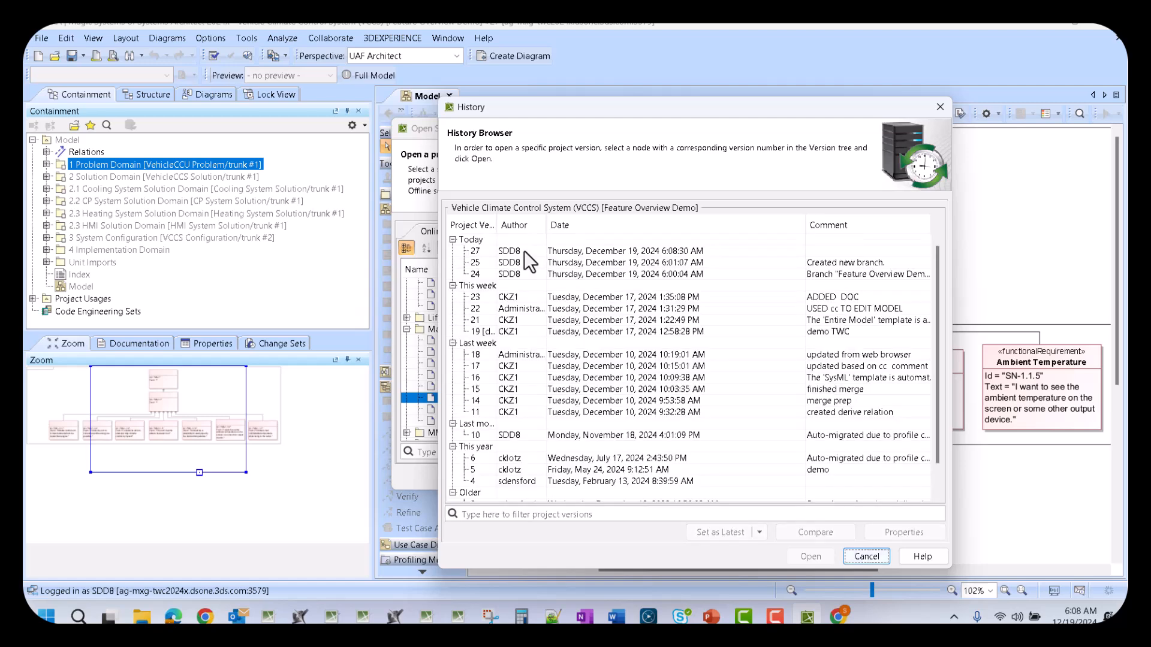
# Compare project version 27 with version 25.
pyautogui.click(583, 252)
pyautogui.keyDown('ctrl'); pyautogui.click(589, 263); pyautogui.keyUp('ctrl')
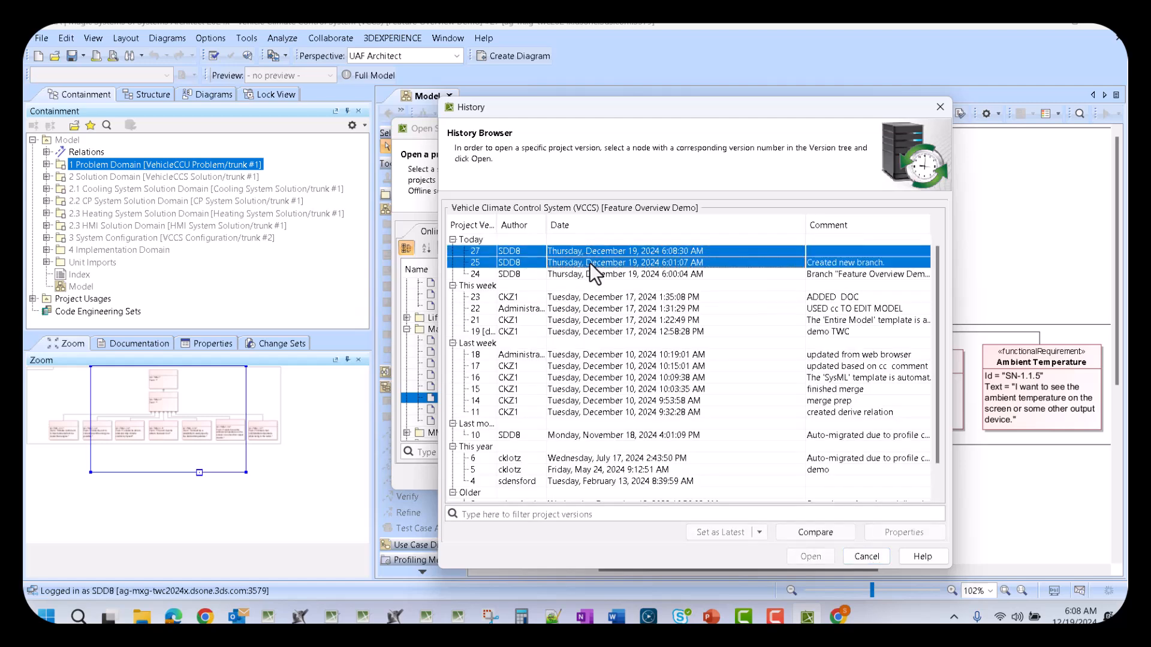
pyautogui.click(847, 536)
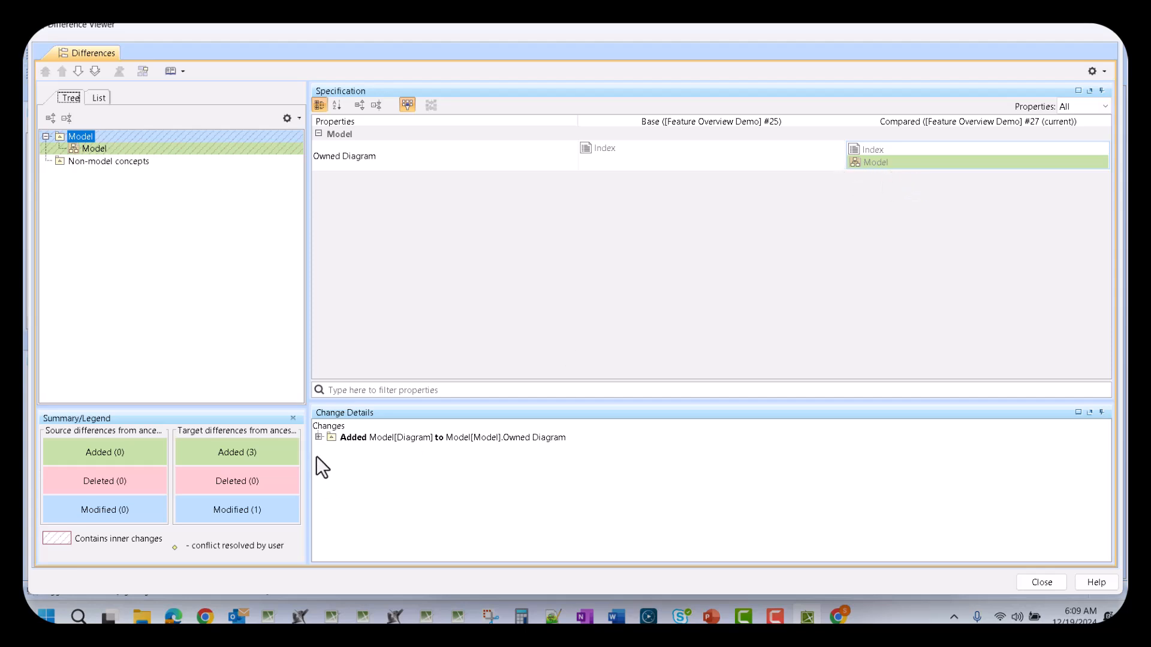
# Examine the dependent changes of the added Model diagram and view the diagram itself, returning to the differences.
pyautogui.click(318, 437)
pyautogui.click(332, 448)
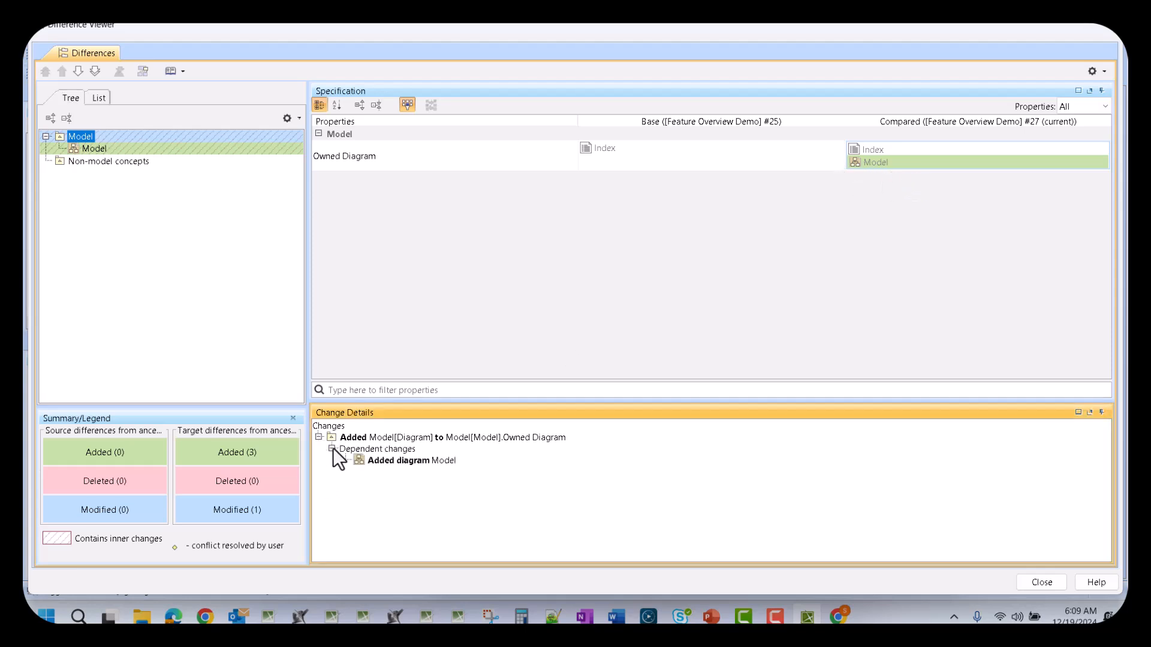
pyautogui.click(405, 465)
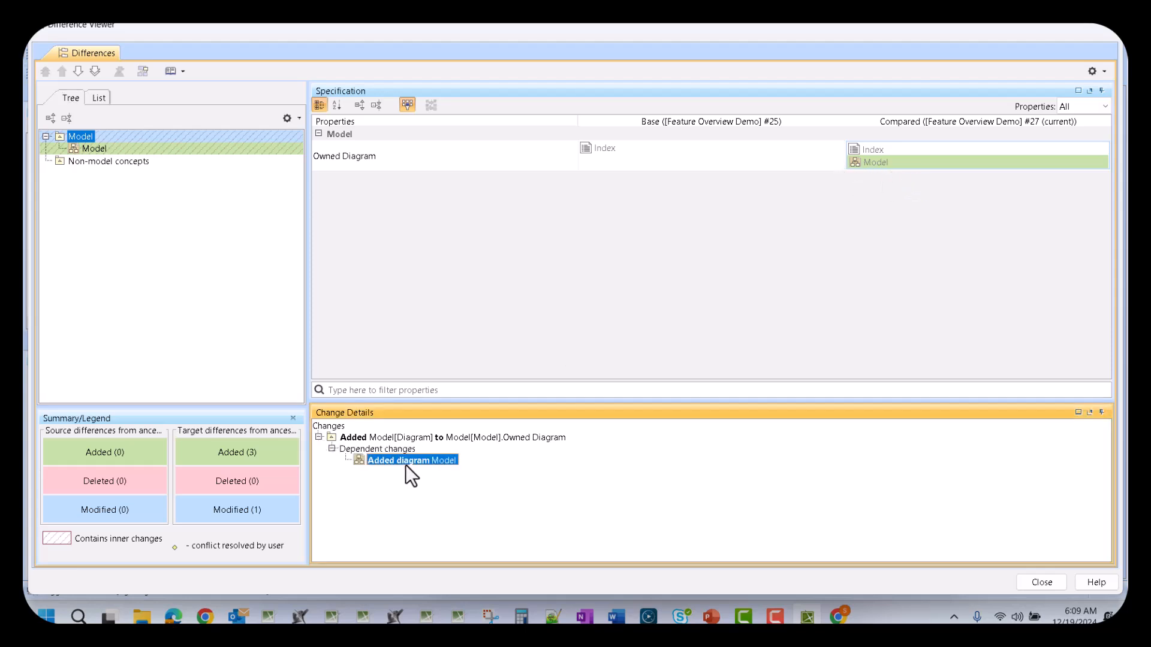
pyautogui.doubleClick(99, 150)
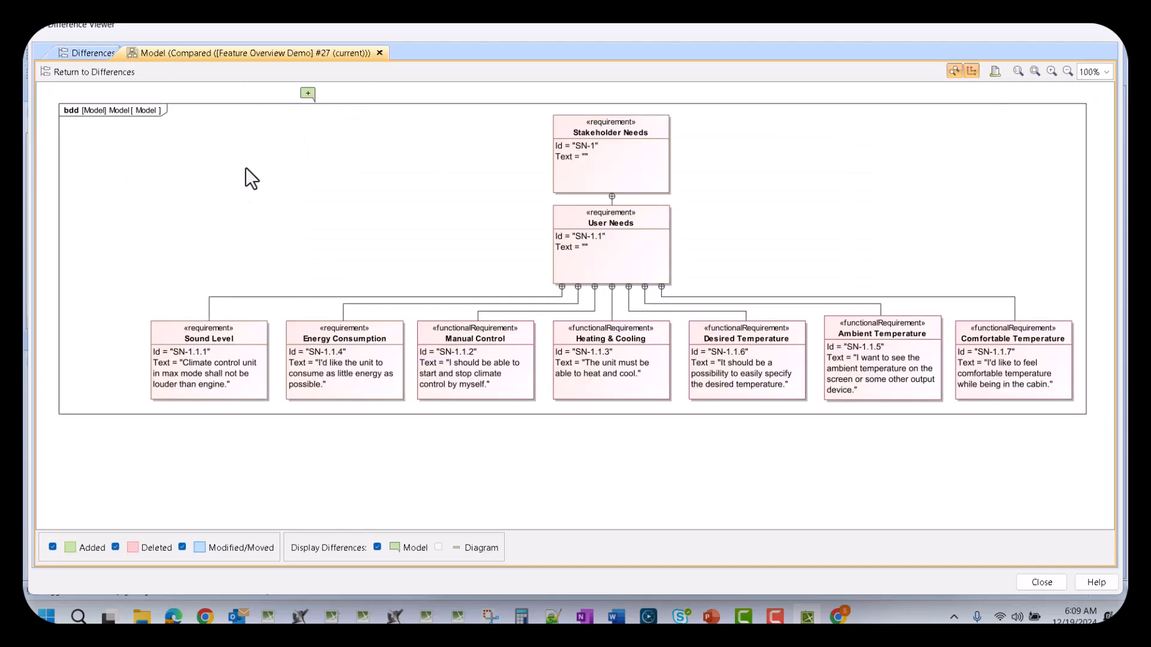
pyautogui.click(66, 54)
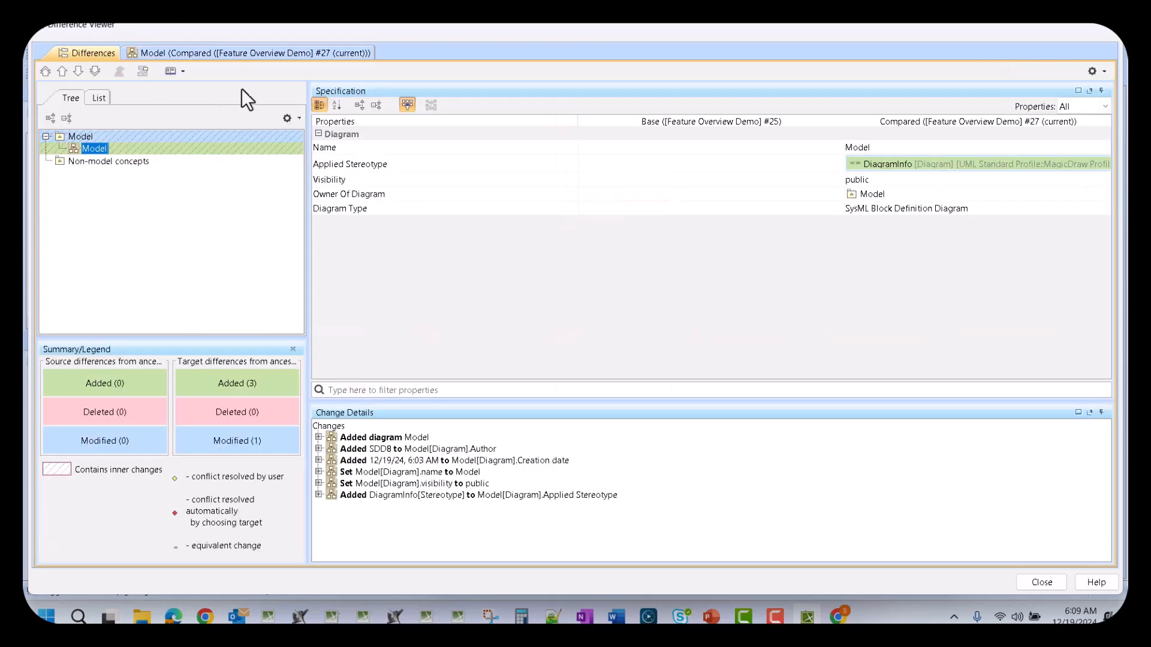
# Check the available difference report types and close the version comparison.
pyautogui.click(172, 73)
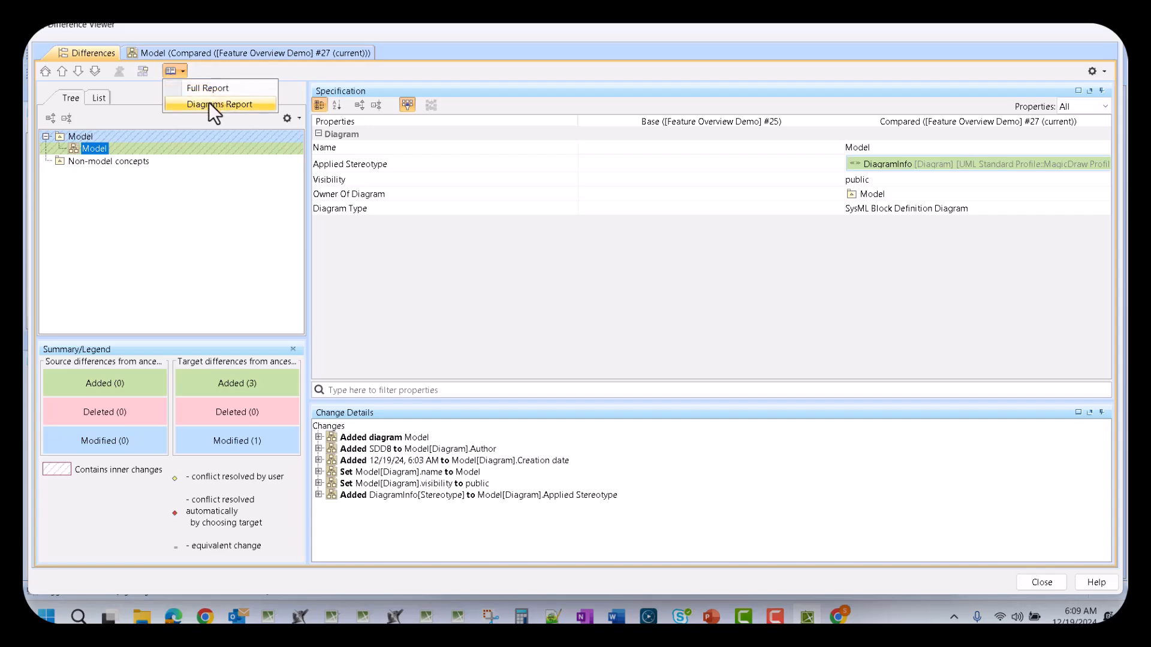
pyautogui.click(439, 55)
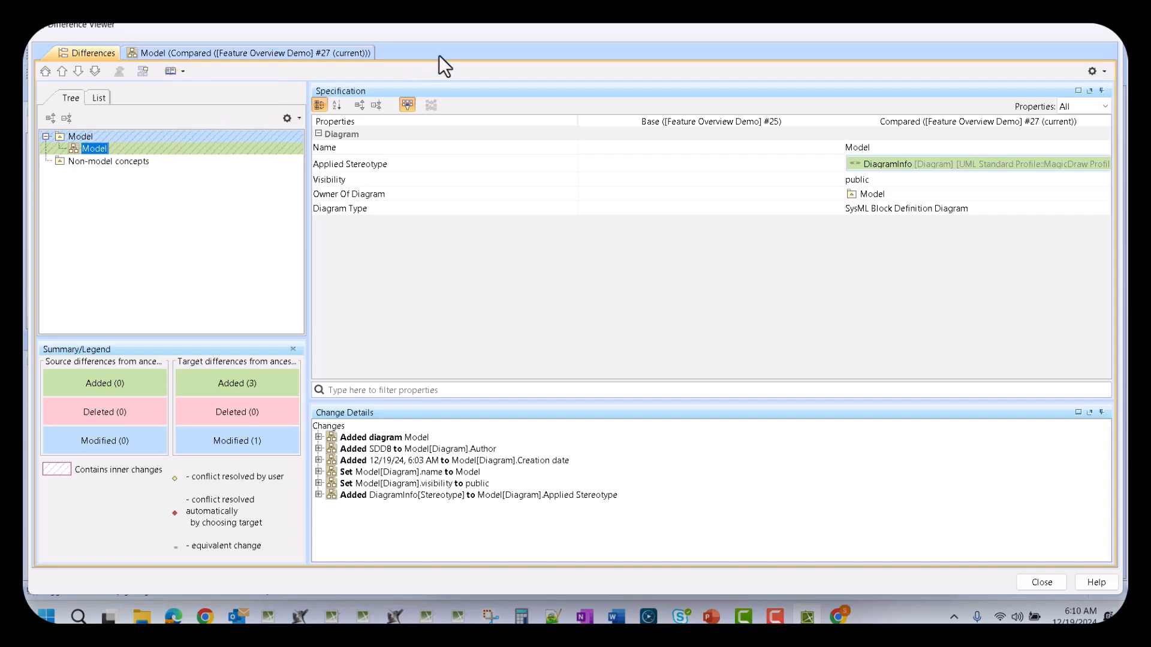
pyautogui.doubleClick(463, 23)
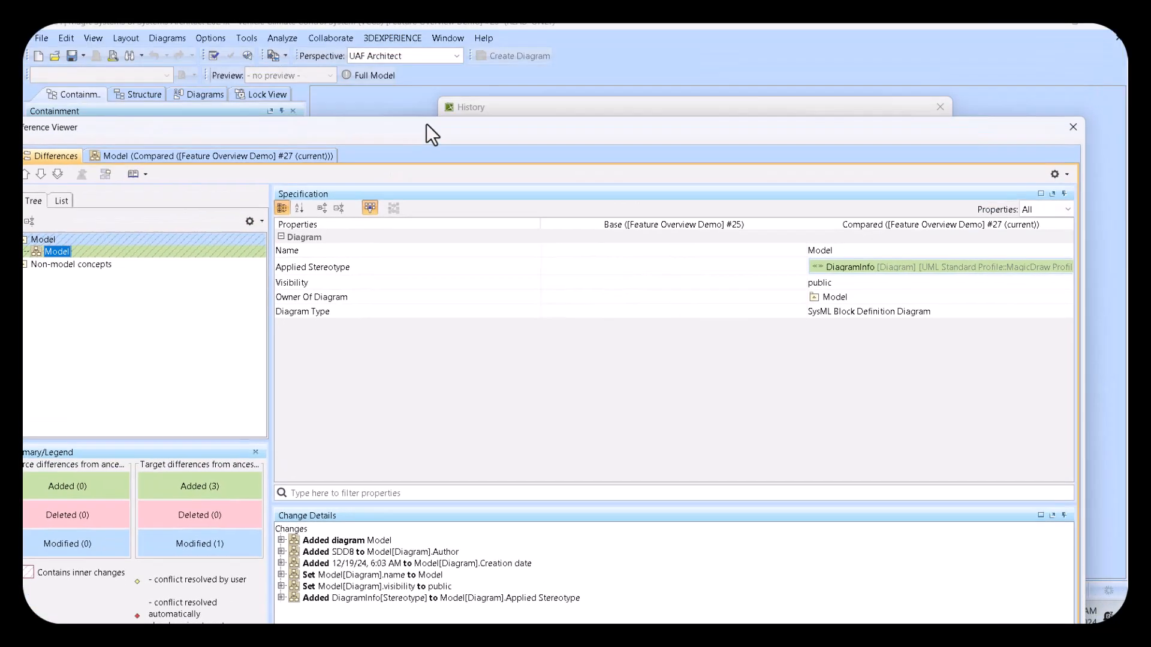
pyautogui.click(1071, 127)
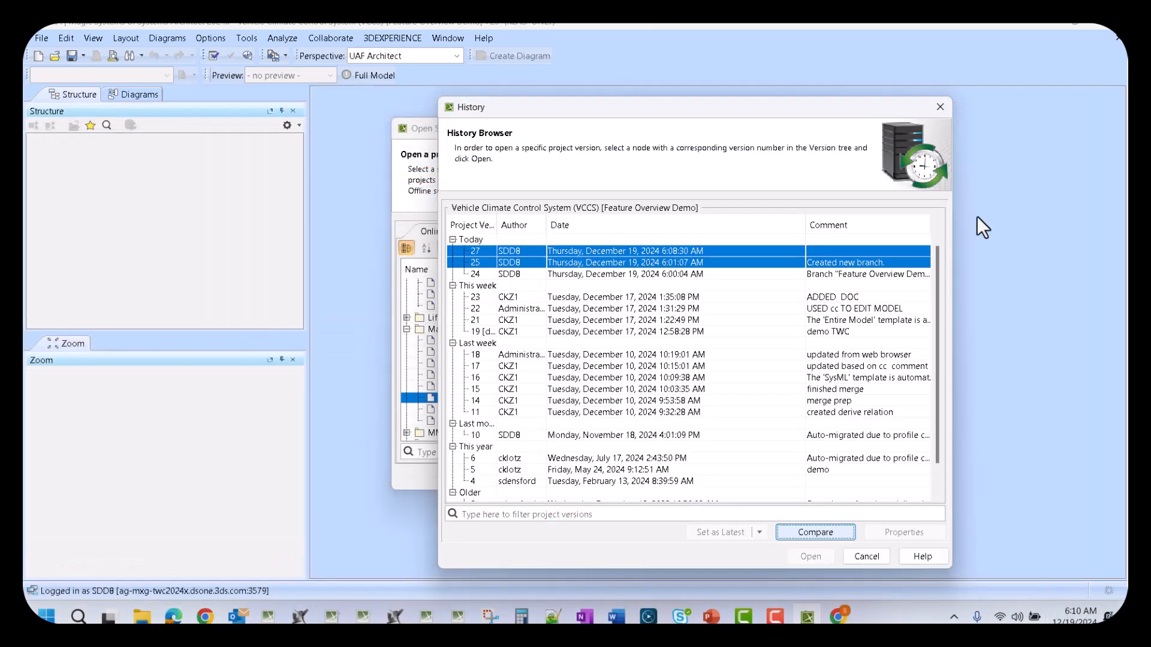
# Set project version 25 as the latest version.
pyautogui.click(706, 254)
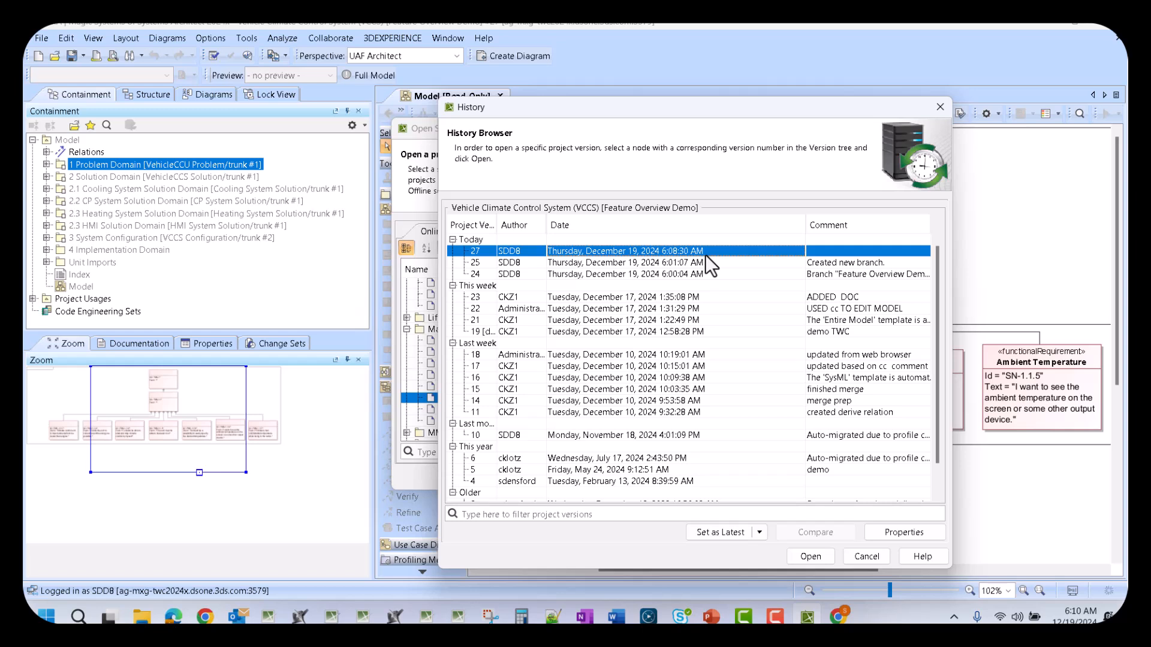
pyautogui.click(712, 264)
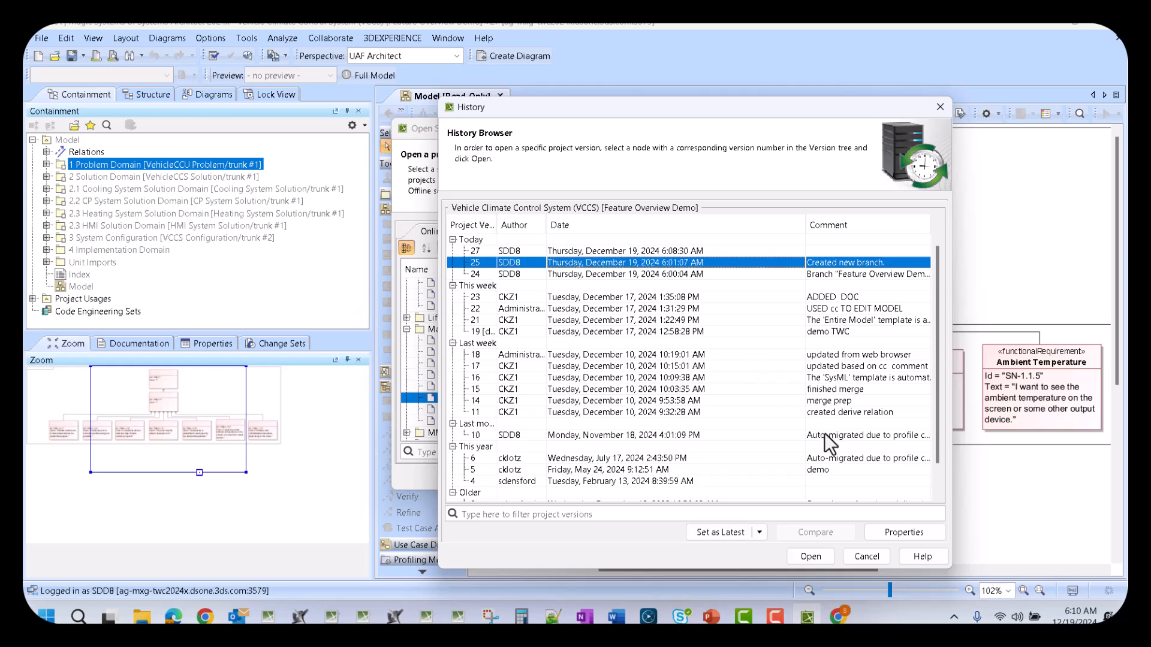
pyautogui.click(708, 538)
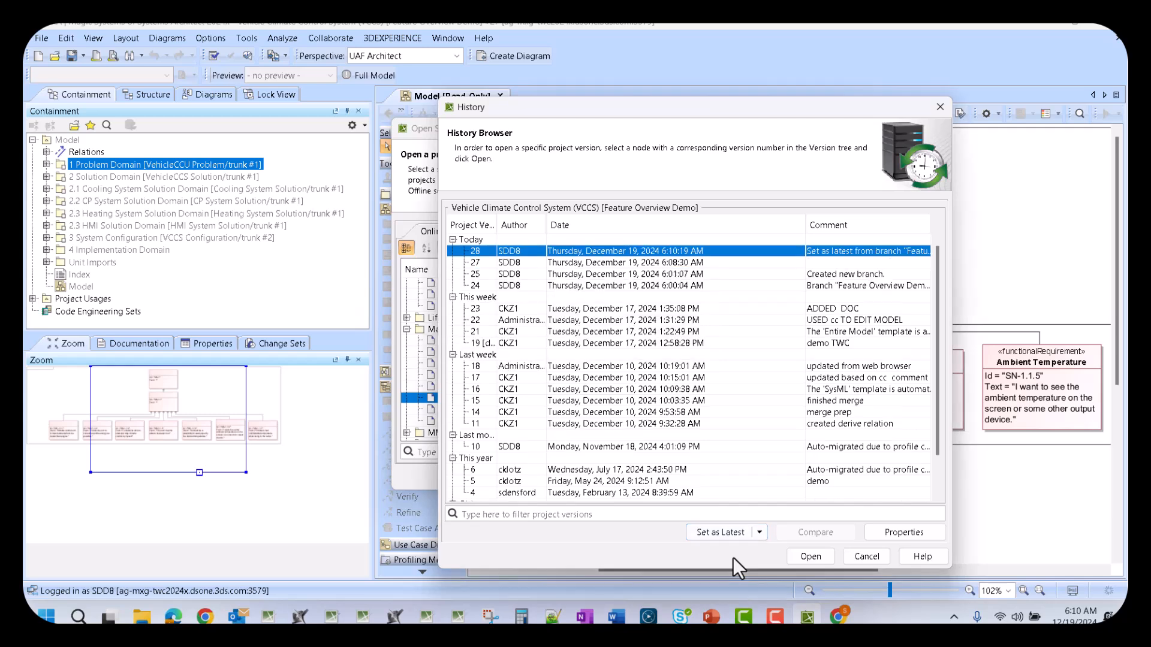
# Open project version 28, closing the already open version 27, and widen the Containment browser to fit the package names.
pyautogui.click(819, 559)
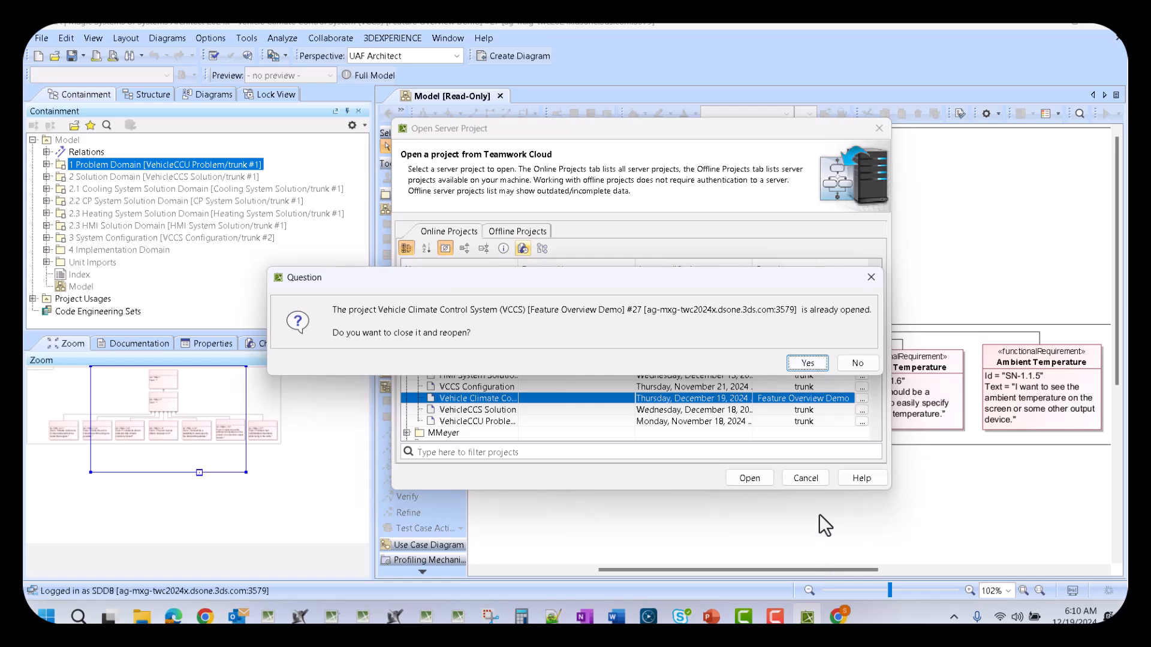
pyautogui.click(807, 363)
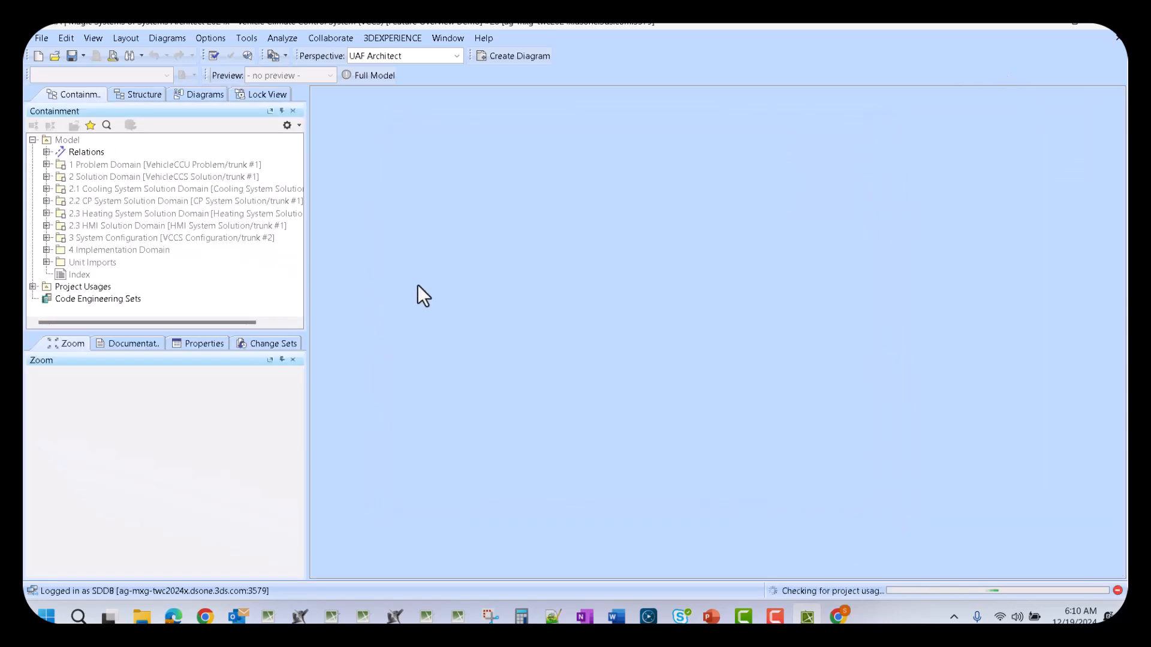
pyautogui.moveTo(306, 214); pyautogui.dragTo(379, 211)
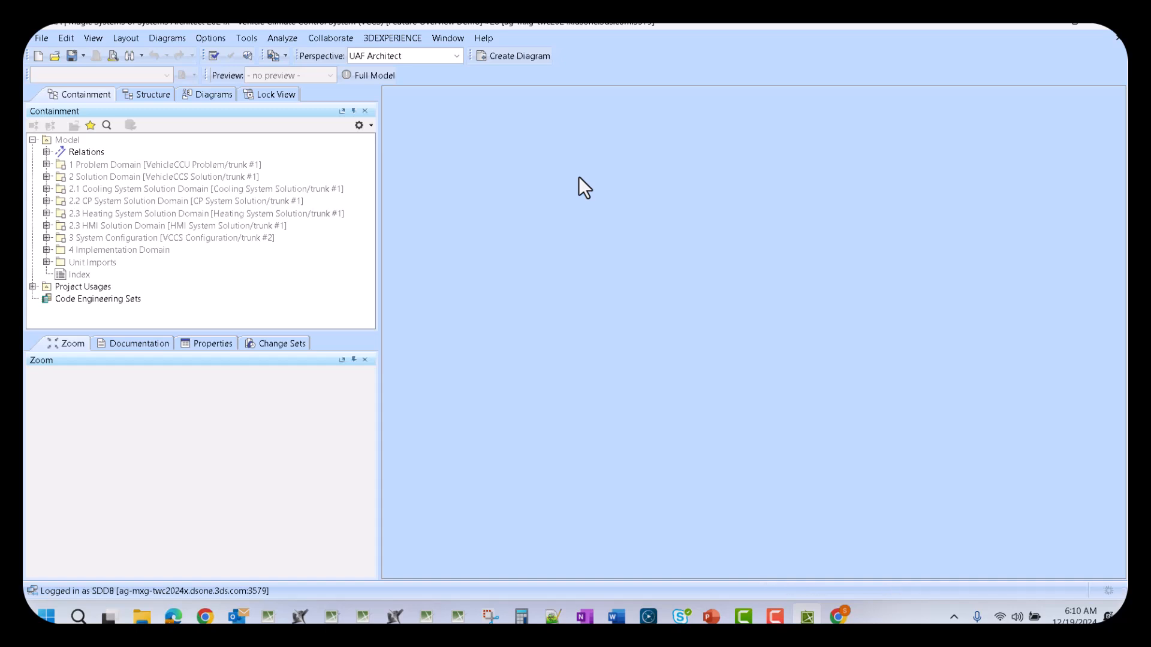
pyautogui.rightClick(63, 143)
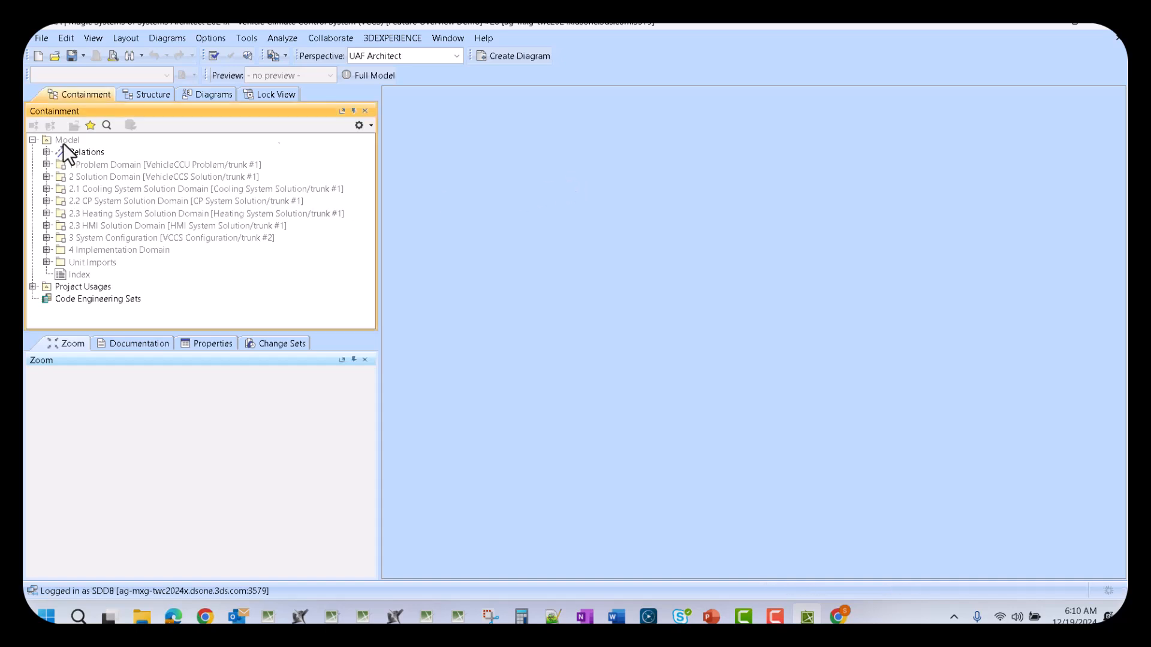
pyautogui.click(145, 188)
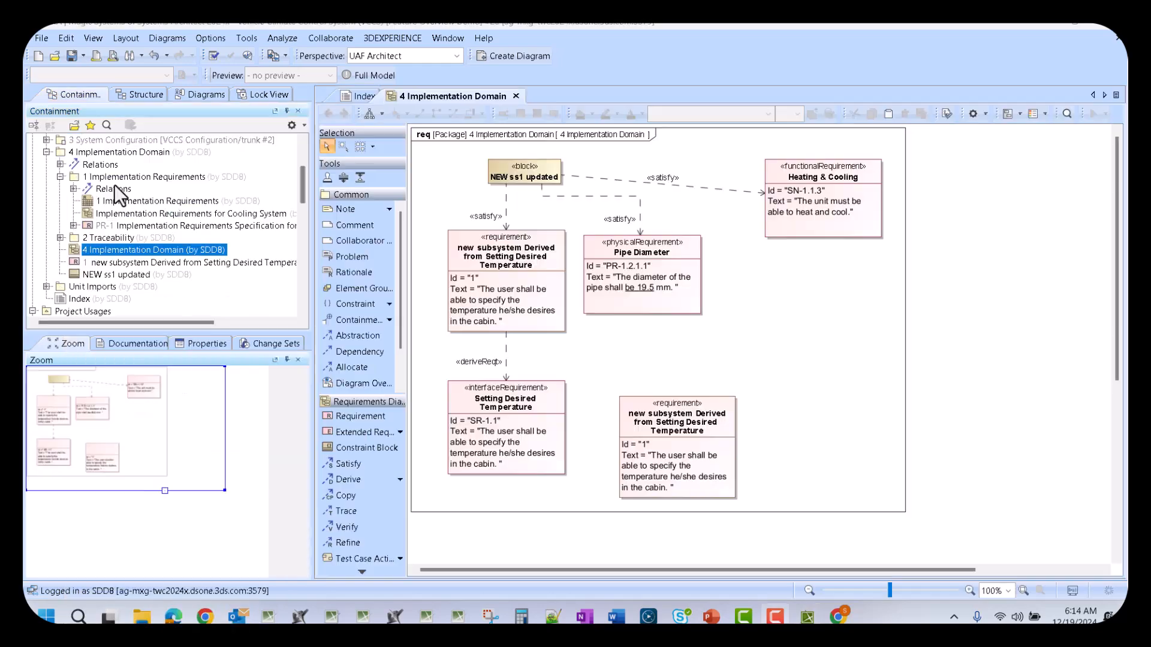
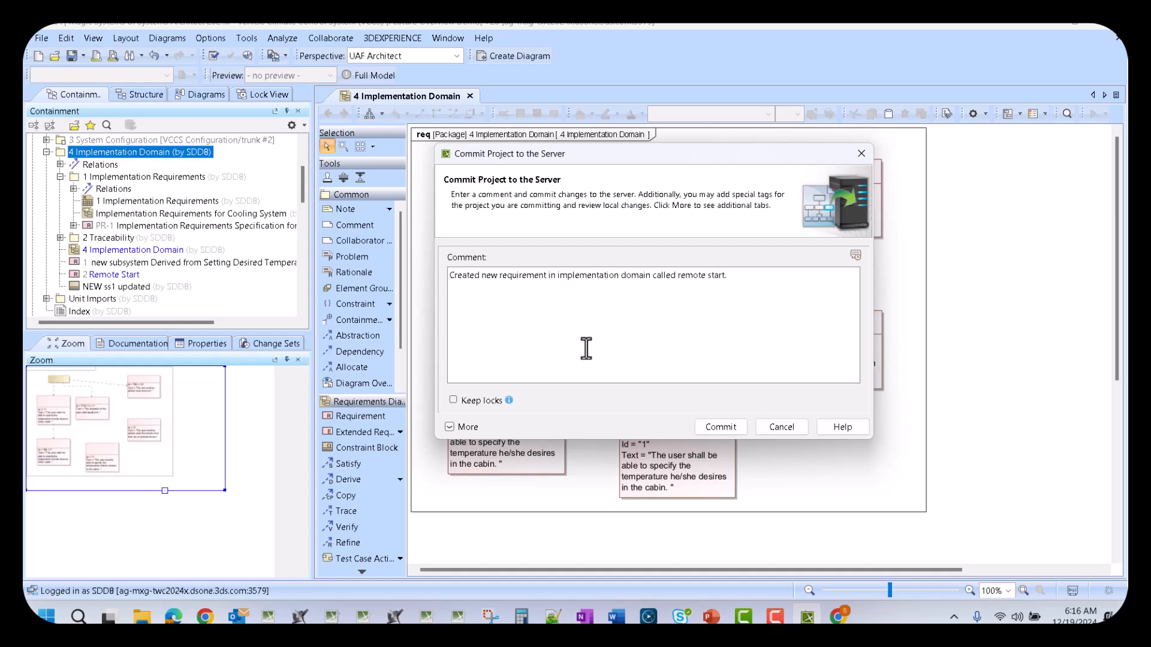
# Commit the project to the server with the comment "Created new requirement in implementation domain called remote start.".
pyautogui.click(722, 426)
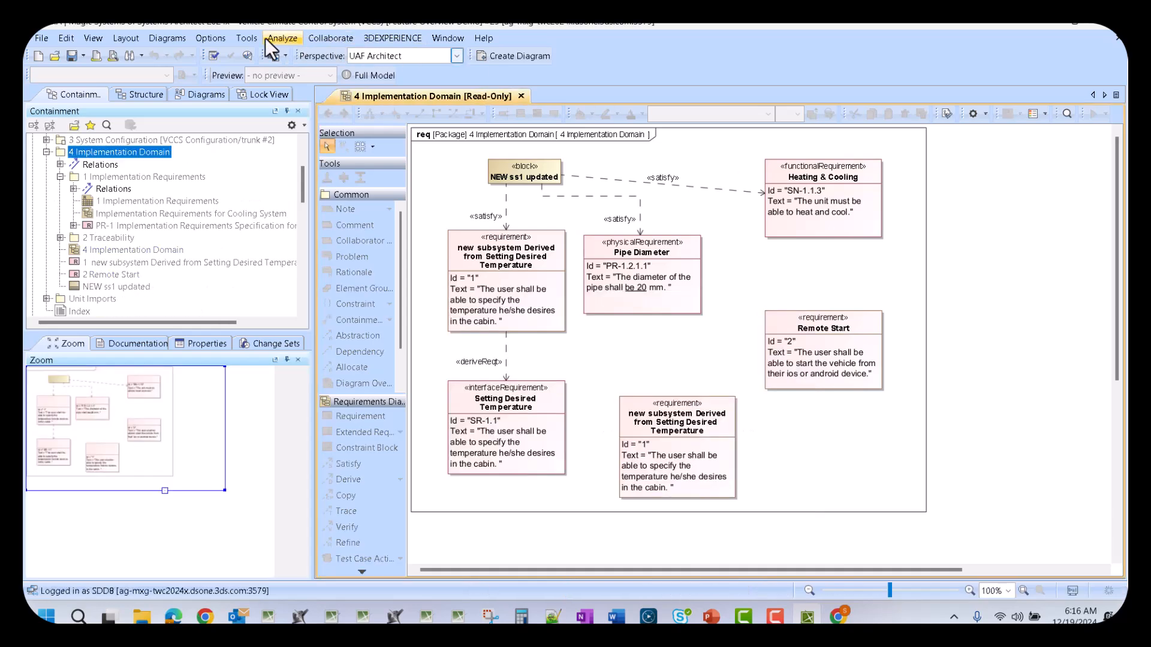
# Open the Vehicle Climate Control System server project on its Demo Trunk branch.
pyautogui.click(313, 38)
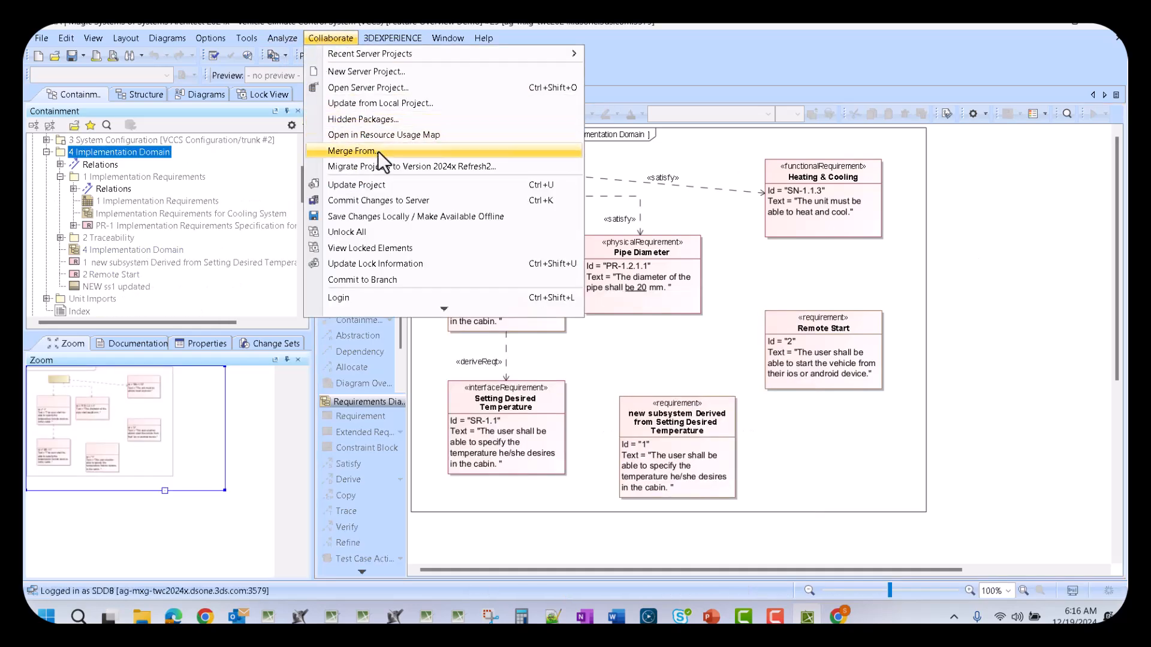
pyautogui.click(375, 87)
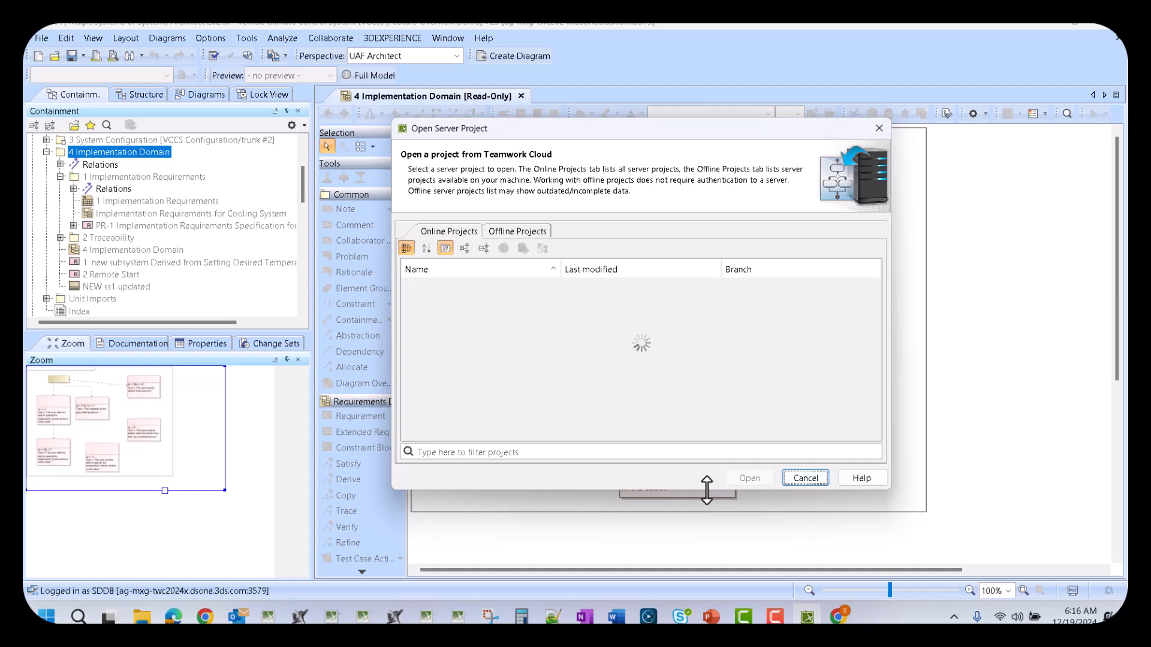
pyautogui.moveTo(706, 489); pyautogui.dragTo(703, 548)
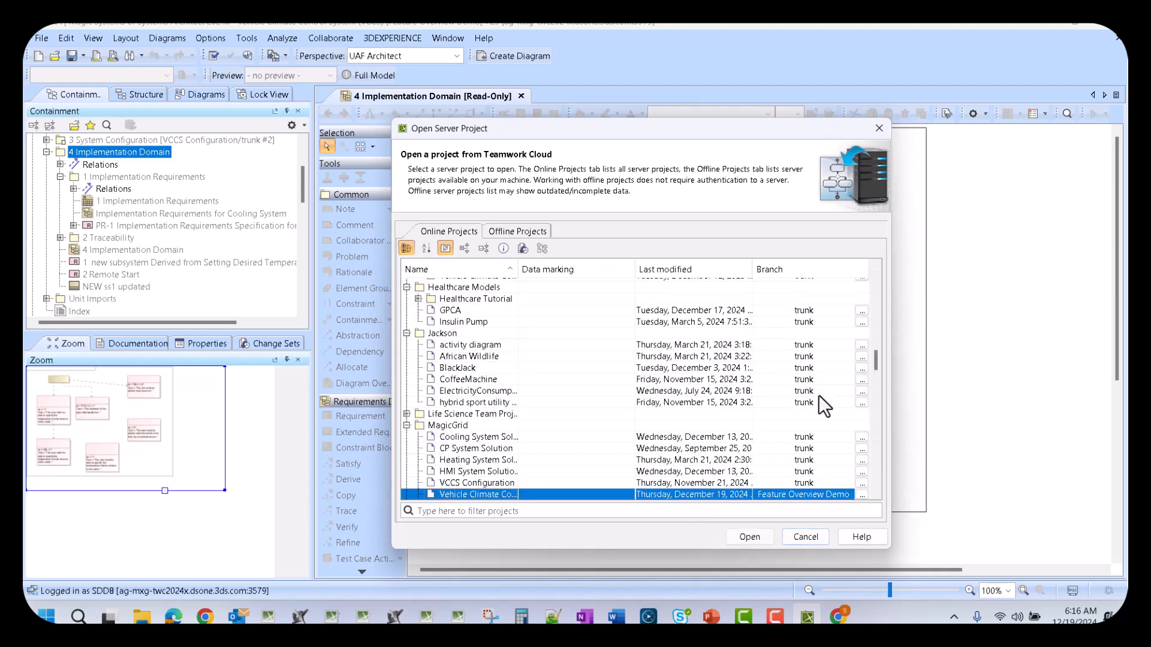
pyautogui.click(861, 495)
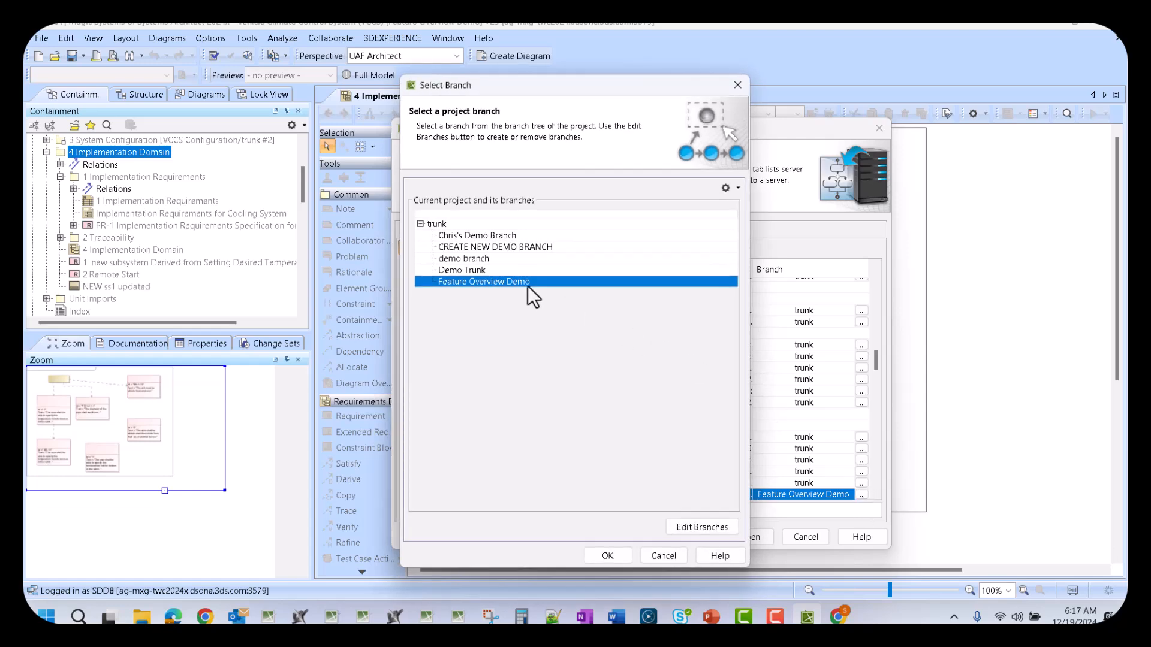
pyautogui.click(486, 267)
pyautogui.click(624, 552)
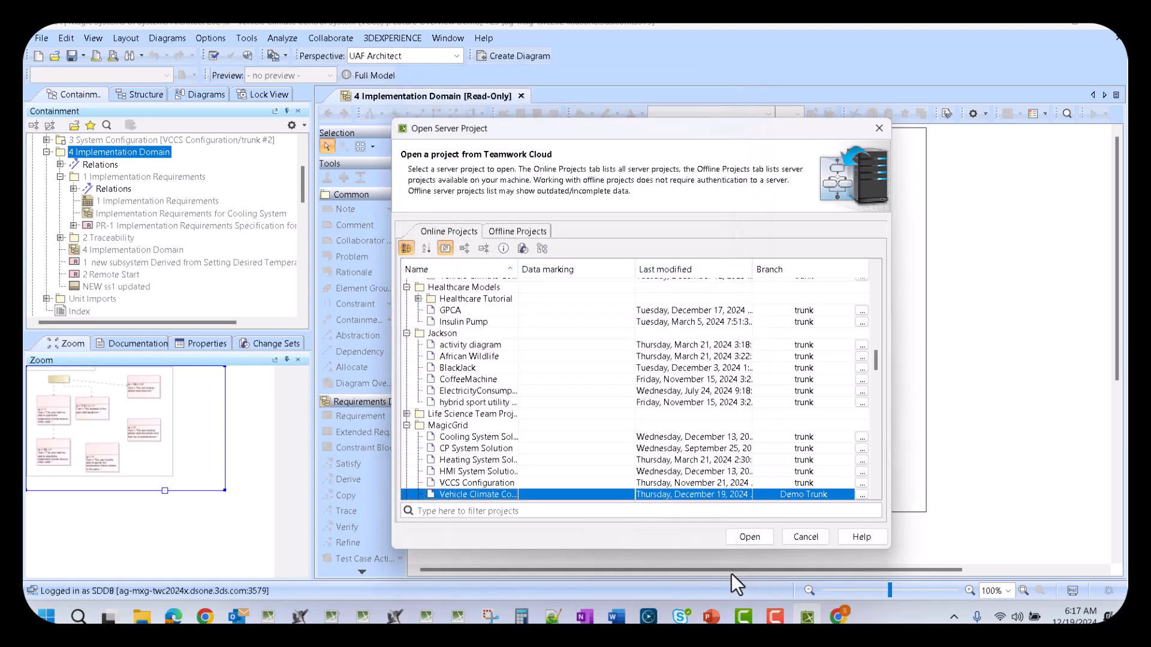
pyautogui.click(741, 538)
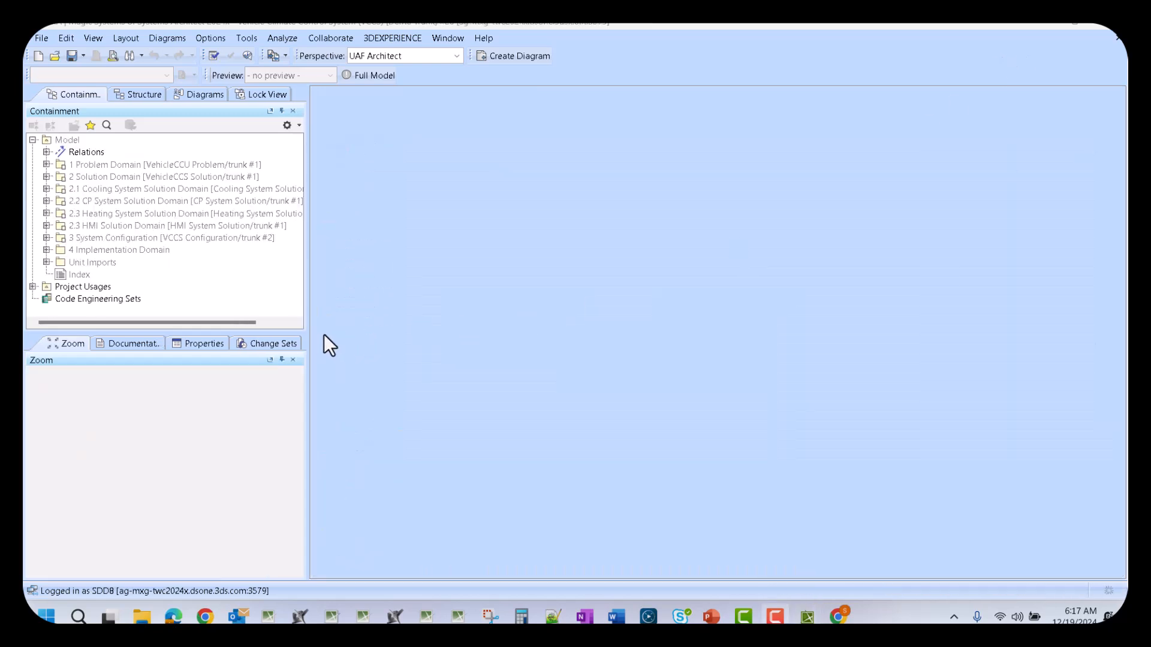
# Start a merge with lock from version 29 of the Feature Overview Demo branch into the open Demo Trunk project.
pyautogui.click(324, 36)
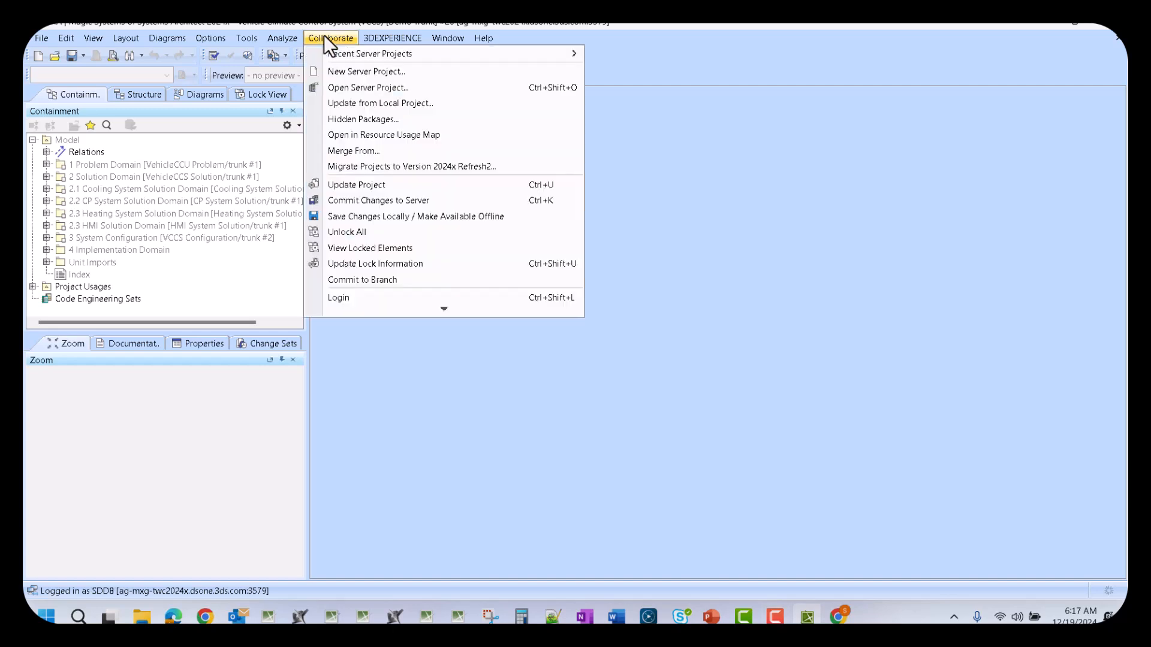
pyautogui.click(397, 151)
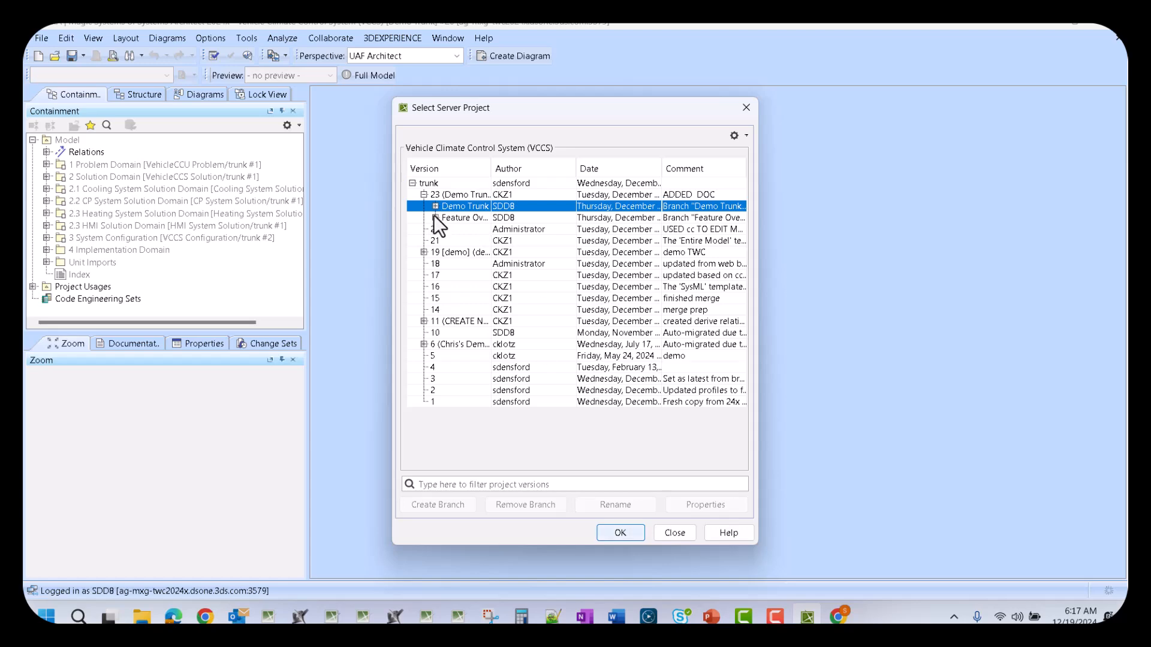
pyautogui.click(434, 217)
pyautogui.click(455, 229)
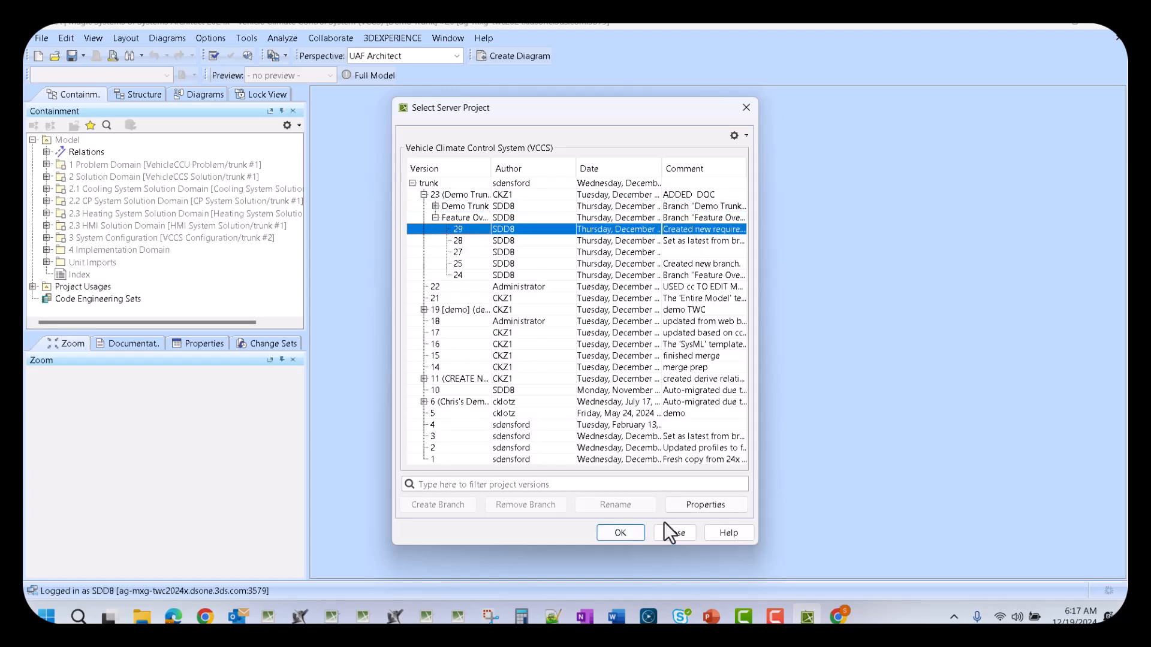
pyautogui.click(636, 534)
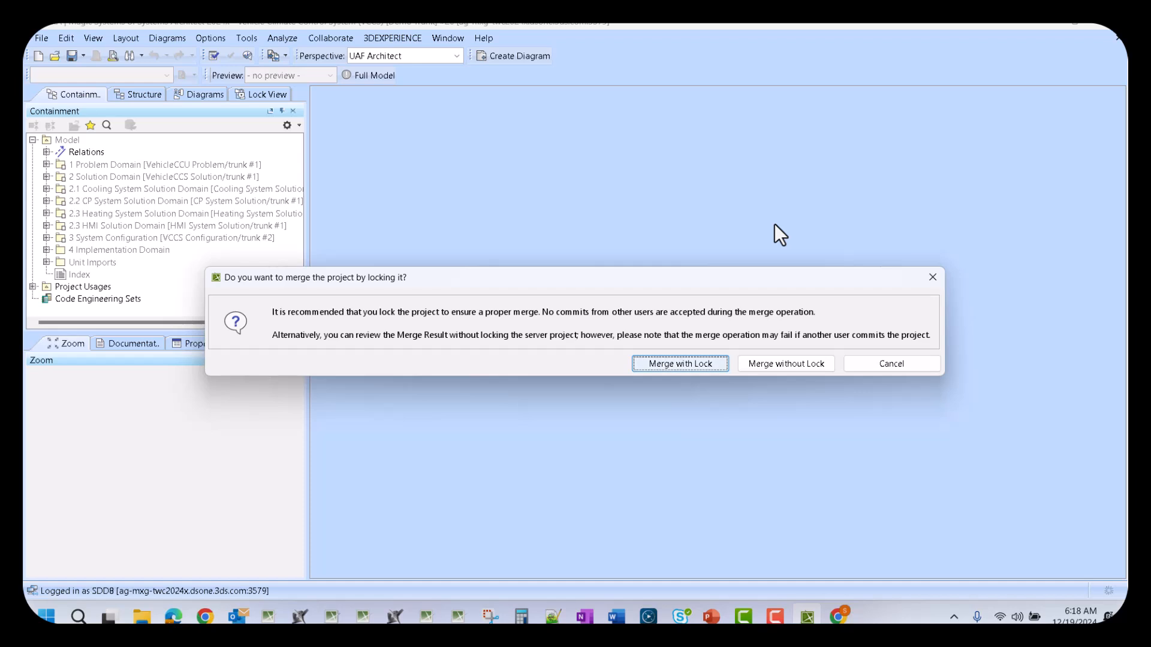
pyautogui.click(713, 363)
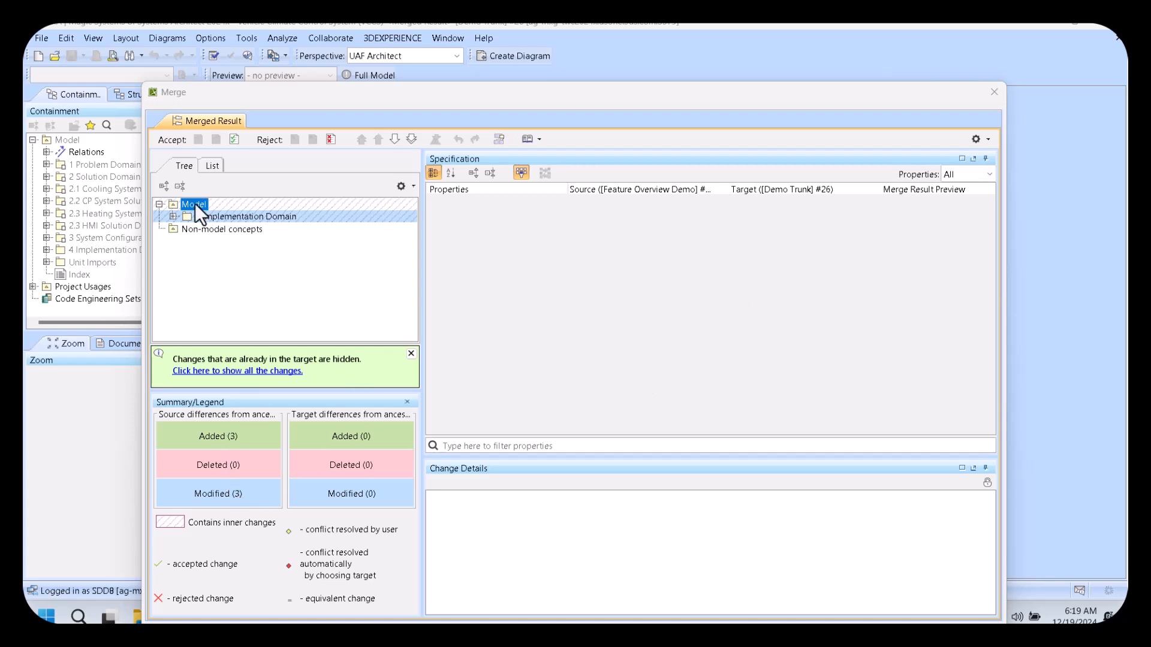
# Examine the merge changes under 4 Implementation Domain, down to the Pipe Diameter requirement's source, target and merged text.
pyautogui.click(173, 216)
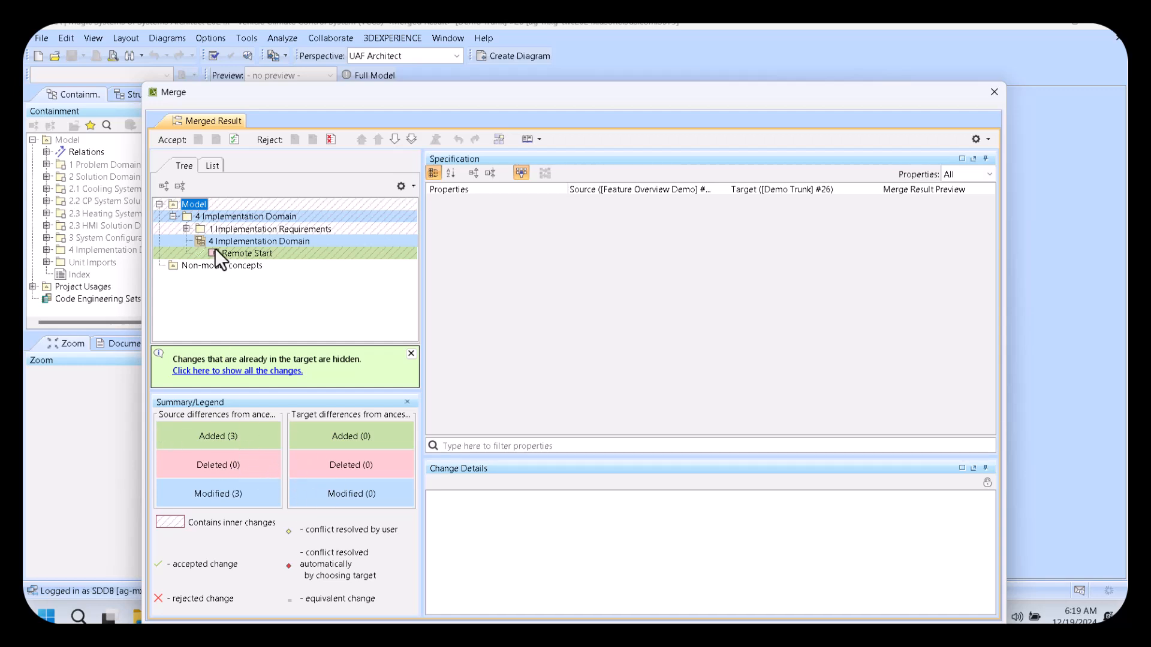
pyautogui.click(236, 240)
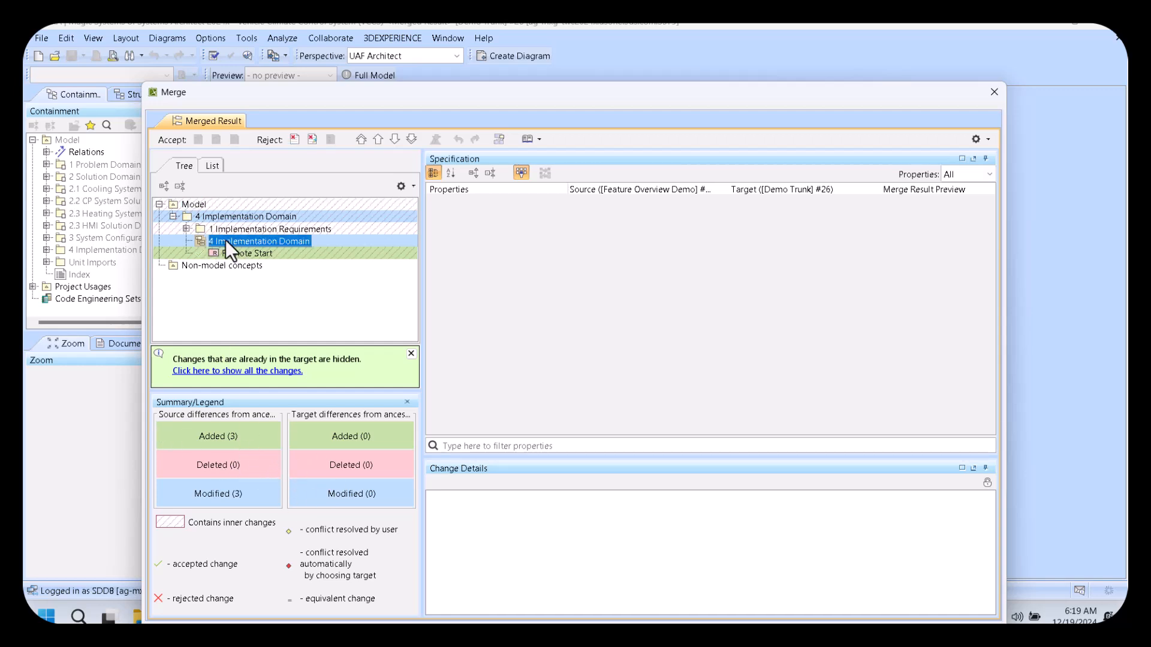
pyautogui.click(185, 229)
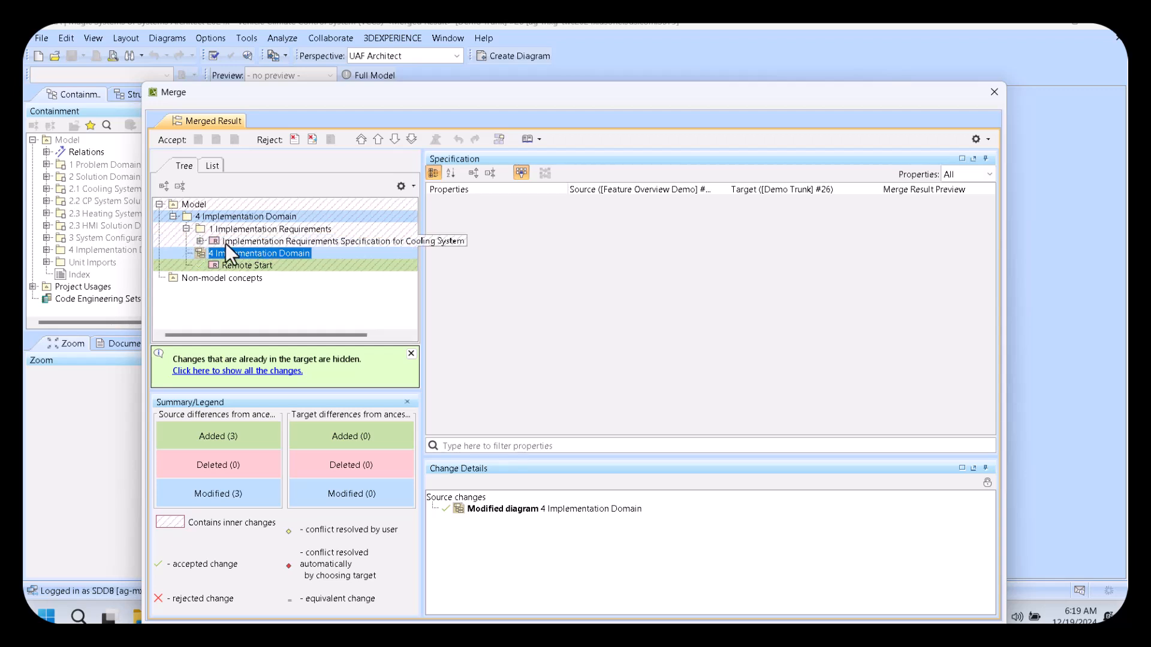
pyautogui.click(200, 241)
pyautogui.click(214, 253)
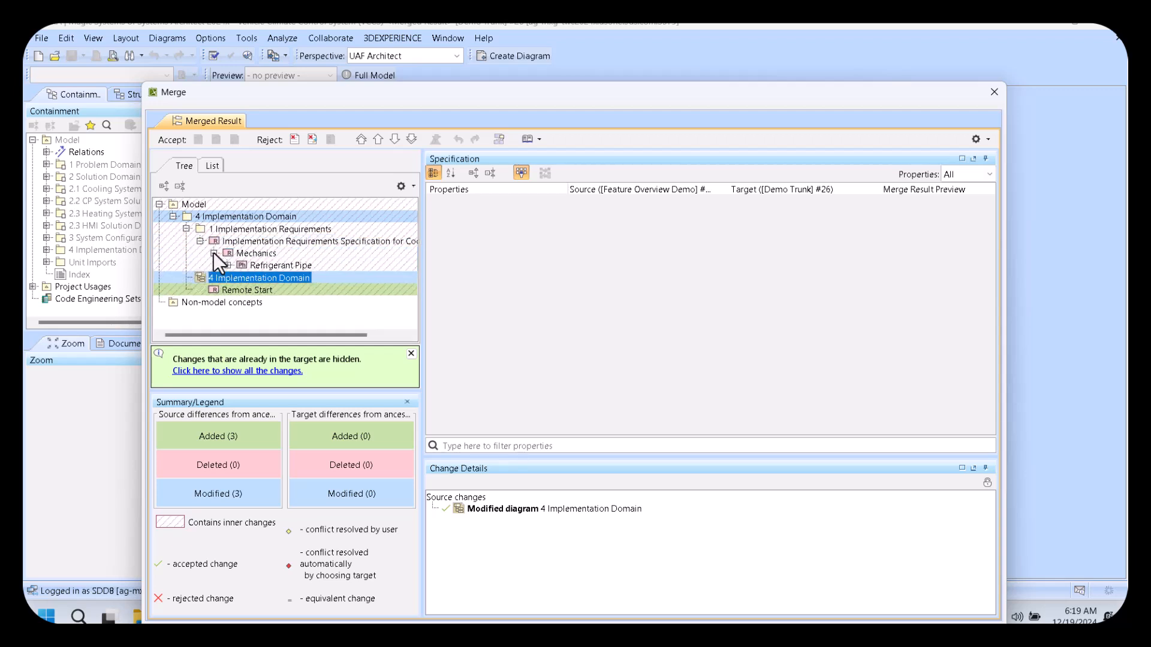
pyautogui.click(228, 265)
pyautogui.click(267, 278)
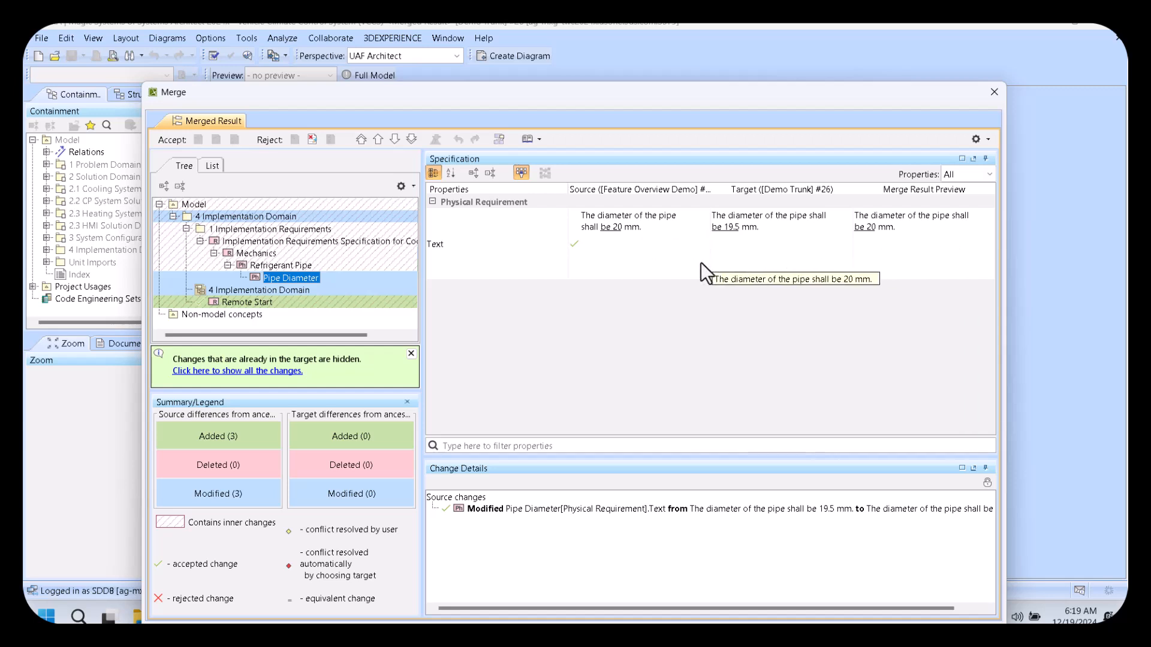
# Reject the added Remote Start requirement in the merge result and finish merging.
pyautogui.click(233, 303)
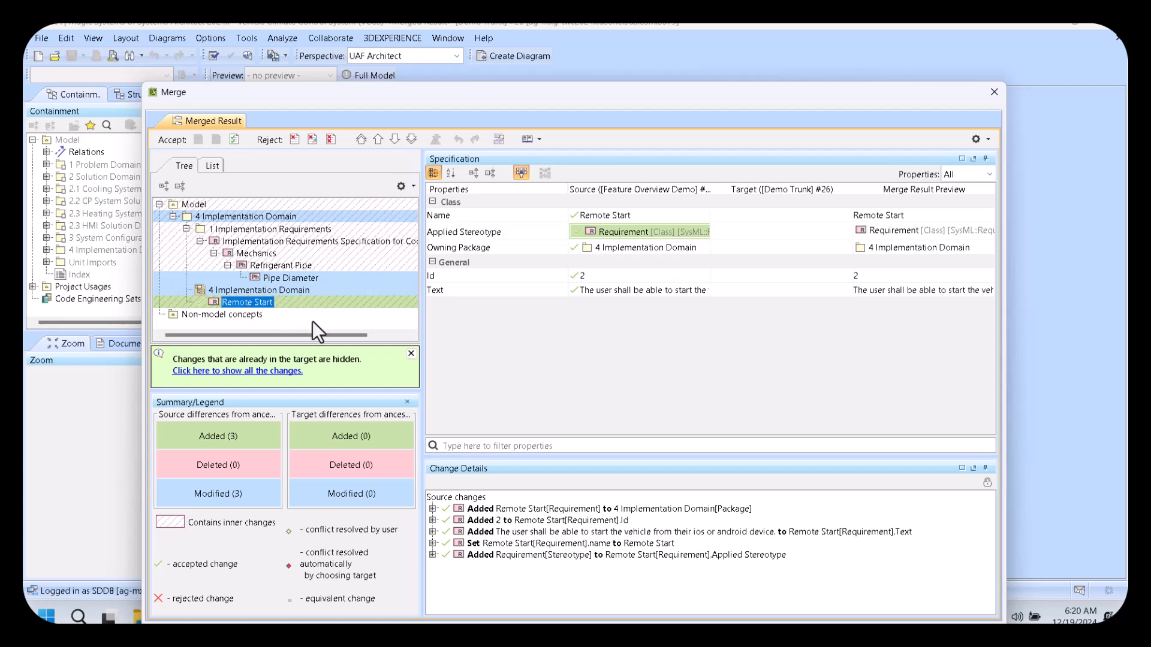
pyautogui.click(296, 139)
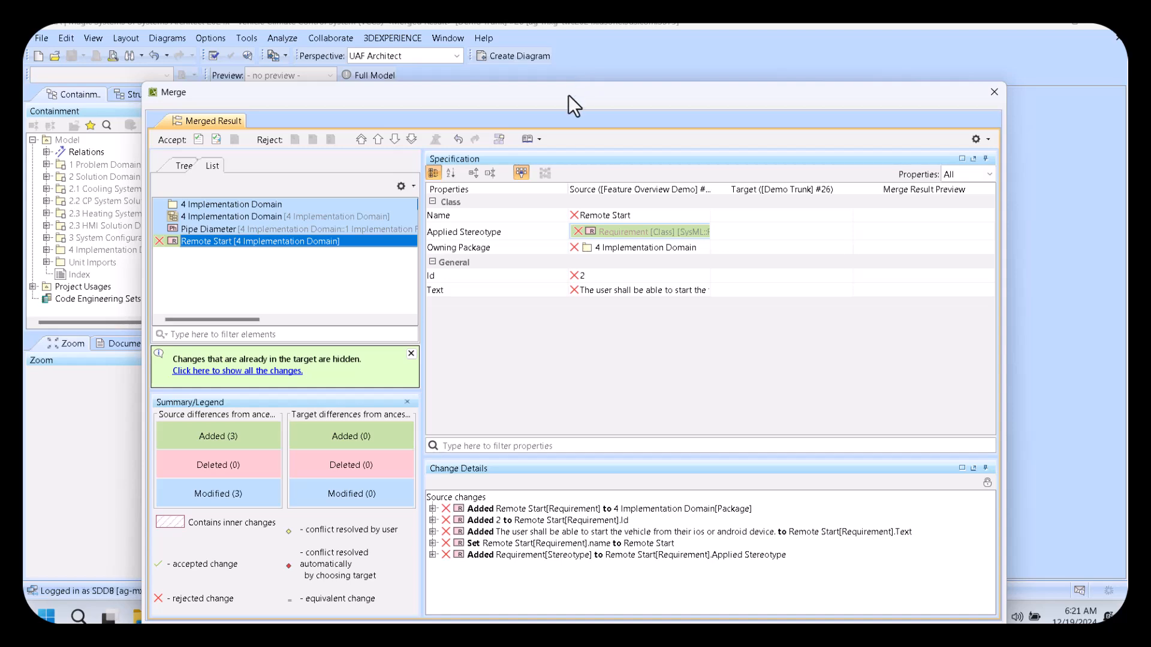
pyautogui.moveTo(568, 95); pyautogui.dragTo(568, 50)
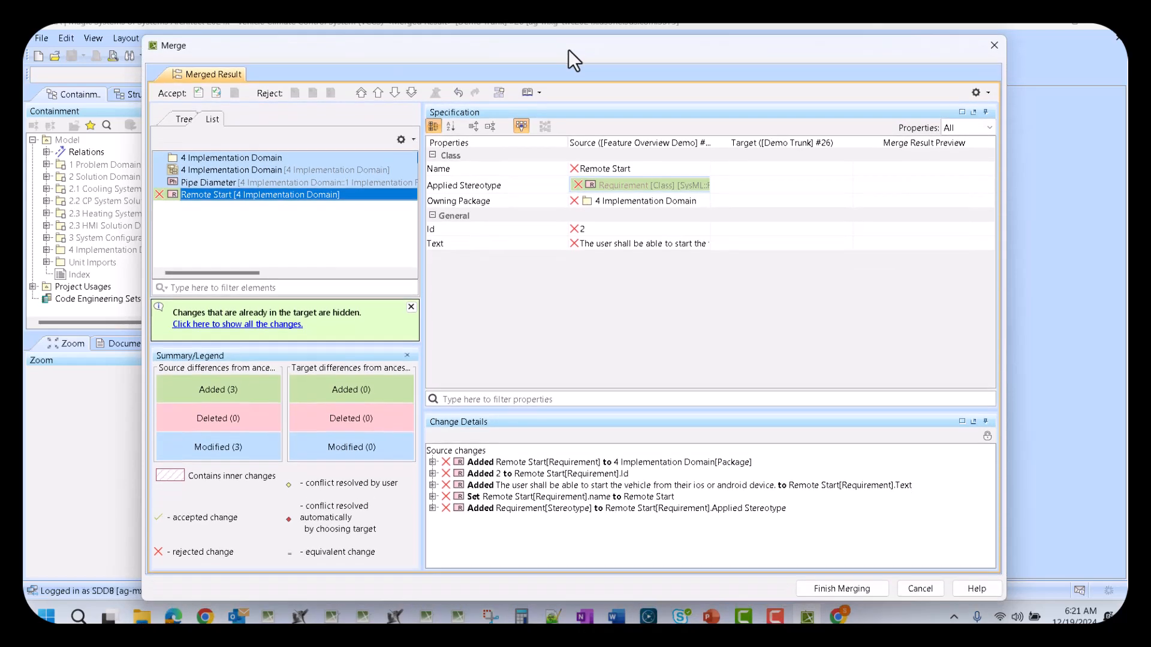
pyautogui.click(865, 585)
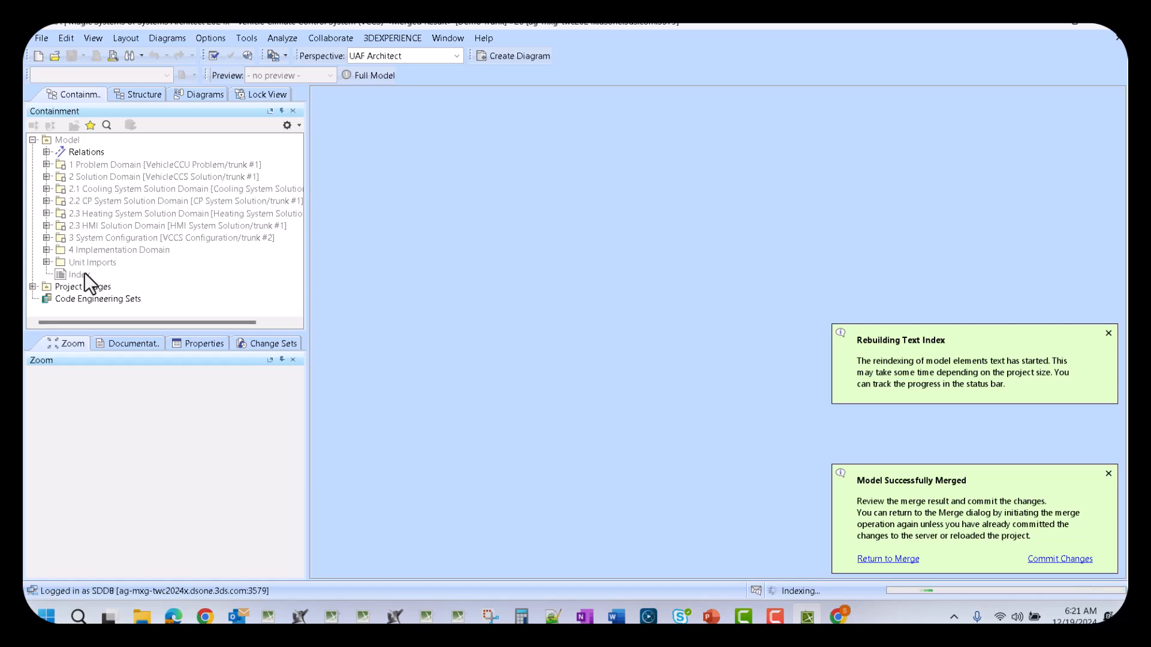
# Open the merged 4 Implementation Domain diagram and check its requirements, including Pipe Diameter.
pyautogui.click(46, 250)
pyautogui.scroll(-2, 114, 264)
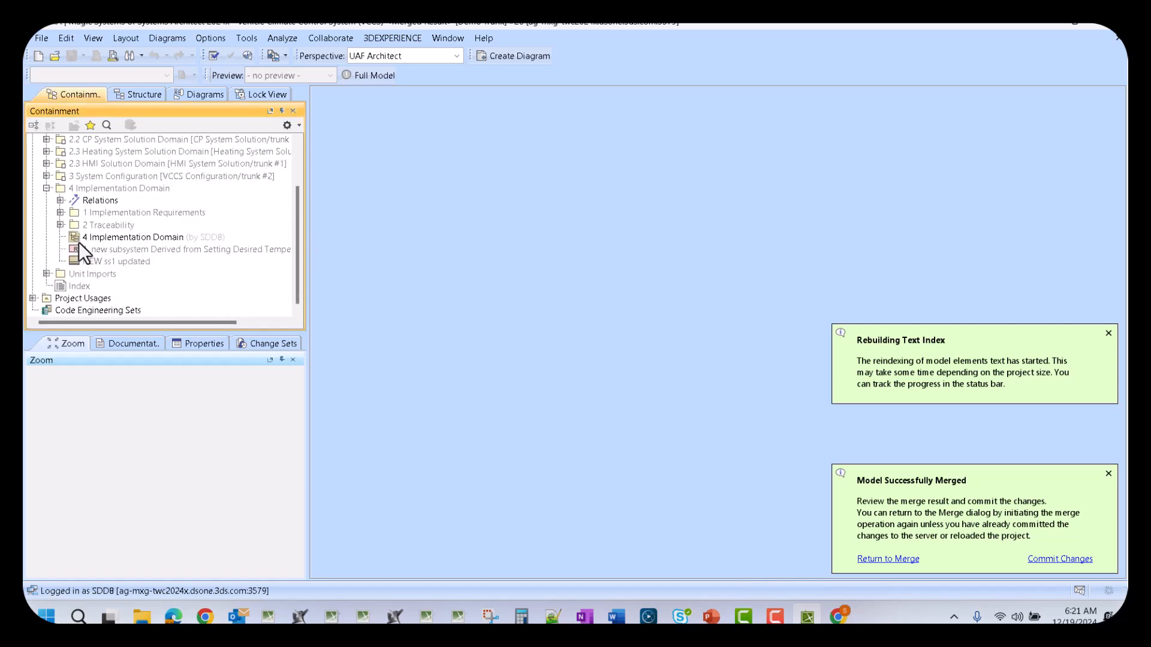
pyautogui.doubleClick(108, 237)
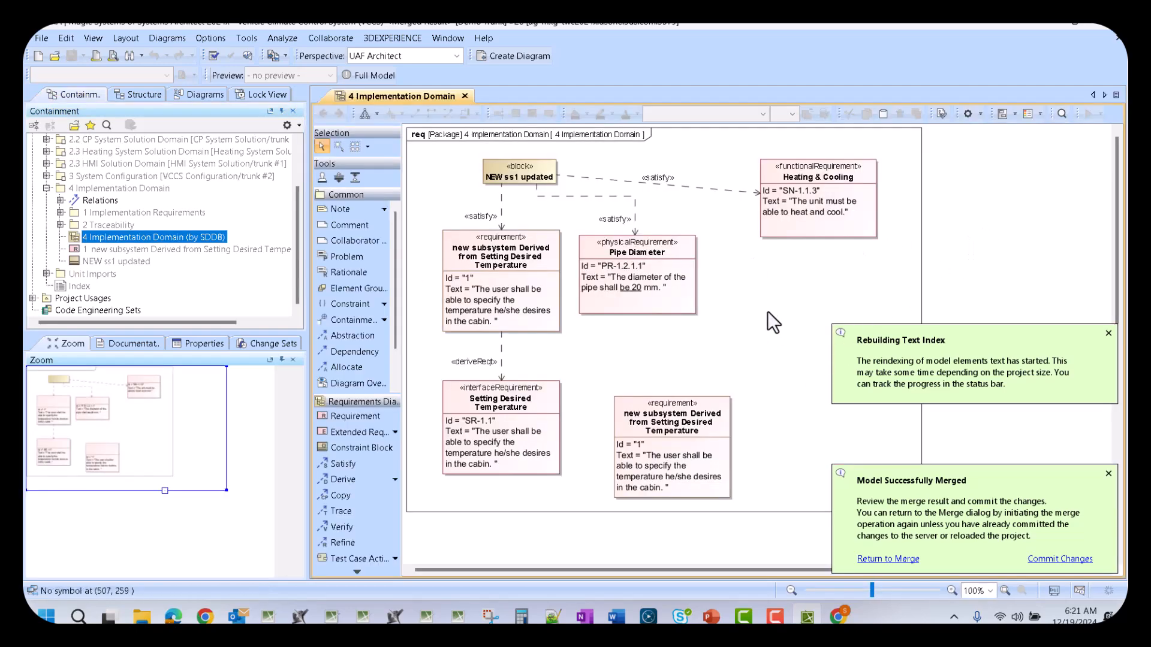
pyautogui.click(622, 247)
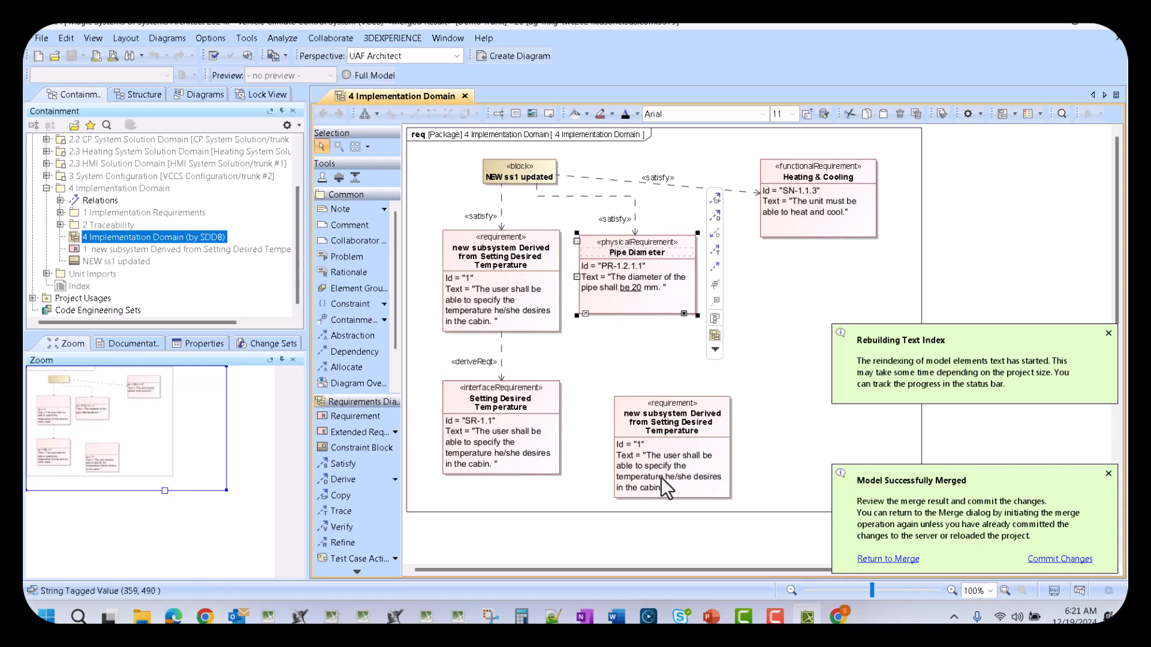
pyautogui.click(776, 325)
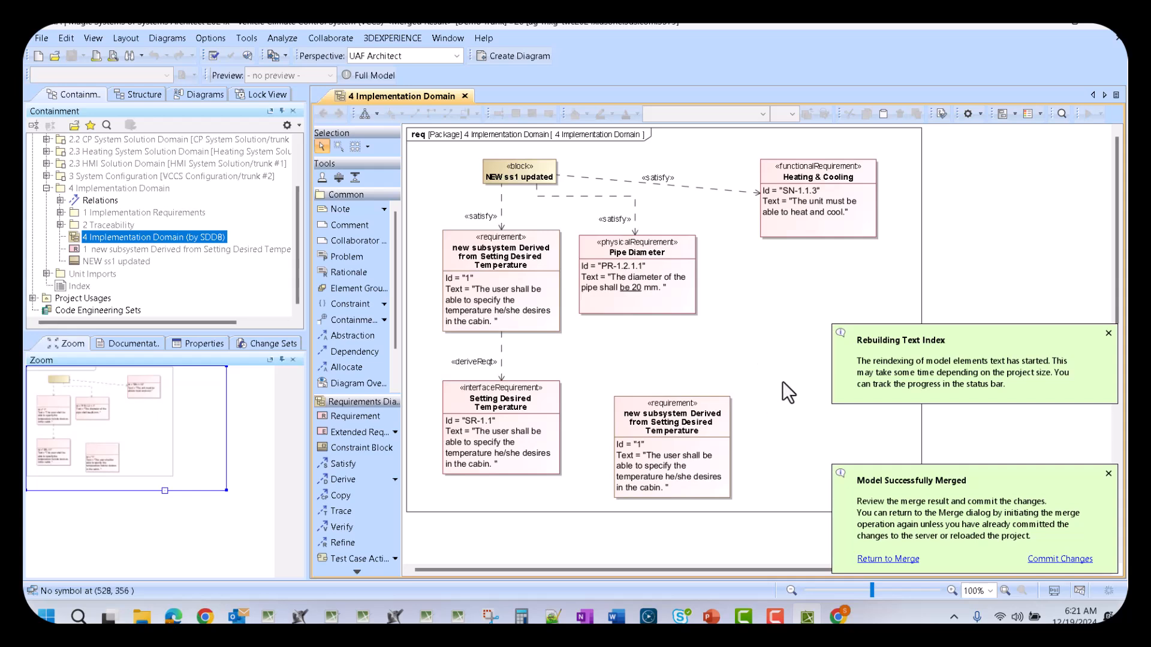
# Commit the merged project to the server with the comment "Completed merge of Feature Overview Demo back to Demo Trunk".
pyautogui.click(1082, 561)
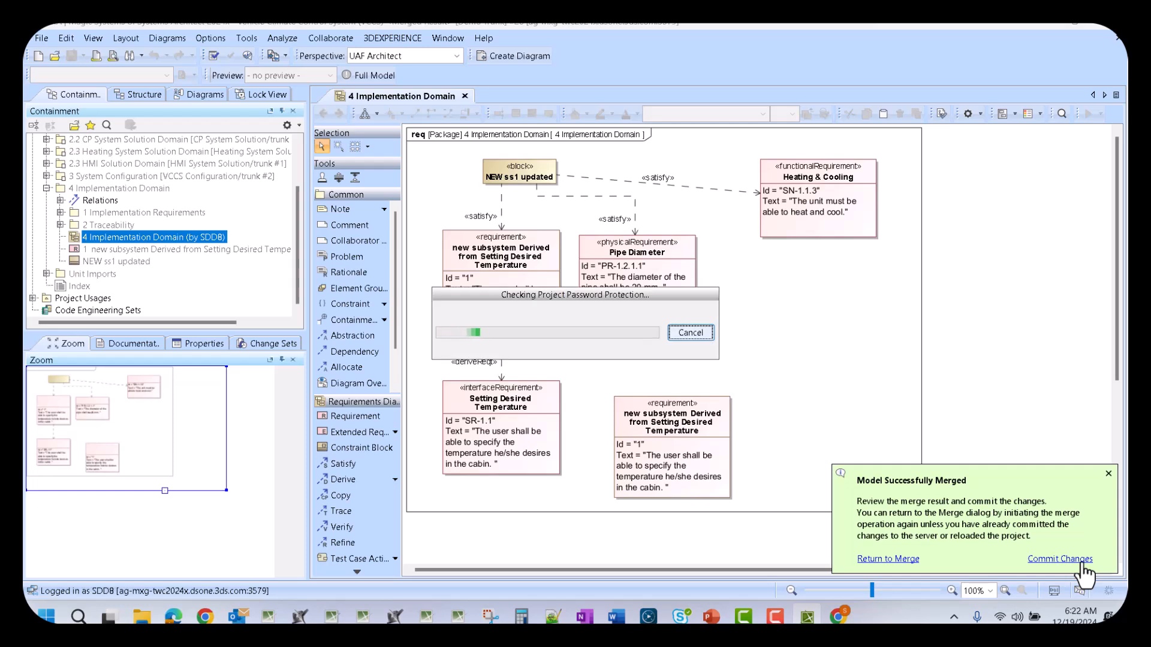
pyautogui.write('Completed merge of Feature Overview Demo back to Demo Trunk')
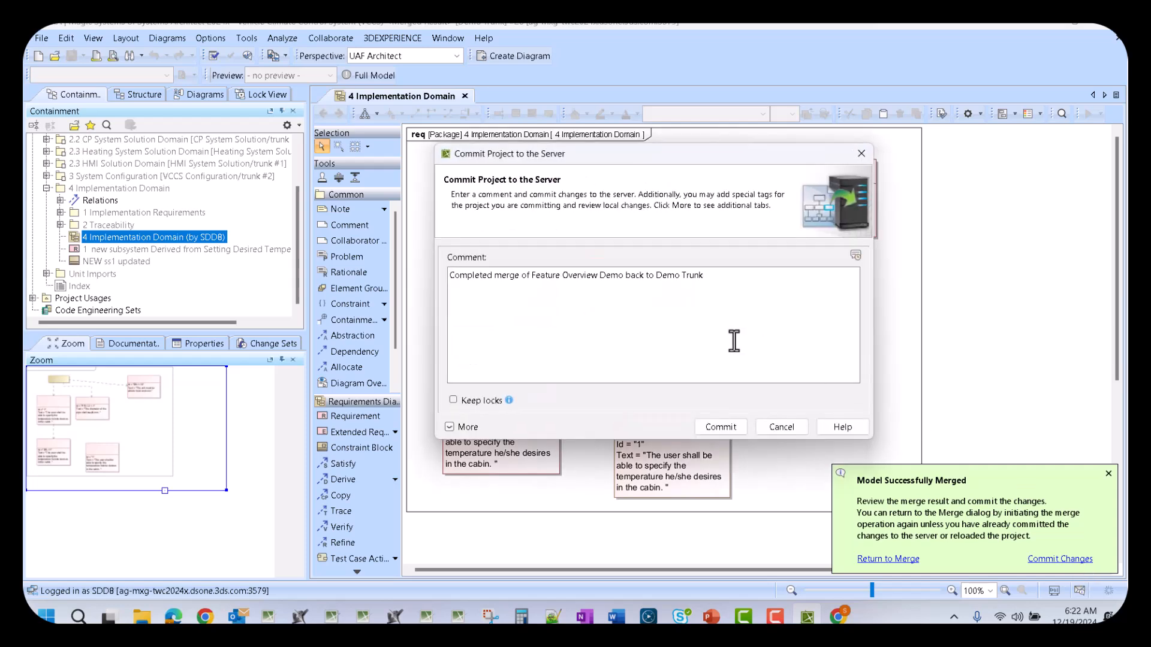
pyautogui.click(727, 426)
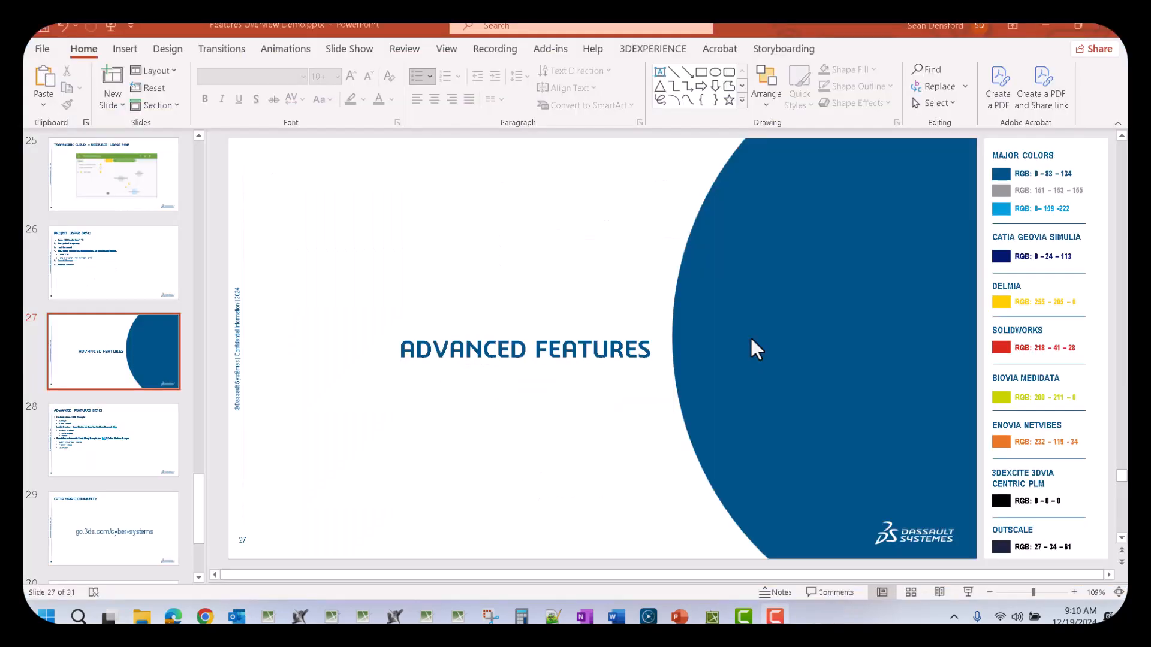
# Advance the PowerPoint deck to the Advanced Features Demo slide and switch back to Magic Systems of Systems Architect.
pyautogui.scroll(-1, 750, 338)
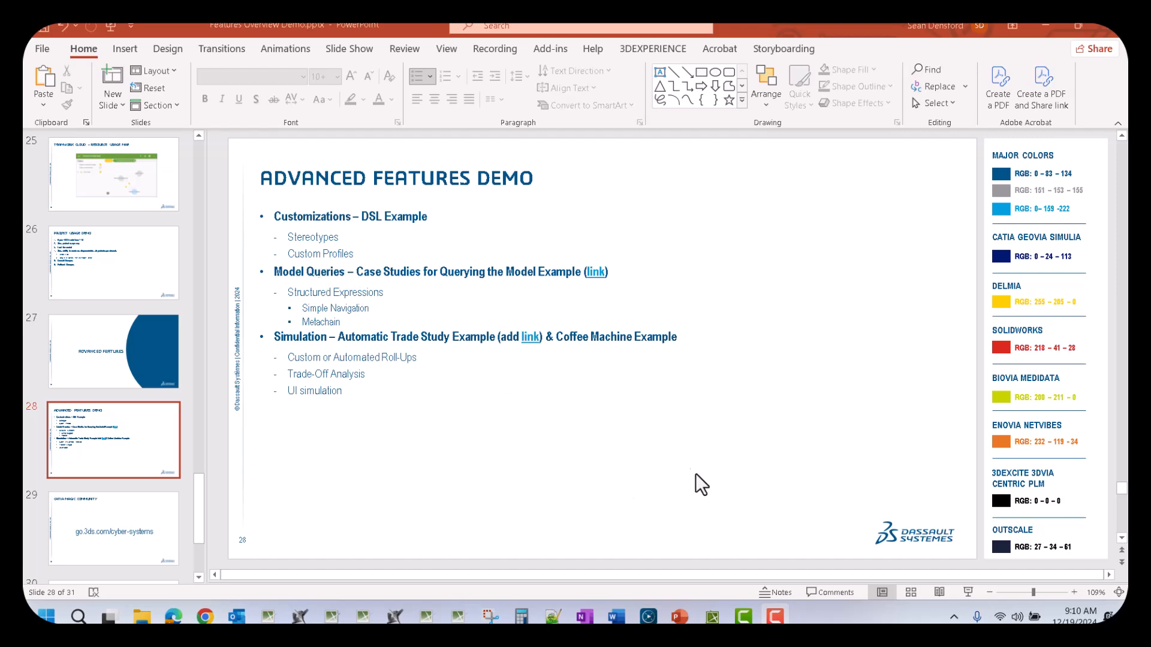
pyautogui.click(712, 616)
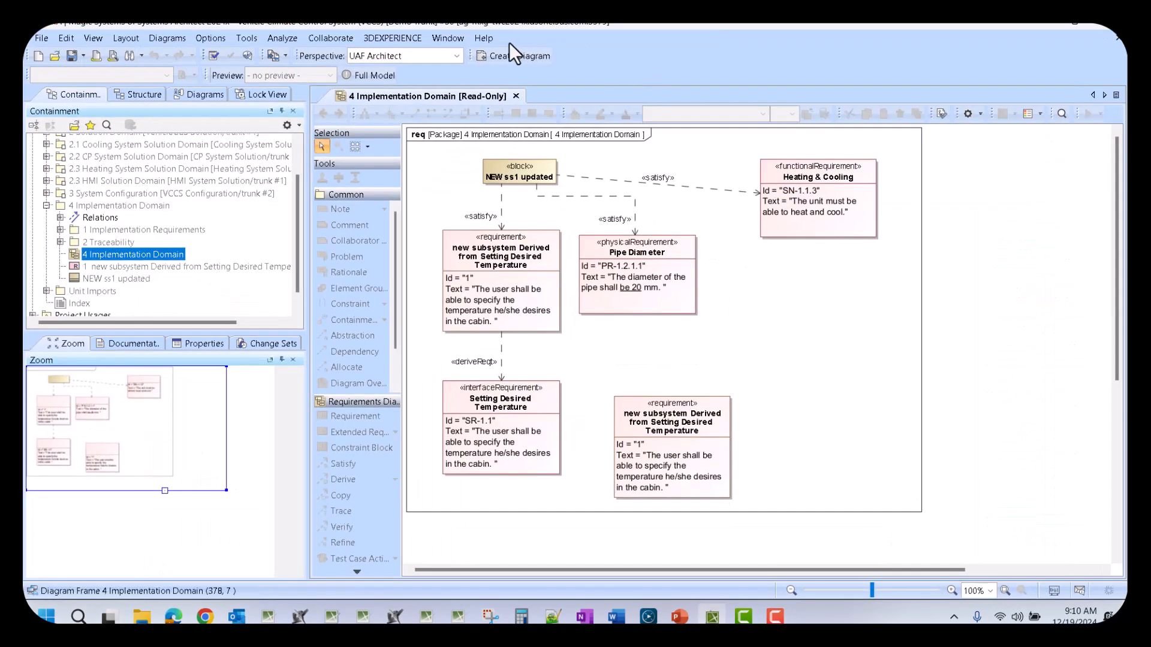
# Open the DSL sample Edited project from the product samples.
pyautogui.click(490, 37)
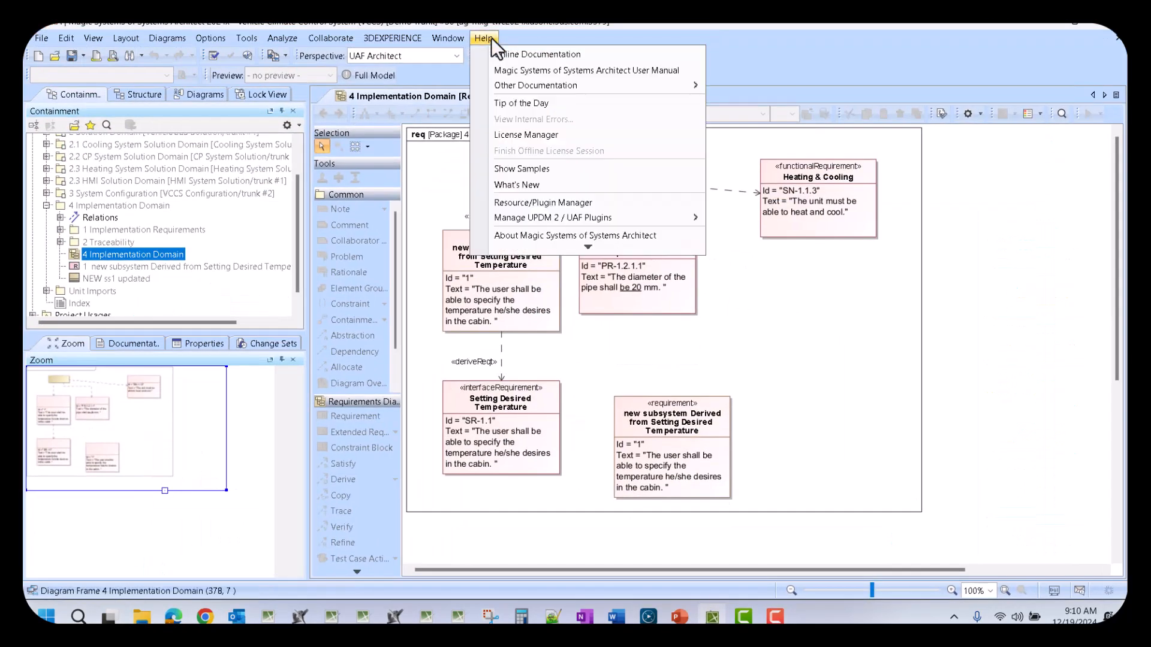
pyautogui.click(567, 170)
pyautogui.scroll(-5, 792, 378)
pyautogui.scroll(-5, 799, 390)
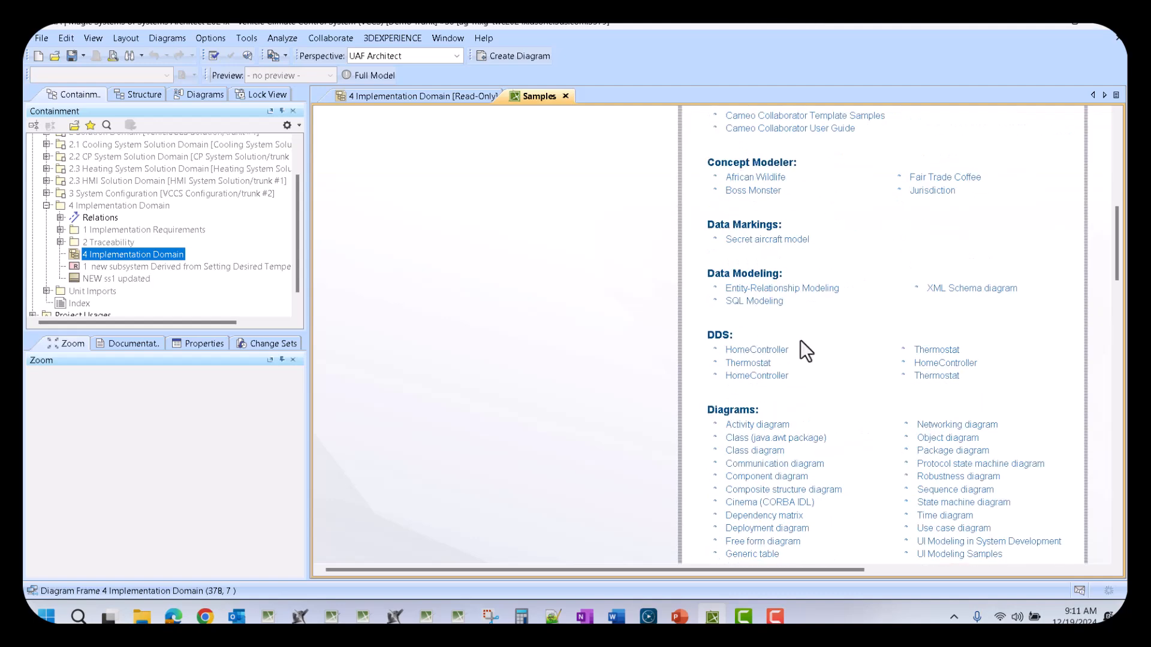
pyautogui.scroll(-8, 783, 321)
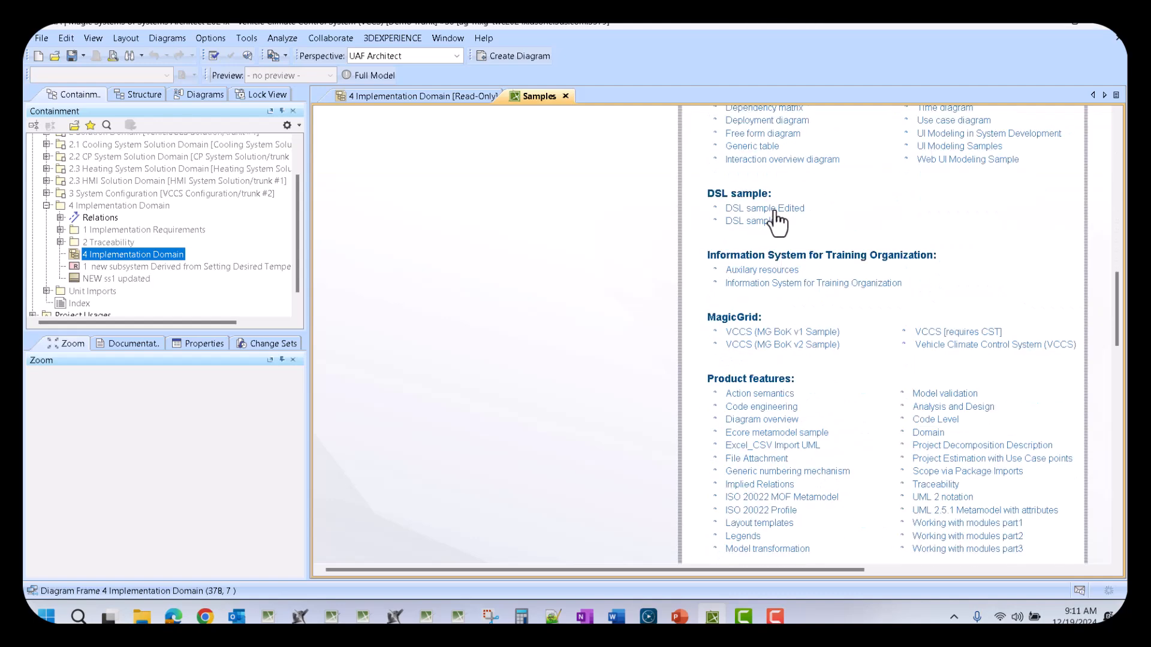
pyautogui.click(773, 211)
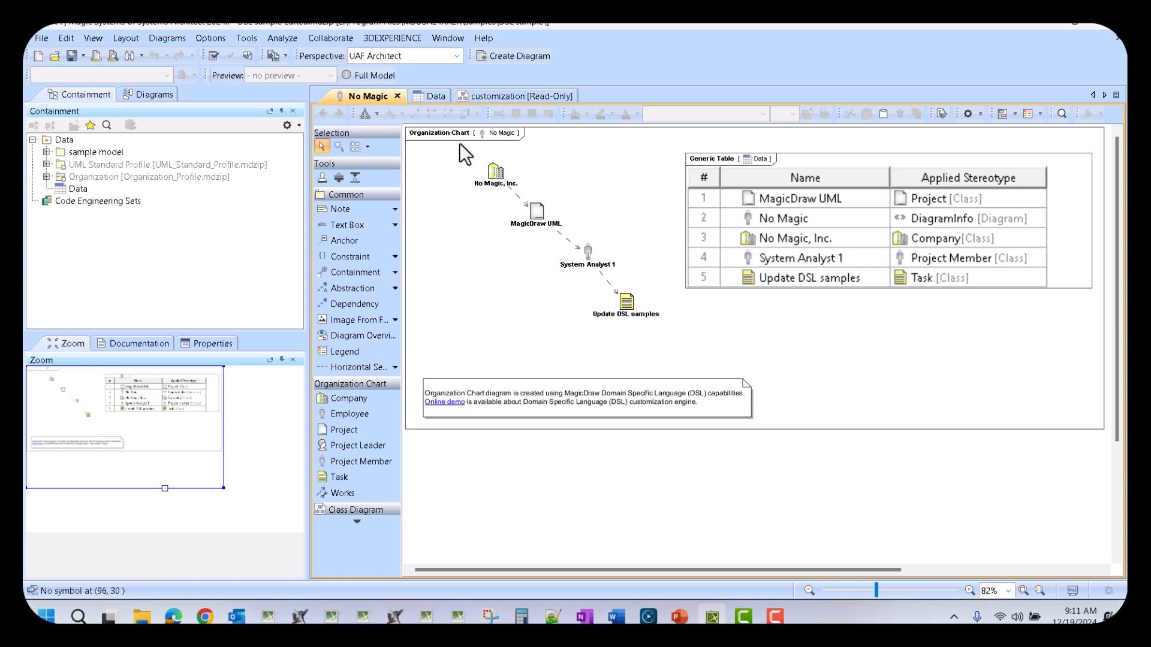
# Look over the No Magic organization chart with its stereotype table and view the customization diagram.
pyautogui.moveTo(441, 146); pyautogui.dragTo(1077, 326)
pyautogui.click(1057, 350)
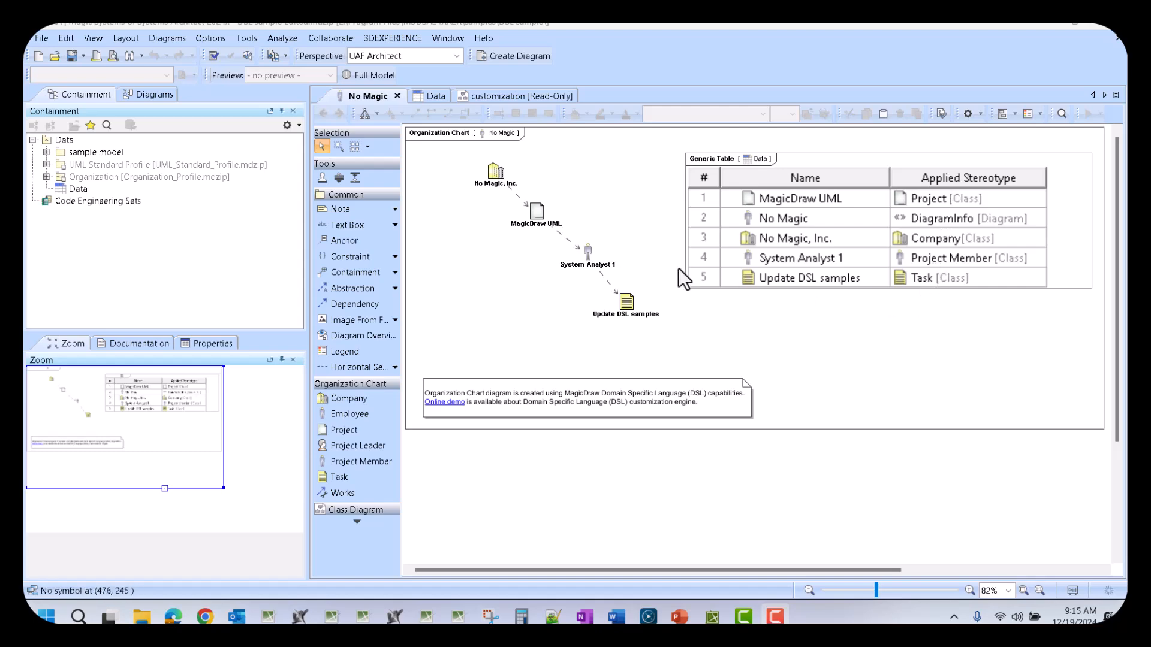
pyautogui.click(539, 95)
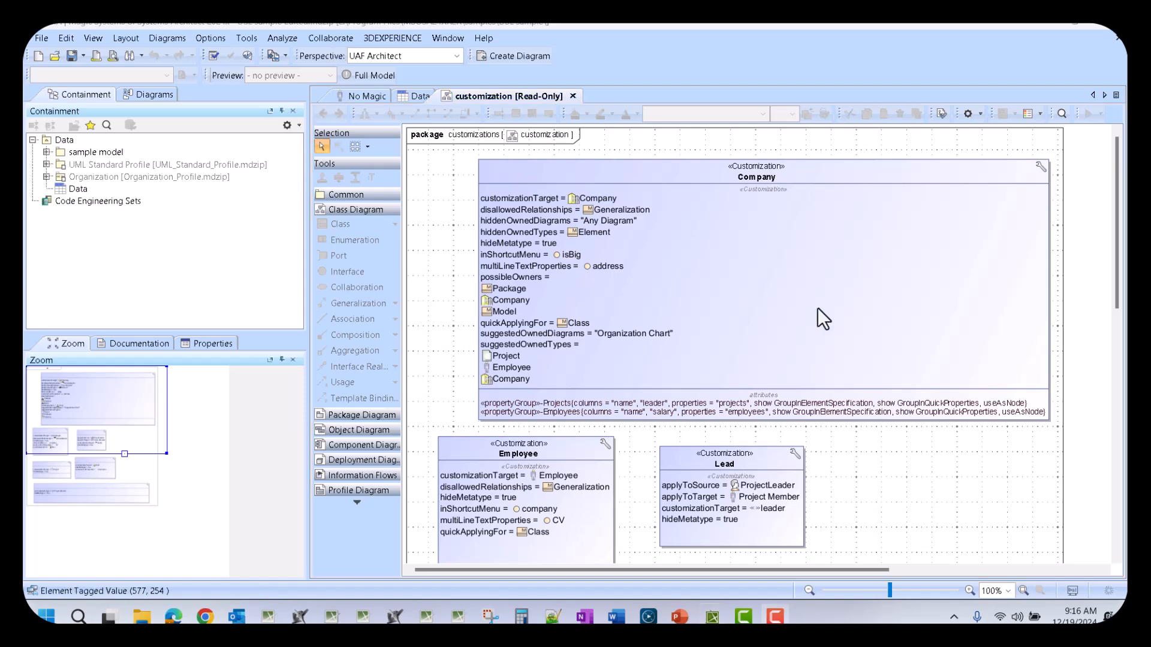
# Look over the Company, Employee, Lead, Project, Task and member customizations on the customization diagram.
pyautogui.scroll(-5, 818, 307)
pyautogui.scroll(-1, 833, 327)
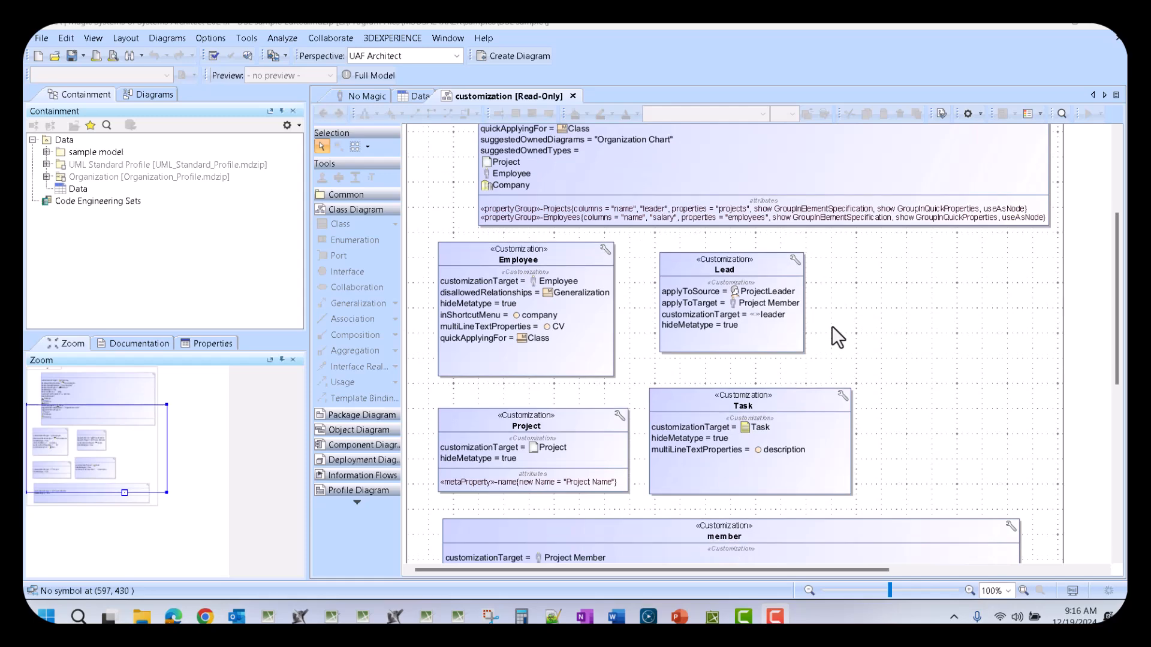
pyautogui.scroll(-5, 832, 327)
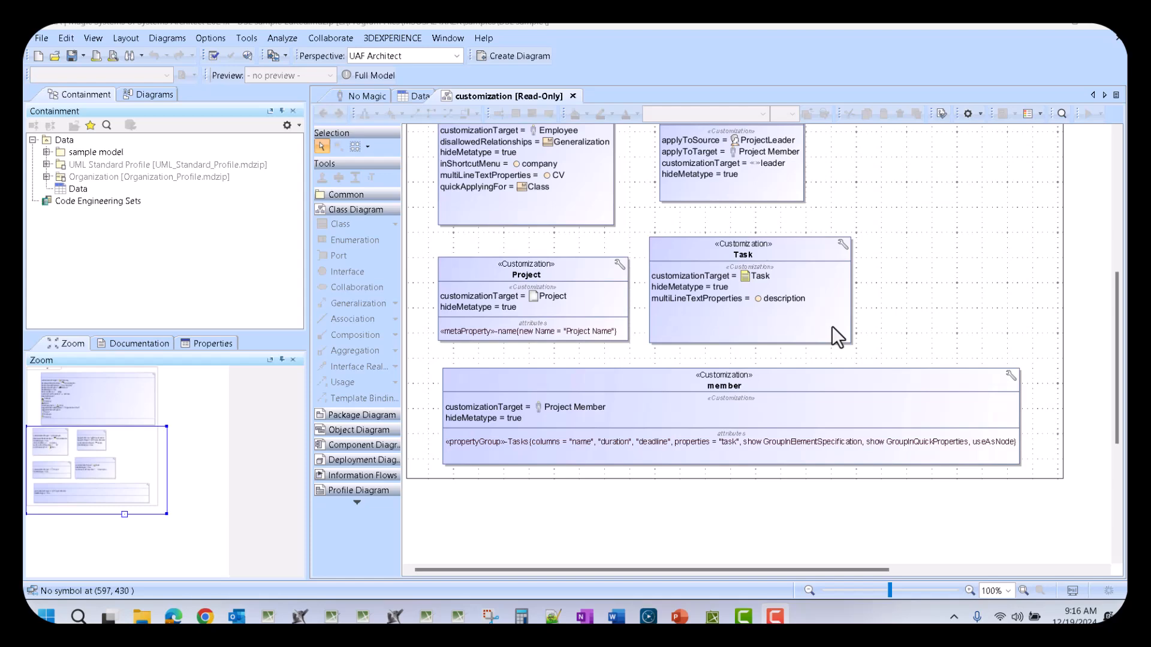
pyautogui.scroll(11, 832, 326)
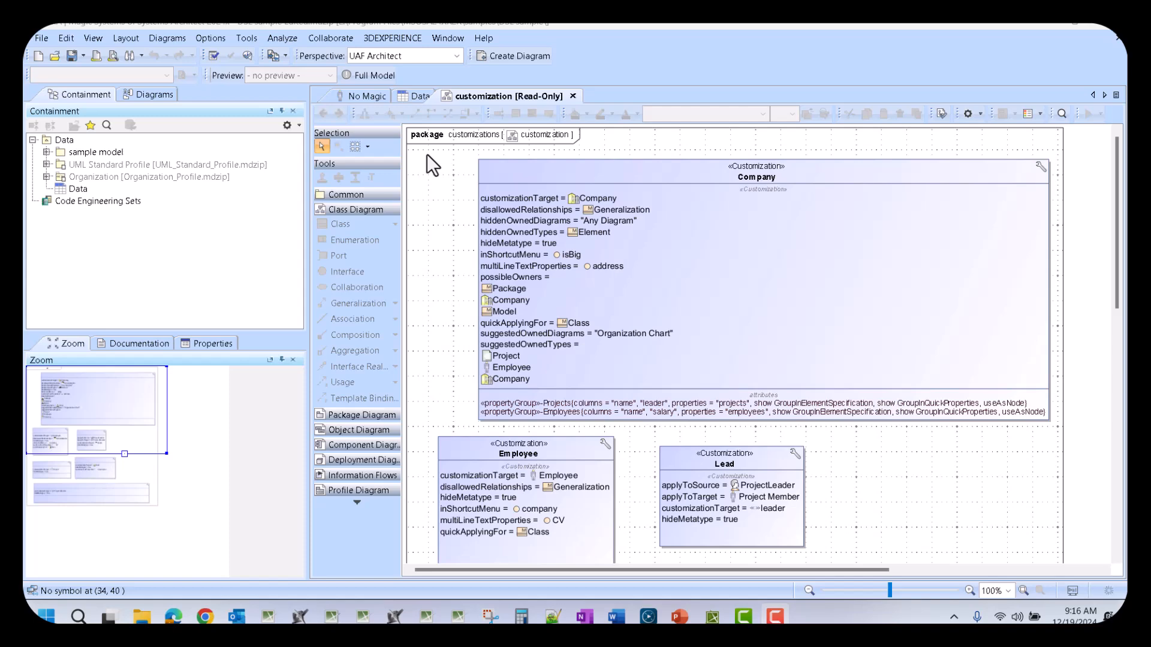
# Switch to PowerPoint and follow the Model Queries link to look over the Case Studies for Querying the Model page.
pyautogui.hotkey('alt', 'Tab')
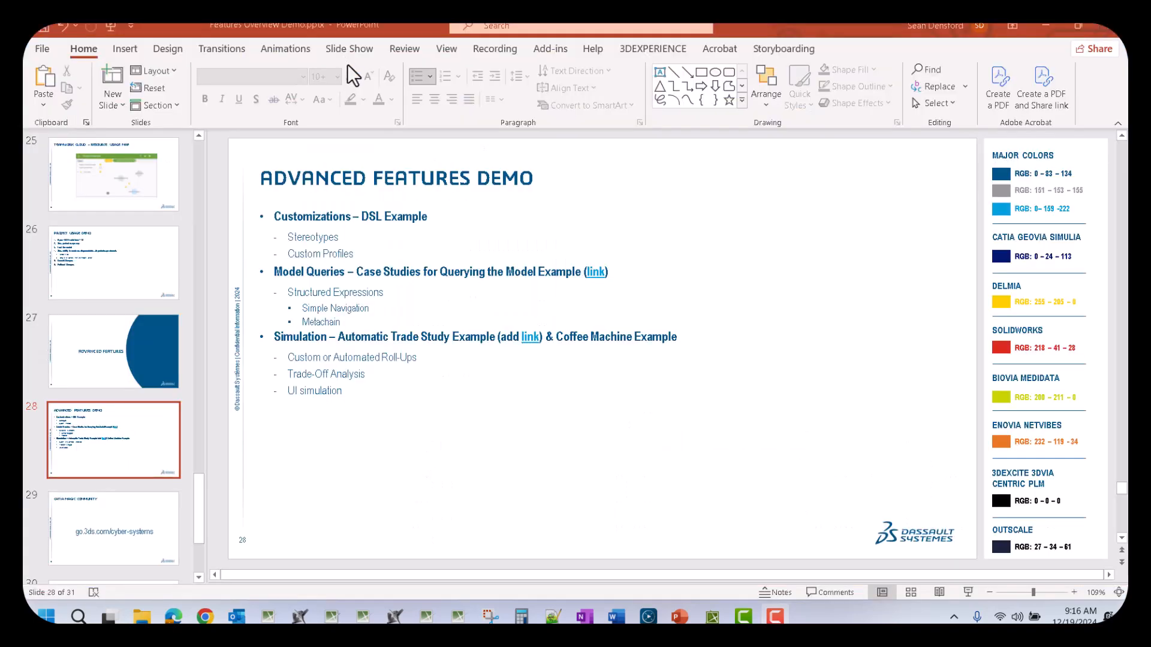
pyautogui.click(668, 279)
pyautogui.keyDown('ctrl'); pyautogui.click(595, 272); pyautogui.keyUp('ctrl')
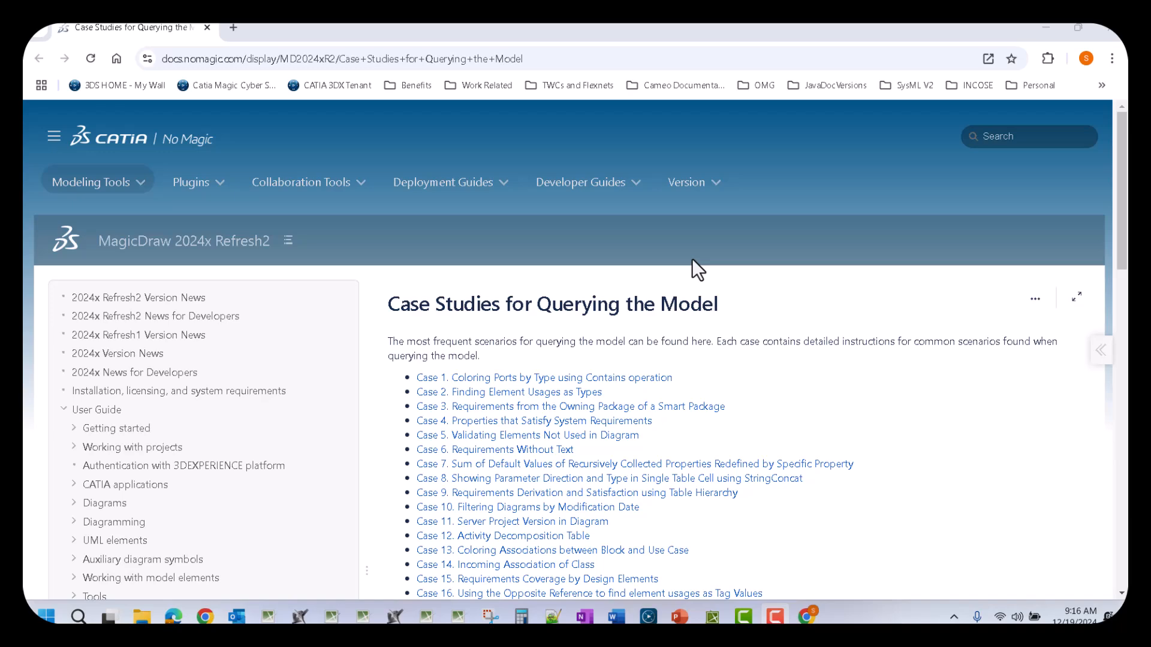
pyautogui.scroll(-1, 692, 259)
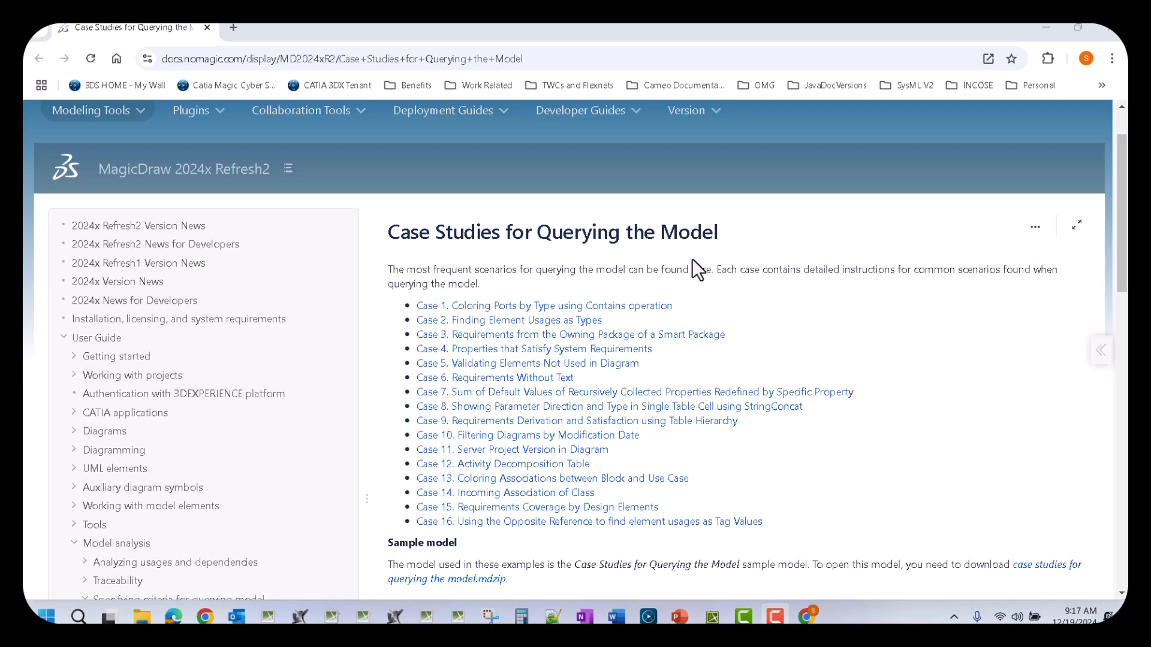
pyautogui.scroll(-2, 692, 257)
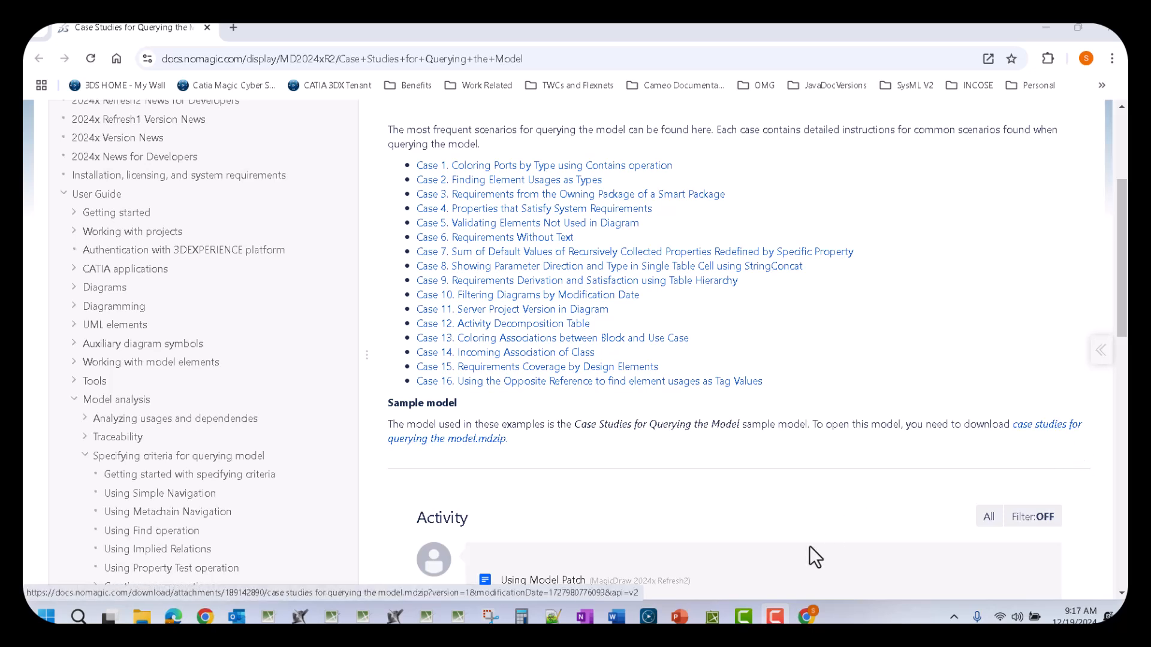
# Open the Case 1. Coloring Ports by Type using Contains operation page and read through its instructions.
pyautogui.click(607, 167)
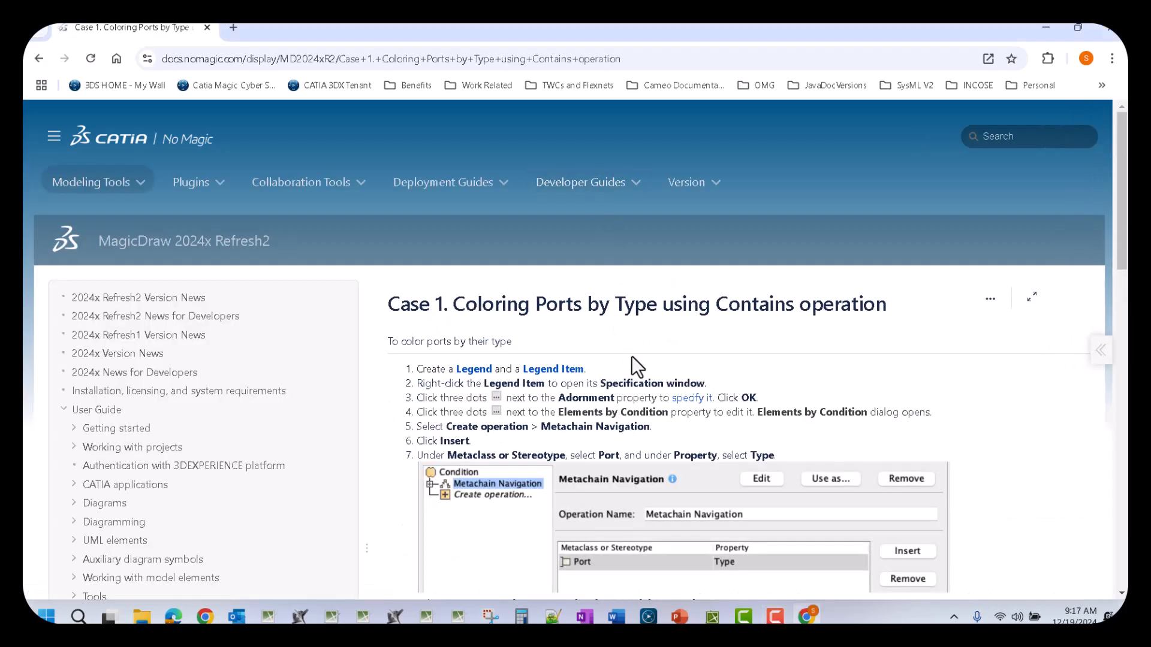
pyautogui.scroll(-5, 633, 355)
pyautogui.scroll(-6, 635, 360)
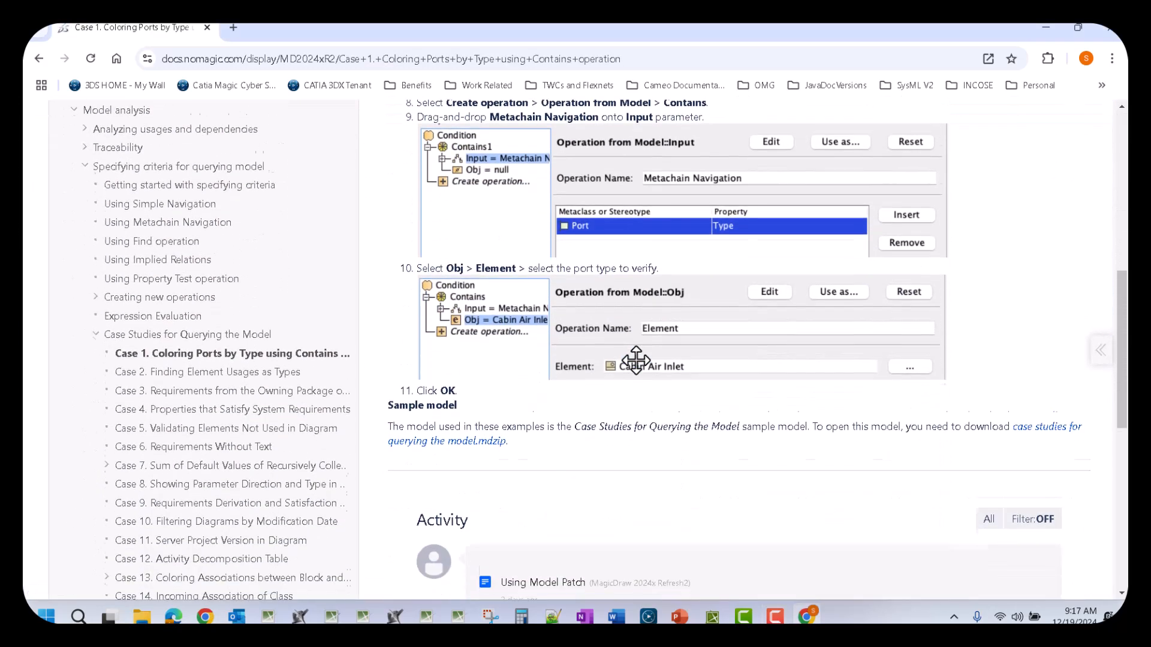
pyautogui.scroll(3, 637, 370)
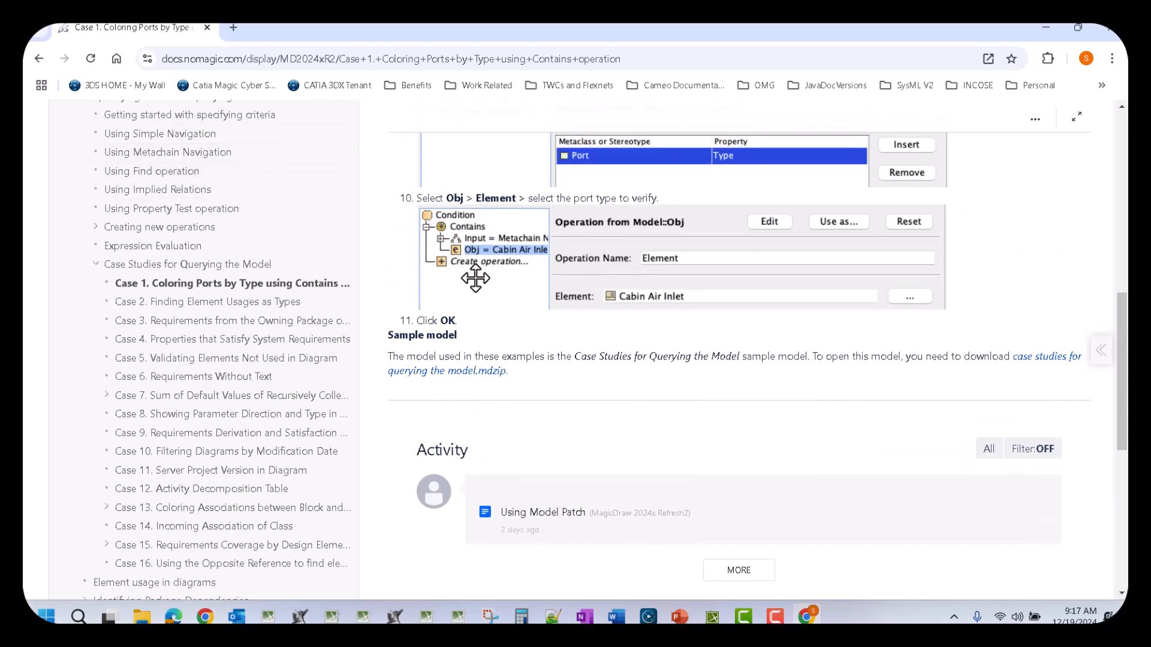
# Switch to the case studies model in Magic Systems of Systems Architect, expand the Querying the model package and widen the containment tree.
pyautogui.click(712, 617)
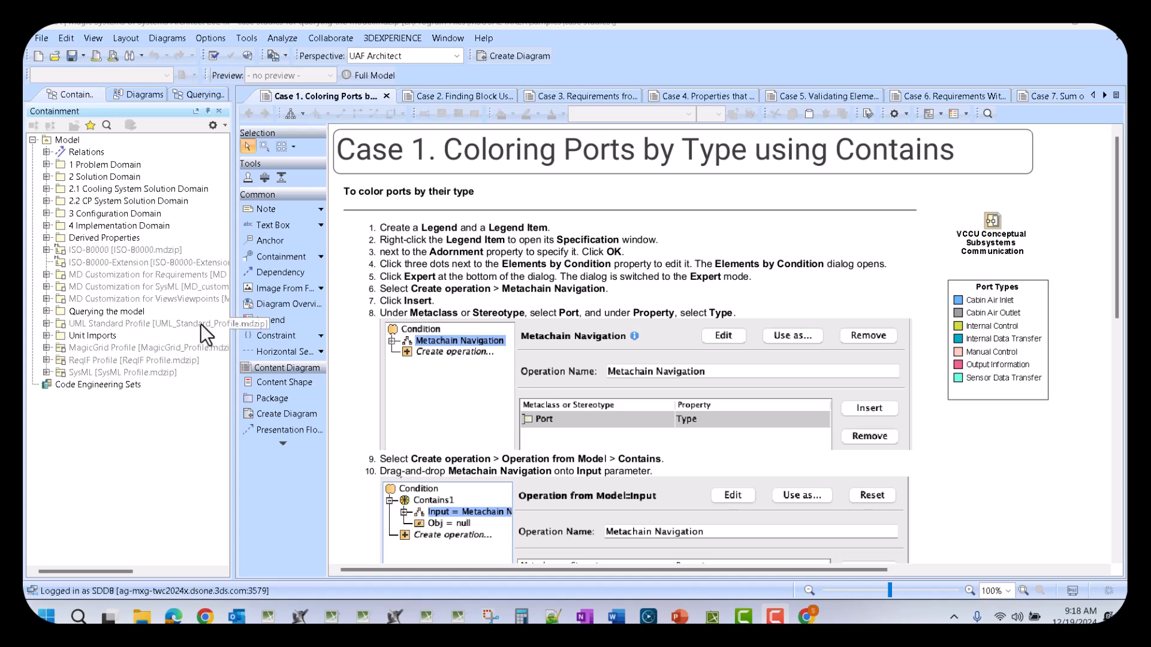
pyautogui.click(47, 311)
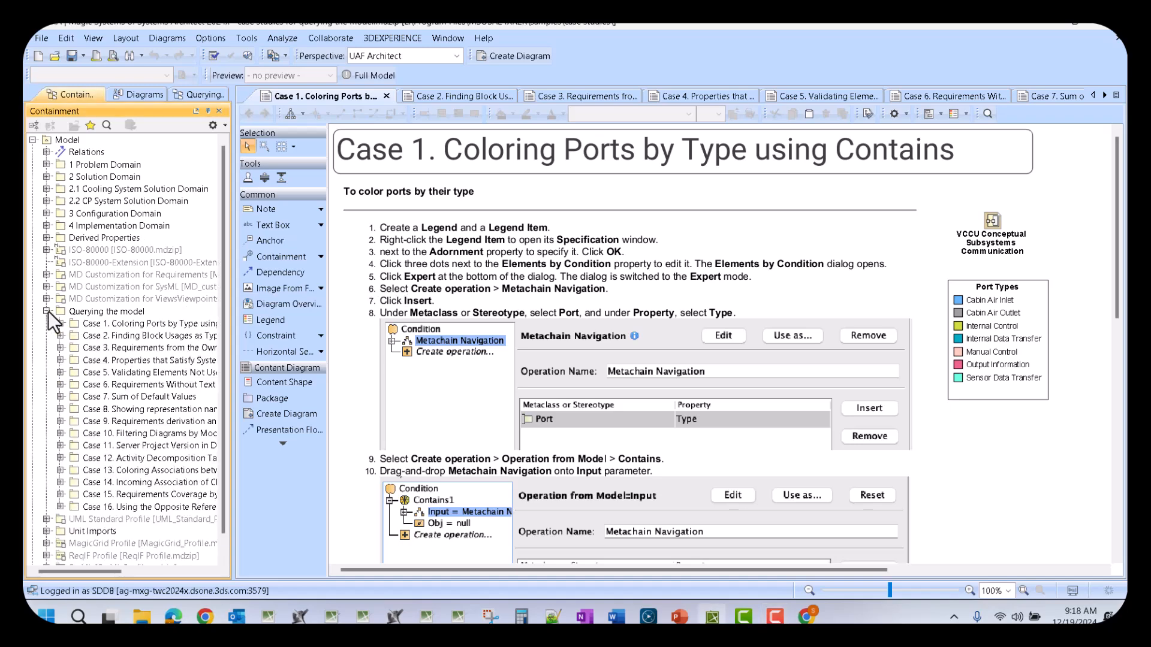
pyautogui.moveTo(238, 217); pyautogui.dragTo(360, 227)
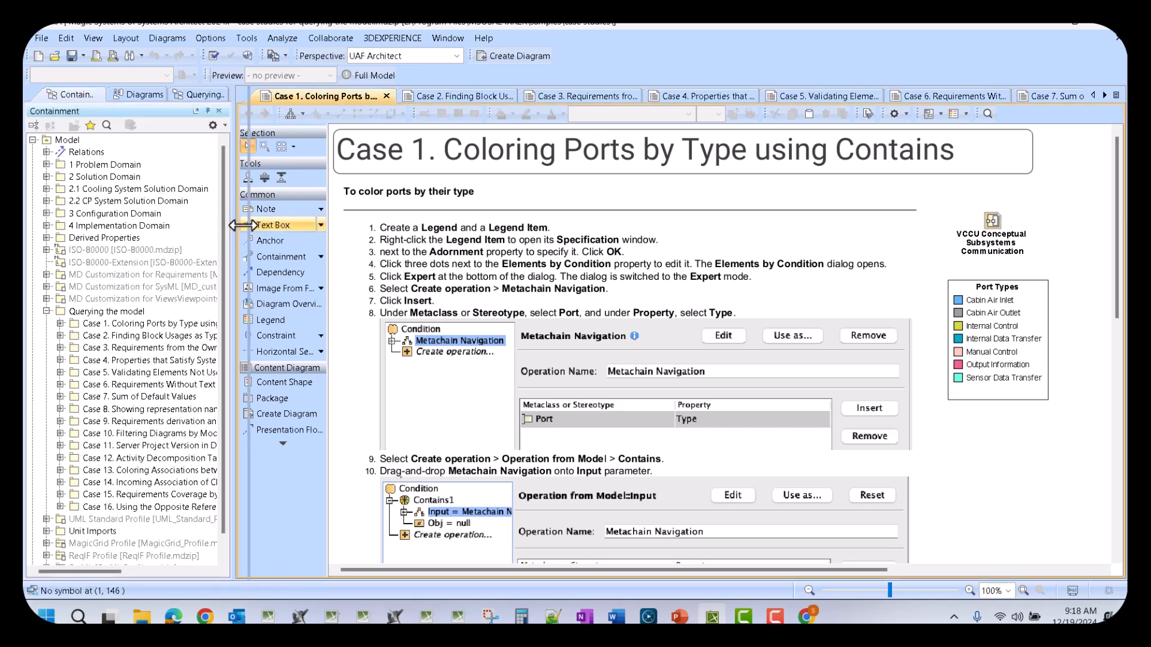
pyautogui.moveTo(232, 226); pyautogui.dragTo(286, 225)
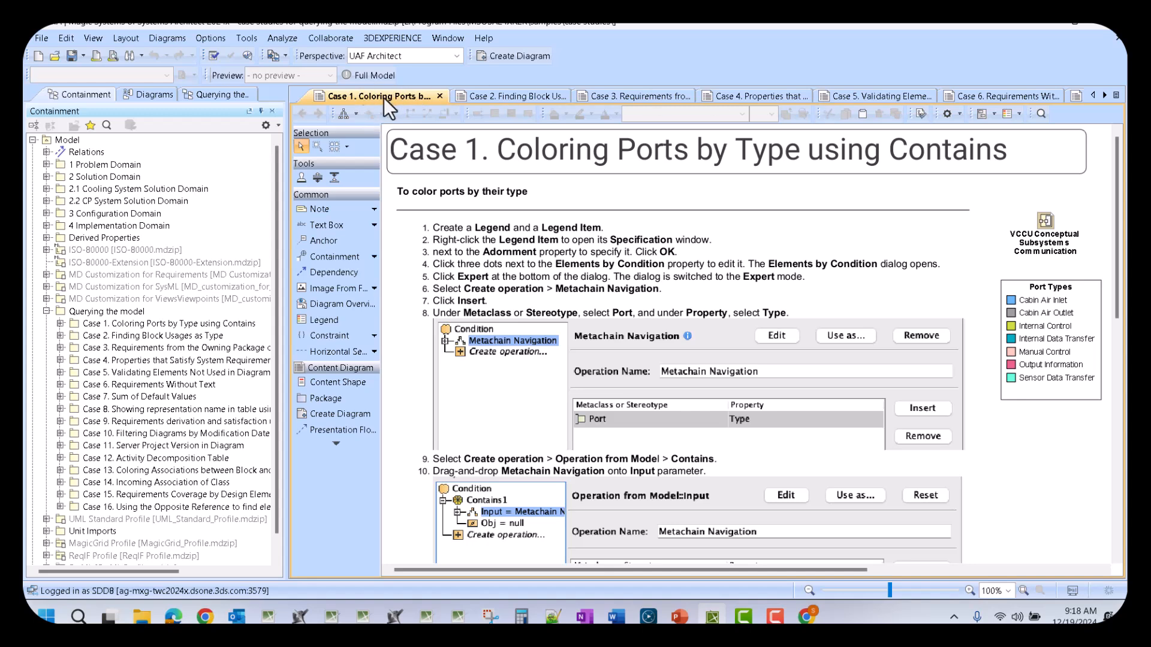
# Hide the auxiliary profiles and libraries from the containment tree.
pyautogui.click(66, 311)
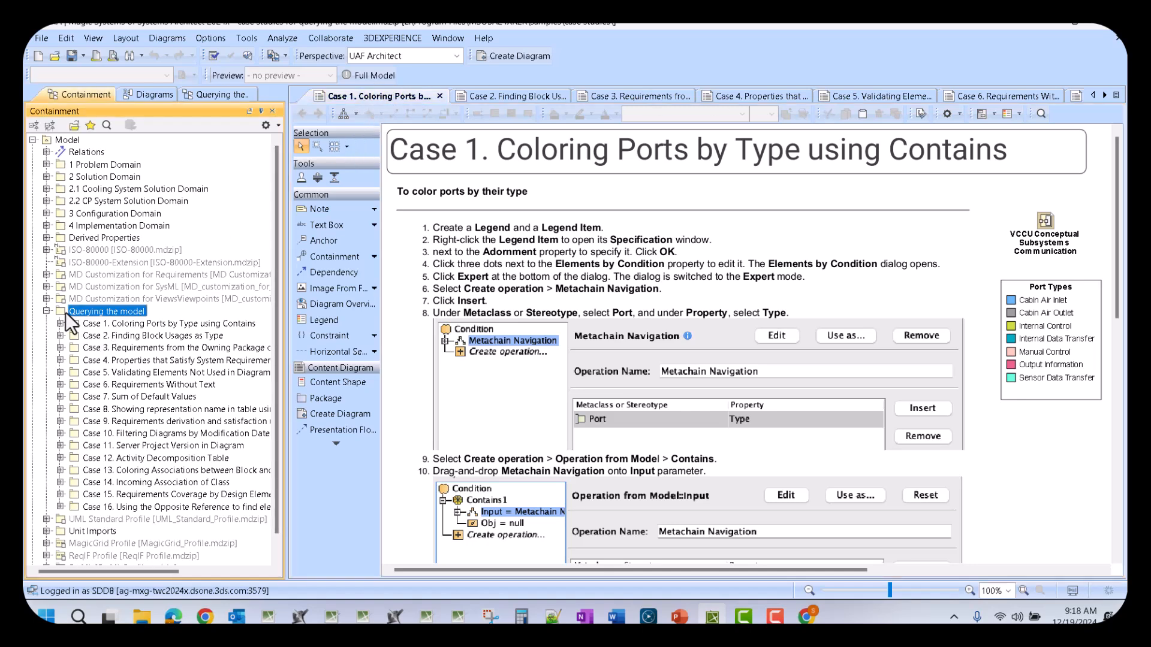
pyautogui.click(272, 130)
pyautogui.click(307, 148)
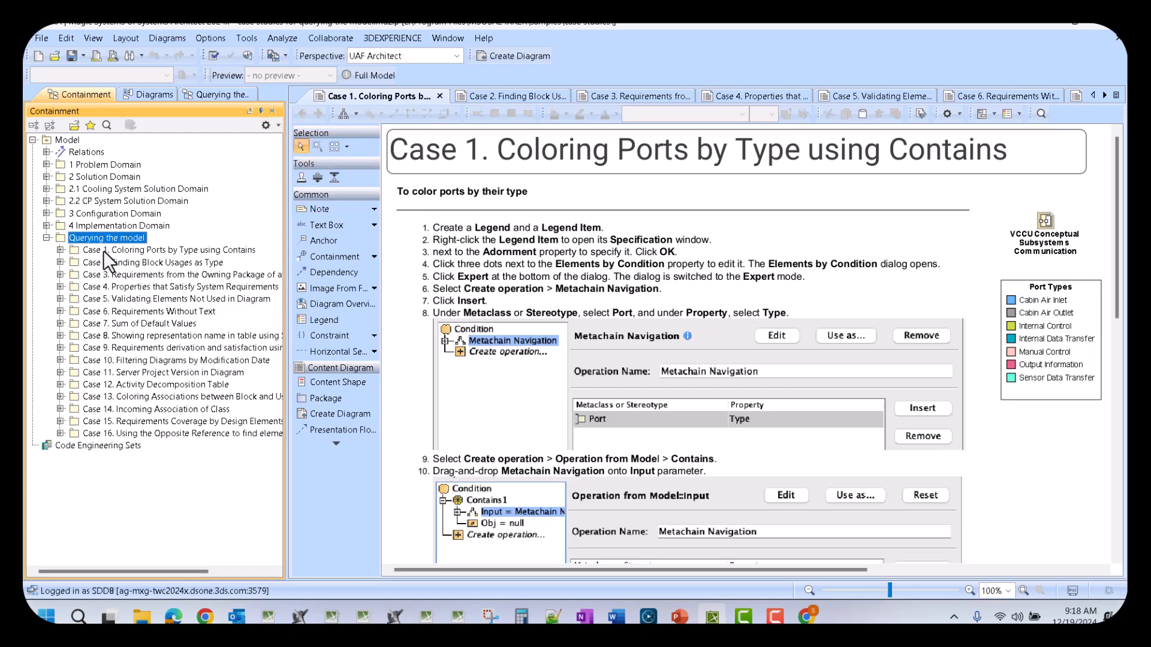
# Look over the domain packages and the Case 1 to Case 16 packages, and show the separate Querying the model tree.
pyautogui.click(94, 164)
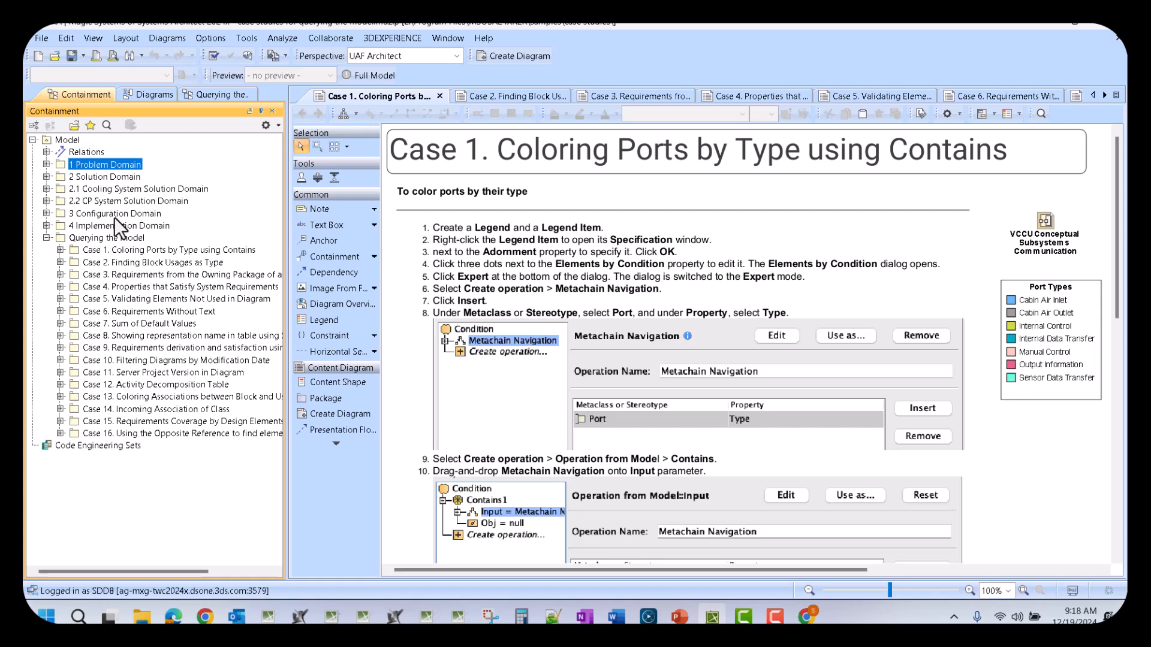
pyautogui.click(124, 247)
pyautogui.click(156, 436)
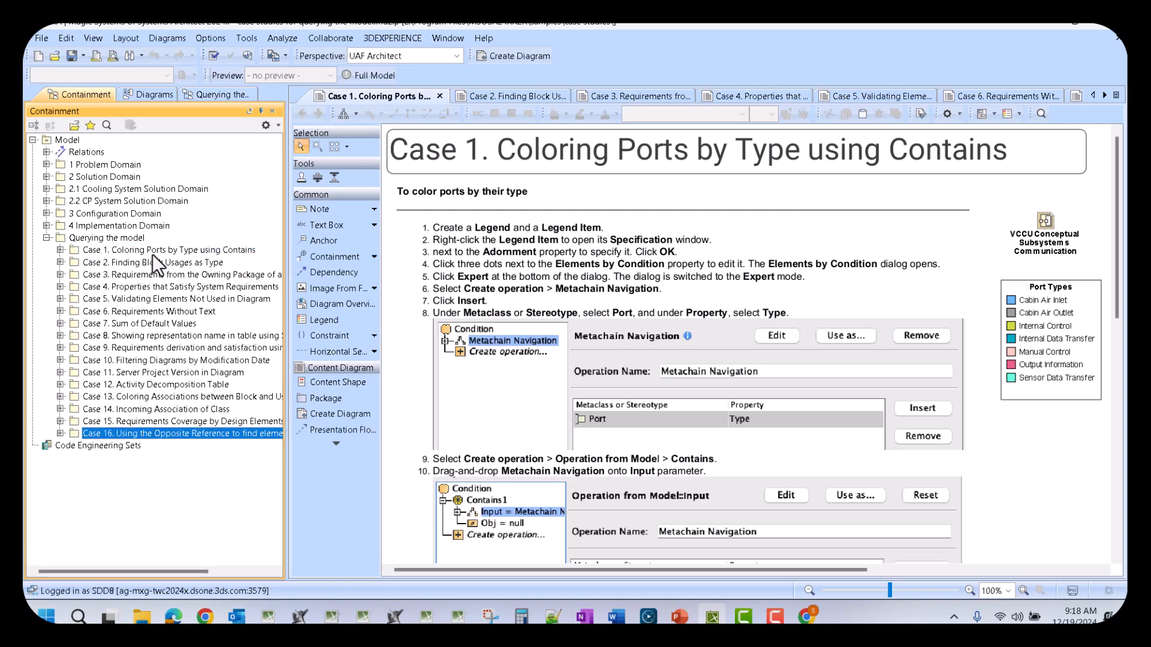
pyautogui.click(203, 94)
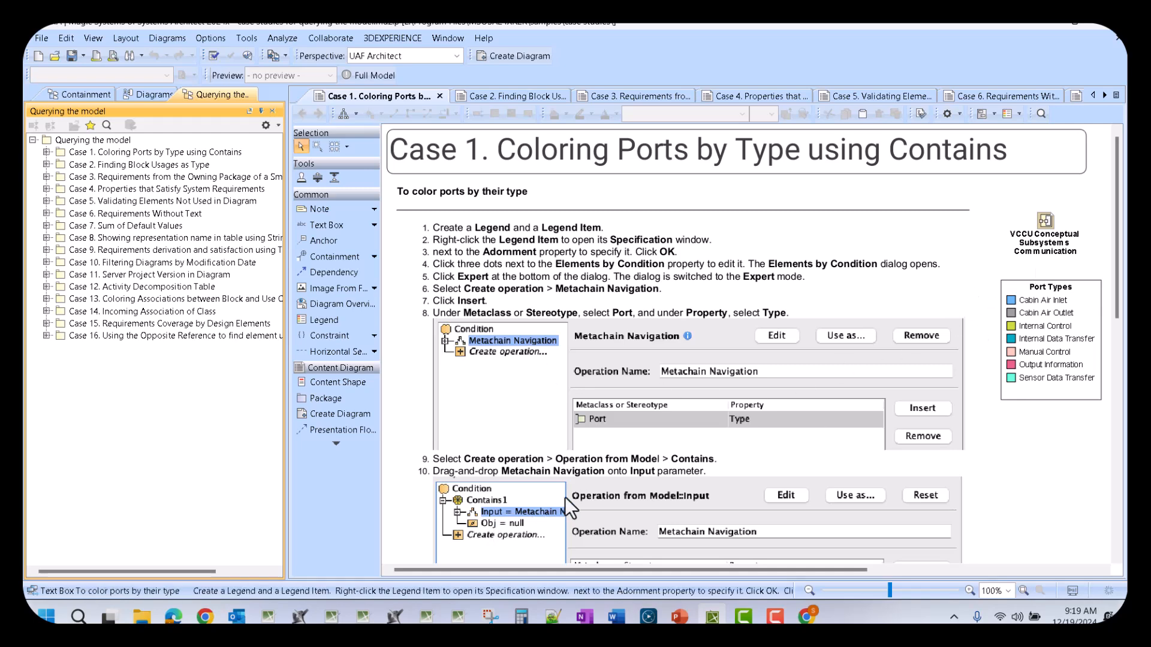
# Read through the Case 1 instructions for coloring ports by type on the content diagram.
pyautogui.scroll(-3, 569, 498)
pyautogui.scroll(-3, 577, 497)
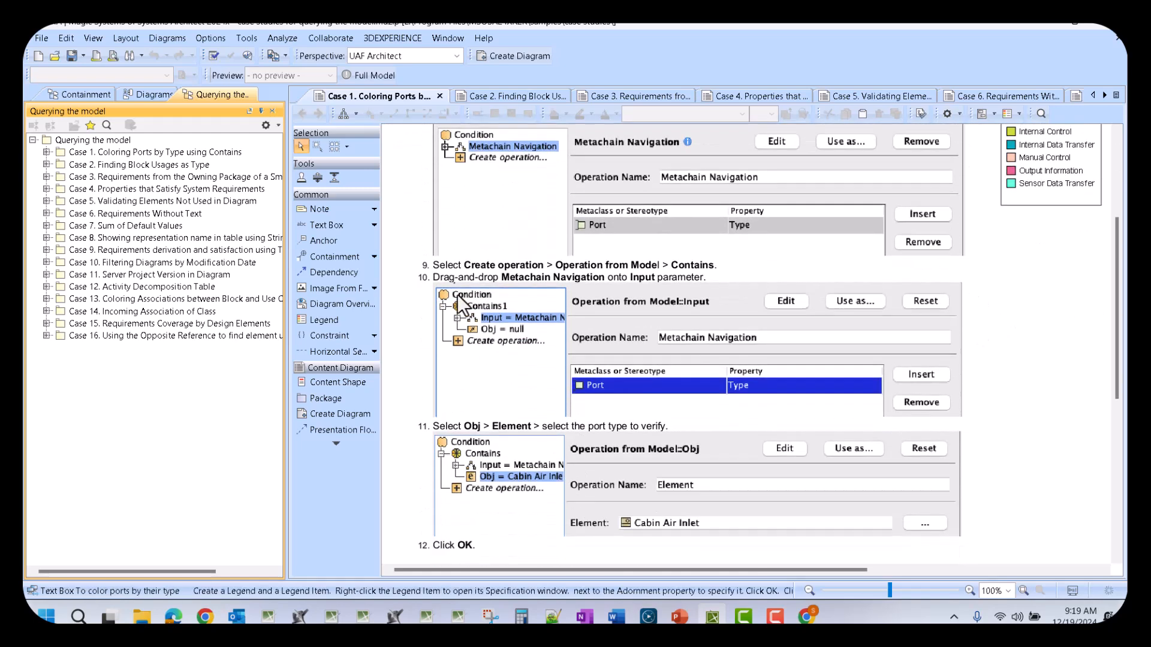
pyautogui.scroll(-1, 517, 435)
pyautogui.scroll(6, 517, 436)
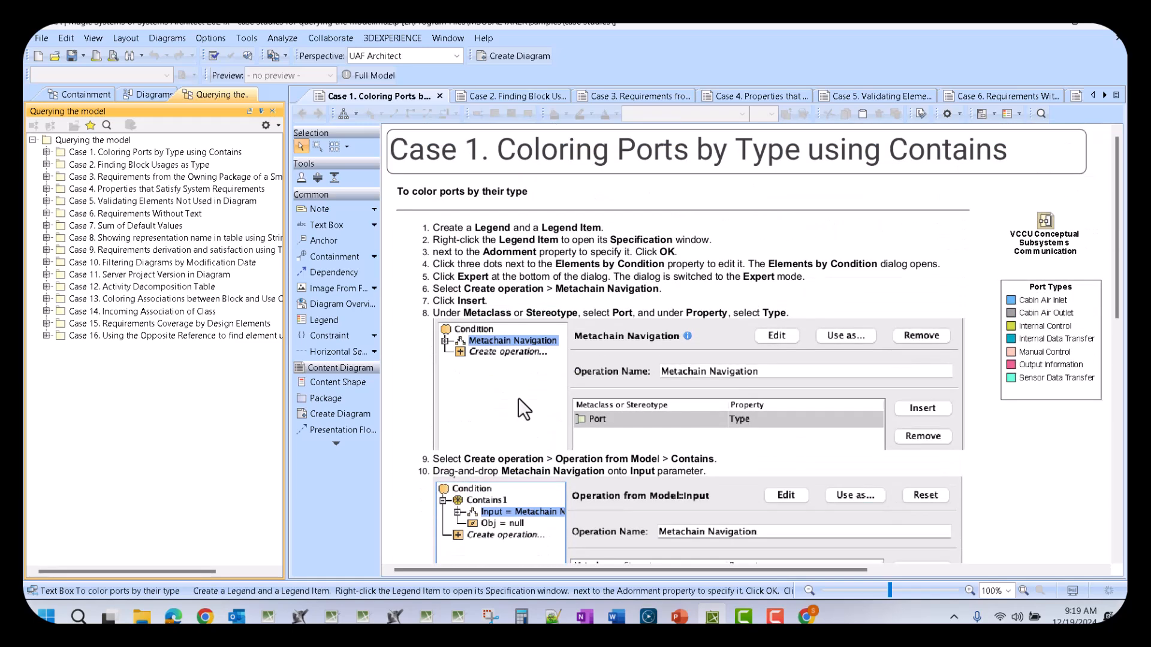
# View the VCCU Conceptual Subsystems Communication diagram and its legend options, and return to the Case 1 diagram.
pyautogui.doubleClick(1049, 223)
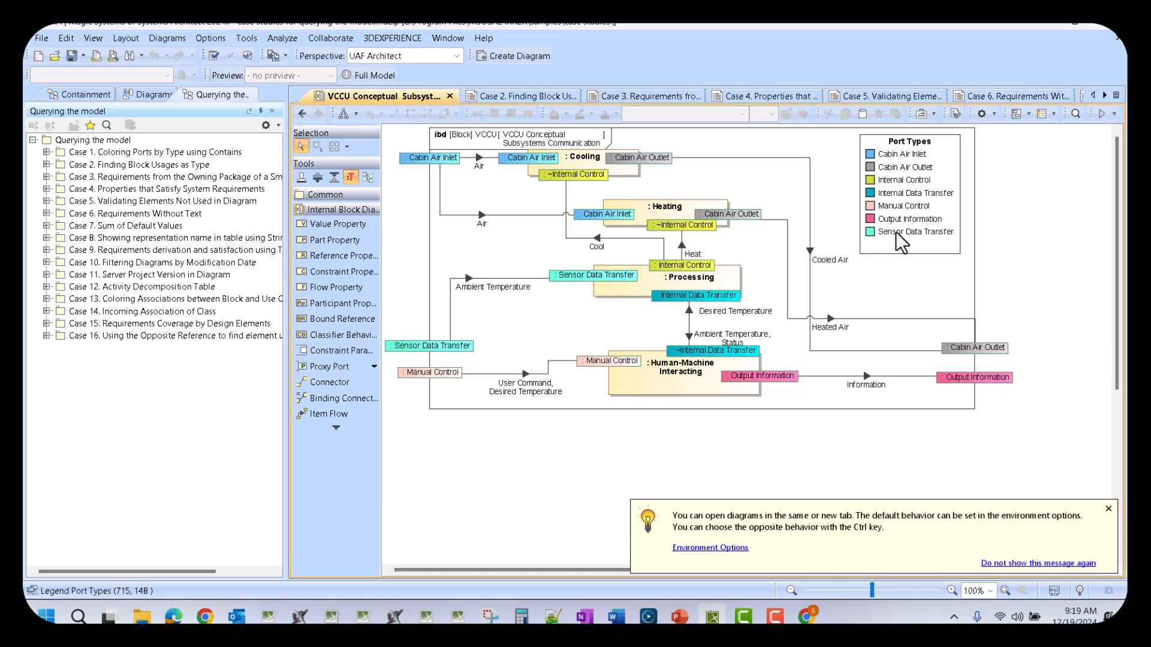
pyautogui.click(1046, 115)
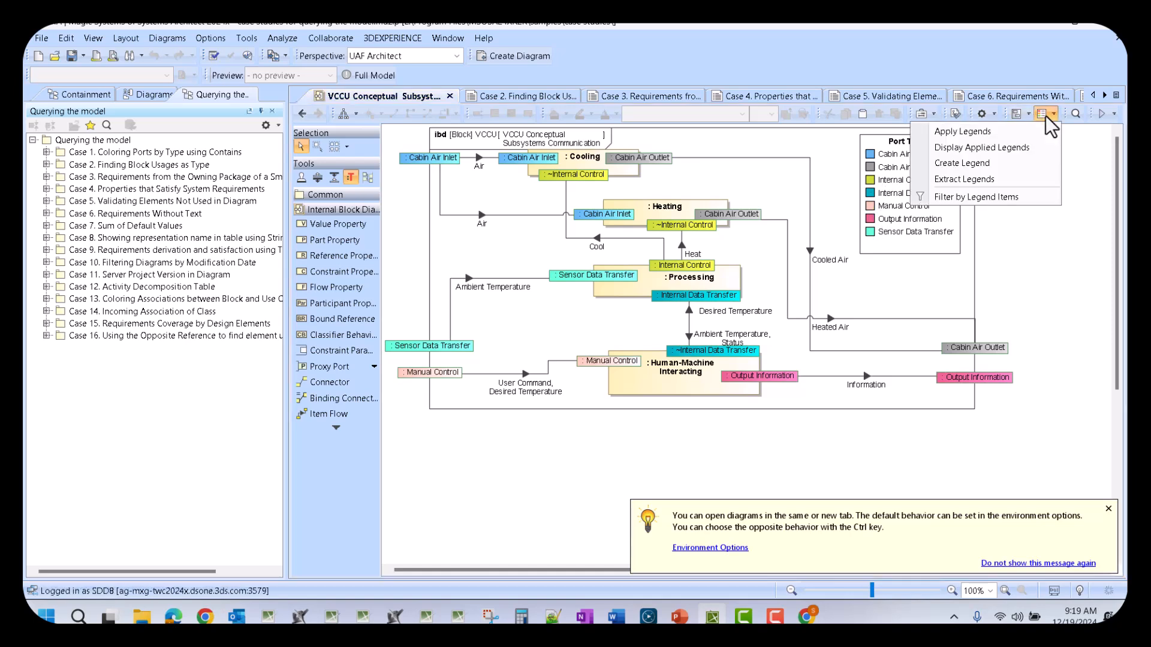
pyautogui.click(1031, 178)
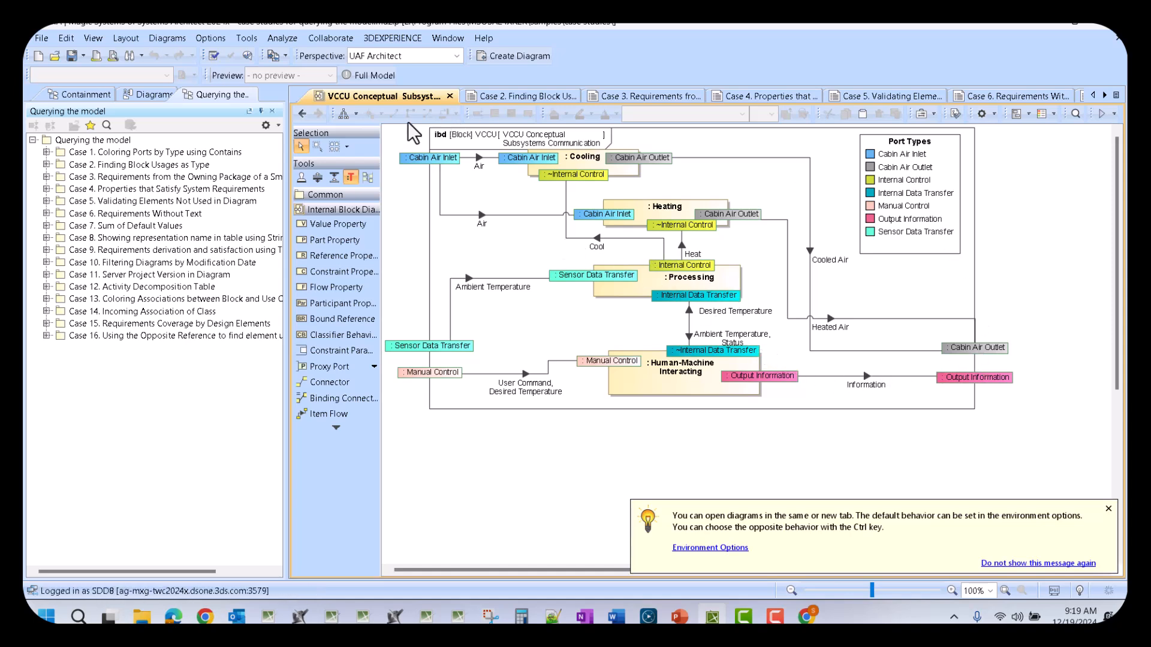
pyautogui.click(301, 112)
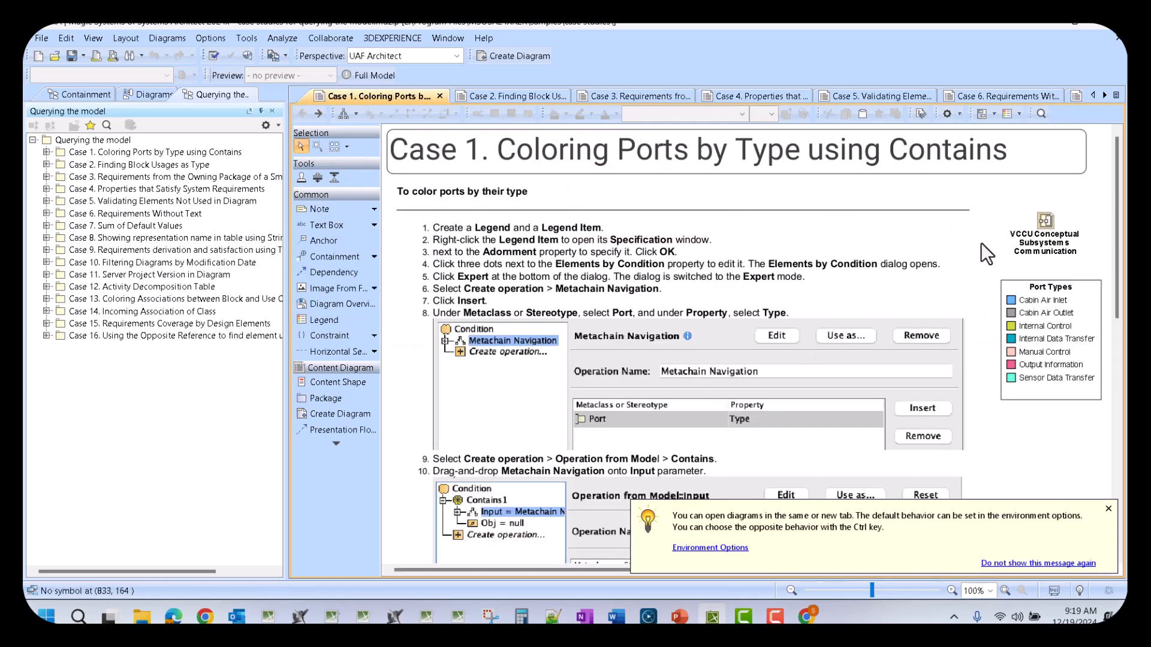
# Switch to Chrome and open the Structured Expression Tutorial playlist of the CATIA MBSE YouTube channel in a new tab.
pyautogui.scroll(-5, 1020, 290)
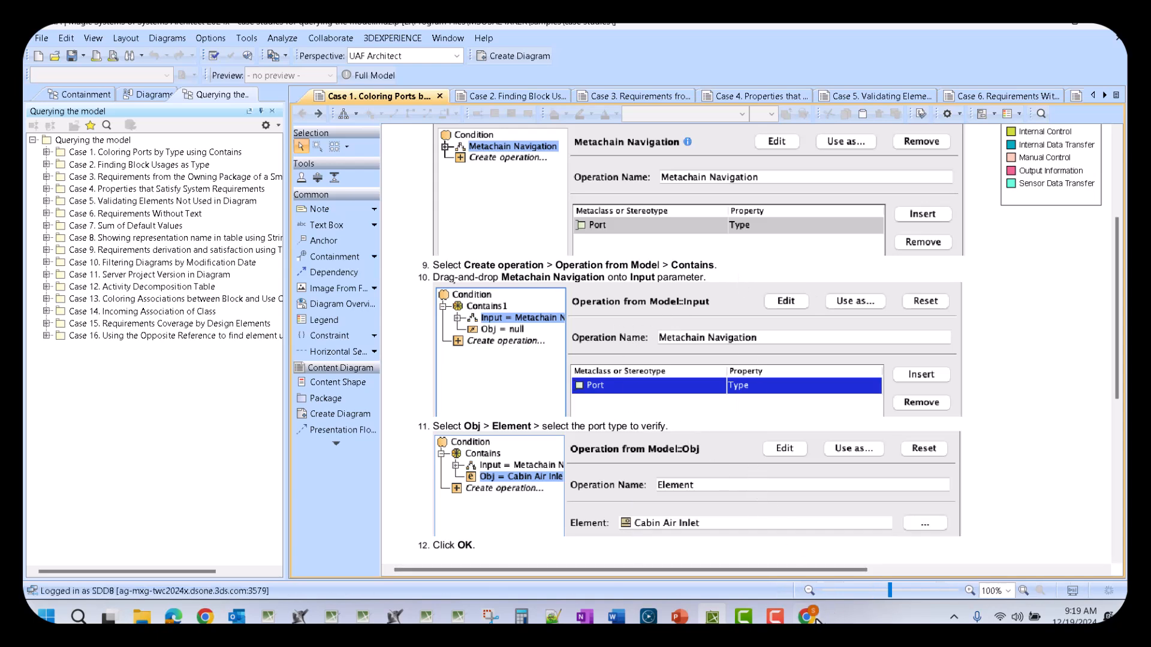
pyautogui.click(814, 623)
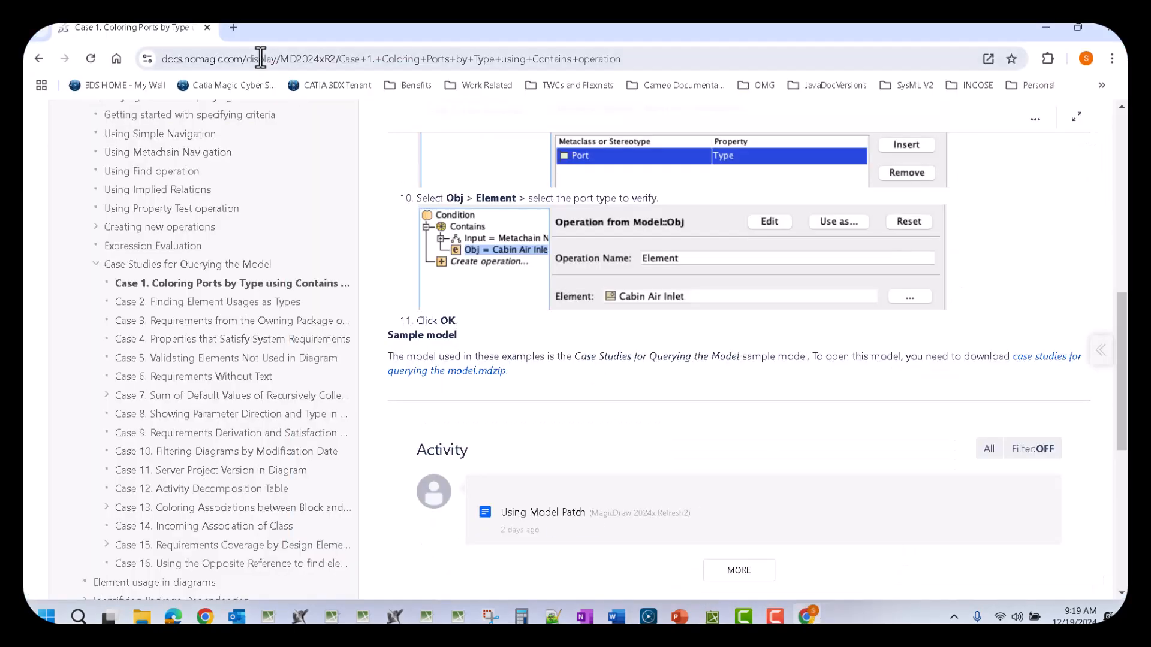
pyautogui.click(235, 25)
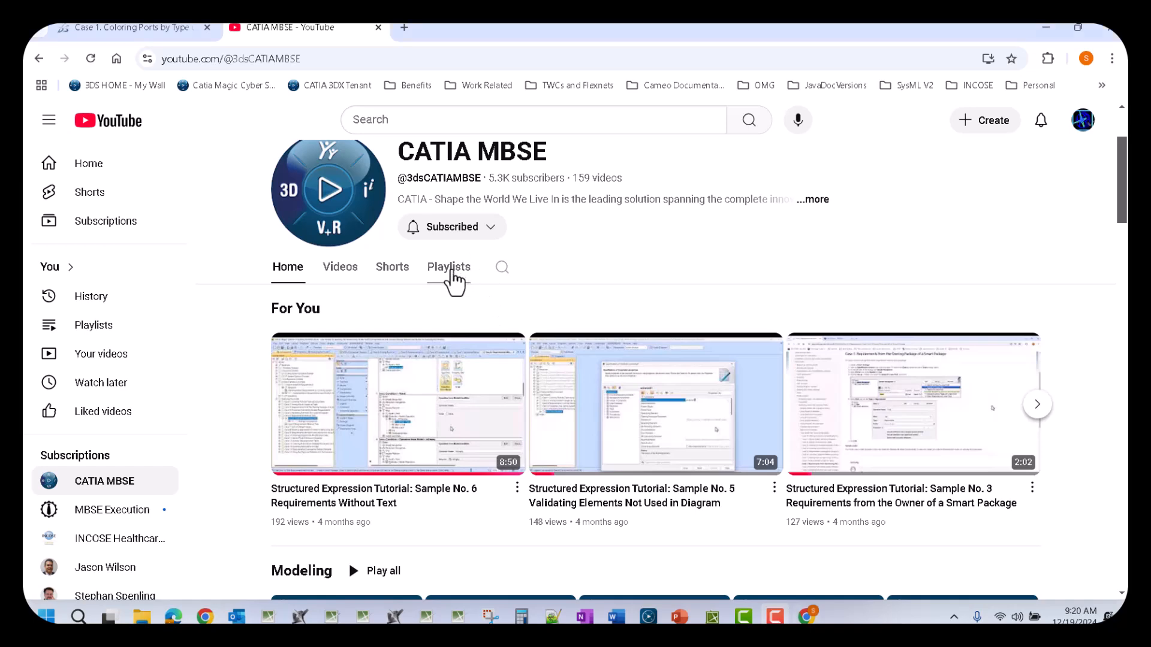
pyautogui.click(451, 275)
pyautogui.scroll(-3, 760, 374)
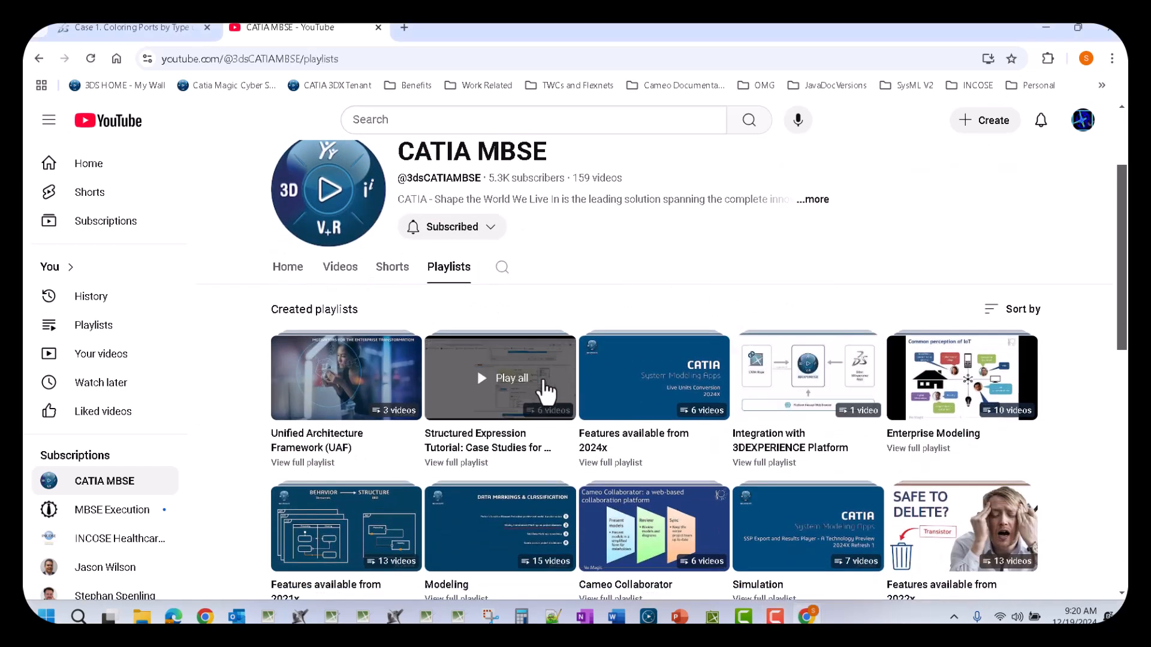
pyautogui.click(531, 413)
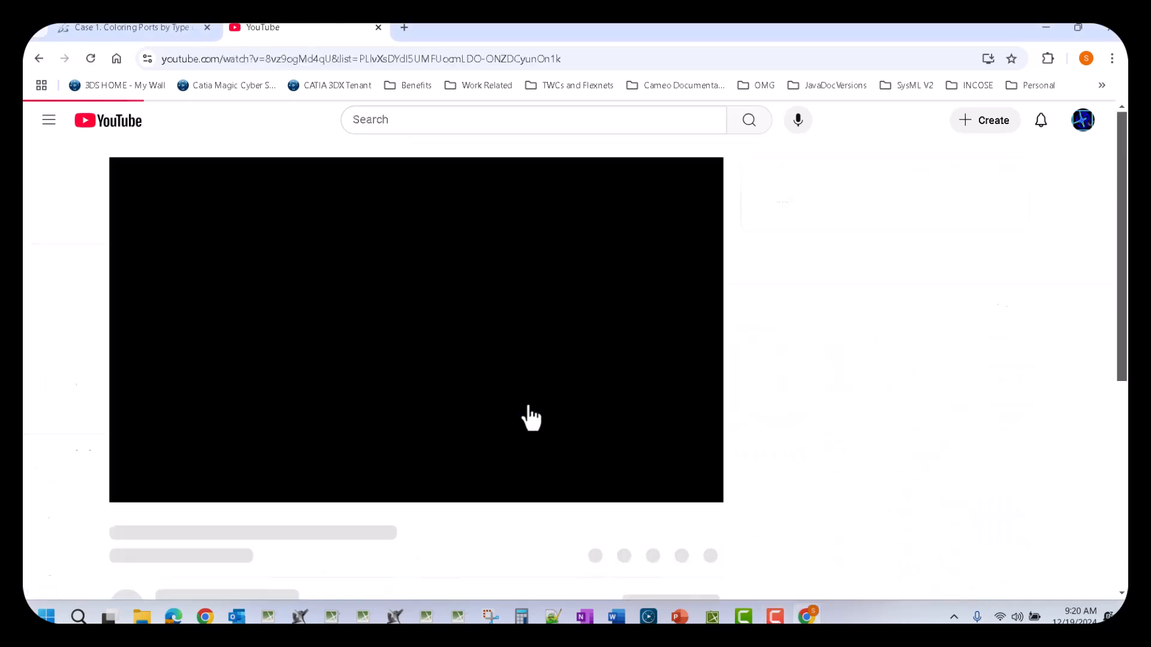
# Look over the Sample No. 1 Coloring Ports by Type video page and its playlist, and return to the Case 1 documentation page.
pyautogui.scroll(-3, 504, 367)
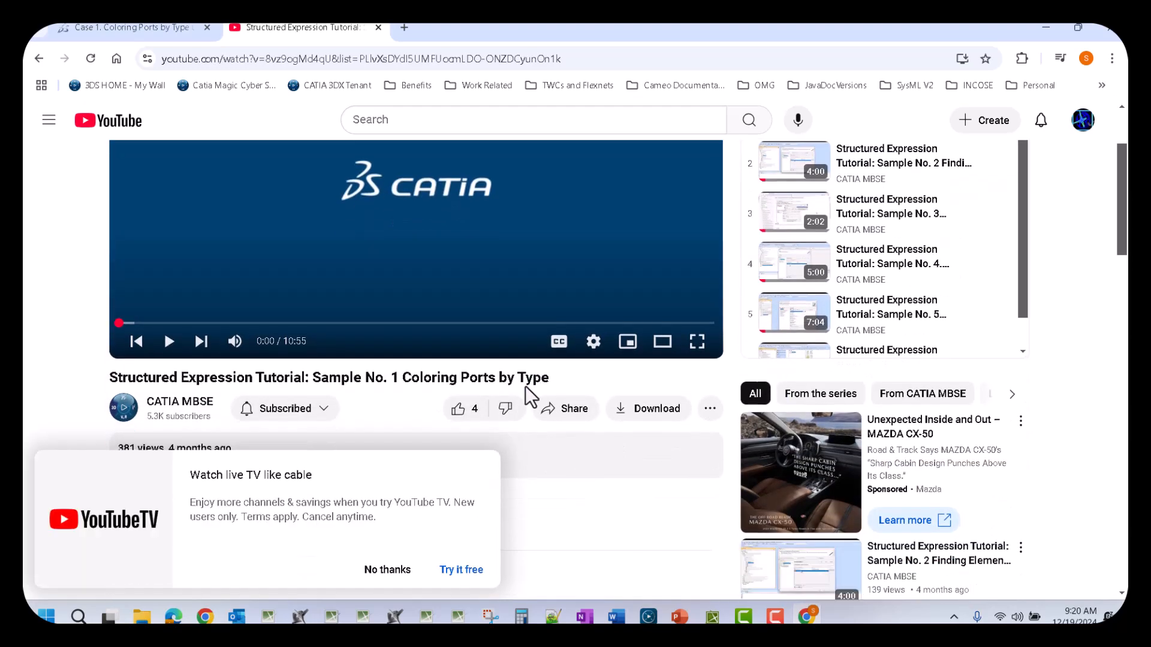
pyautogui.click(388, 569)
pyautogui.scroll(-1, 440, 390)
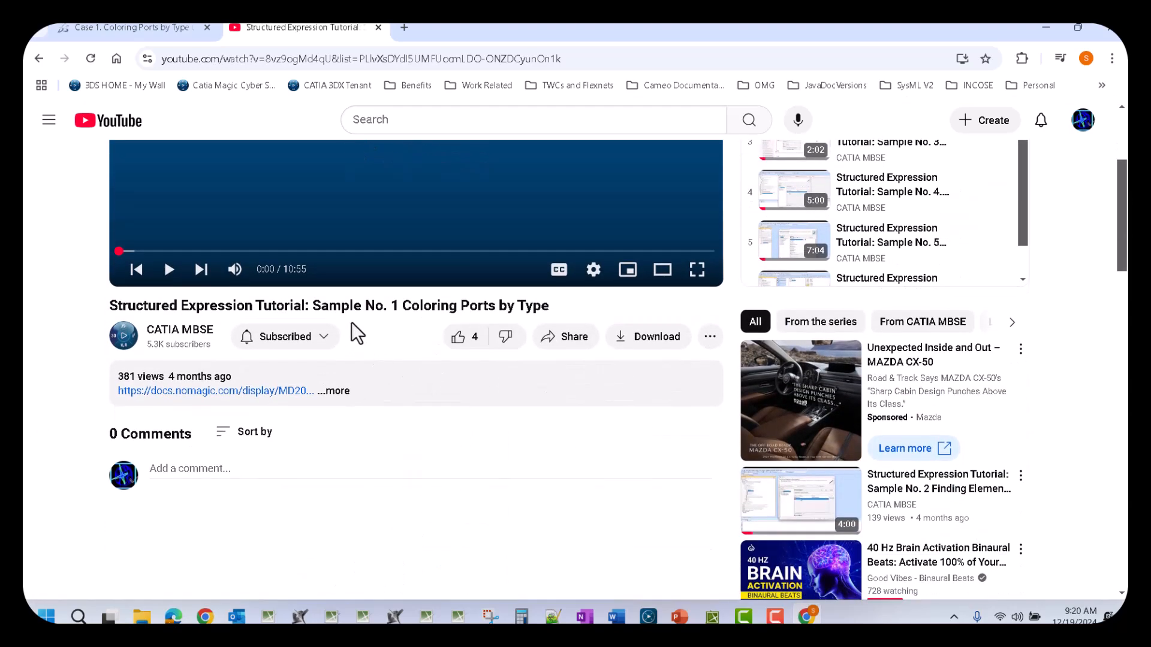
pyautogui.moveTo(547, 307); pyautogui.dragTo(328, 311)
pyautogui.scroll(2, 629, 387)
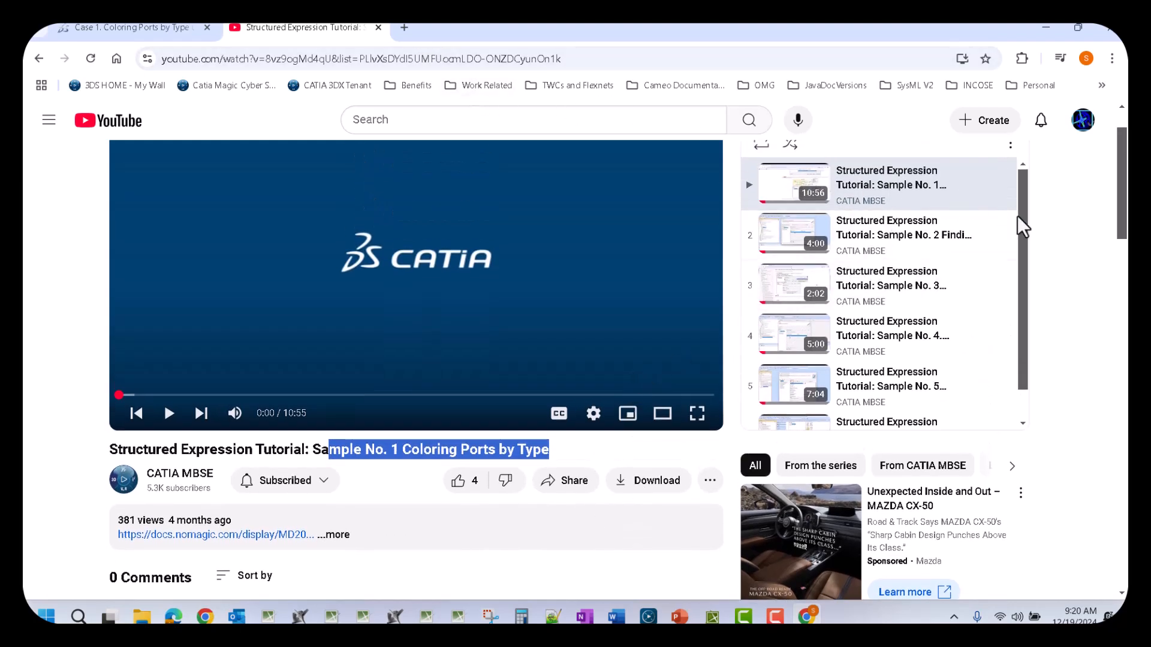
pyautogui.moveTo(1027, 230); pyautogui.dragTo(1038, 274)
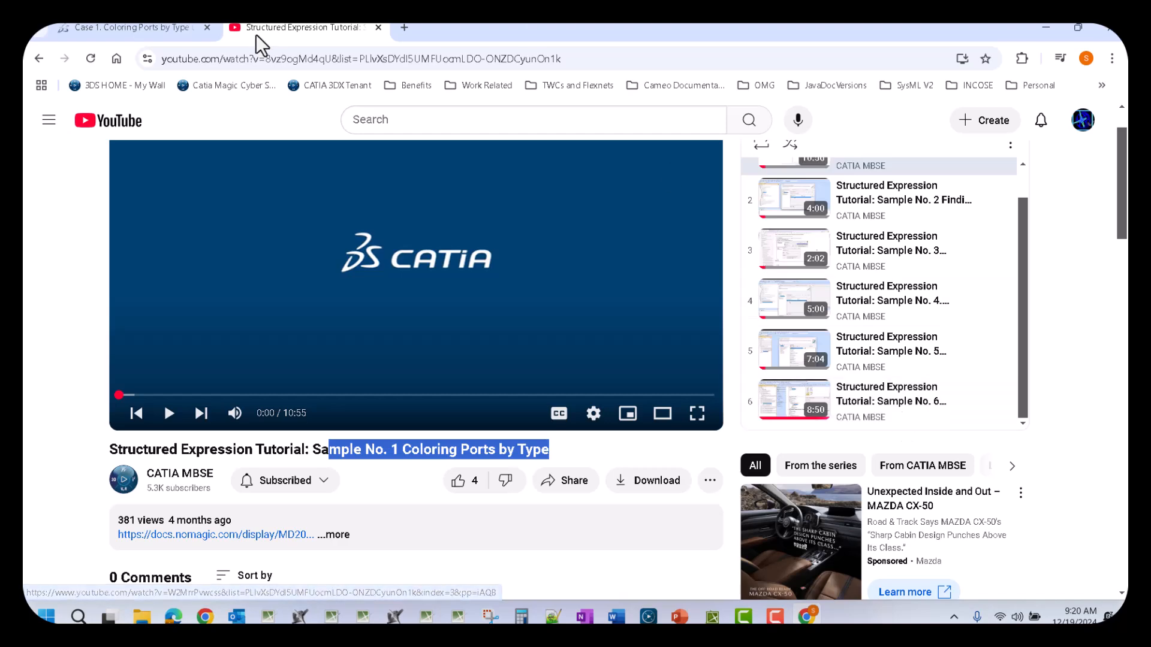
pyautogui.click(174, 30)
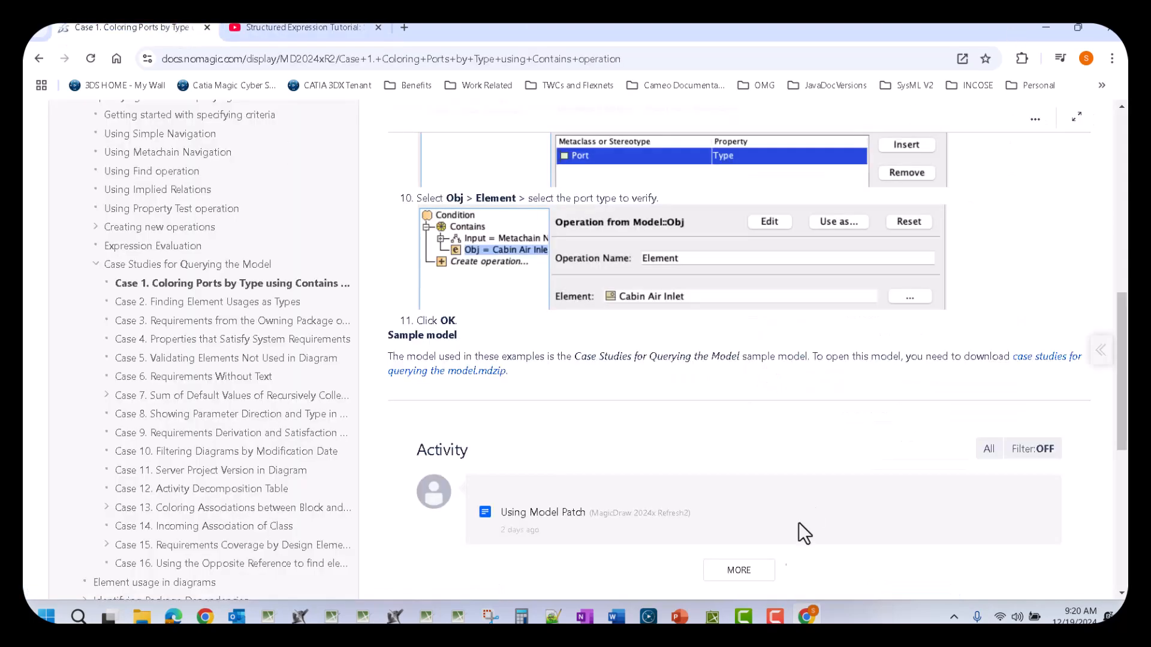
# Switch to Magic Systems of Systems Architect and show the containment tree of the case studies model.
pyautogui.click(712, 617)
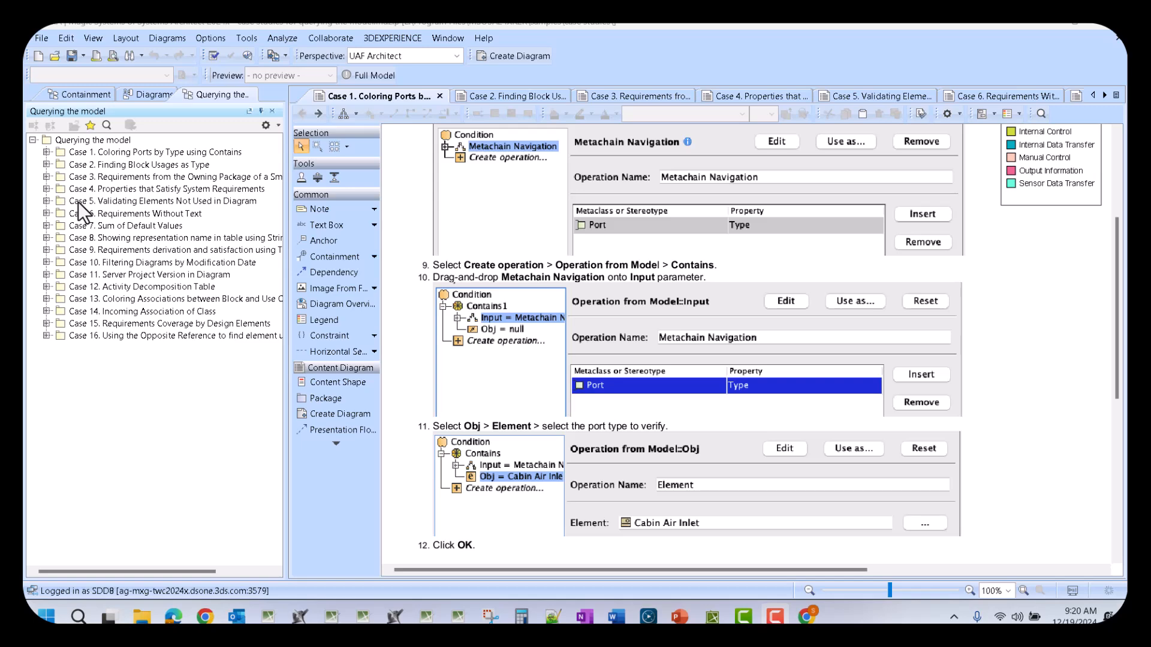
pyautogui.click(89, 95)
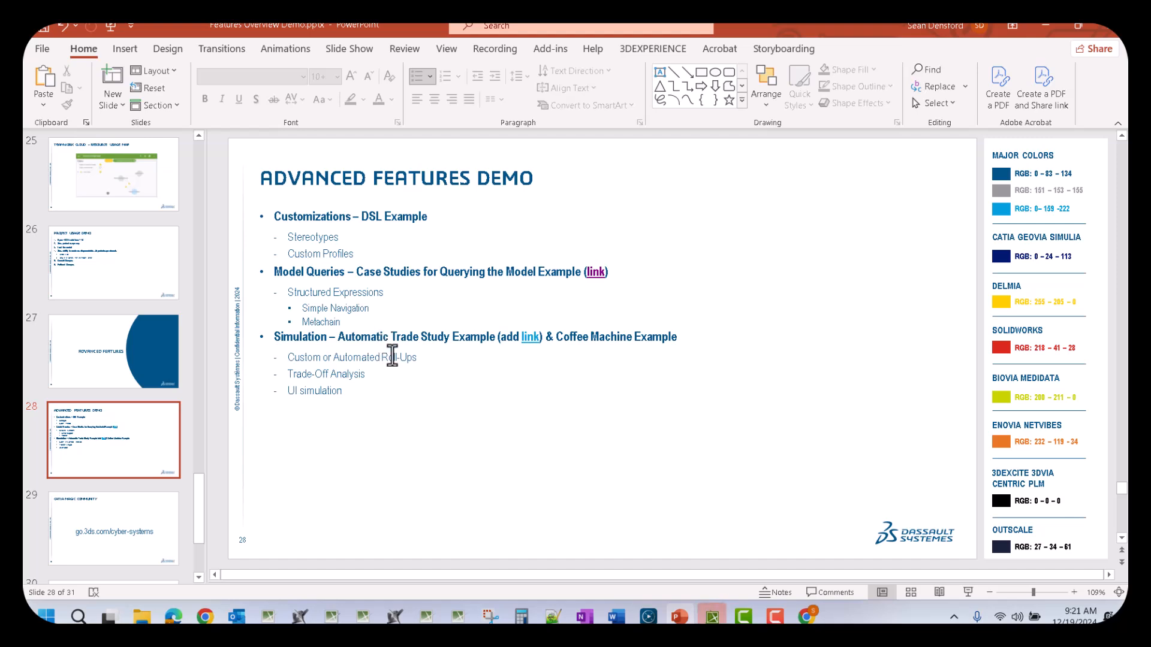
# Switch to Chrome and browse the featured trade study and tutorial videos on the MBSE Execution YouTube channel.
pyautogui.click(805, 618)
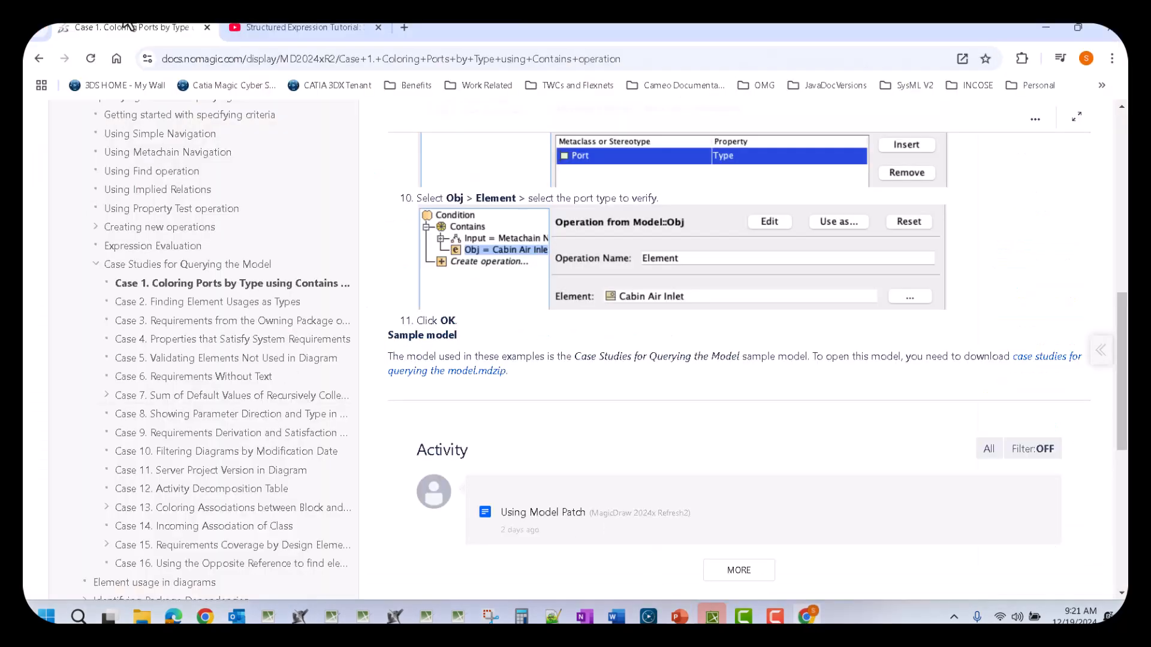
pyautogui.click(300, 27)
pyautogui.scroll(-5, 125, 509)
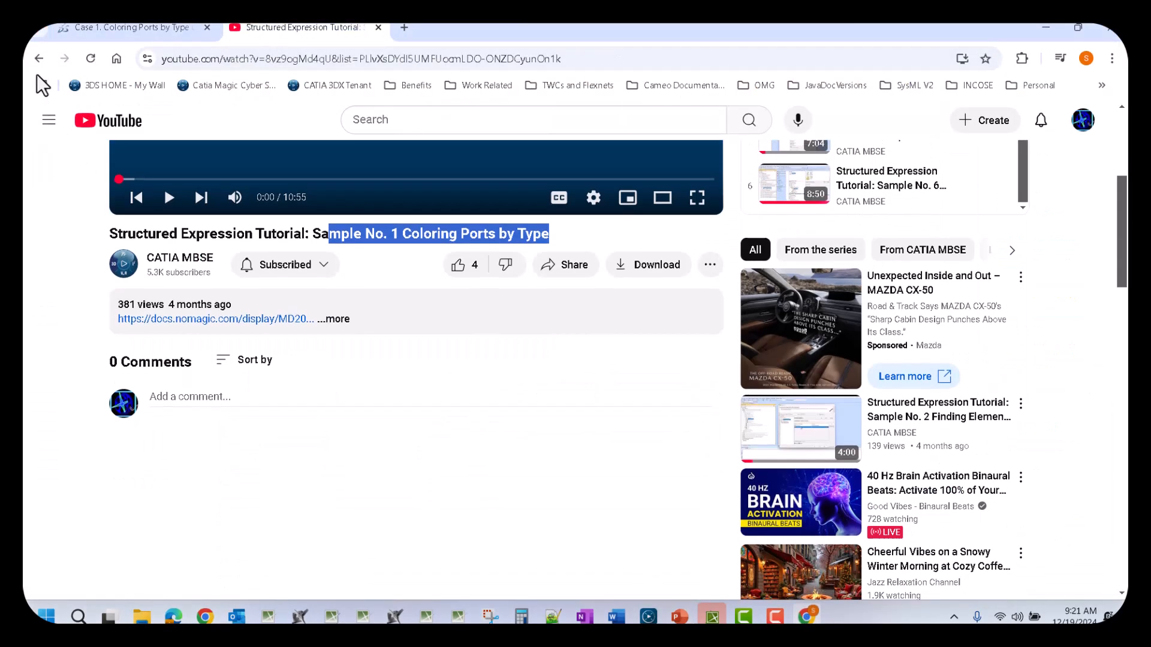
pyautogui.click(39, 59)
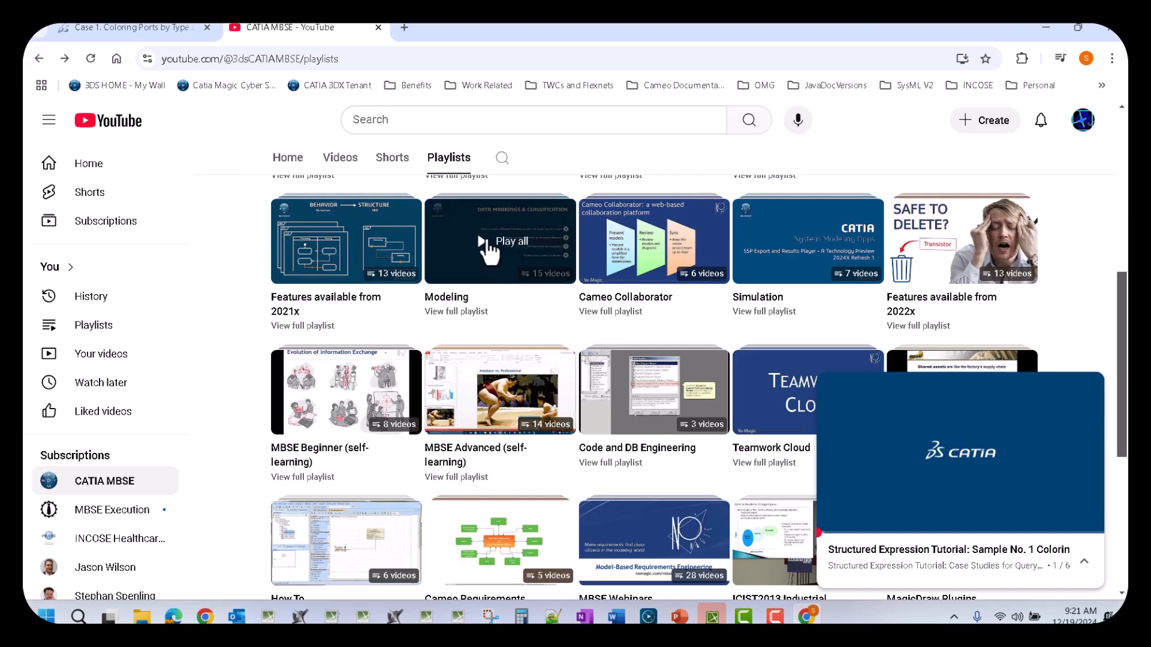
pyautogui.click(150, 525)
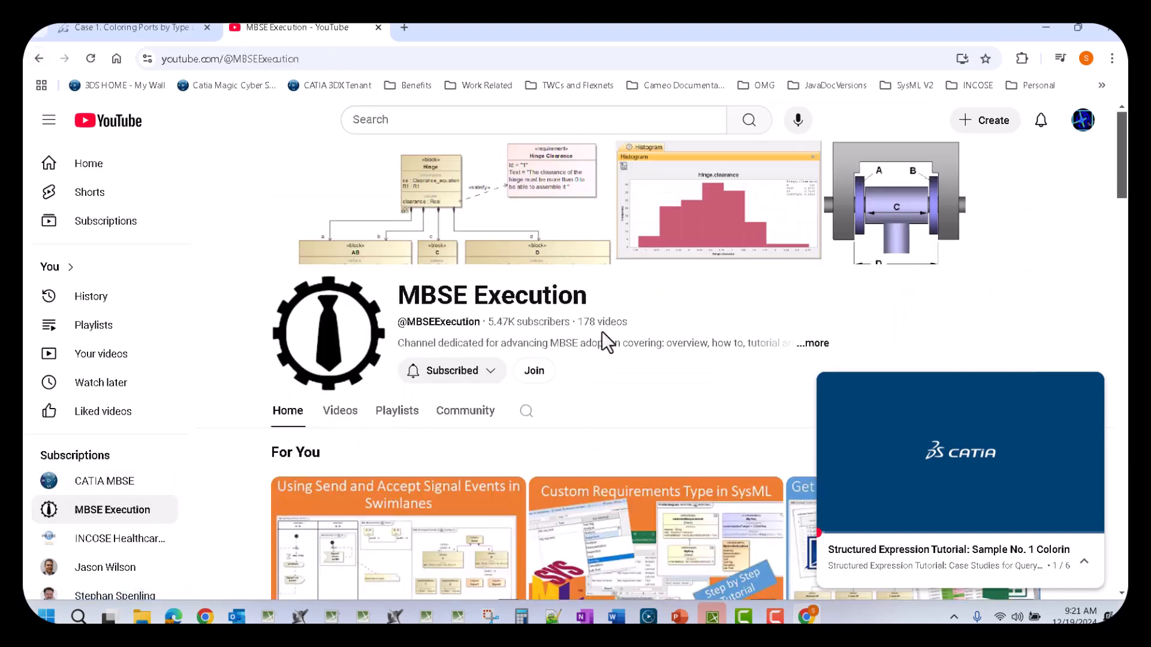
pyautogui.scroll(-4, 602, 332)
pyautogui.scroll(-1, 603, 333)
pyautogui.scroll(2, 542, 320)
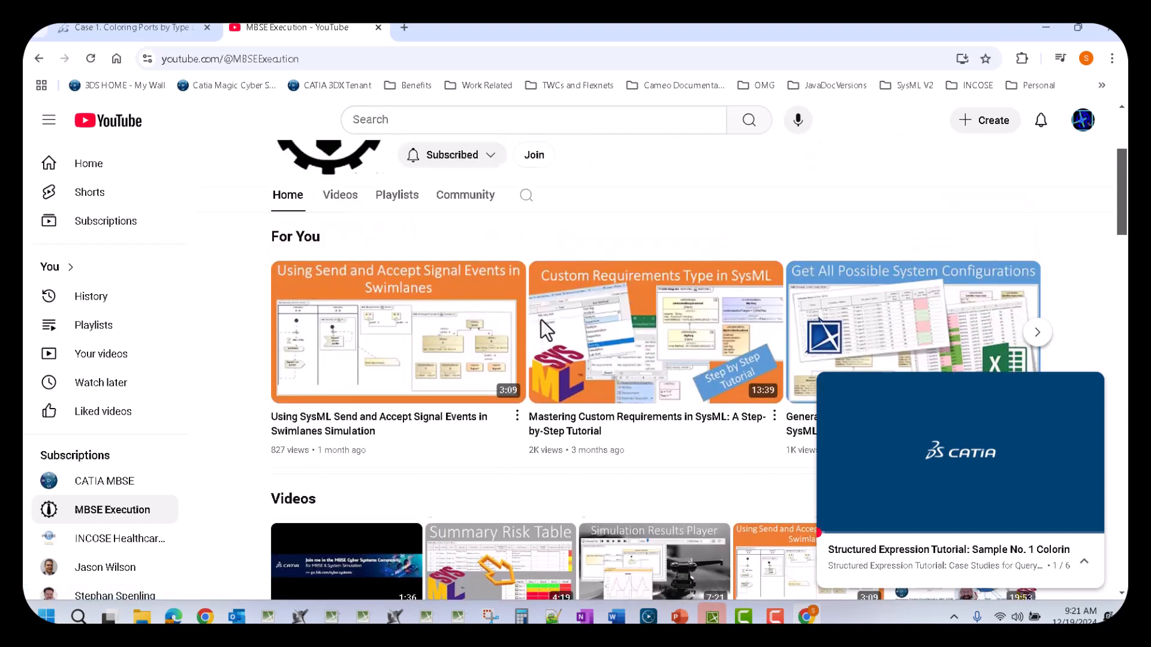
pyautogui.scroll(-2, 558, 381)
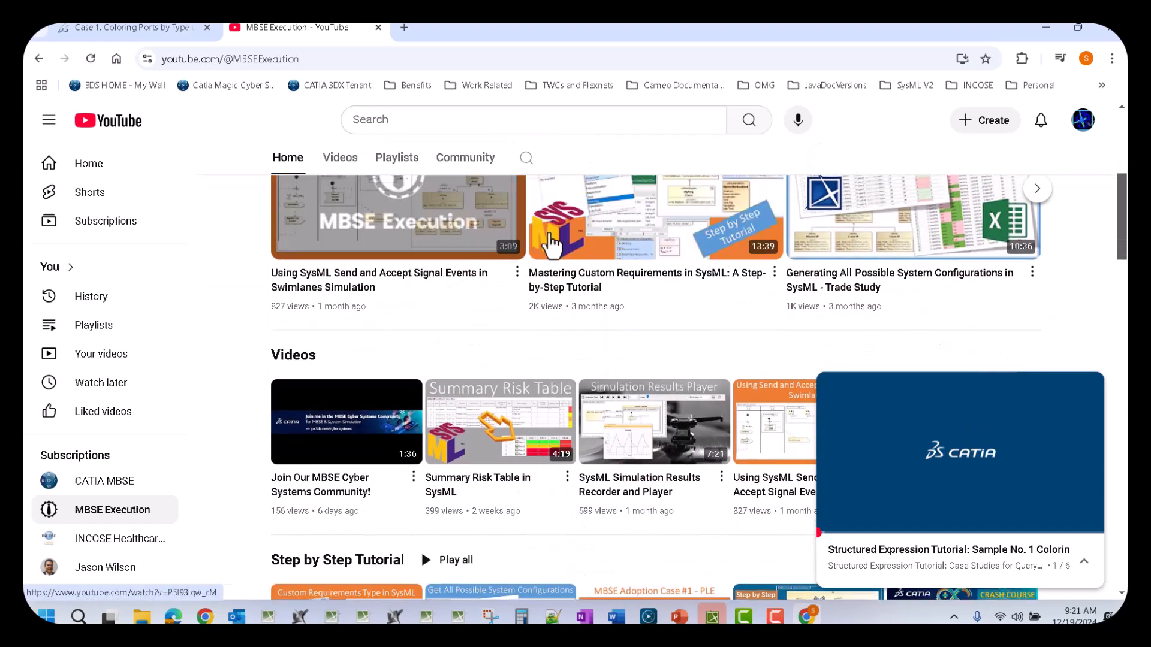
pyautogui.moveTo(997, 314)
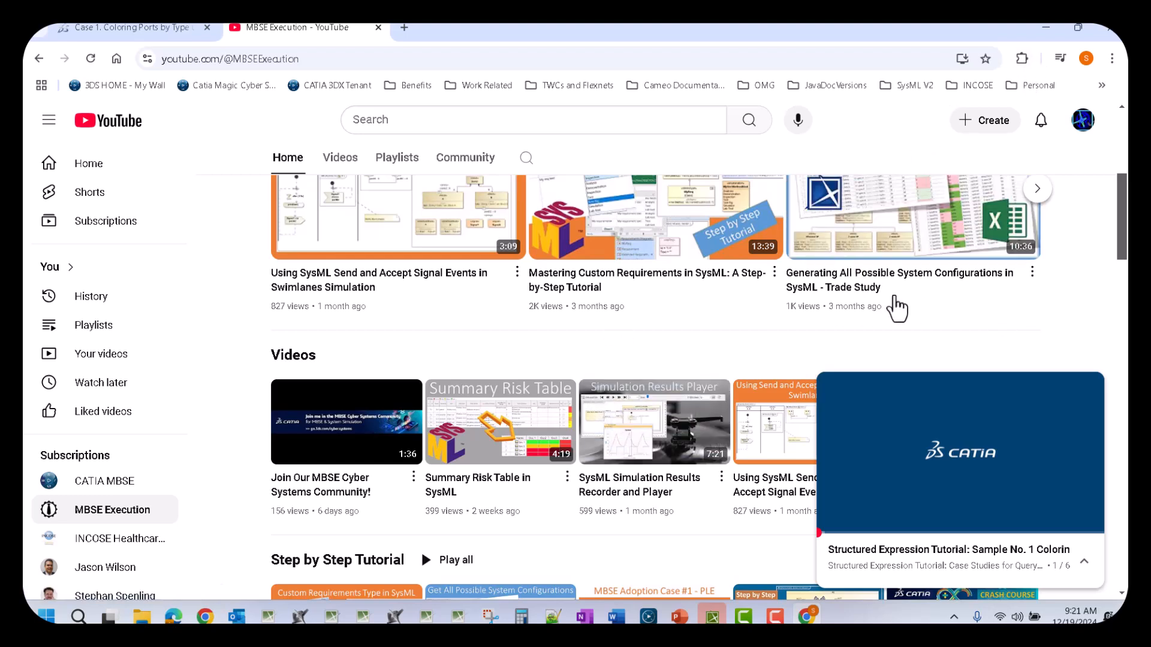
# Return to the Advanced Features Demo slide, open its trade study link in the browser and sign in to the 3DEXPERIENCE platform.
pyautogui.click(1045, 28)
pyautogui.keyDown('ctrl'); pyautogui.click(530, 337); pyautogui.keyUp('ctrl')
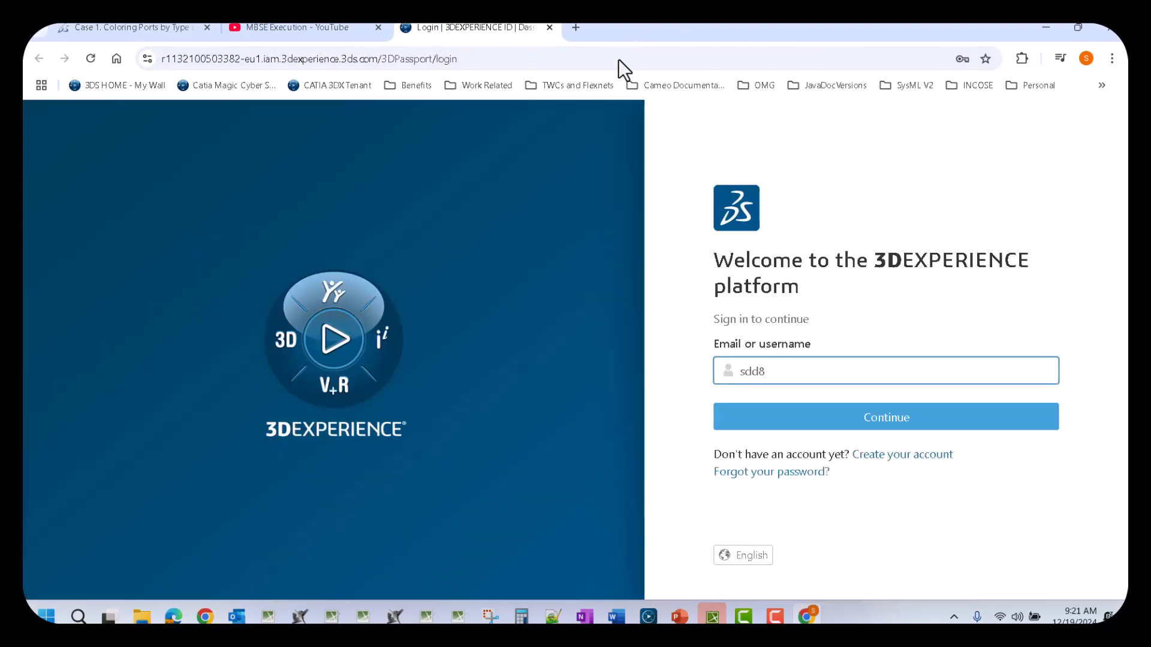
pyautogui.click(893, 424)
pyautogui.click(891, 462)
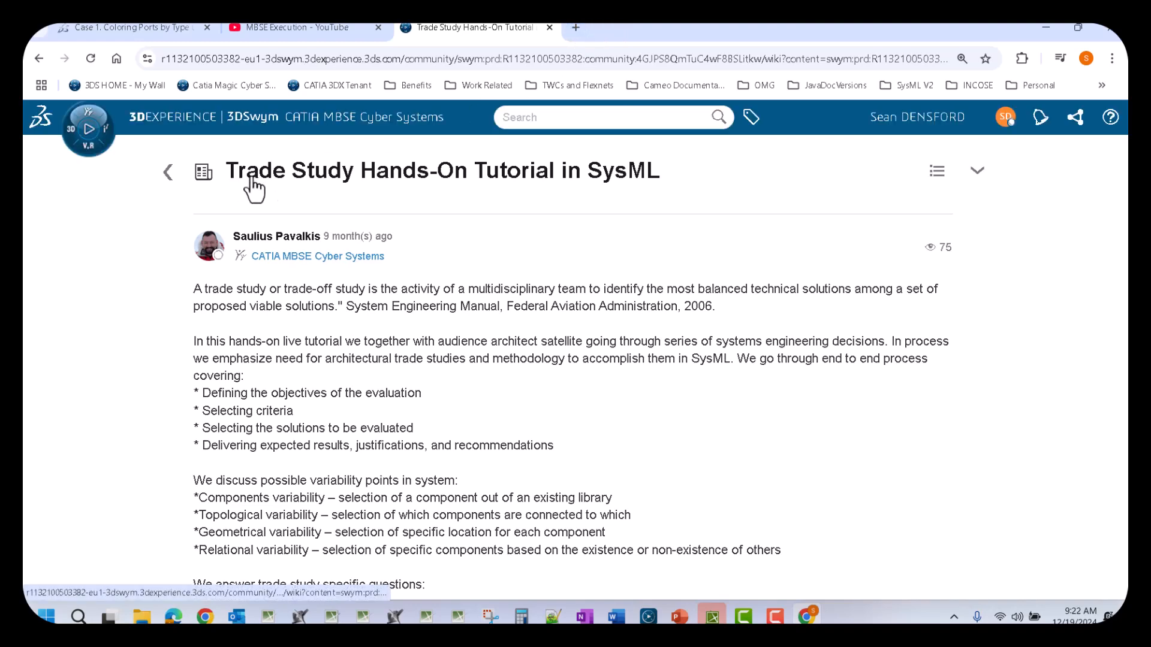
# Read through the Trade Study Hands-On Tutorial in SysML page, including its sample project files and video recording sections.
pyautogui.scroll(-6, 873, 307)
pyautogui.scroll(-5, 236, 318)
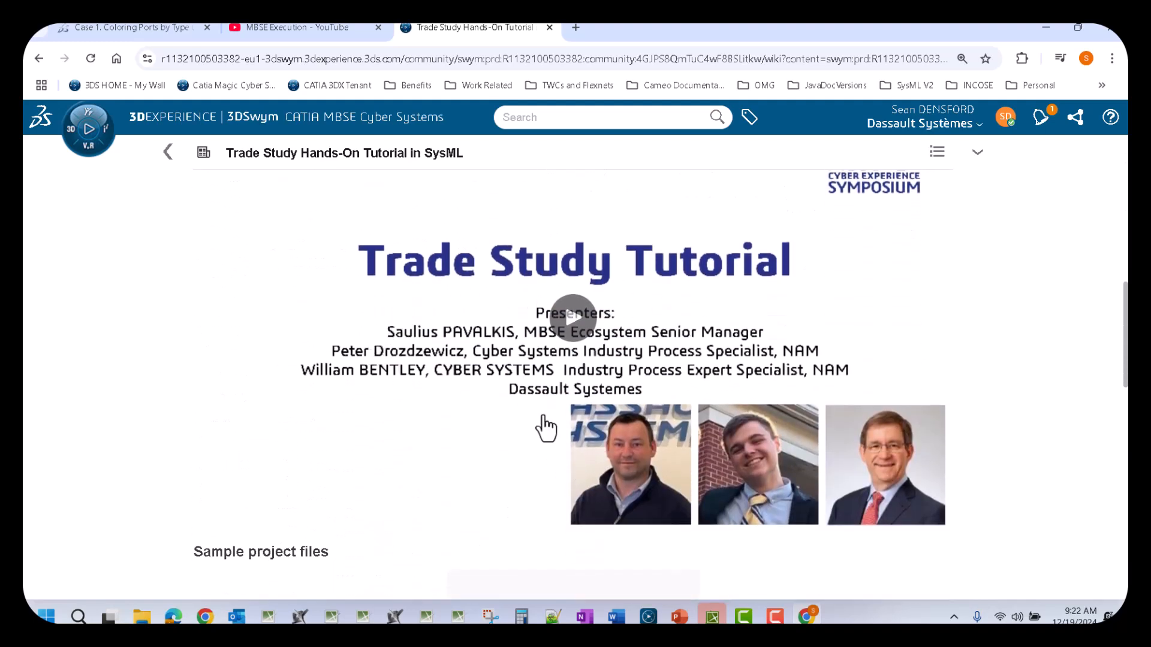
pyautogui.scroll(-6, 525, 383)
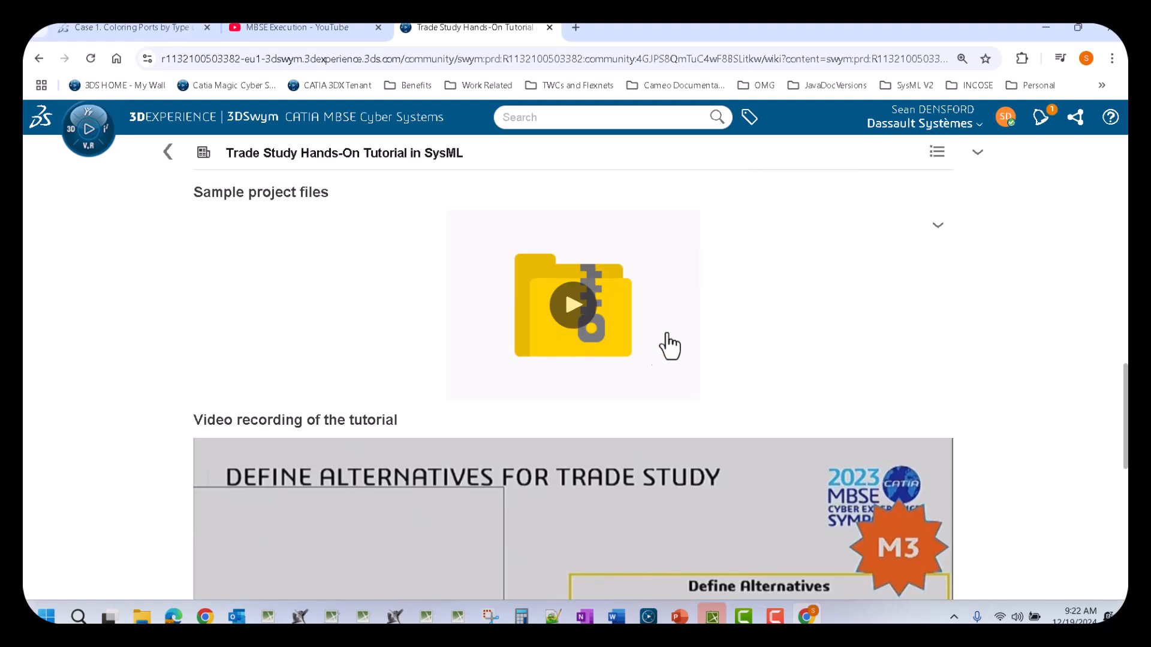
pyautogui.scroll(-5, 571, 360)
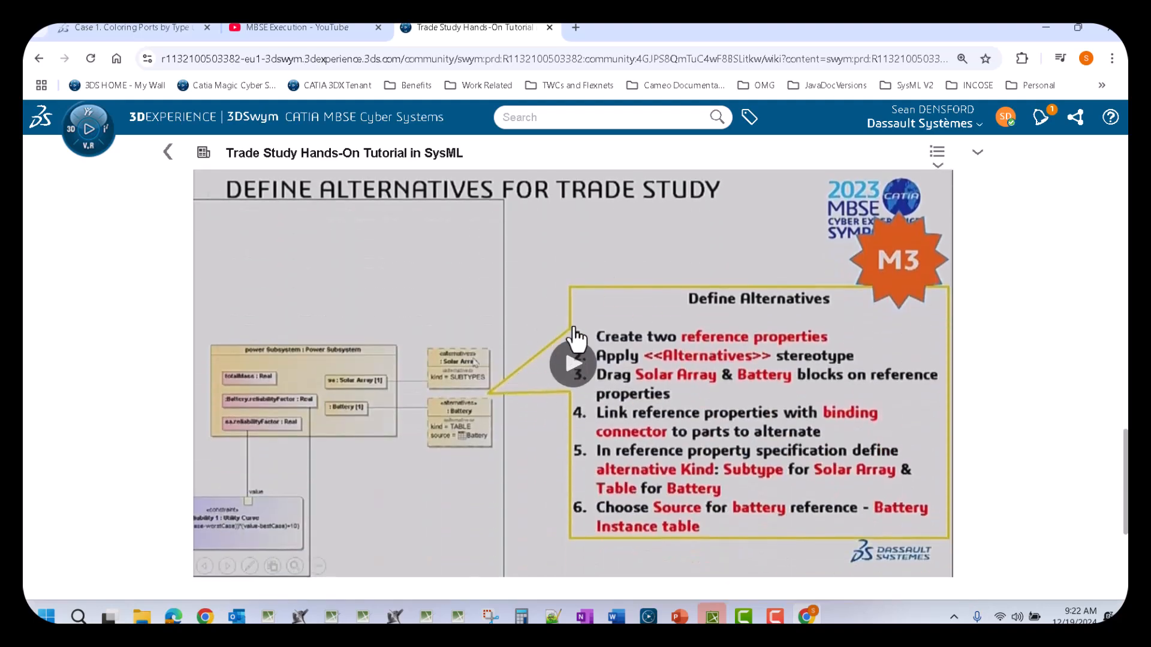
pyautogui.scroll(-5, 599, 335)
pyautogui.scroll(6, 527, 342)
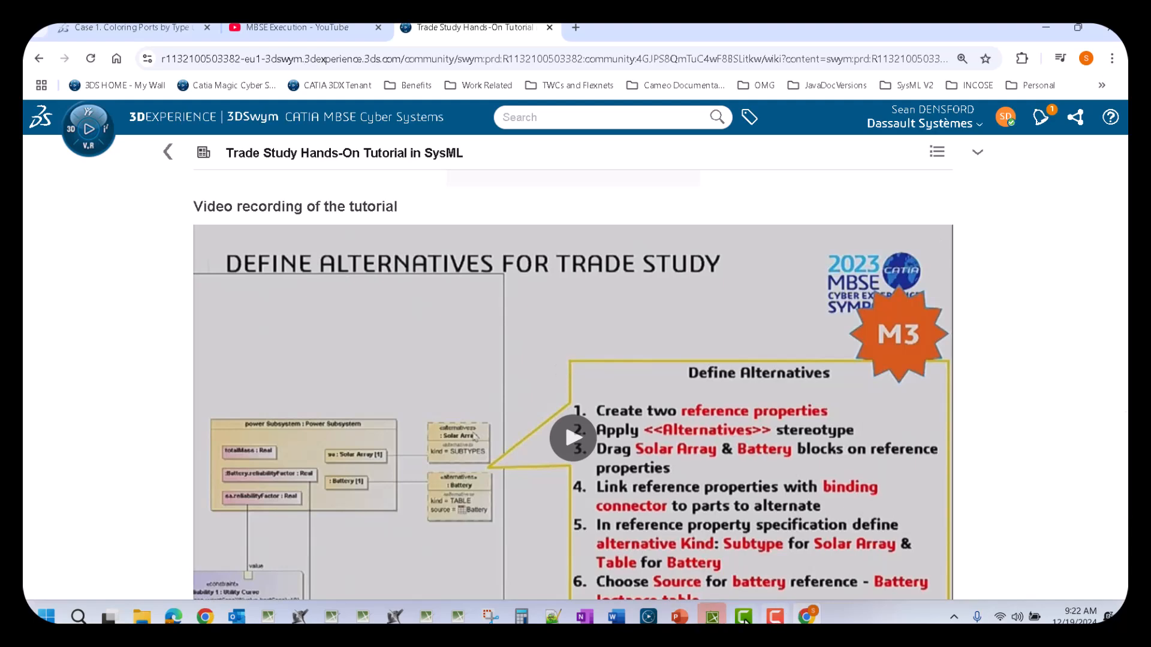
# Switch to Magic Systems of Systems Architect and bring up the sample models to open the trade study example project.
pyautogui.click(712, 617)
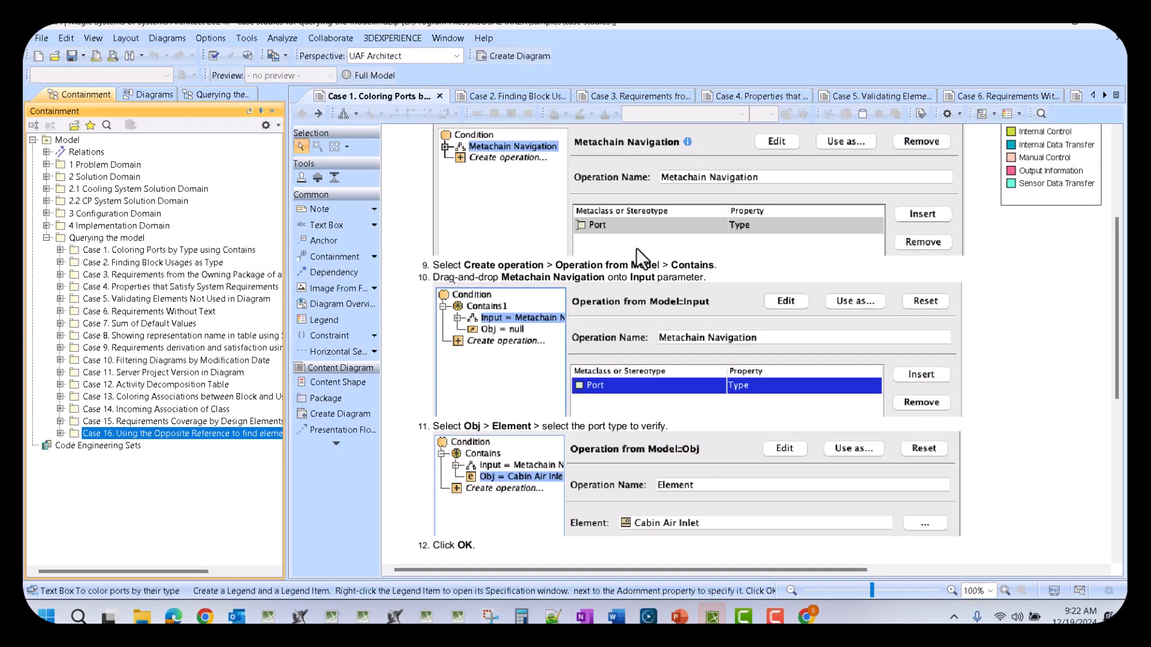
pyautogui.click(281, 55)
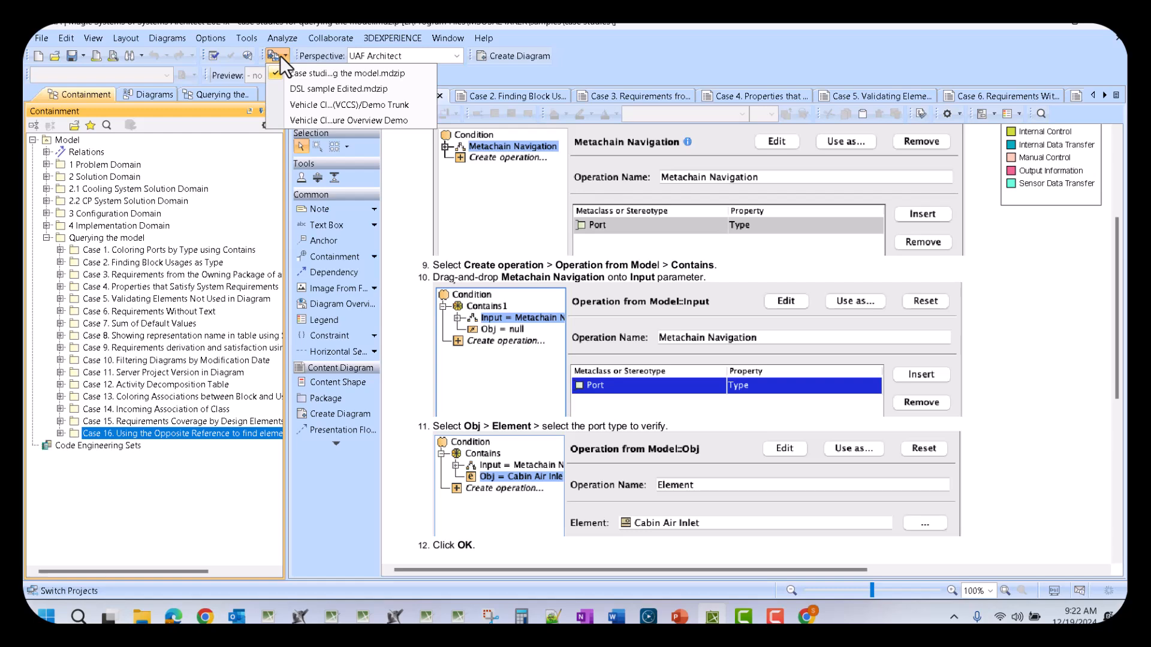
pyautogui.click(484, 38)
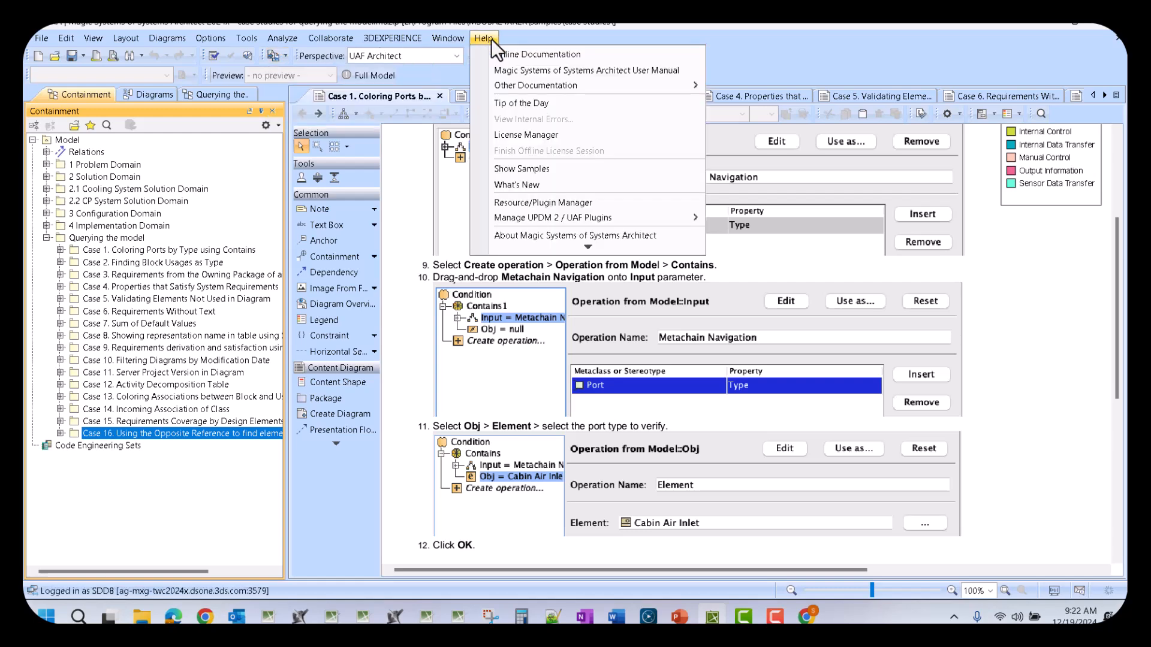
pyautogui.click(548, 168)
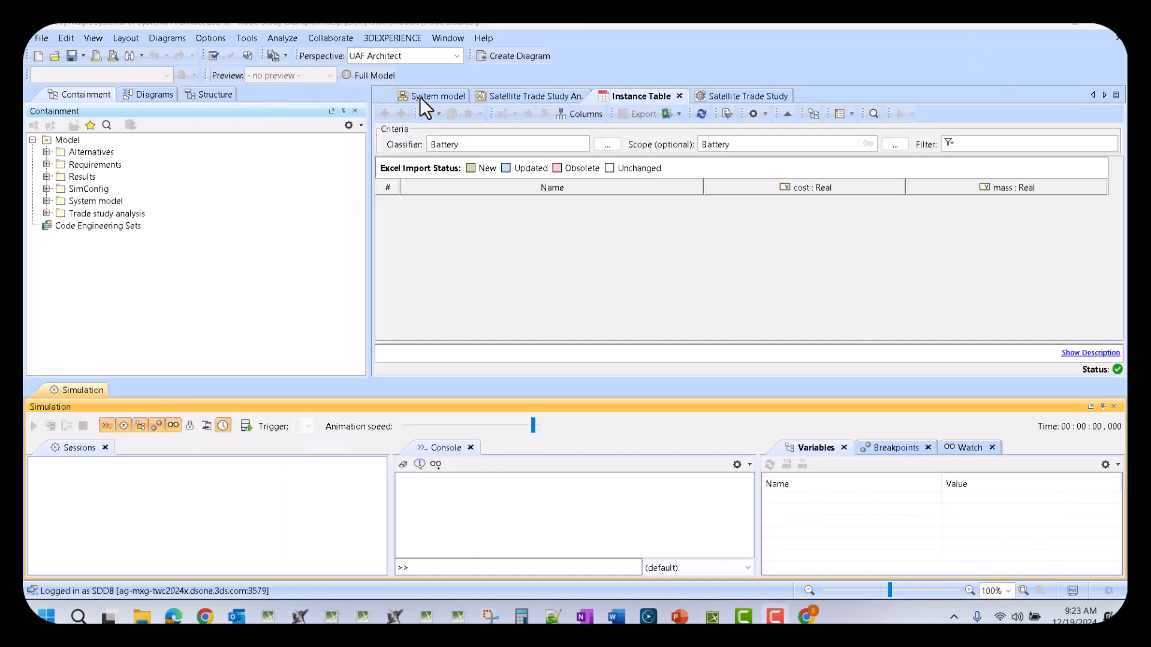
# Display the System model block definition diagram in an enlarged diagram area and examine the Satellite block structure and its requirements.
pyautogui.click(431, 96)
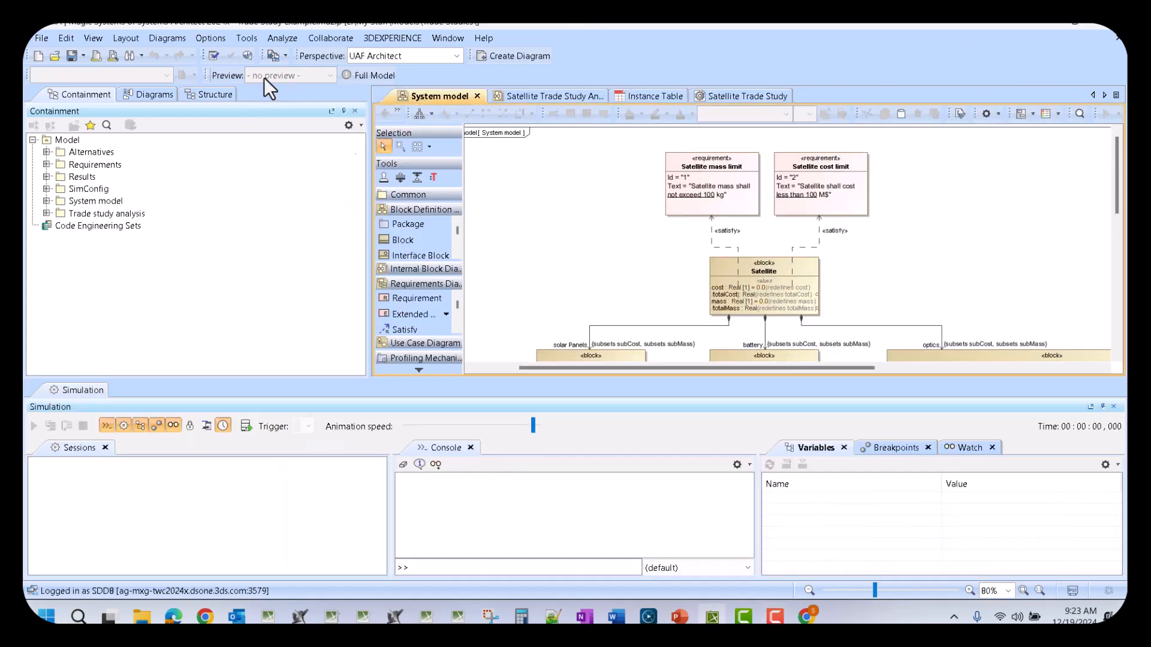
pyautogui.click(84, 391)
pyautogui.moveTo(368, 226); pyautogui.dragTo(157, 240)
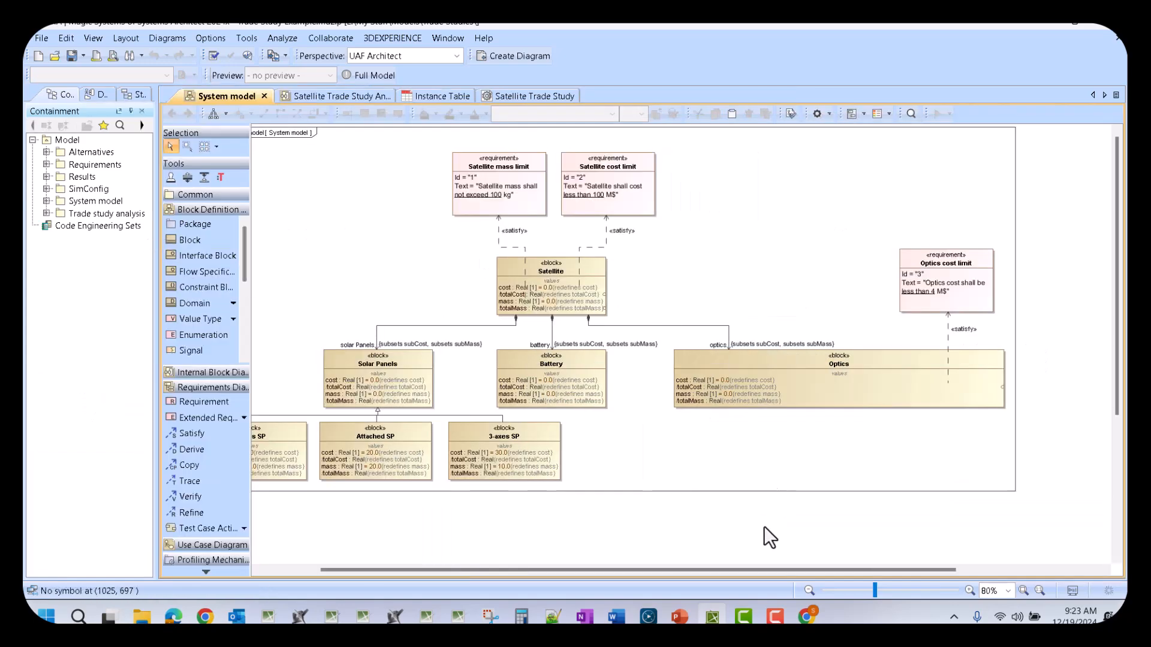
pyautogui.moveTo(742, 571); pyautogui.dragTo(657, 571)
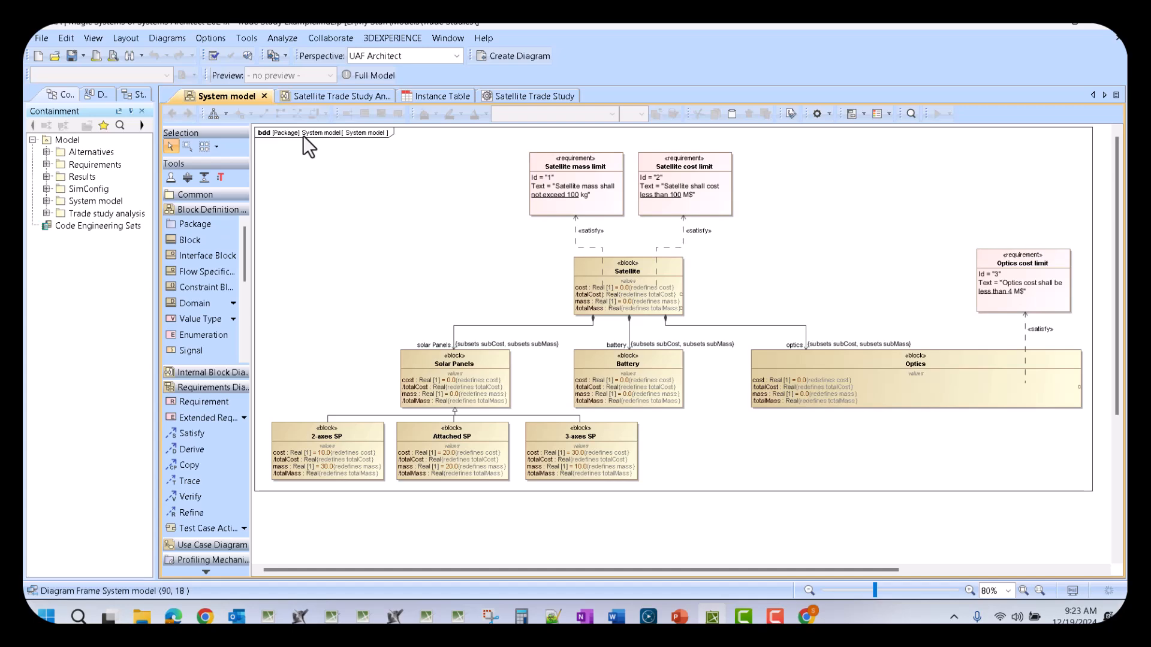
# Examine the Satellite Trade Study Analysis internal block diagram and the Satellite Trade Study simulation configuration diagram.
pyautogui.click(331, 97)
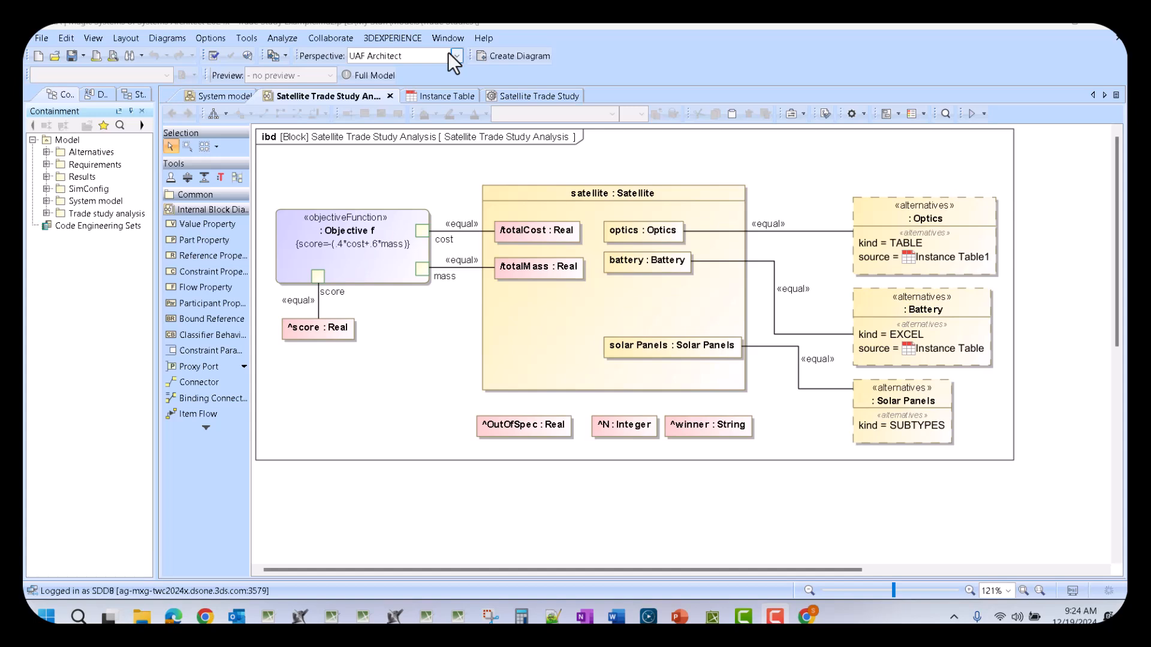
pyautogui.click(514, 96)
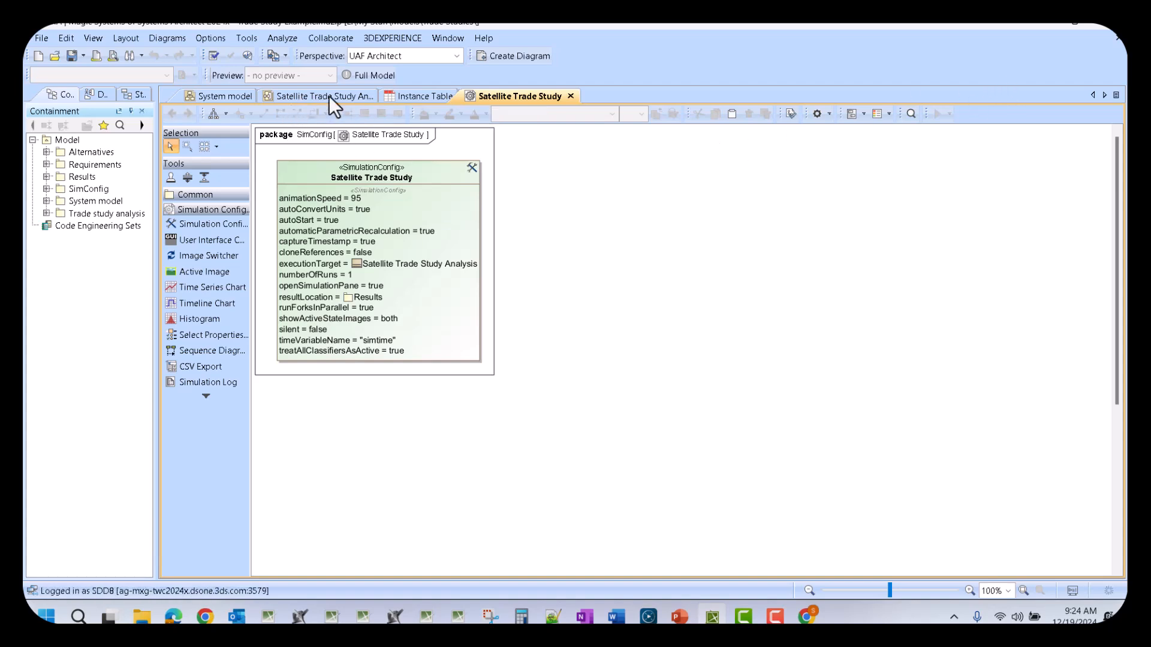
# Expand the Trade study analysis package, set the perspective to System Analyst and run the Satellite Trade Study configuration.
pyautogui.click(47, 212)
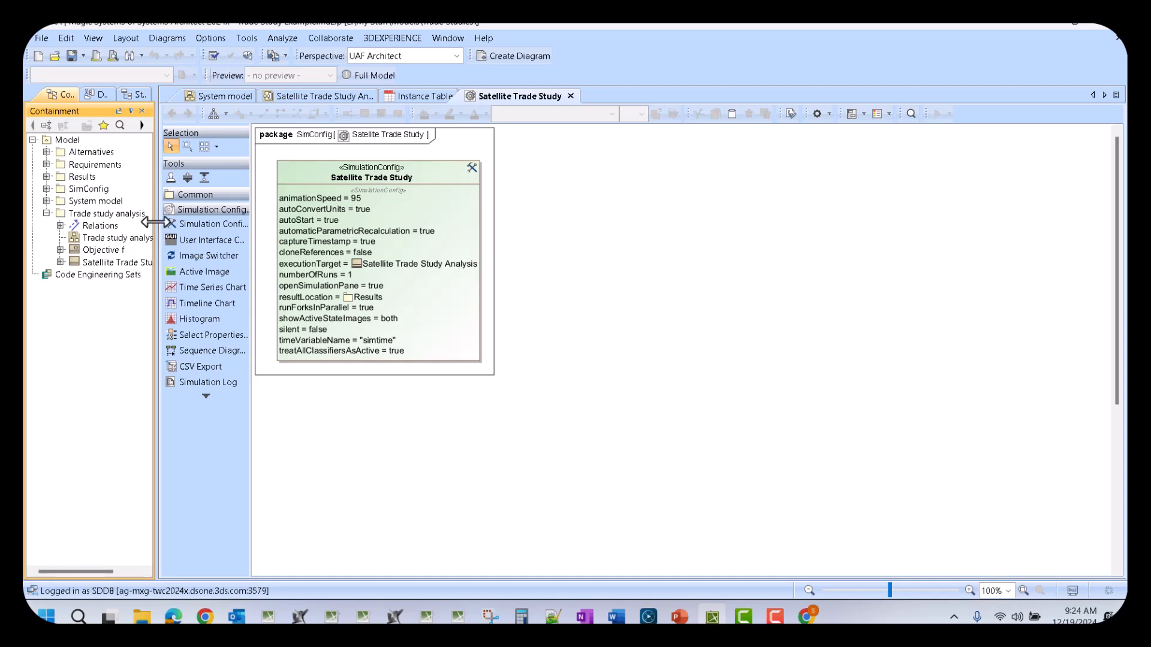
pyautogui.moveTo(154, 222); pyautogui.dragTo(242, 225)
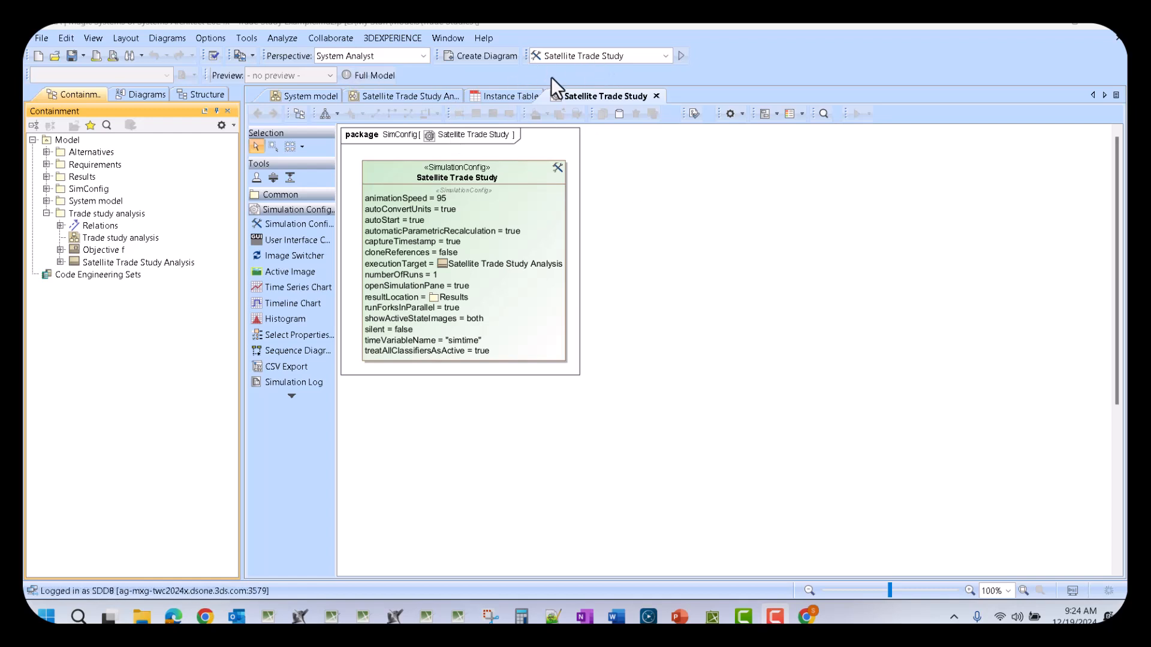
pyautogui.click(680, 56)
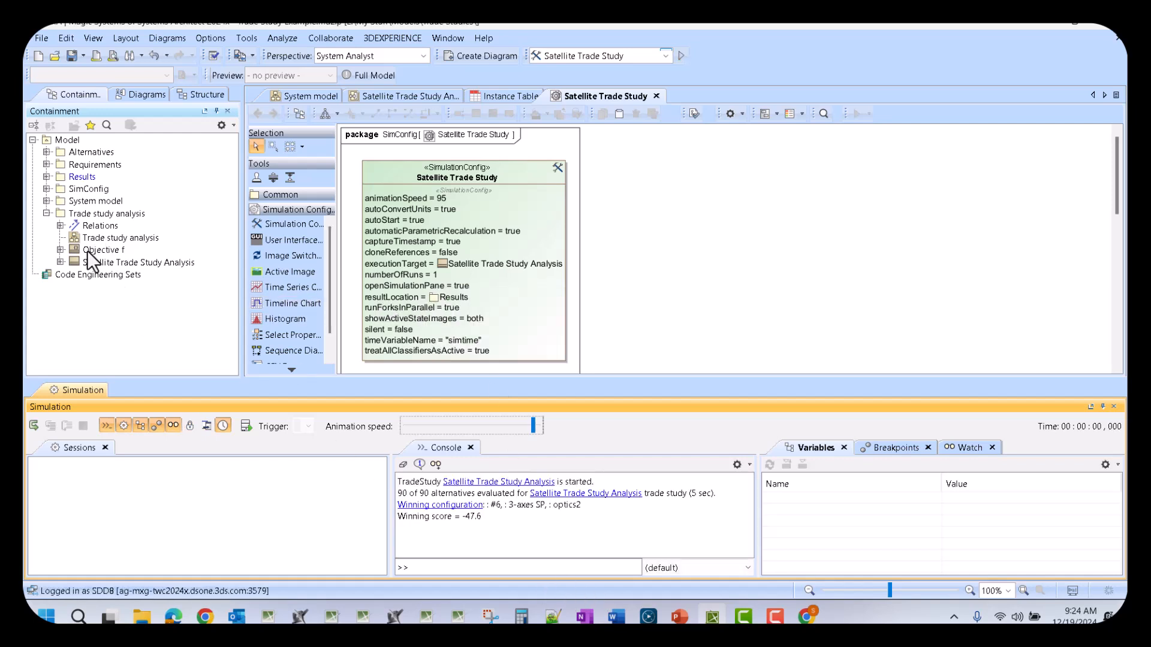
# Open Instance Table2 from the Results package and review the scores and winners of the trade study runs.
pyautogui.click(47, 177)
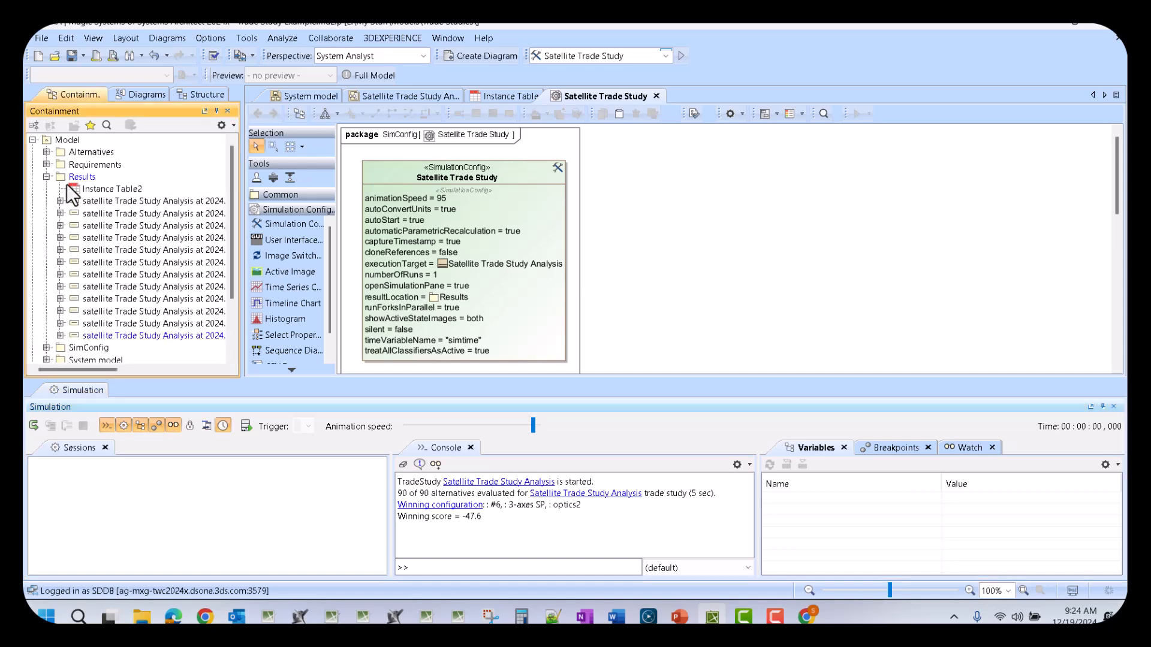
pyautogui.doubleClick(89, 188)
pyautogui.scroll(-1, 715, 262)
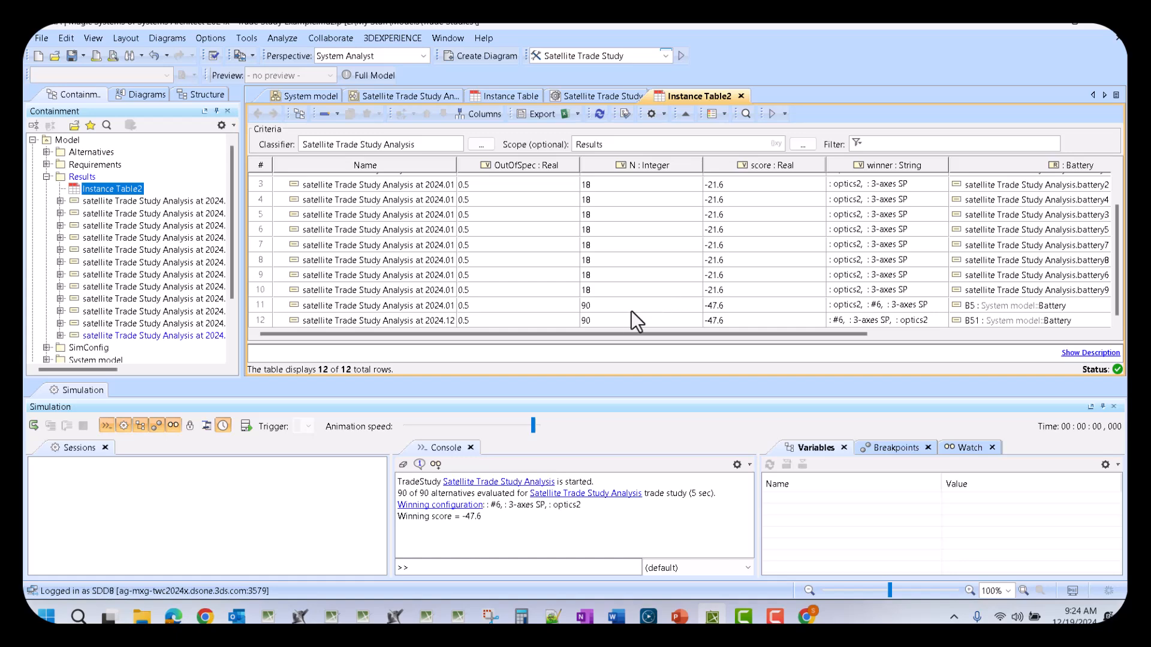
pyautogui.scroll(1, 972, 289)
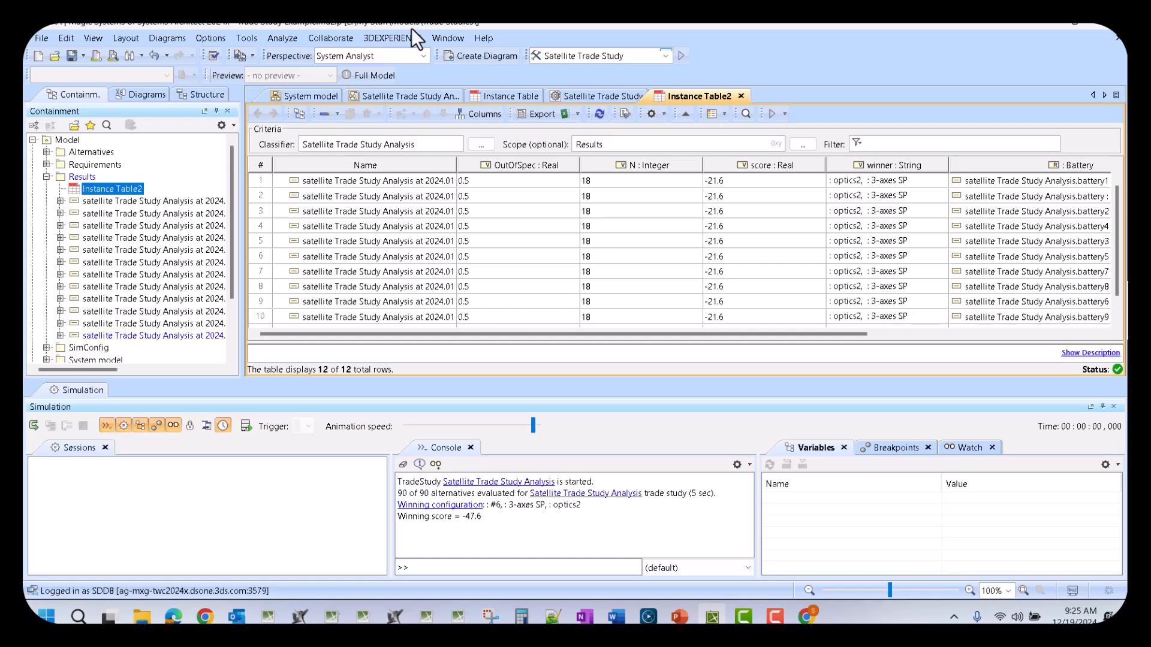
# Show the sample models page, free up room for it, and open the CoffeeMachine sample from the Simulation category.
pyautogui.click(489, 37)
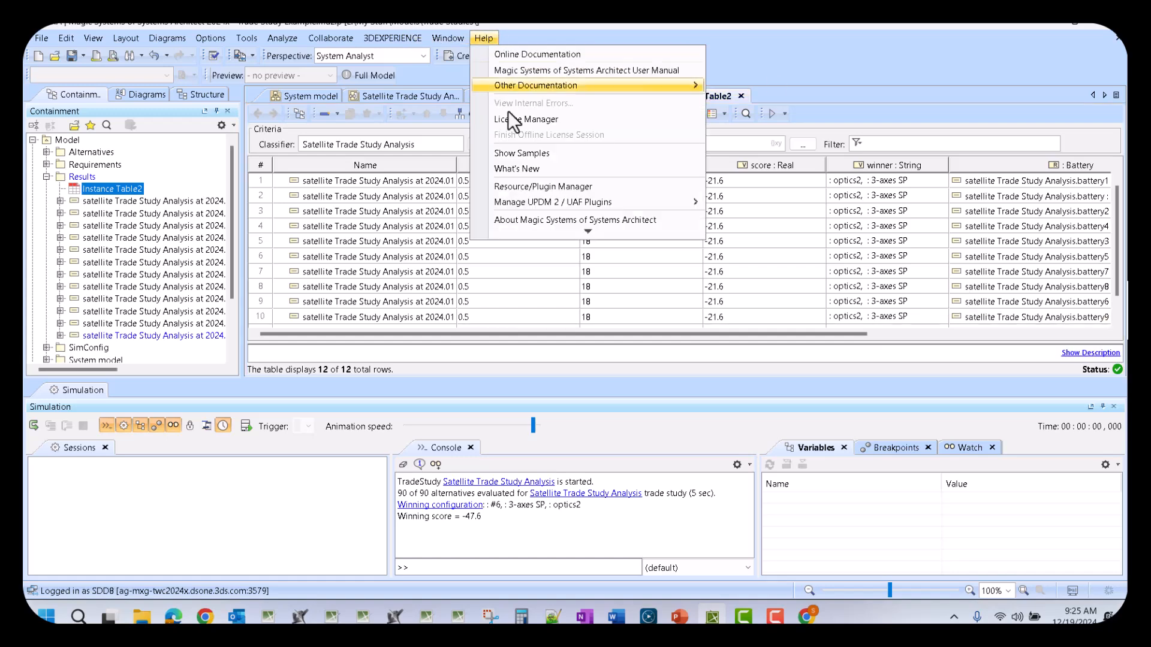
pyautogui.click(530, 153)
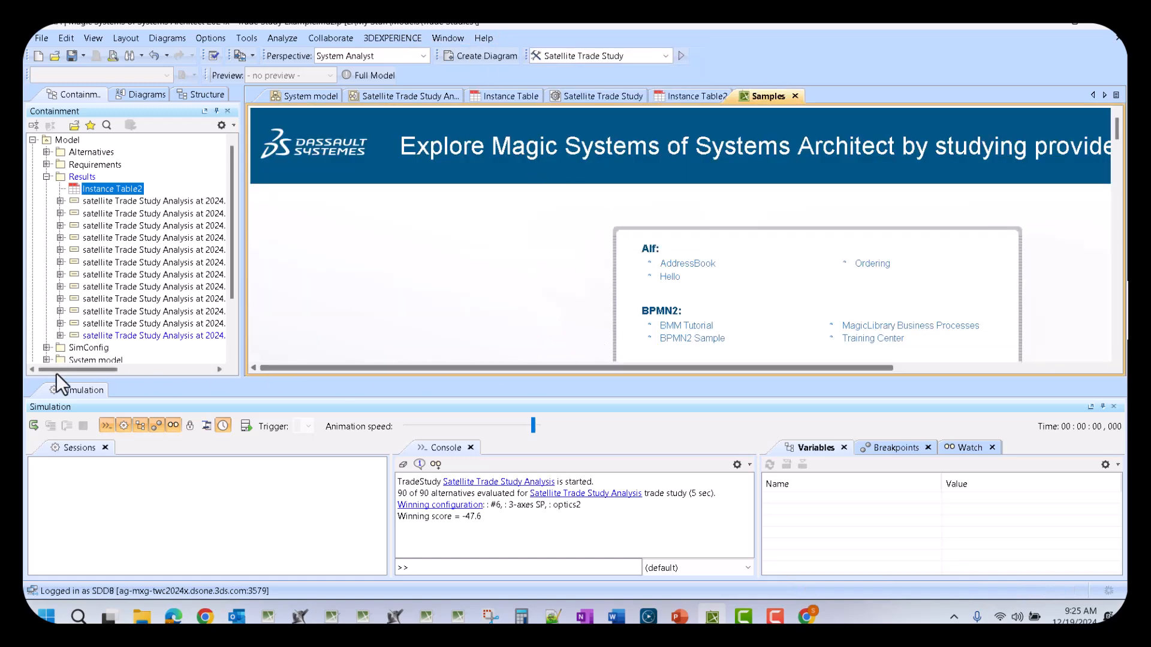
pyautogui.click(77, 395)
pyautogui.scroll(-10, 829, 442)
pyautogui.scroll(-10, 829, 443)
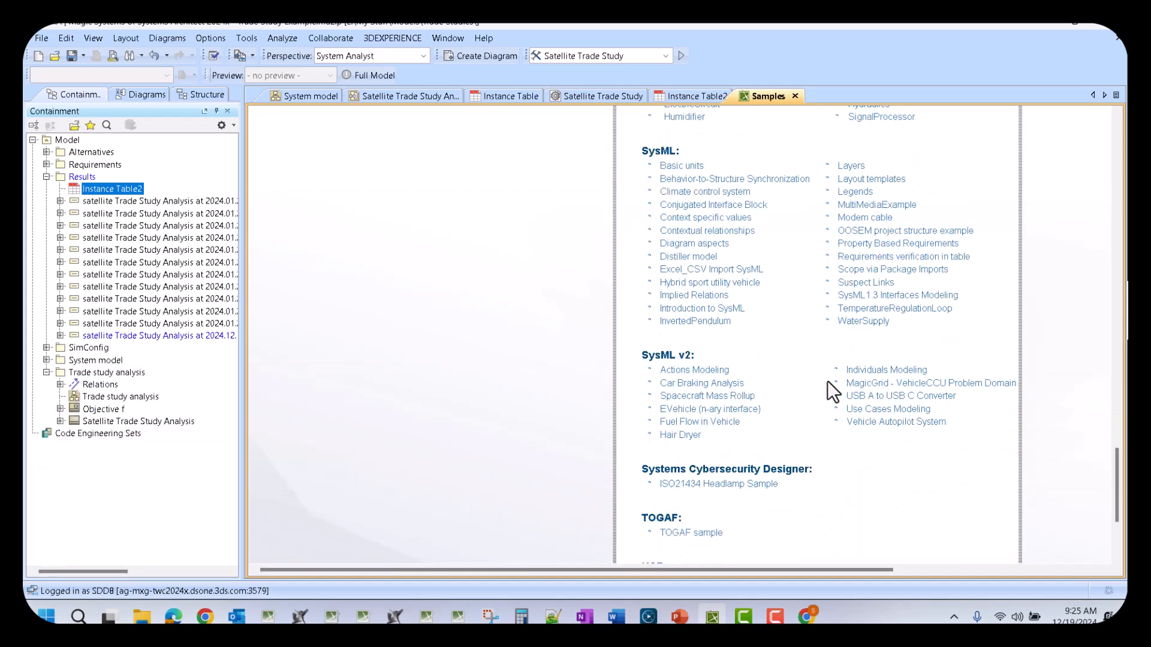
pyautogui.scroll(6, 827, 383)
pyautogui.scroll(-2, 826, 383)
pyautogui.scroll(2, 826, 383)
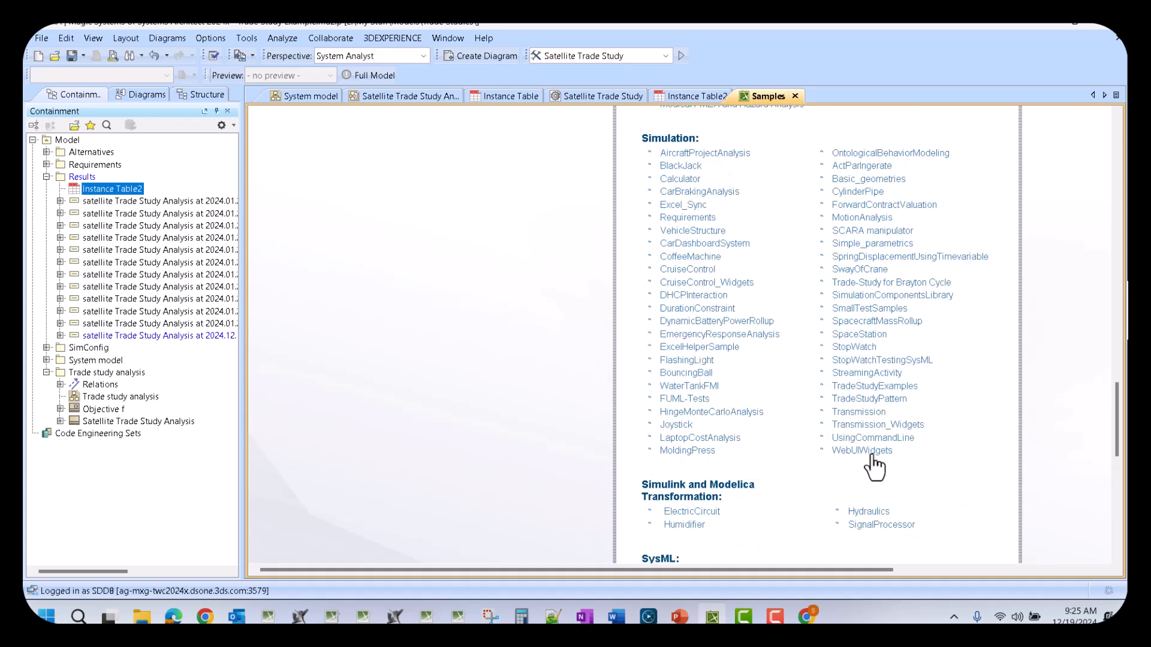
pyautogui.click(712, 258)
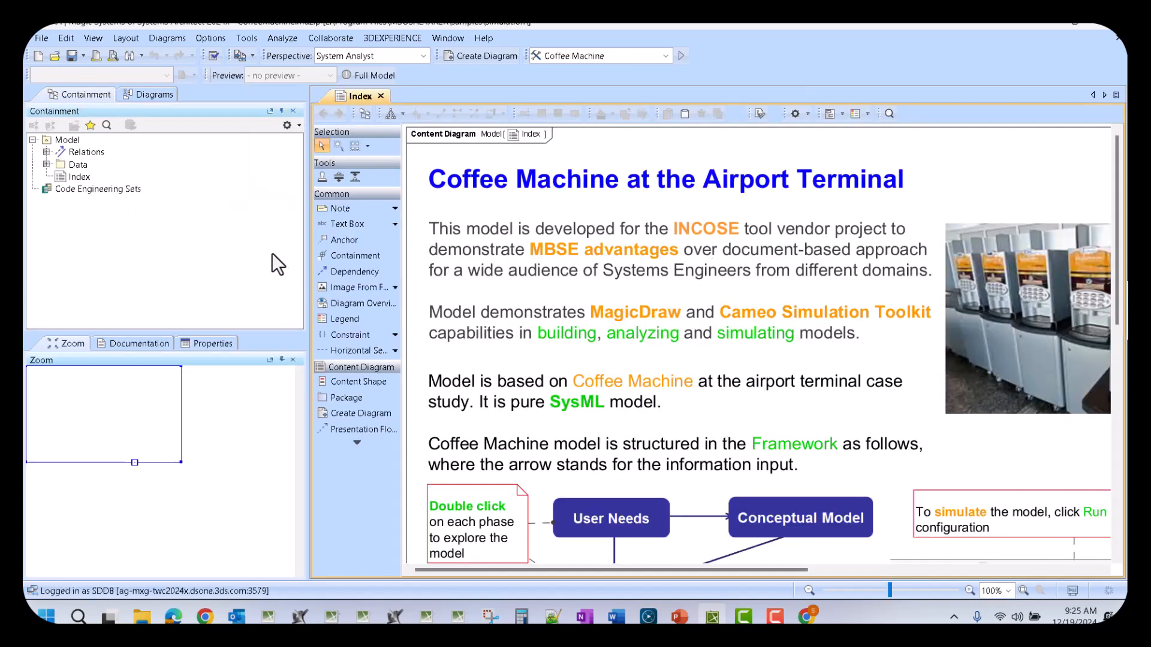
# Give the diagram more room, run the Coffee Machine simulation configuration, and add 2 Euro and turn the machine on in its interface.
pyautogui.moveTo(305, 231); pyautogui.dragTo(148, 238)
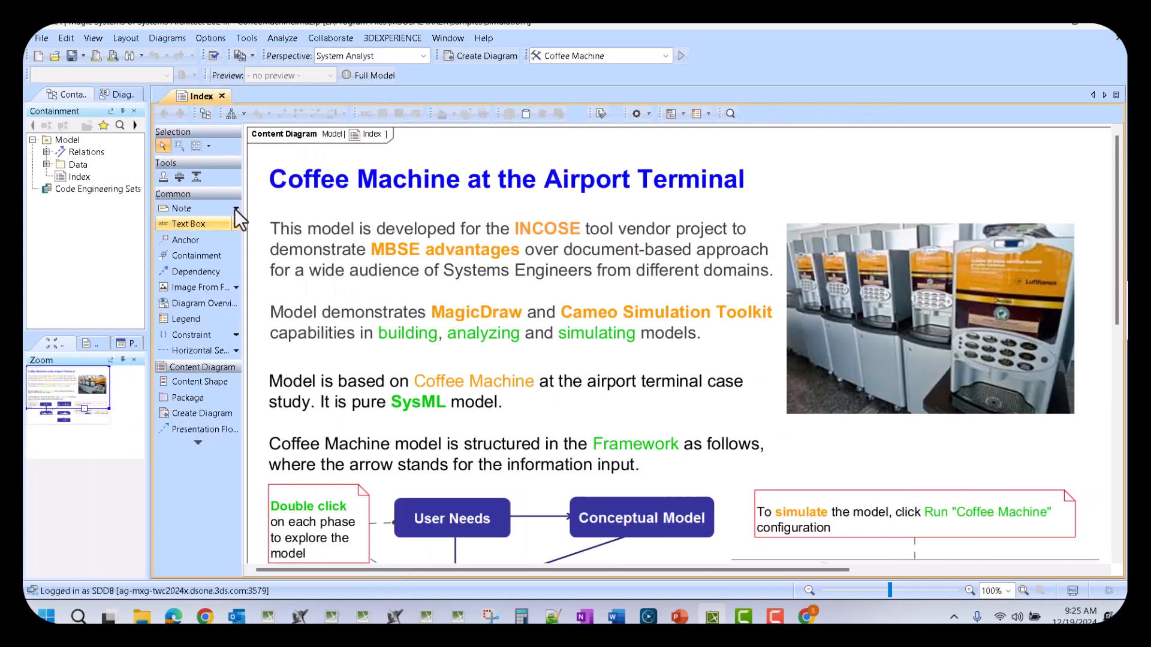
pyautogui.click(681, 55)
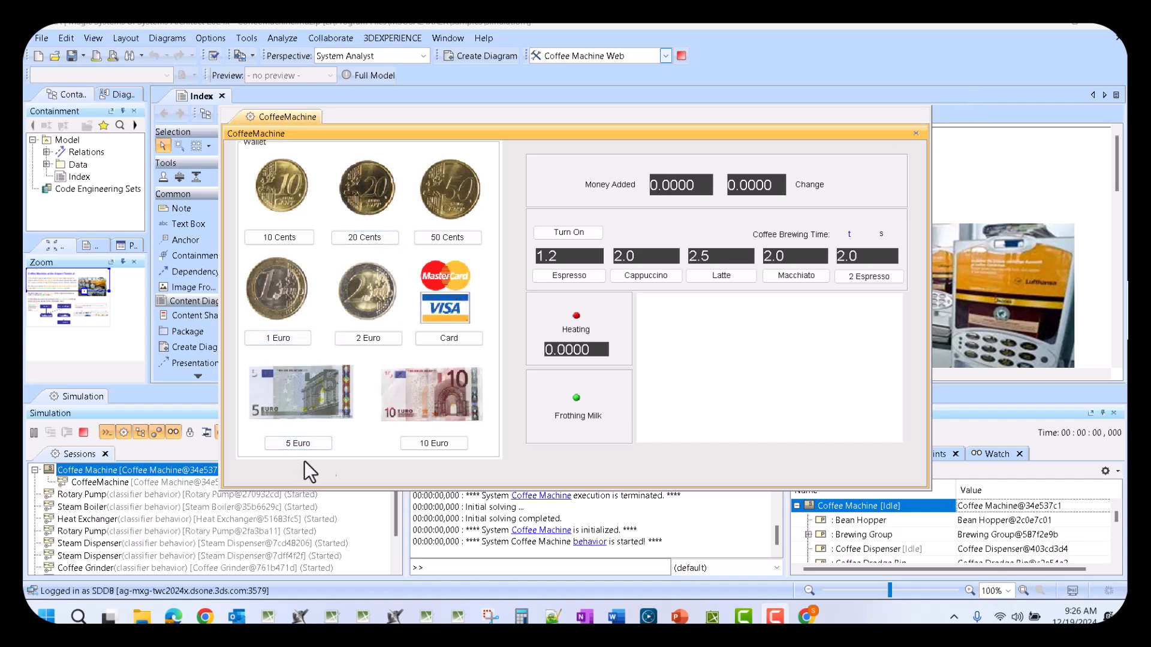
pyautogui.click(380, 341)
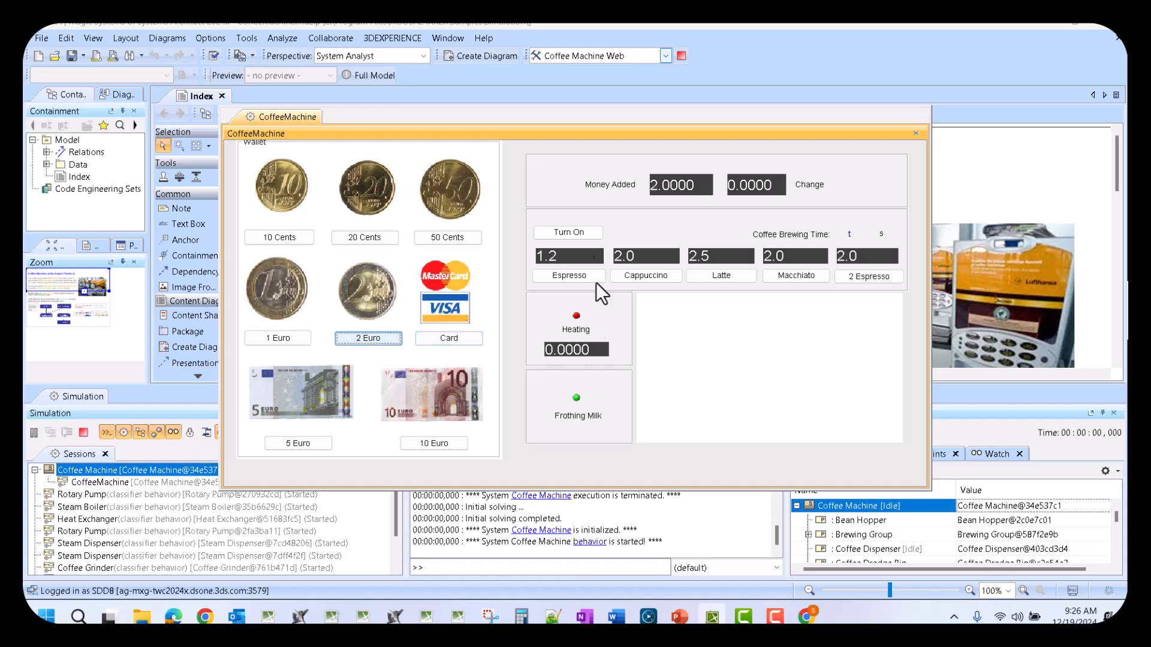
pyautogui.click(585, 234)
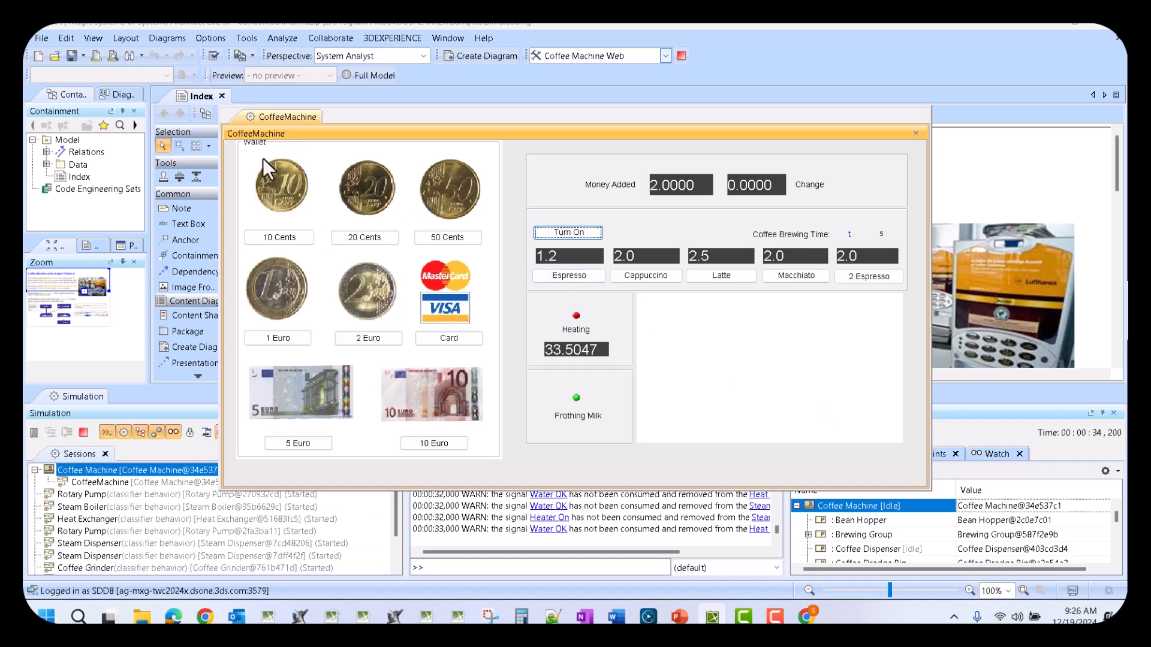
# Enlarge the CoffeeMachine simulation window, order a cappuccino and stop the simulation once the drink has been served.
pyautogui.moveTo(380, 487); pyautogui.dragTo(380, 538)
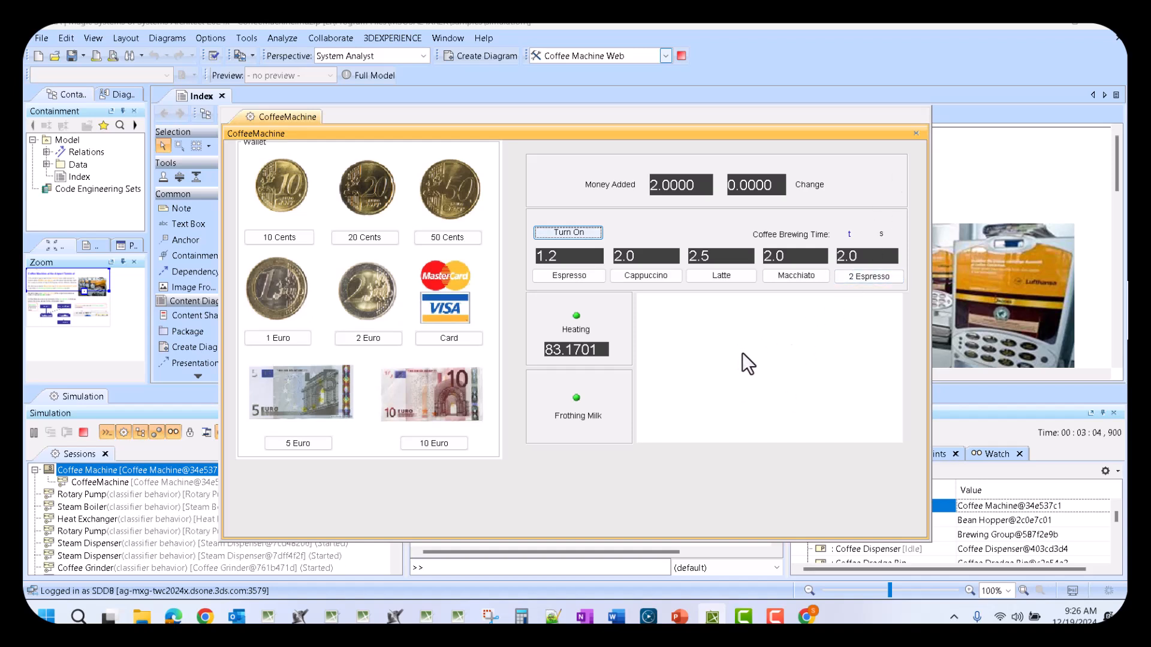
pyautogui.click(992, 54)
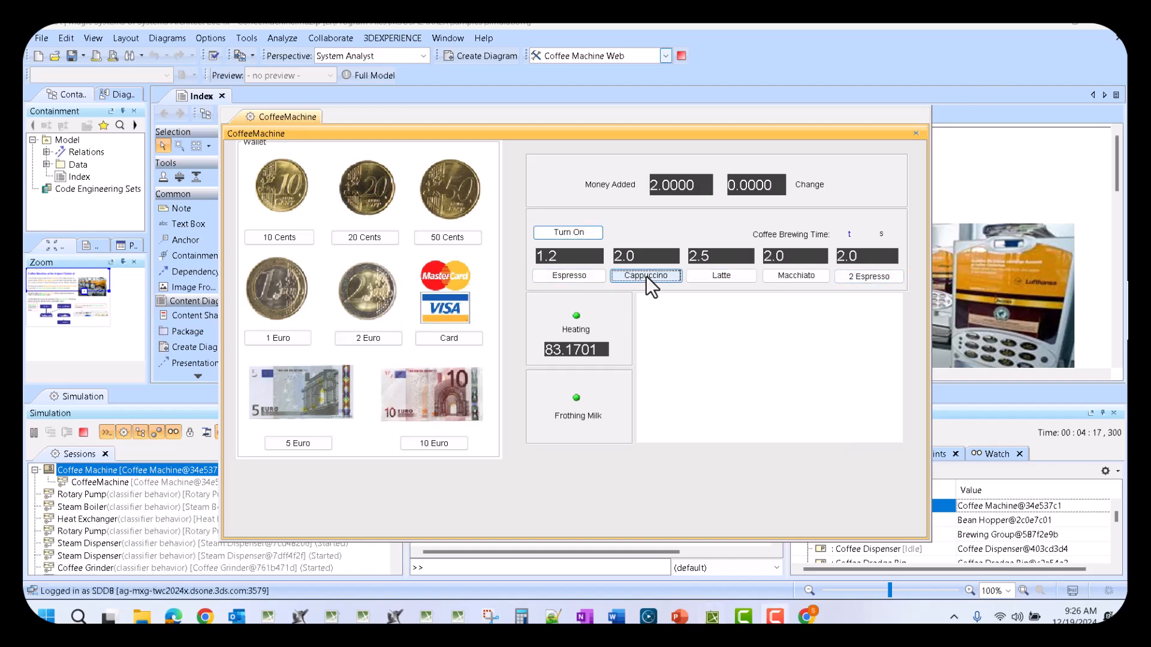
pyautogui.click(646, 276)
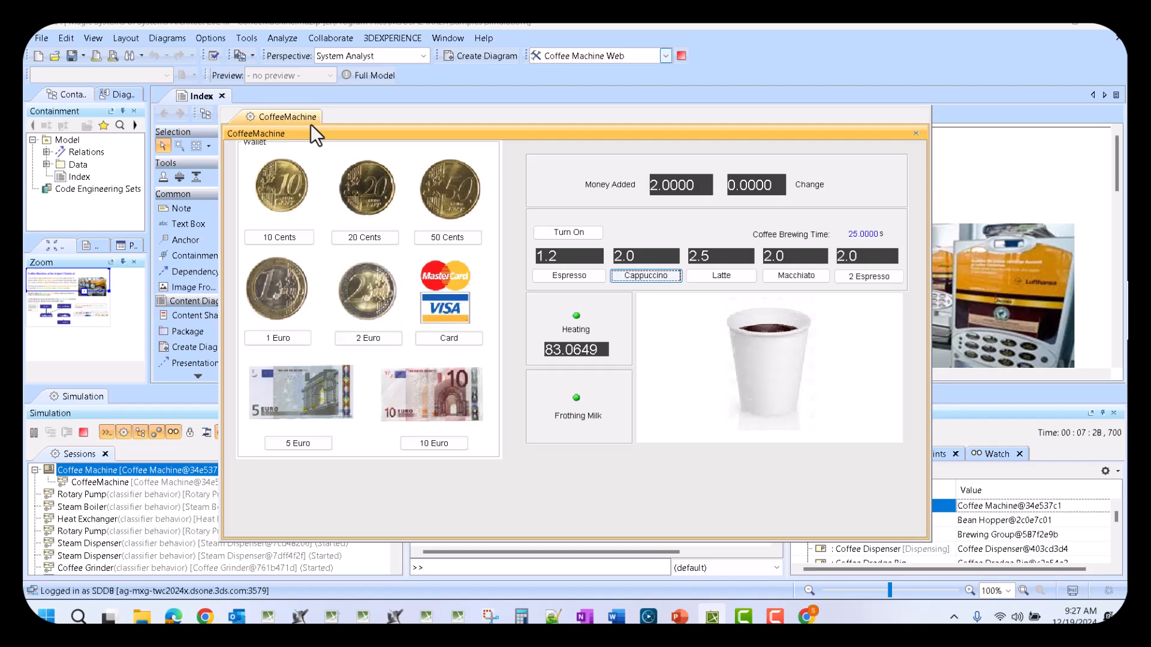
pyautogui.click(681, 55)
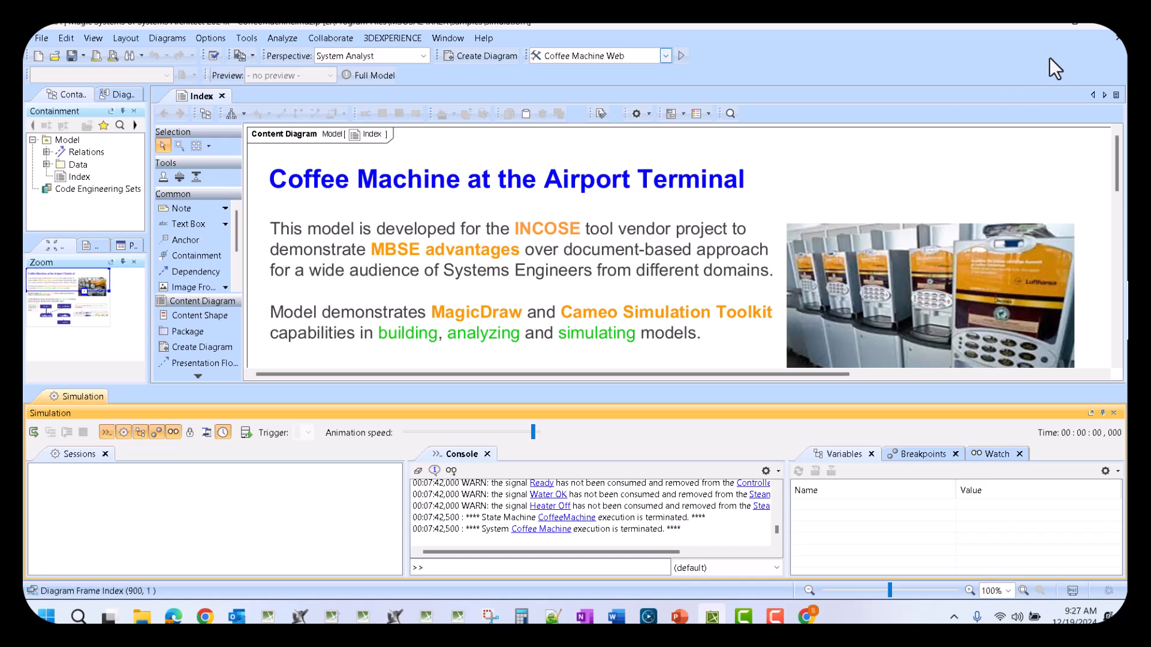
# Switch to the PowerPoint presentation and view the go.3ds.com/cyber-systems address on the CATIA Magic Community slide.
pyautogui.click(680, 616)
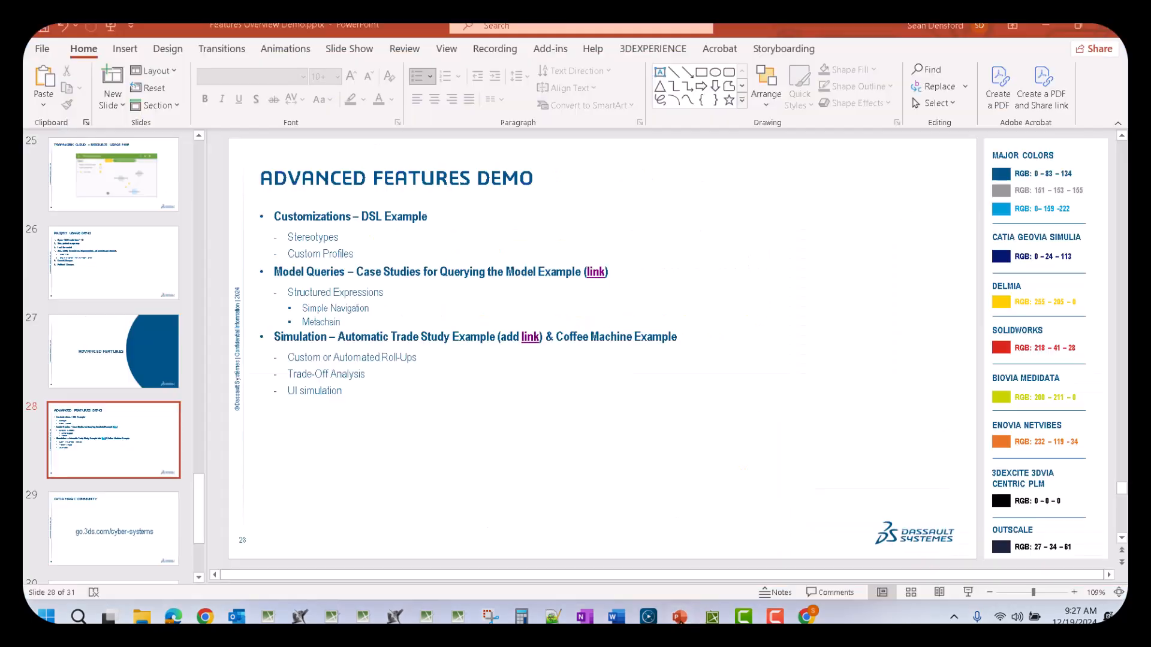
pyautogui.scroll(-1, 551, 448)
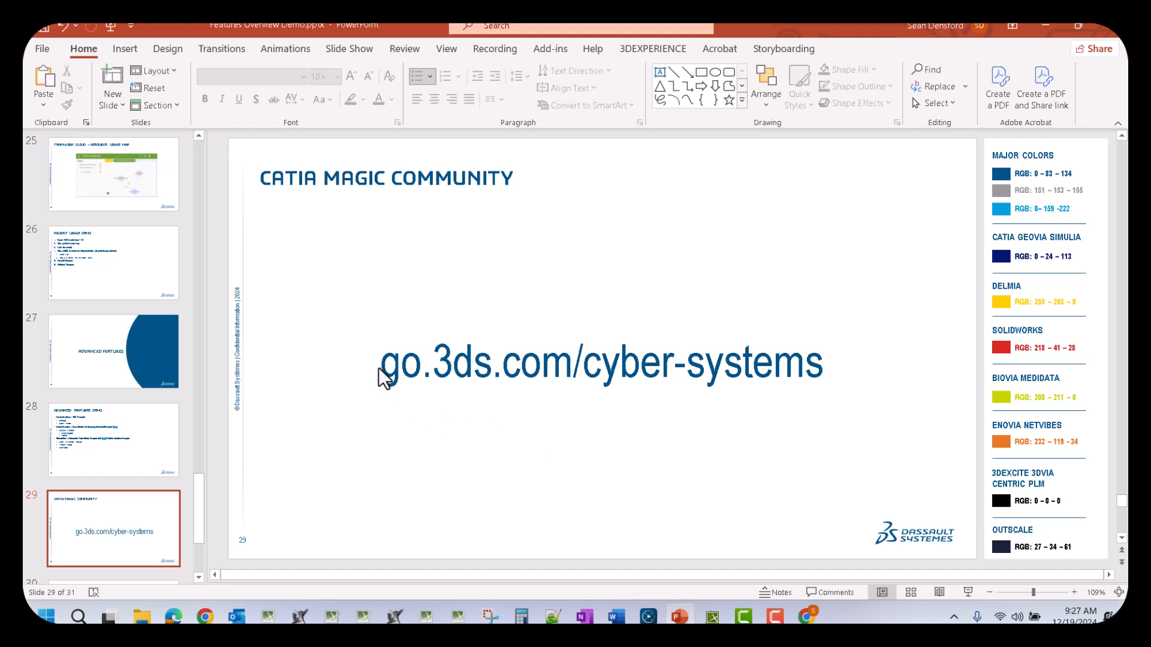
pyautogui.moveTo(381, 367); pyautogui.dragTo(442, 390)
pyautogui.click(835, 369)
pyautogui.click(442, 387)
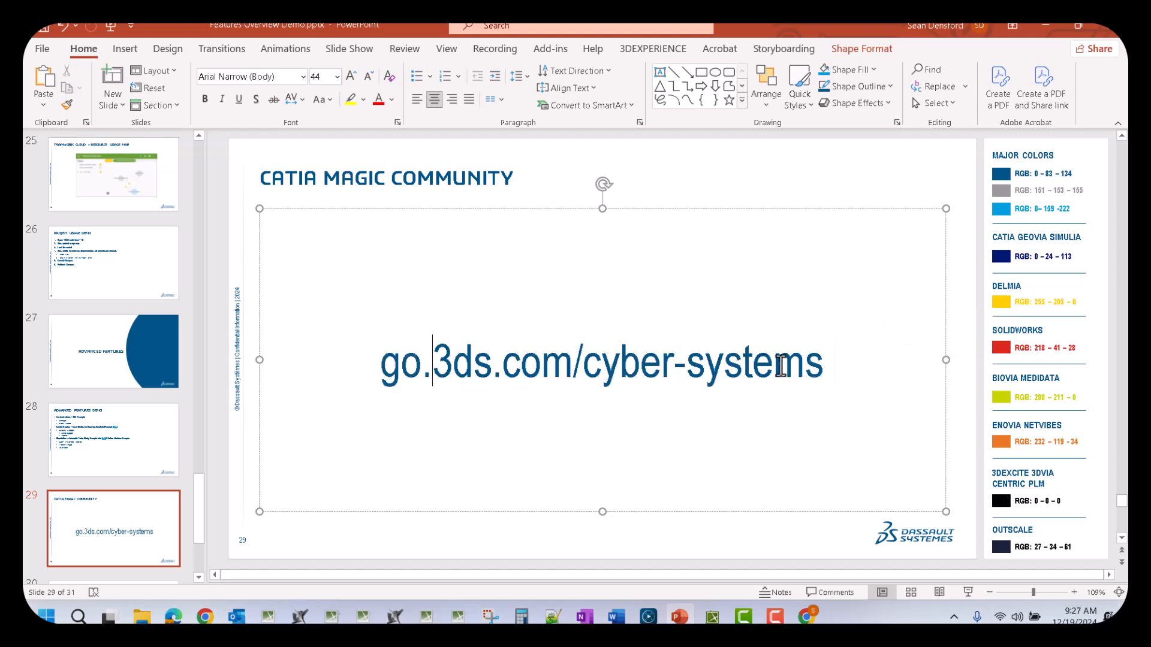